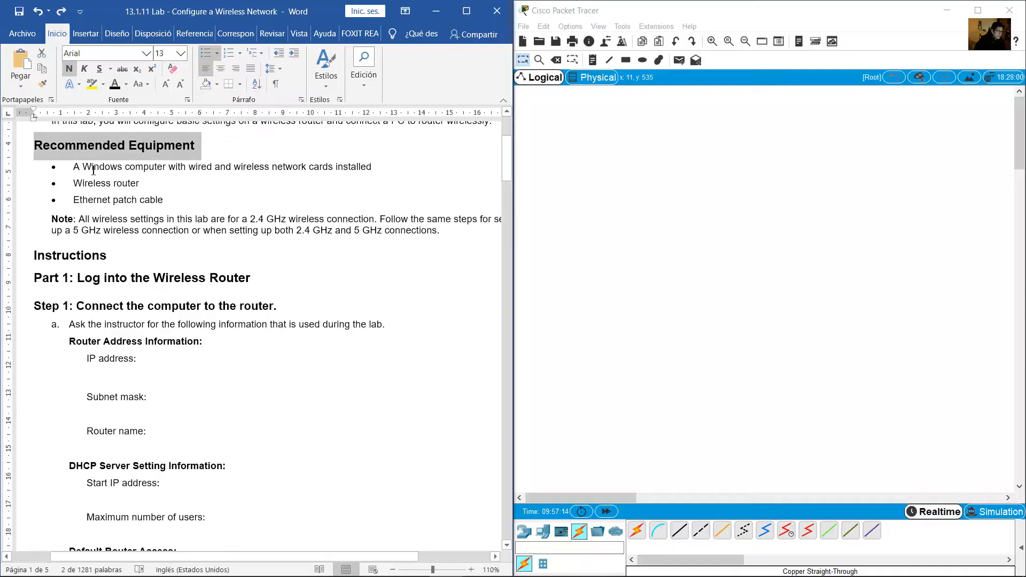
Add a generic PC from End Devices to the workspace
left_click_drag(75, 168, 358, 166)
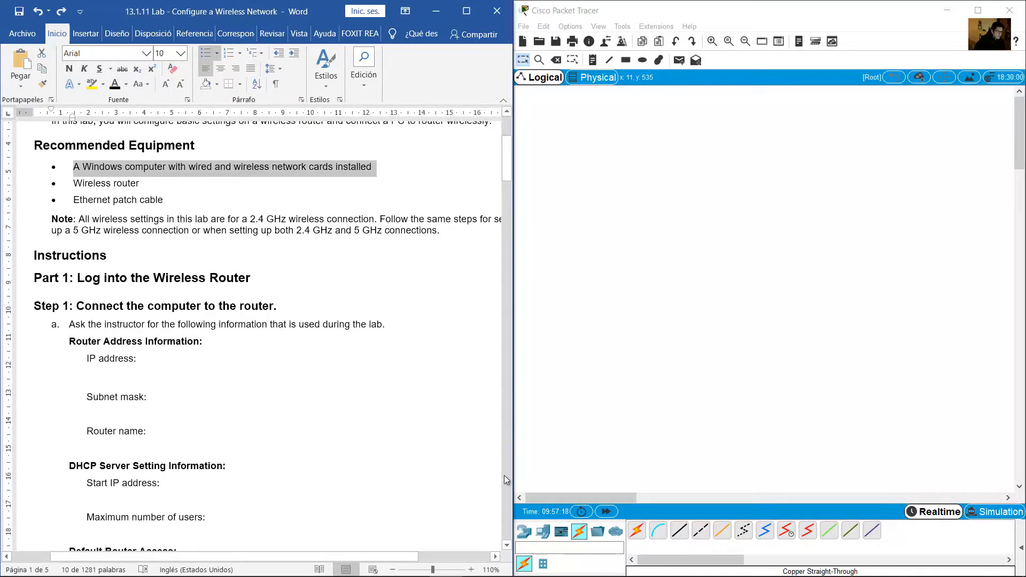
left_click(545, 531)
left_click(637, 530)
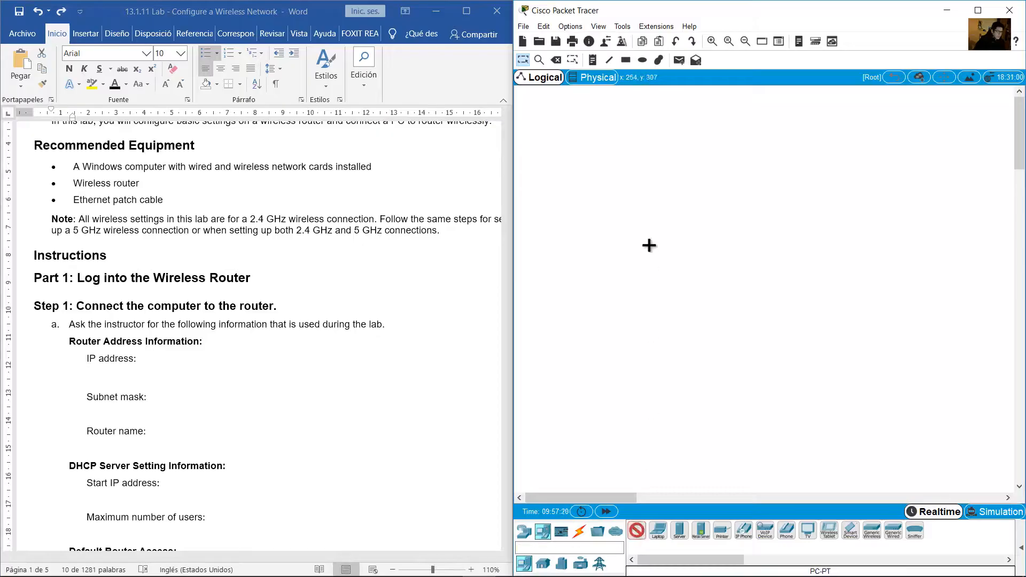
left_click(645, 231)
left_click(713, 42)
left_click(712, 41)
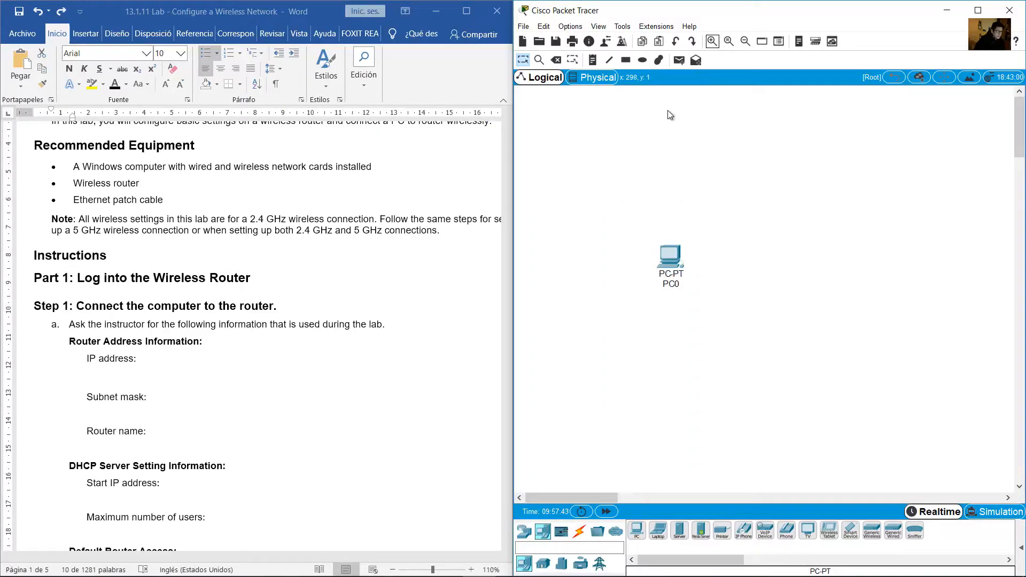
Add a WRT300N wireless router from Wireless Devices next to the PC
left_click(188, 184)
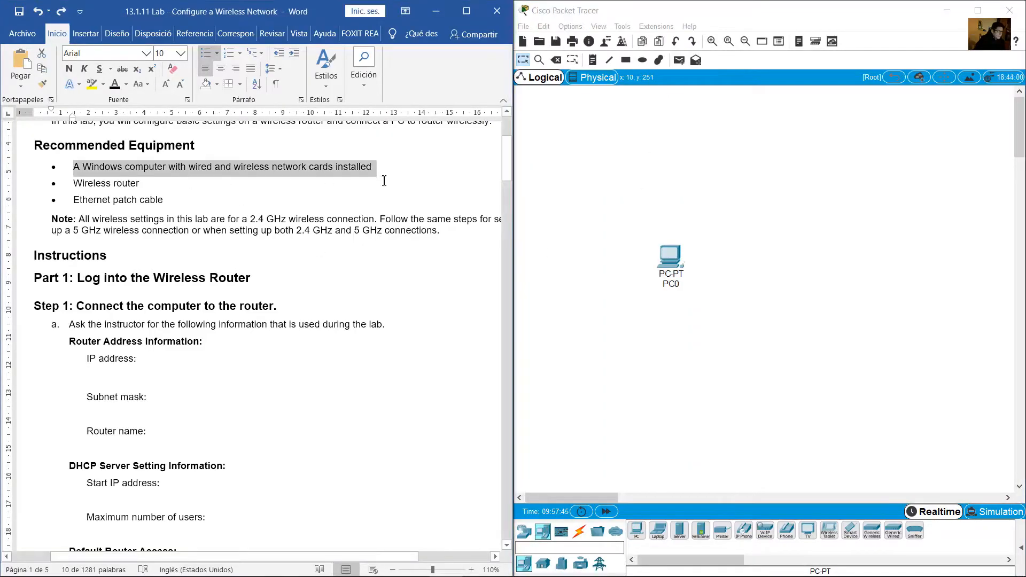
left_click(172, 181)
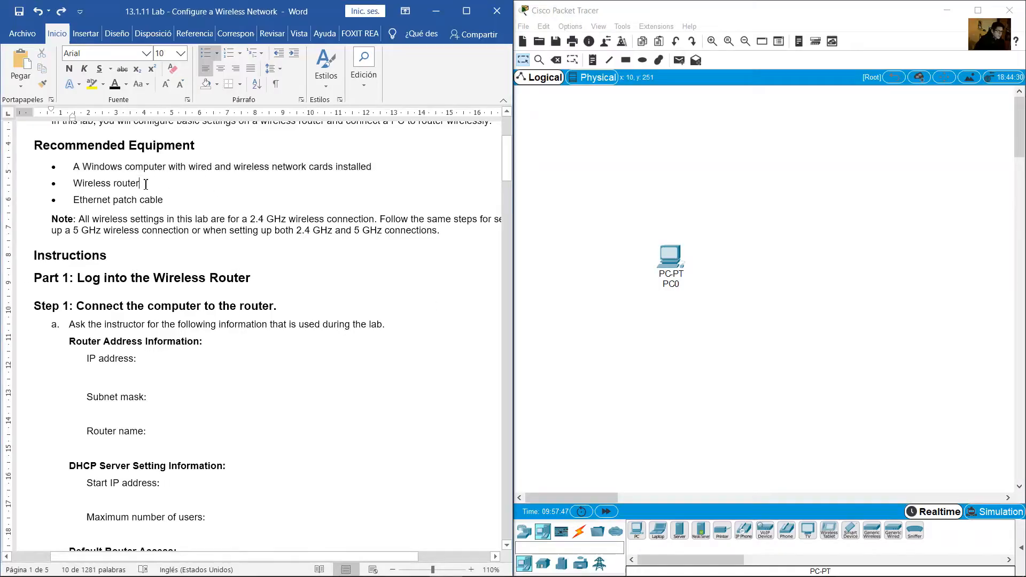
triple_click(83, 187)
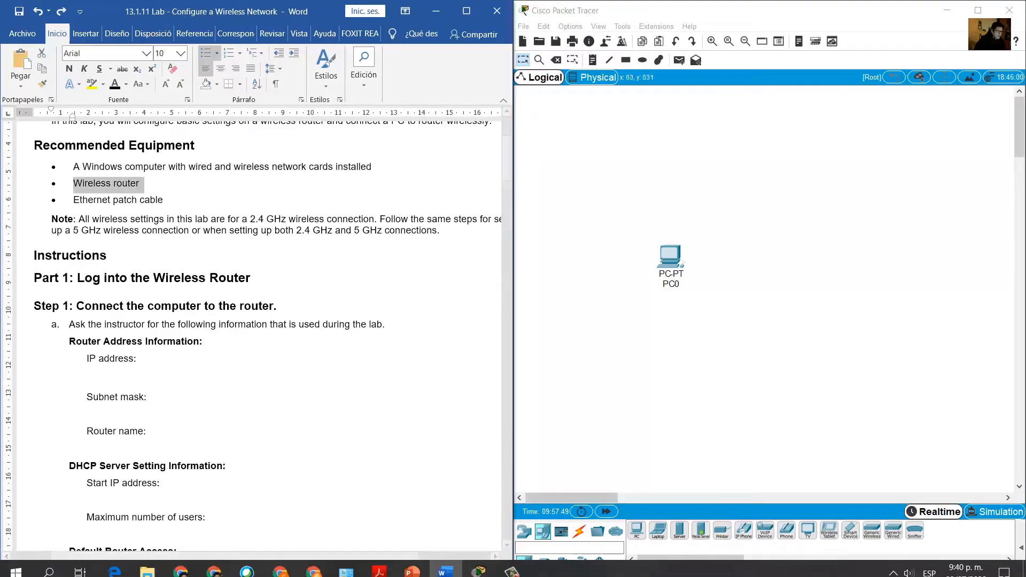
left_click(524, 531)
left_click(579, 563)
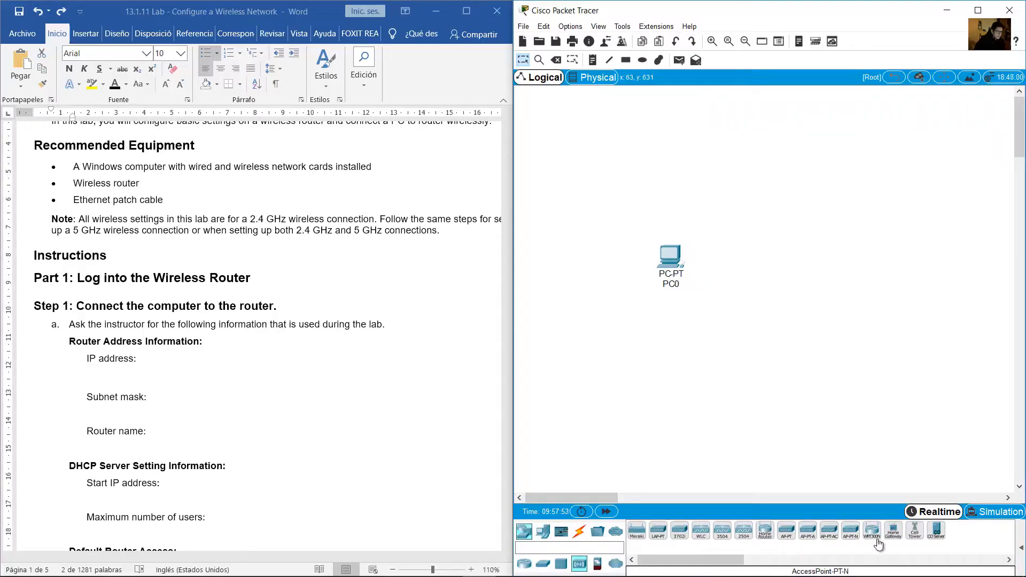
left_click(872, 531)
left_click(771, 245)
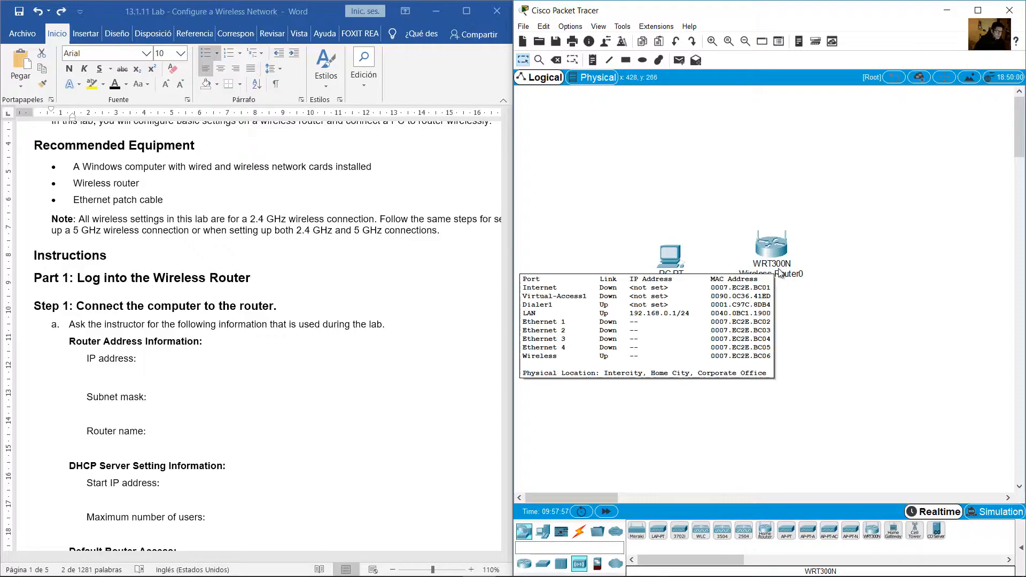
Move the router and PC0 side by side near the top of the workspace
left_click_drag(764, 247, 826, 138)
left_click_drag(668, 259, 701, 140)
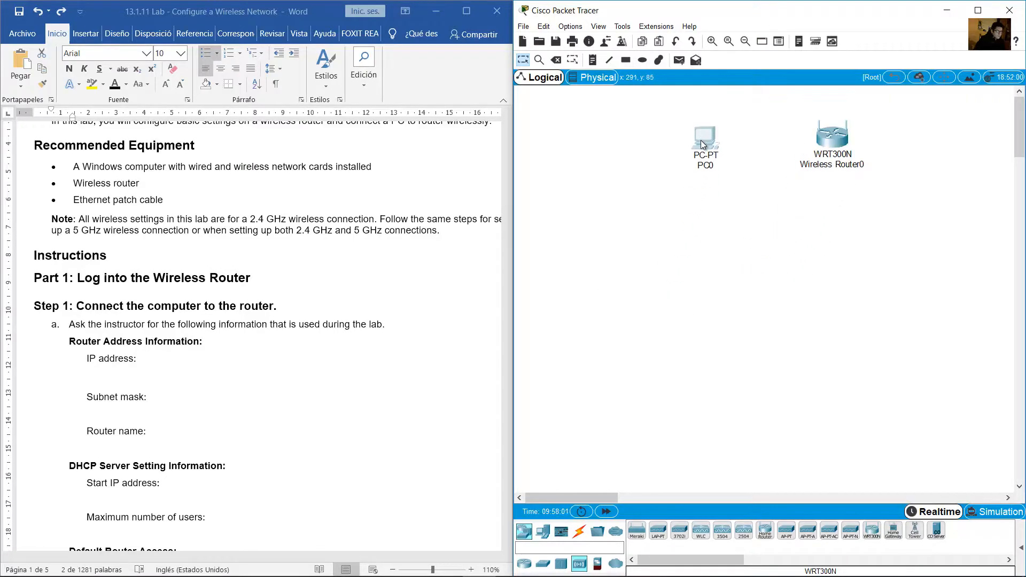
left_click(207, 222)
left_click_drag(85, 200, 166, 201)
left_click(273, 252)
scroll(273, 250, "down", 1)
scroll(272, 249, "down", 3)
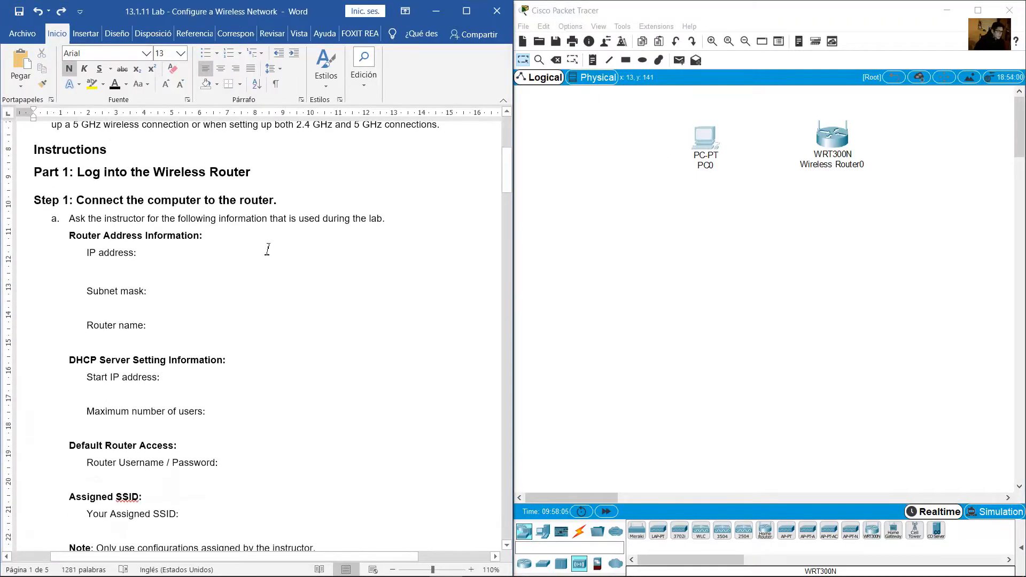
left_click_drag(92, 176, 238, 170)
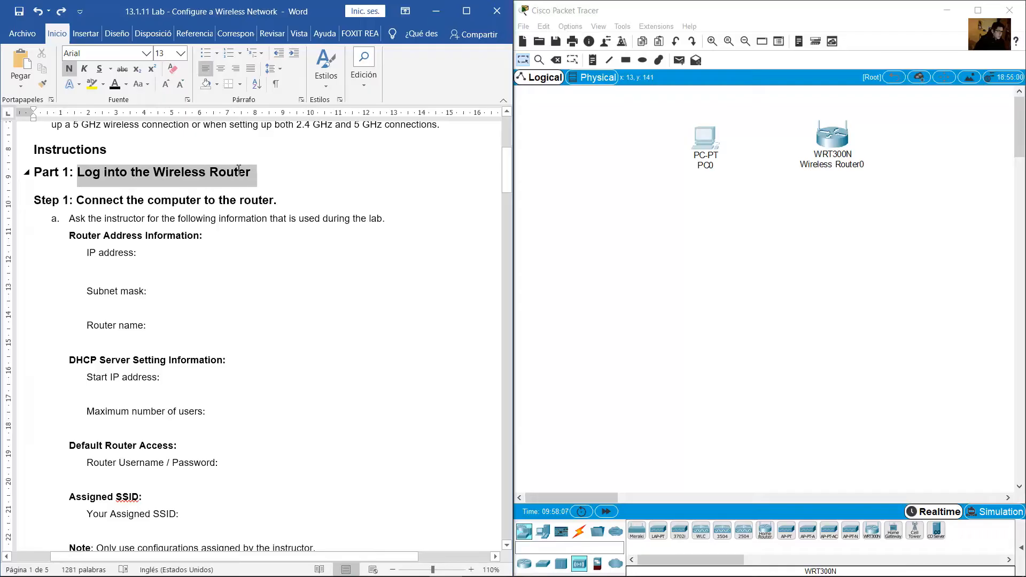
left_click(245, 255)
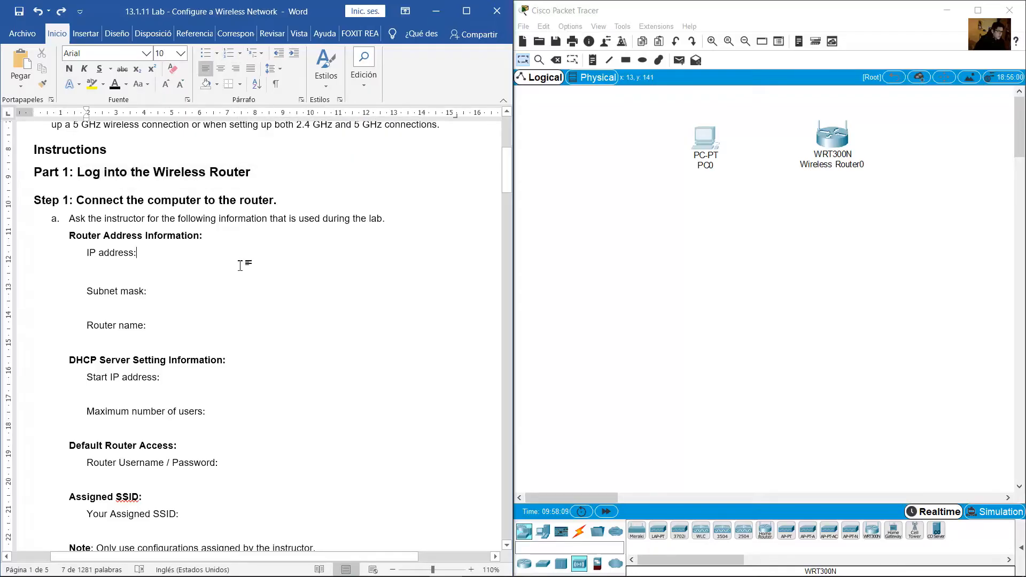
left_click_drag(77, 200, 264, 207)
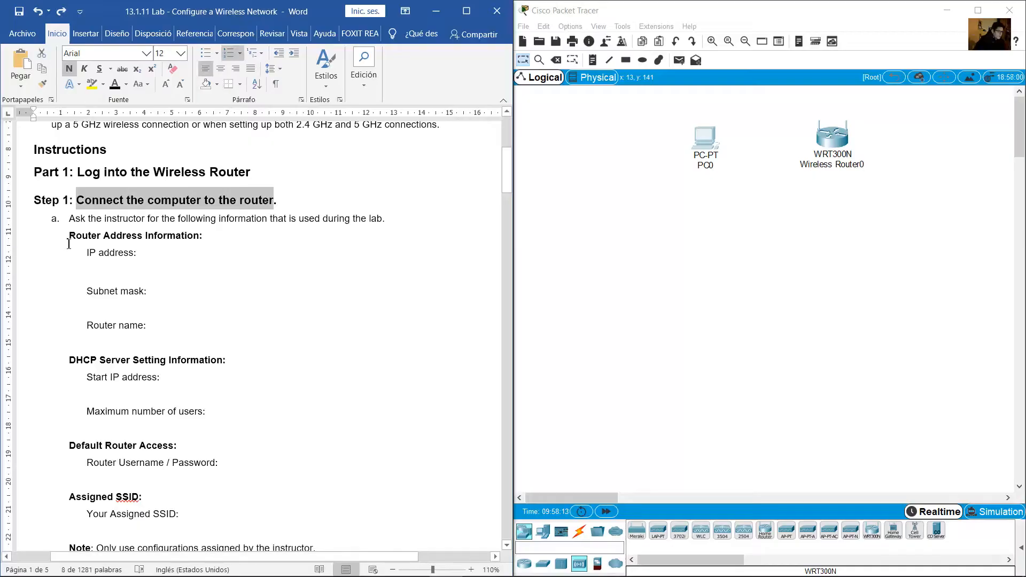
left_click_drag(74, 221, 377, 224)
scroll(246, 298, "down", 2)
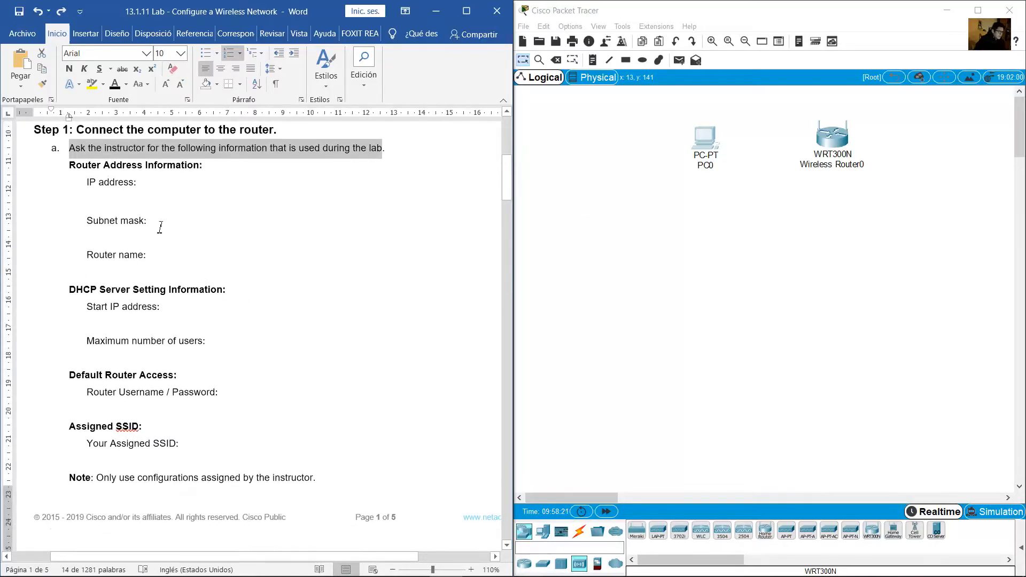
left_click(160, 227)
left_click(136, 207)
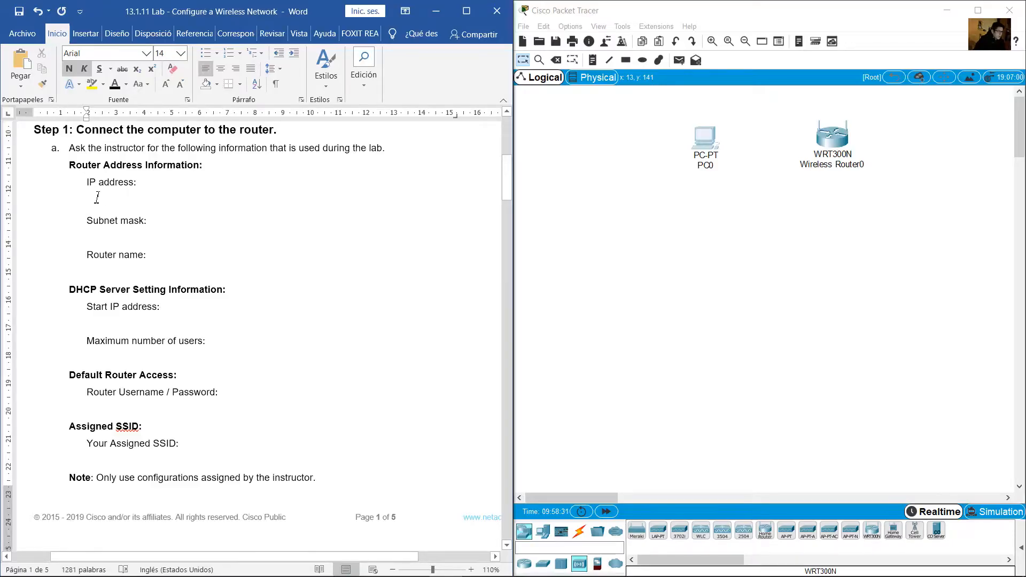
left_click_drag(155, 301, 180, 461)
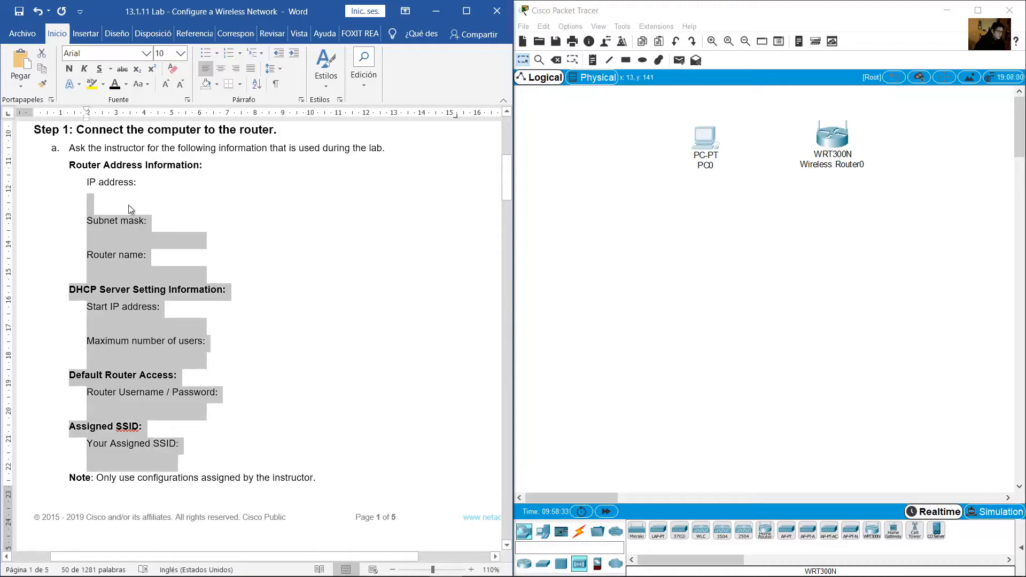
left_click(166, 259)
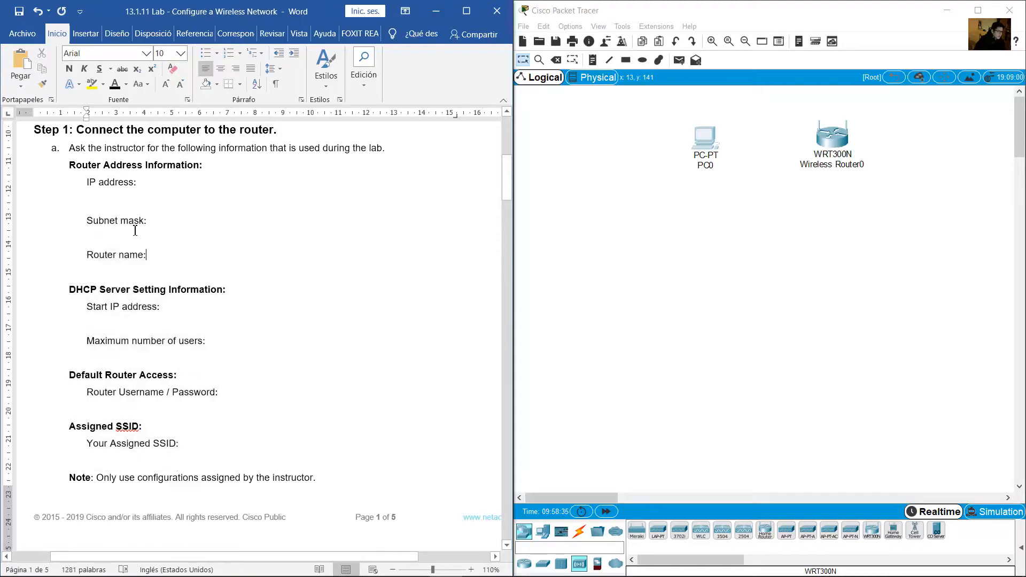
Enter IP address 172.16.1.1 and subnet mask 255.255.255.0 in the handout
left_click(92, 207)
type("172")
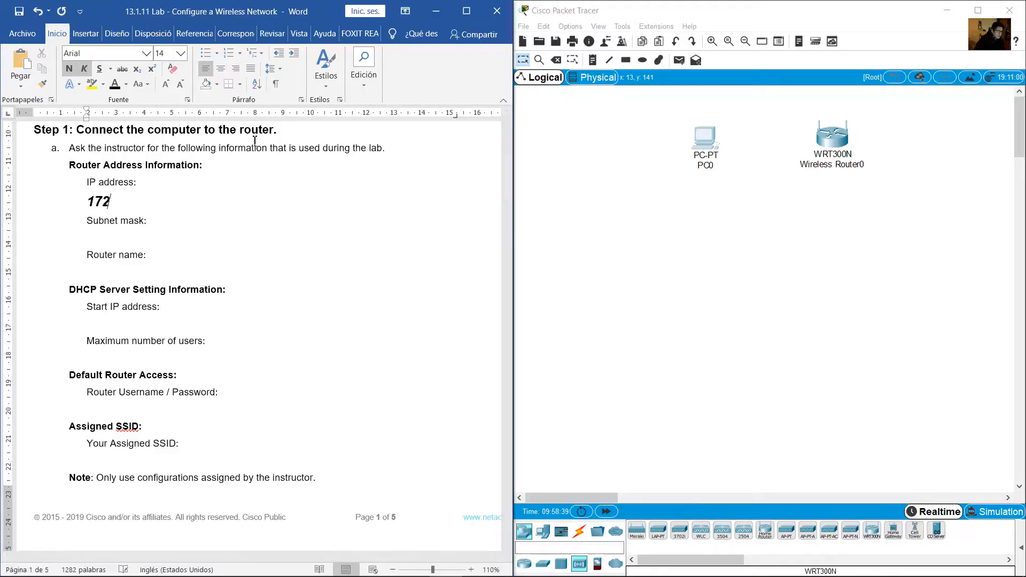
type(".16.1.1")
left_click(100, 239)
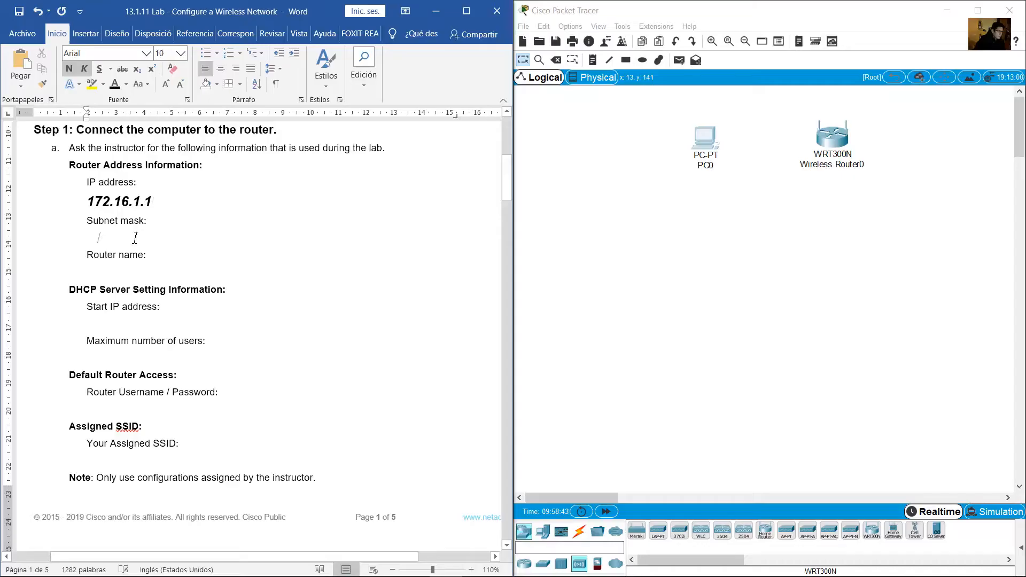
left_click(159, 235)
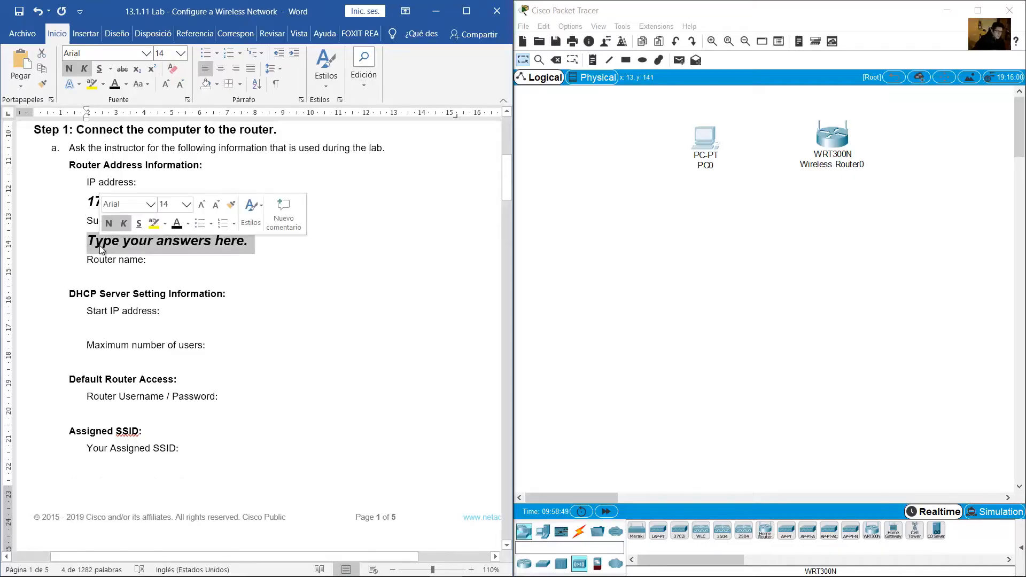
type("255.255.255.0")
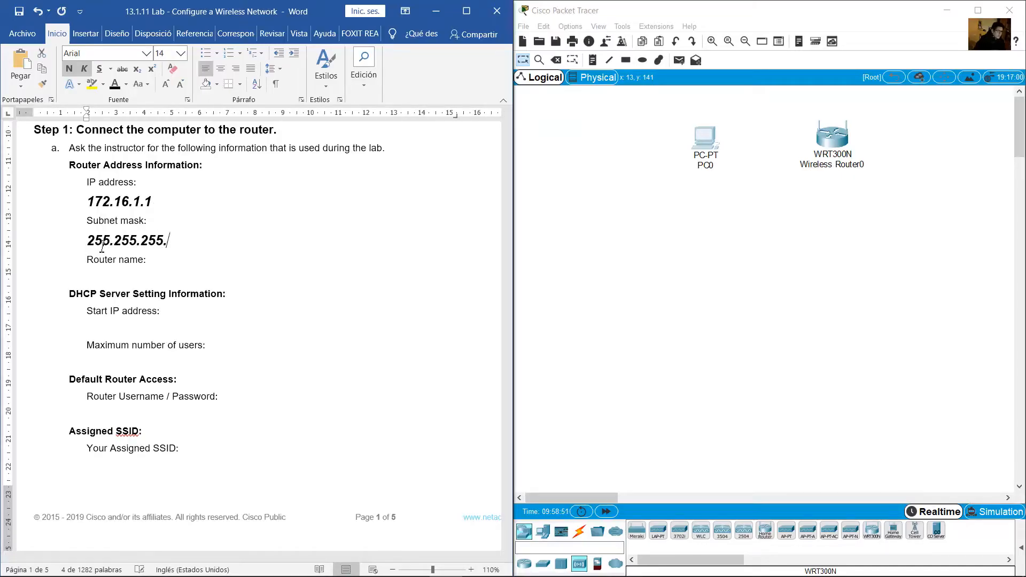
Fill in WR1 as the router name
left_click(91, 276)
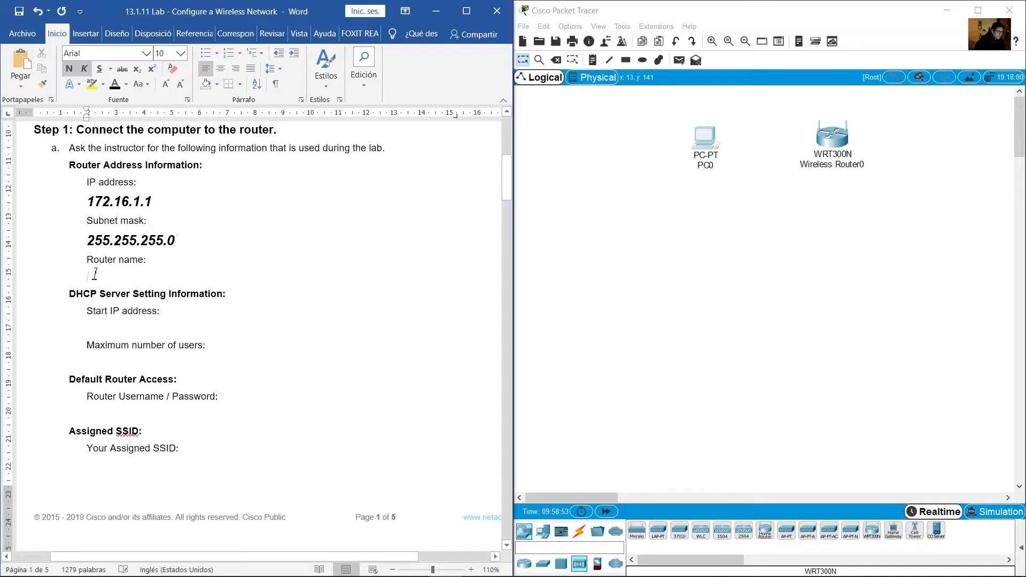
left_click(327, 75)
left_click(358, 160)
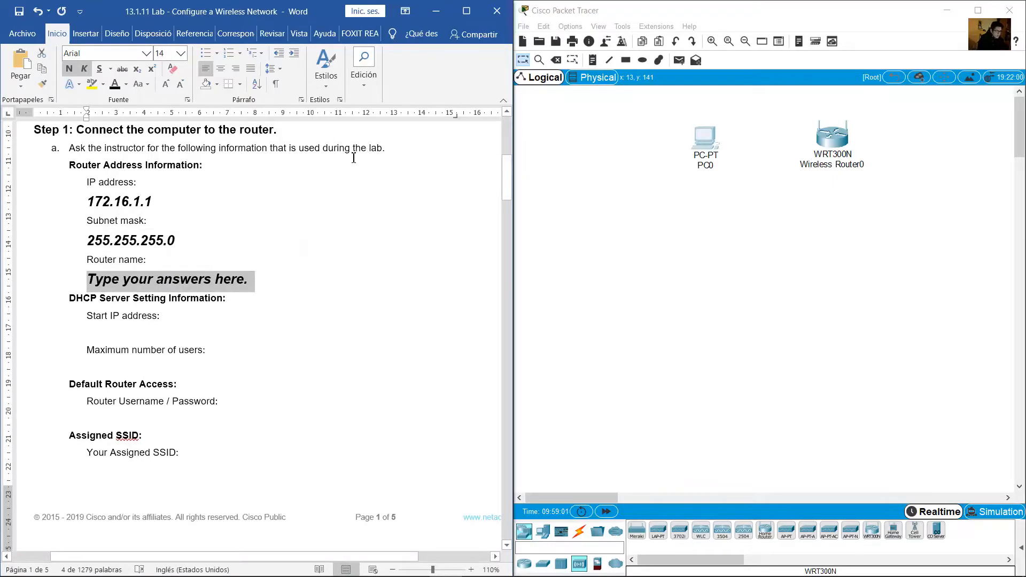
type("WR1")
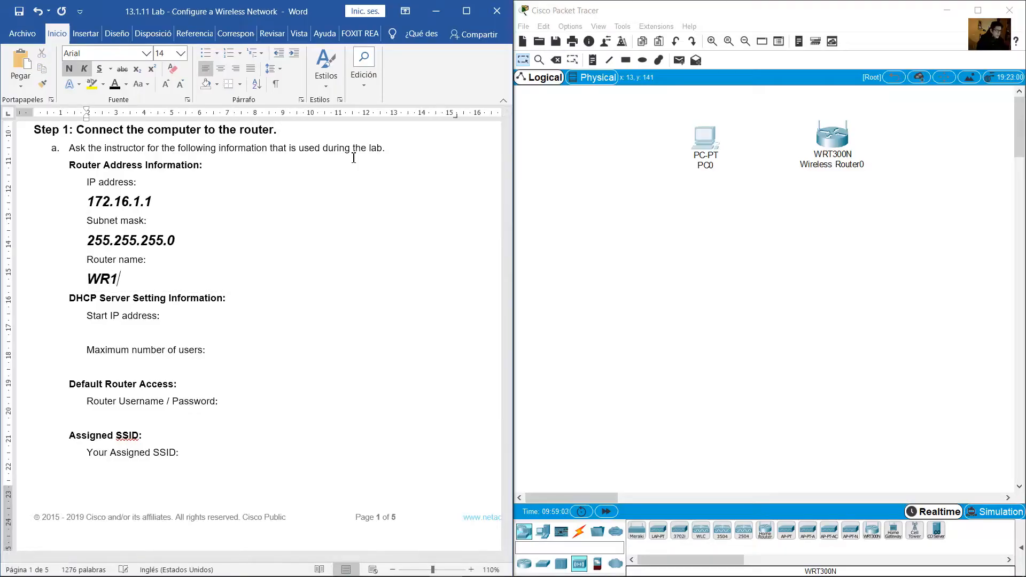
left_click(266, 232)
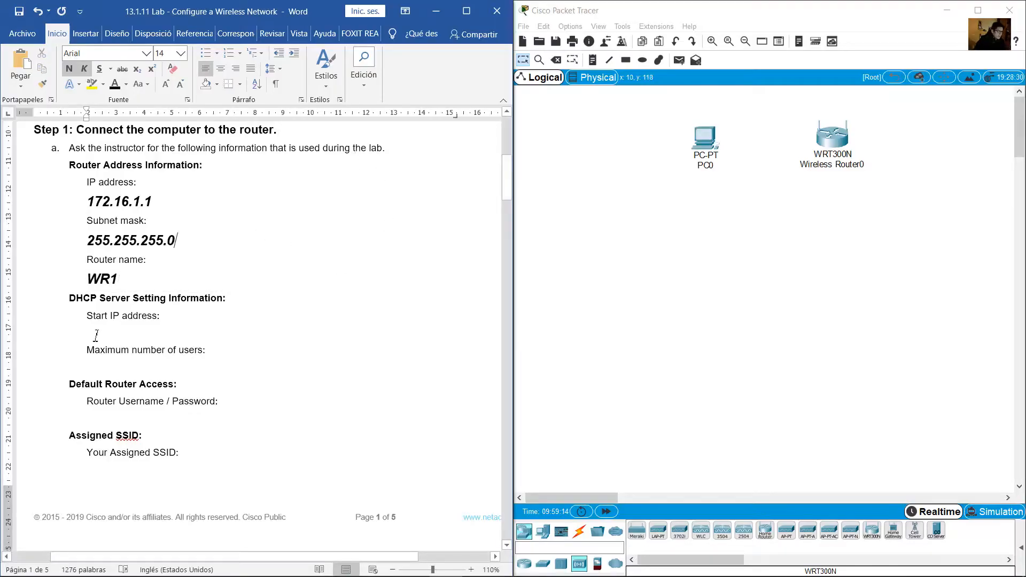
Enter 172.16.1.100 as the DHCP start IP address
left_click(89, 335)
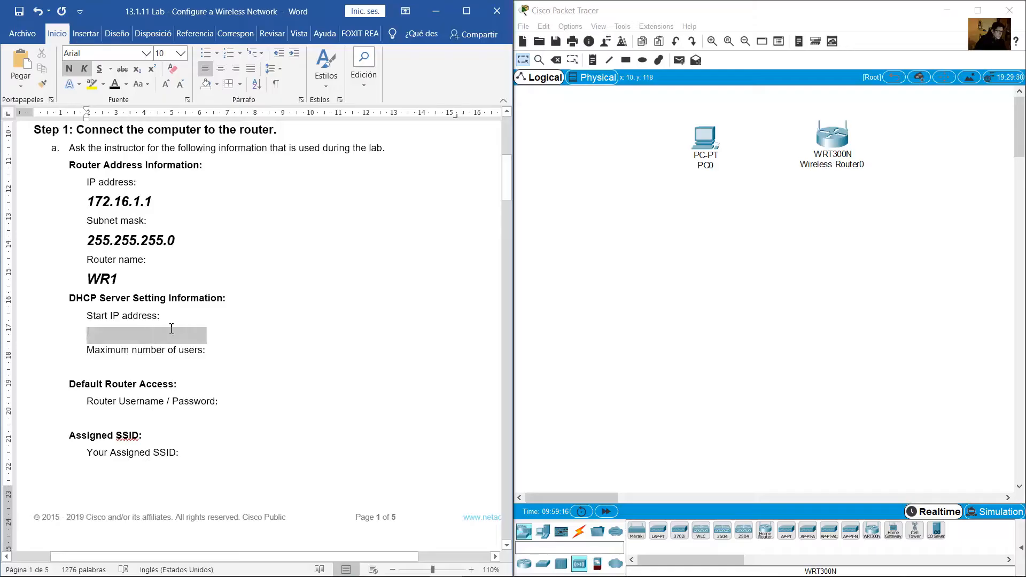
left_click_drag(84, 299, 127, 298)
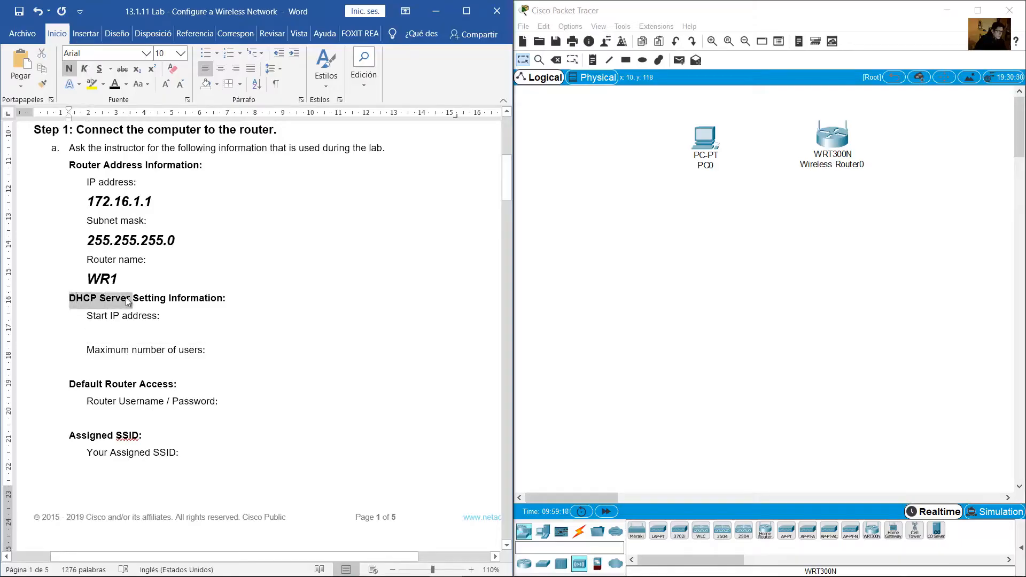
left_click(94, 330)
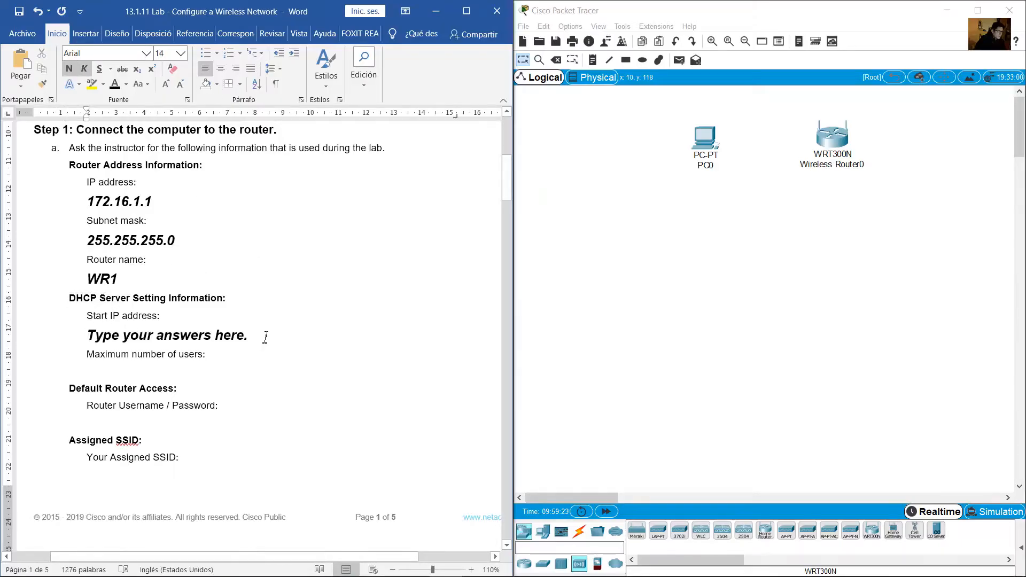
left_click_drag(263, 337, 82, 311)
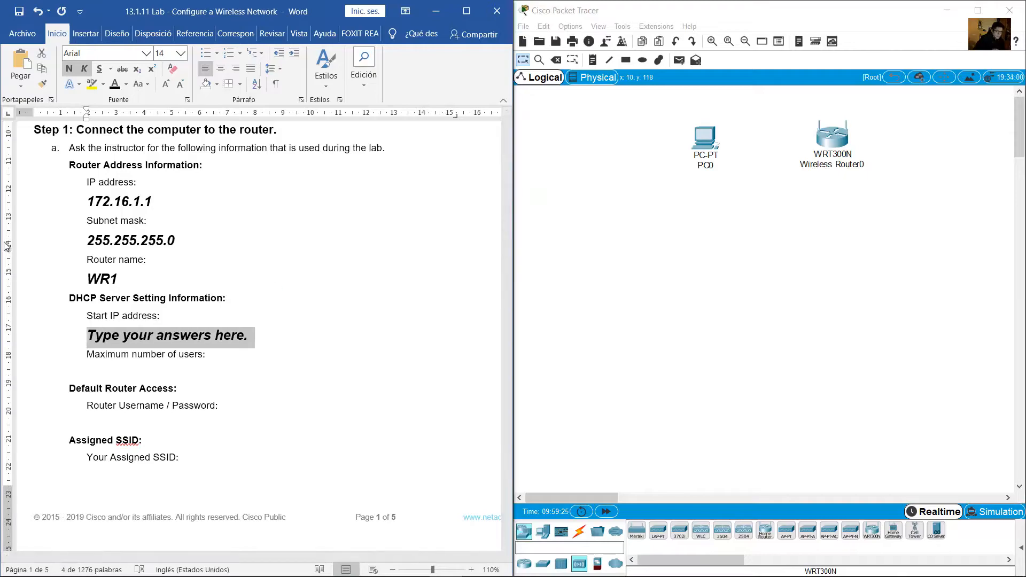
type("172.16.")
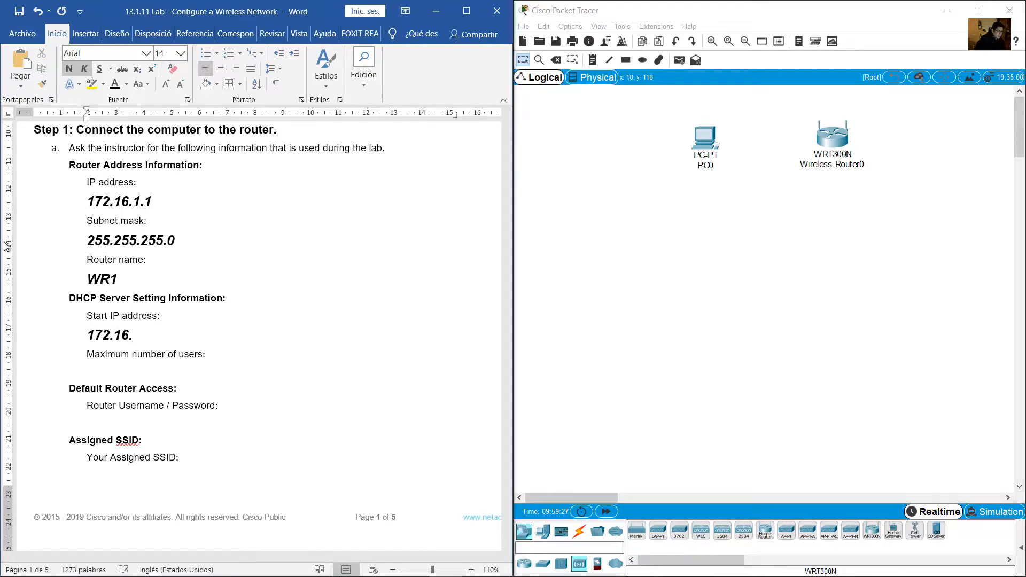
type("1.100")
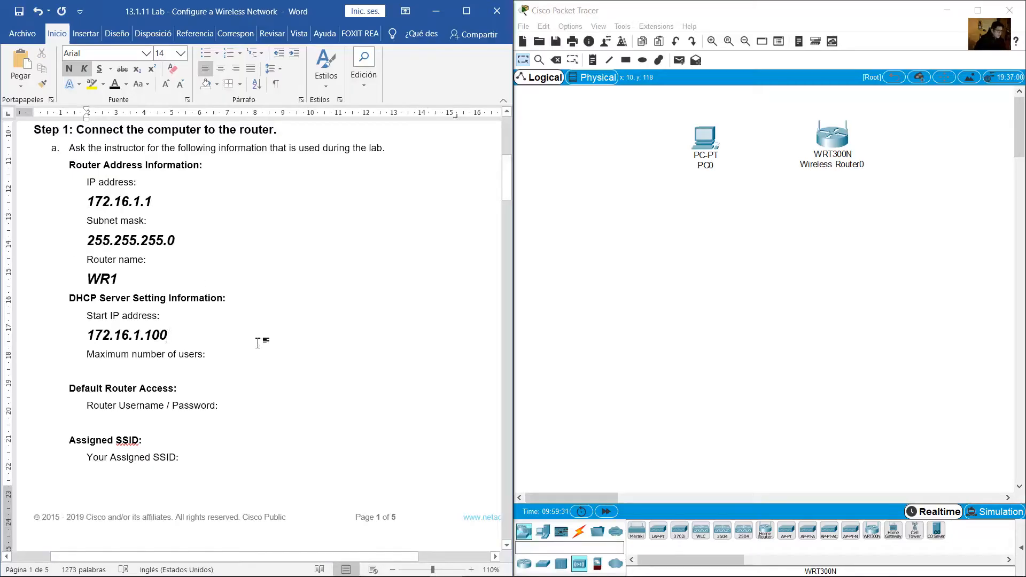
Enter 40 as the maximum number of users, then review the filled-in addresses
left_click_drag(97, 373, 207, 374)
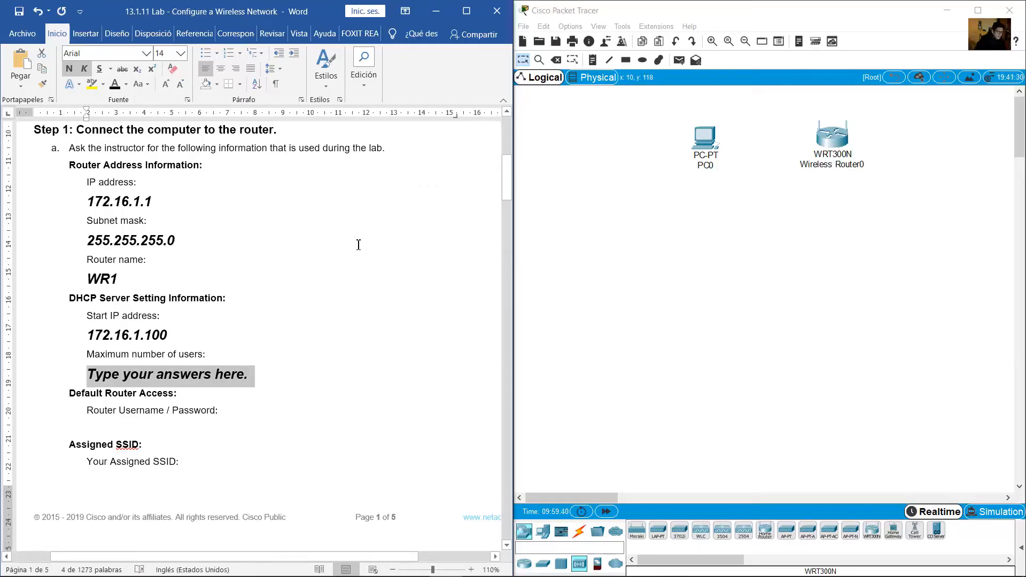
type("40")
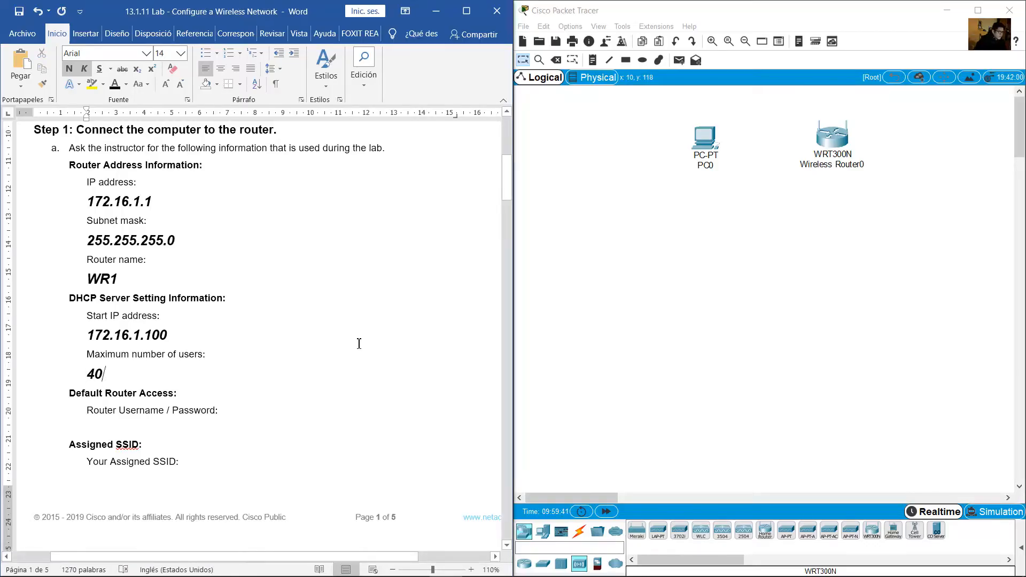
left_click(142, 316)
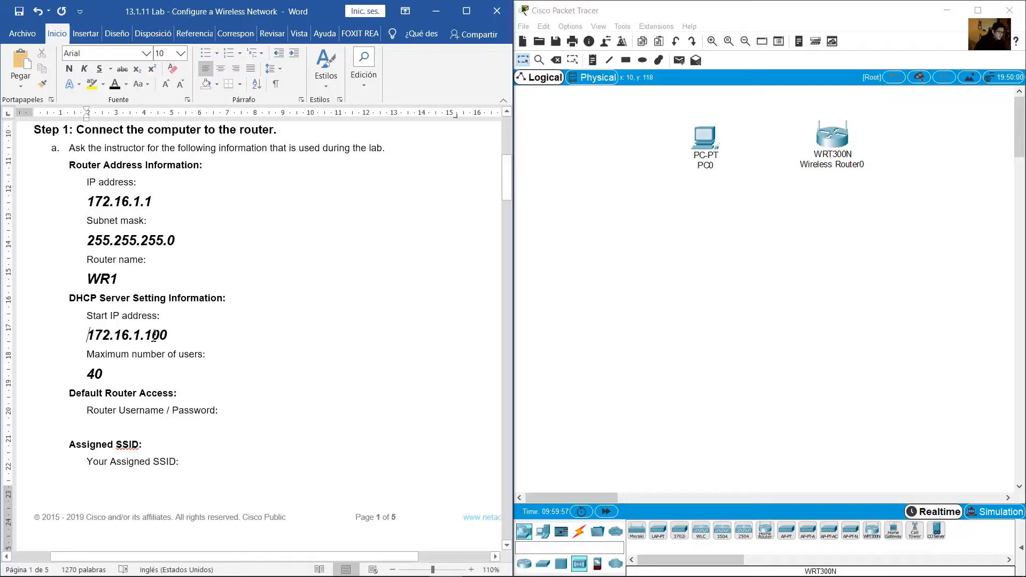
left_click_drag(154, 336, 167, 336)
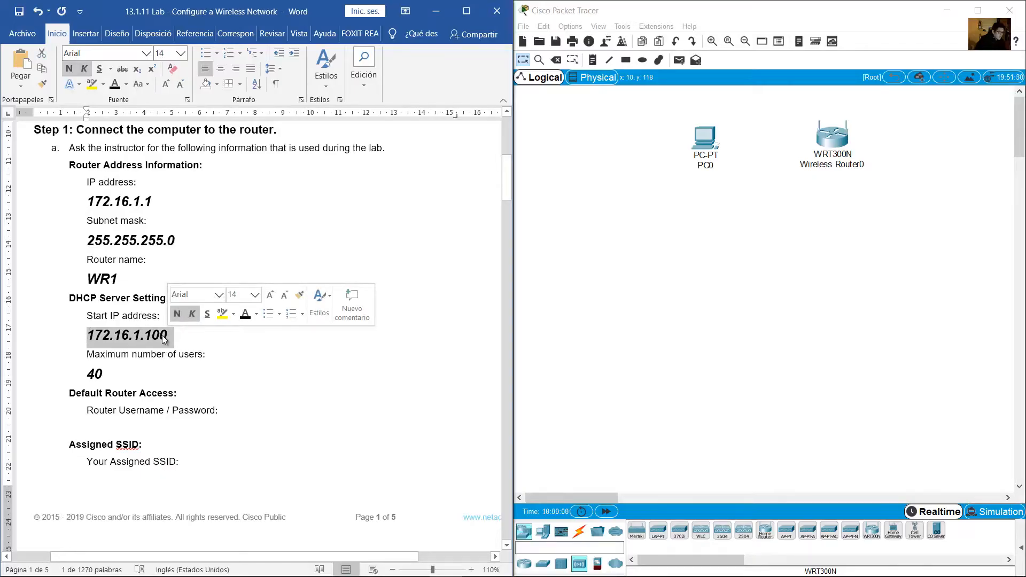
left_click_drag(92, 202, 146, 218)
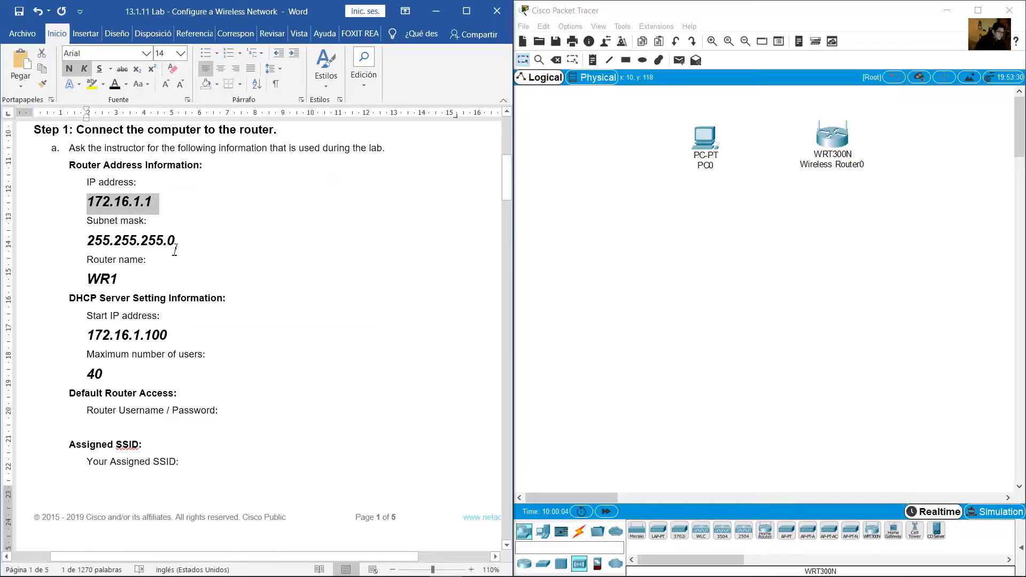
left_click_drag(175, 250, 88, 202)
left_click(175, 357)
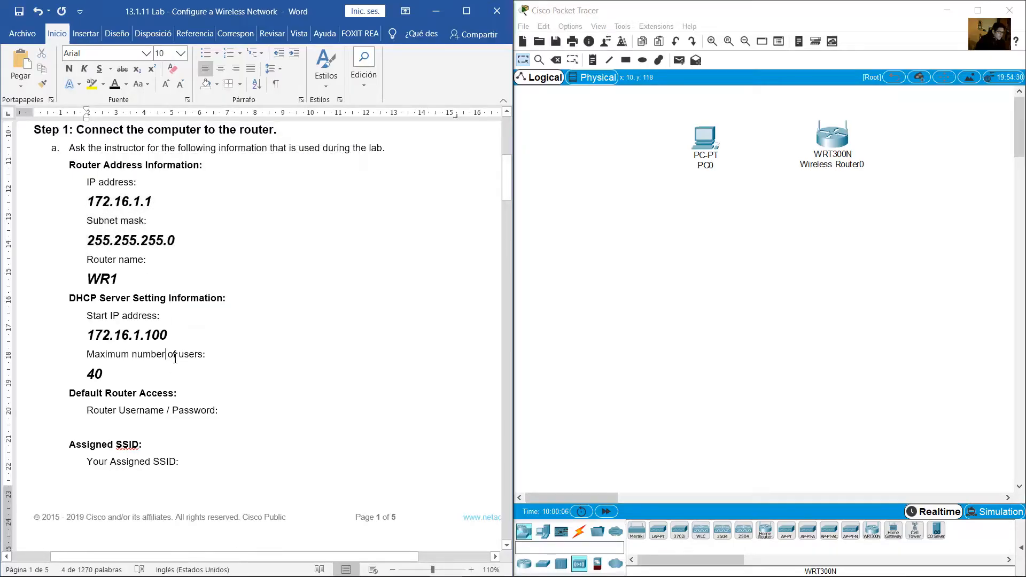
Enter the default router username under Router Username / Password, correcting typos
scroll(177, 358, "down", 4)
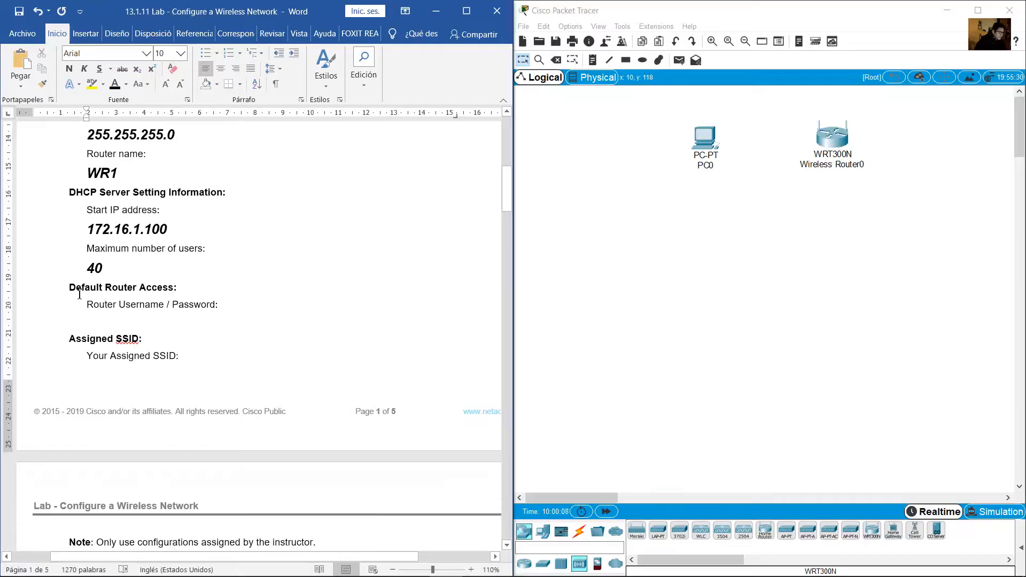
left_click_drag(81, 292, 178, 290)
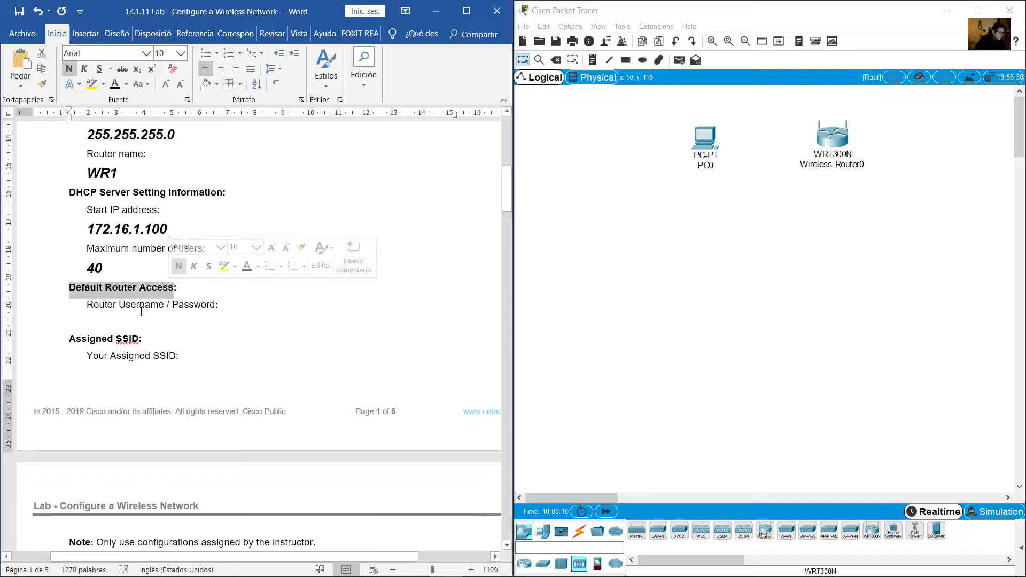
left_click(98, 319)
left_click_drag(88, 305, 216, 307)
left_click(242, 326)
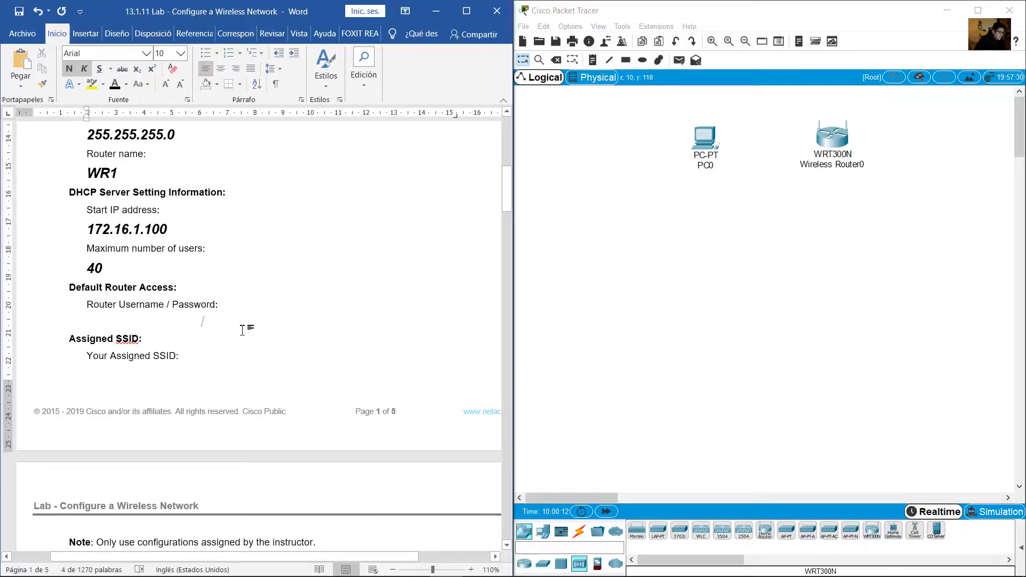
left_click(118, 320)
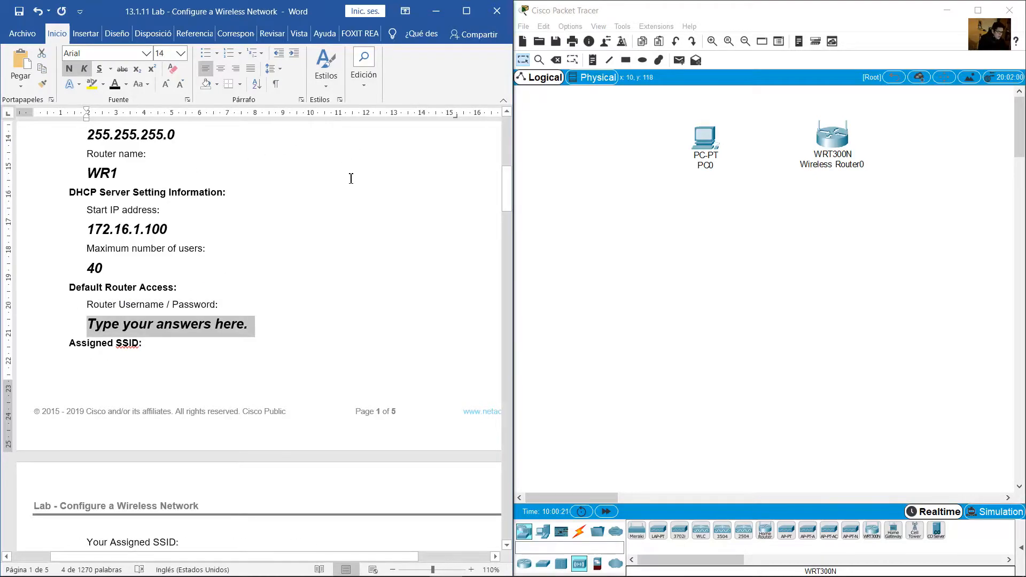
type("admo")
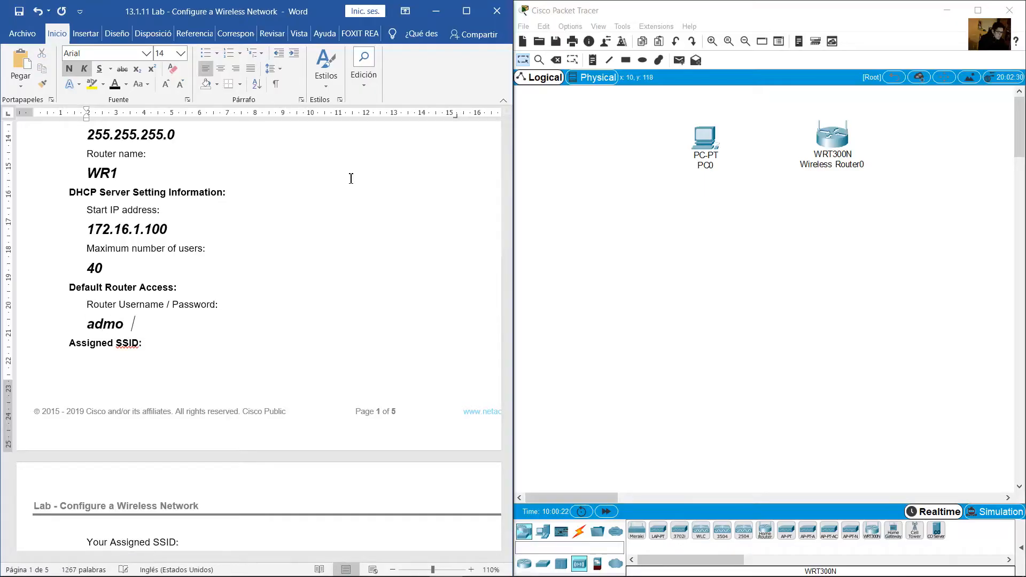
key("BackSpace")
type("in100")
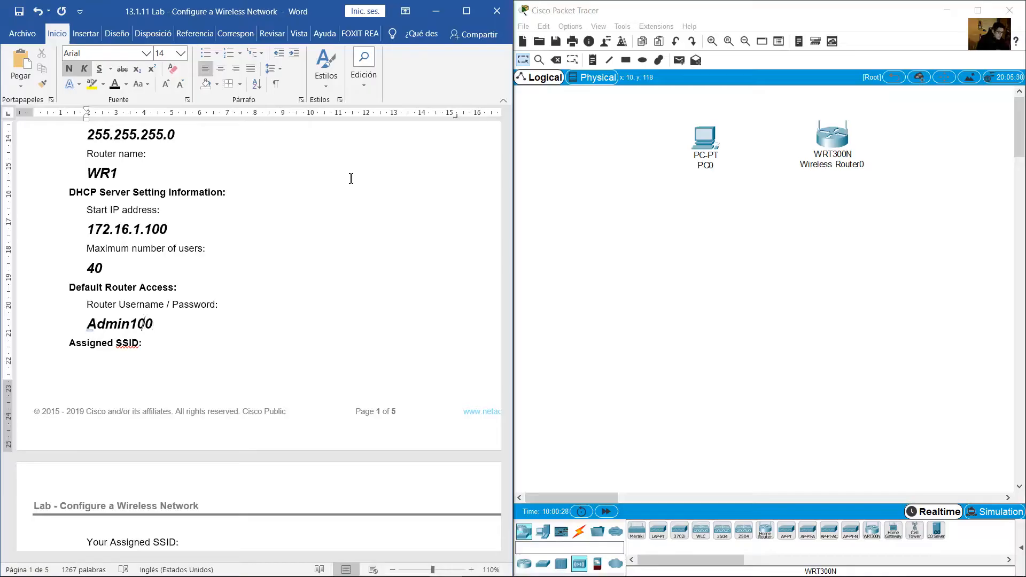
key("BackSpace")
type("a")
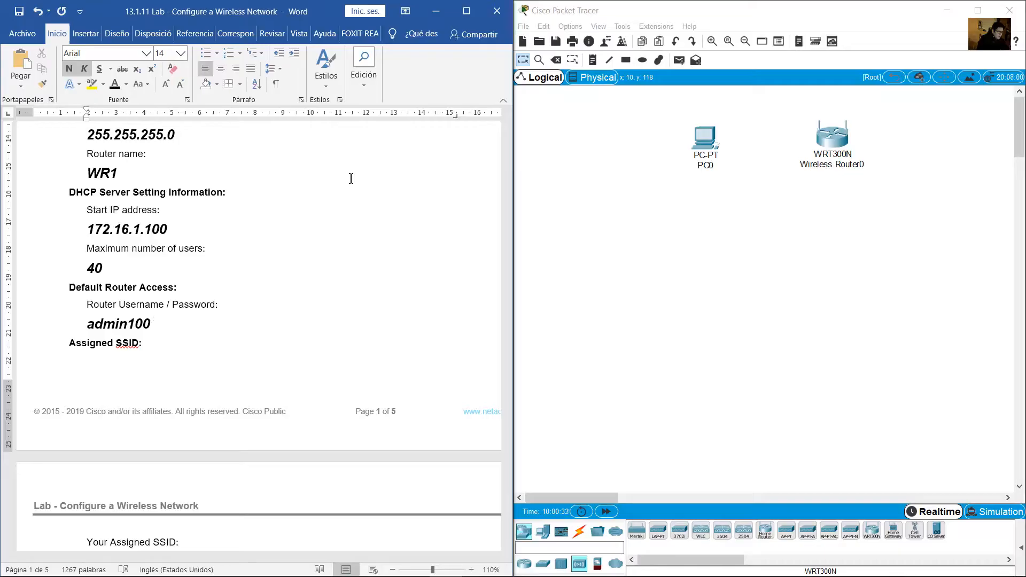
Add the default router password on the following line
key("Return")
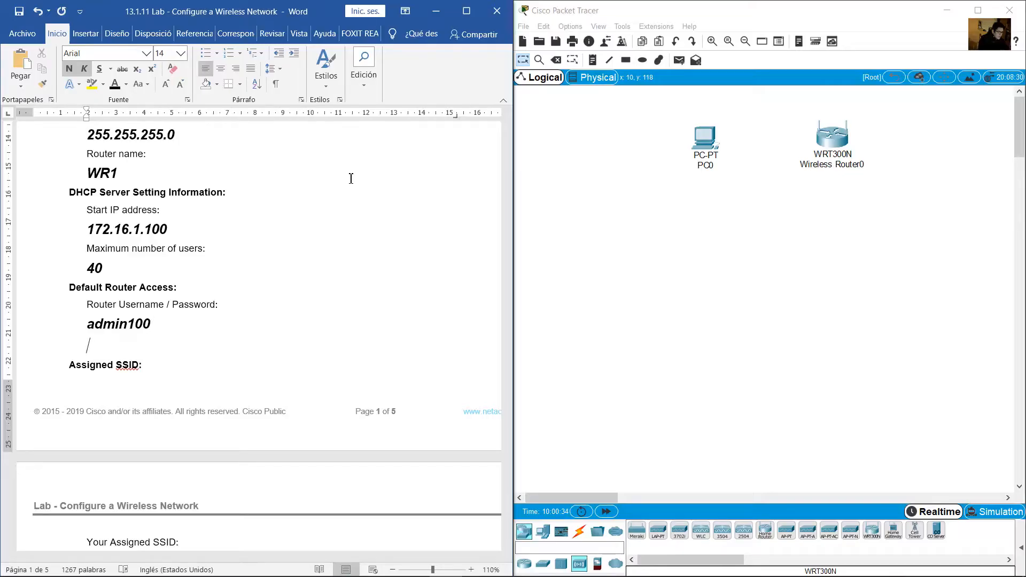
type("C1sc0p4ss")
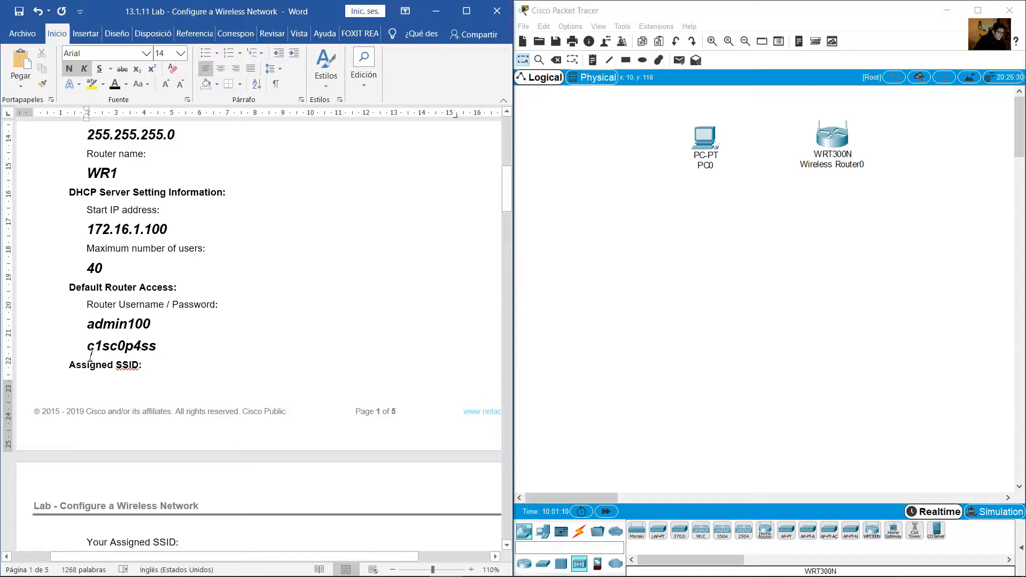
left_click_drag(90, 347, 179, 348)
Replace the Your Assigned SSID placeholder on page two with WR1-NET
left_click(180, 348)
scroll(192, 337, "down", 3)
scroll(193, 335, "down", 2)
left_click_drag(92, 224, 152, 226)
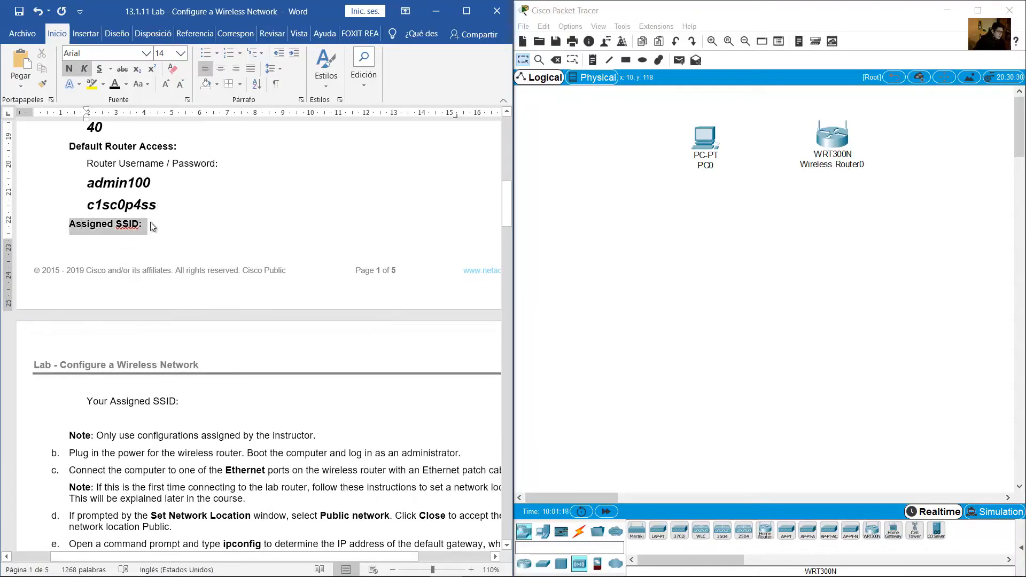
scroll(166, 351, "down", 1)
left_click(145, 213)
left_click_drag(81, 215, 211, 221)
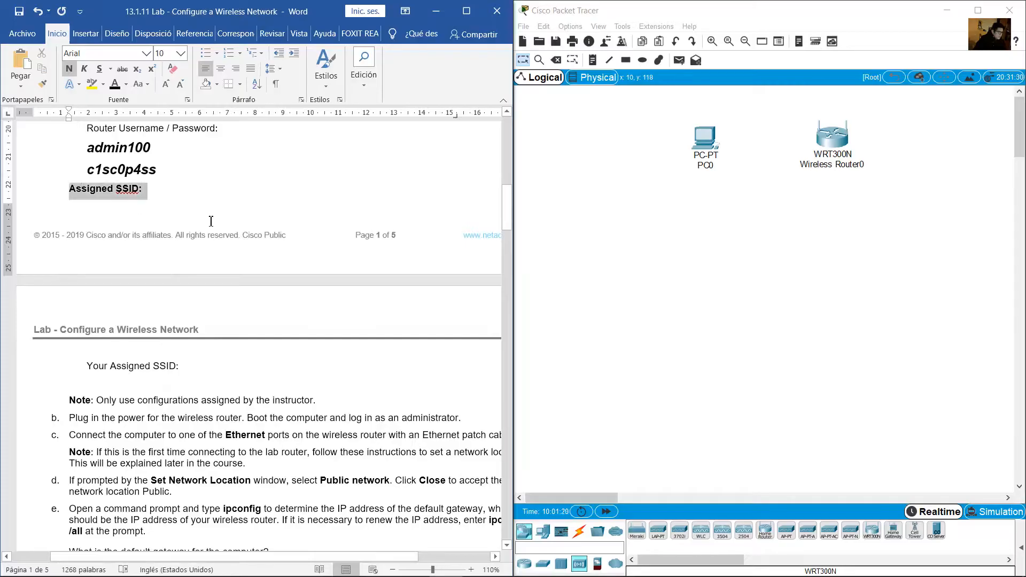
left_click(139, 189)
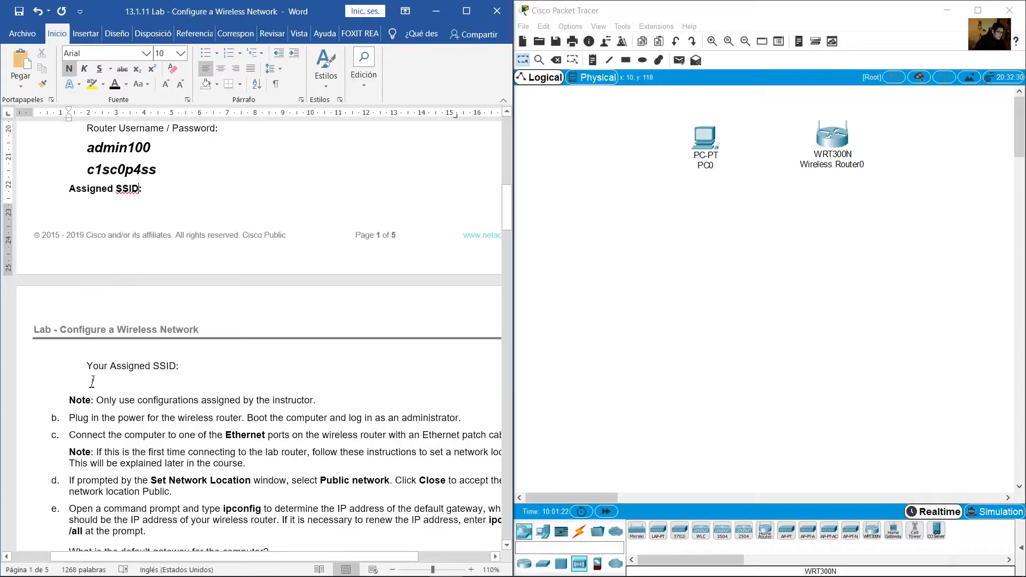
left_click_drag(91, 382, 233, 381)
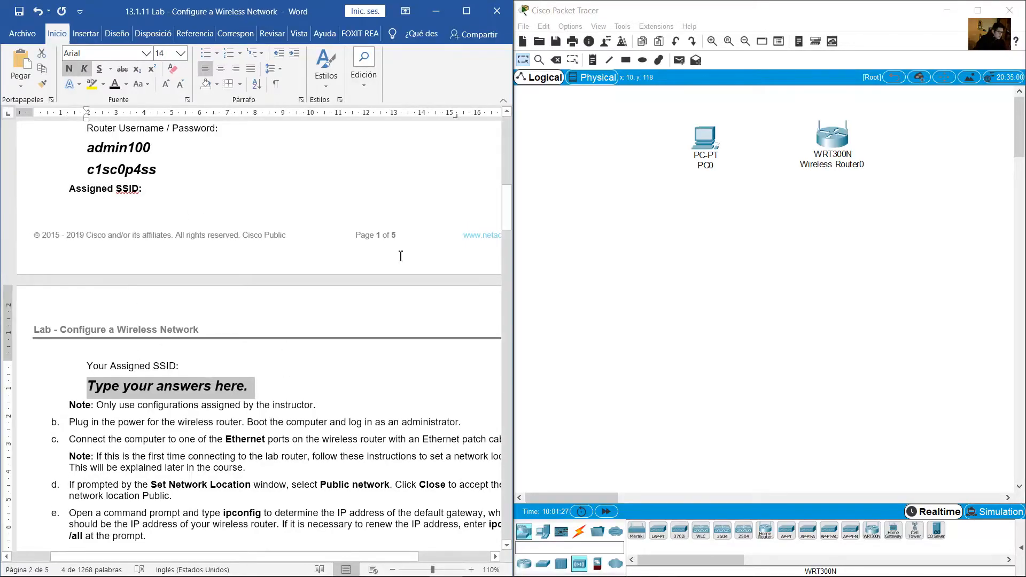
scroll(405, 259, "up", 1)
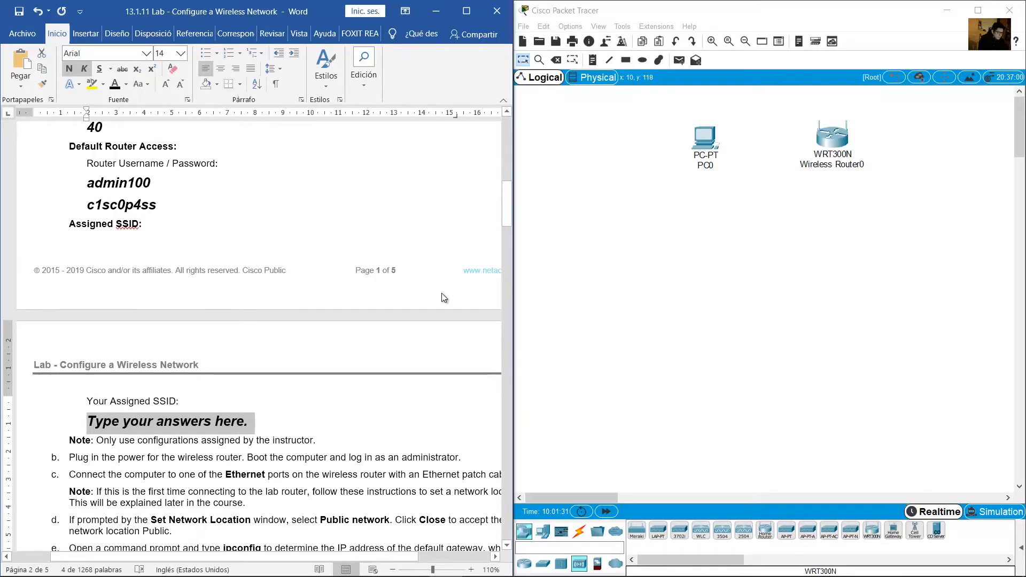
type("WR1")
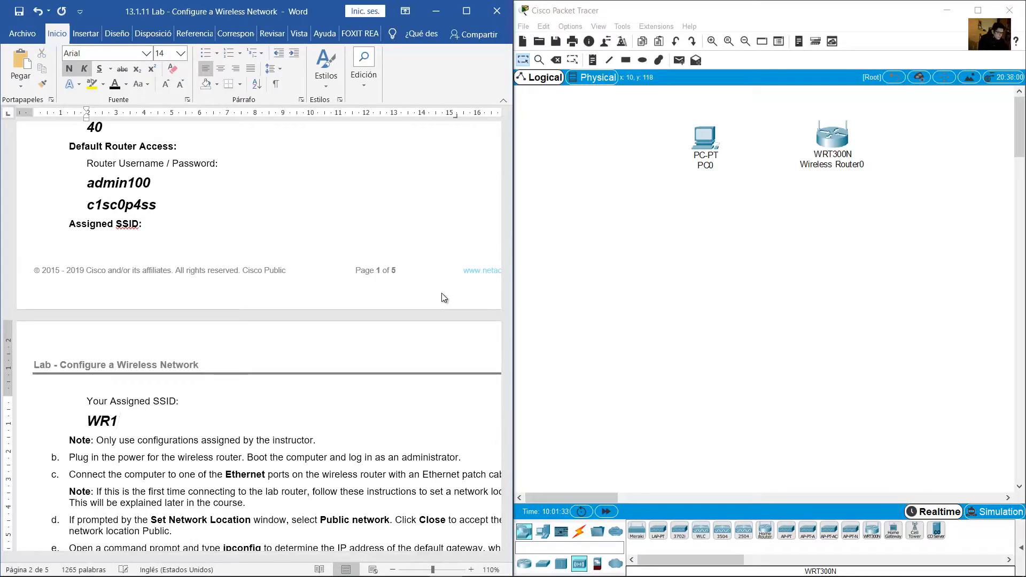
type("-NET")
left_click(349, 437)
Review all Step 1 answers from 172.16.1.1 through WR1-NET
scroll(348, 427, "up", 3)
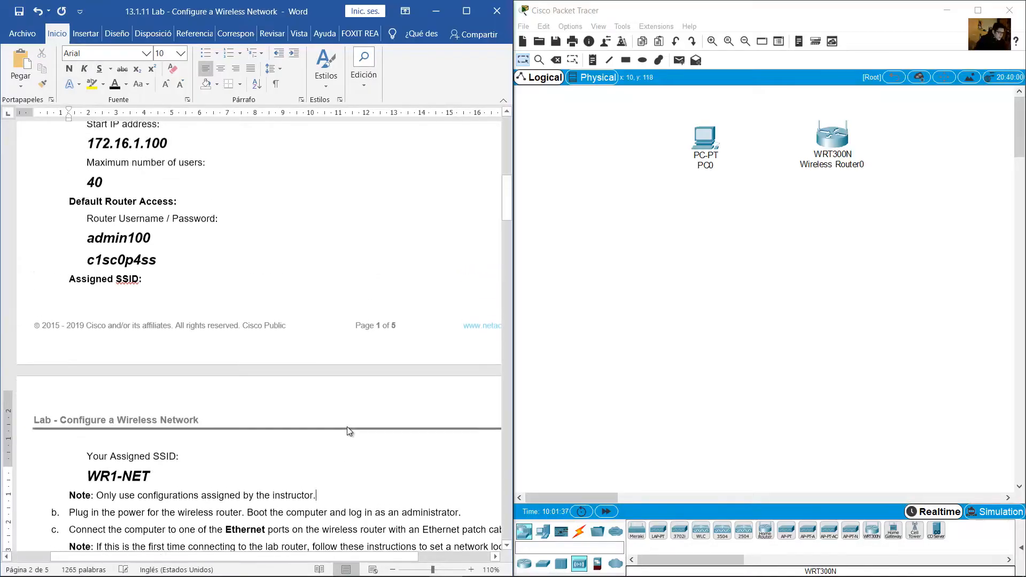
scroll(348, 430, "up", 2)
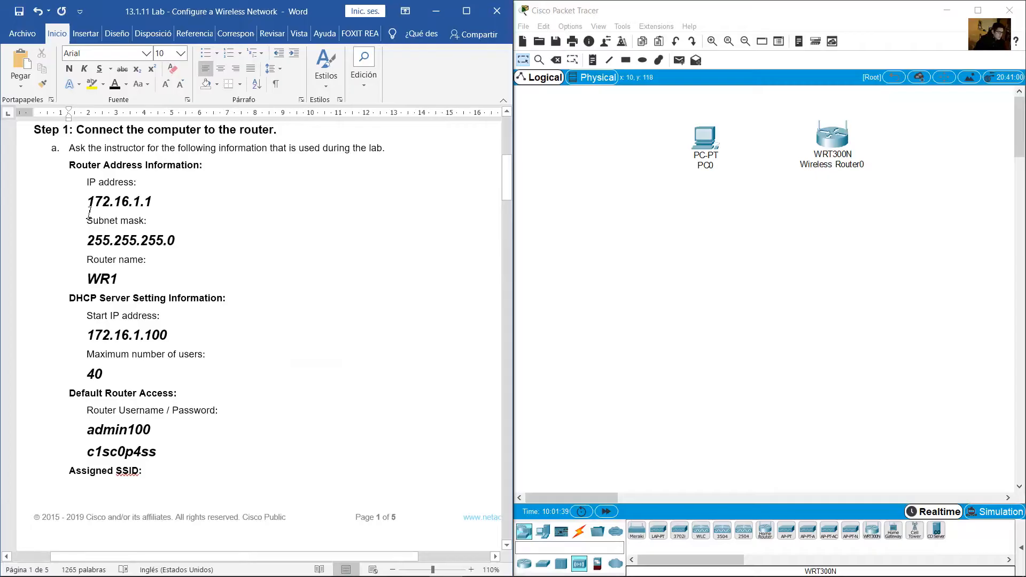
left_click_drag(86, 194, 171, 467)
scroll(180, 404, "up", 5)
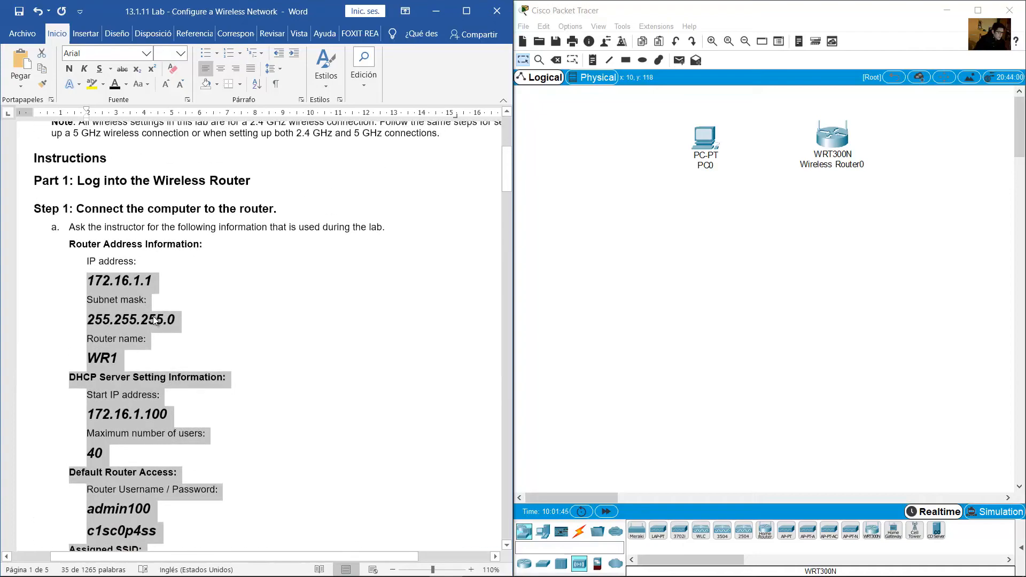
left_click(202, 337)
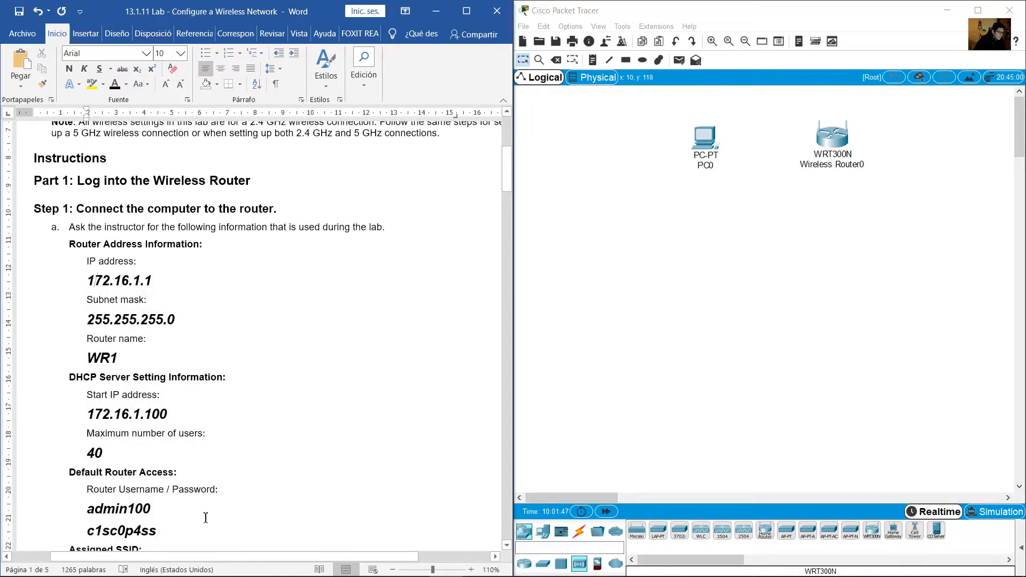
left_click_drag(205, 518, 198, 443)
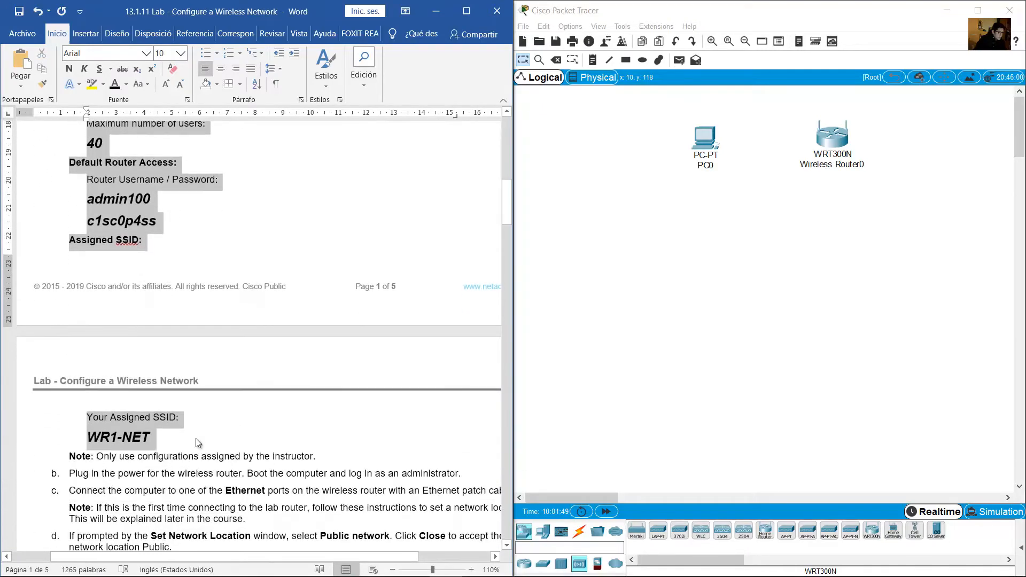
left_click_drag(898, 274, 798, 98)
left_click(924, 159)
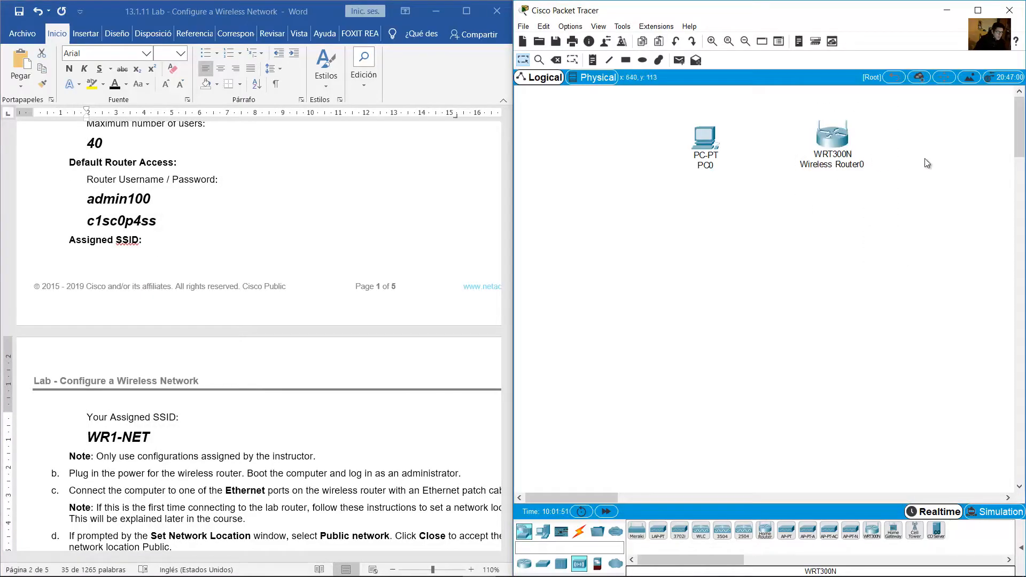
left_click(285, 246)
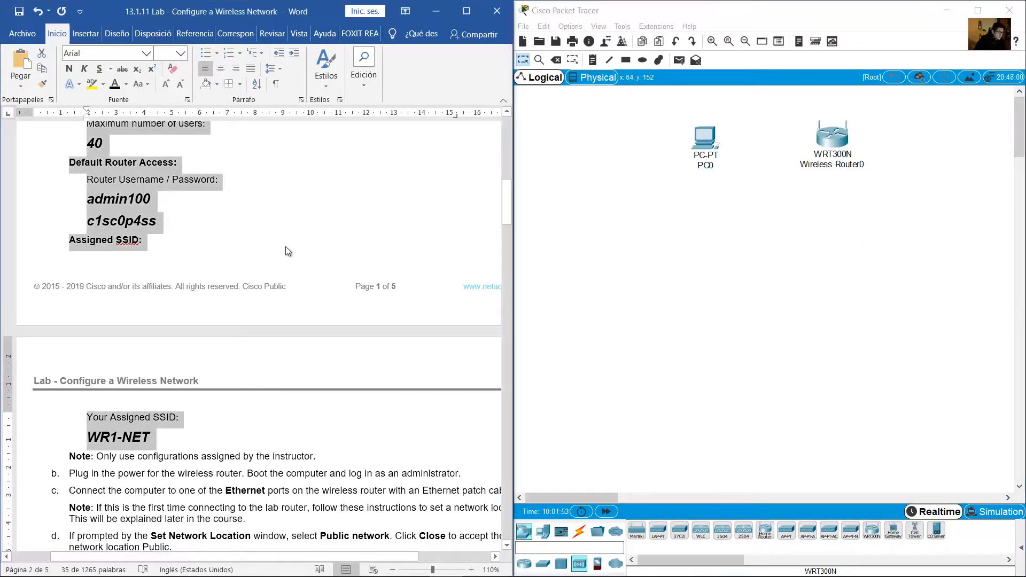
left_click(303, 414)
scroll(304, 414, "down", 3)
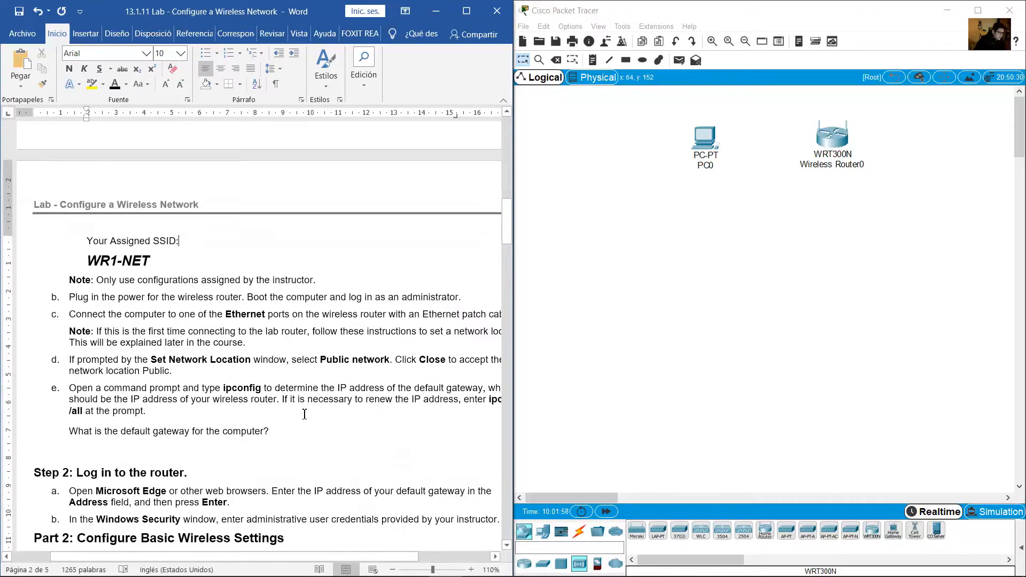
left_click_drag(252, 557, 277, 557)
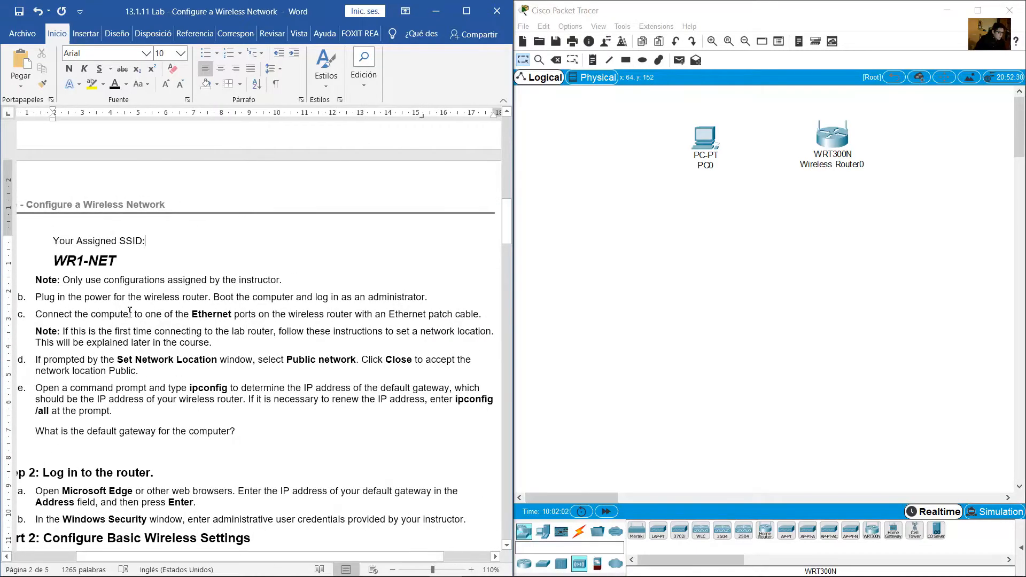
left_click_drag(36, 297, 206, 294)
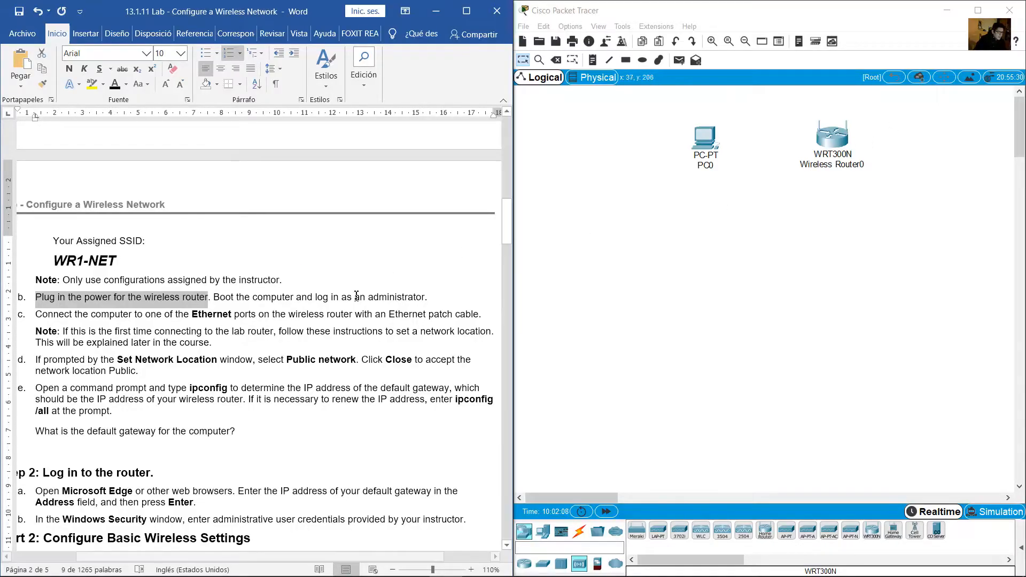
left_click_drag(901, 245, 811, 128)
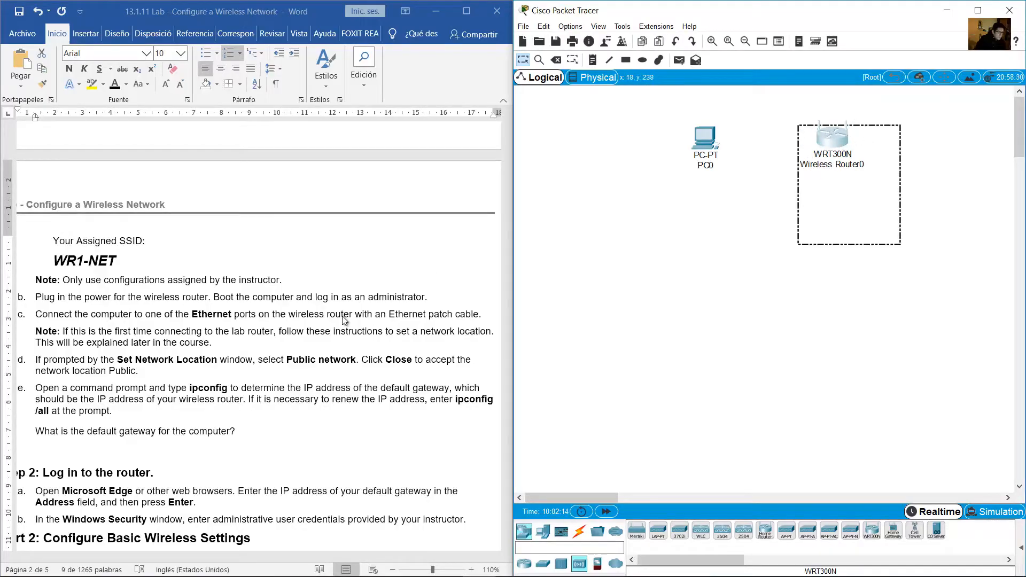
left_click_drag(234, 316, 480, 315)
left_click(756, 223)
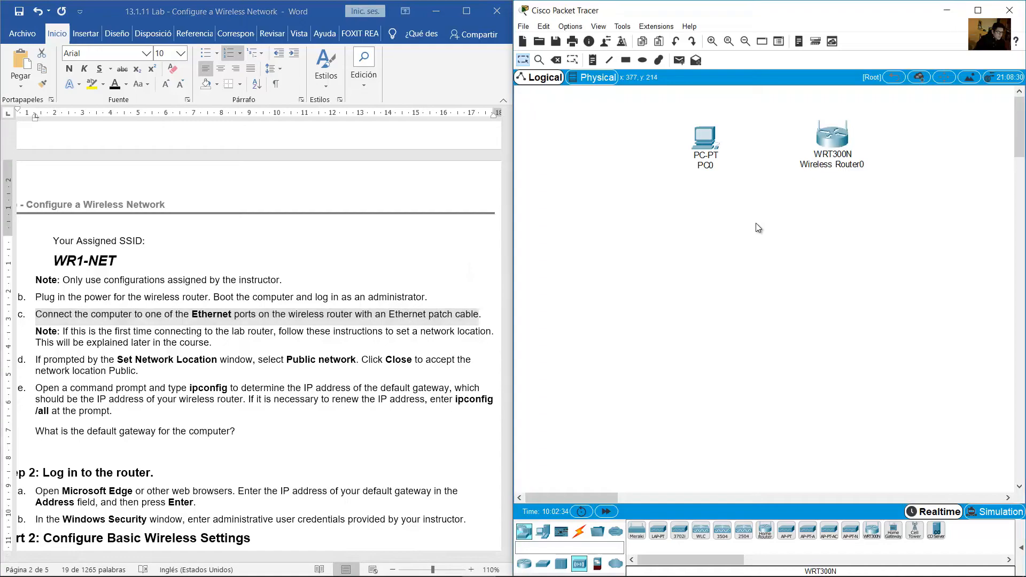
Open Wireless Router0's device window, zoom in and scroll to its back-panel ports
double_click(842, 142)
left_click_drag(644, 140, 821, 206)
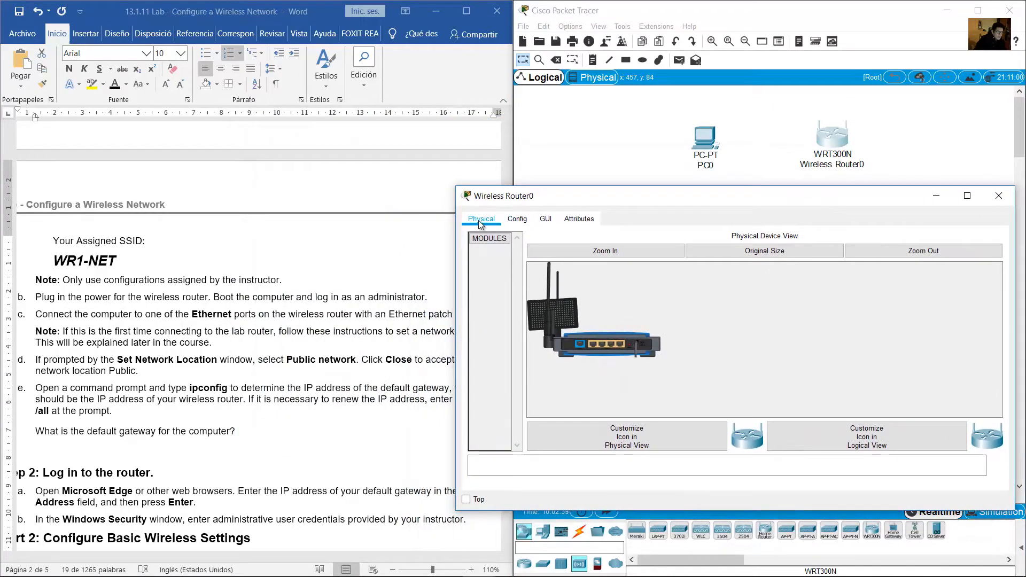
left_click(630, 253)
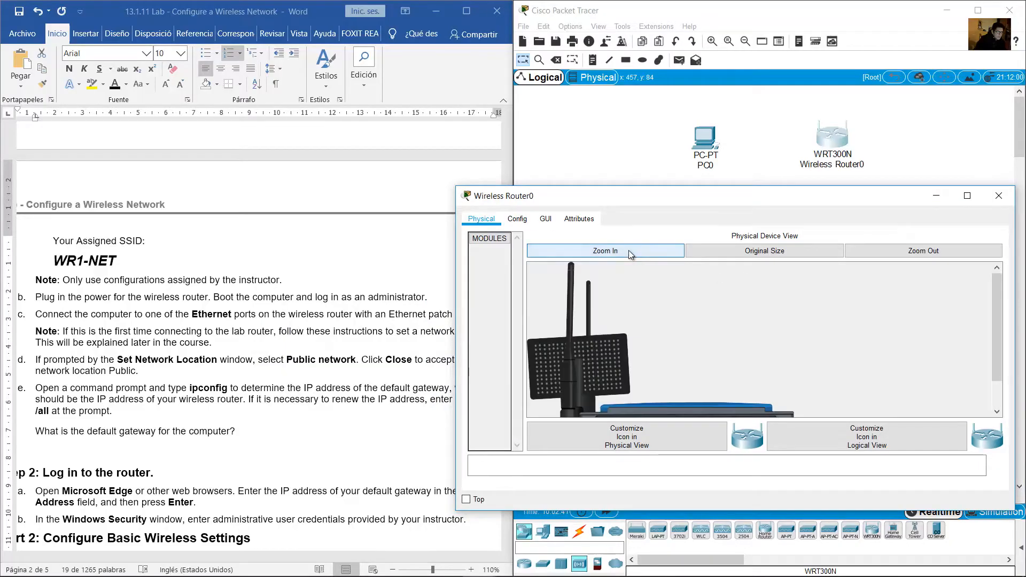
left_click_drag(681, 192, 684, 191)
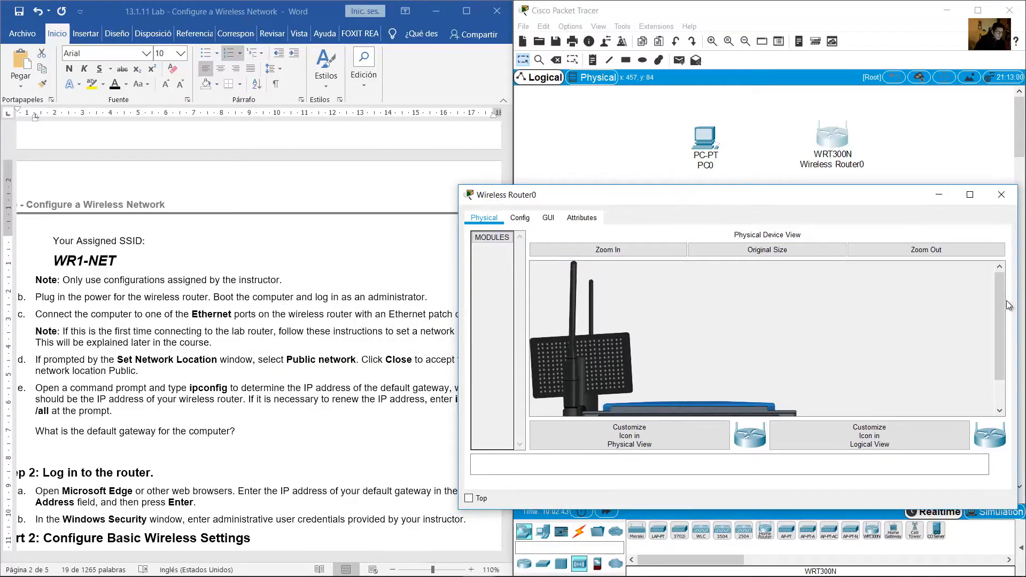
scroll(998, 332, "down", 2)
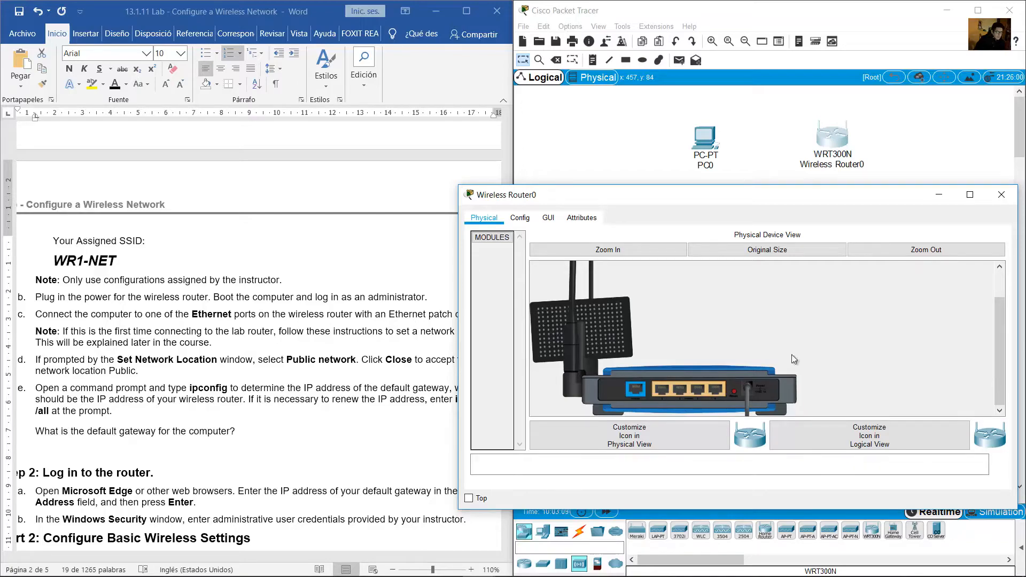
Connect PC0's FastEthernet0 to the router's Ethernet 1 port with a copper straight-through cable
left_click(1000, 194)
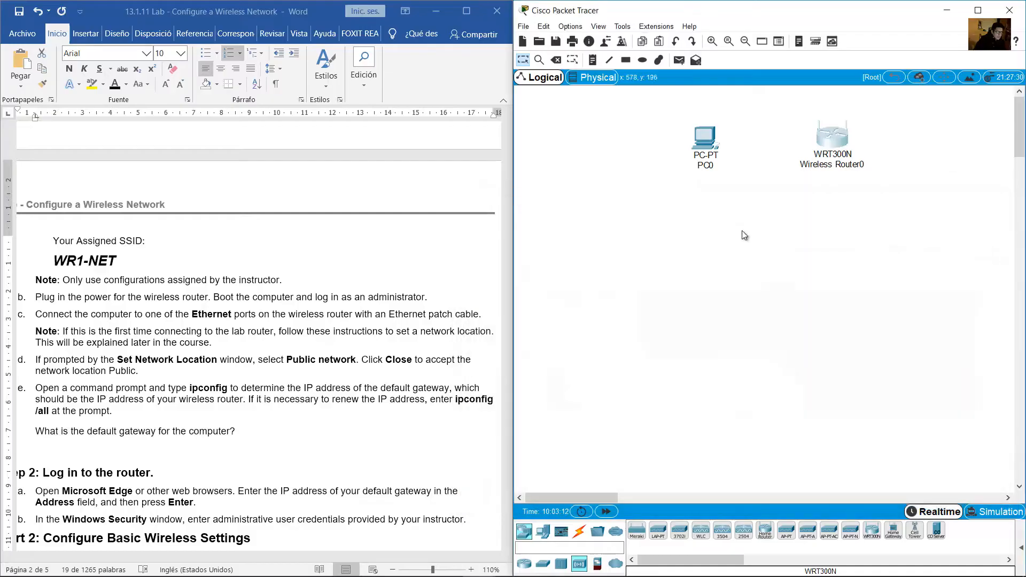
left_click(578, 532)
left_click(680, 536)
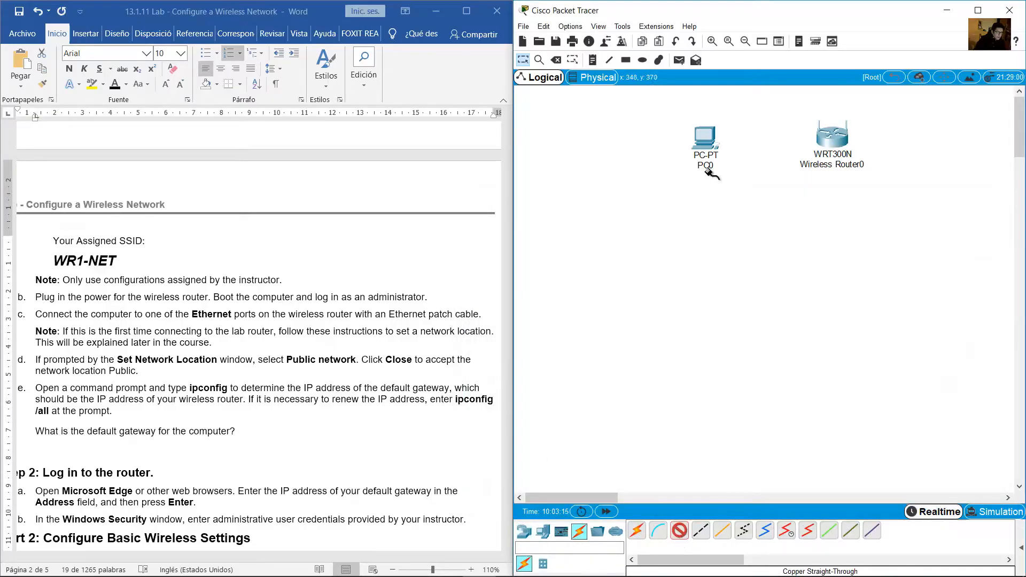
left_click(706, 137)
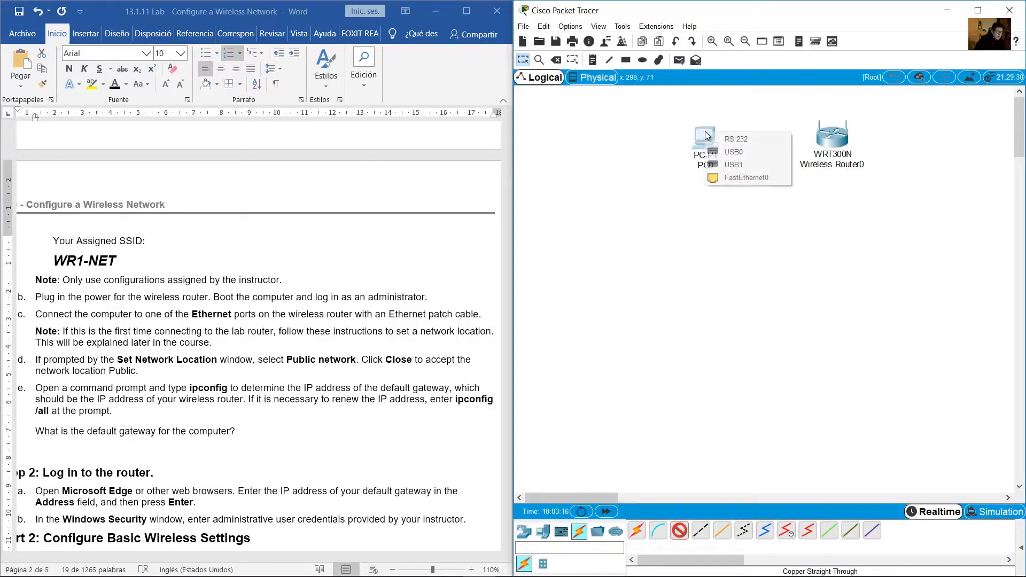
left_click(748, 177)
left_click(824, 141)
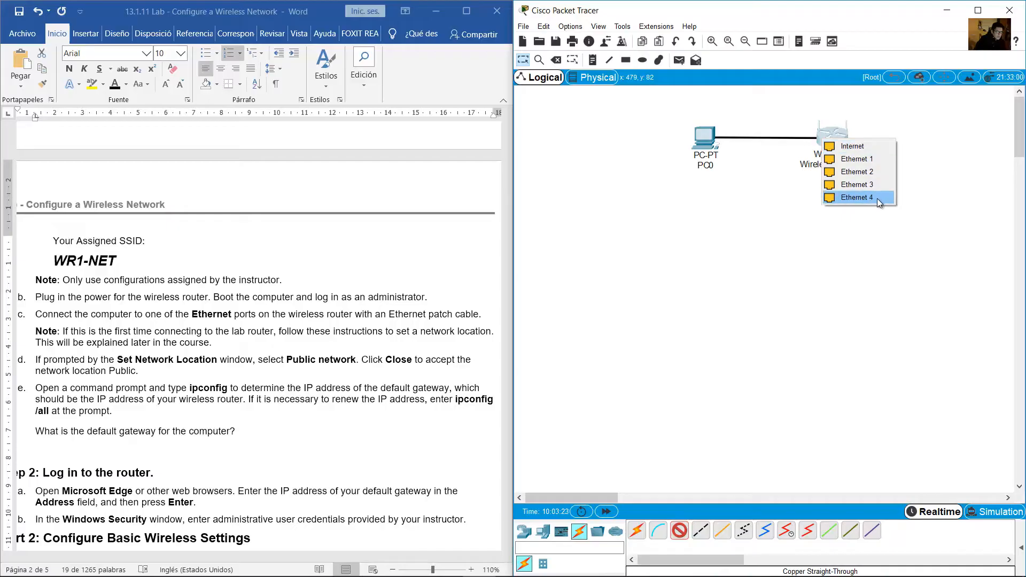
left_click(881, 158)
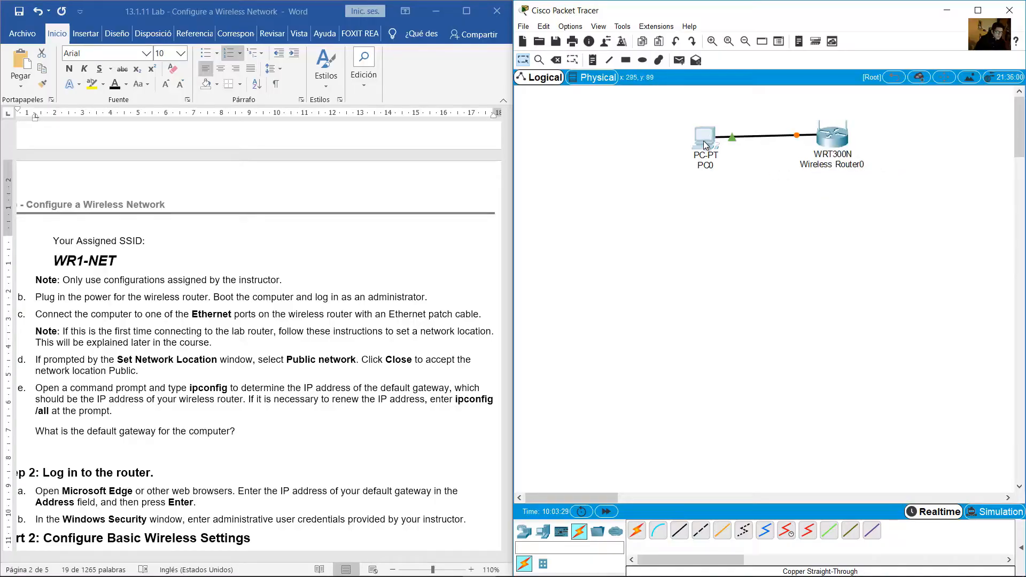
left_click_drag(706, 144, 711, 141)
left_click(141, 321)
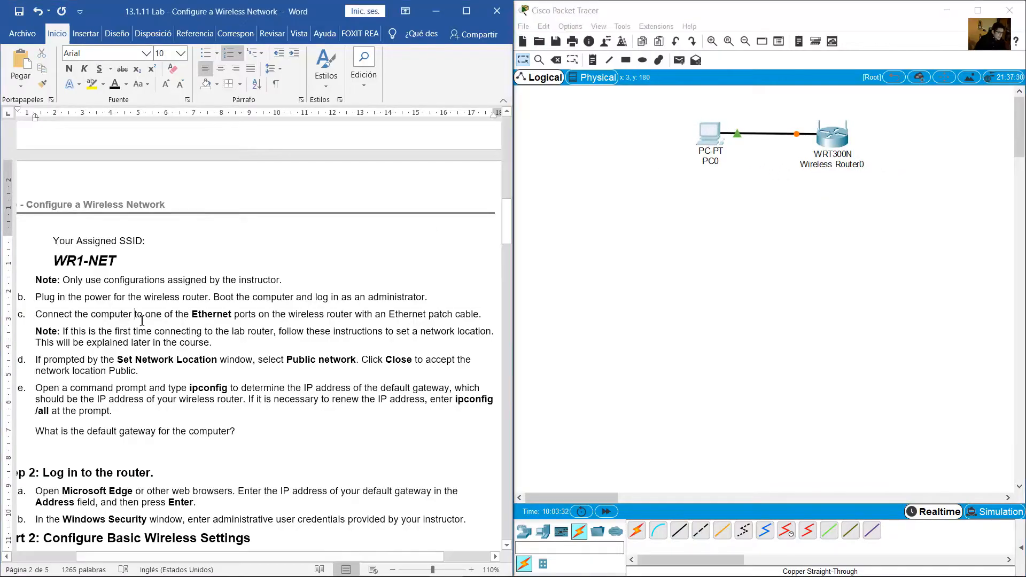
scroll(142, 320, "down", 2)
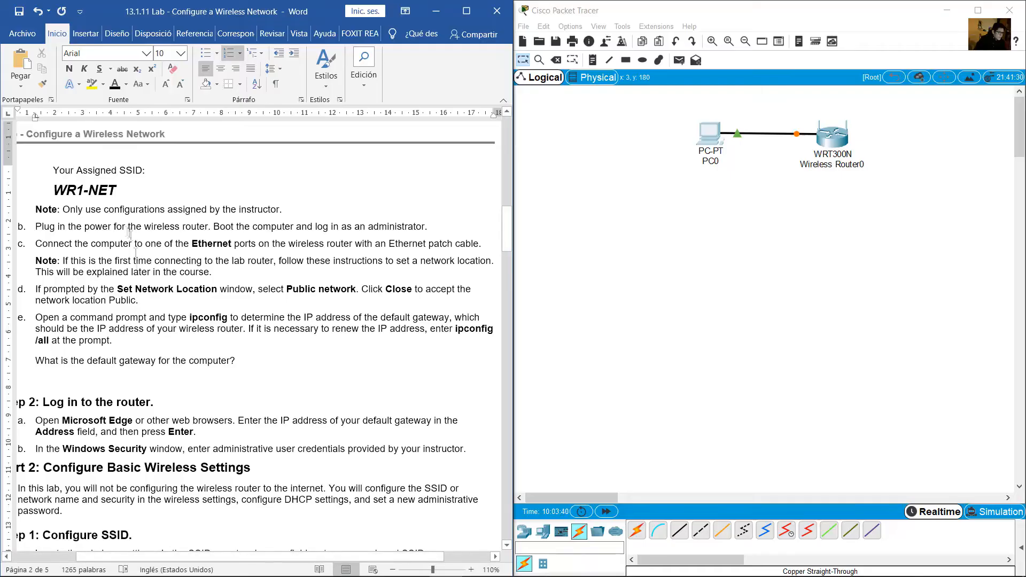
Highlight Part 2 steps d and e of the lab, including the gateway instructions
scroll(137, 241, "down", 2)
left_click(151, 219)
left_click_drag(48, 219, 458, 221)
left_click(138, 234)
left_click_drag(148, 230, 15, 220)
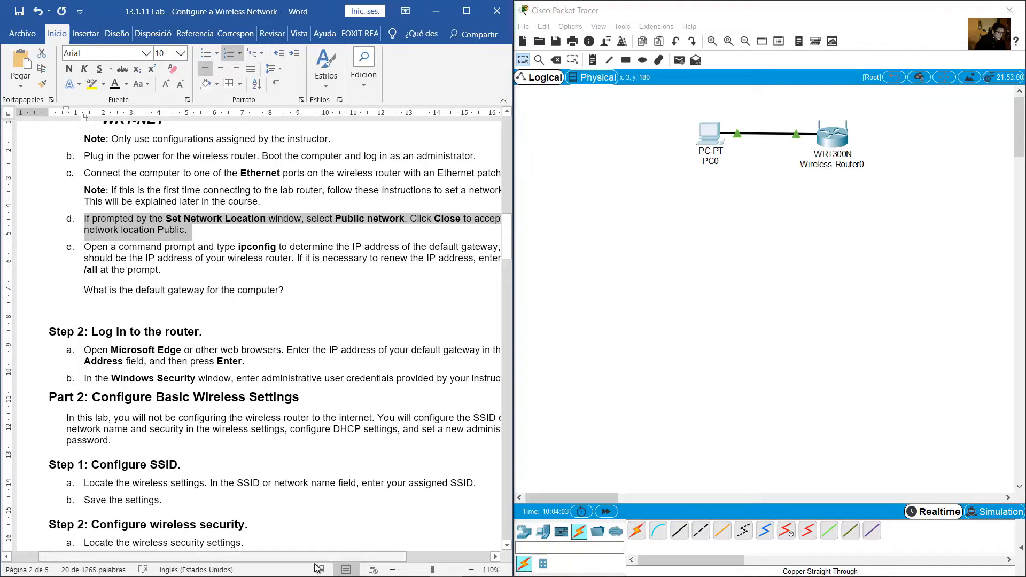
left_click_drag(321, 557, 350, 554)
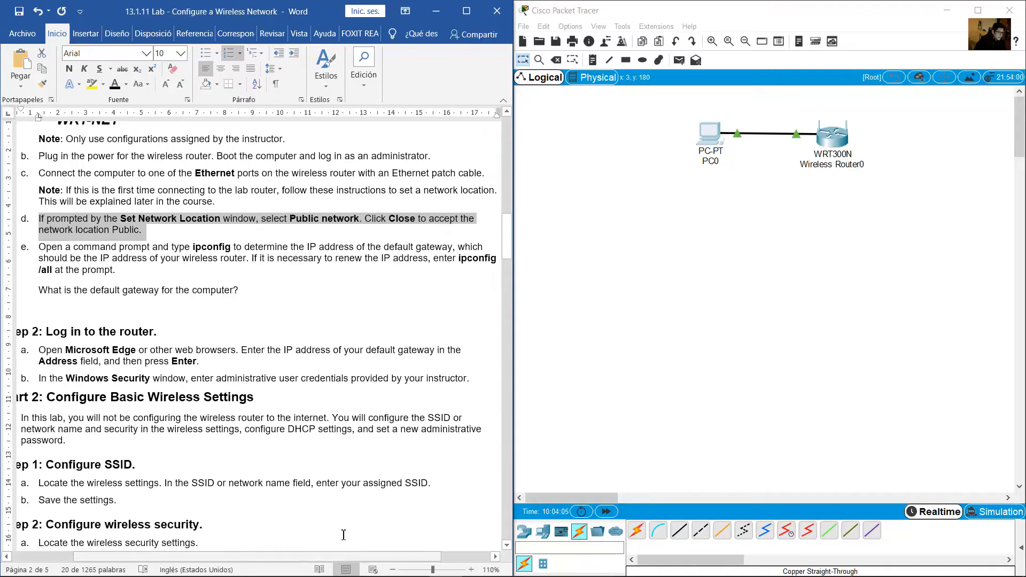
left_click_drag(159, 226, 38, 219)
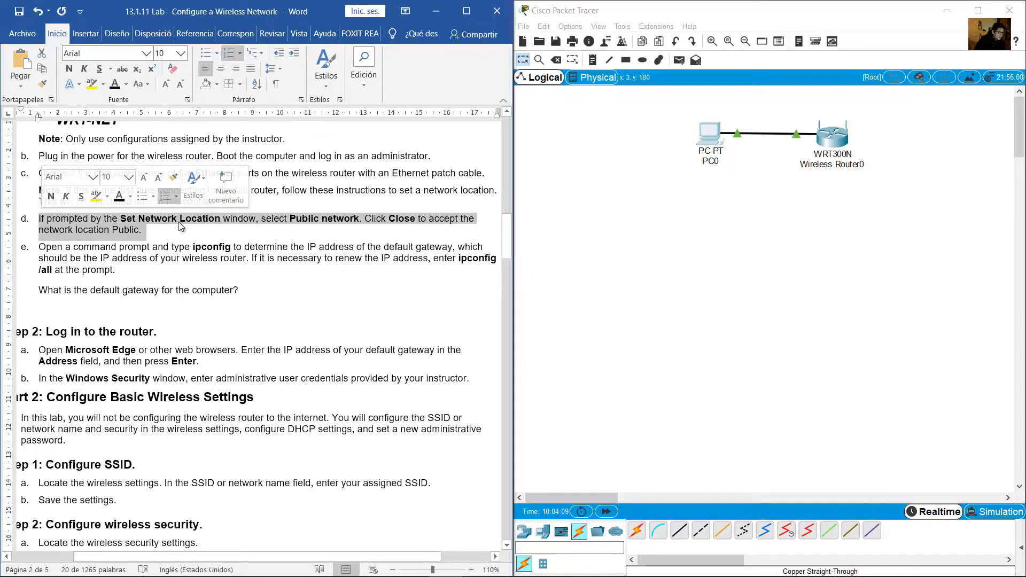
left_click(184, 269)
scroll(184, 267, "down", 2)
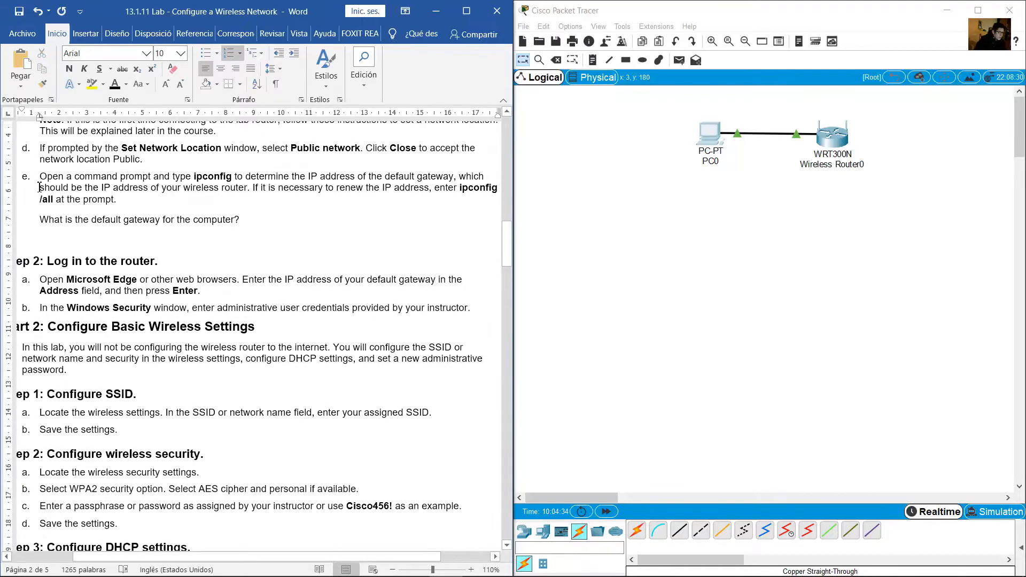
left_click_drag(60, 175, 80, 190)
left_click_drag(454, 177, 116, 199)
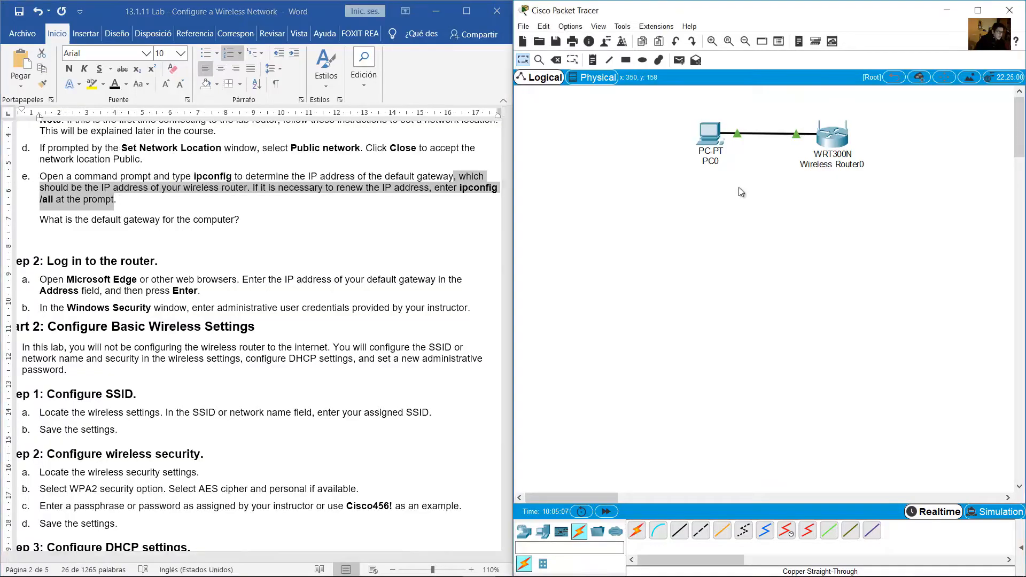
Open PC0's device window, then reposition and widen it
left_click(710, 130)
left_click_drag(553, 130, 685, 256)
left_click_drag(812, 274, 988, 273)
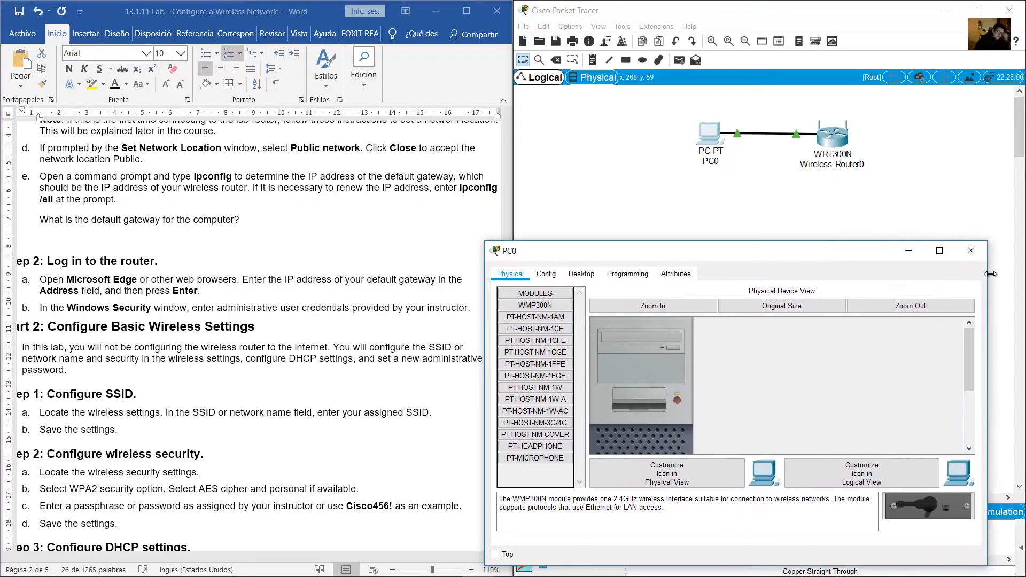
Show PC0's Desktop IP Configuration page in a taller window, then return to the workspace
left_click(582, 273)
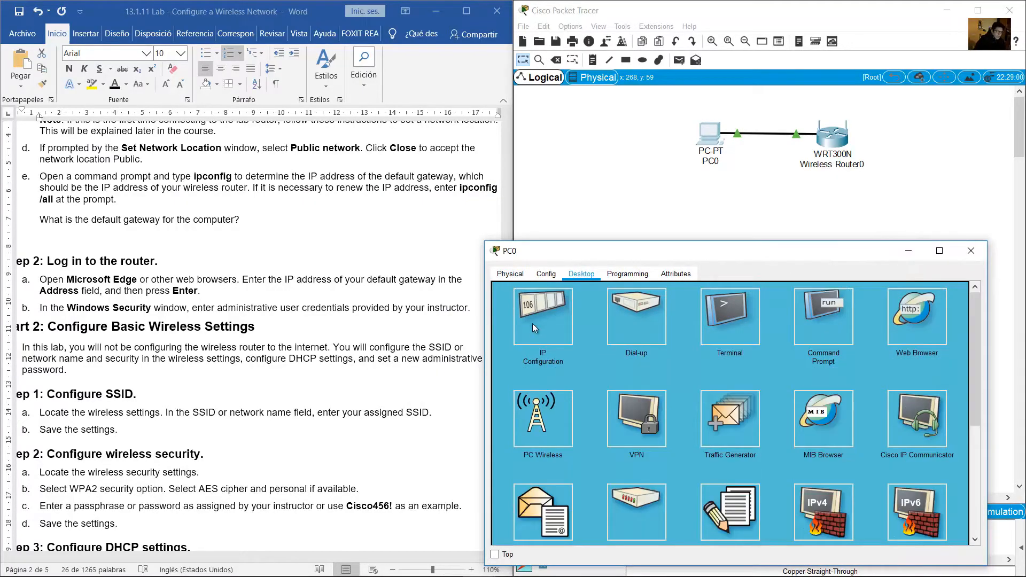
left_click(559, 321)
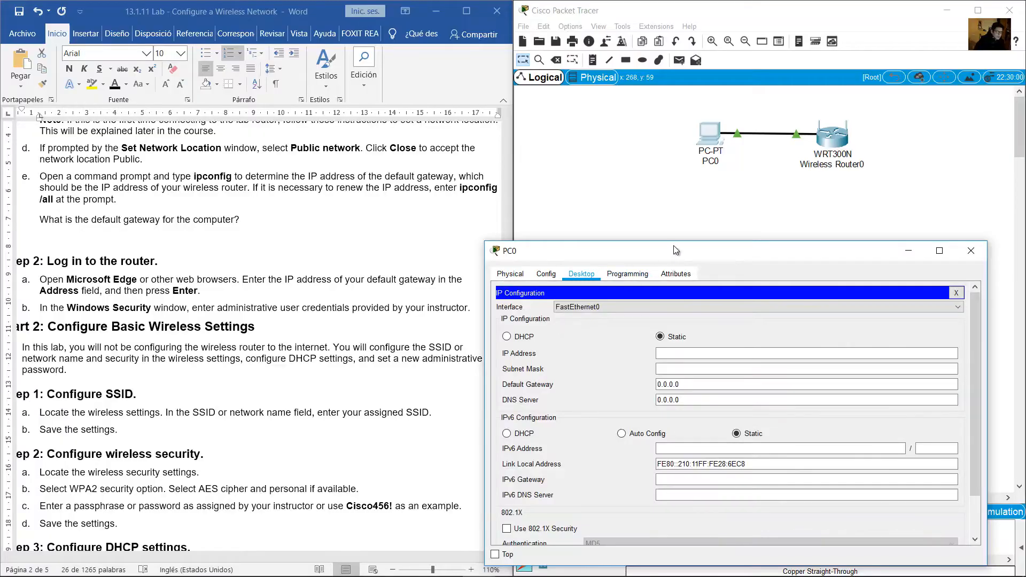
left_click_drag(674, 242, 675, 189)
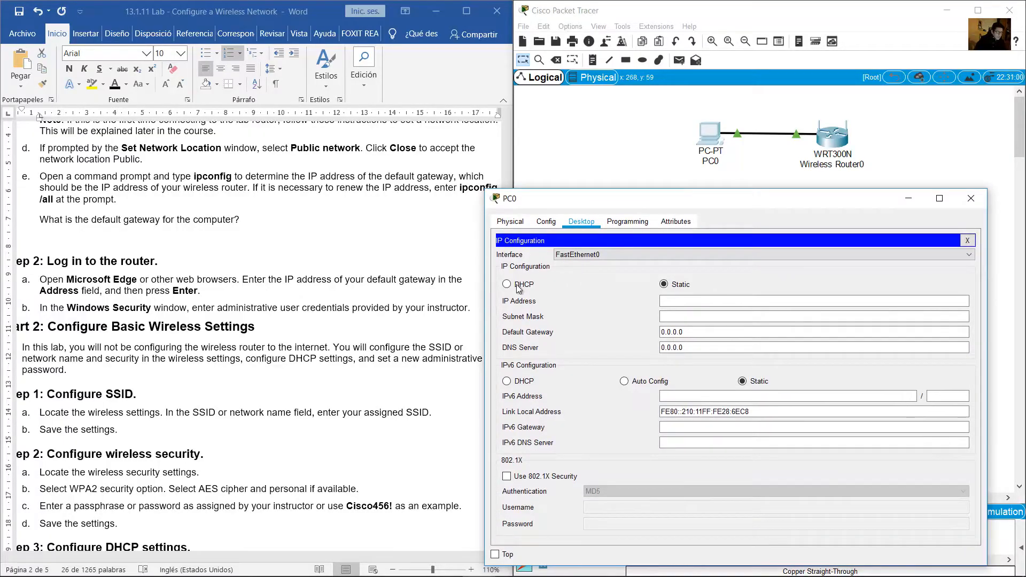
left_click(692, 99)
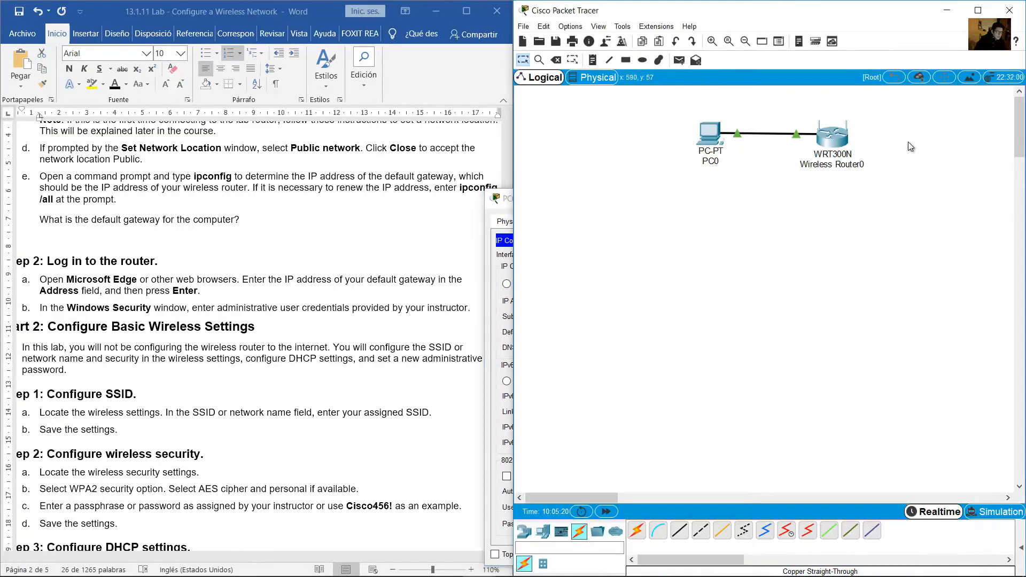
left_click_drag(903, 127, 811, 196)
left_click(853, 129)
Add a 'DHCP Server' note below Wireless Router0, then bring PC0's IP Configuration forward
left_click(594, 60)
left_click(813, 183)
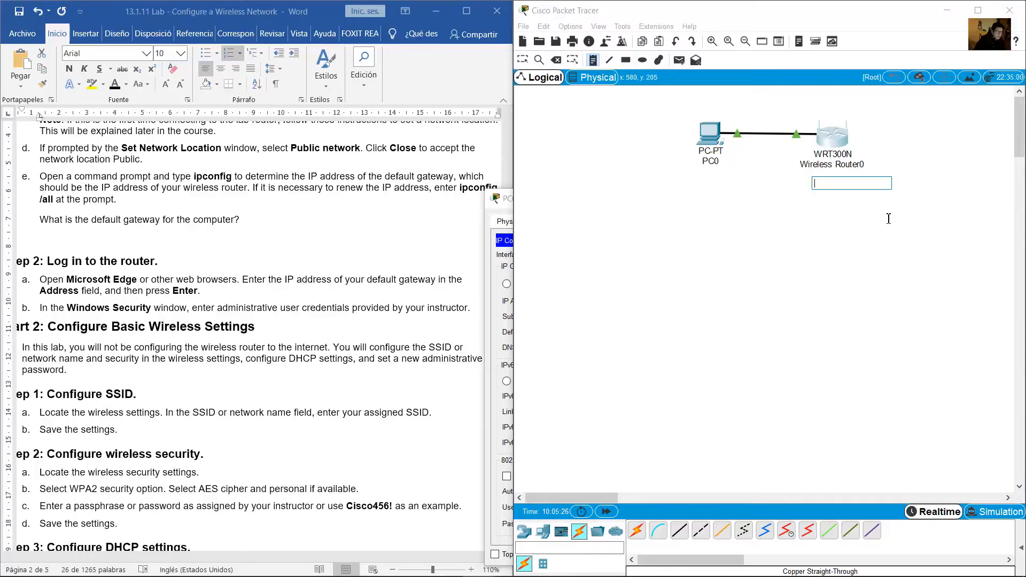
type("DHCP Server")
left_click(522, 60)
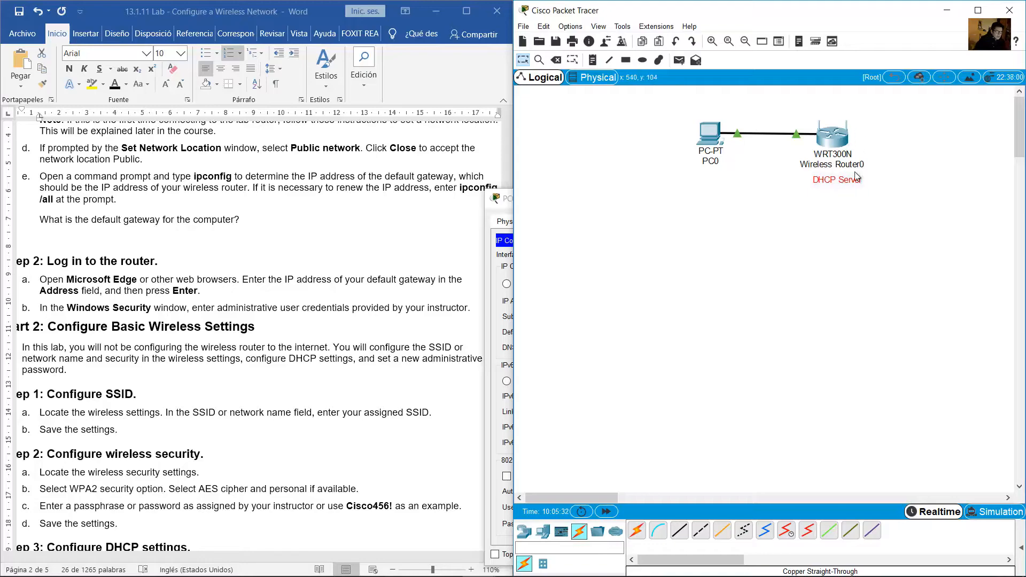
left_click_drag(904, 95, 830, 175)
left_click(711, 143)
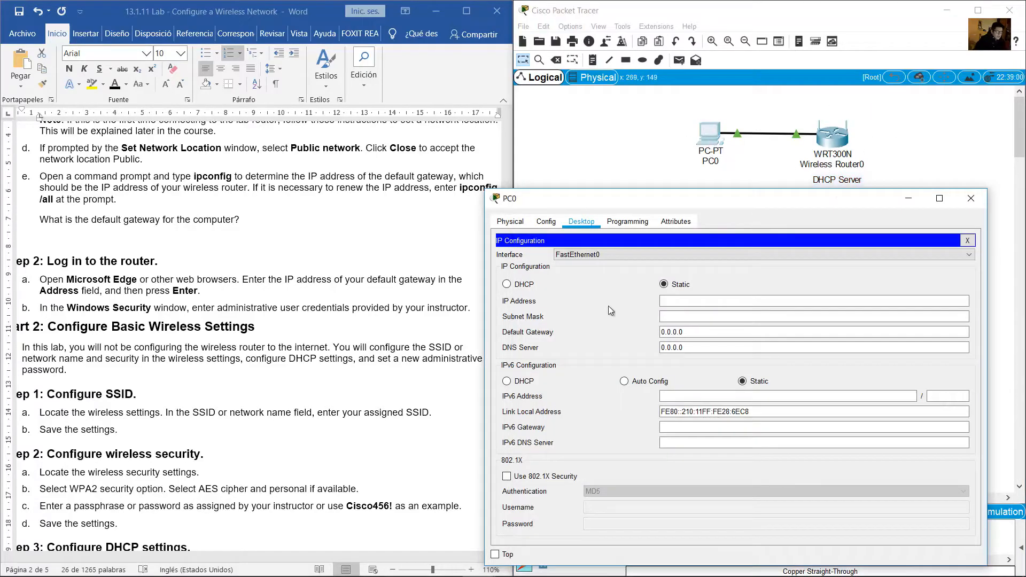
Switch PC0 to DHCP and confirm it receives 192.168.0.100 with gateway 192.168.0.1
left_click(507, 285)
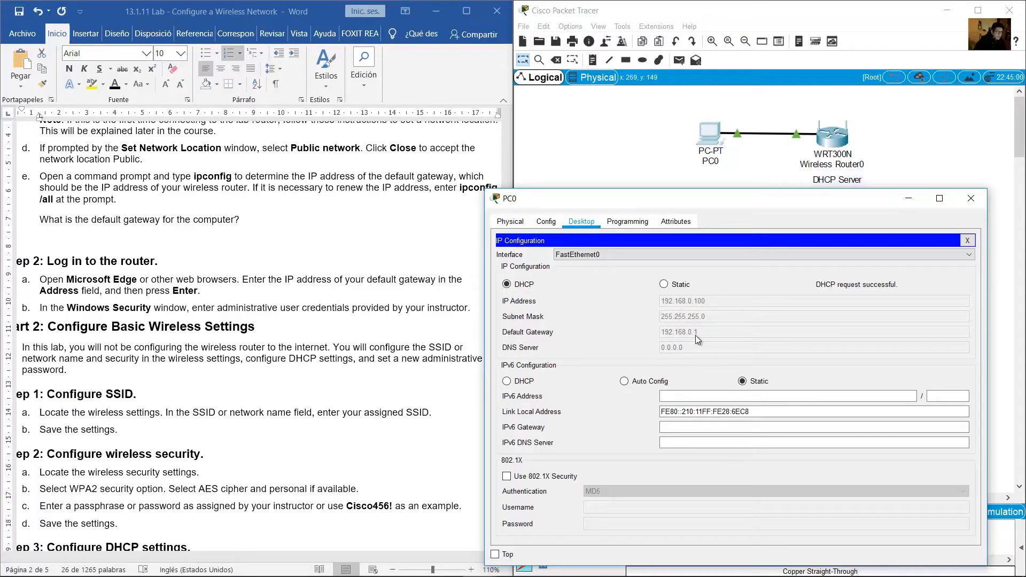
left_click(143, 190)
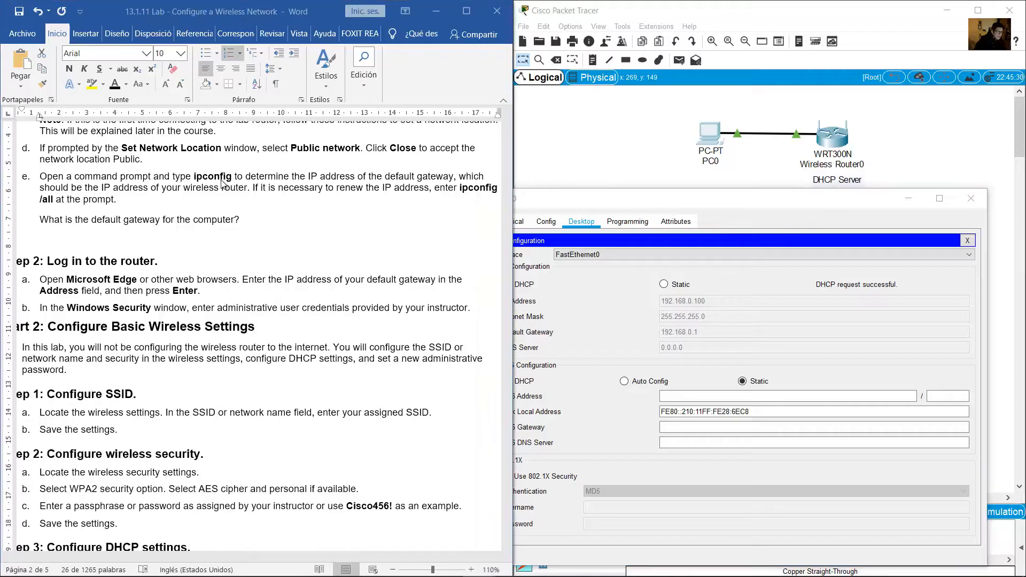
left_click(143, 188)
left_click_drag(102, 188, 248, 189)
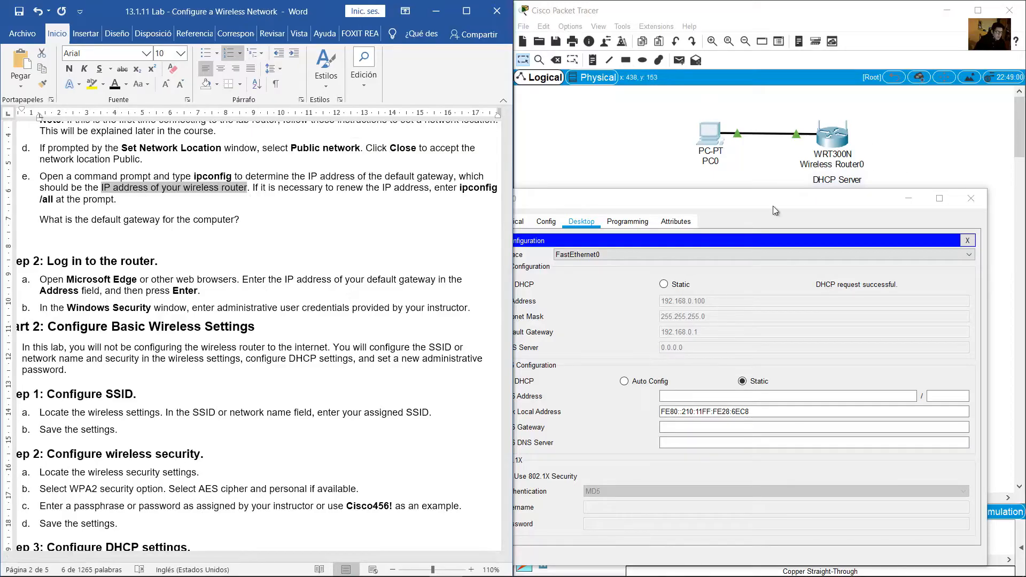
left_click(785, 164)
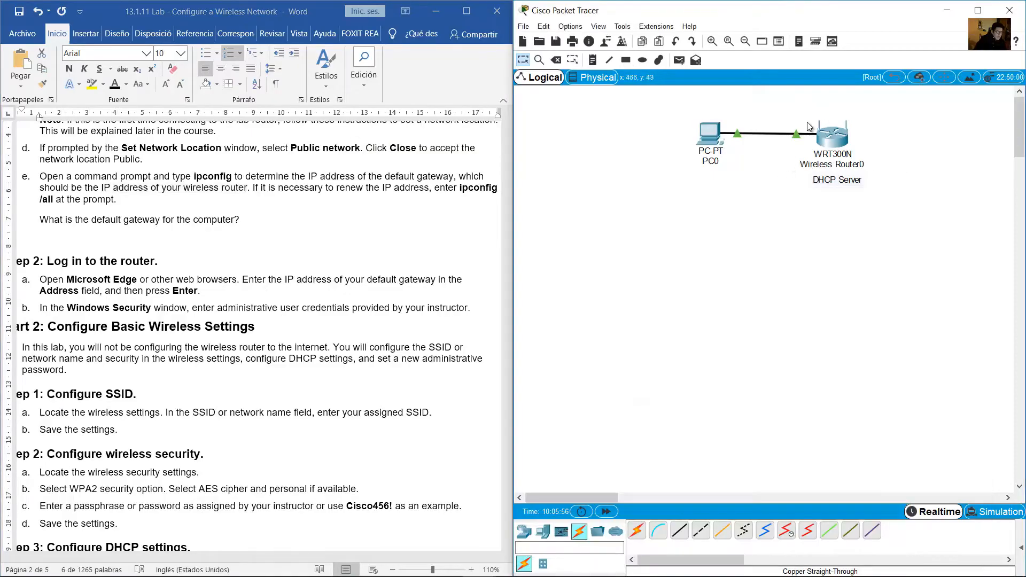
left_click(711, 134)
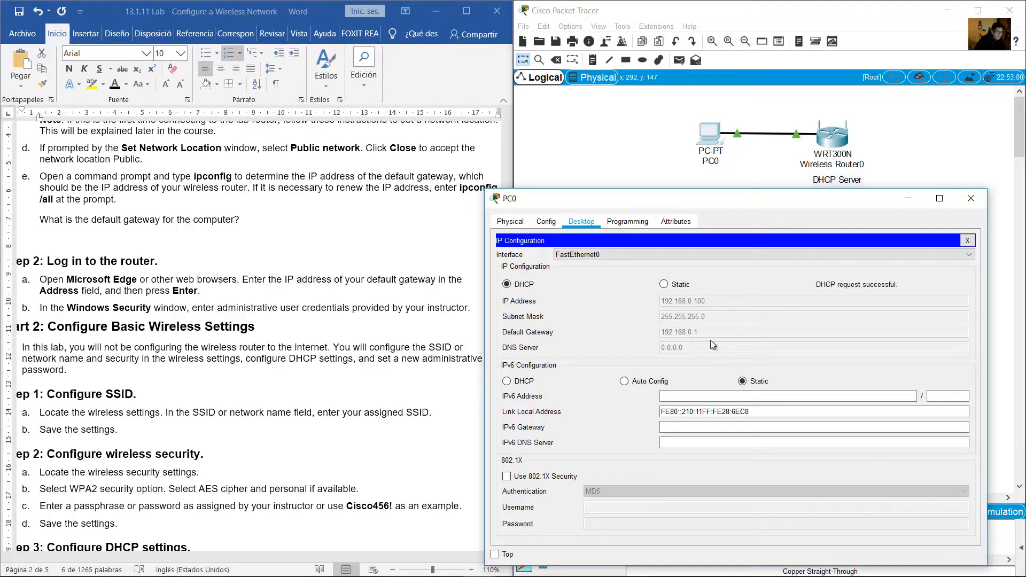
Run ipconfig on PC0, showing IP 192.168.0.100, mask 255.255.255.0, gateway 192.168.0.1
left_click(968, 241)
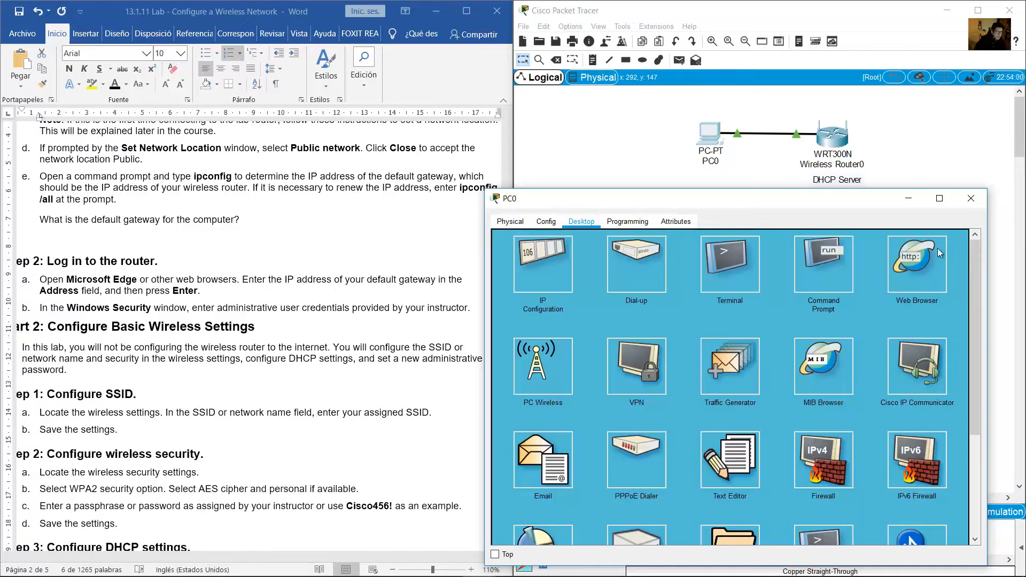
left_click(818, 265)
type("ipconfig")
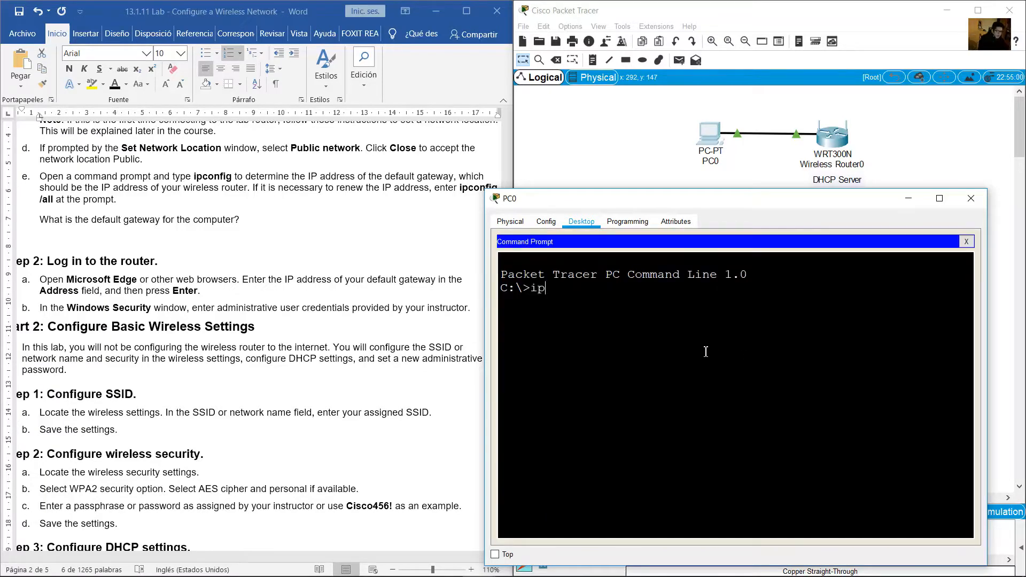
key("Return")
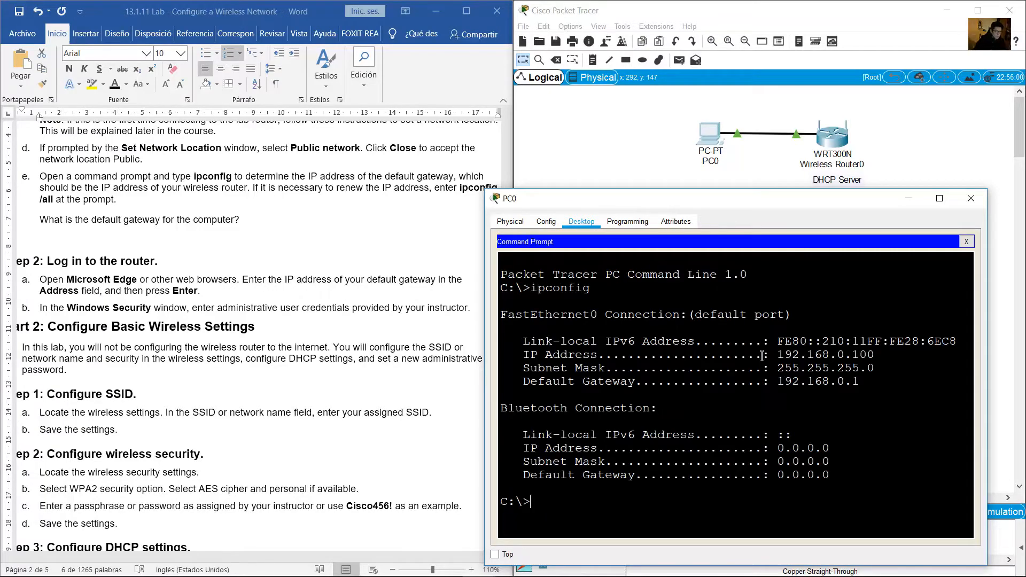
left_click_drag(779, 354, 878, 351)
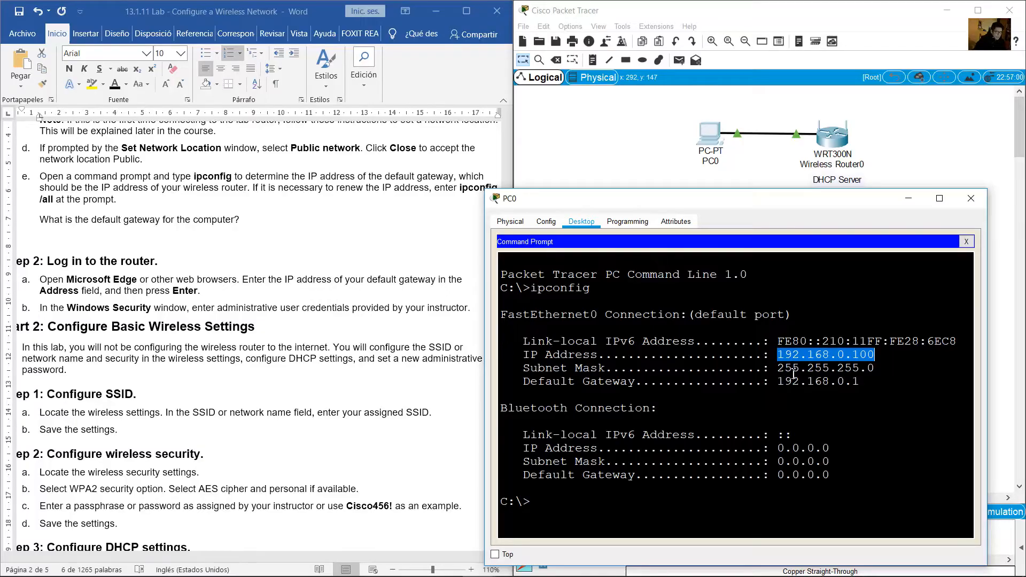
left_click_drag(779, 368, 866, 370)
mouse_move(779, 381)
left_mouse_down()
mouse_move(865, 385)
mouse_move(789, 387)
left_mouse_up()
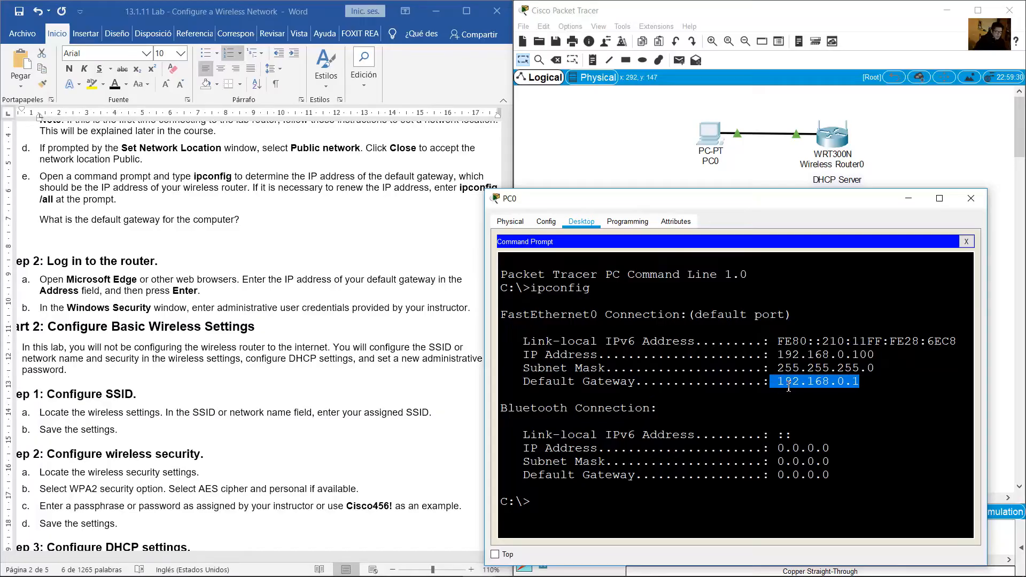
Compare the gateway with the router's DHCP Server note and the lab's gateway question
left_click(910, 143)
left_click_drag(892, 100, 826, 210)
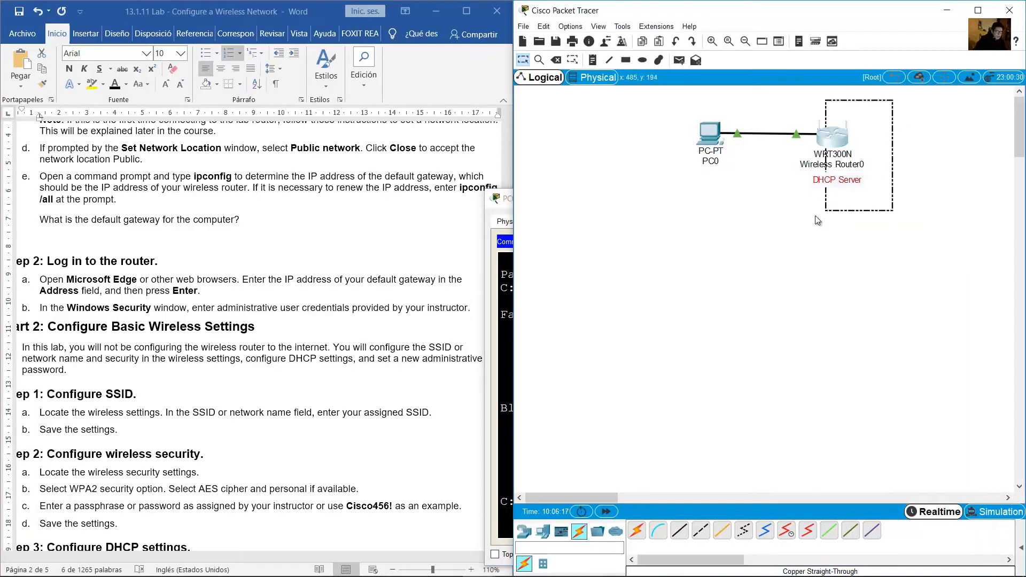
left_click(507, 203)
left_click(182, 207)
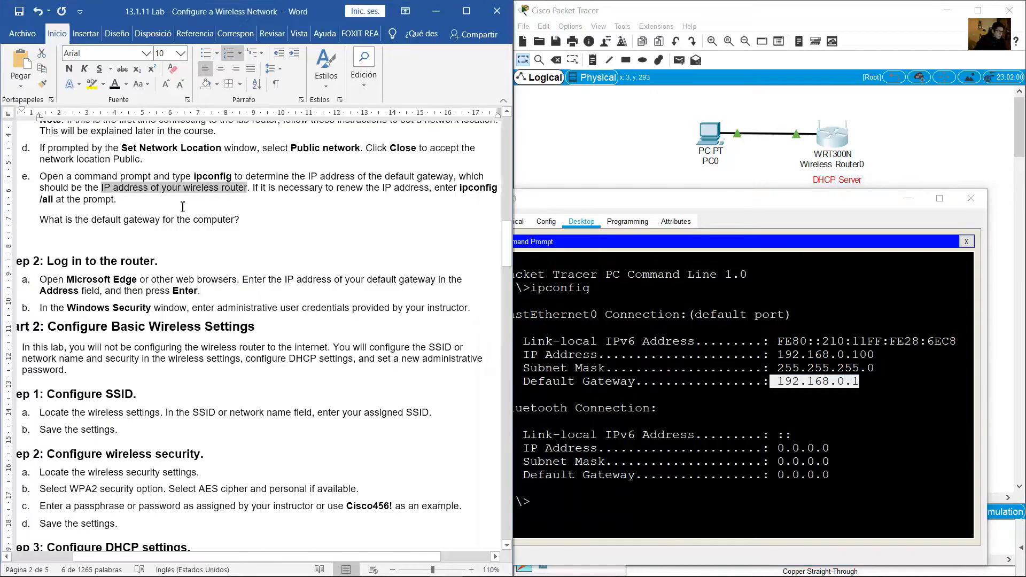
left_click_drag(43, 221, 243, 219)
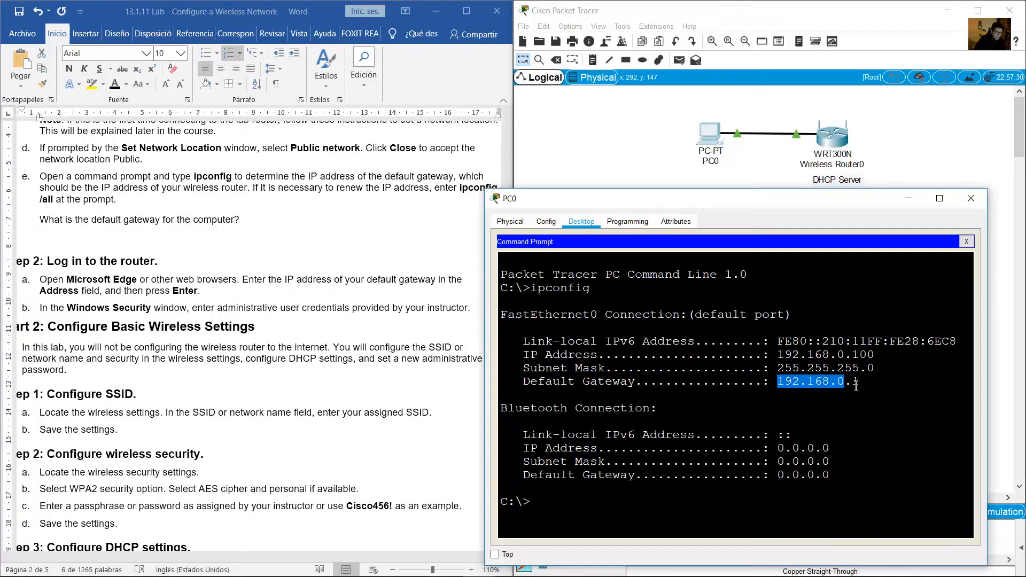
scroll(172, 236, "down", 2)
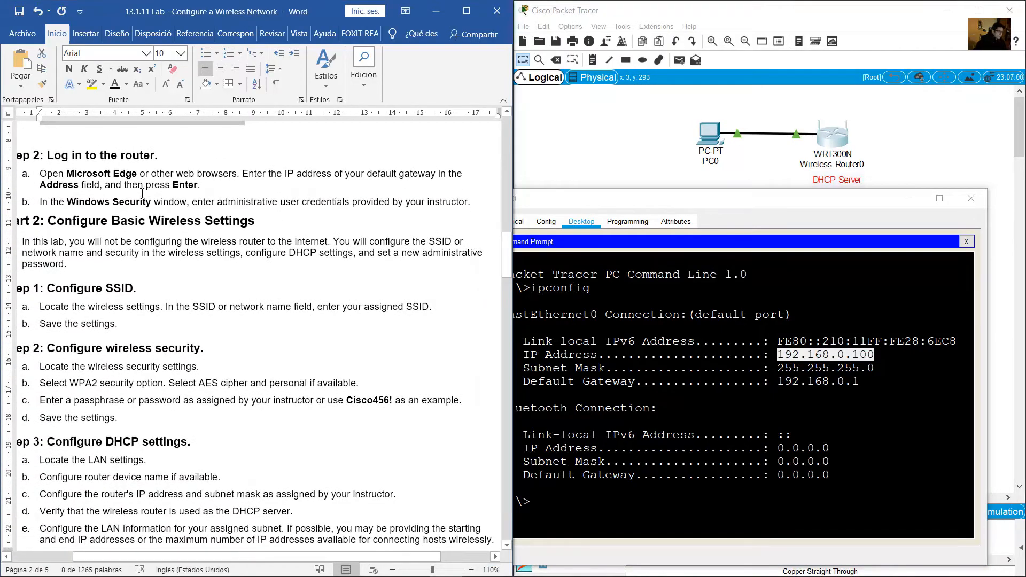
Review the lab's 'Log in to the router' heading and its web browser instruction
left_click(139, 186)
triple_click(145, 156)
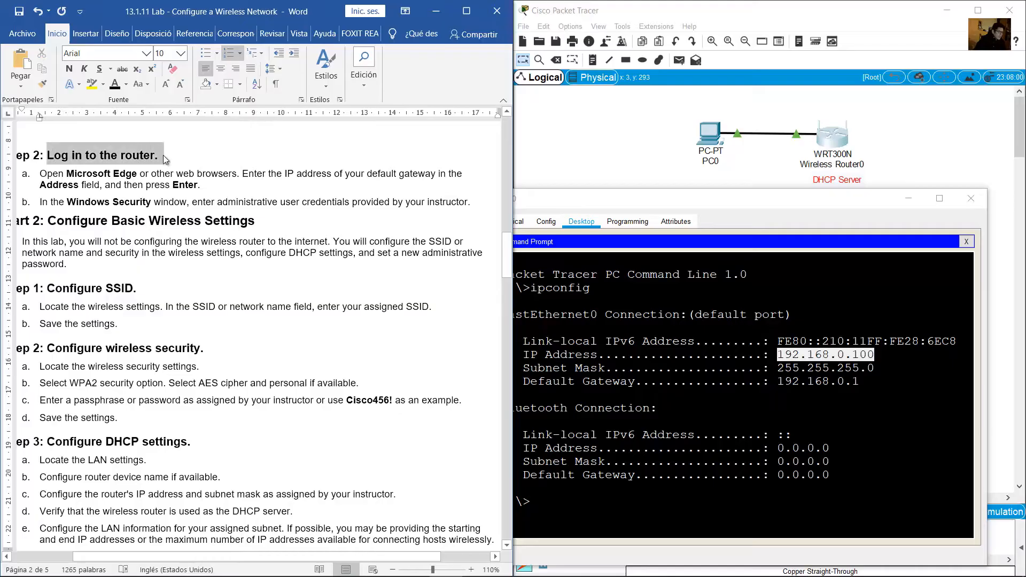
left_click_drag(66, 171, 215, 187)
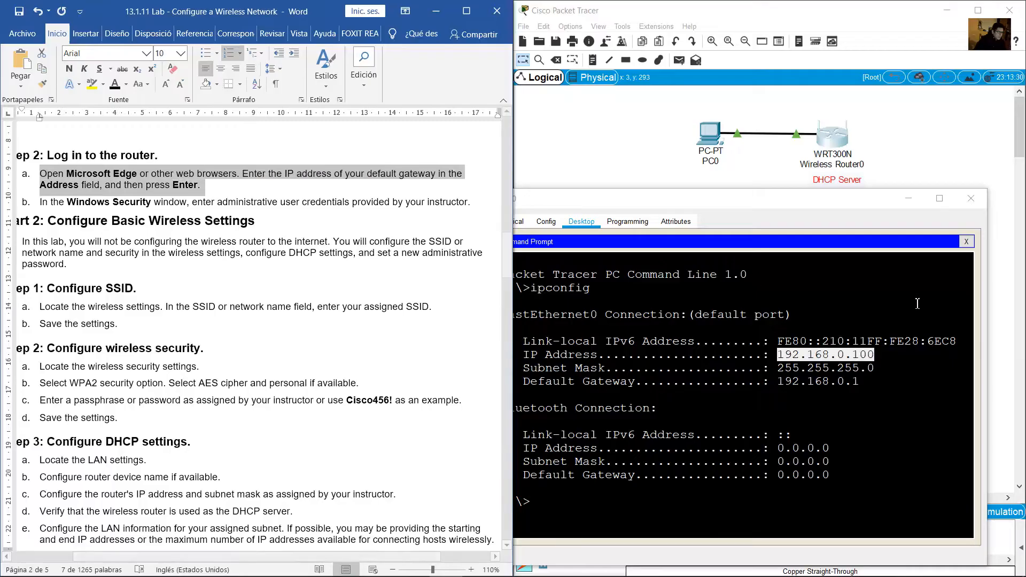
Close PC0's command prompt and load 192.168.0.1 in its web browser
left_click(861, 210)
left_click(967, 243)
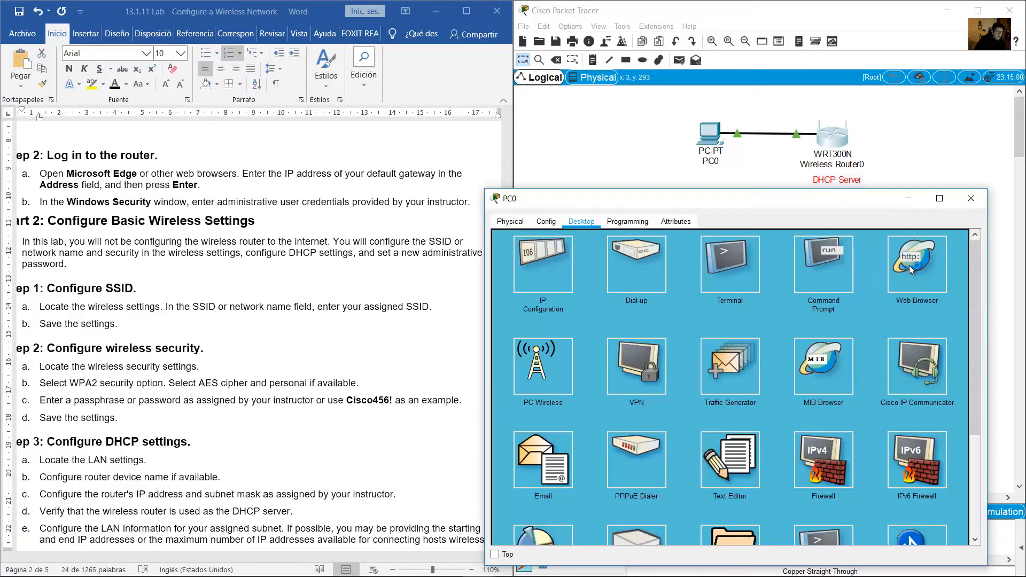
left_click(910, 266)
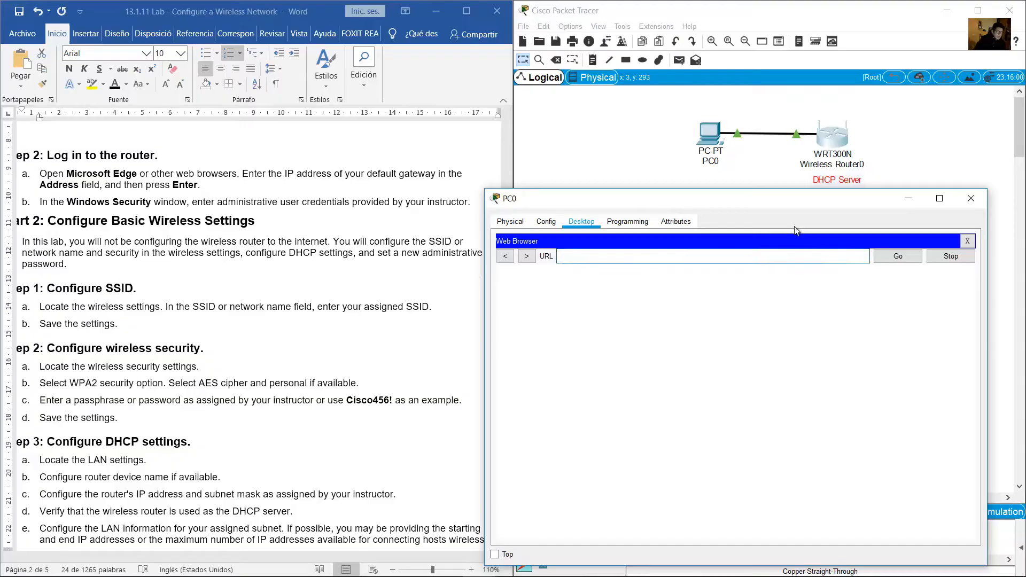
type("192.168.0")
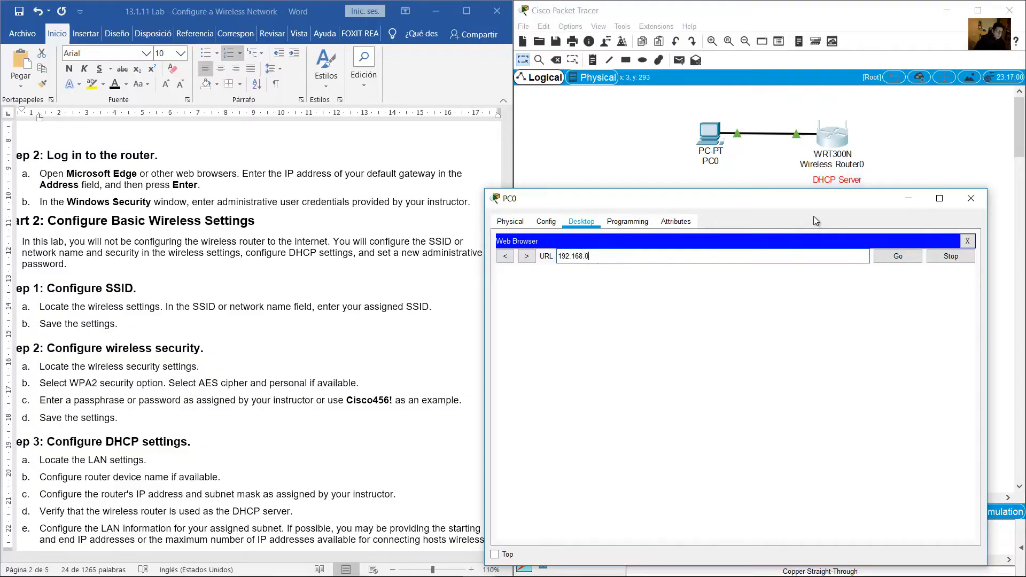
type(".1")
left_click(898, 256)
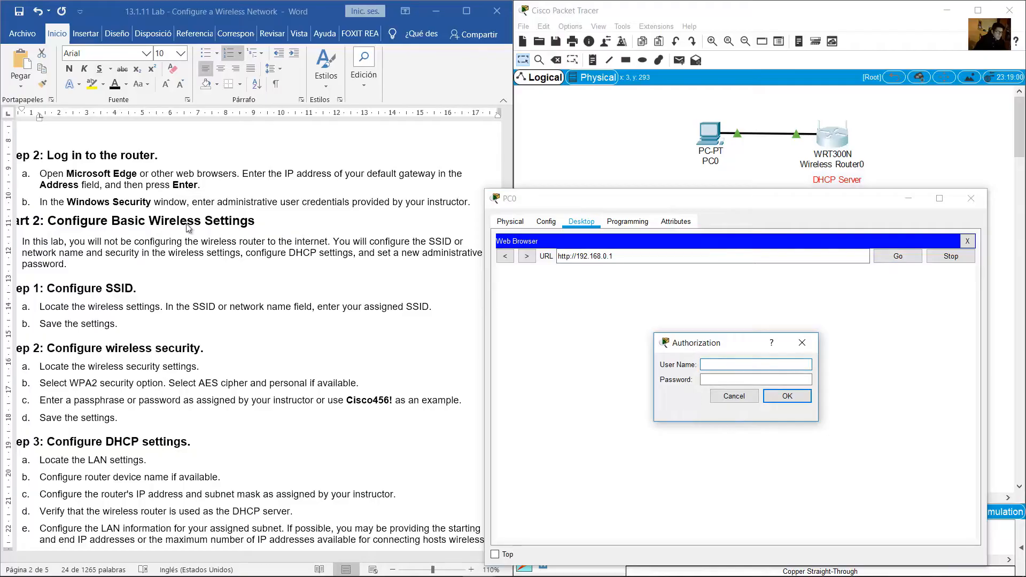
Check the lab step about entering the router's administrative credentials
left_click(116, 194)
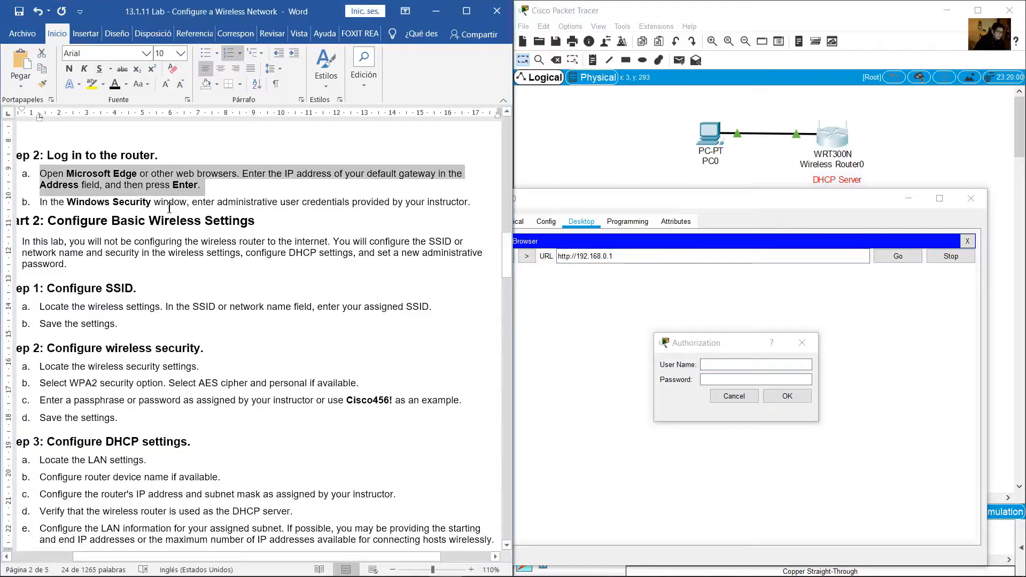
left_click_drag(211, 204, 461, 205)
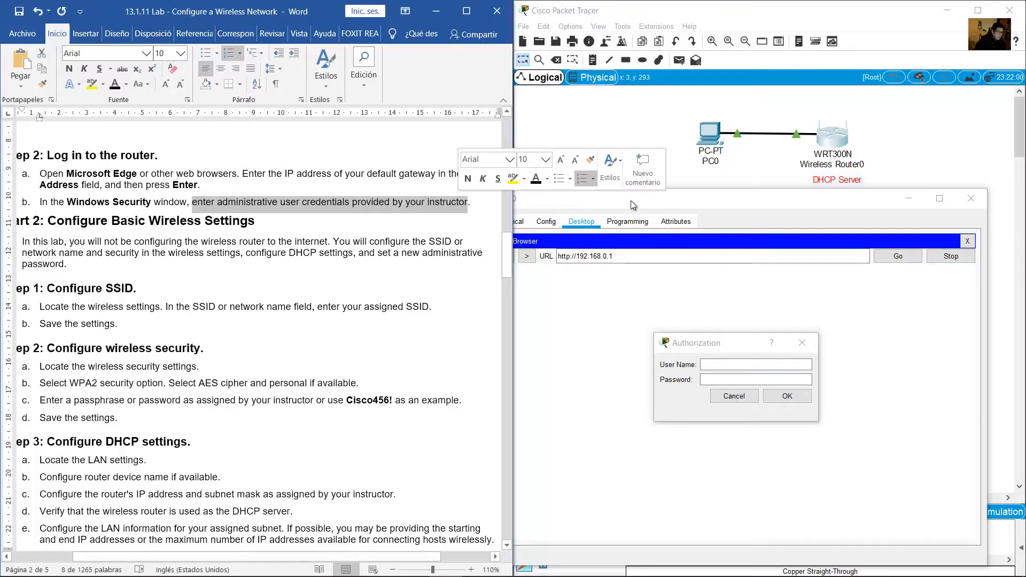
left_click(664, 146)
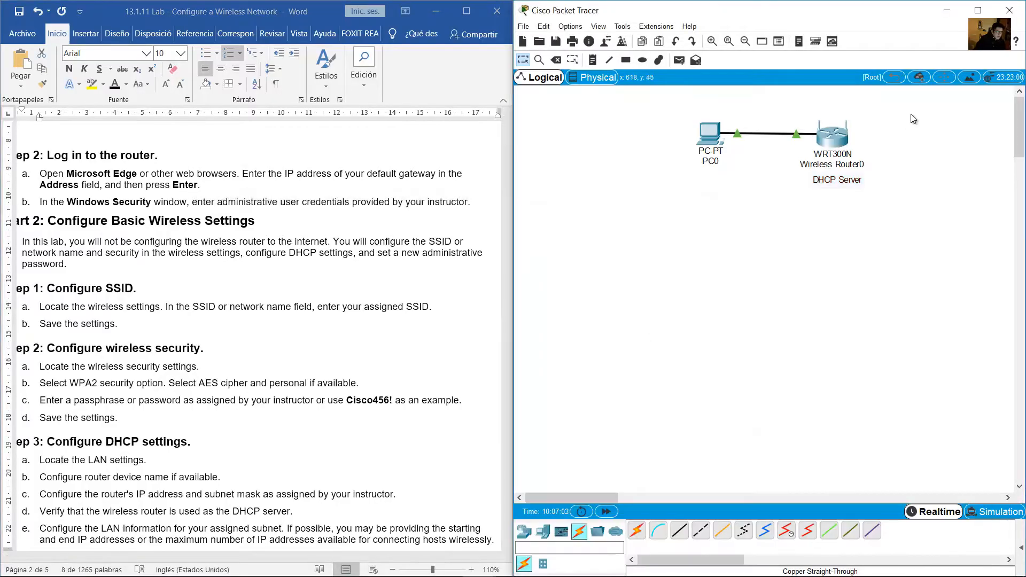
Add a credentials note below the DHCP Server label, then return to PC0's User Name field
left_click_drag(916, 113, 816, 185)
left_click(593, 60)
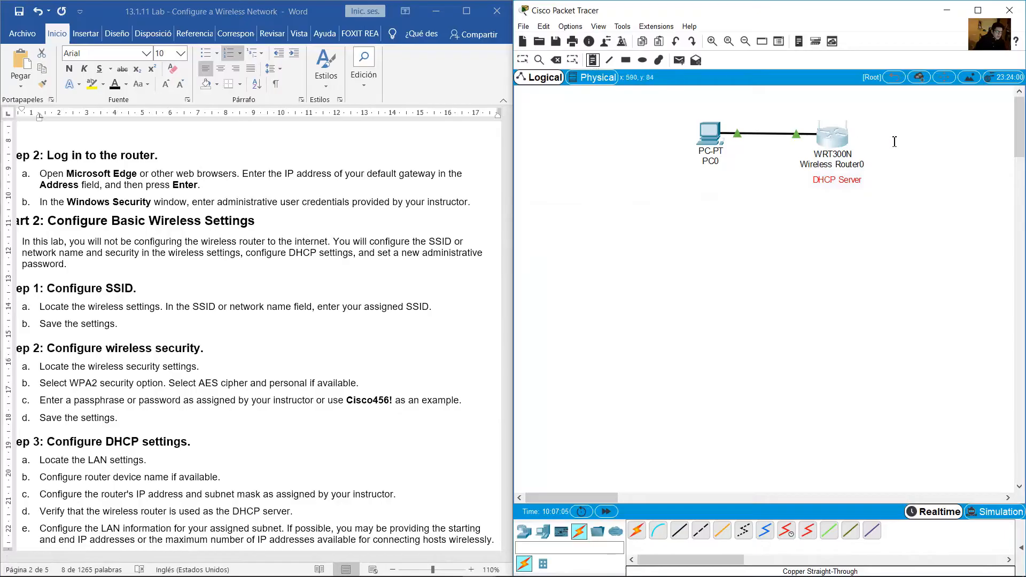
left_click(815, 199)
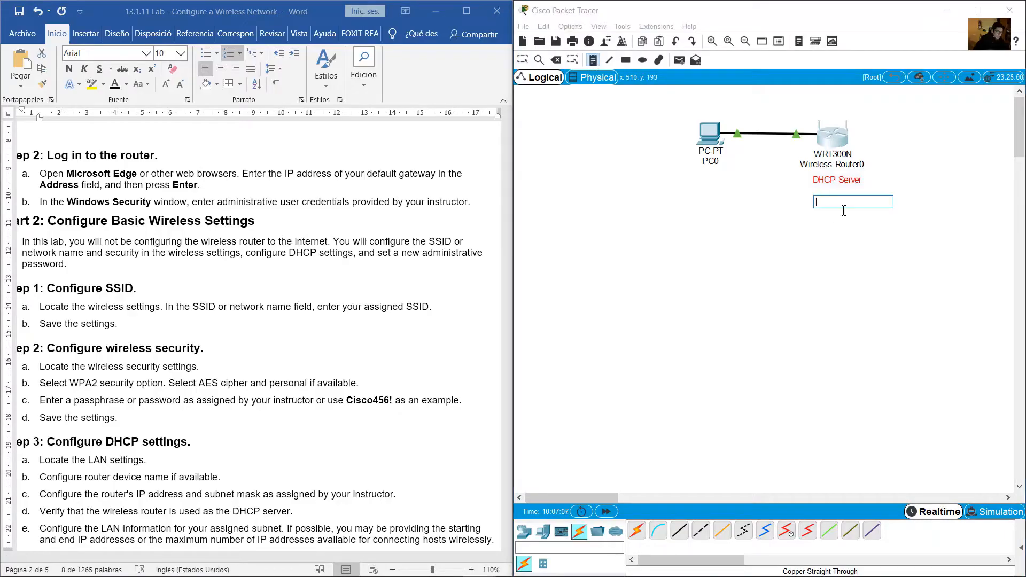
type("admin")
key("Return")
left_click(523, 60)
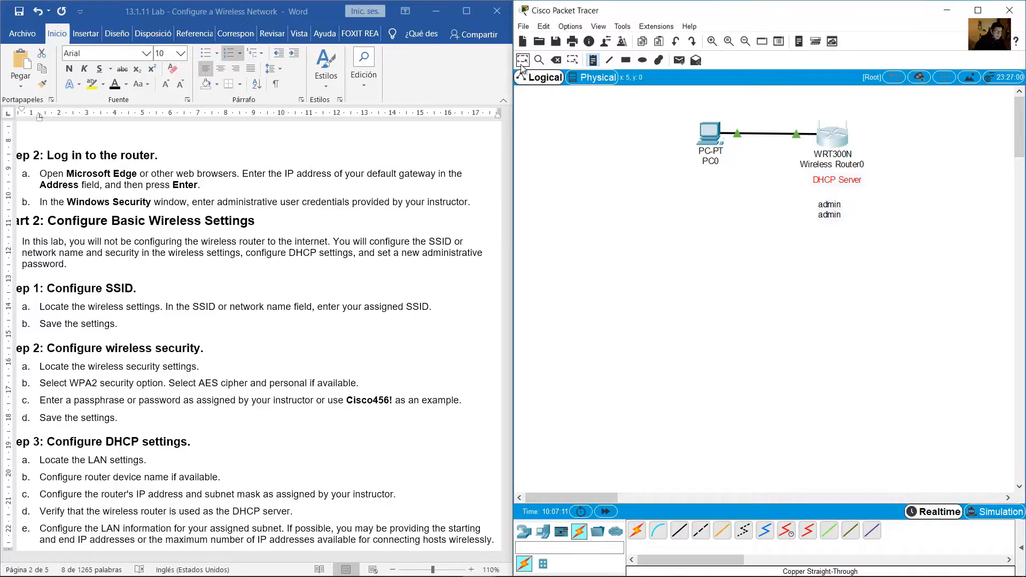
left_click_drag(840, 217, 840, 210)
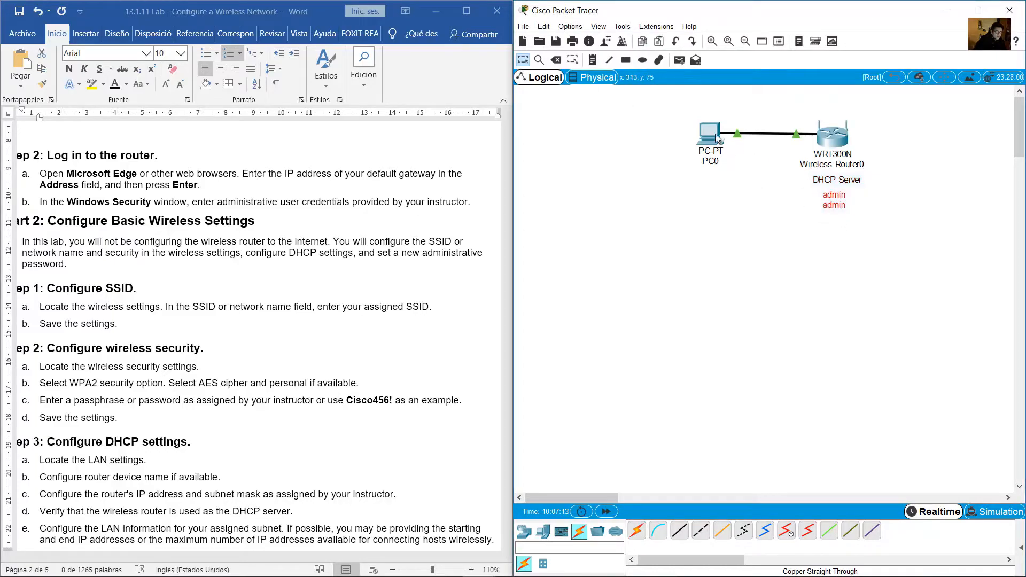
left_click(710, 136)
left_click(784, 366)
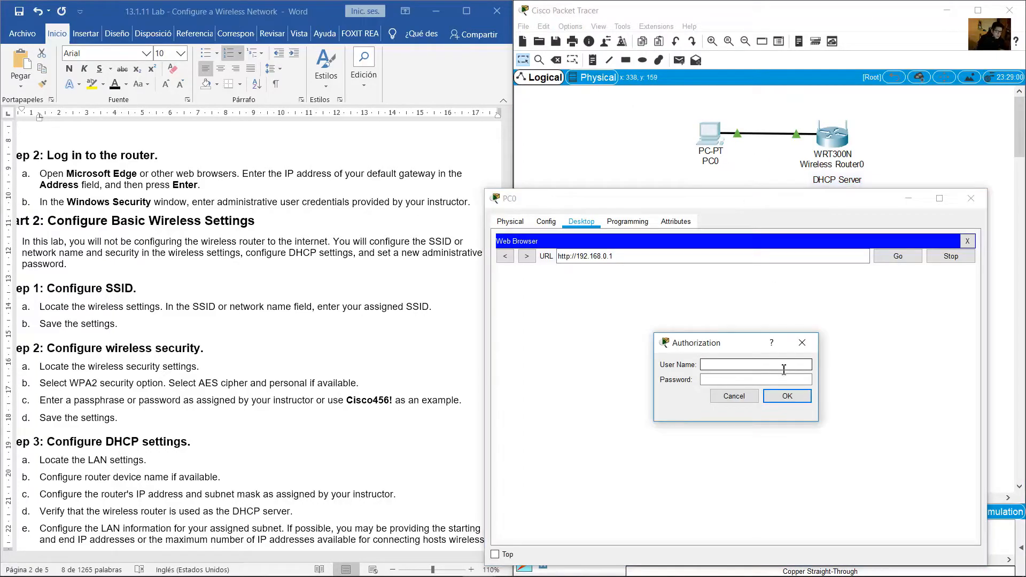
Log in to the router's web page with the default credentials and widen PC0's window
type("admin")
key("Tab")
type("admin")
left_click(788, 396)
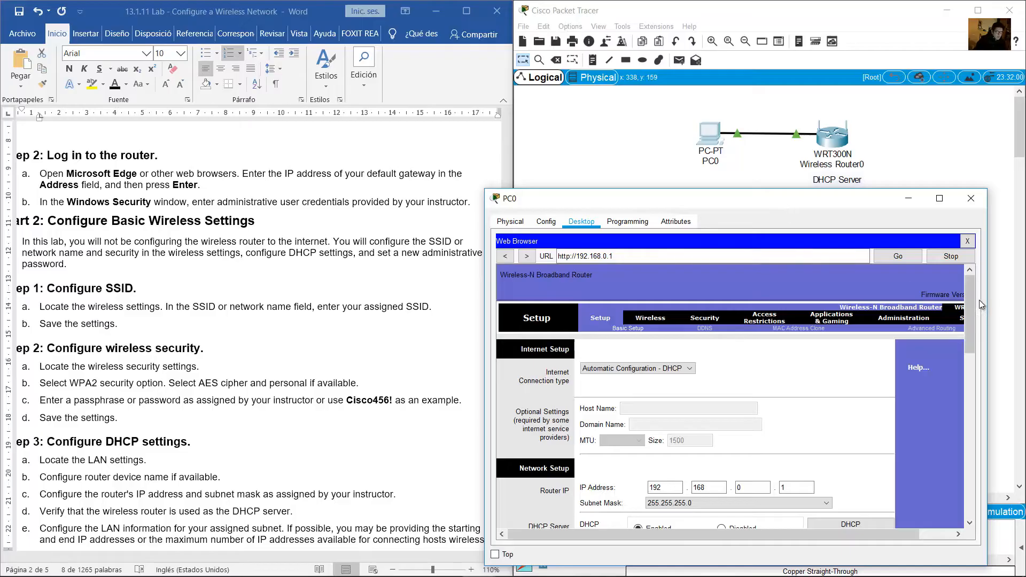
left_click_drag(988, 300, 1018, 302)
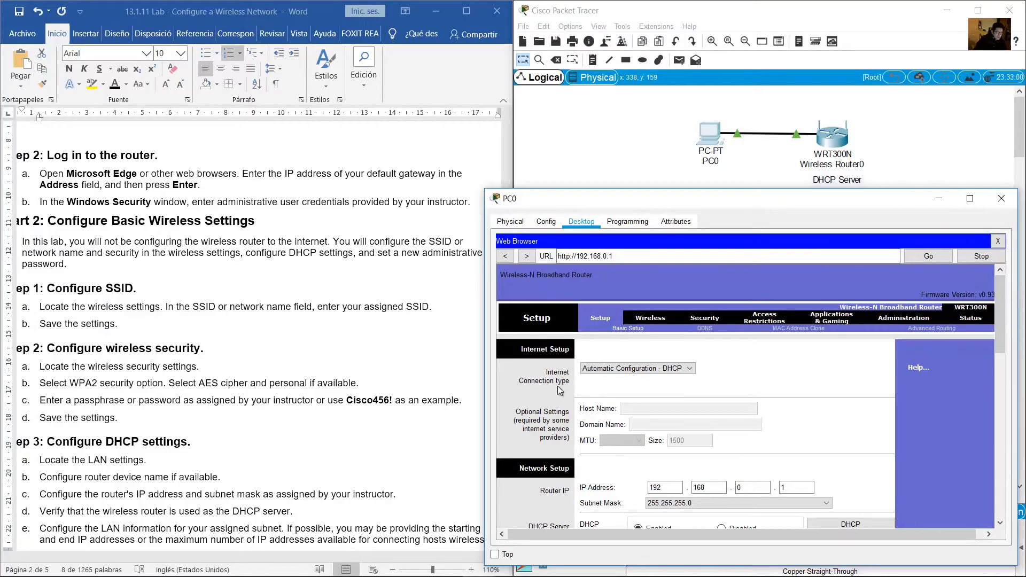
left_click_drag(485, 400, 468, 400)
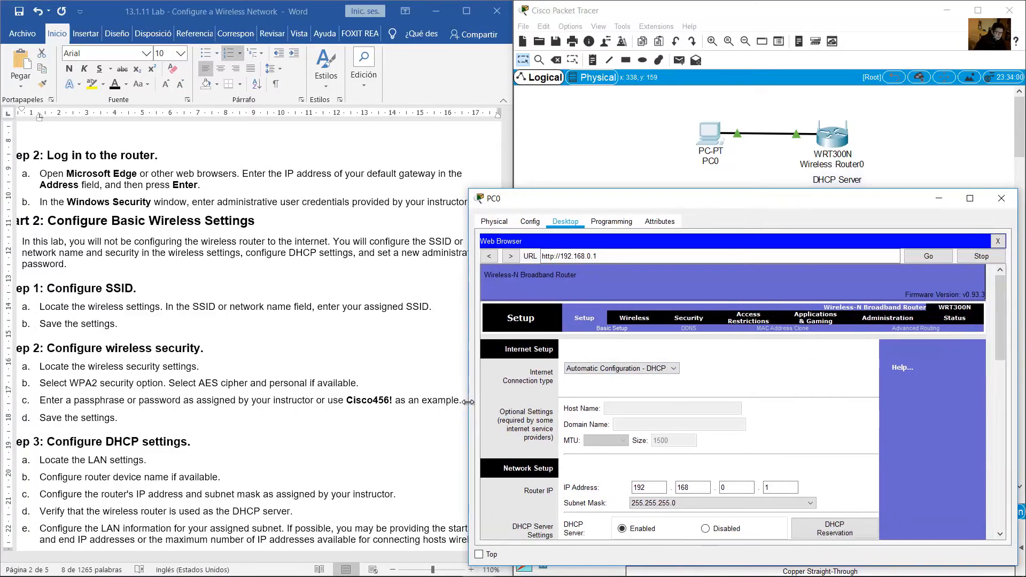
Review the lab's Configure Basic Wireless Settings steps, then bring the router page forward
left_click_drag(192, 202, 468, 203)
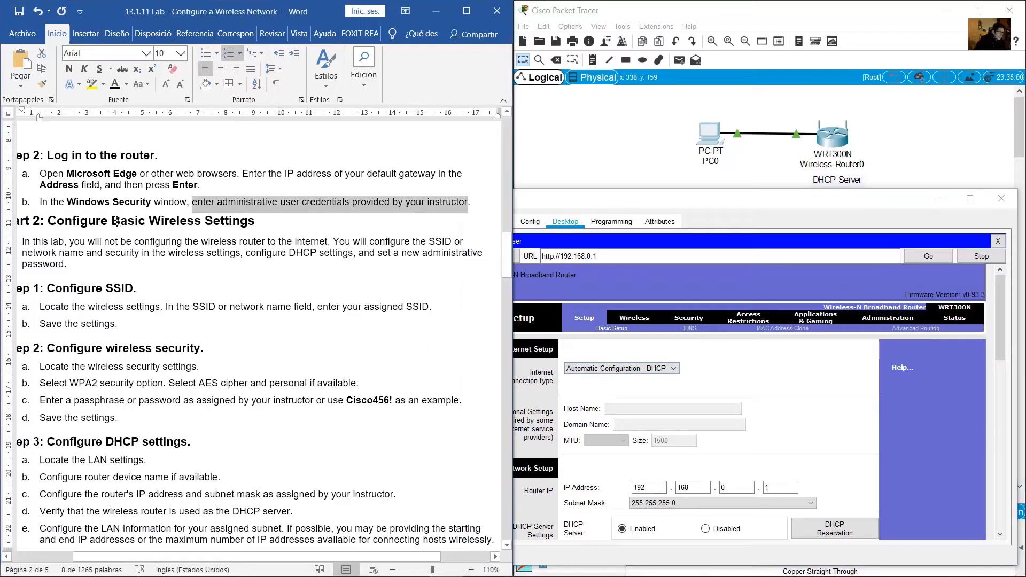
scroll(92, 202, "down", 2)
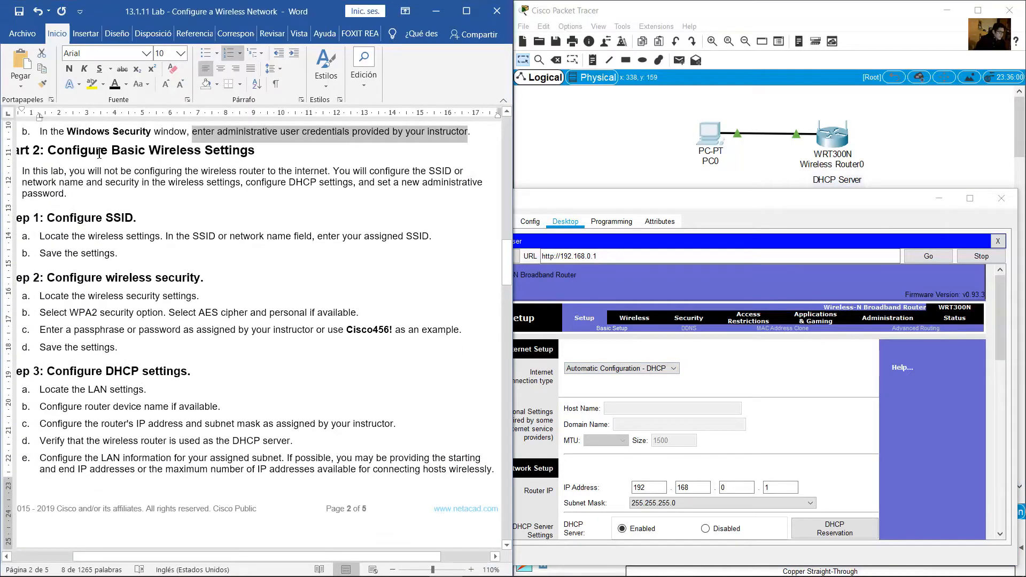
left_click_drag(99, 154, 255, 152)
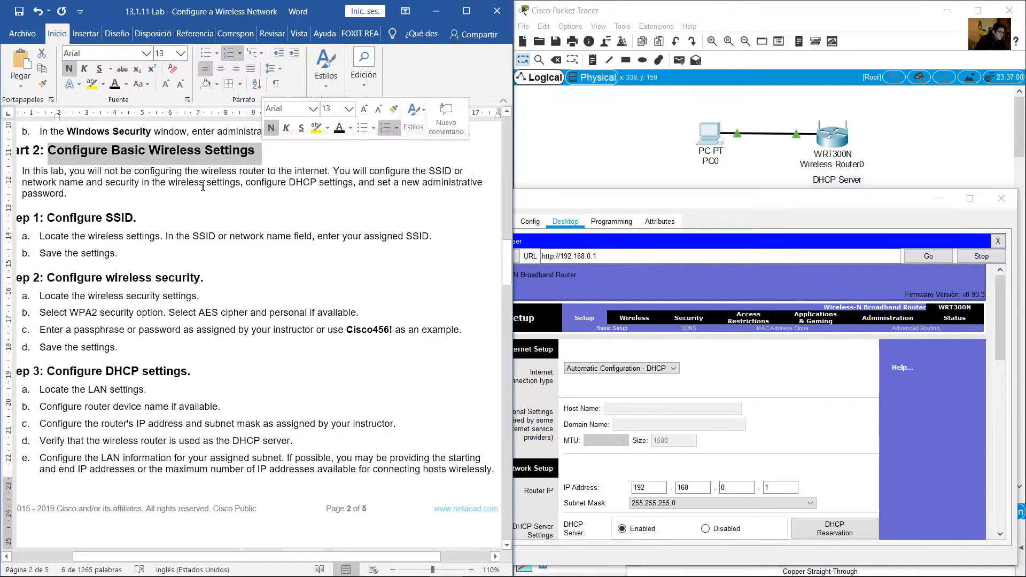
left_click_drag(71, 172, 138, 183)
scroll(69, 207, "down", 1)
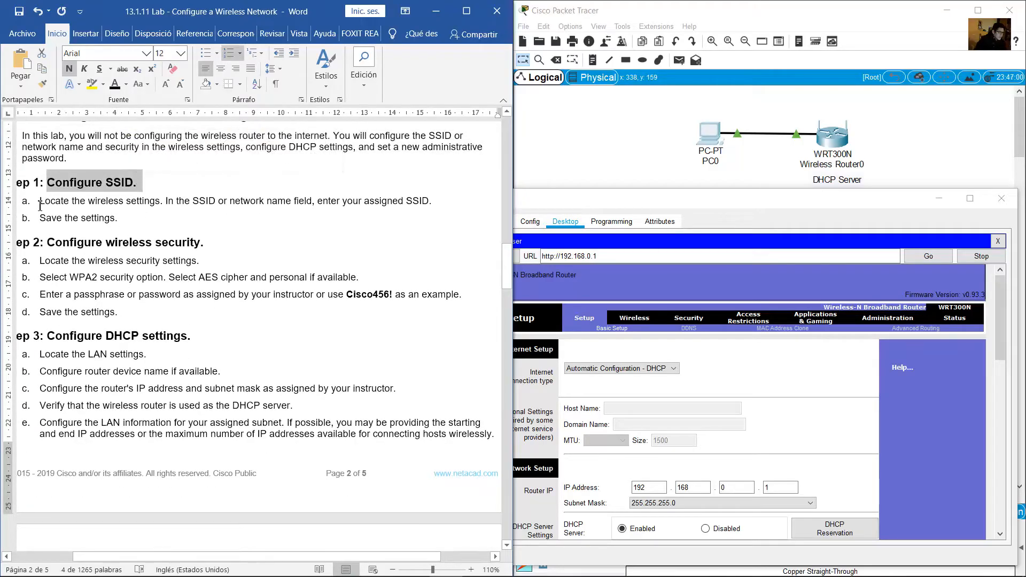
left_click_drag(59, 204, 246, 201)
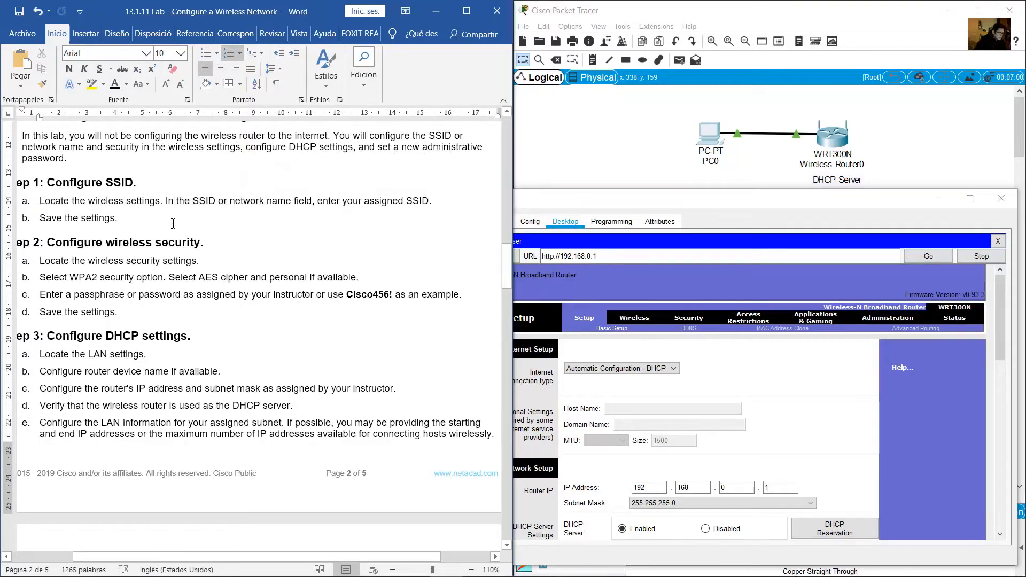
left_click_drag(39, 201, 171, 220)
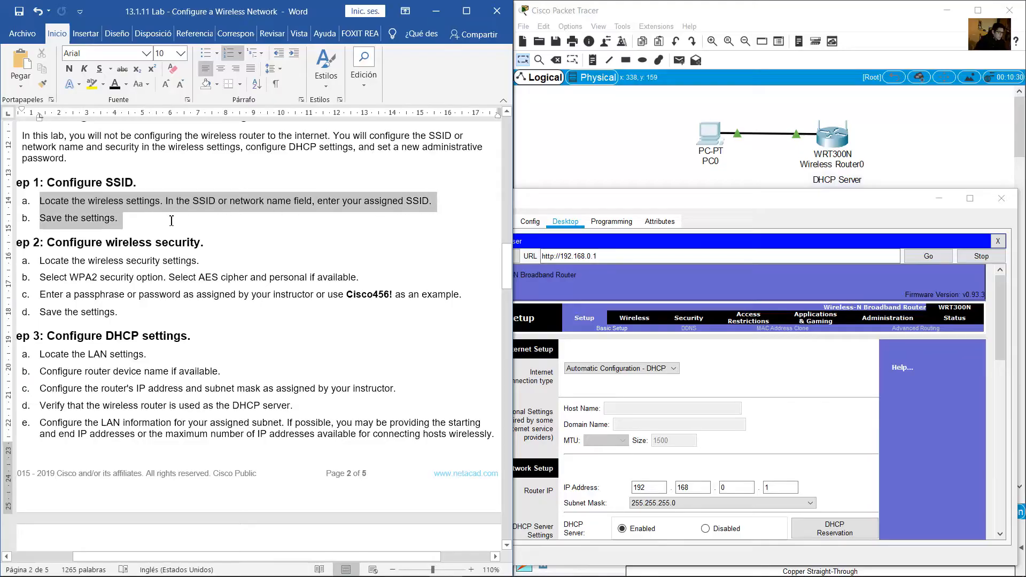
left_click(131, 209)
left_click_drag(42, 218, 118, 218)
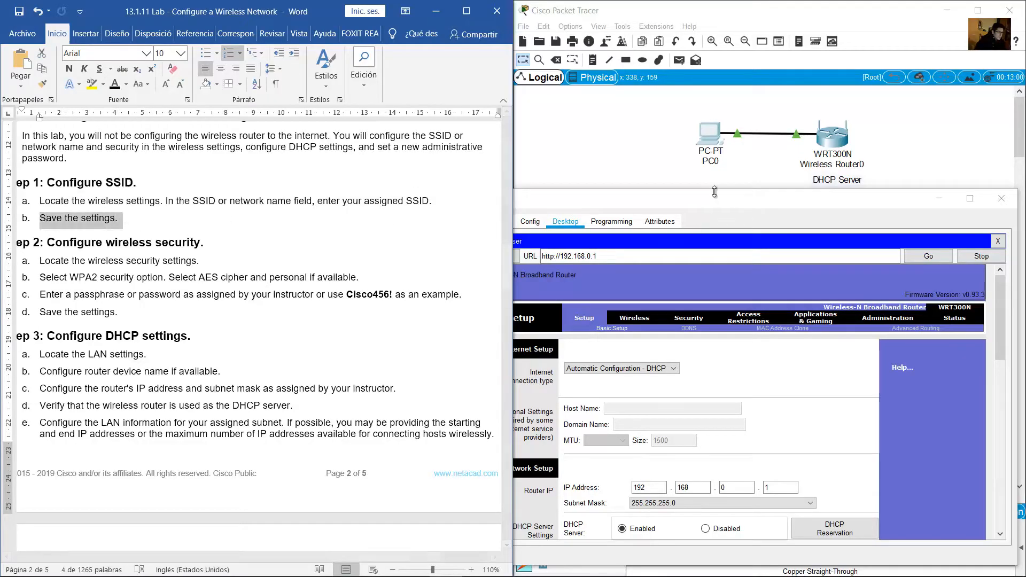
left_click(714, 195)
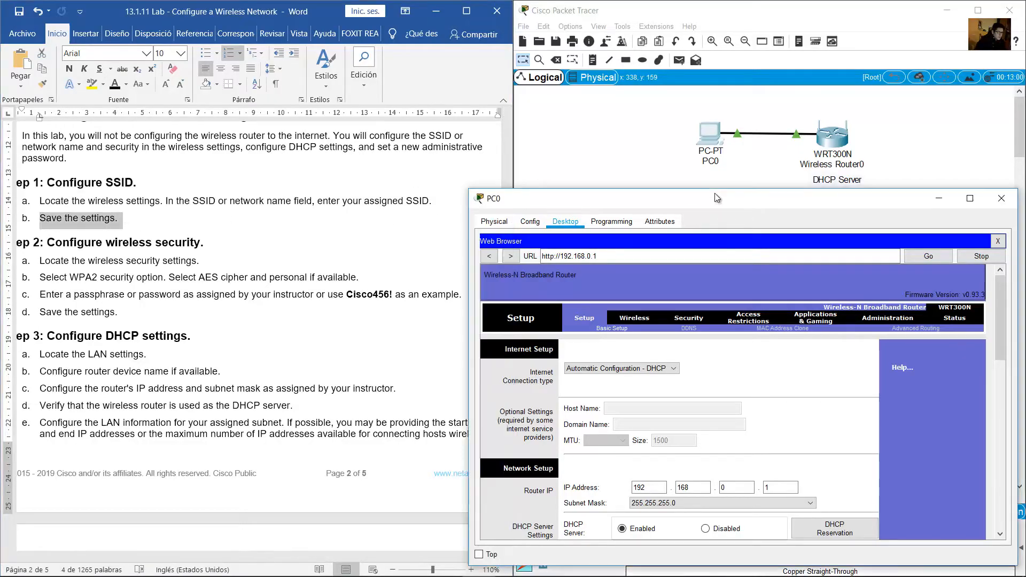
On the router's Wireless page, replace the network name Default with WR1-NET
left_click(643, 318)
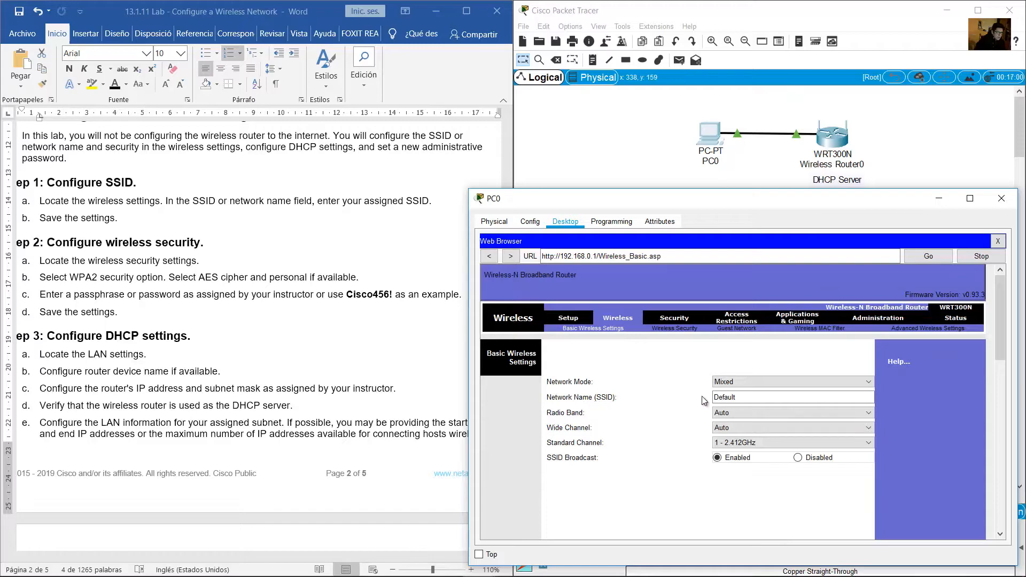
left_click(747, 398)
double_click(749, 399)
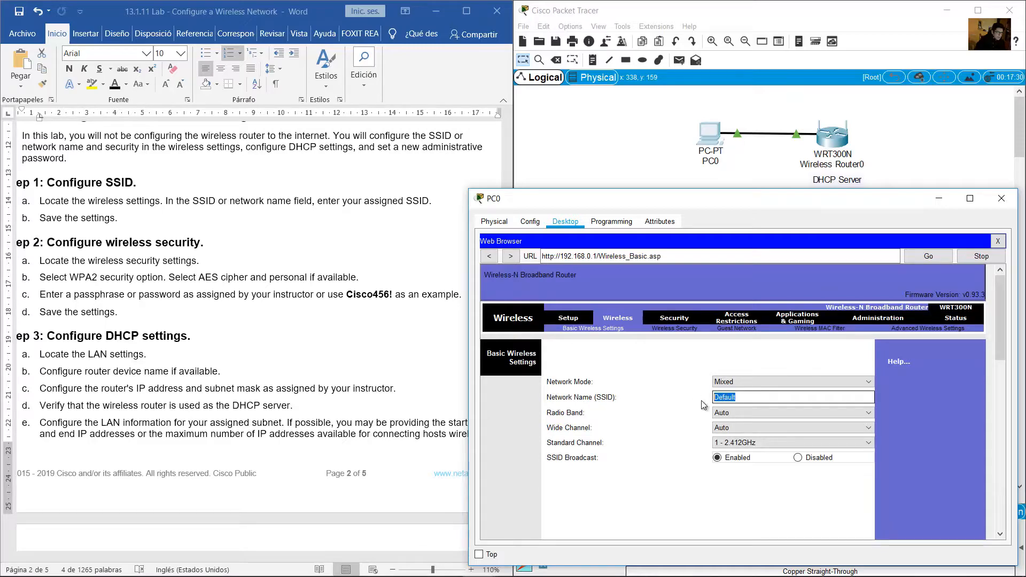
left_click(319, 260)
scroll(320, 256, "up", 16)
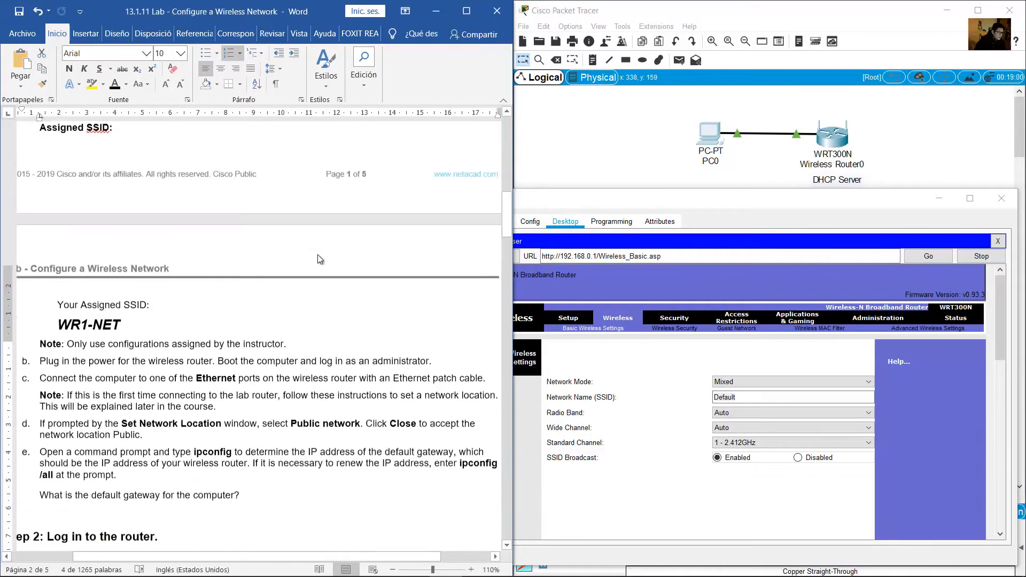
scroll(217, 282, "down", 5)
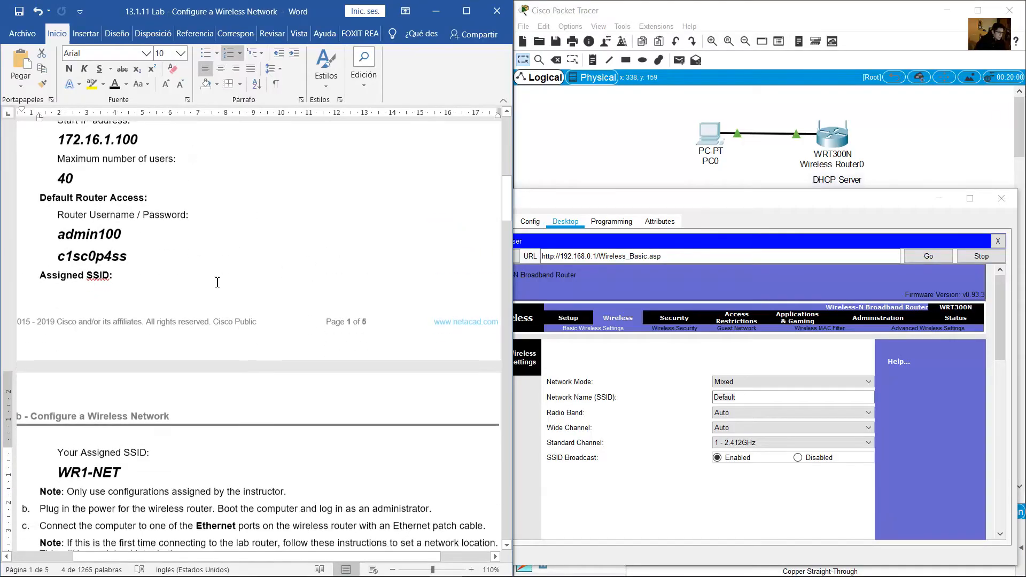
left_click_drag(60, 368, 128, 369)
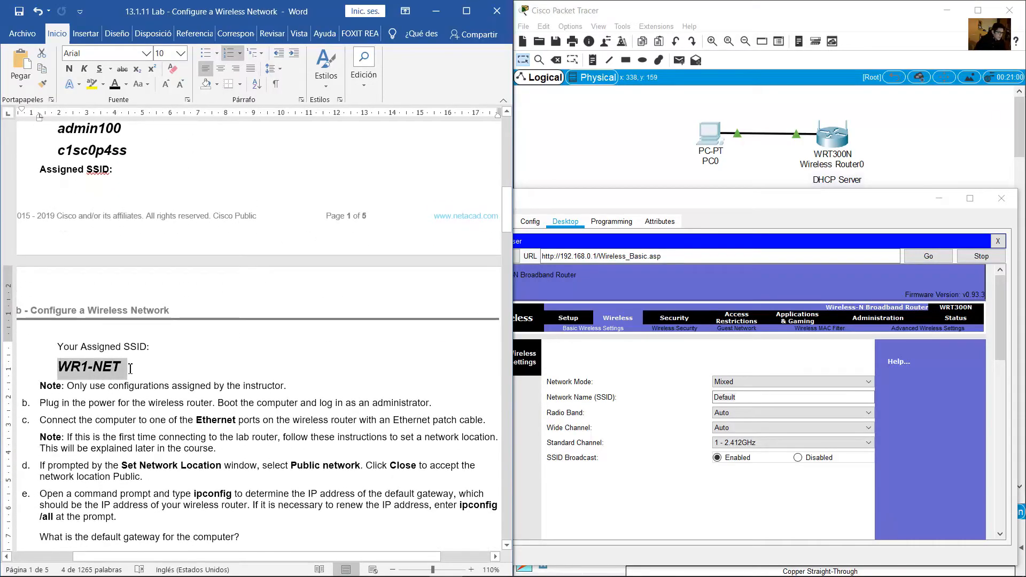
left_click(761, 394)
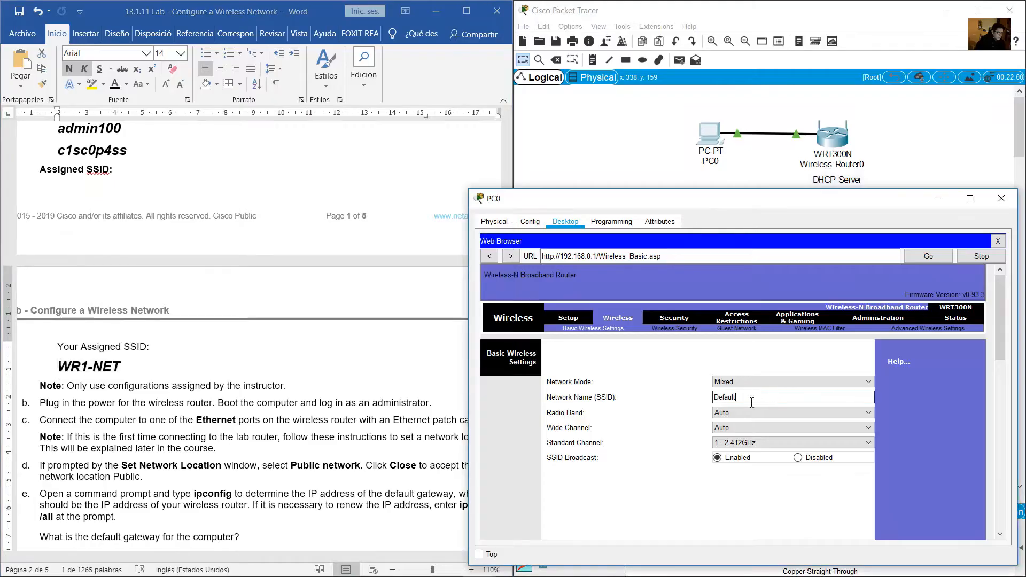
double_click(762, 395)
type("WR")
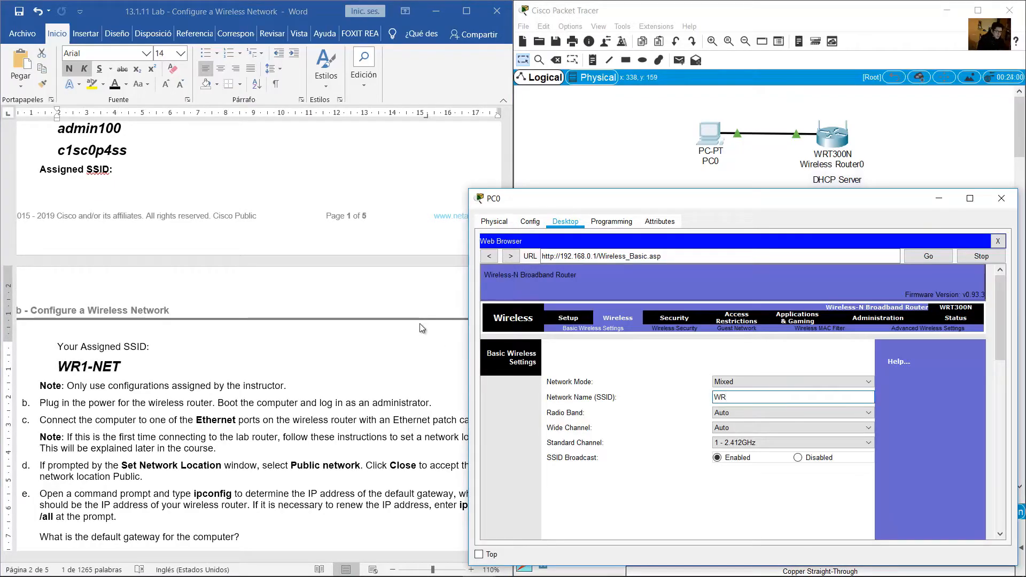
type("1-NET")
Save the wireless settings so WR1-NET is stored as the SSID
left_click(332, 335)
scroll(332, 334, "down", 15)
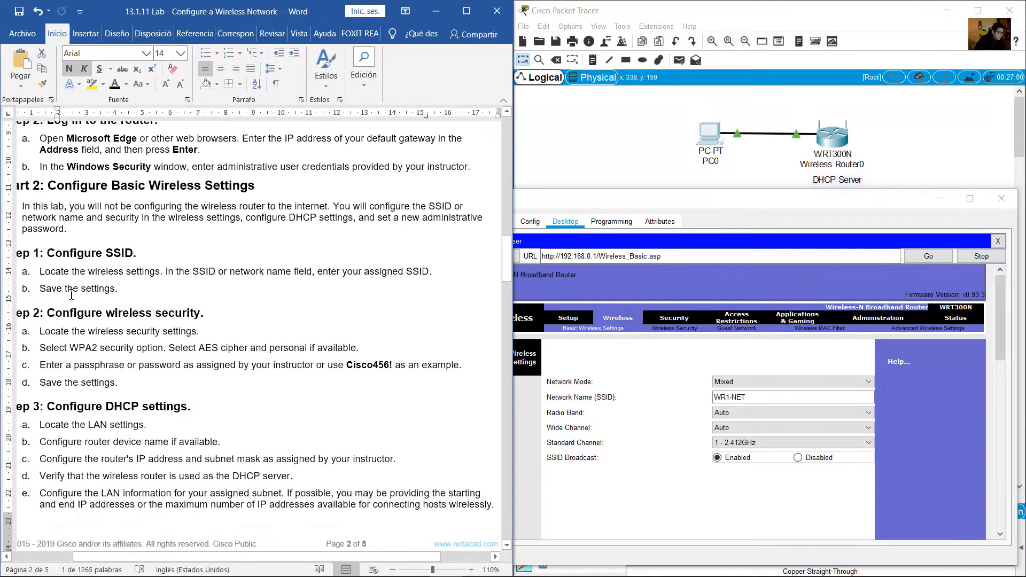
triple_click(114, 291)
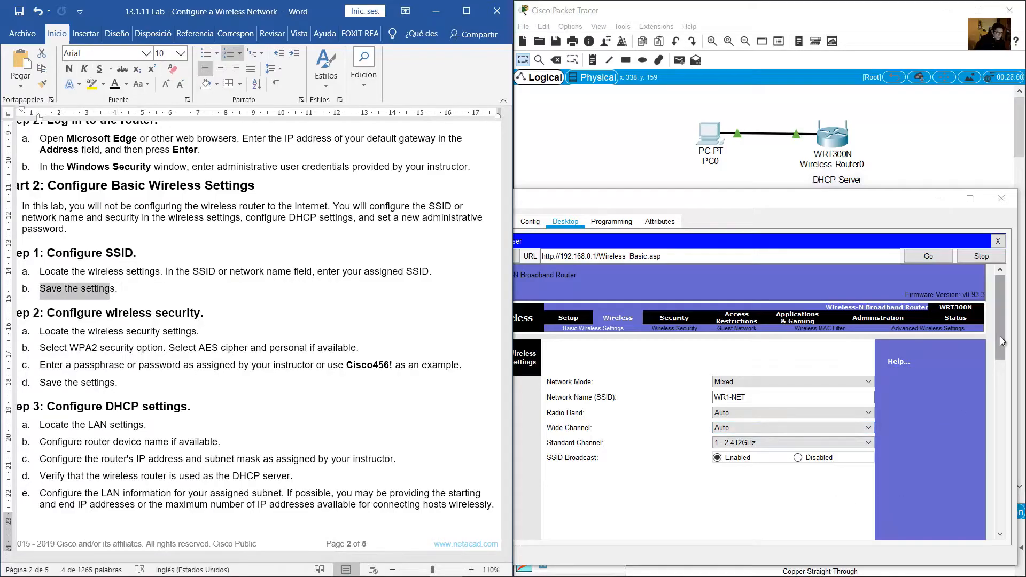
left_click_drag(999, 336, 995, 530)
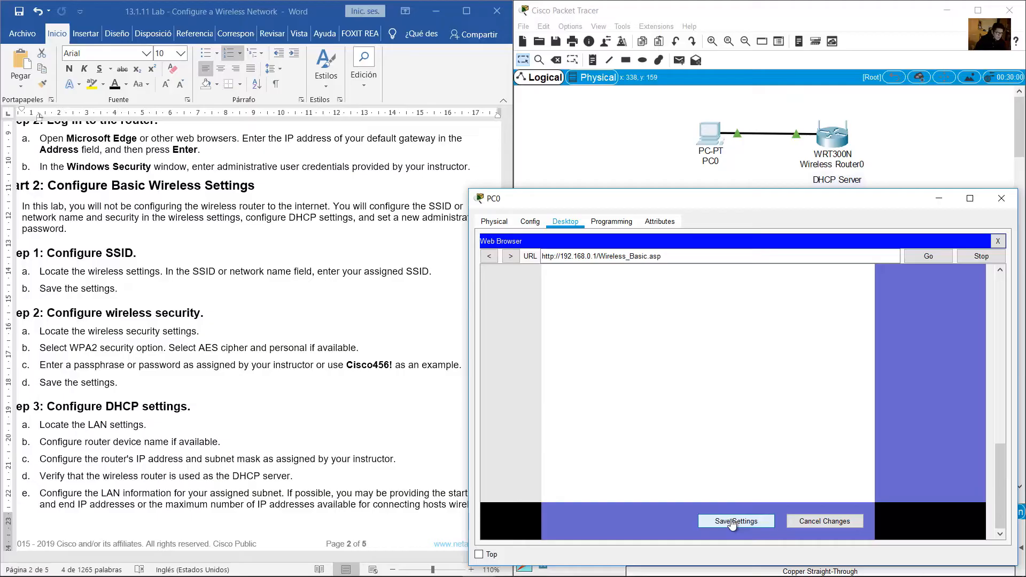
left_click(733, 523)
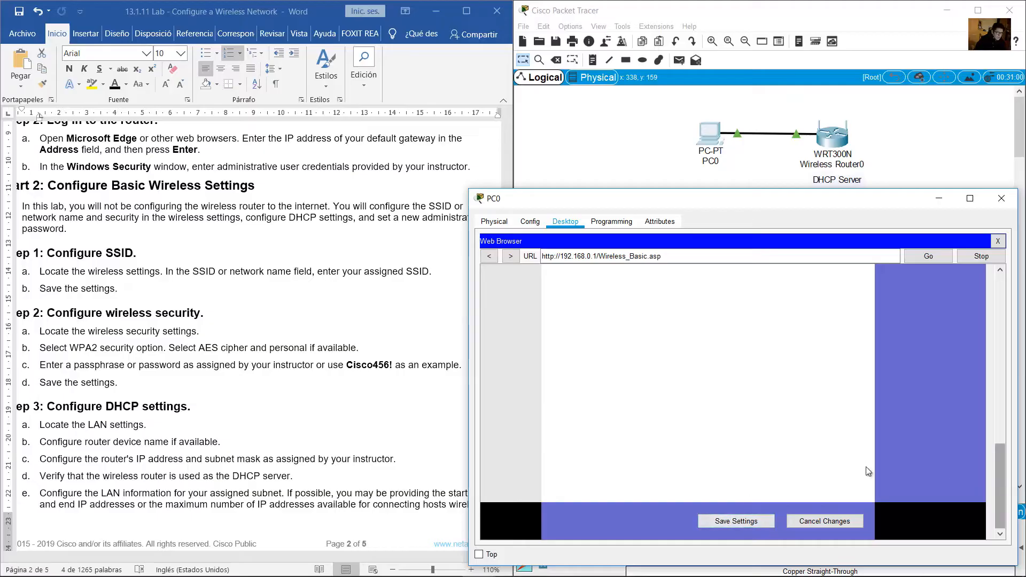
left_click(95, 246)
left_click_drag(998, 459, 980, 278)
left_click(209, 366)
Review the lab's Configure wireless security steps and the WPA2 option
scroll(75, 251, "down", 2)
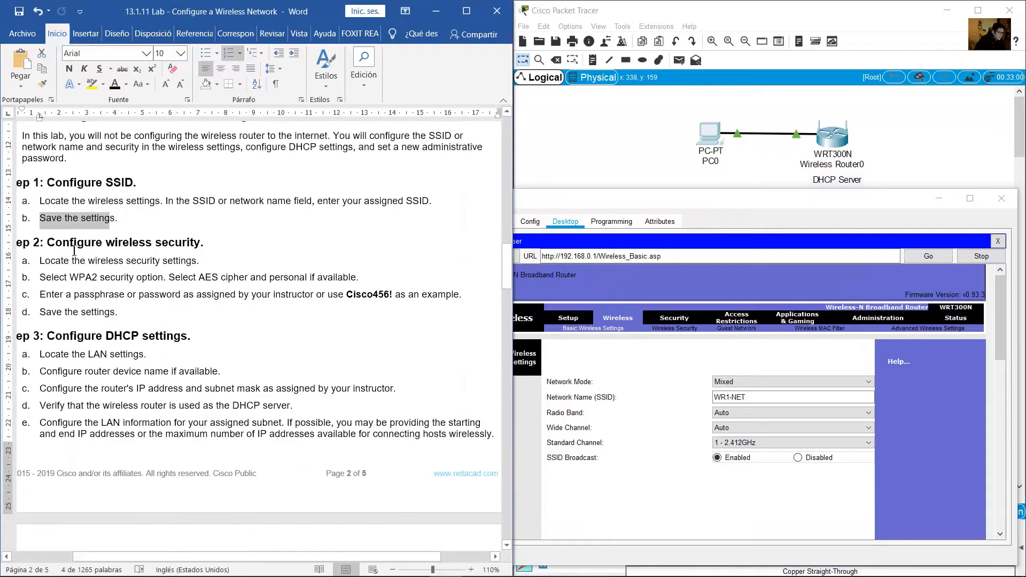
left_click_drag(64, 246, 217, 242)
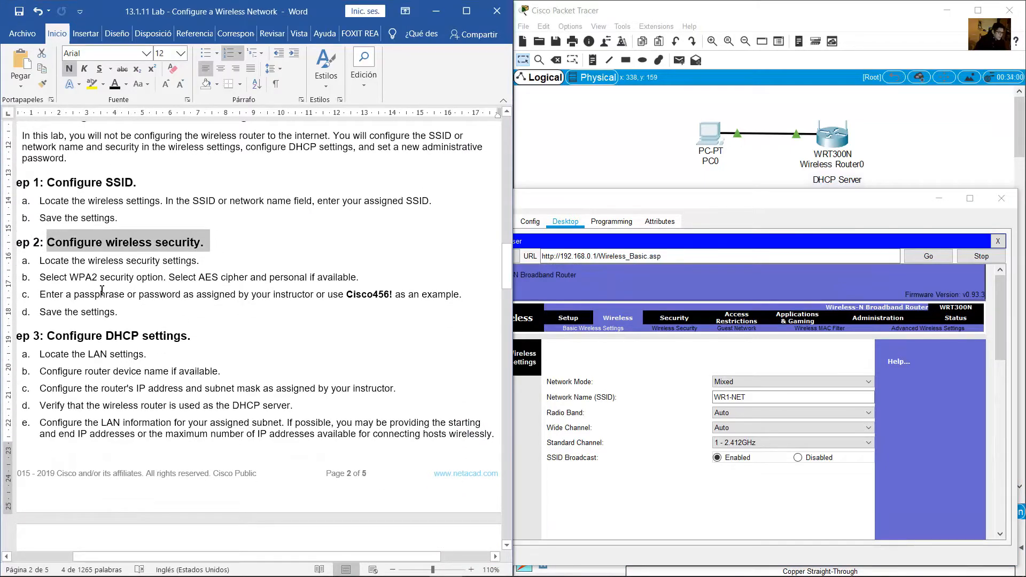
left_click_drag(55, 262, 186, 258)
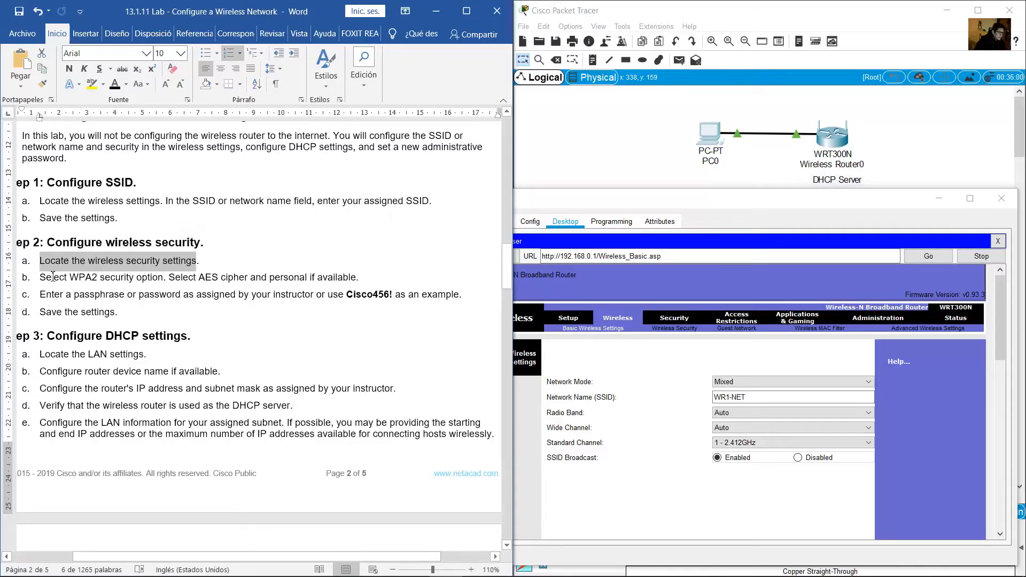
left_click_drag(49, 277, 162, 282)
On the router's Wireless Security page, choose WPA2 Personal as the security mode
left_click(781, 354)
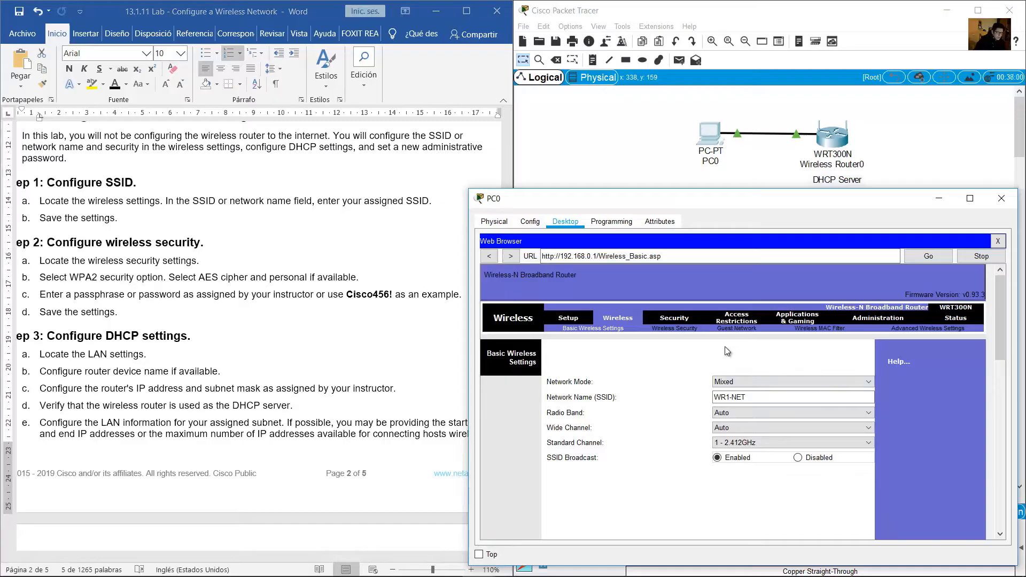
left_click(673, 329)
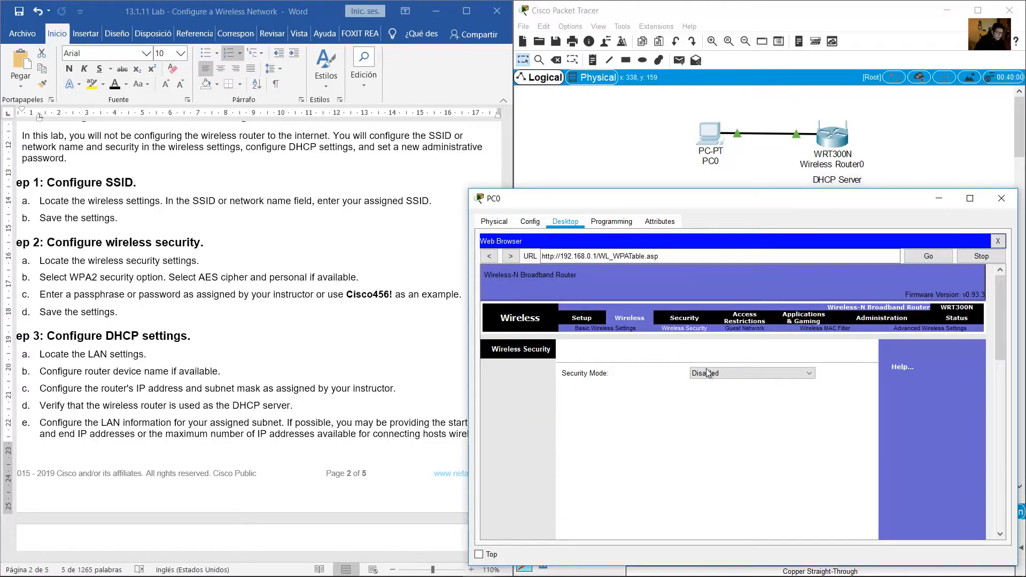
left_click(748, 373)
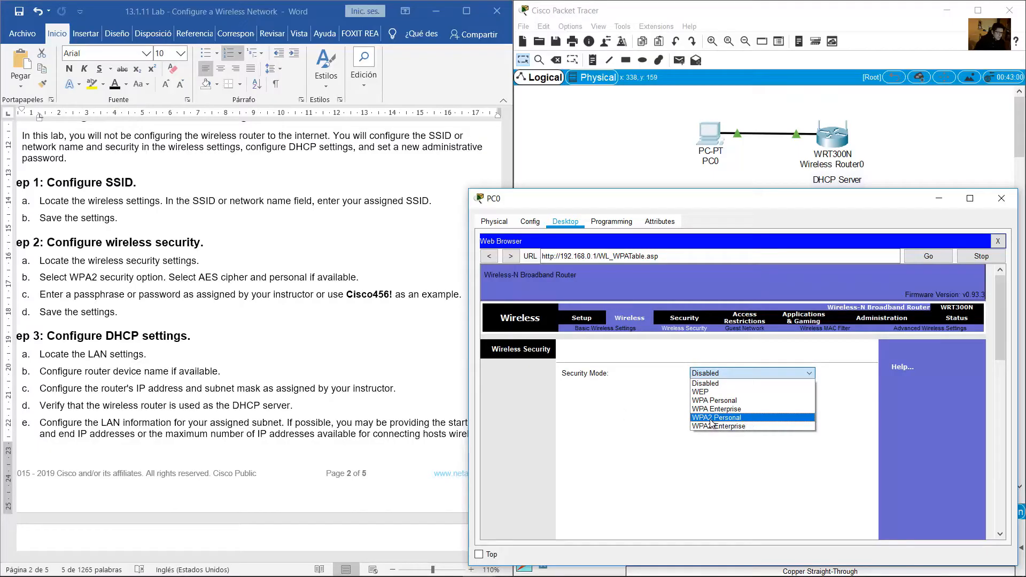
left_click(181, 282)
left_click(71, 278)
left_click_drag(70, 278, 97, 281)
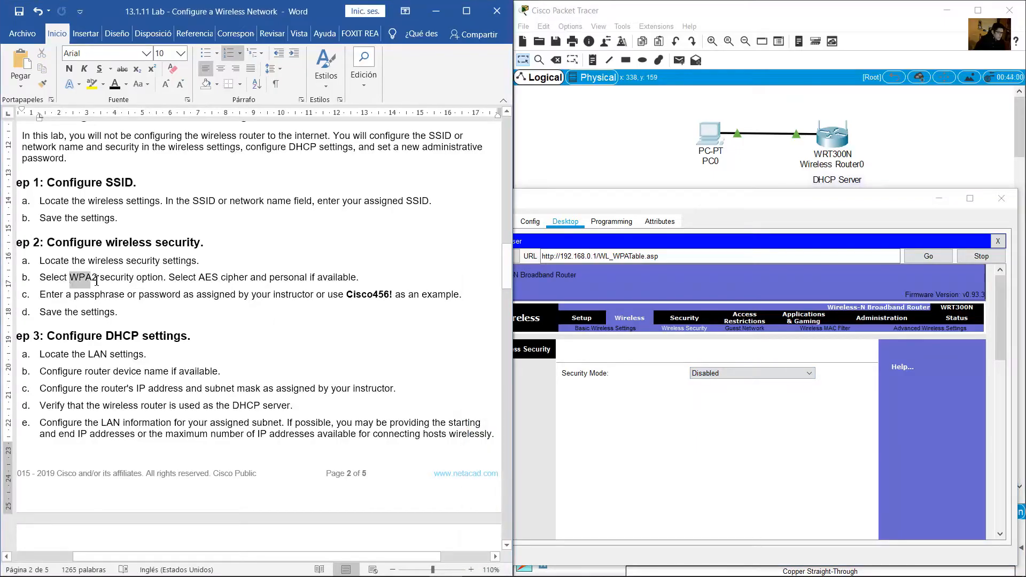
left_click(727, 374)
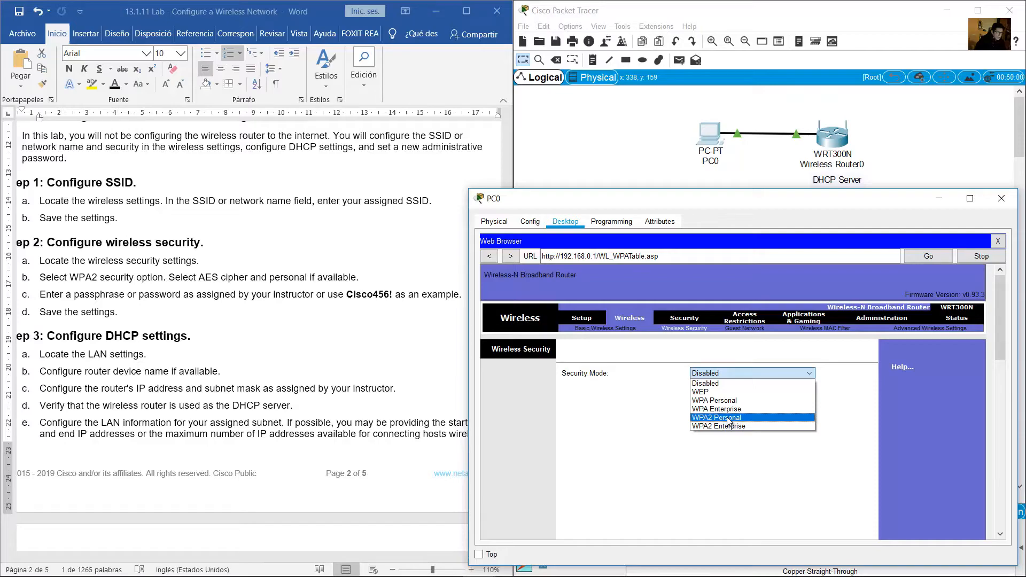
left_click(727, 418)
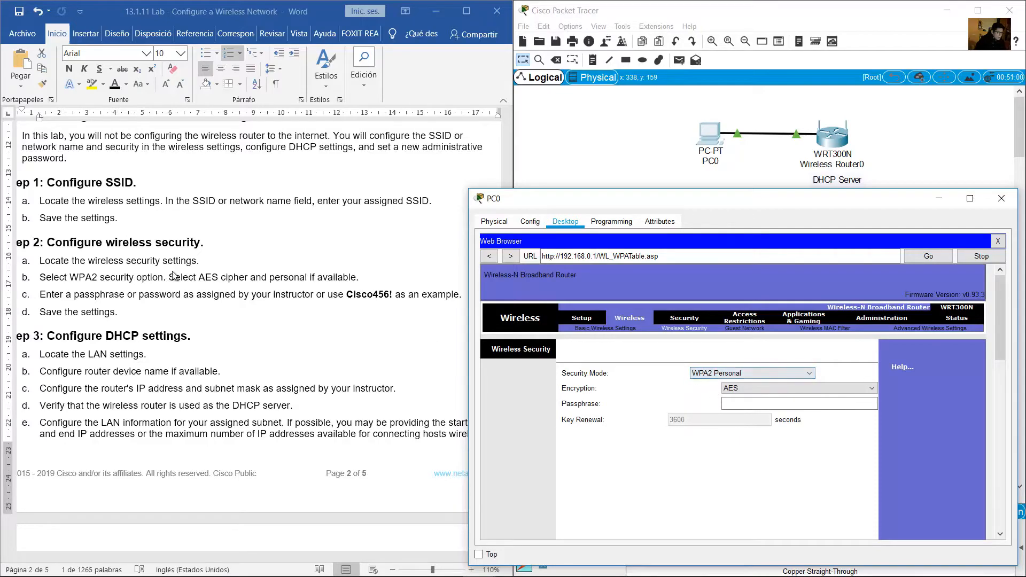
left_click(201, 279)
left_click_drag(207, 277, 247, 276)
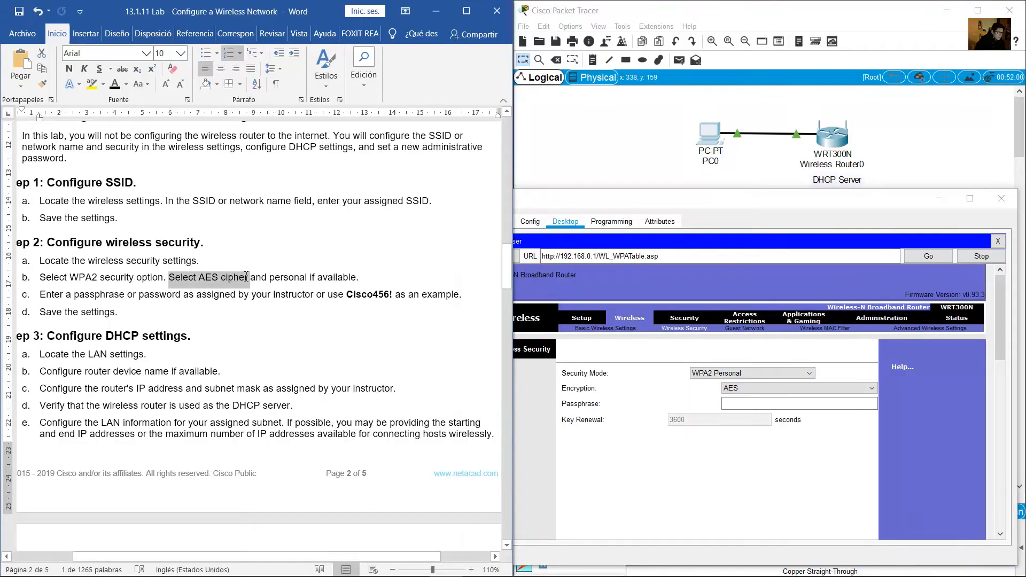
left_click(749, 392)
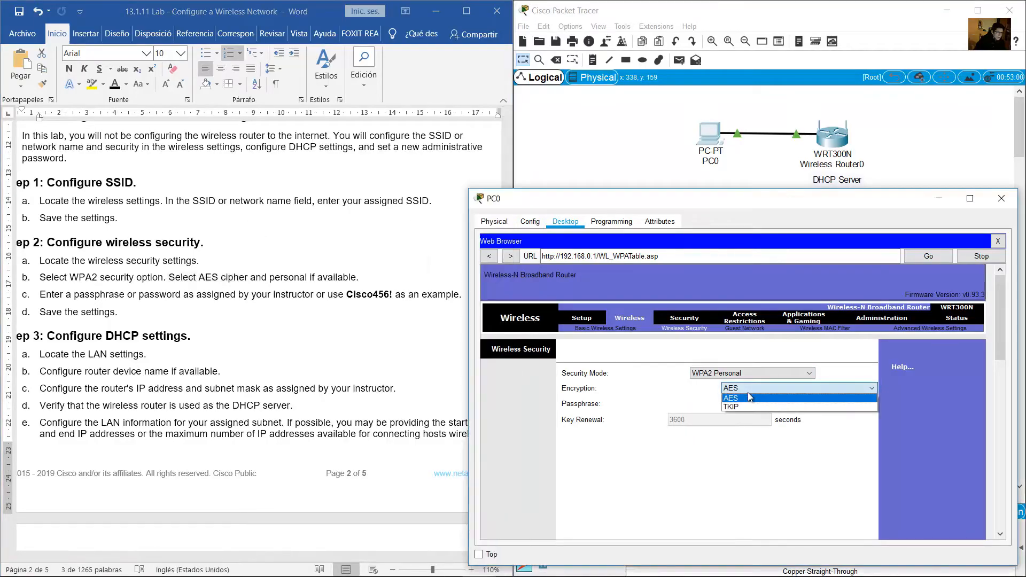
left_click(751, 396)
left_click(295, 287)
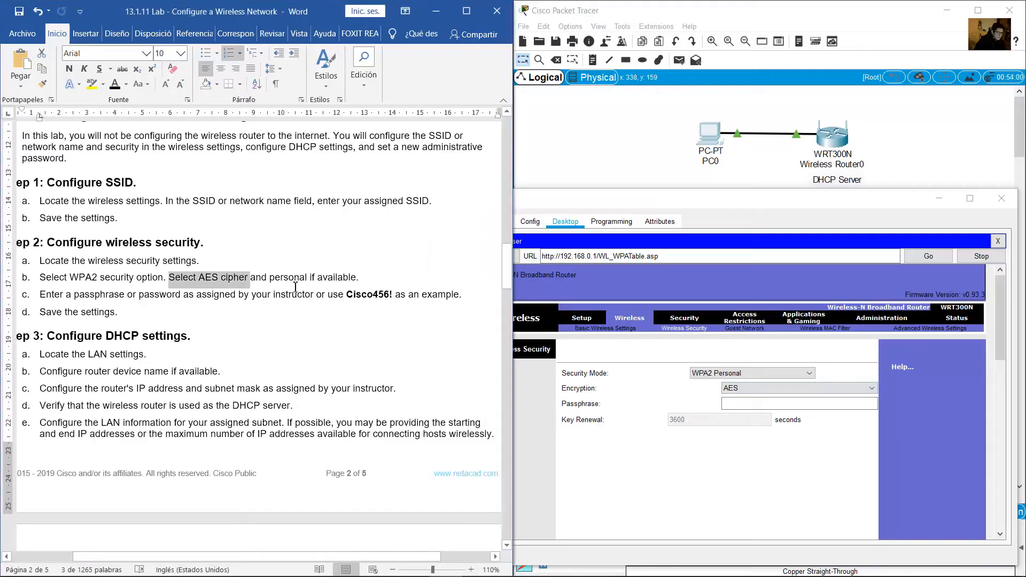
left_click(294, 280)
double_click(273, 280)
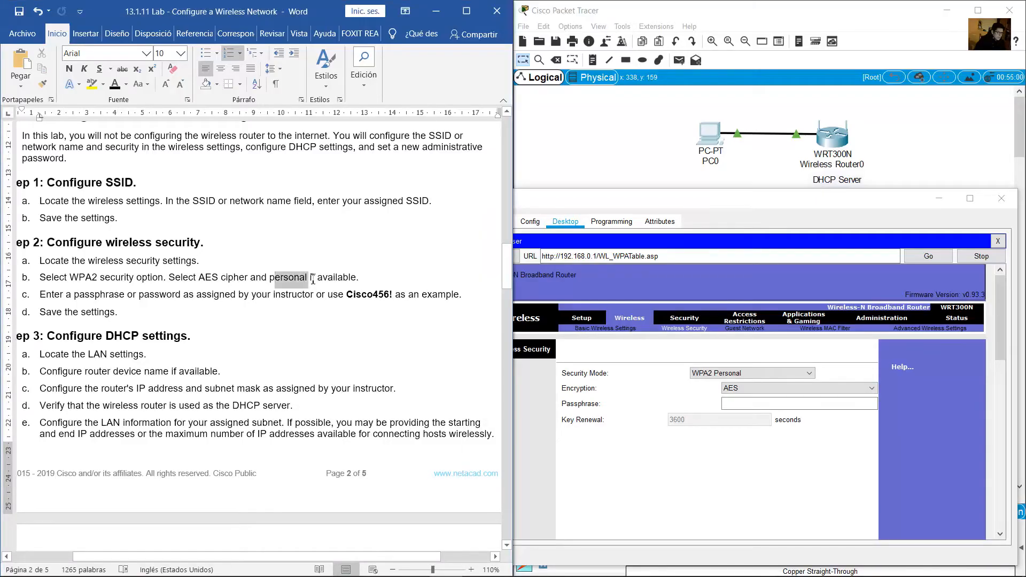
left_click(777, 373)
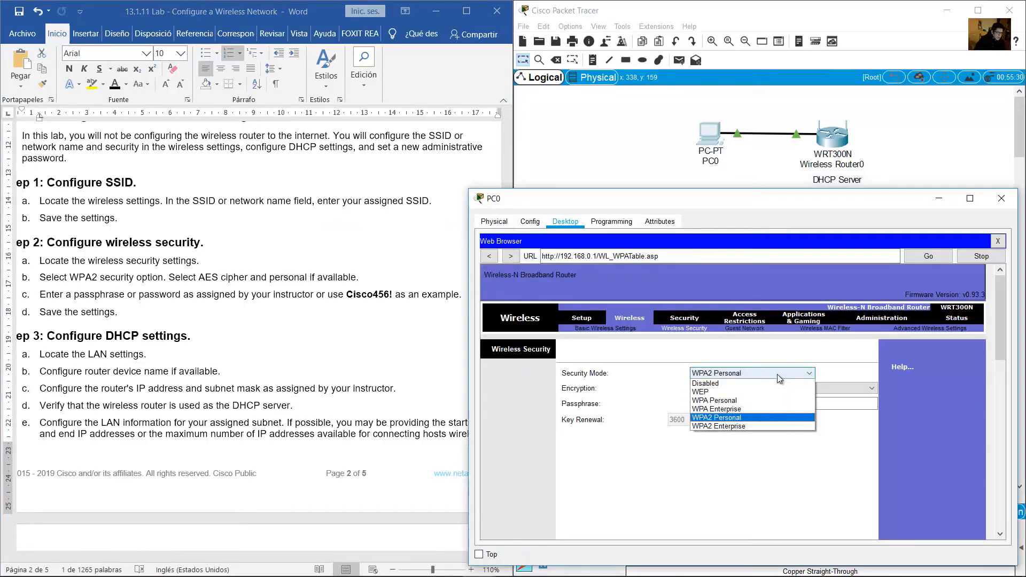
left_click(727, 420)
key("alt+Tab")
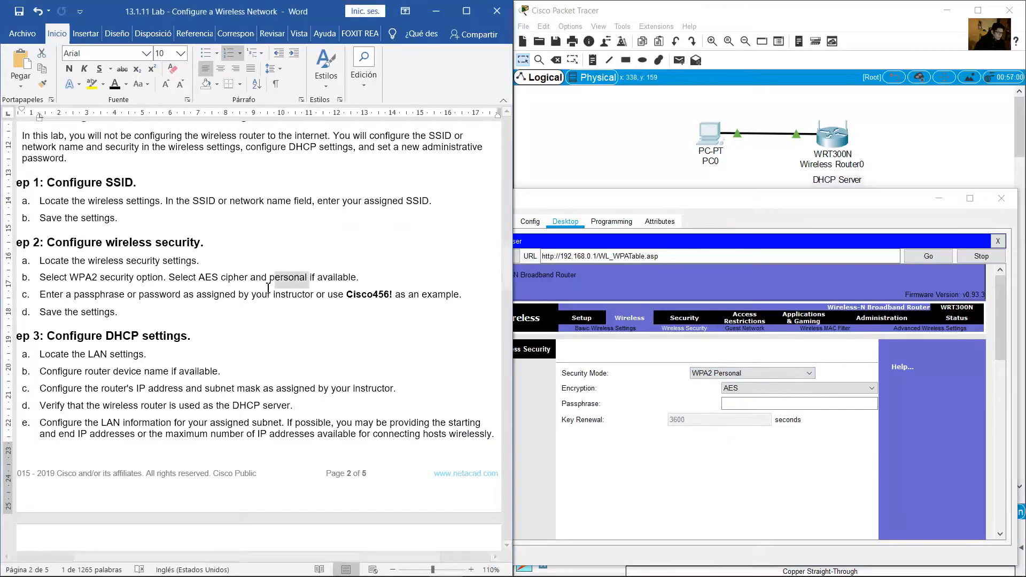
left_click_drag(49, 300, 365, 298)
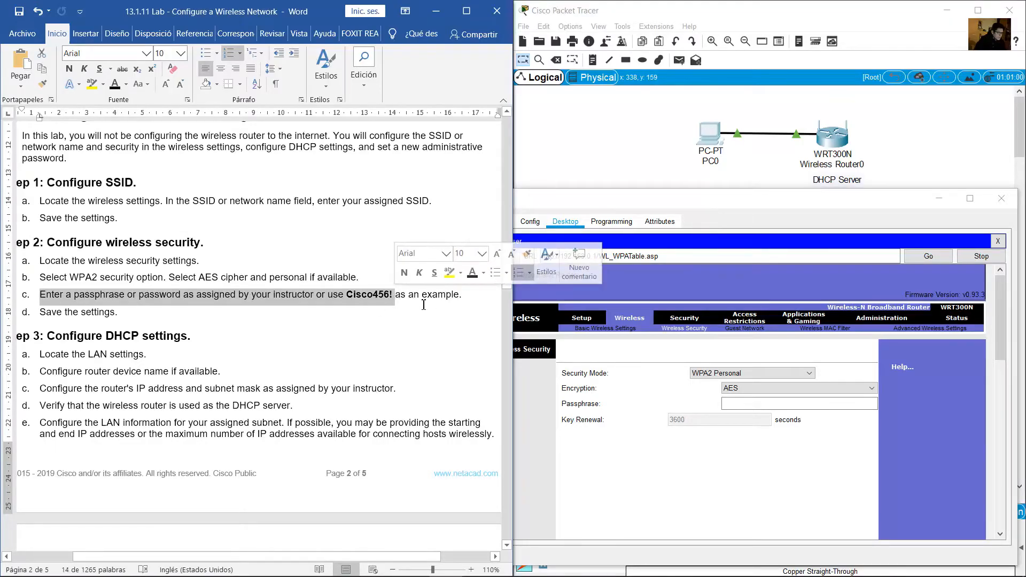
Start a new empty line directly below WR1-NET in the handout
left_click(258, 297)
scroll(262, 295, "up", 15)
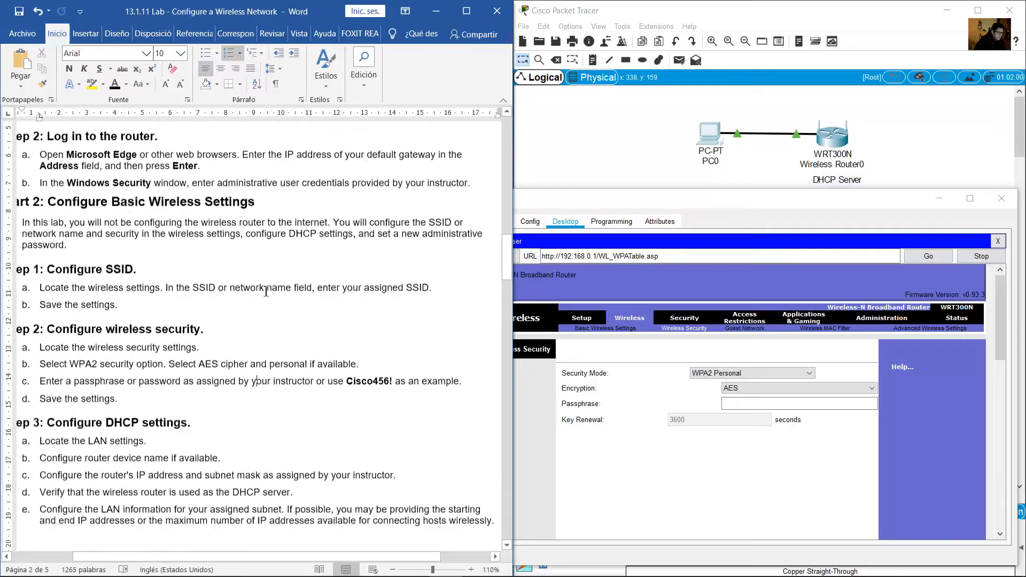
scroll(265, 293, "down", 1)
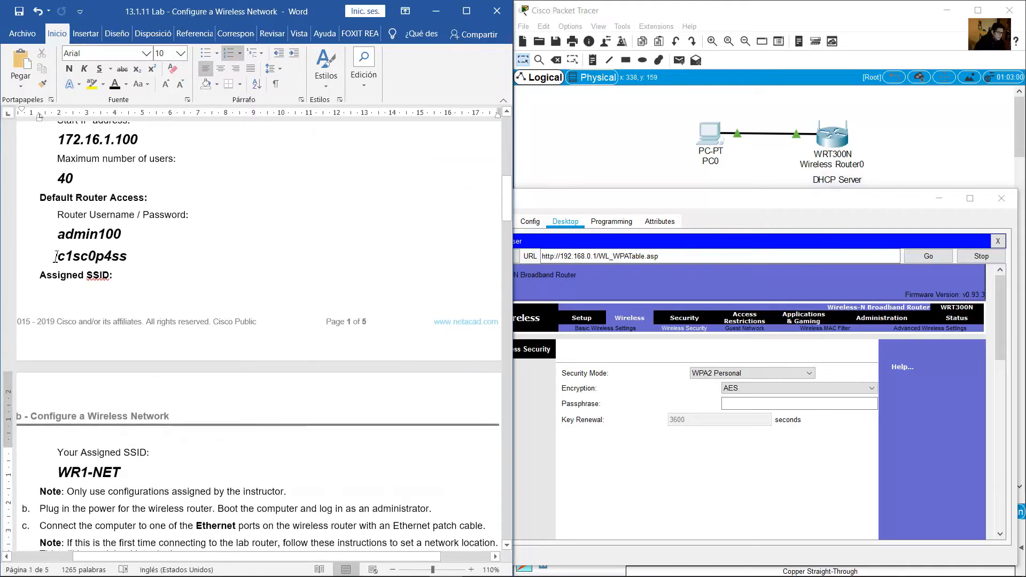
left_click_drag(58, 256, 77, 241)
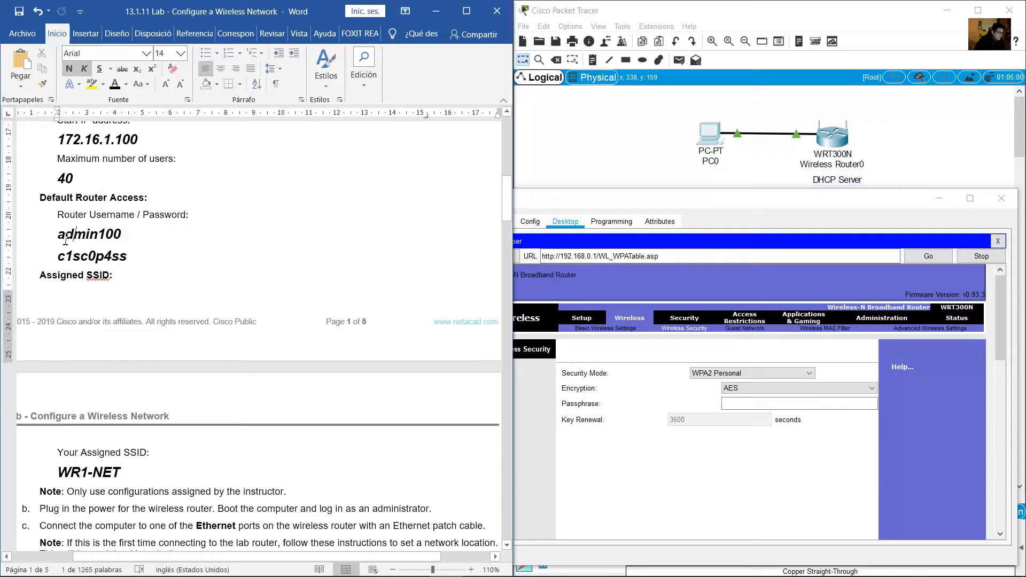
key("shift+Down")
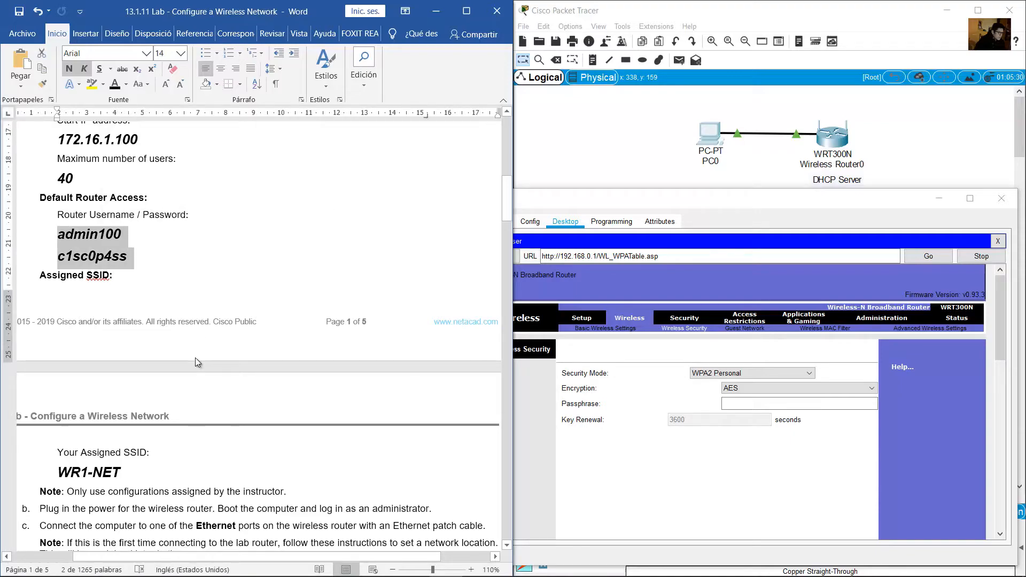
left_click(204, 463)
scroll(206, 451, "up", 5)
scroll(205, 451, "down", 3)
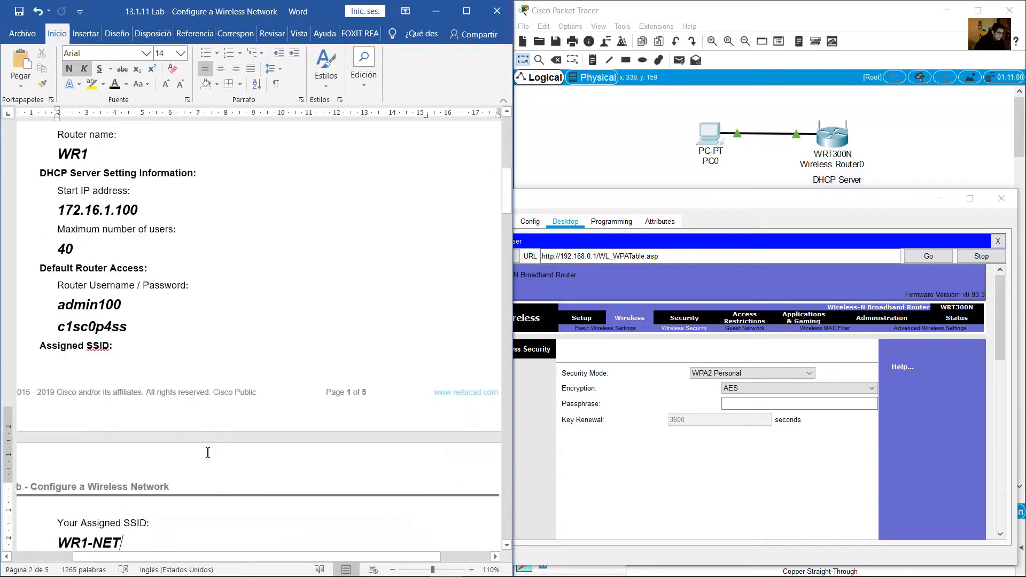
scroll(206, 452, "down", 5)
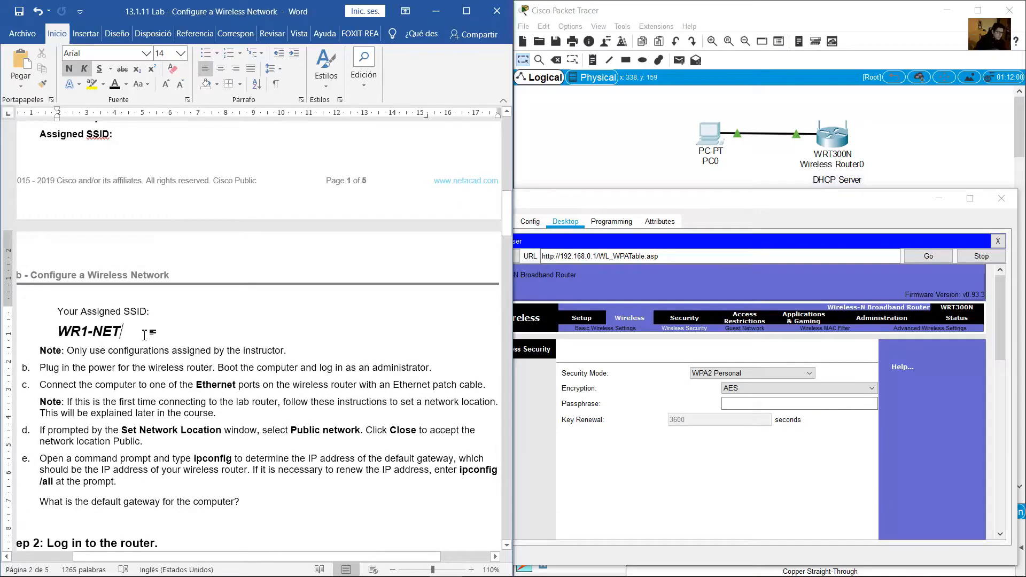
key("Return")
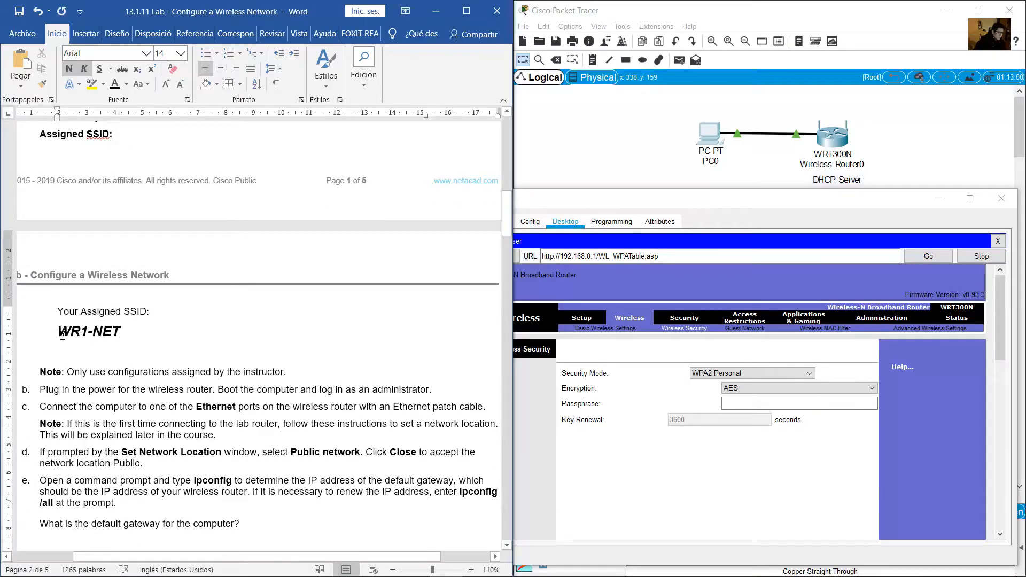
Type the wireless passphrase in lowercase on that line, fix typos, and select it
left_click_drag(62, 335, 148, 313)
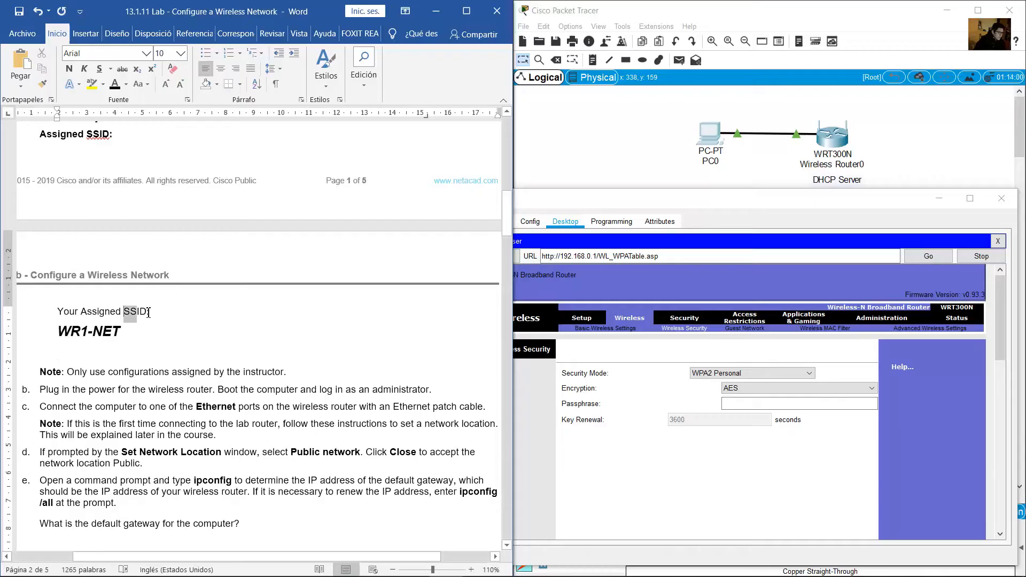
left_click(74, 351)
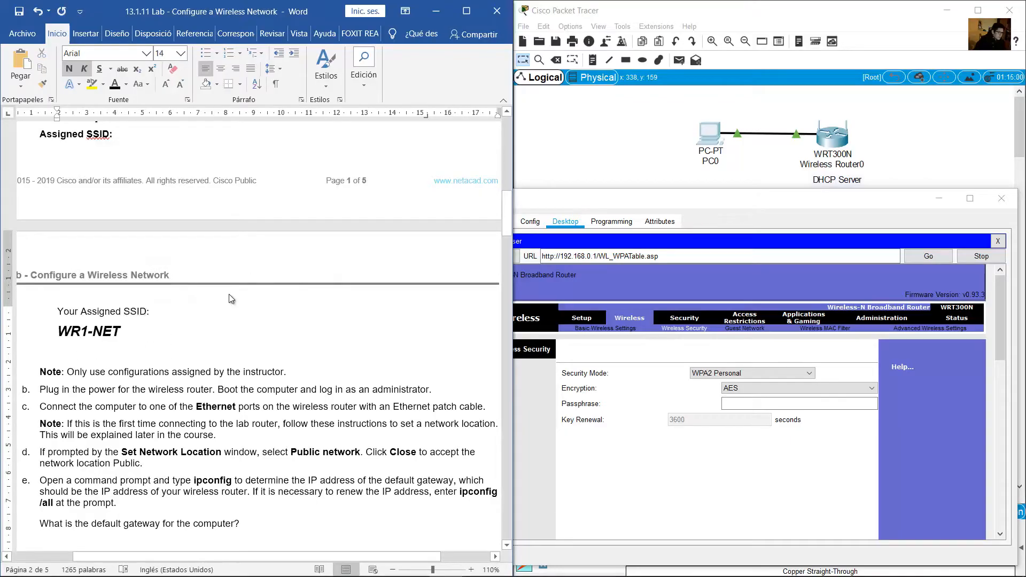
scroll(229, 294, "up", 1)
scroll(231, 296, "down", 1)
scroll(231, 296, "up", 1)
scroll(231, 296, "down", 1)
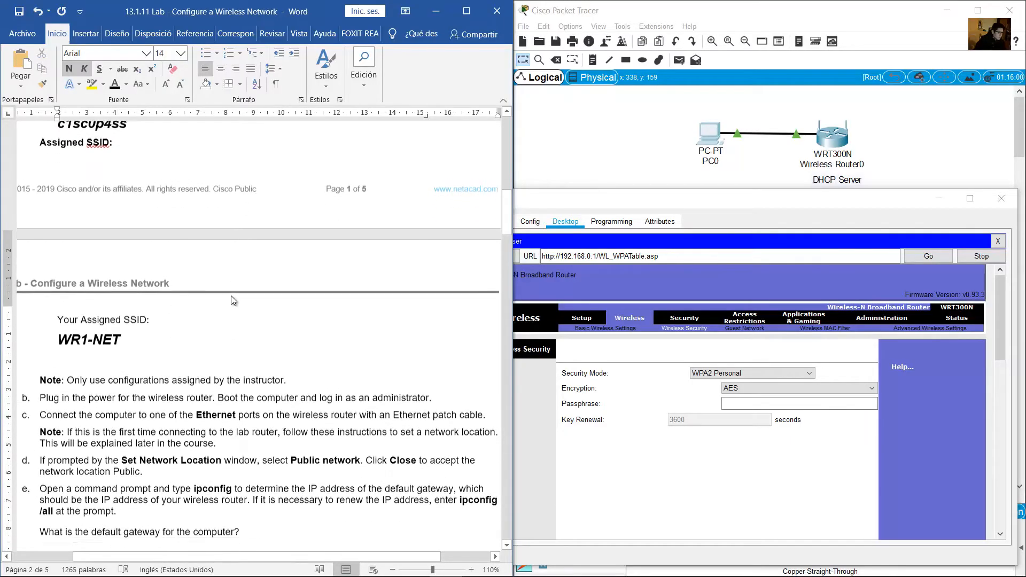
scroll(231, 297, "down", 1)
type("C1sco")
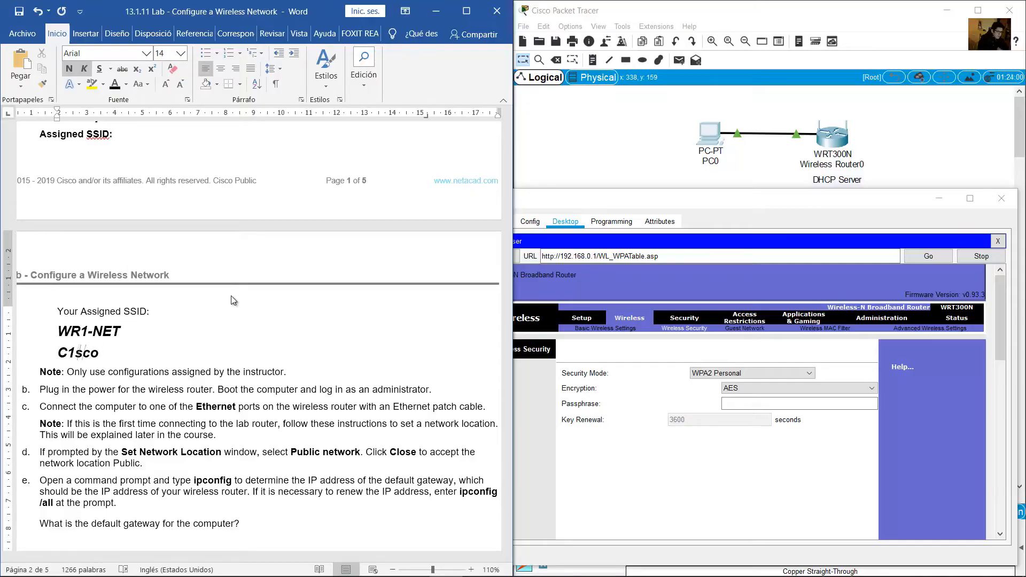
key("Left")
key("BackSpace")
type("c")
key("BackSpace")
type("0")
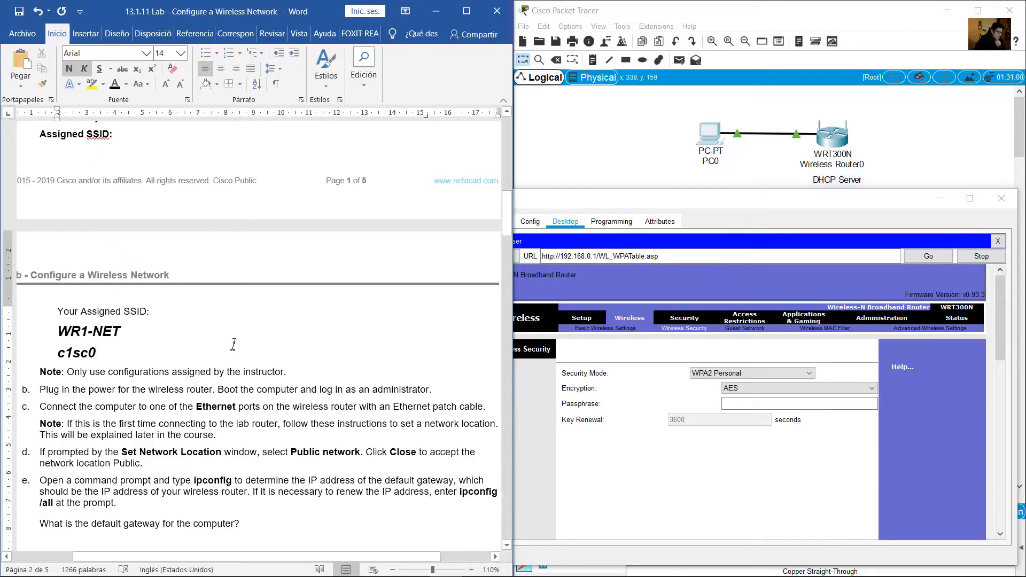
type("w1")
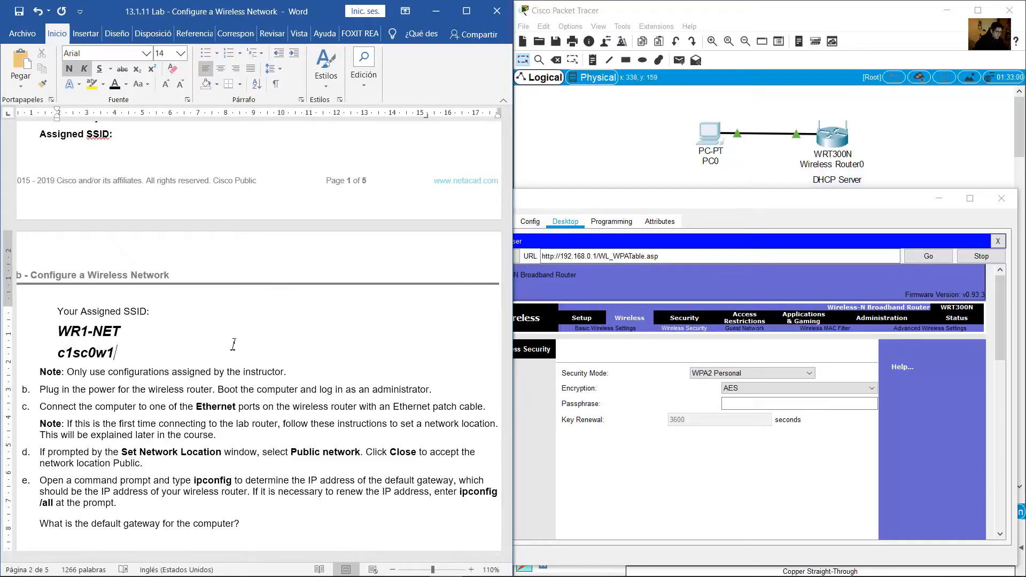
type("r")
scroll(246, 369, "up", 1)
scroll(246, 369, "down", 1)
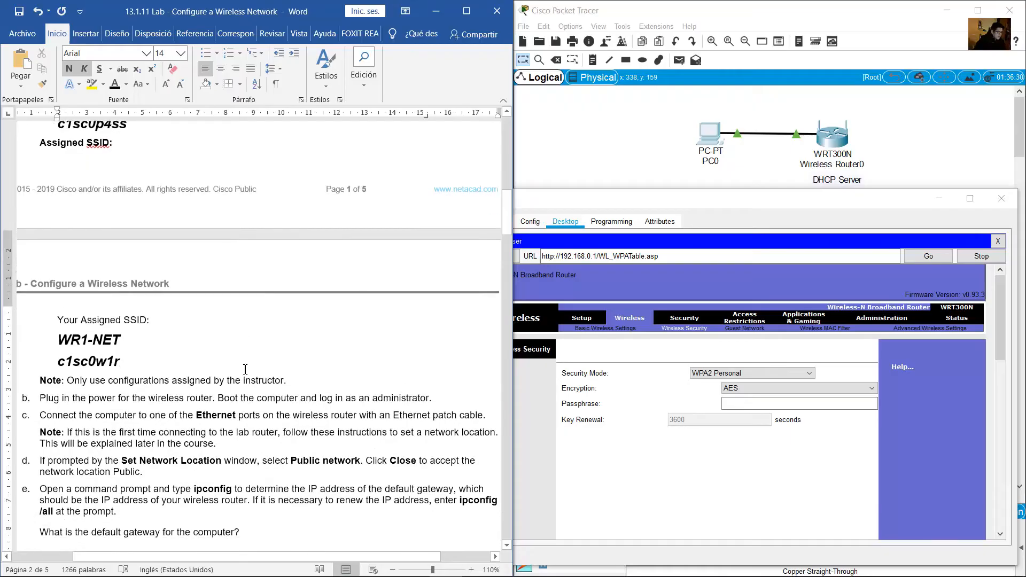
scroll(71, 374, "down", 1)
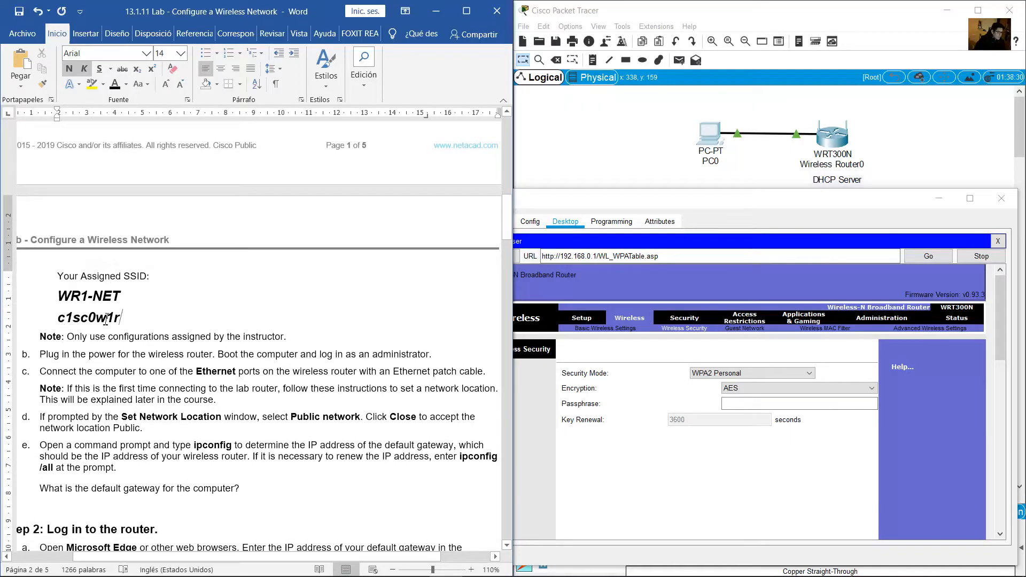
left_click_drag(58, 319, 120, 318)
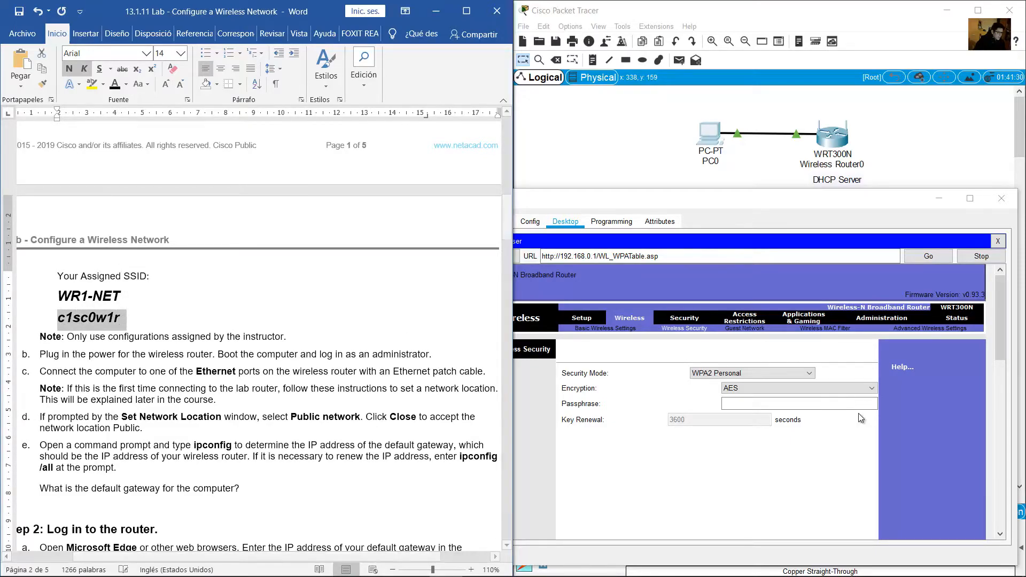
Enter the wireless passphrase in the router's WPA2 Personal Passphrase field
left_click(806, 405)
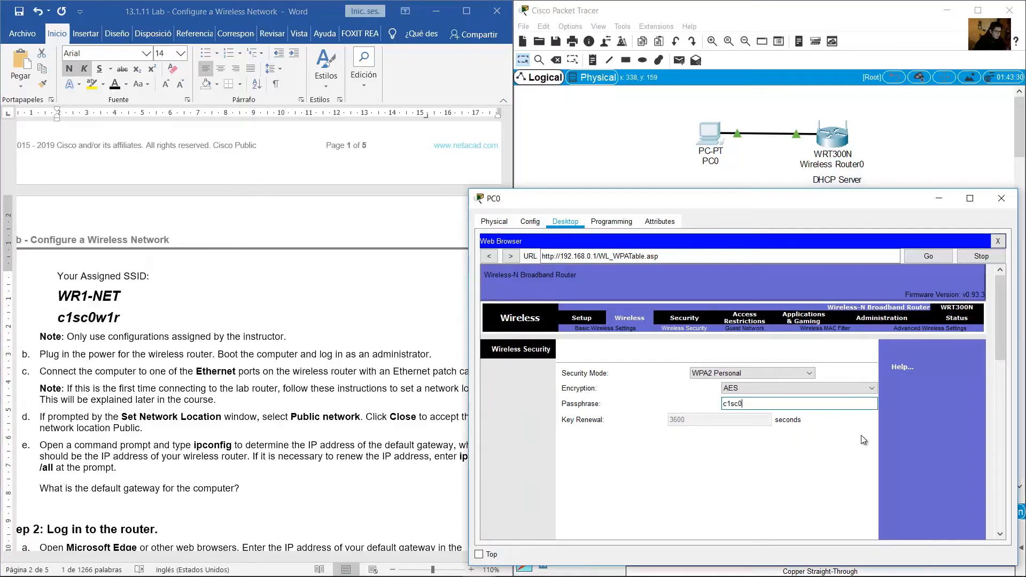
type("c1sc0w1r")
left_click_drag(759, 404, 697, 406)
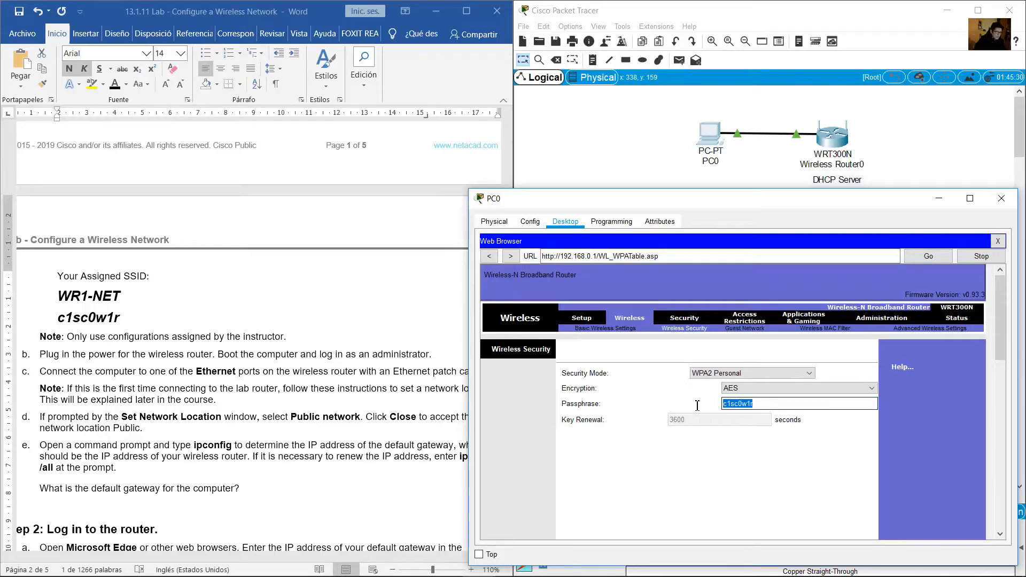
left_click(782, 408)
Scroll the lab document down to the wireless security instructions
left_click(225, 420)
scroll(224, 422, "down", 3)
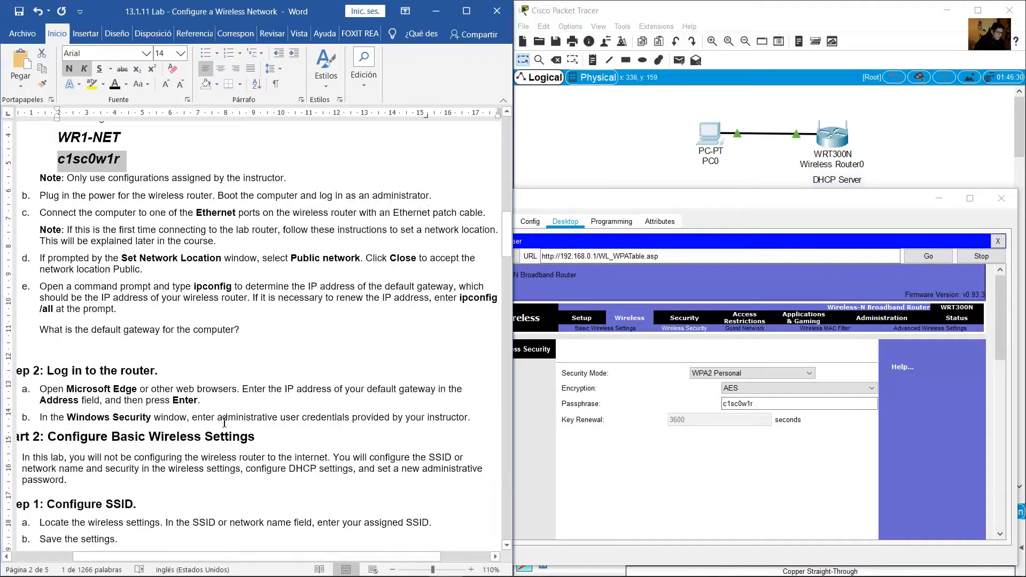
scroll(224, 422, "down", 5)
scroll(209, 310, "down", 1)
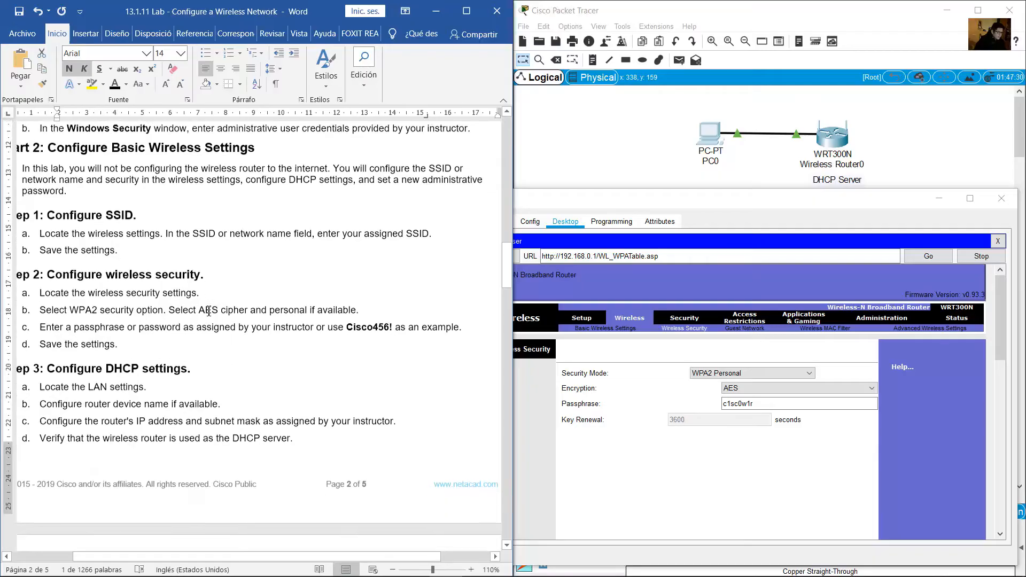
left_click(205, 299)
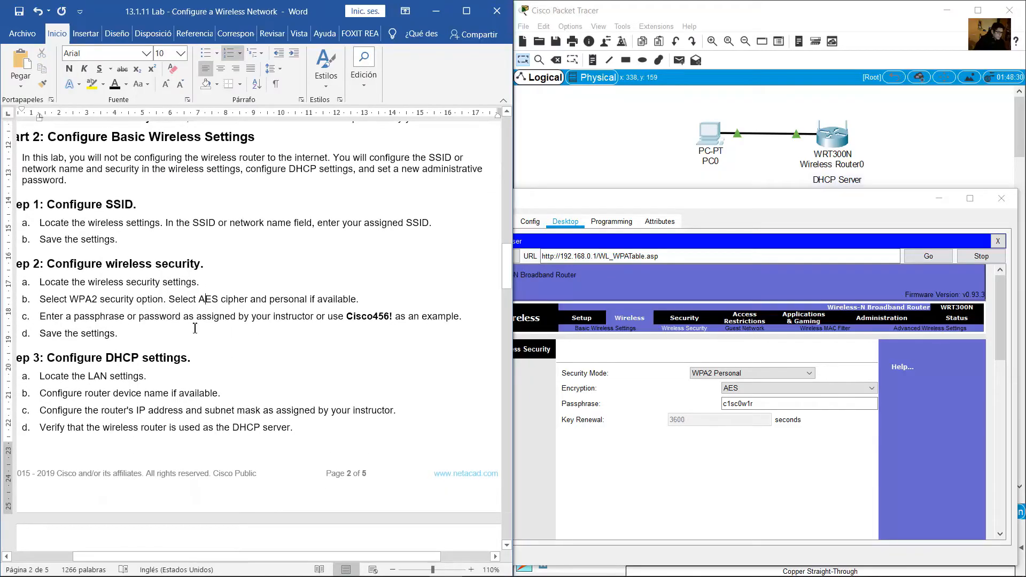
Save the router's WPA2 Personal AES settings with the new passphrase
triple_click(93, 337)
left_click(820, 445)
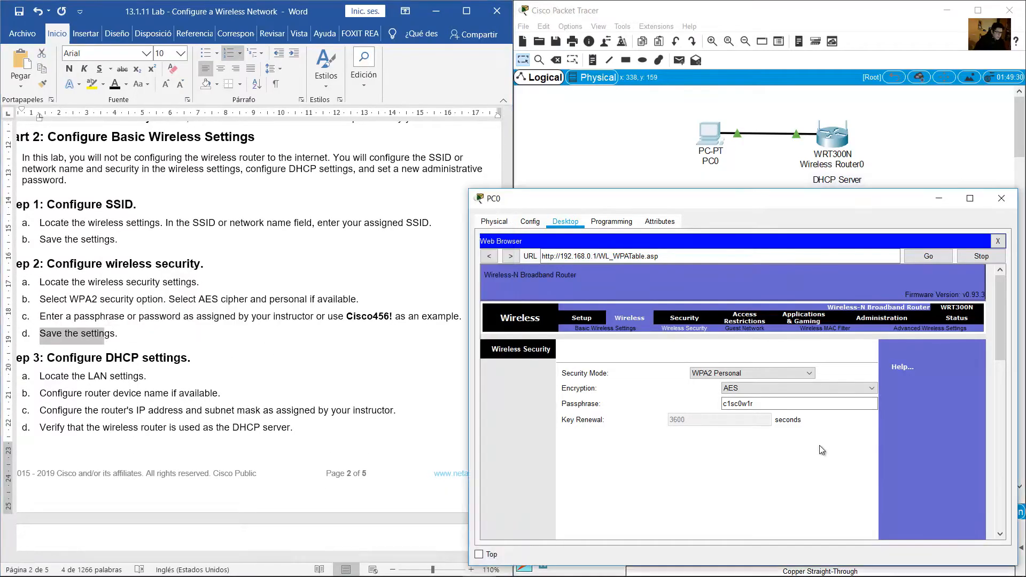
left_click_drag(1004, 322, 1004, 497)
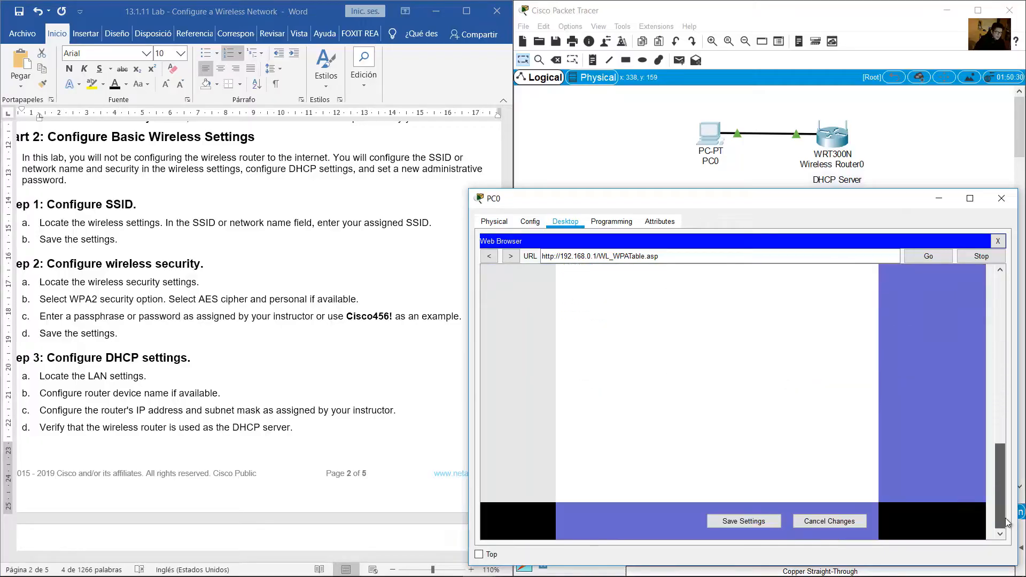
left_click(762, 523)
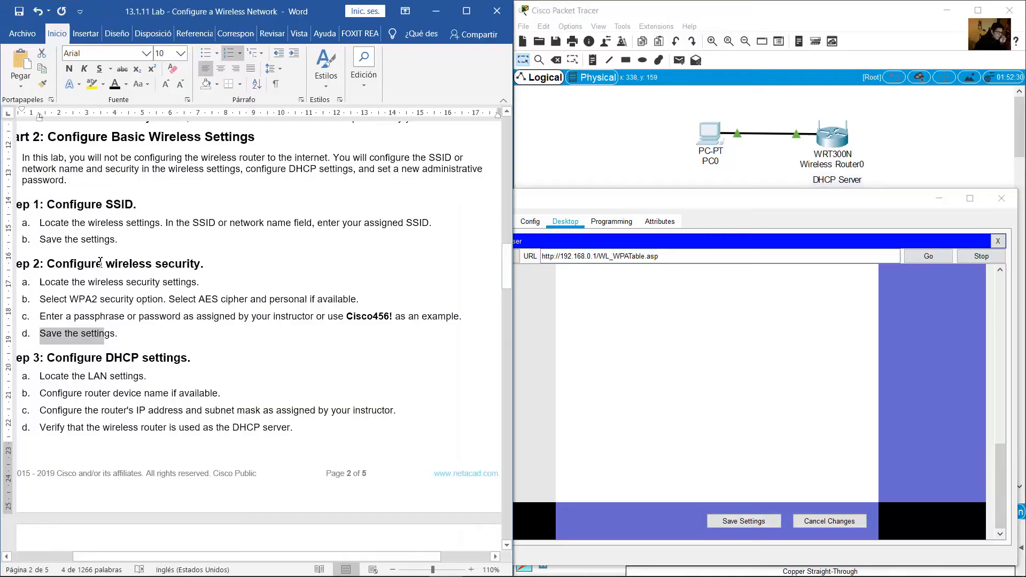
Review the lab's 'Locate the LAN settings' step and return to the router page
scroll(100, 262, "down", 3)
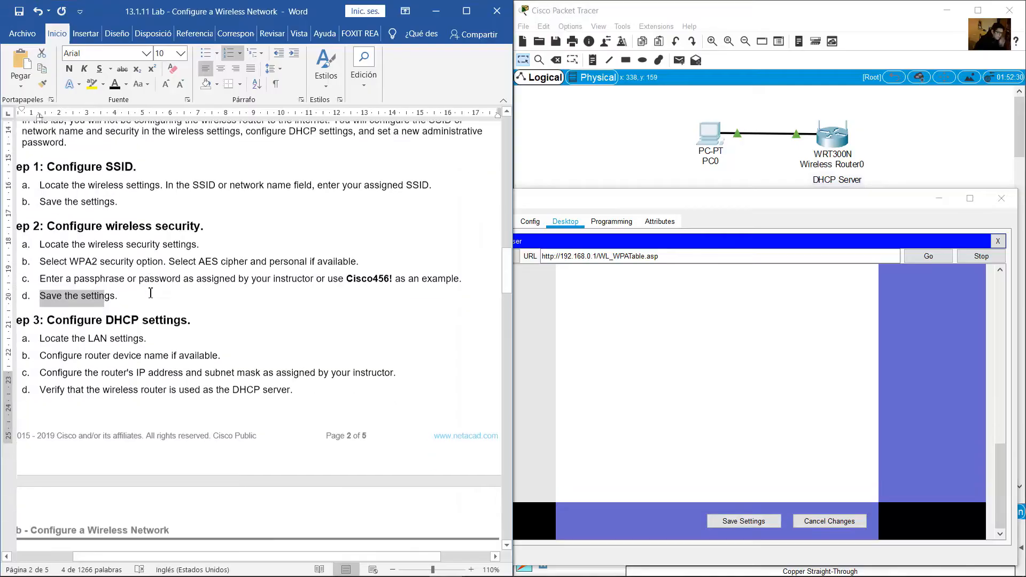
left_click_drag(55, 252, 187, 252)
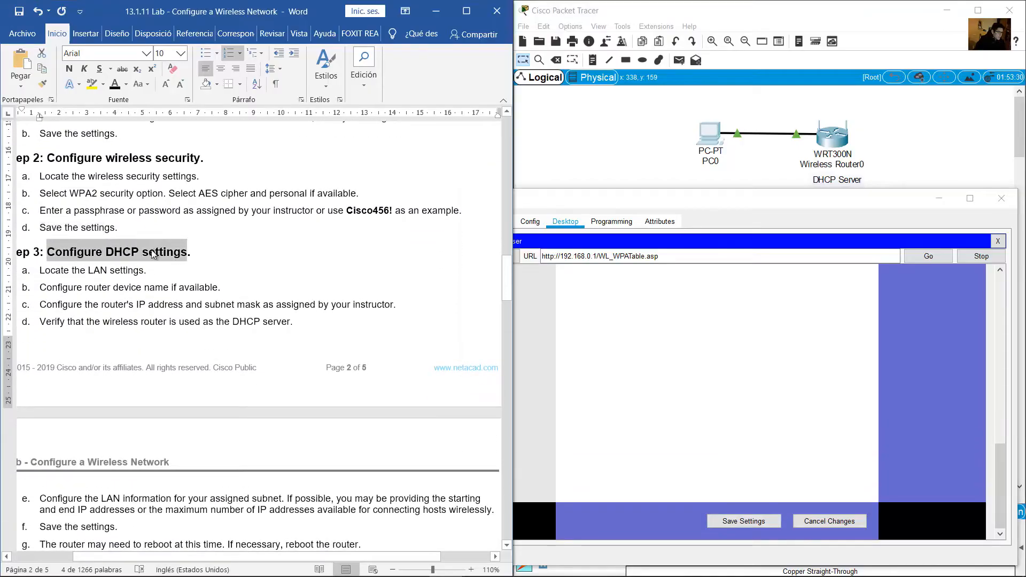
scroll(139, 300, "down", 1)
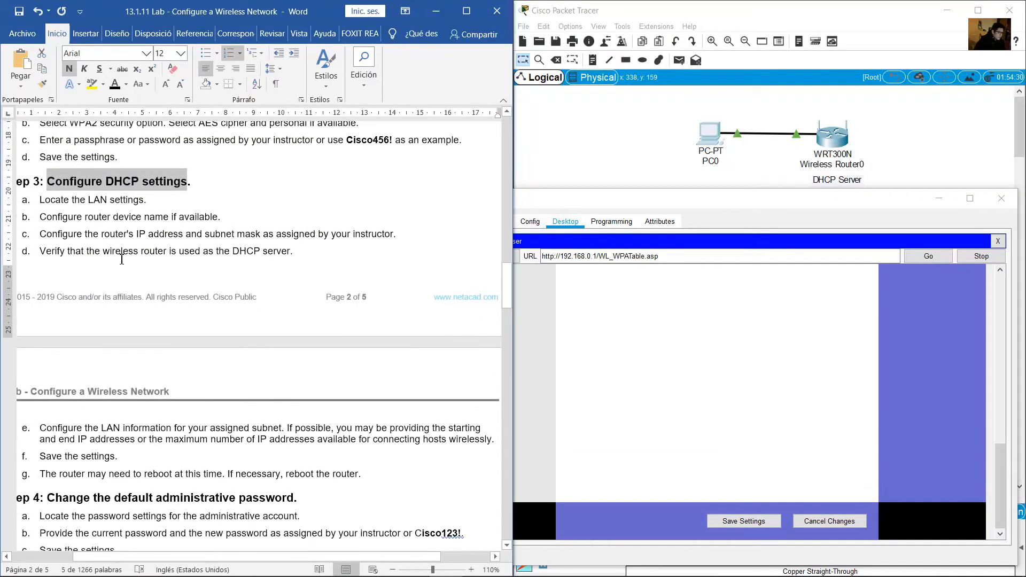
left_click_drag(41, 201, 143, 201)
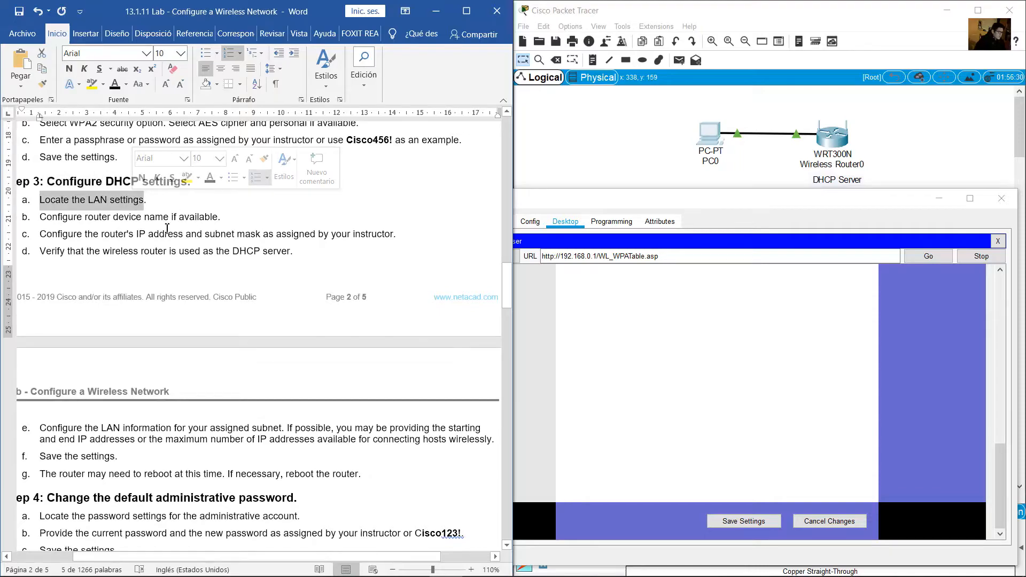
left_click(710, 203)
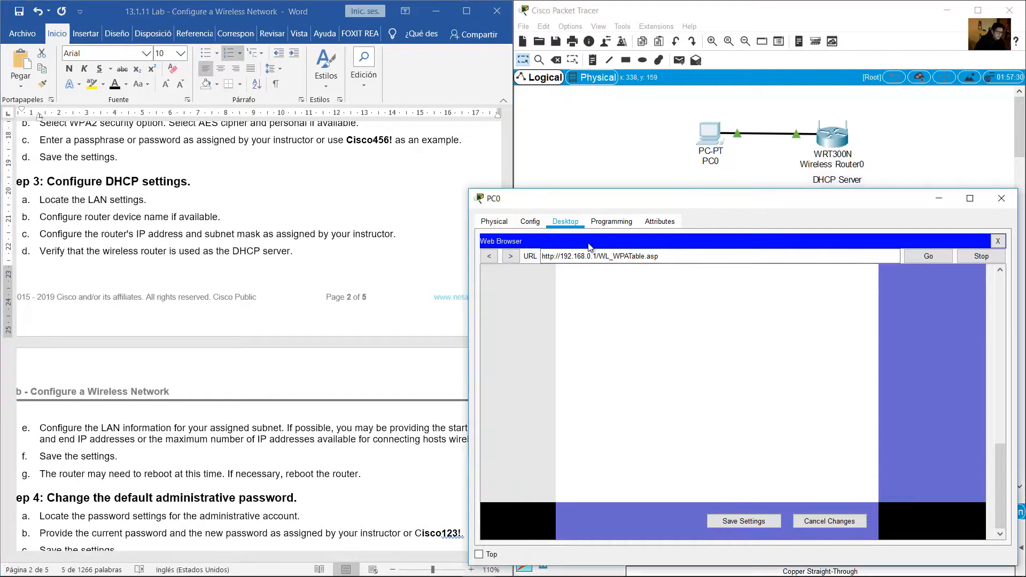
scroll(906, 415, "up", 10)
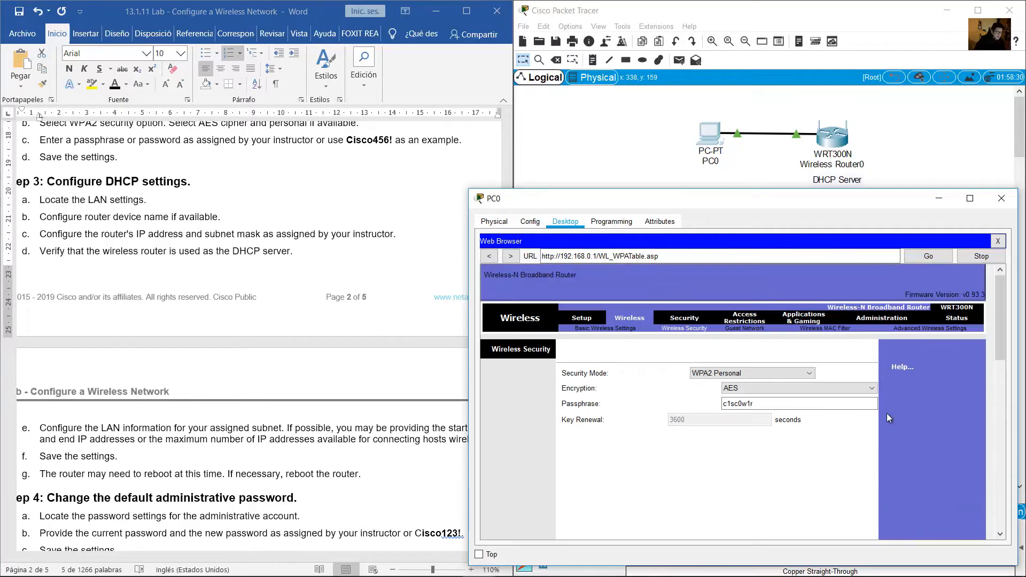
Review the router's LAN IP octets, DHCP start address 100 and maximum users 50 on Basic Setup
left_click(583, 320)
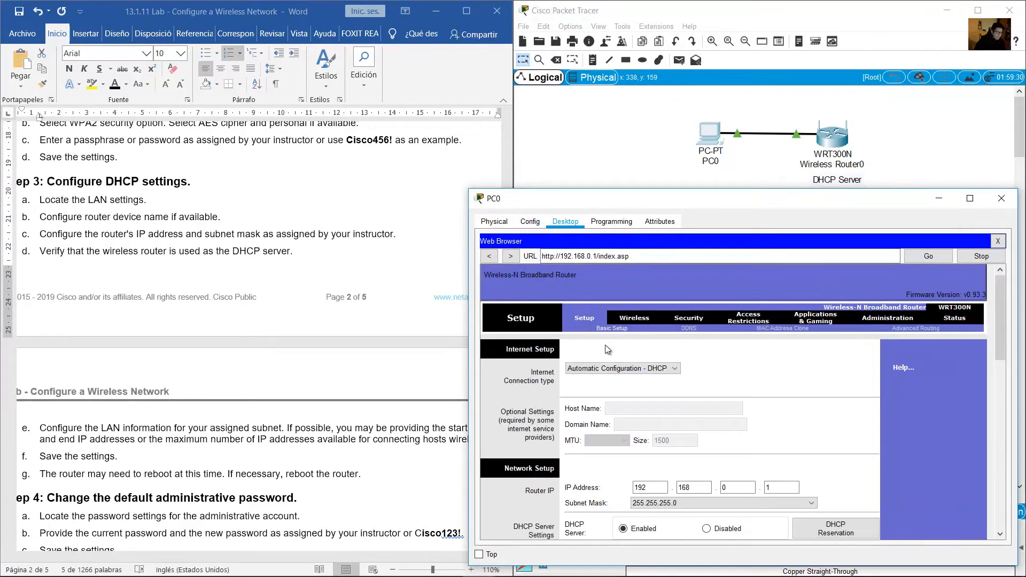
scroll(685, 377, "down", 1)
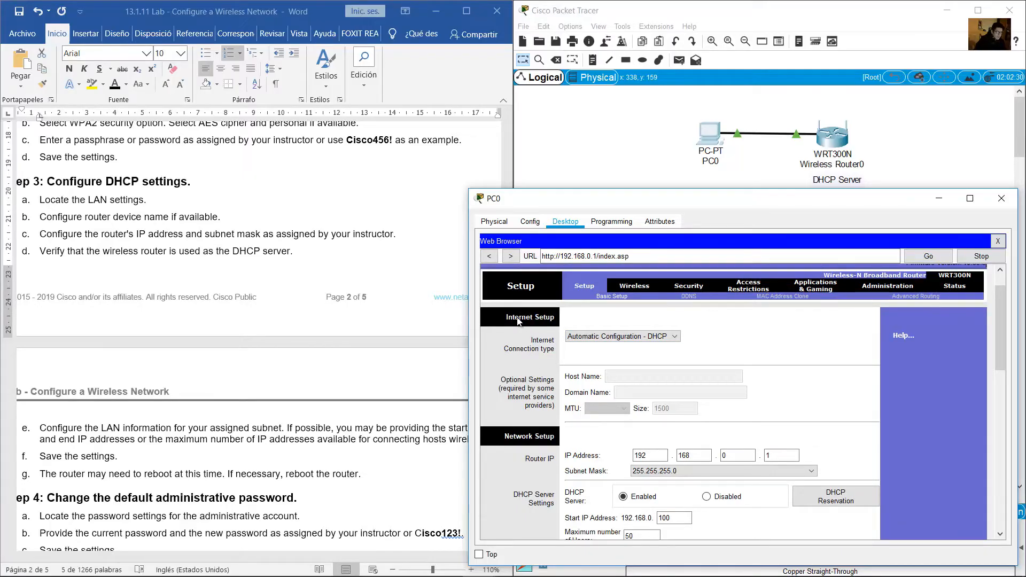
scroll(545, 359, "down", 3)
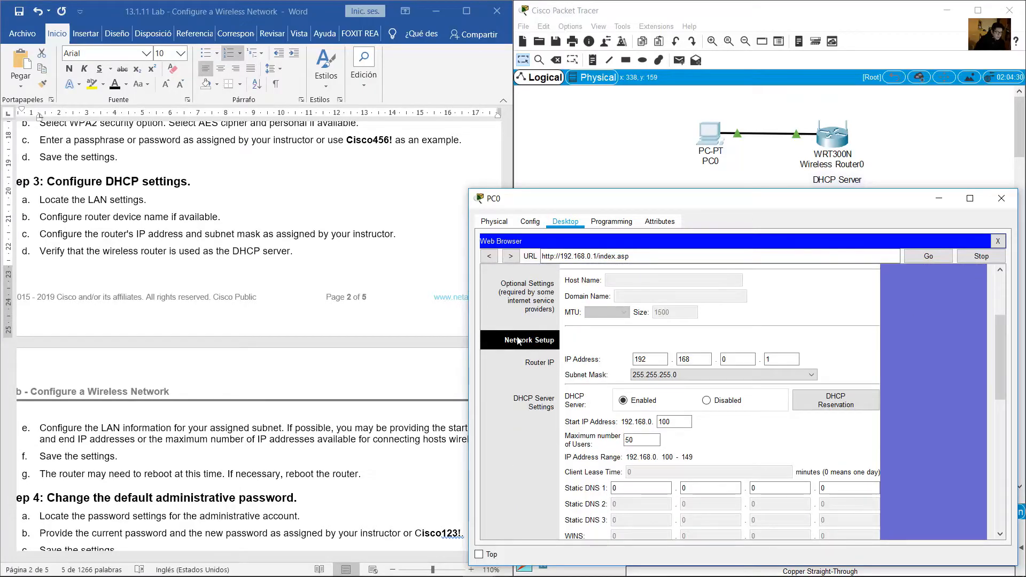
scroll(532, 345, "down", 1)
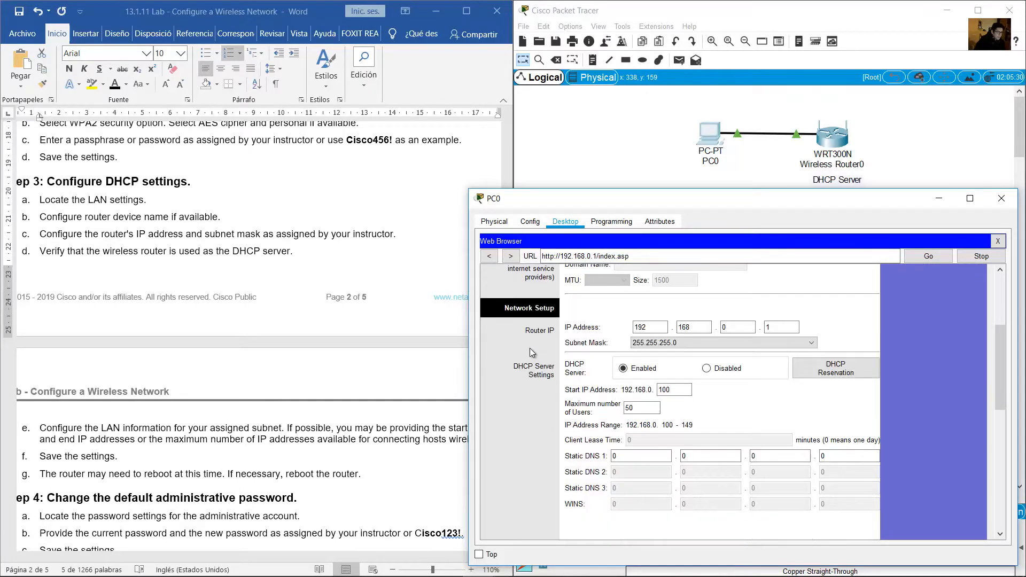
left_click(665, 327)
key("Tab")
key("Tab")
key("Tab")
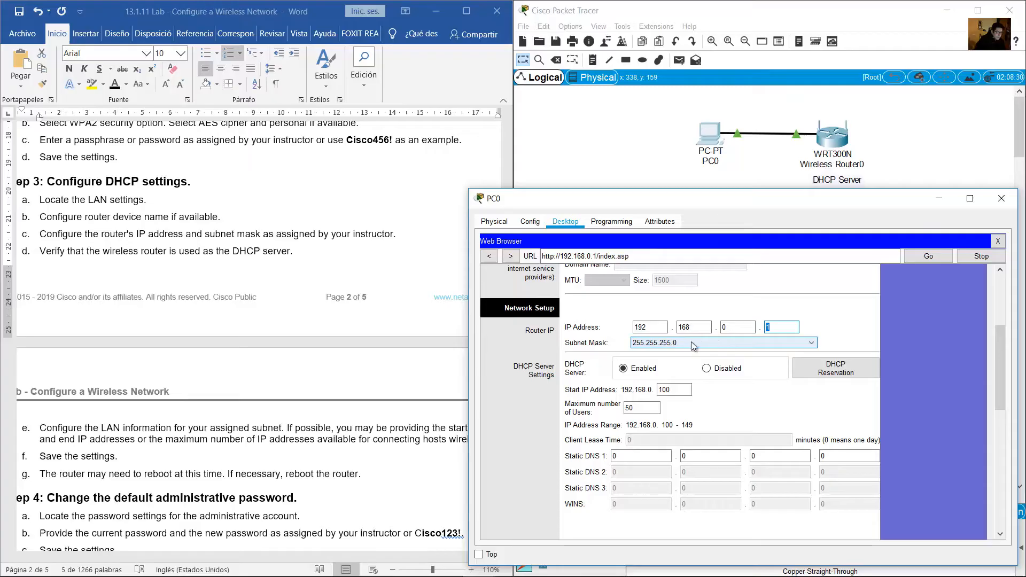
double_click(669, 394)
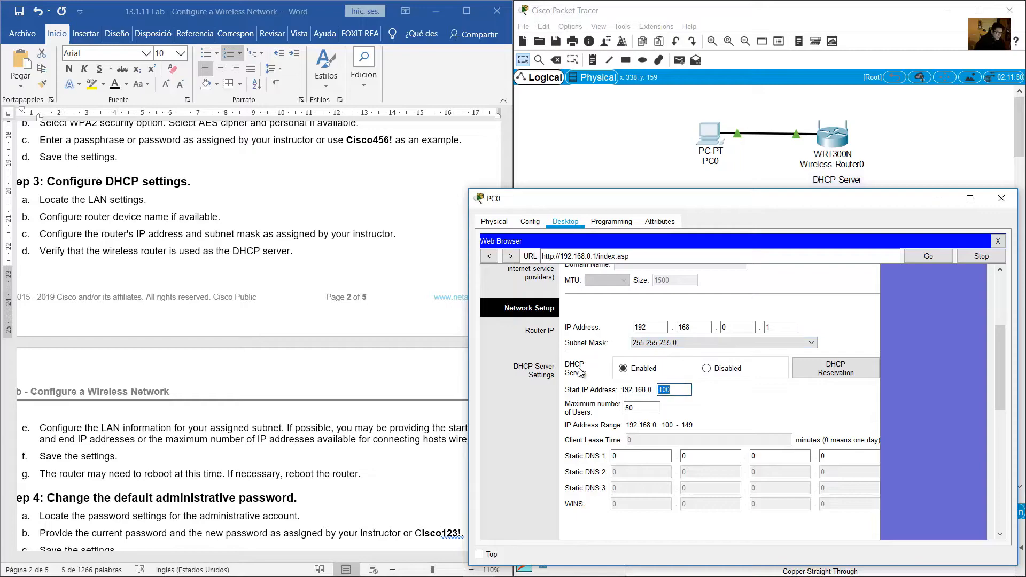
double_click(636, 409)
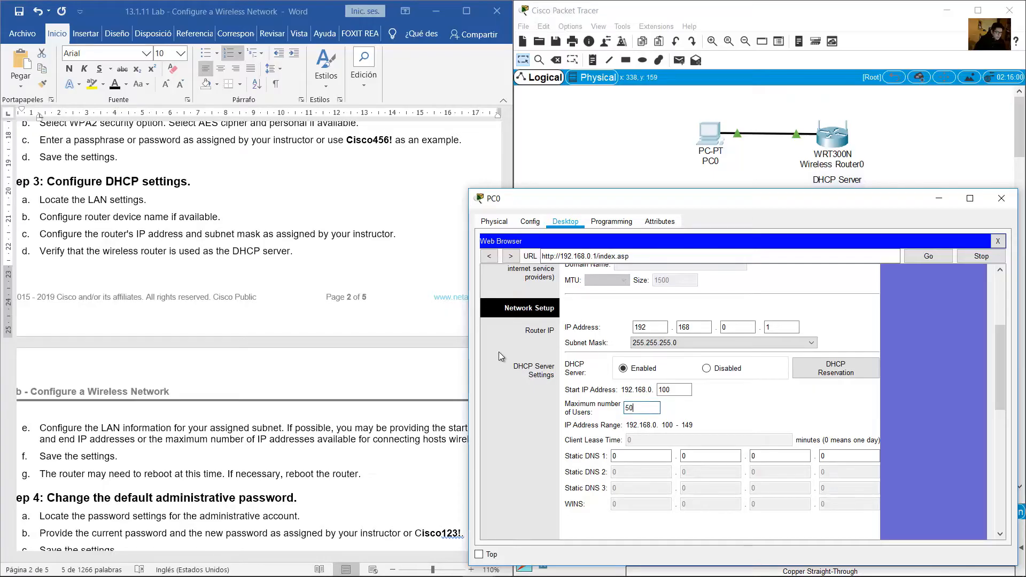
Check the LAN settings step in the lab instructions, then scroll back through the router Setup page
left_click_drag(122, 202, 220, 218)
left_click(44, 217)
left_click(800, 283)
scroll(807, 291, "up", 5)
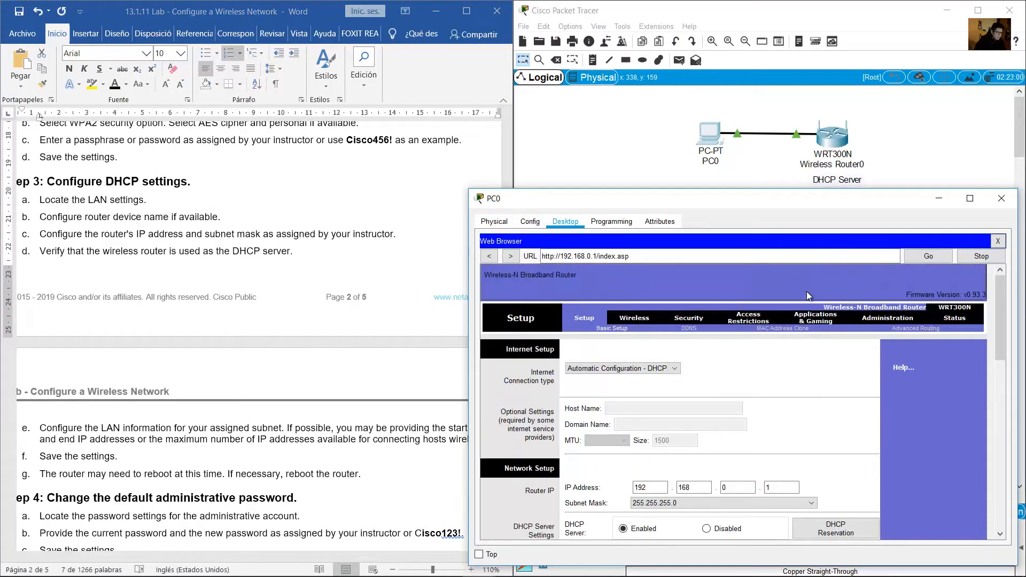
scroll(664, 439, "down", 5)
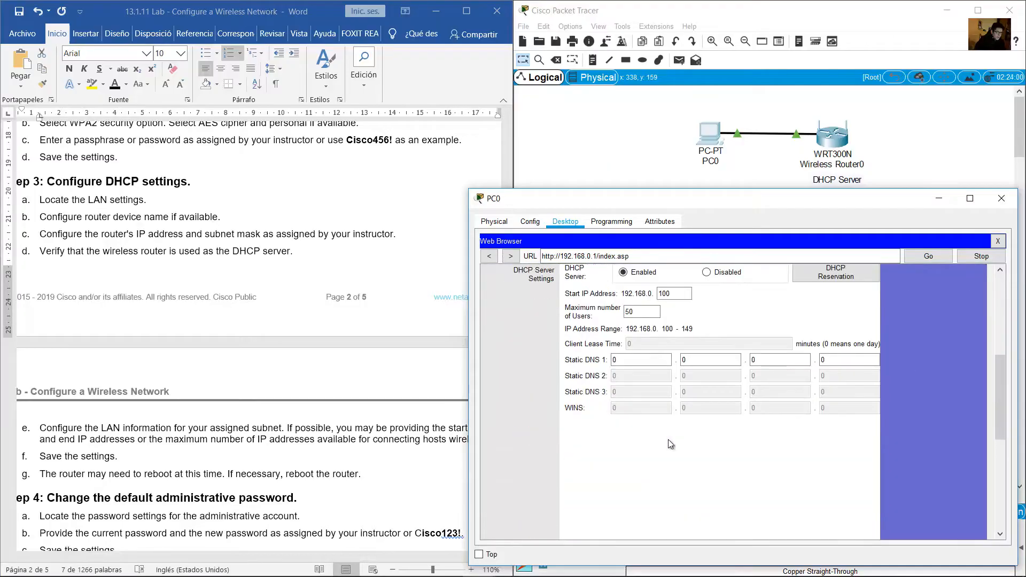
scroll(669, 439, "up", 4)
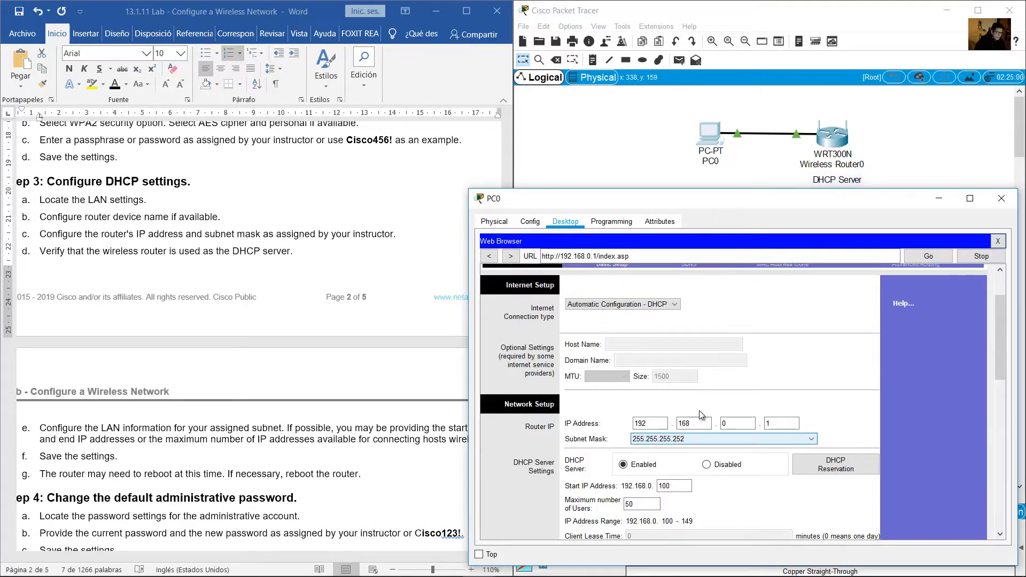
scroll(700, 412, "up", 1)
scroll(568, 402, "down", 10)
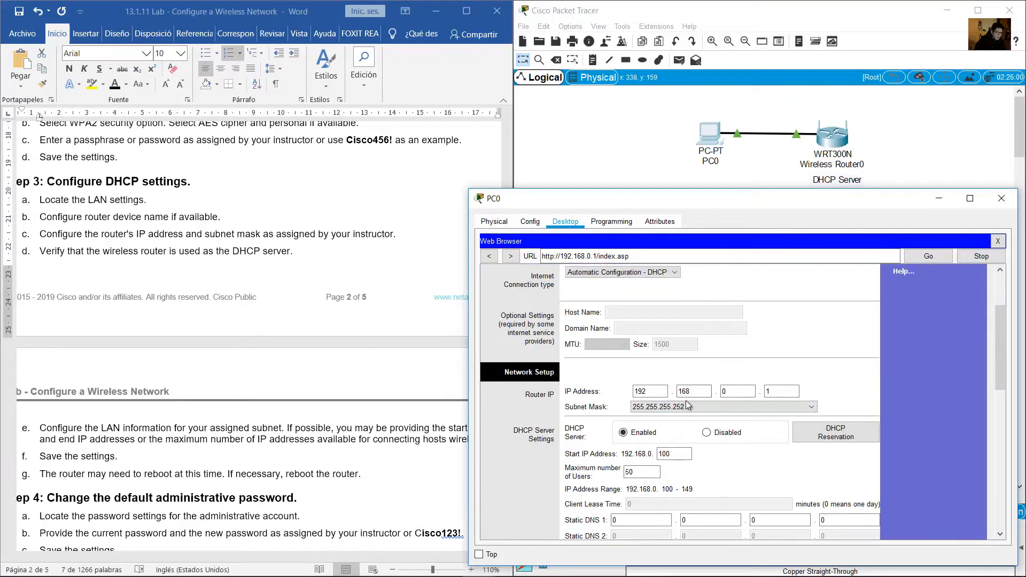
scroll(744, 406, "up", 6)
scroll(743, 402, "up", 3)
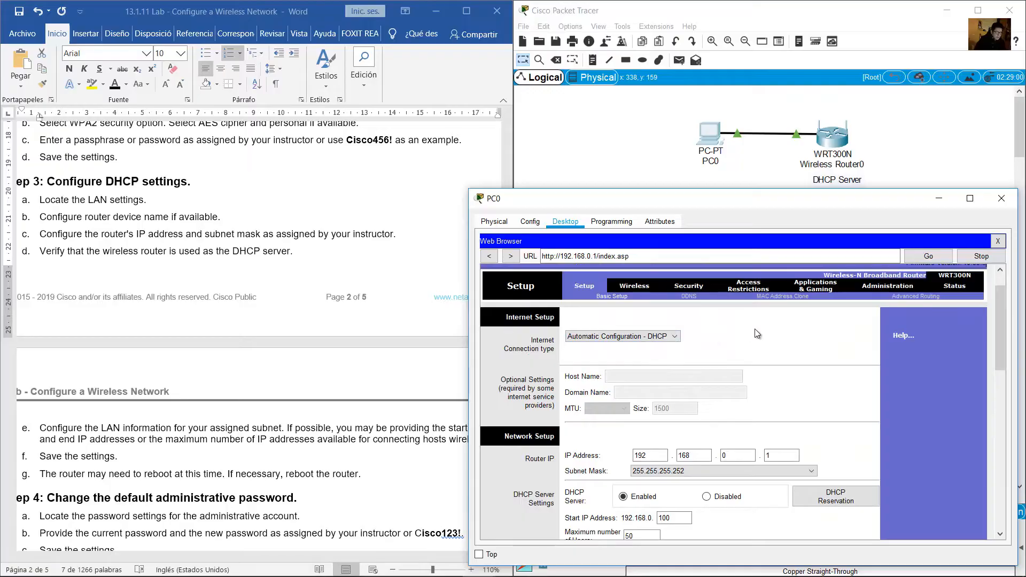
Look over the router's Administration page and return to Basic Setup
left_click(878, 288)
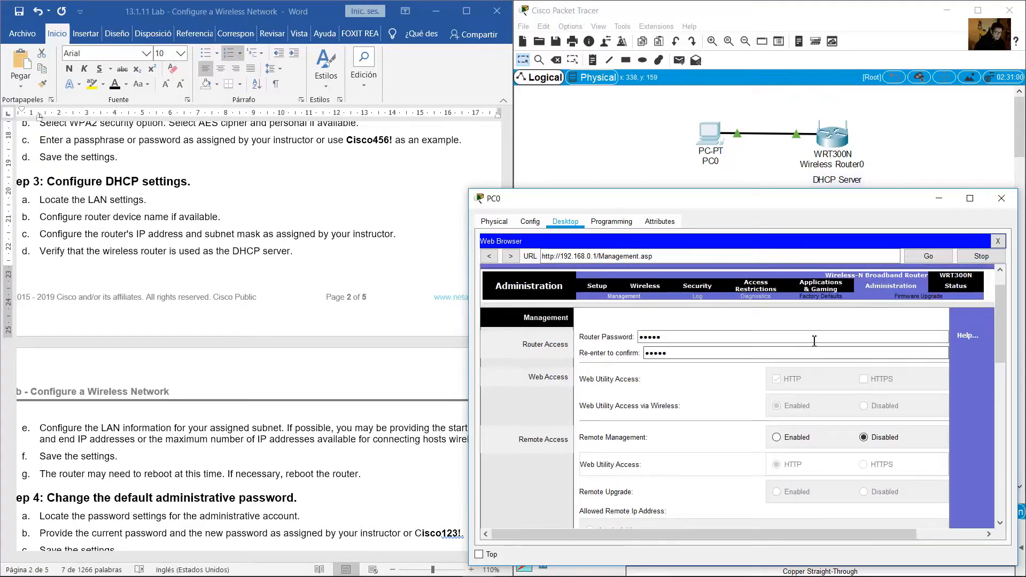
left_click_drag(1004, 321, 989, 296)
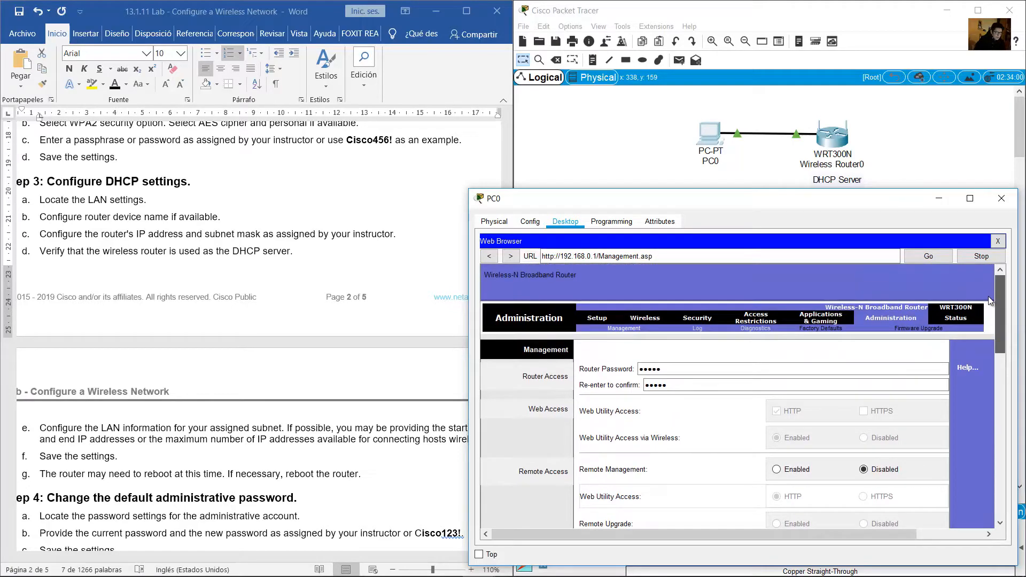
left_click_drag(989, 297, 911, 332)
left_click(598, 319)
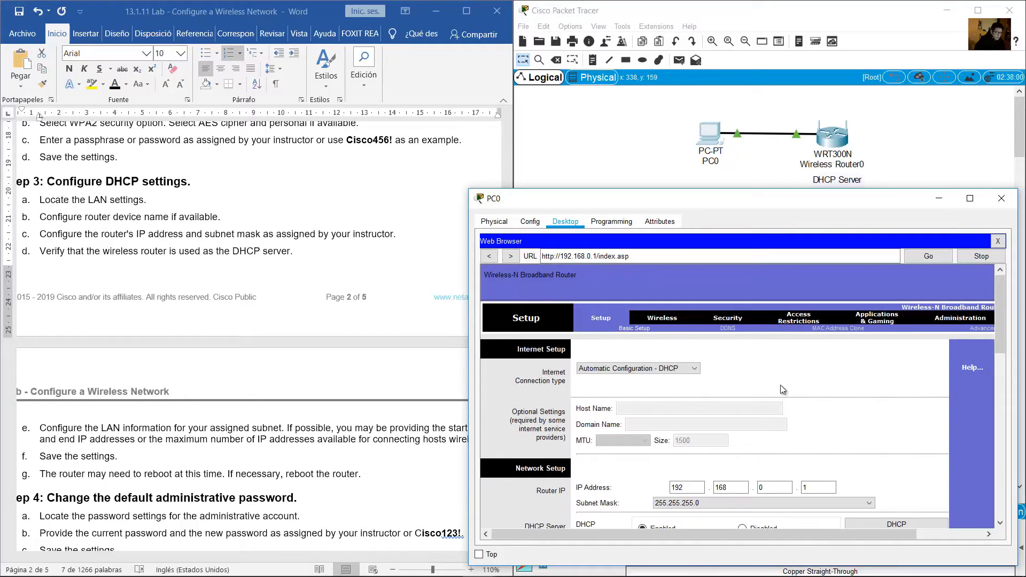
Look up the assigned router IP 172.16.1.1 and mask in the lab instructions
left_click(183, 300)
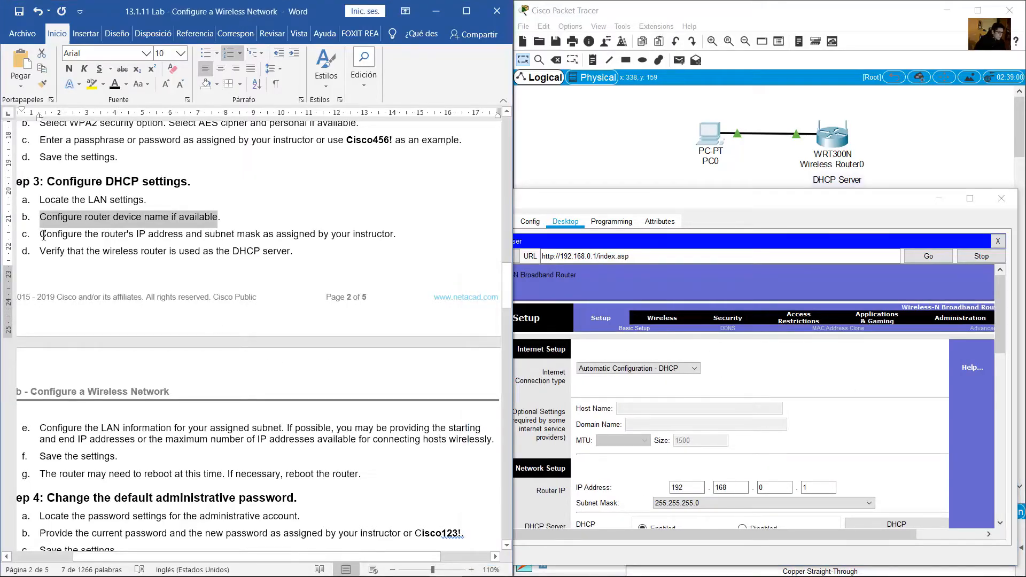
left_click_drag(43, 235, 393, 235)
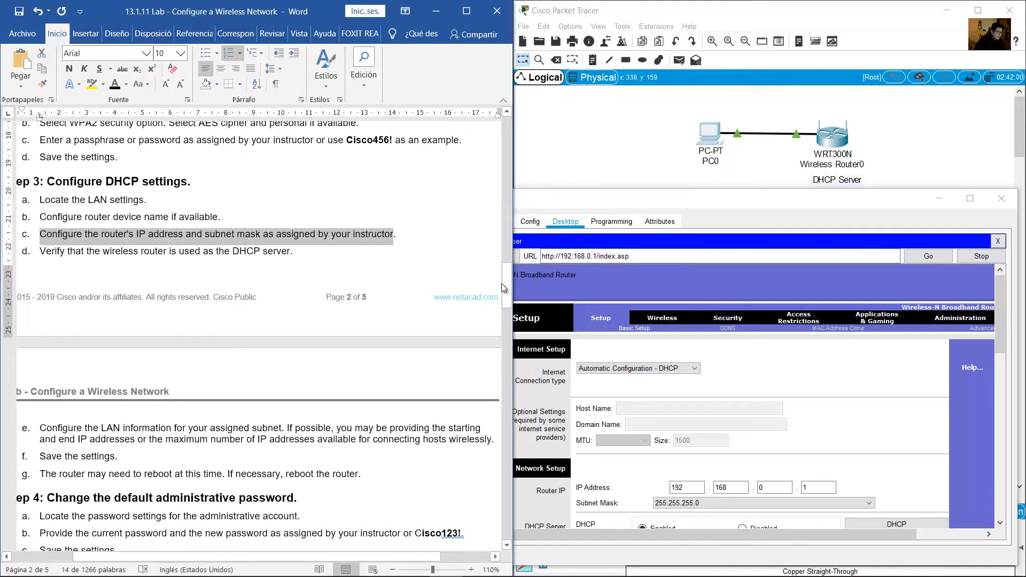
left_click_drag(501, 283, 494, 172)
left_click_drag(65, 202, 130, 202)
left_click_drag(998, 336, 1003, 380)
Enter 172, 16 and 1 into the router's LAN IP address octets
left_click_drag(706, 308, 617, 303)
type("172")
key("Tab")
type("16")
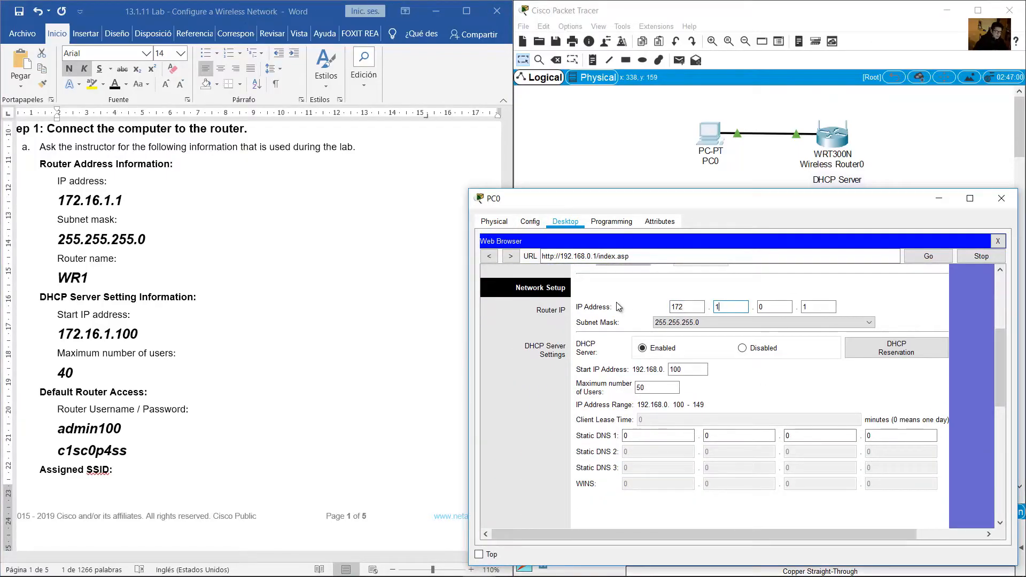
key("Tab")
type("1")
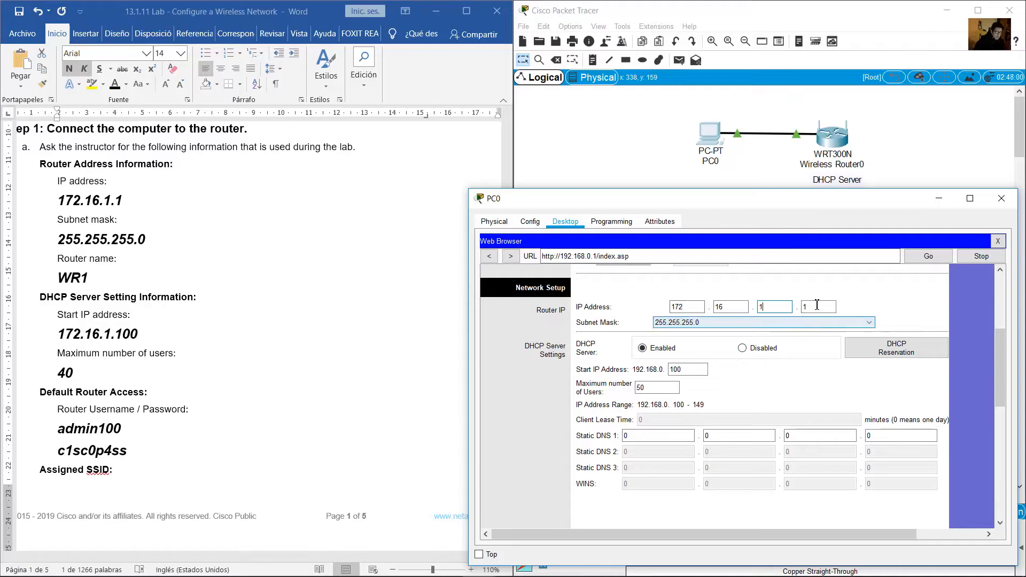
key("Tab")
Keep the subnet mask at 255.255.255.0, matching the lab instructions
left_click(78, 208)
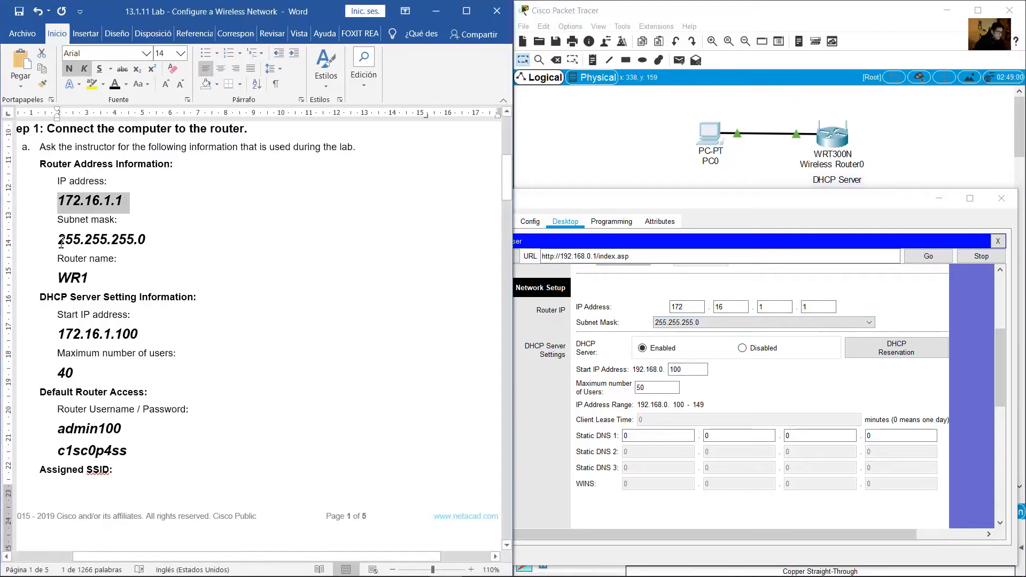
left_click_drag(58, 243, 154, 241)
left_click(703, 323)
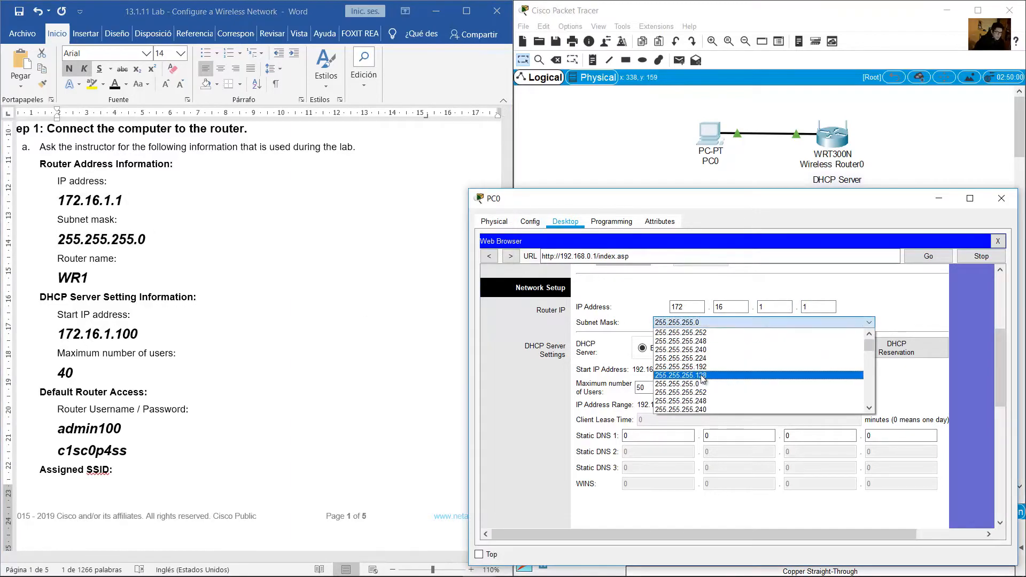
left_click(702, 384)
left_click(160, 257)
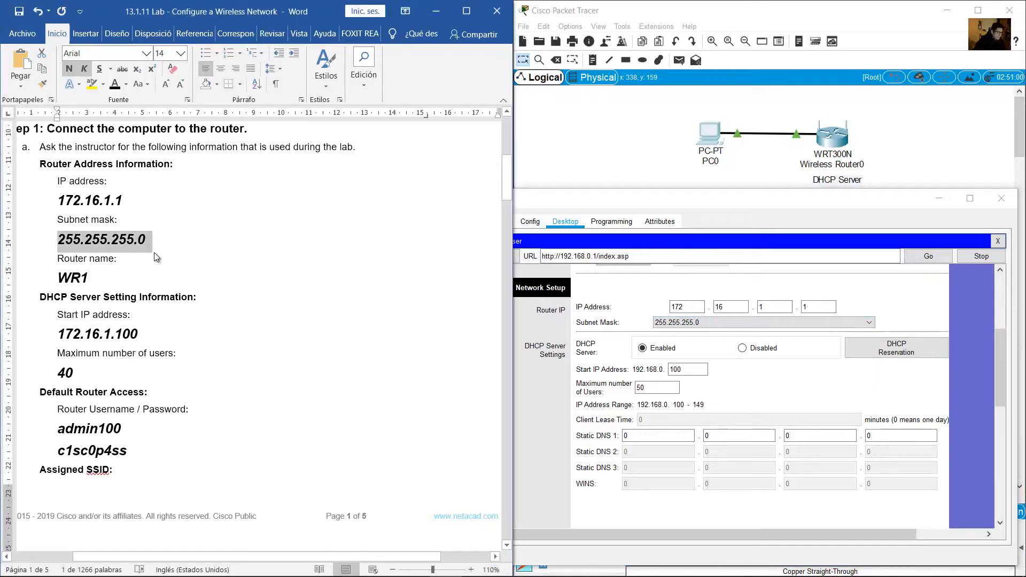
left_click(517, 300)
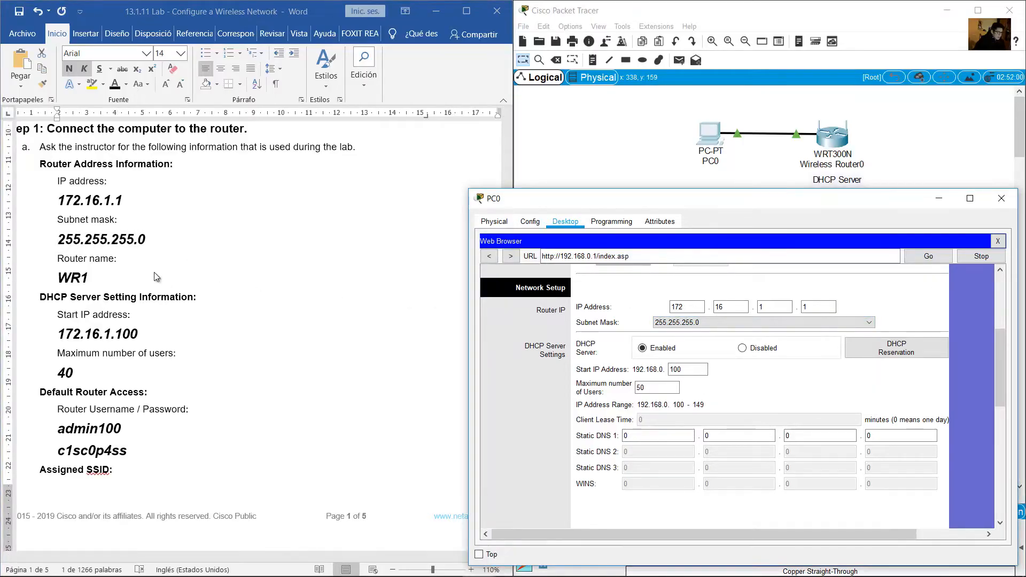
left_click(176, 264)
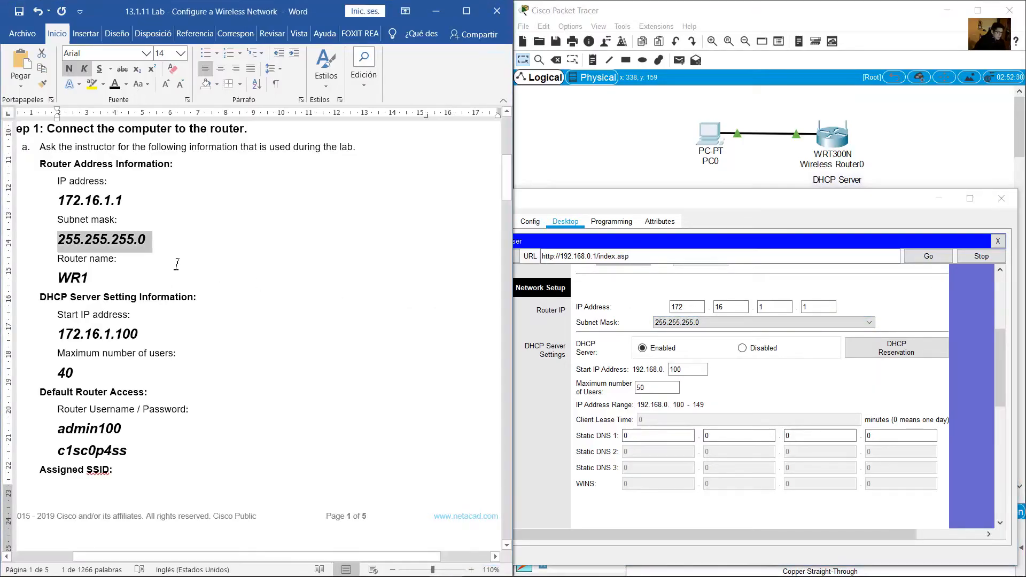
left_click(276, 257)
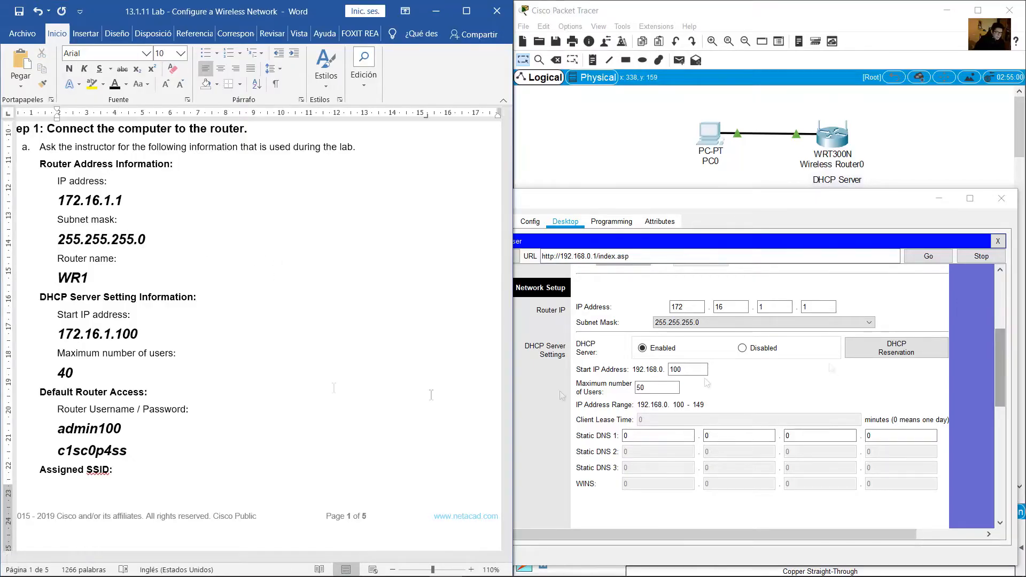
Save the router's new LAN settings of 172.16.1.1 / 255.255.255.0
scroll(498, 251, "down", 15)
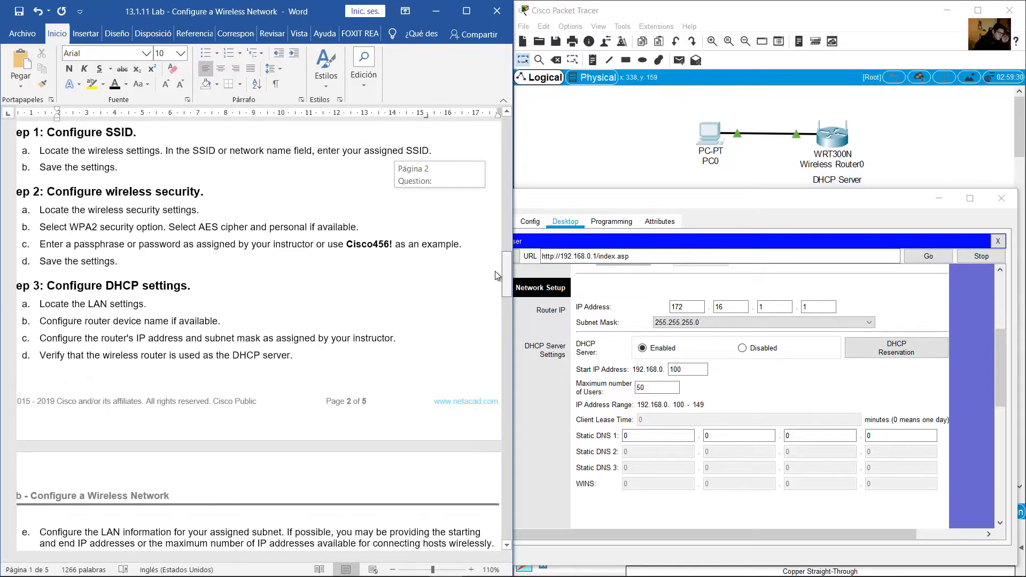
scroll(497, 275, "down", 3)
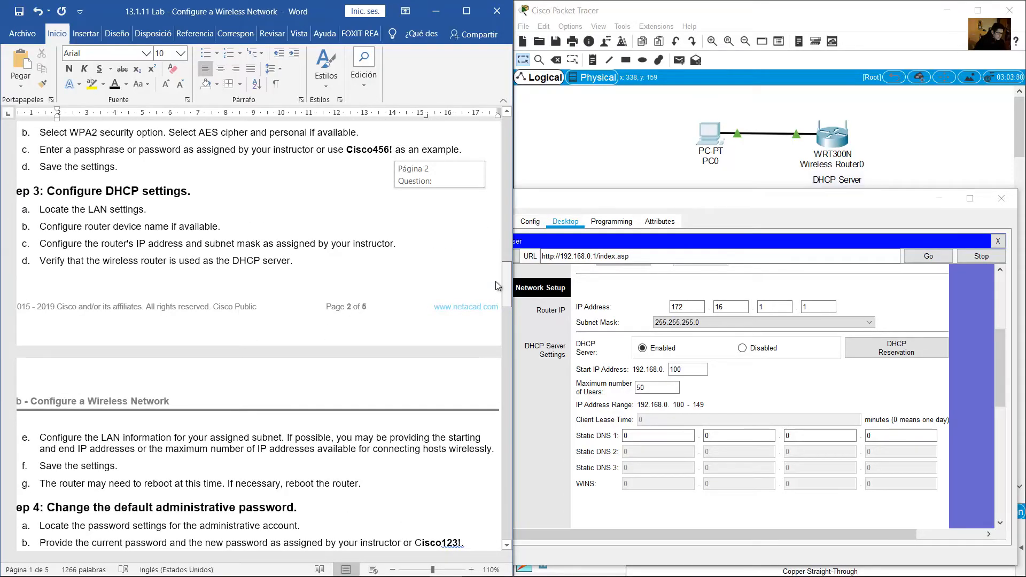
scroll(499, 285, "up", 2)
left_click(964, 325)
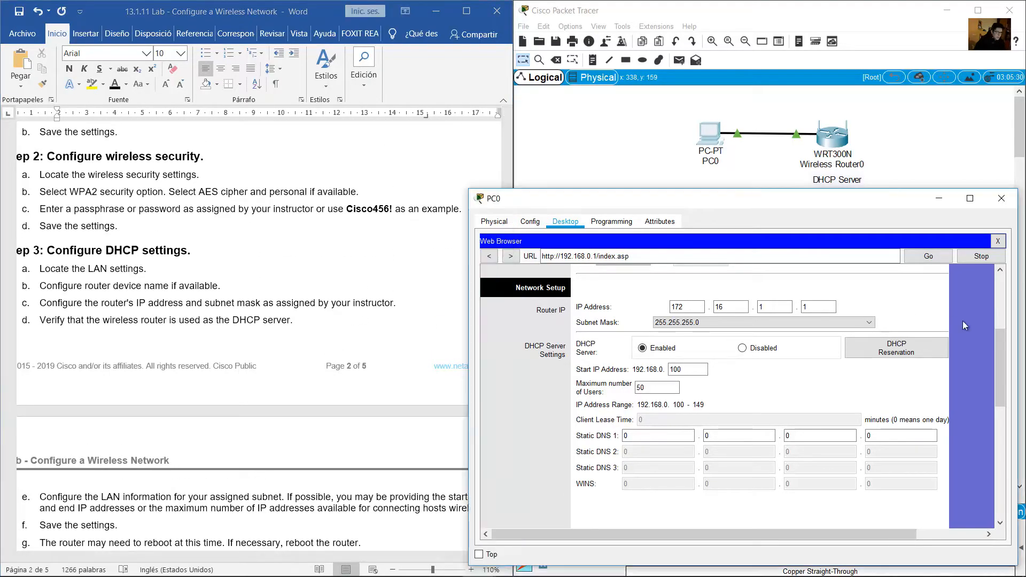
left_click_drag(999, 361, 1010, 495)
left_click(784, 509)
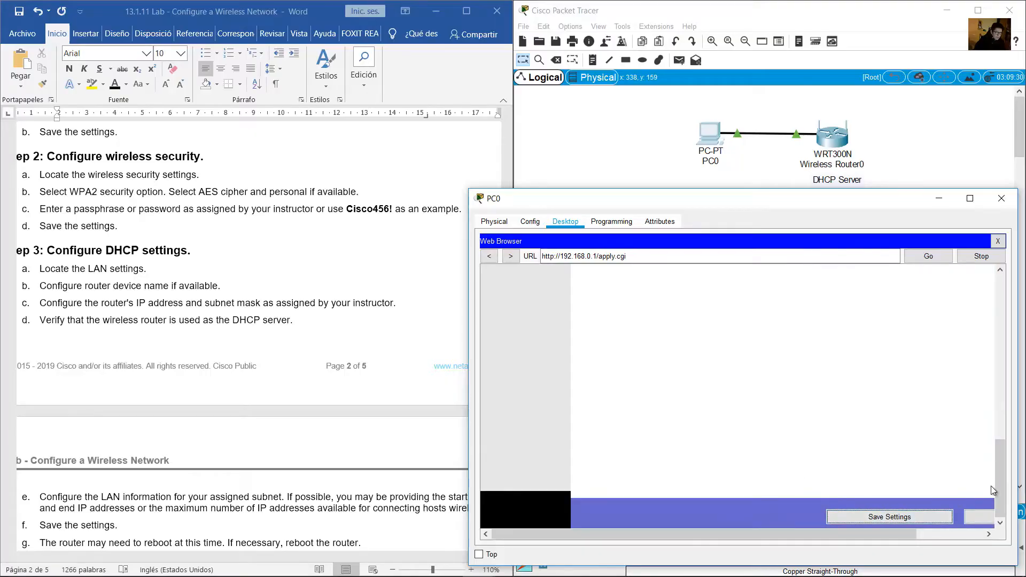
Note the Request Timeout message and select the old 192.168.0.1 address in the URL bar
left_click_drag(999, 460, 997, 378)
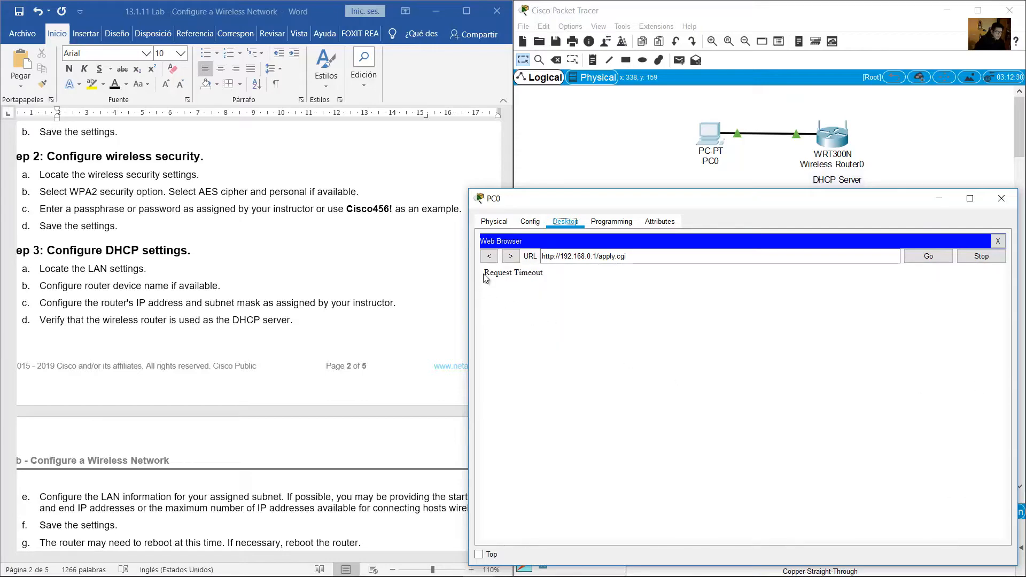
left_click_drag(490, 274, 599, 258)
left_click(529, 282)
left_click(588, 256)
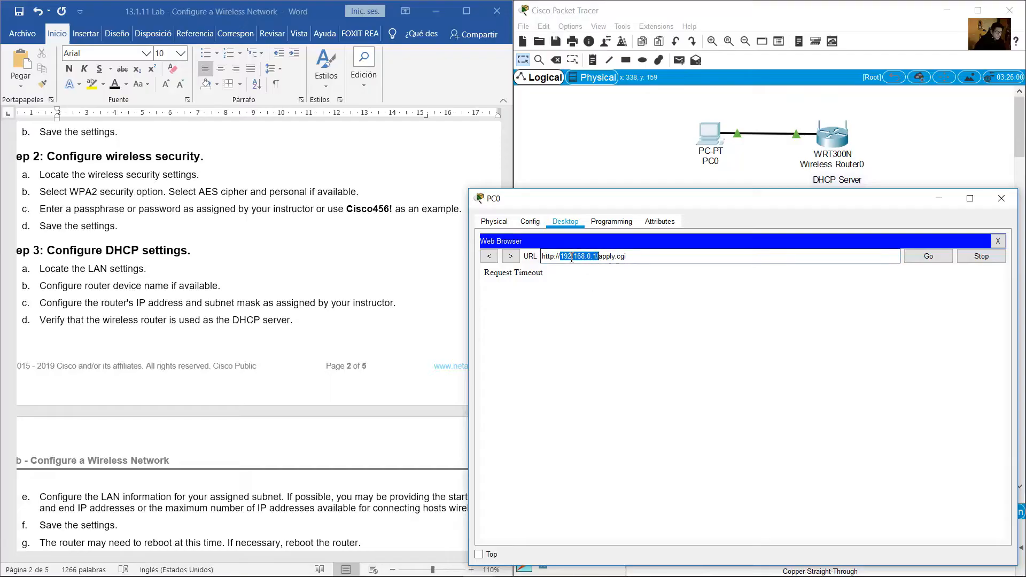
Close PC0's web browser, which timed out on 192.168.0.1/apply.cgi
left_click(615, 257)
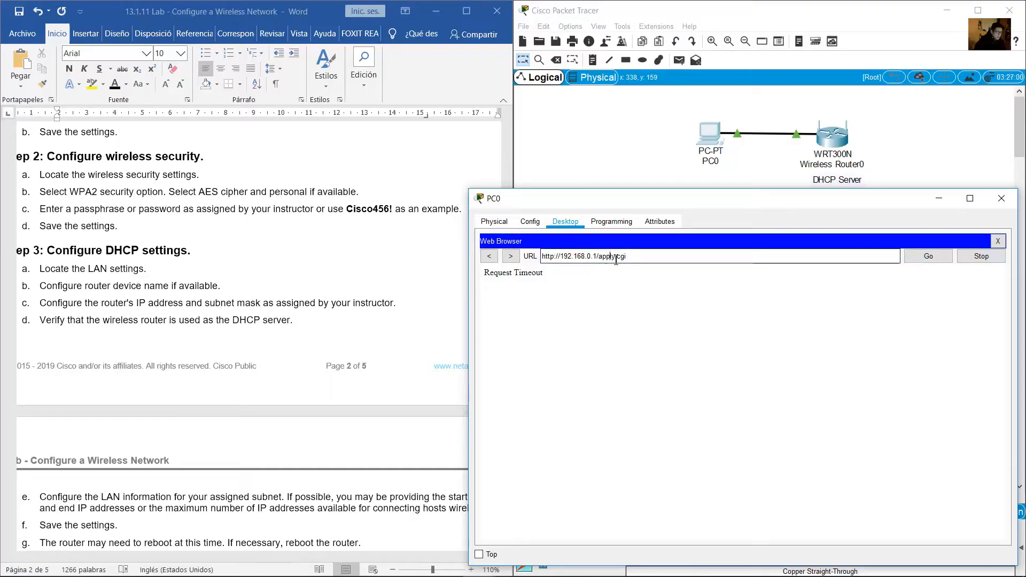
left_click_drag(562, 262, 855, 288)
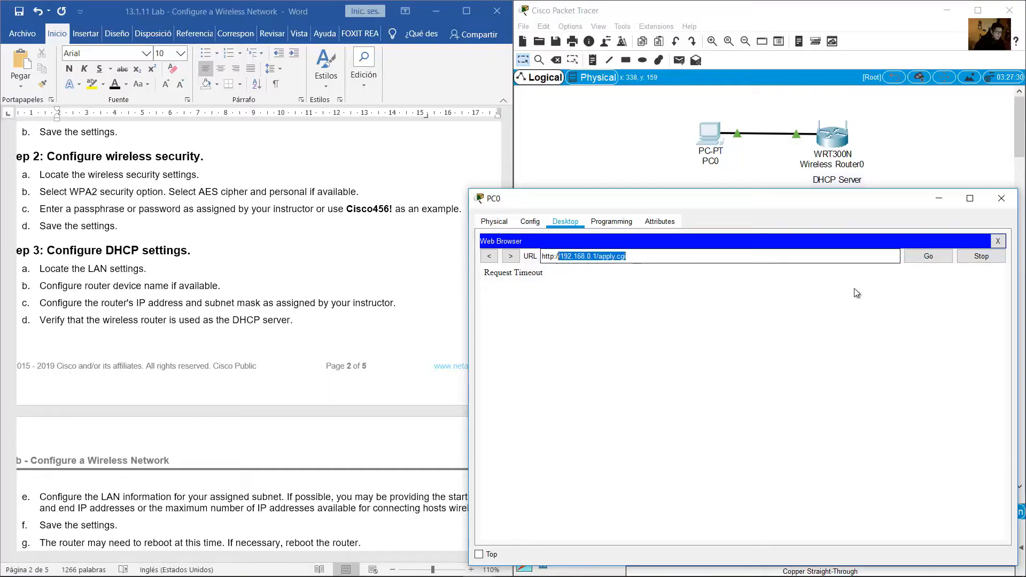
left_click(999, 242)
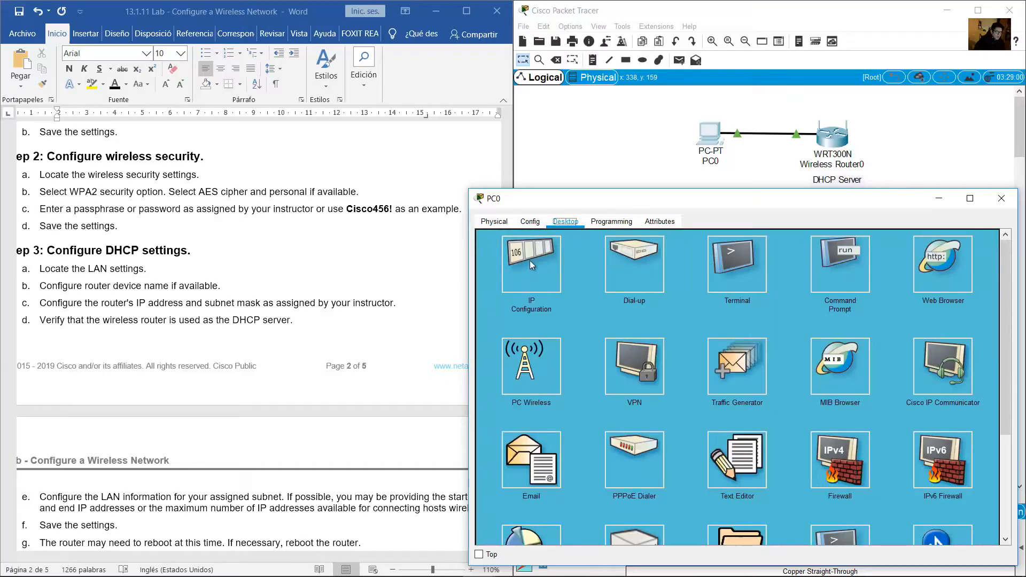
Rerun ipconfig /renew in PC0's Command Prompt to renew the DHCP lease
left_click(531, 261)
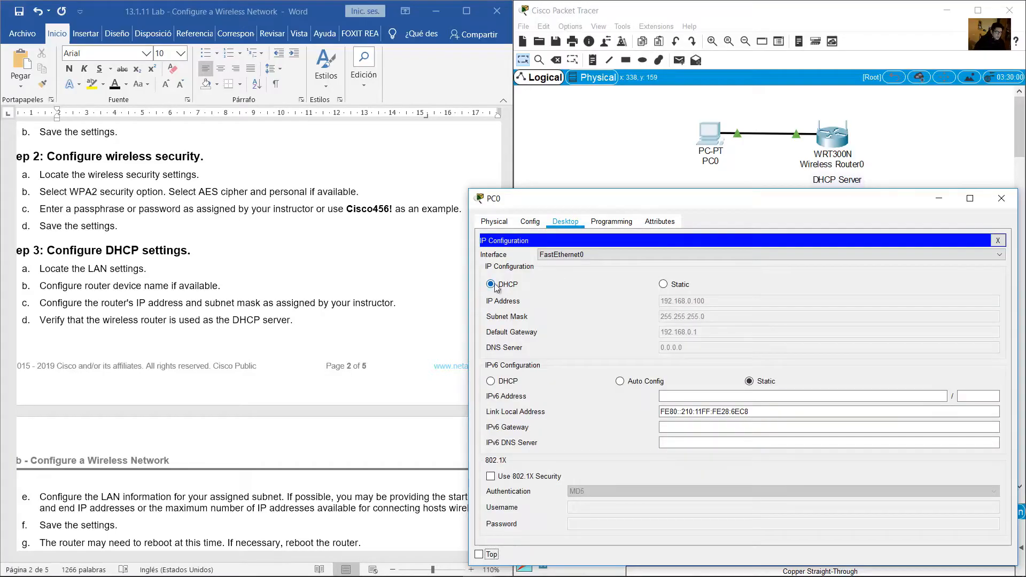
left_click(997, 241)
left_click(835, 273)
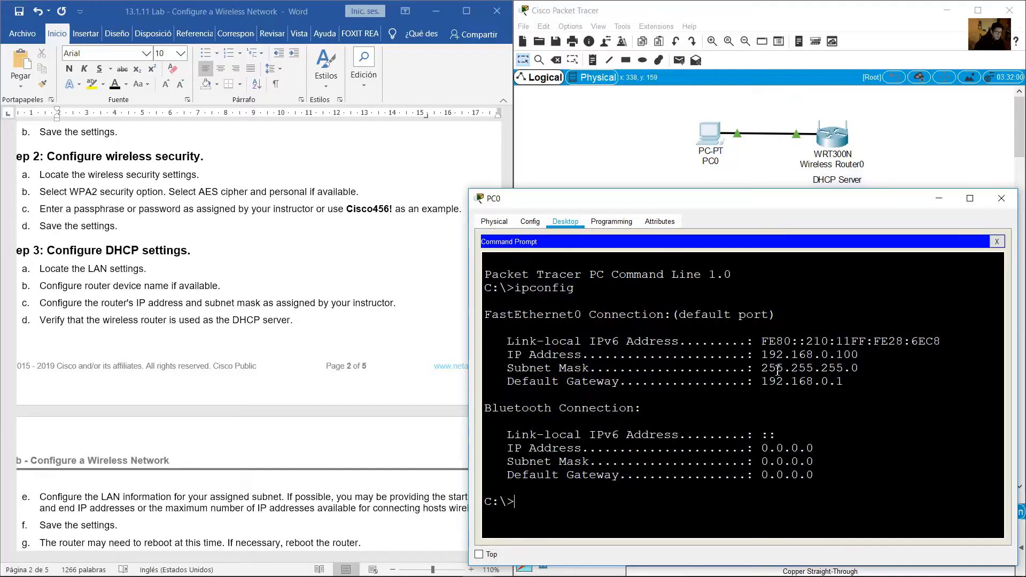
key("Up")
key("Return")
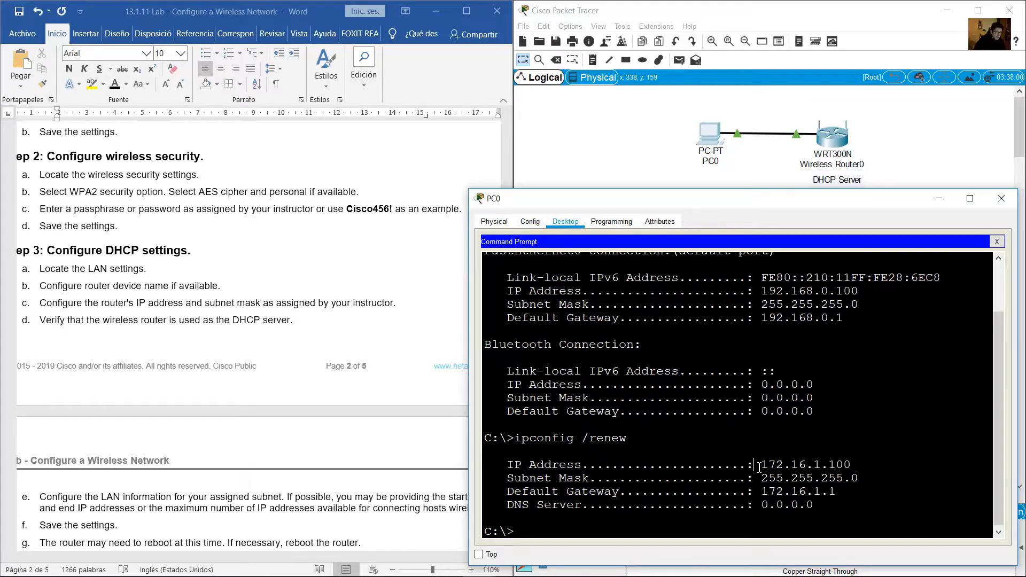
Verify the renewed address 172.16.1.100 and default gateway 172.16.1.1 in the output
left_click_drag(759, 467, 859, 465)
left_click_drag(762, 465, 834, 503)
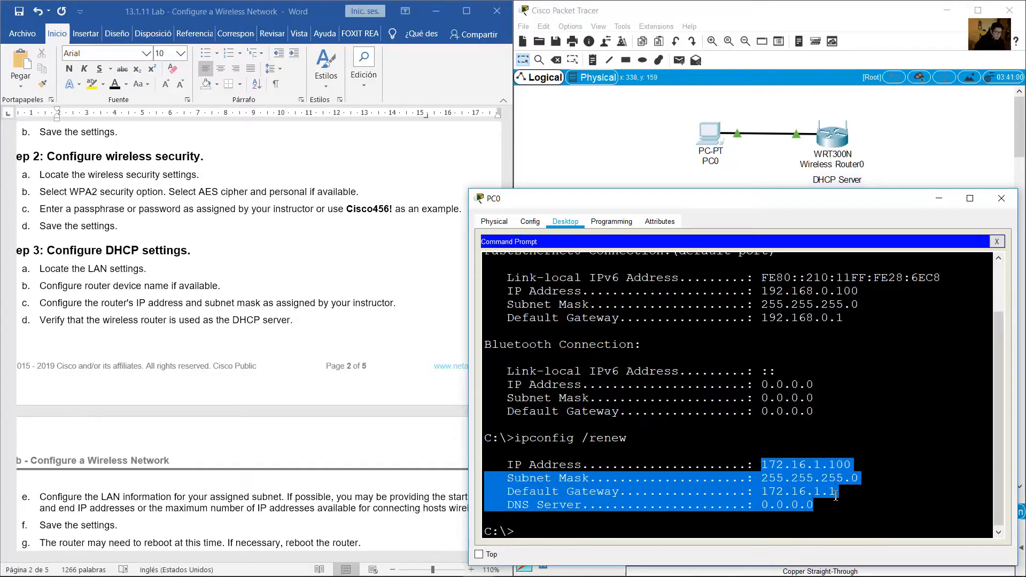
left_click(835, 494)
left_click_drag(764, 492, 840, 493)
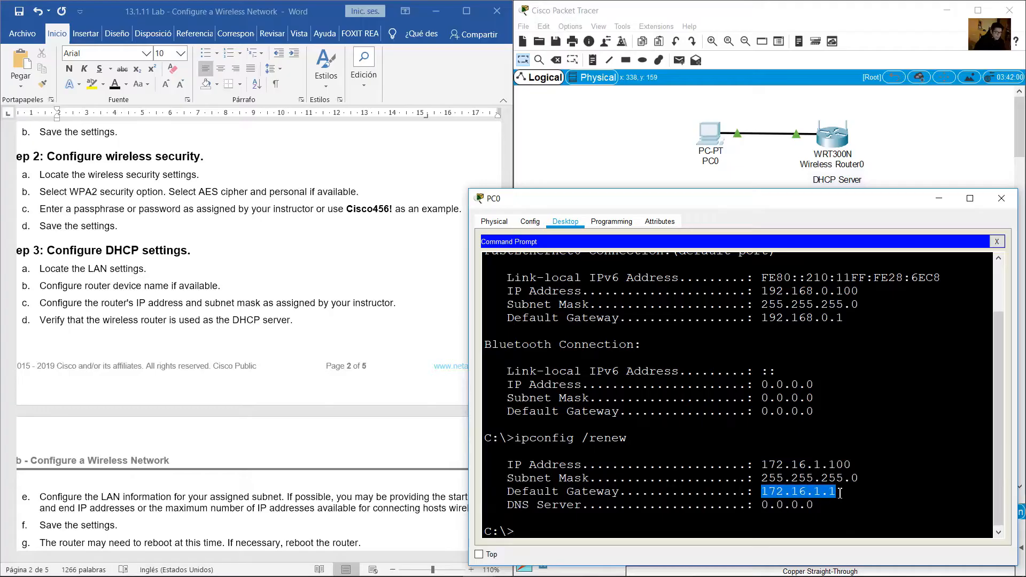
left_click_drag(520, 491, 838, 491)
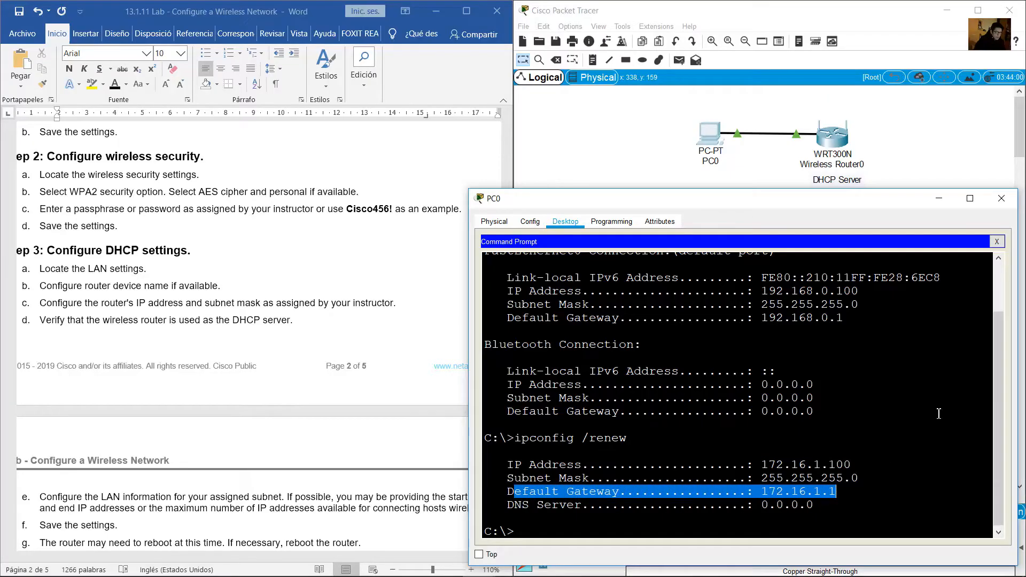
left_click(999, 243)
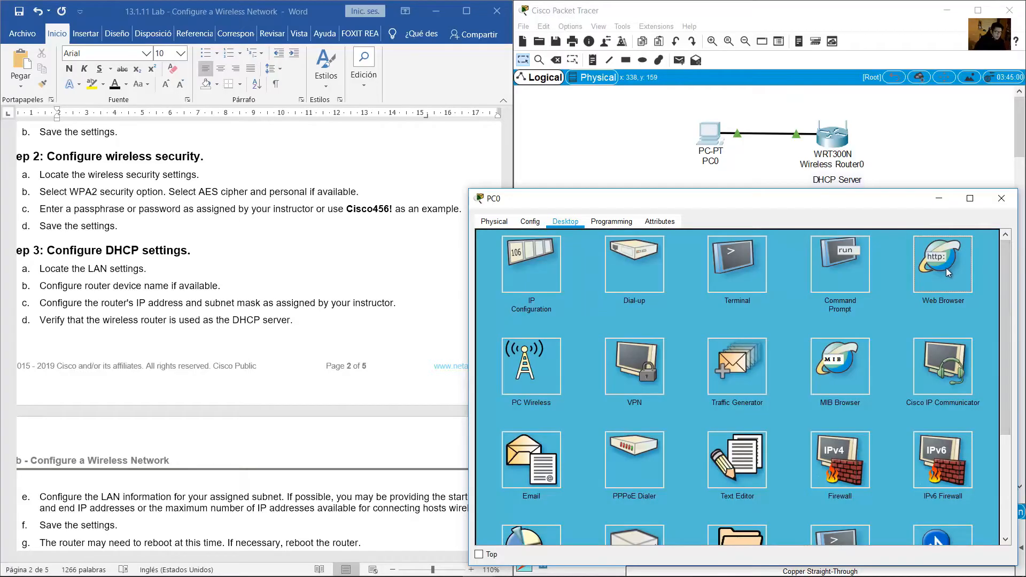
left_click(946, 268)
left_click(705, 255)
type("1")
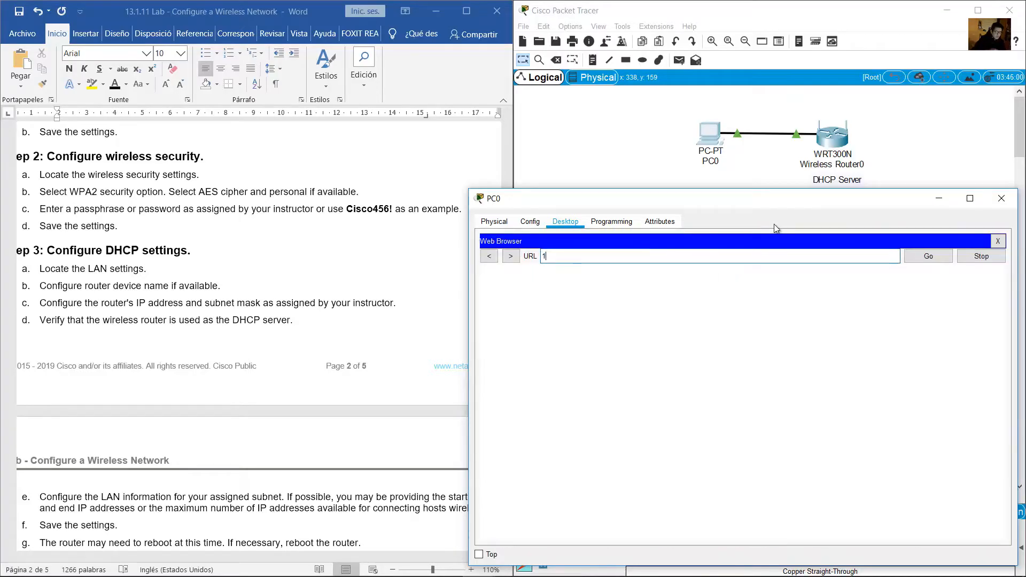
type("72.16.1.1")
left_click(911, 256)
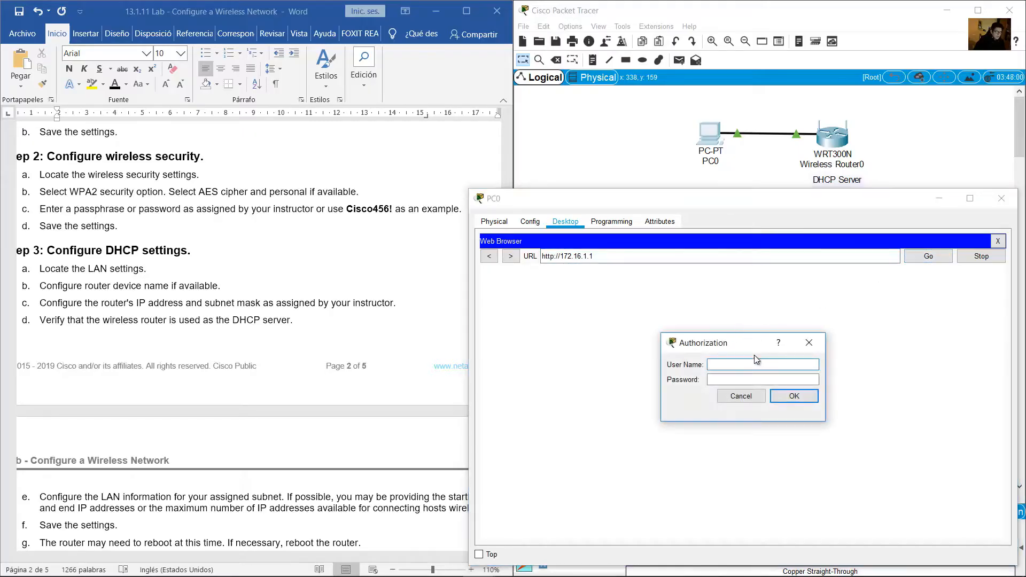
Log in to the router with the administrator credentials from the topology note
left_click(862, 156)
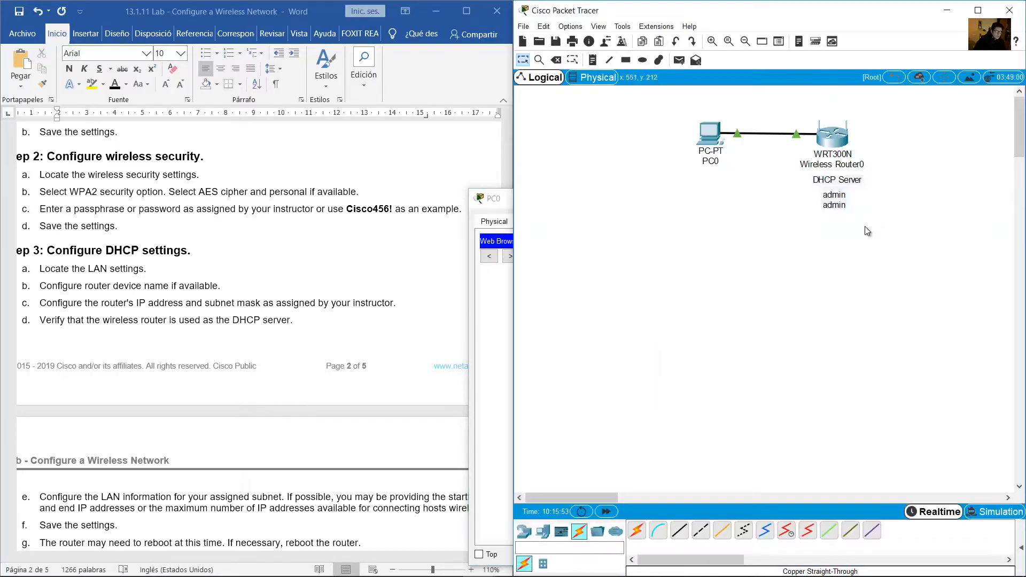
left_click(484, 326)
left_click(720, 365)
type("admin")
key("Tab")
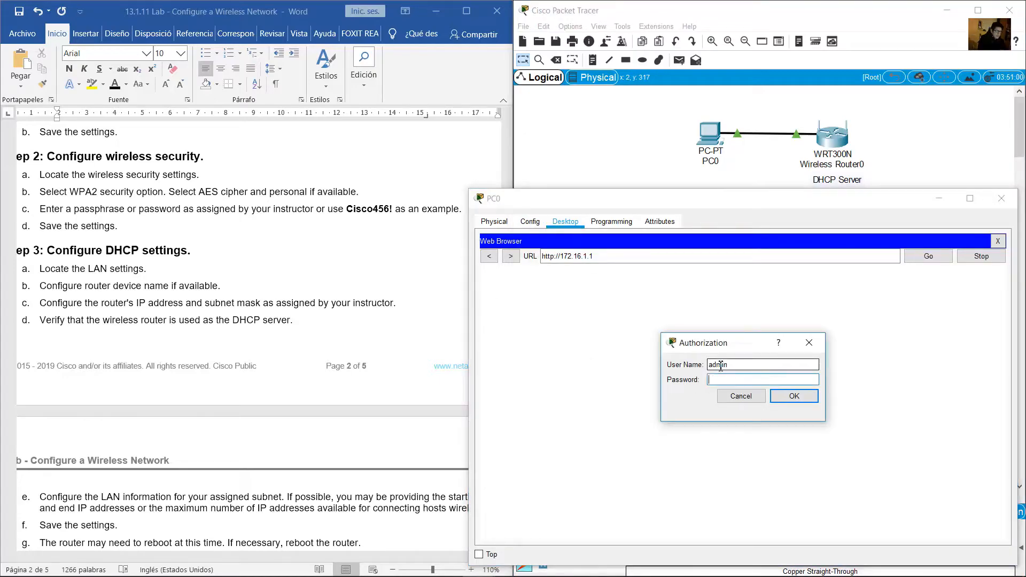
type("admin")
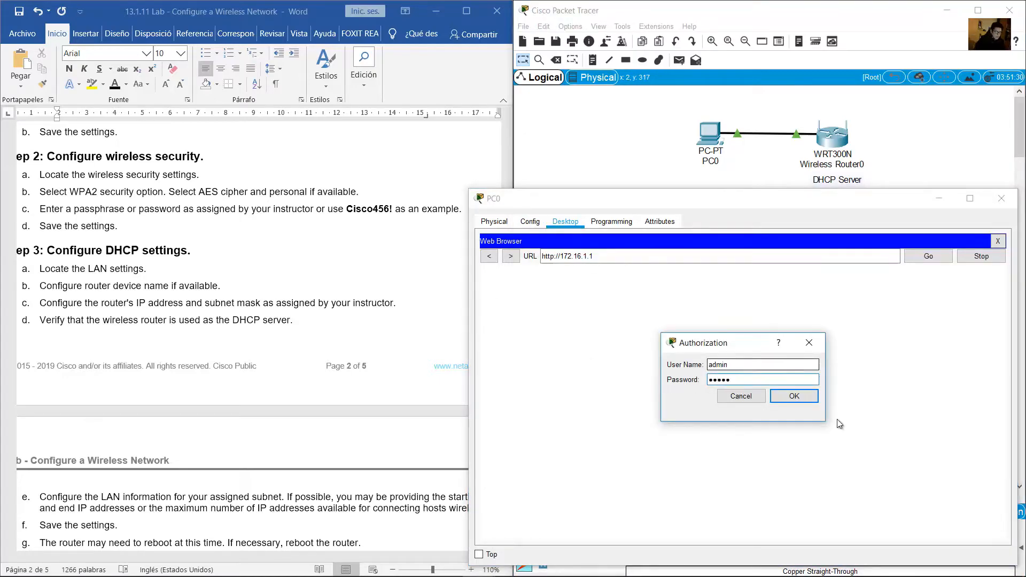
left_click(805, 396)
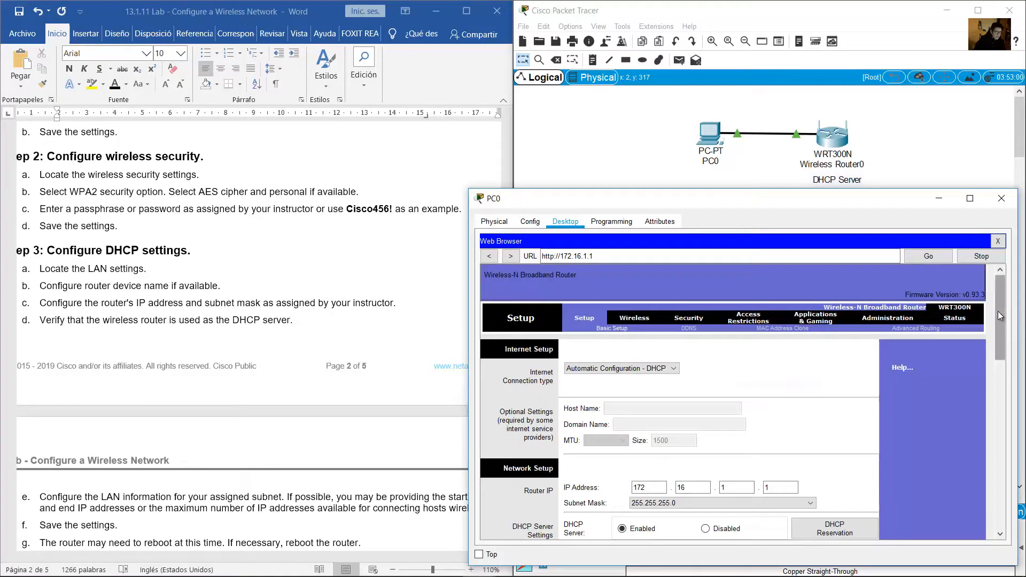
left_click_drag(999, 311, 941, 377)
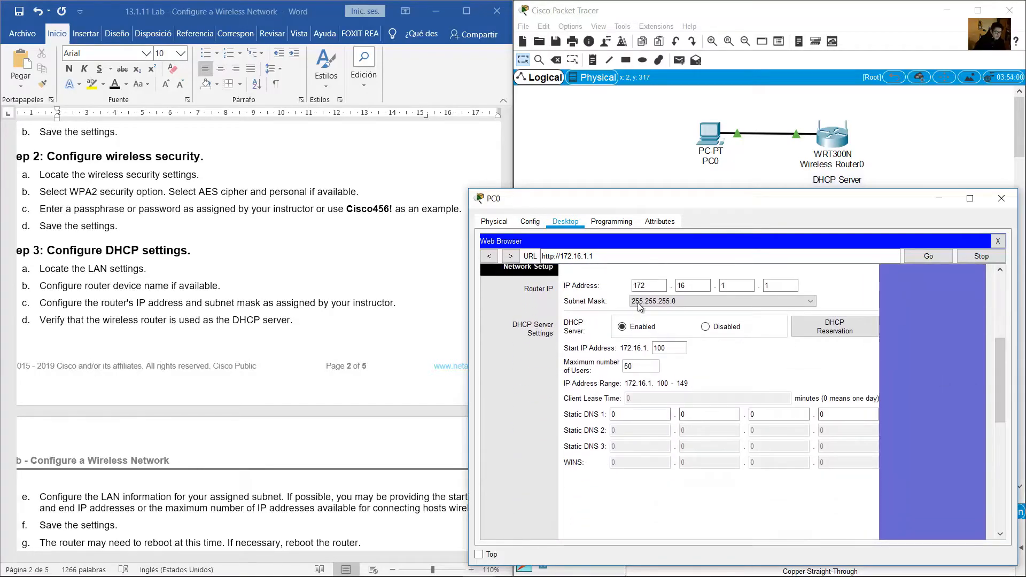
left_click_drag(649, 287, 630, 288)
left_click(695, 285)
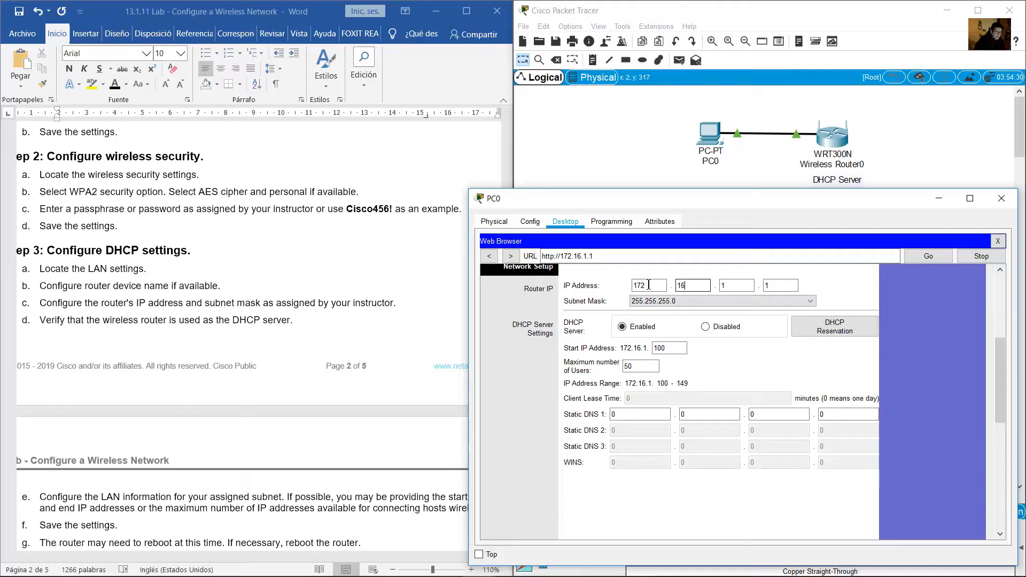
left_click(765, 286)
left_click(774, 361)
double_click(658, 349)
double_click(627, 369)
left_click(563, 330)
left_click(377, 311)
scroll(377, 312, "down", 1)
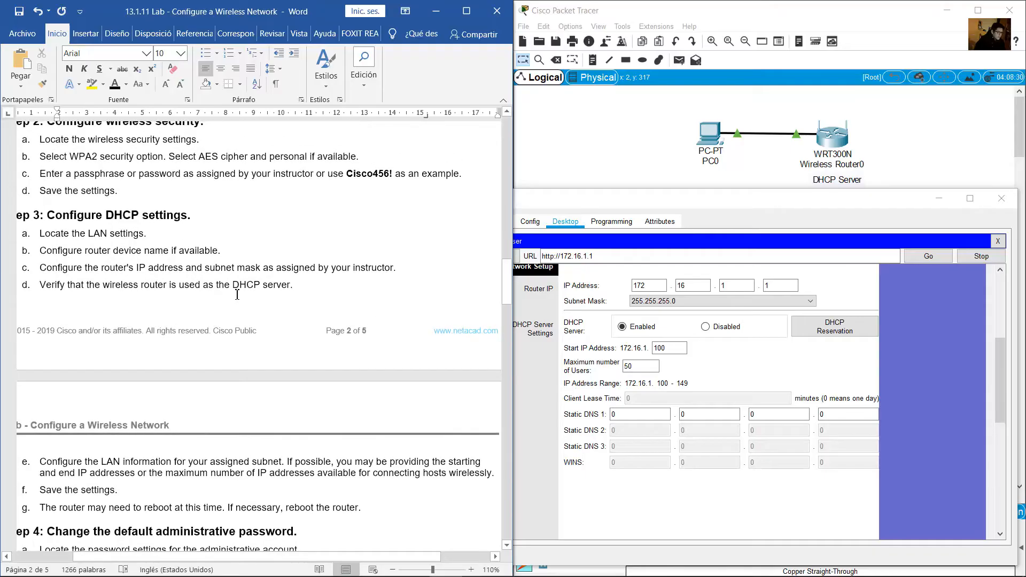
left_click_drag(49, 291, 69, 294)
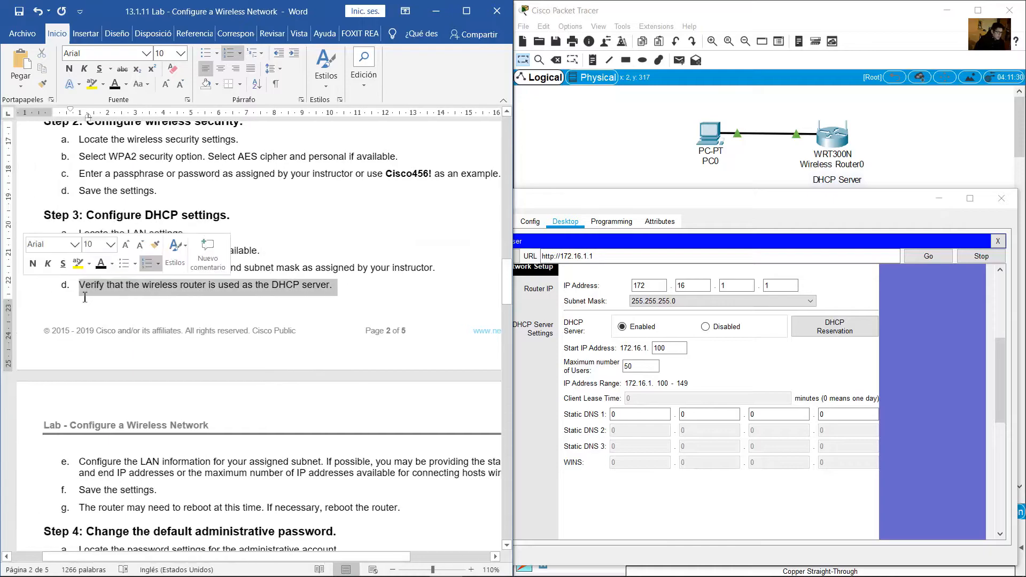
scroll(299, 347, "down", 2)
left_click_drag(262, 555, 298, 554)
scroll(244, 452, "down", 3)
scroll(244, 453, "down", 3)
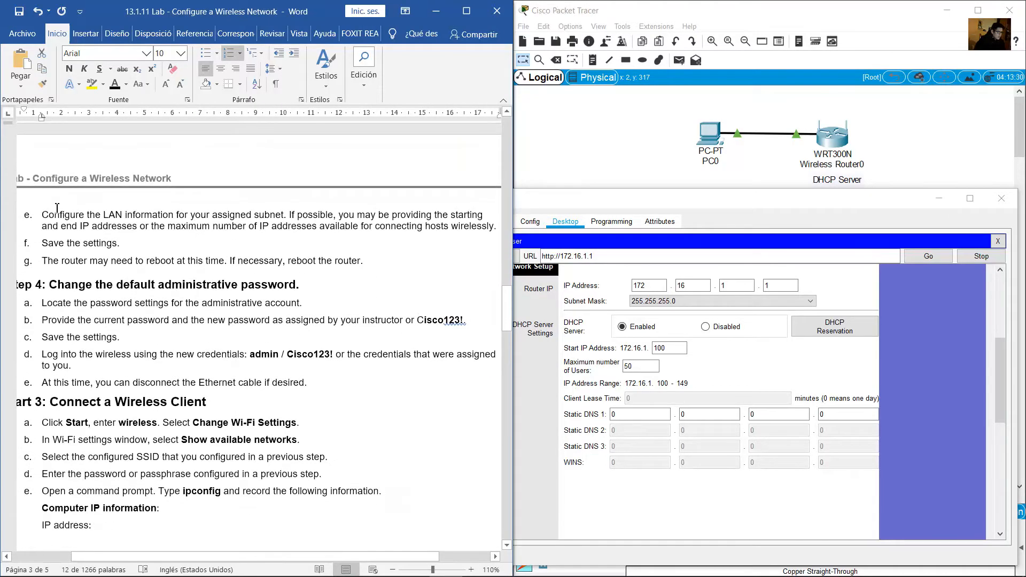
left_click_drag(78, 215, 488, 227)
left_click(380, 226)
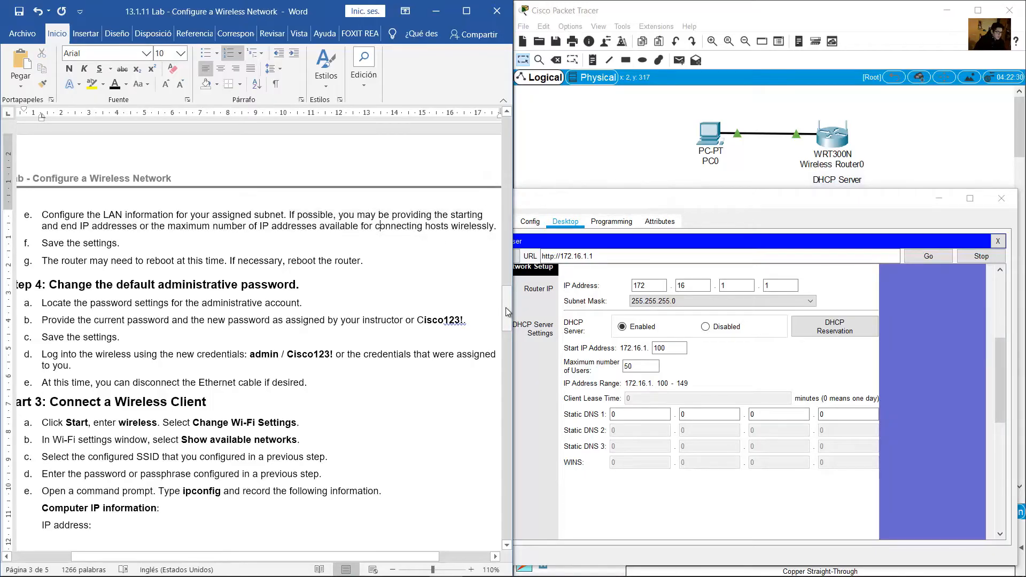
left_click_drag(506, 310, 506, 302)
left_click_drag(62, 288, 376, 309)
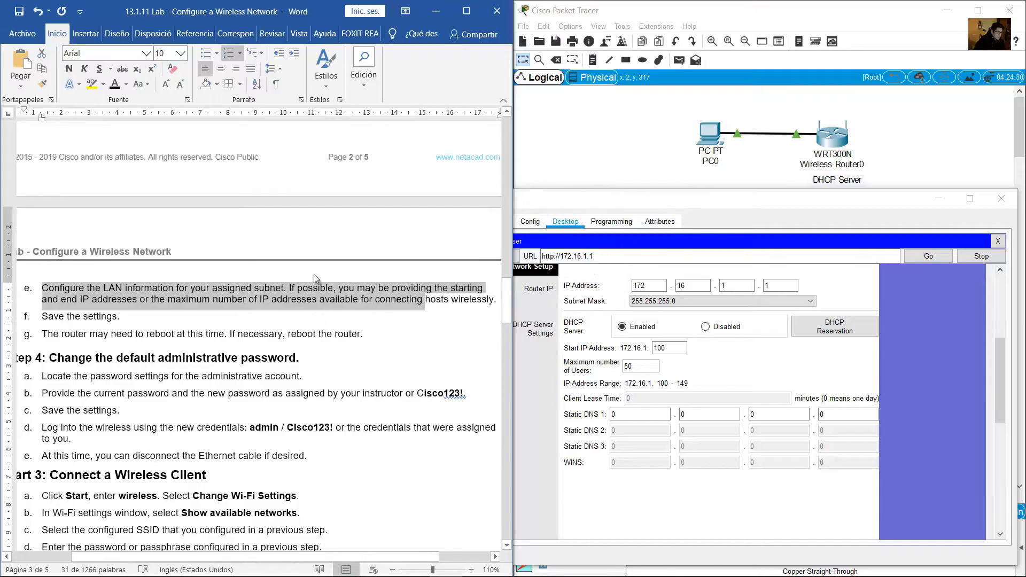
left_click_drag(505, 310, 497, 184)
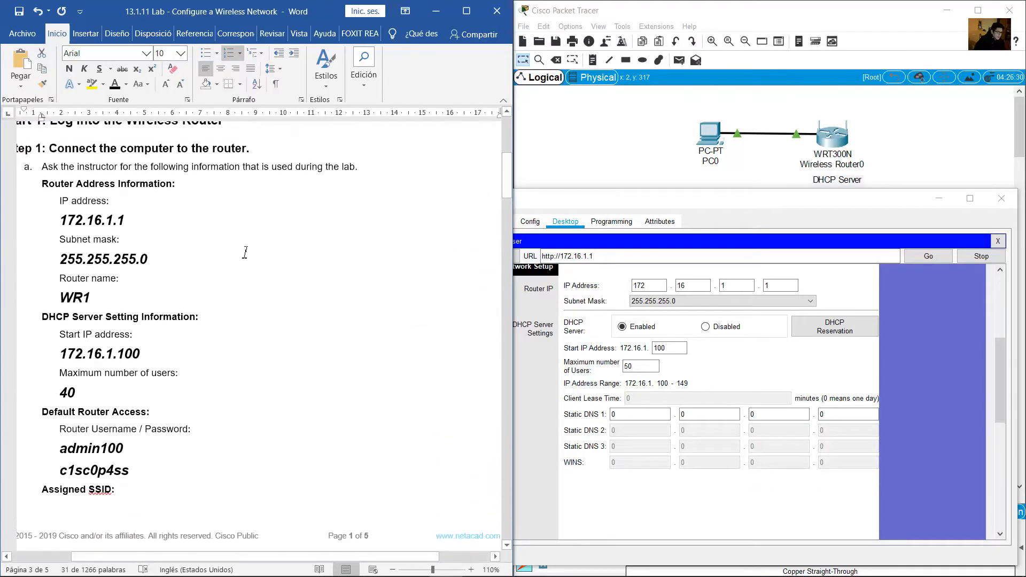
left_click_drag(43, 317, 85, 394)
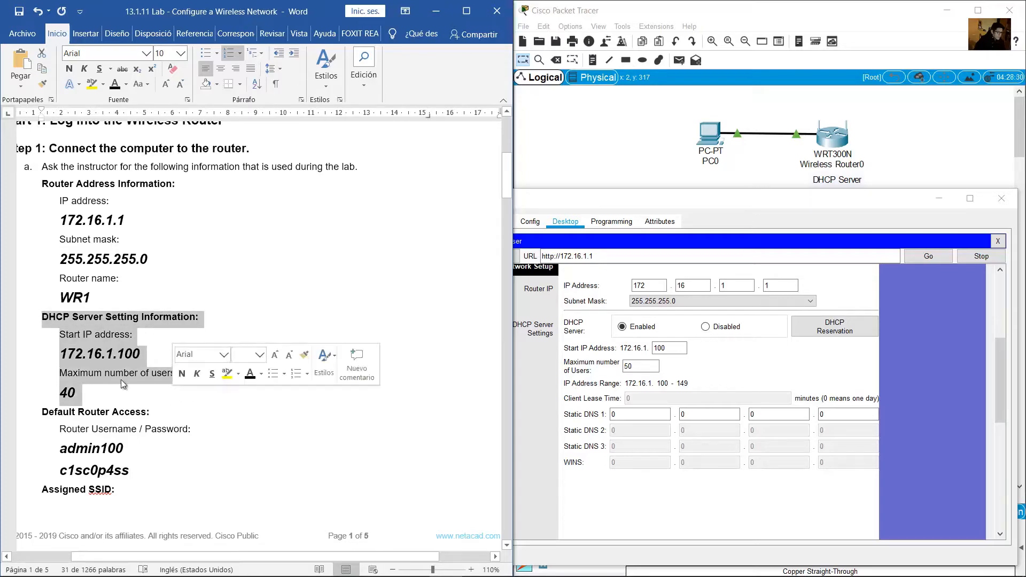
left_click(60, 336)
left_click_drag(66, 359, 148, 357)
Change the router's maximum number of DHCP users from 50 to 40
left_click(672, 349)
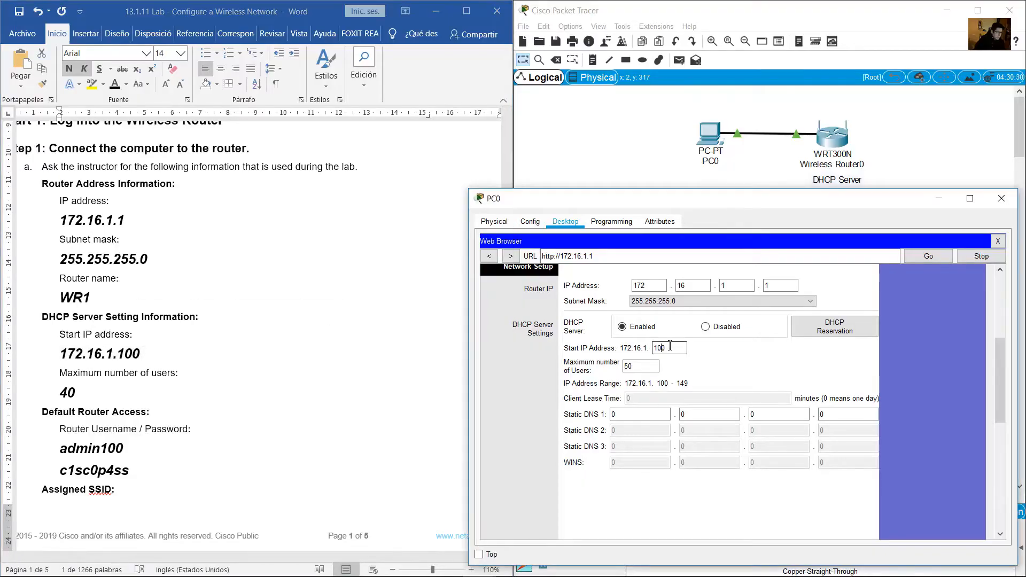
left_click_drag(670, 352, 642, 357)
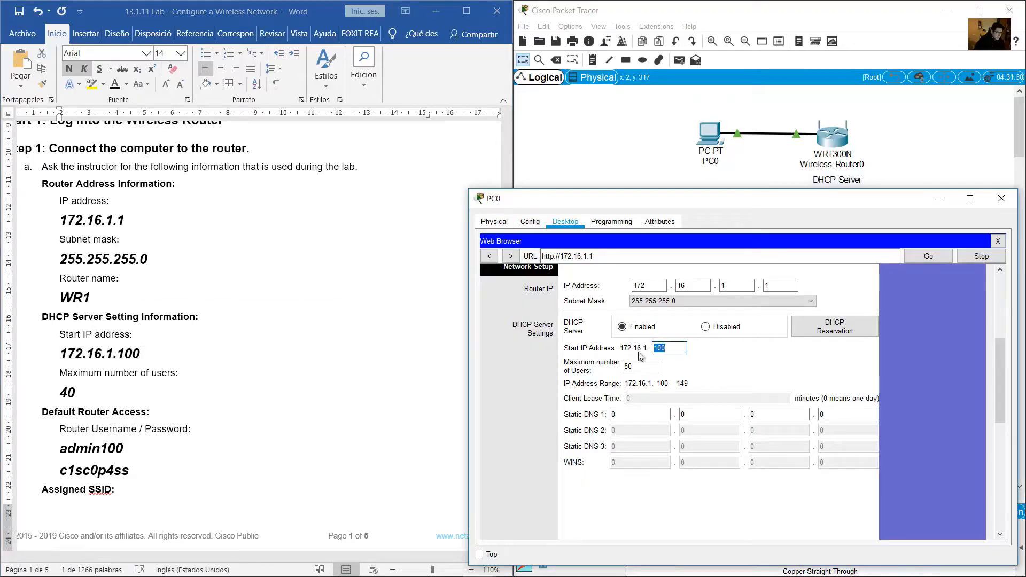
left_click(74, 369)
double_click(63, 394)
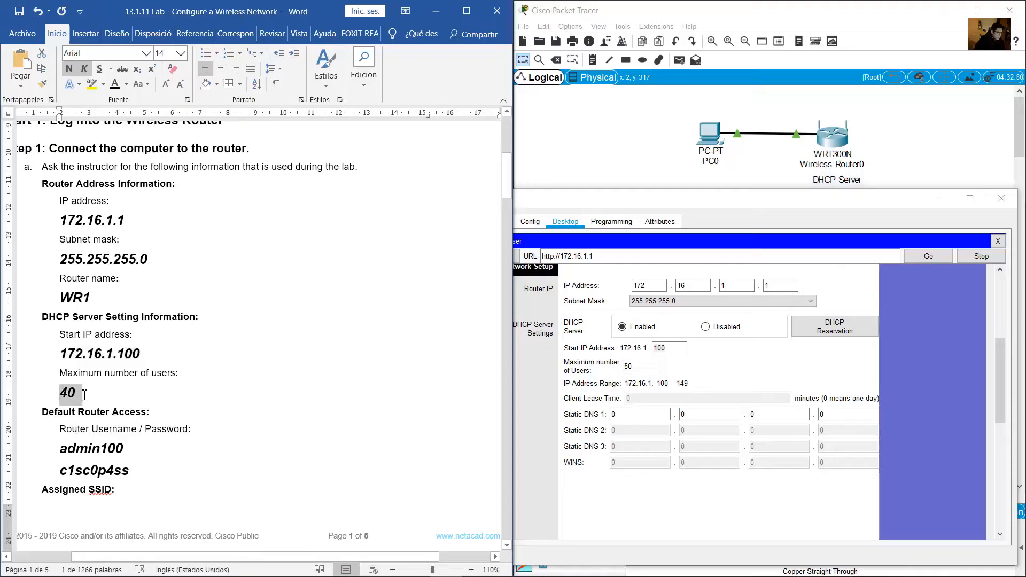
left_click(633, 367)
left_click_drag(634, 368, 612, 371)
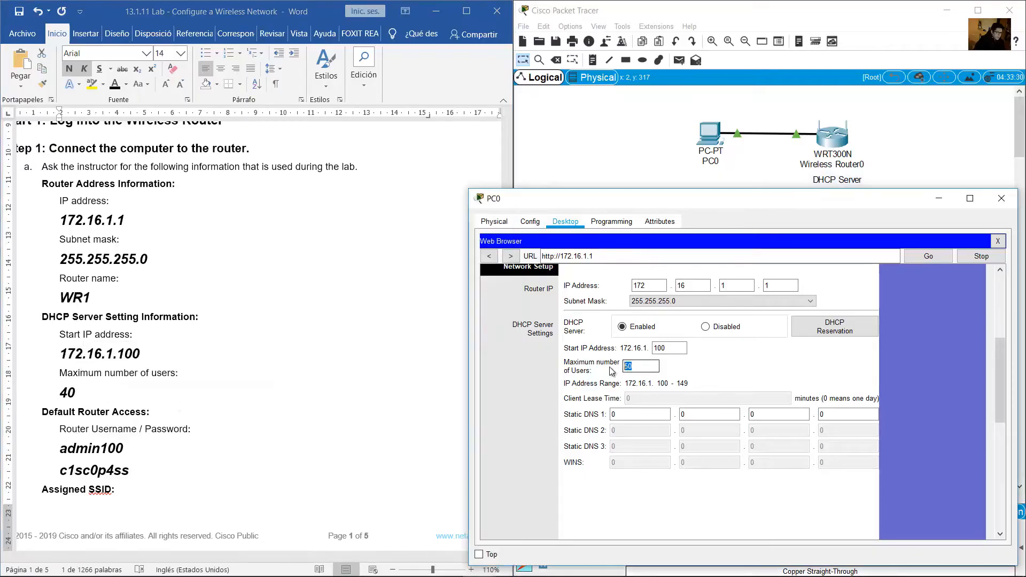
type("40")
Save the router's LAN and DHCP settings, as the handout instructs
left_click(332, 374)
scroll(334, 374, "down", 3)
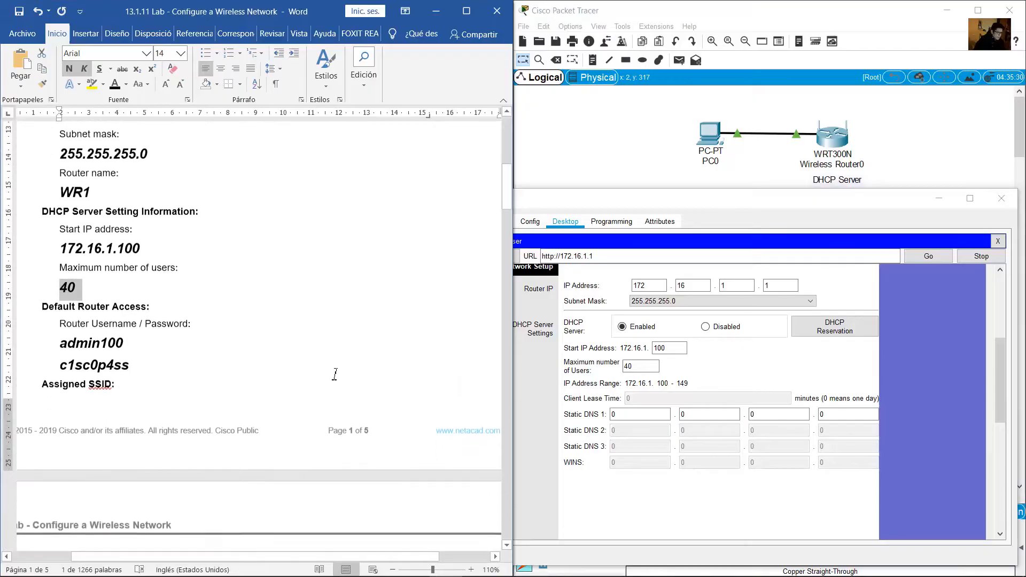
left_click_drag(506, 194, 500, 299)
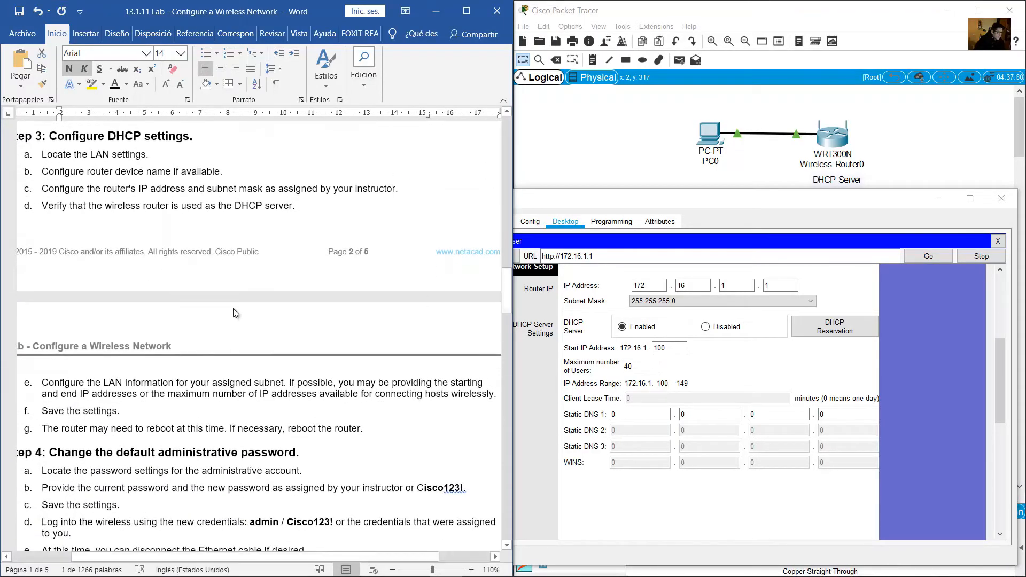
left_click_drag(50, 416, 117, 416)
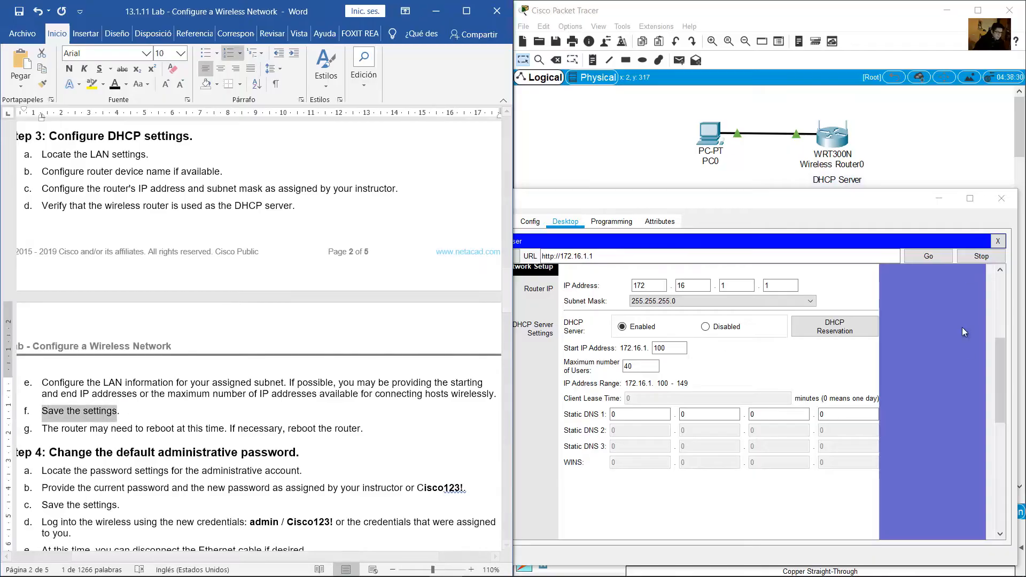
left_click_drag(995, 357, 990, 466)
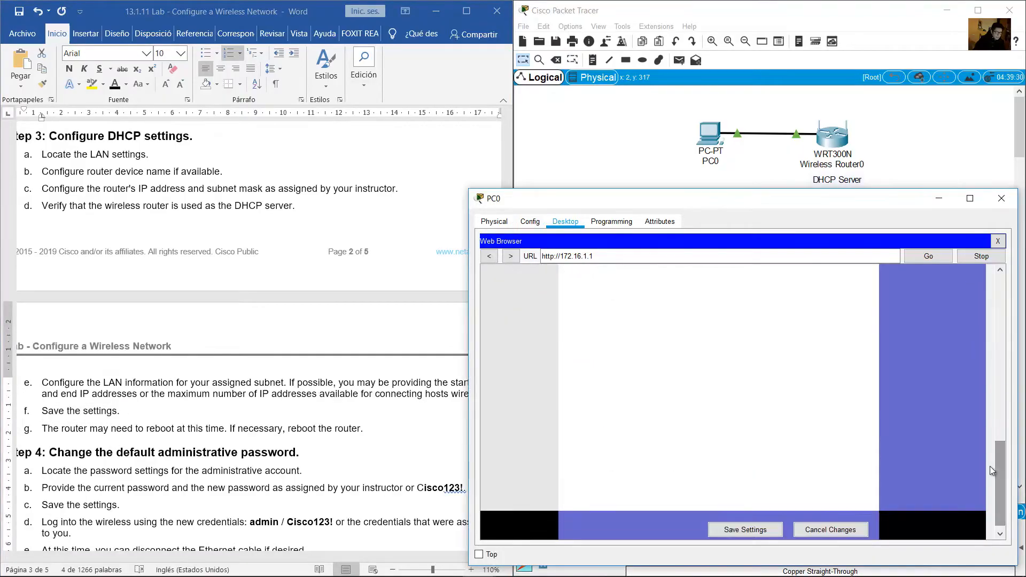
left_click(731, 530)
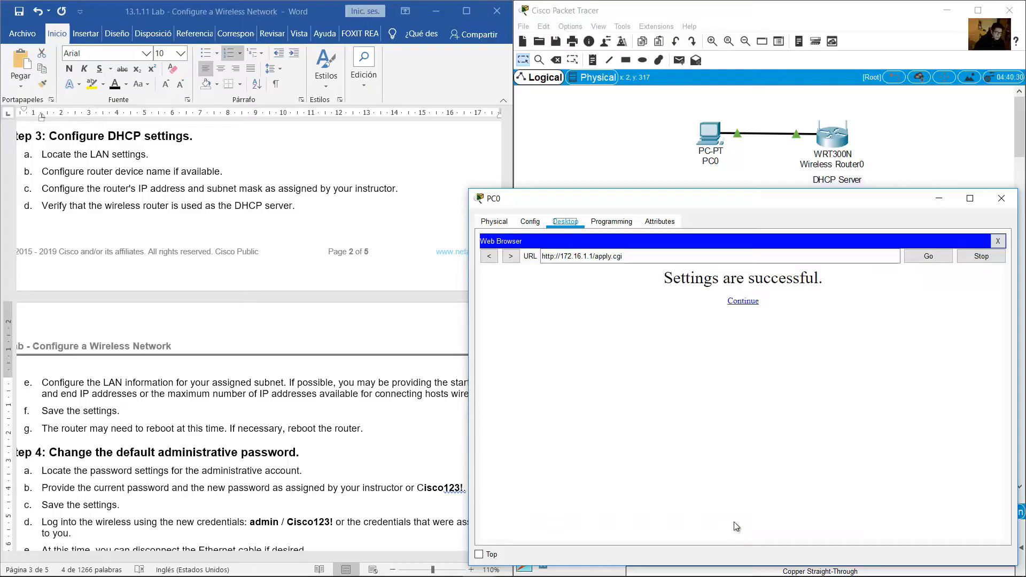
Continue to the router setup page and review the handout's note about rebooting the router
left_click(741, 301)
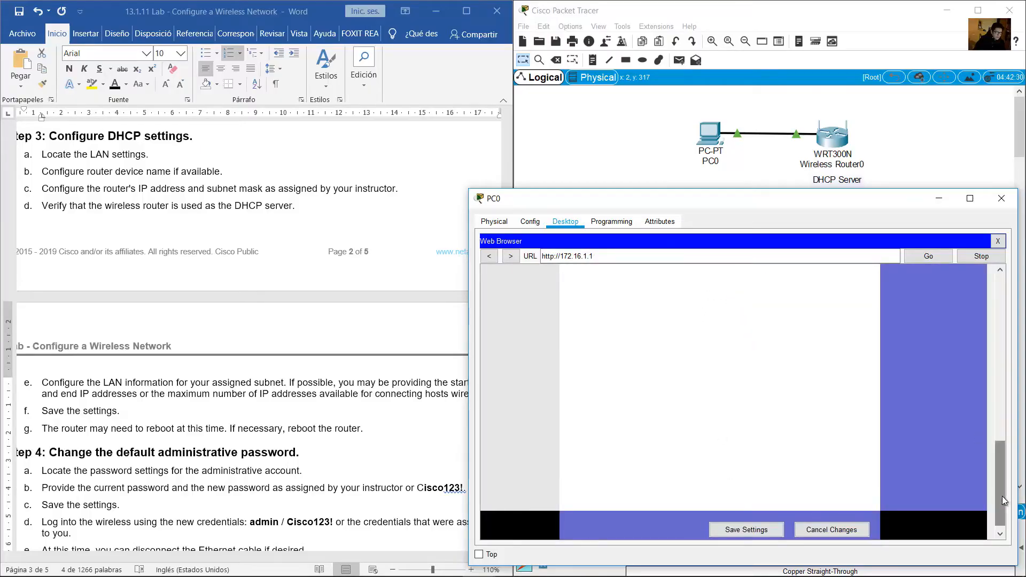
left_click_drag(1002, 496, 997, 382)
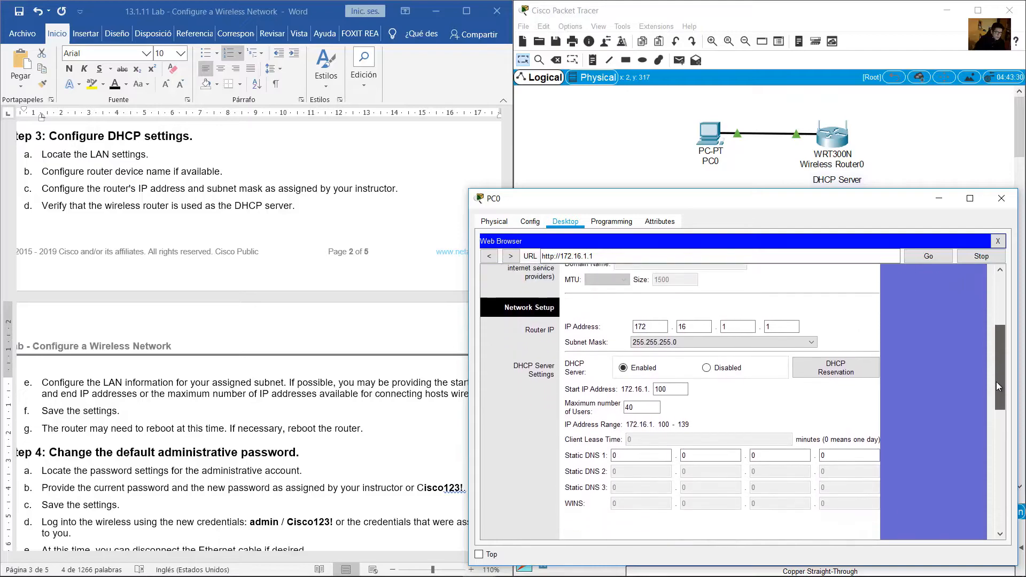
left_click(185, 233)
scroll(182, 229, "down", 6)
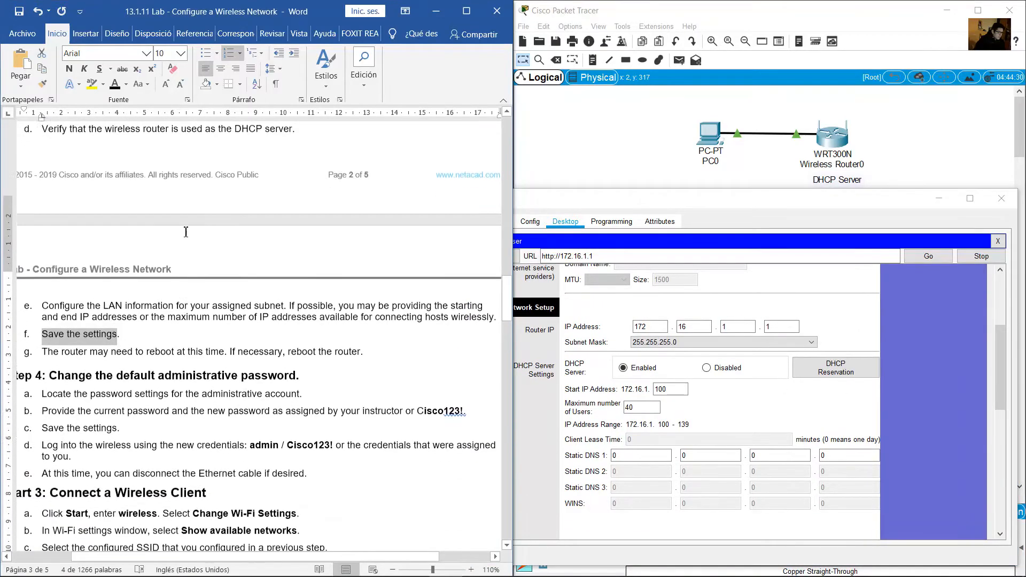
left_click_drag(46, 217, 213, 220)
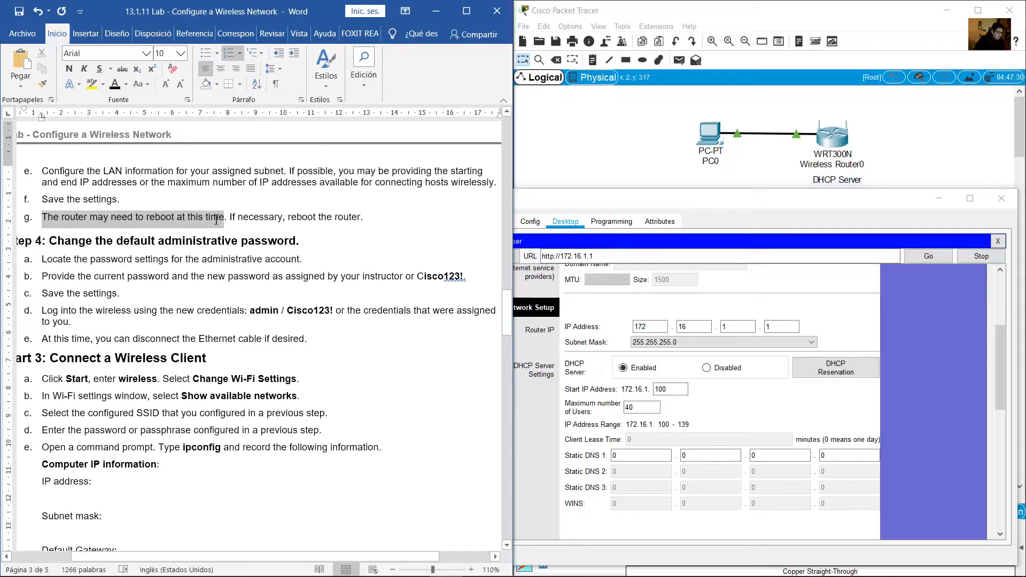
left_click_drag(216, 220, 358, 216)
left_click(782, 338)
scroll(764, 402, "down", 1)
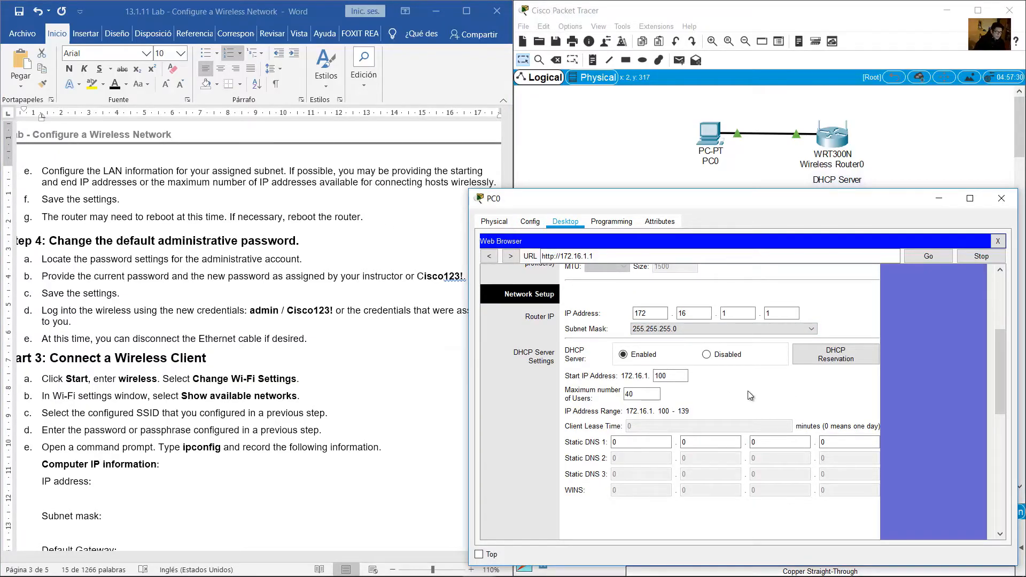
left_click_drag(1001, 379, 1001, 373)
Read the handout's 'Change the default administrative password' step
left_click(290, 202)
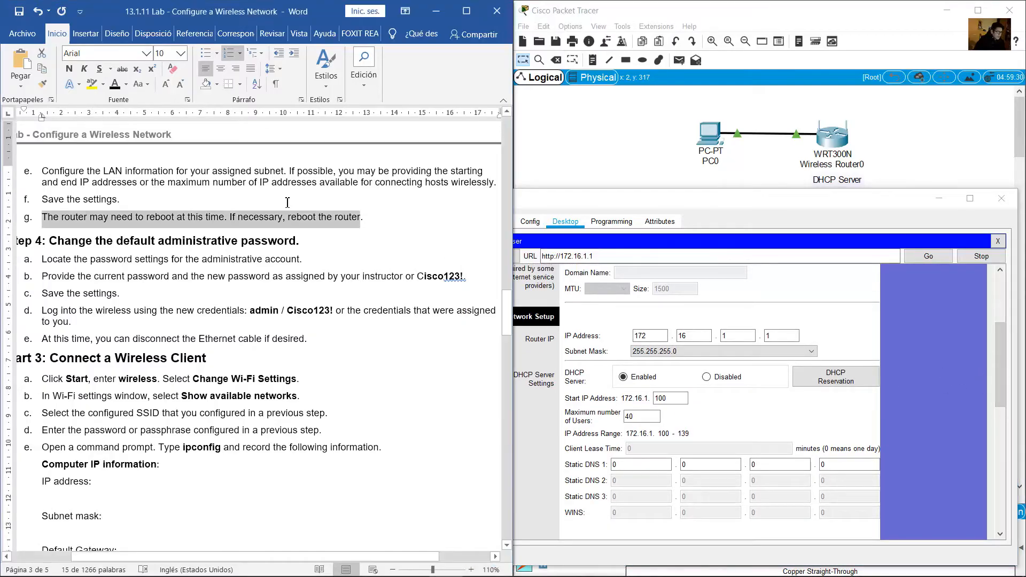
scroll(281, 210, "down", 3)
left_click_drag(69, 172, 296, 171)
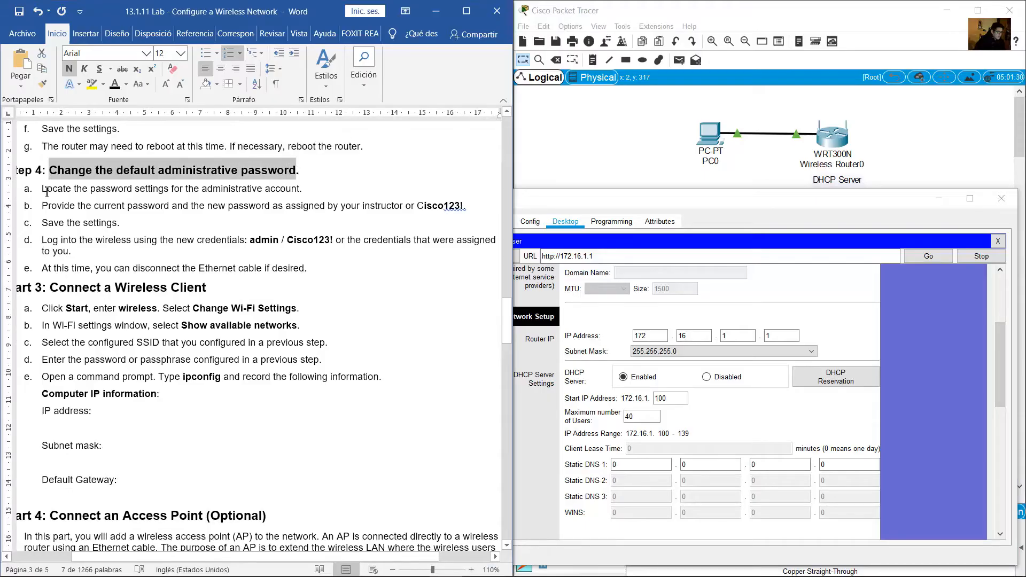
left_click_drag(45, 189, 301, 193)
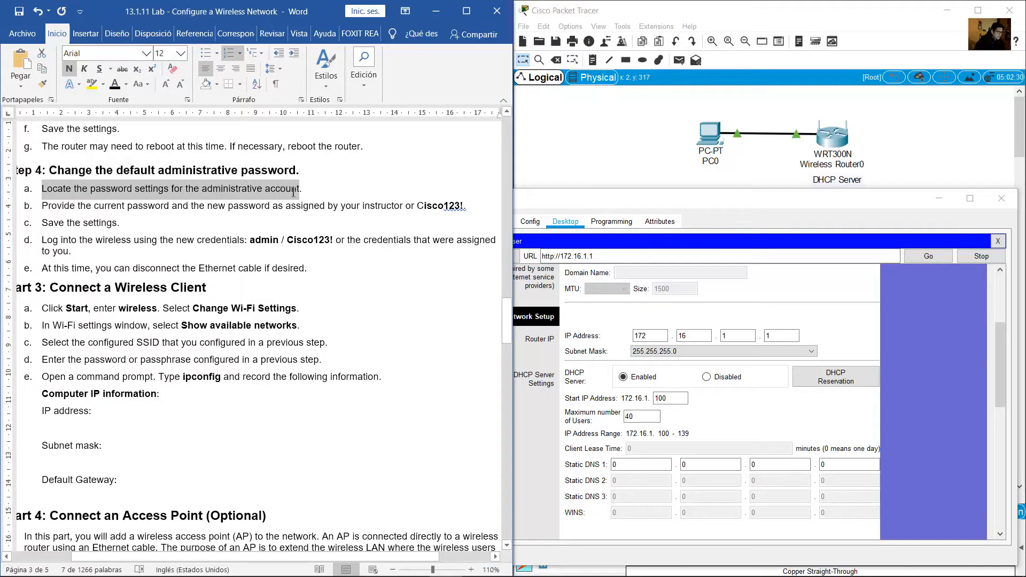
left_click_drag(994, 346, 993, 283)
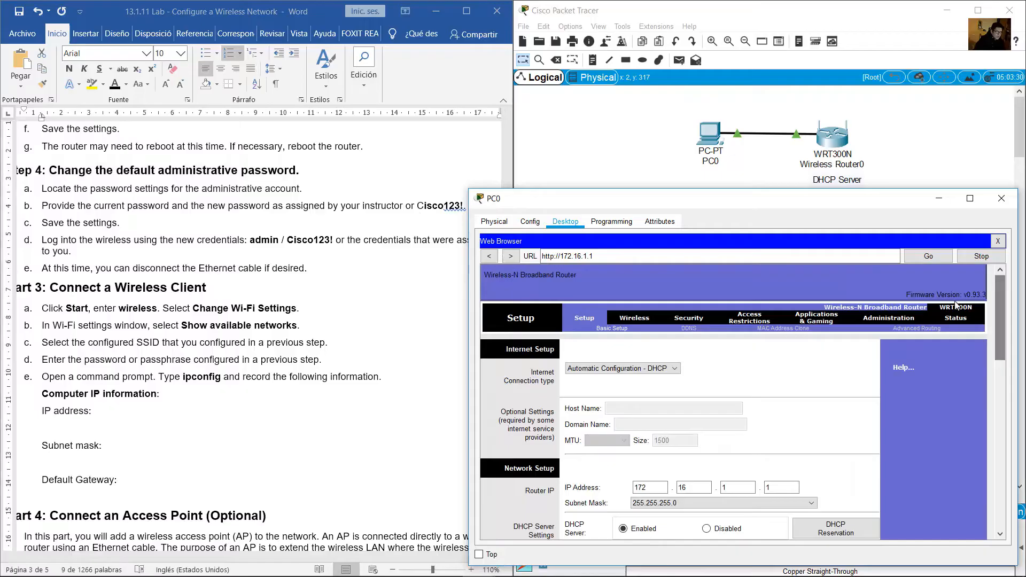
Open the router's Administration page and find the assigned router username and password on page 1 of the handout
left_click(894, 319)
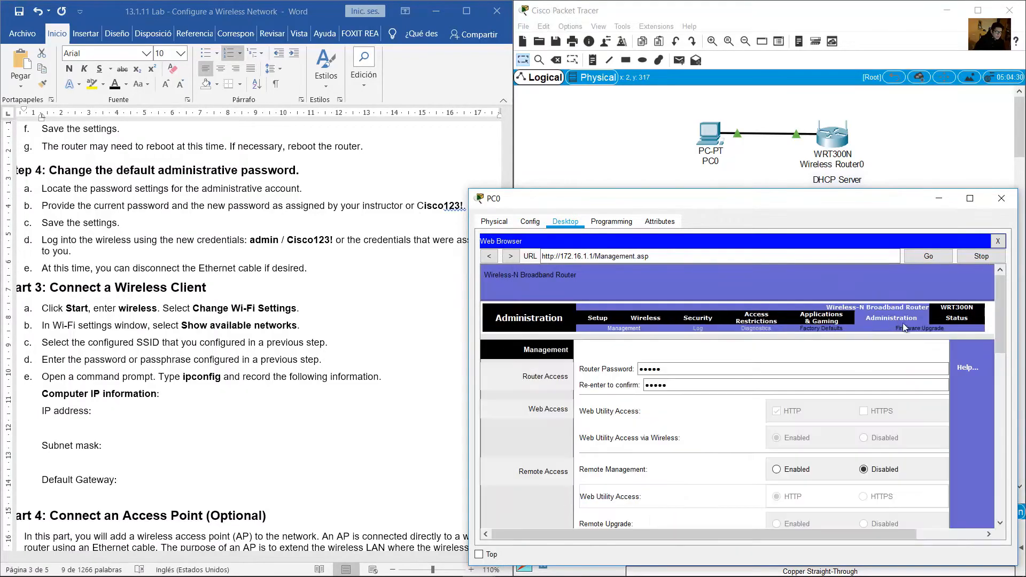
key("alt+Tab")
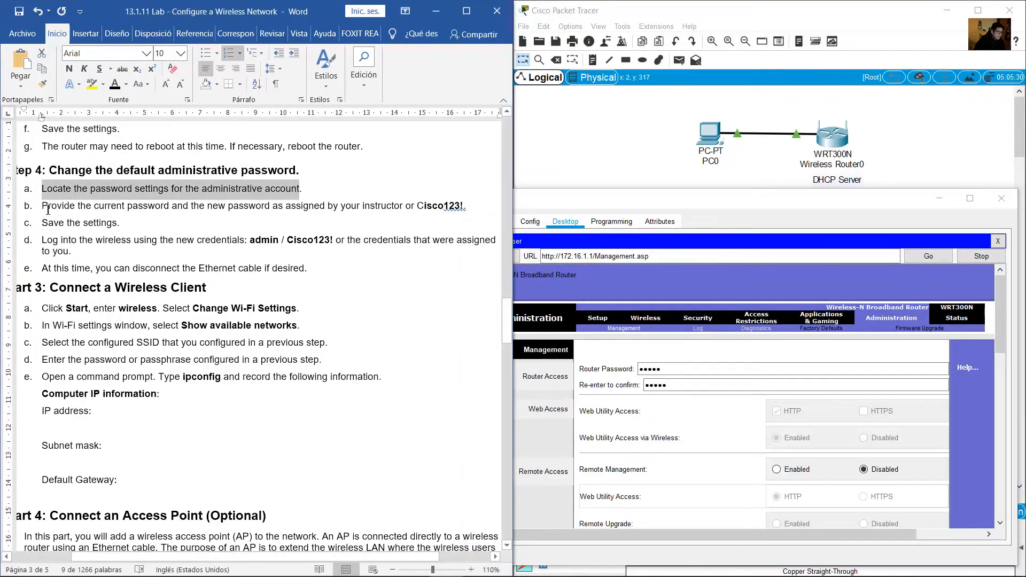
left_click_drag(48, 209, 402, 205)
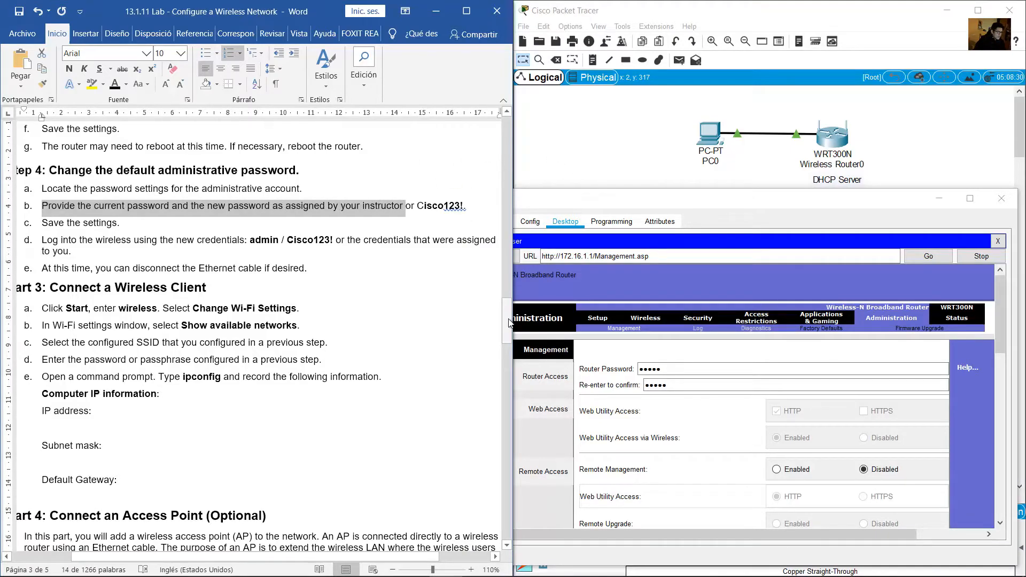
left_click(505, 254)
left_click_drag(505, 254, 505, 194)
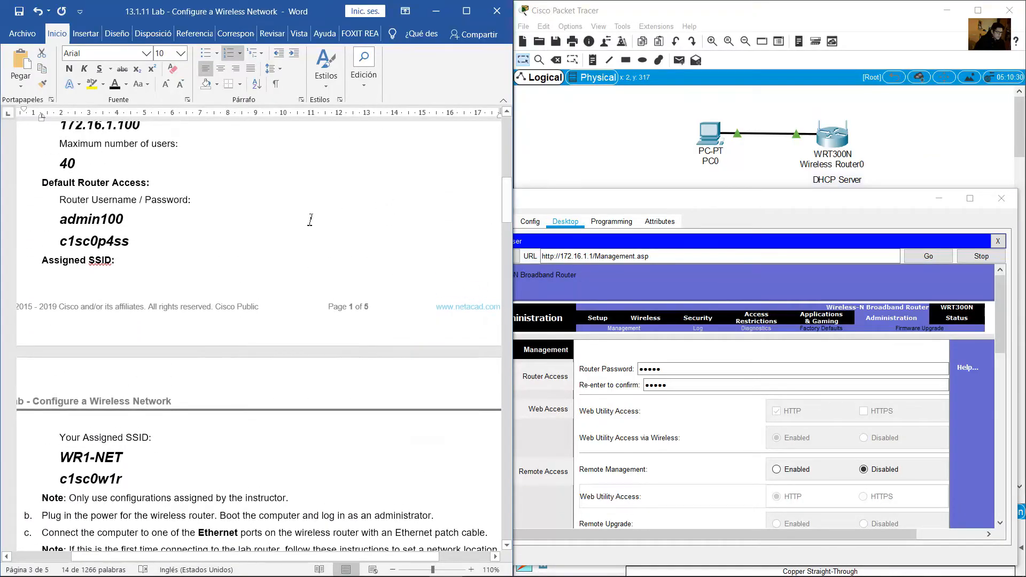
left_click(125, 221)
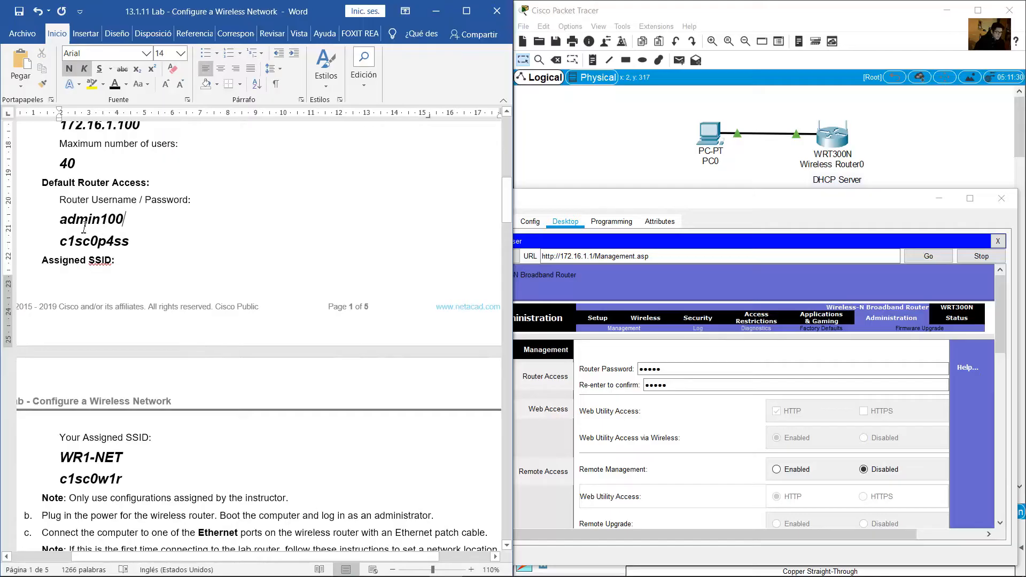
left_click_drag(61, 219, 128, 218)
left_click_drag(64, 244, 101, 239)
left_click_drag(118, 239, 136, 242)
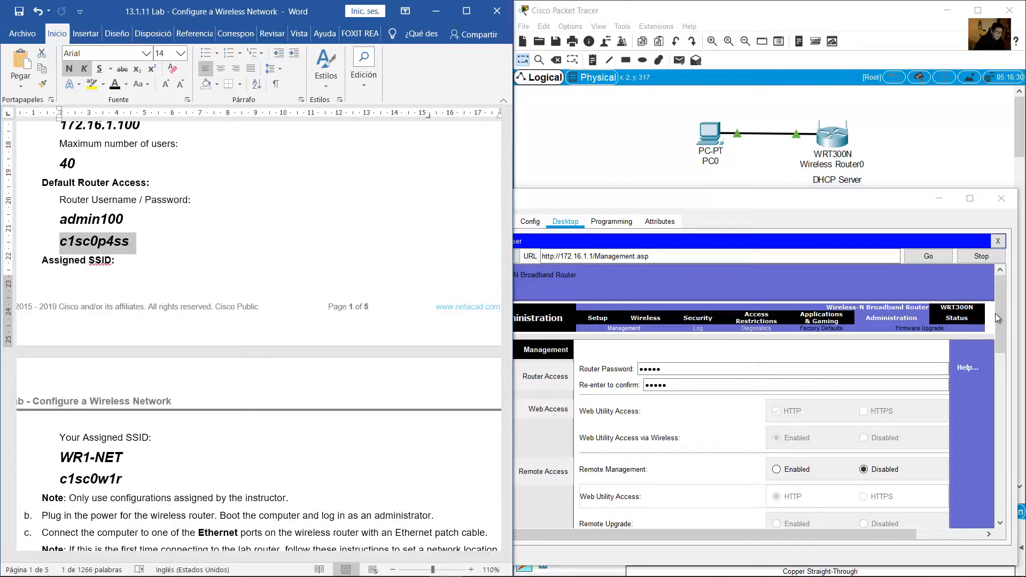
left_click_drag(996, 314, 1011, 336)
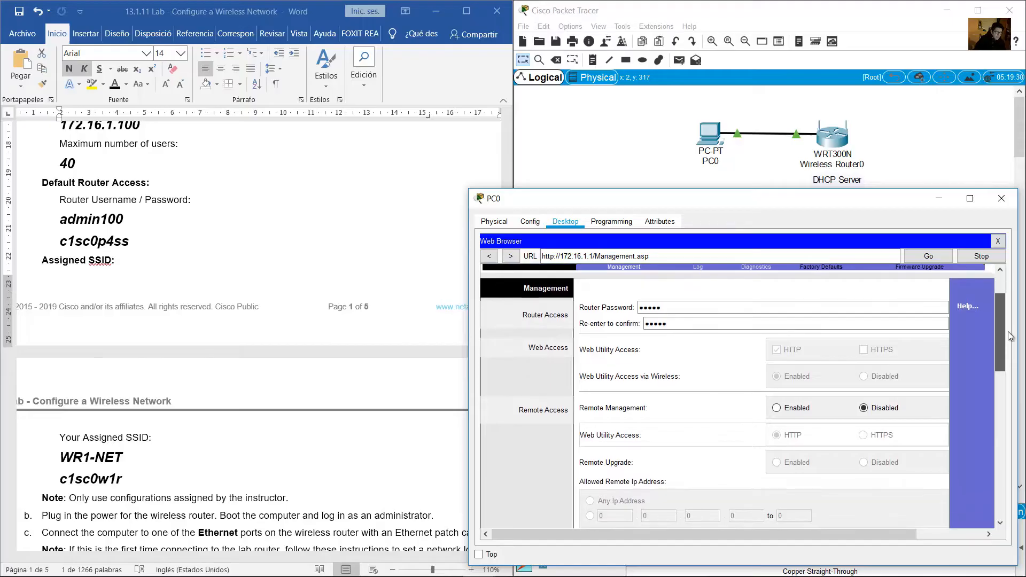
Locate both router password fields and the lab-assigned password in the handout
left_click(668, 309)
left_click_drag(671, 308, 633, 312)
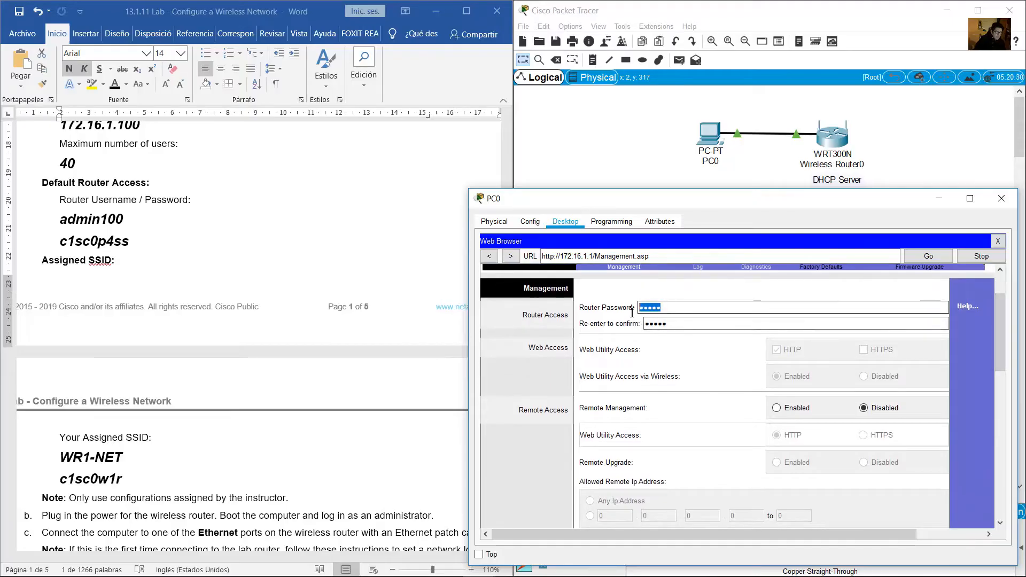
left_click(683, 325)
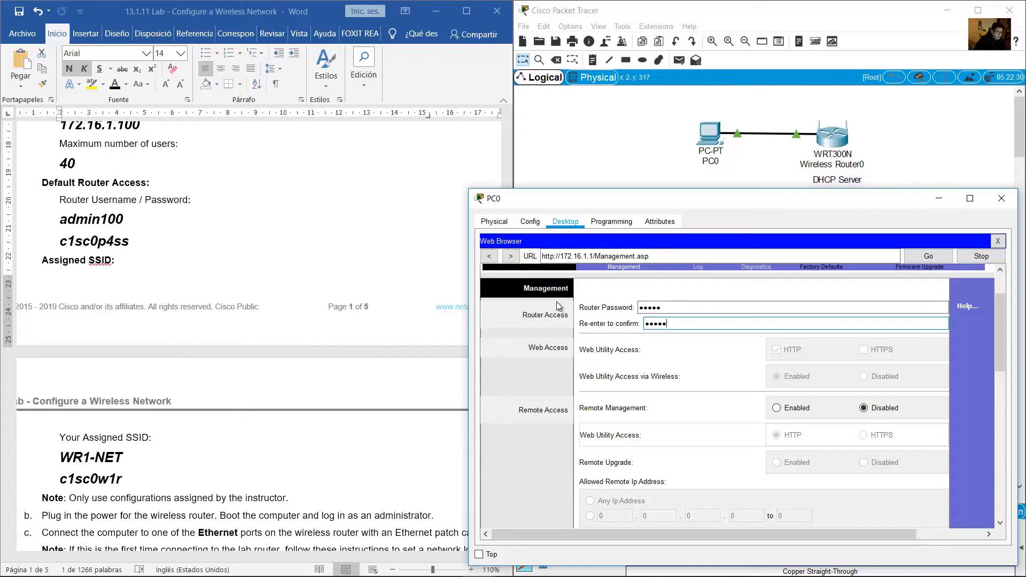
double_click(124, 241)
left_click(135, 244)
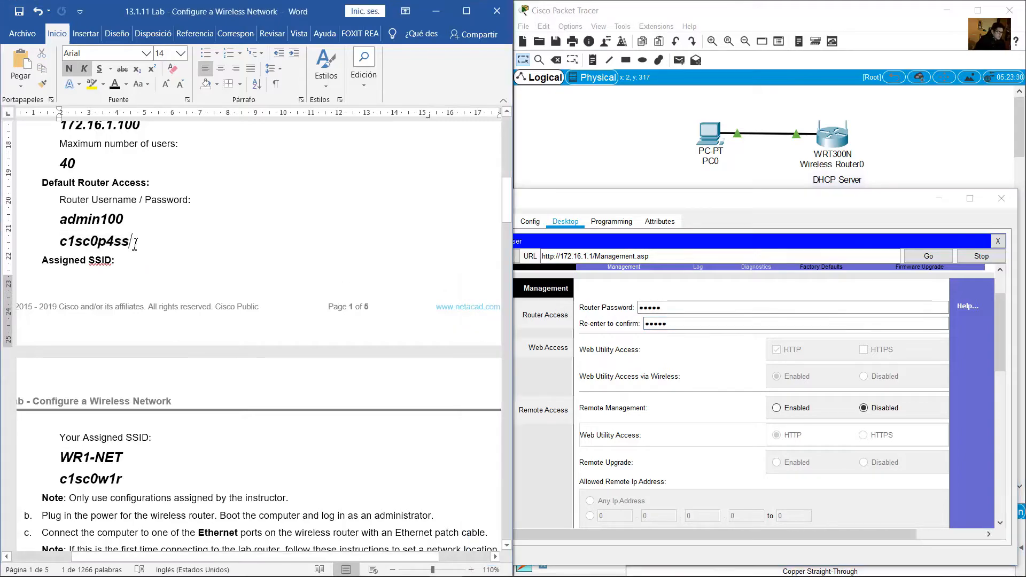
left_click_drag(135, 245, 56, 243)
Overwrite Router Password and Re-enter to confirm with the lab-assigned password
left_click(676, 311)
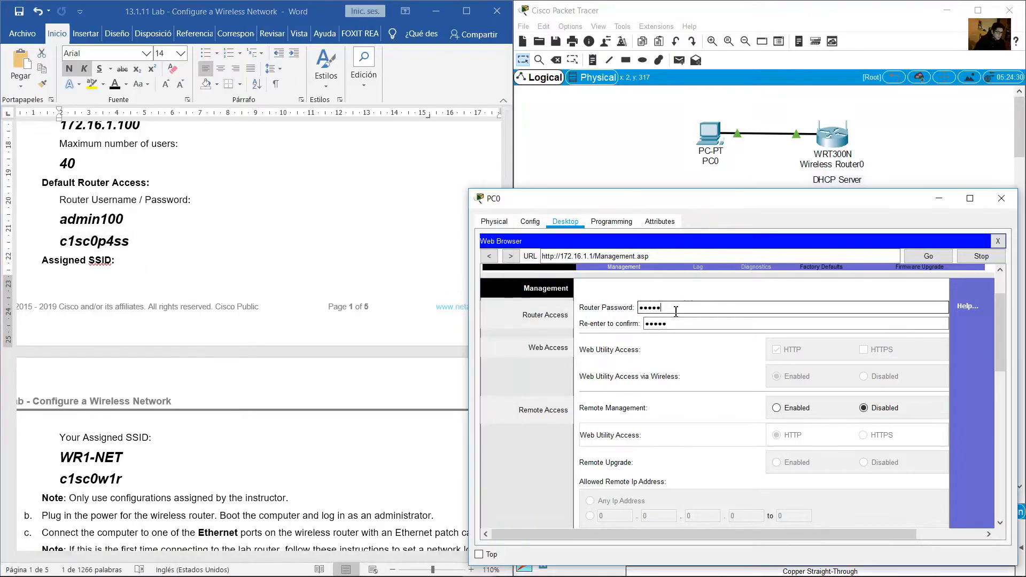
left_click_drag(676, 312, 578, 308)
type("c")
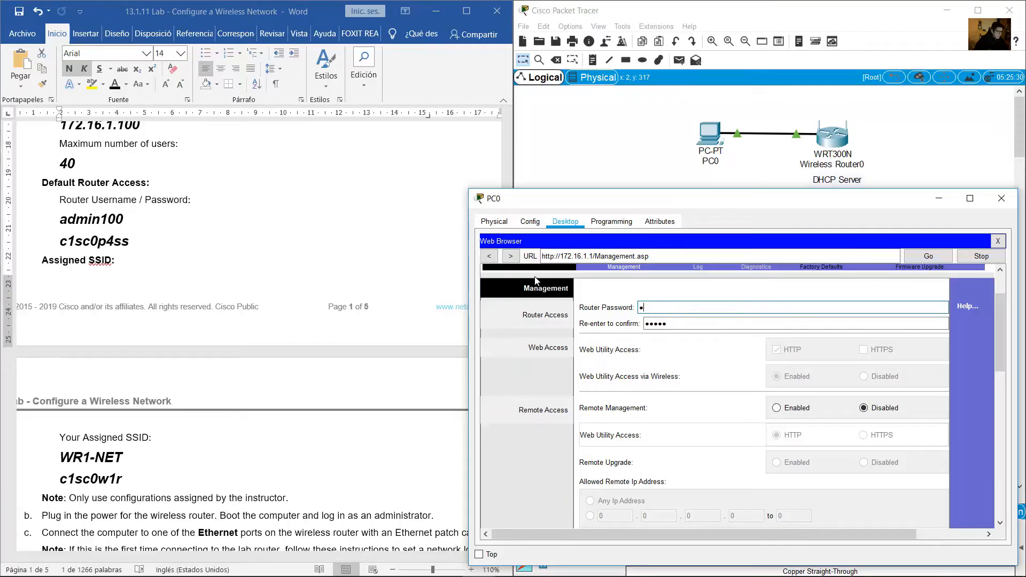
type("1sc0p4ss")
left_click_drag(674, 324, 621, 330)
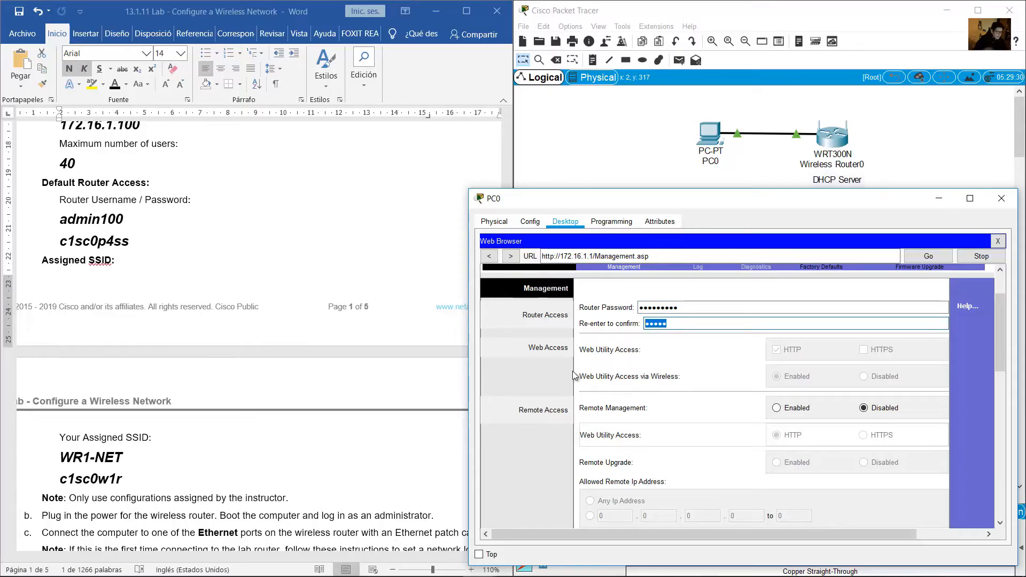
type("c")
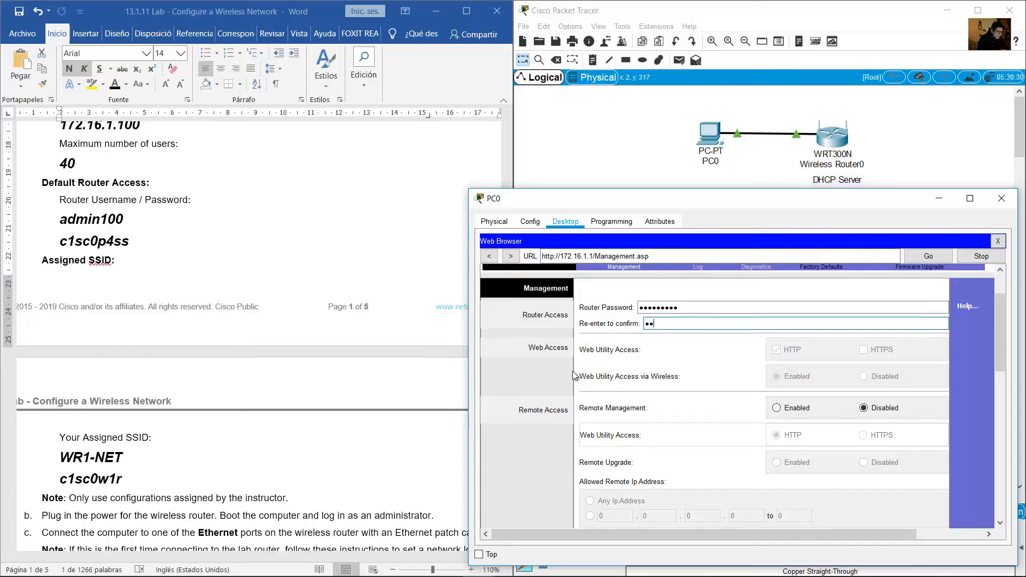
type("1sc")
left_click_drag(999, 337, 978, 497)
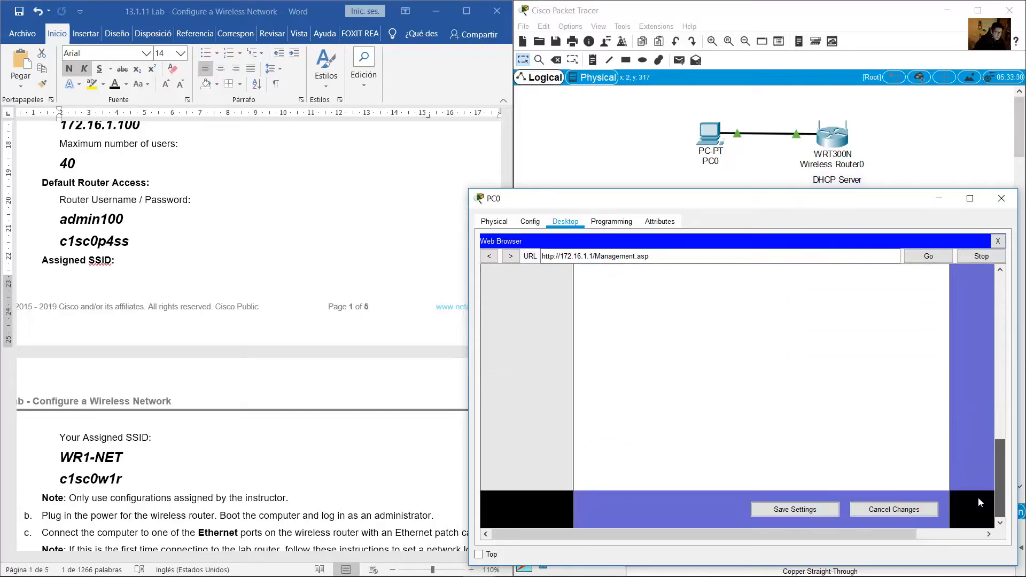
Save the new password, log back in with the admin user and new password, and continue to Management
left_click(802, 509)
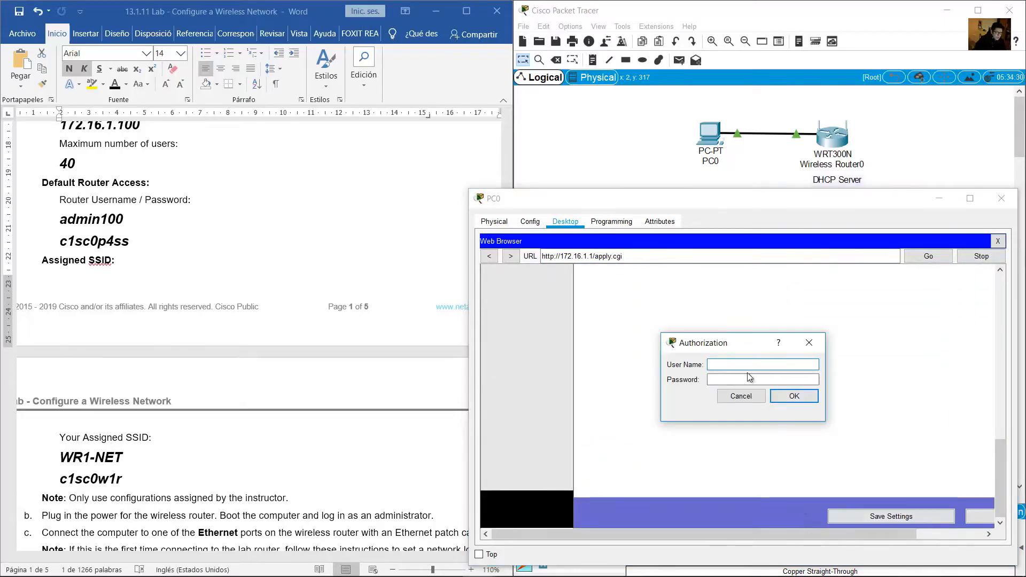
left_click(721, 365)
left_click_drag(728, 353, 697, 333)
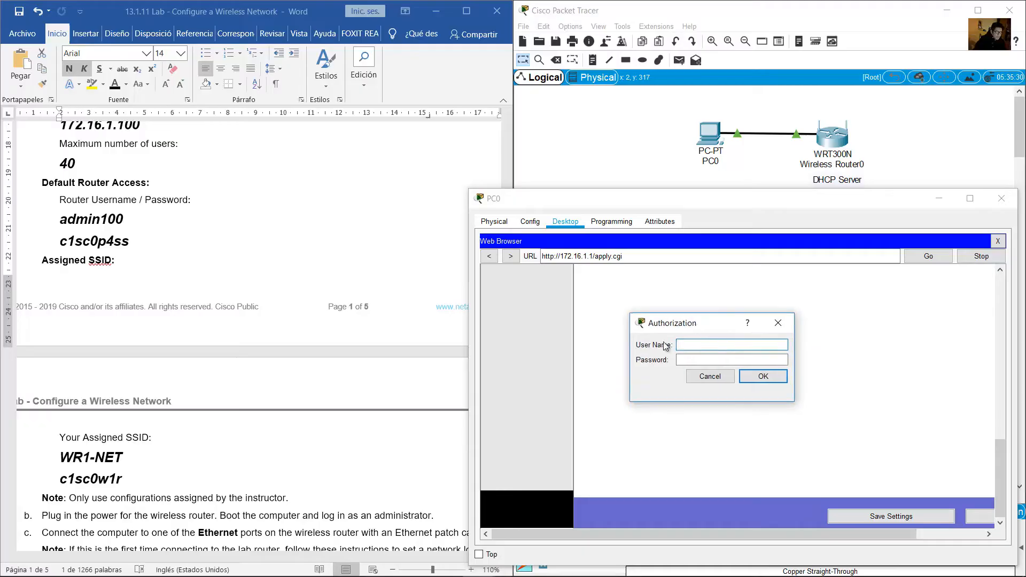
left_click(691, 344)
double_click(133, 241)
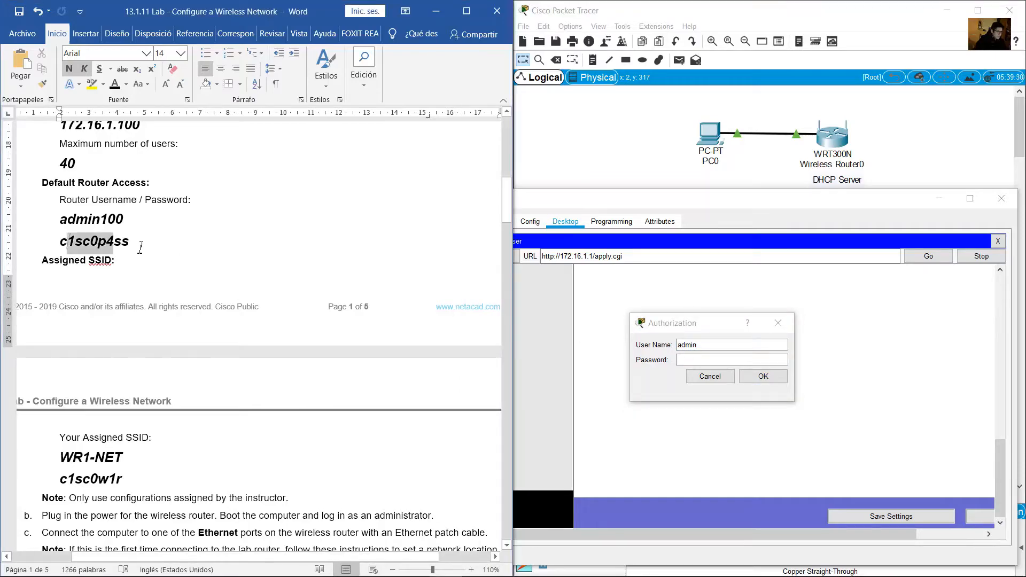
left_click(697, 359)
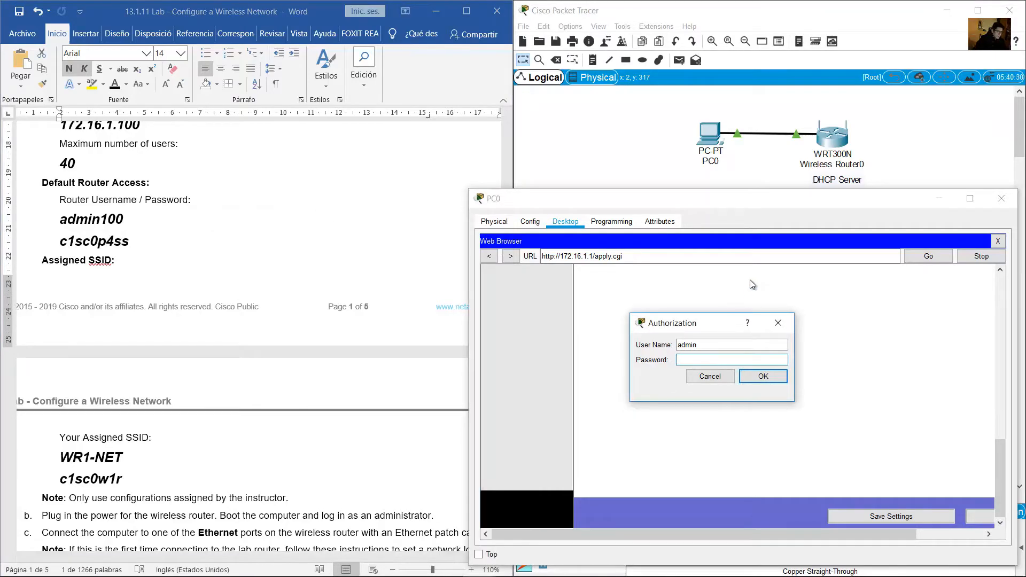
type("c1sc0p4ss")
left_click(775, 381)
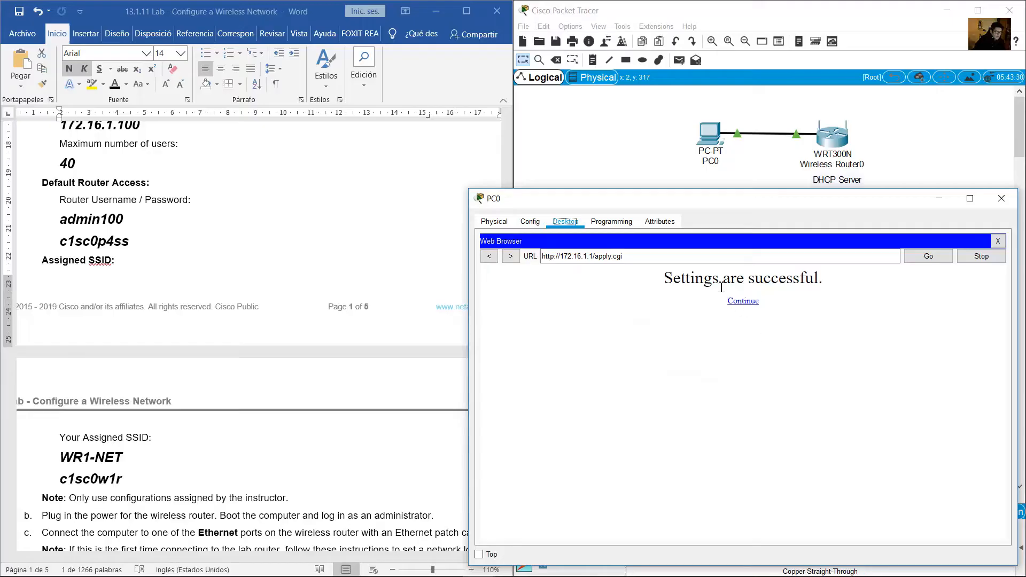
left_click(744, 301)
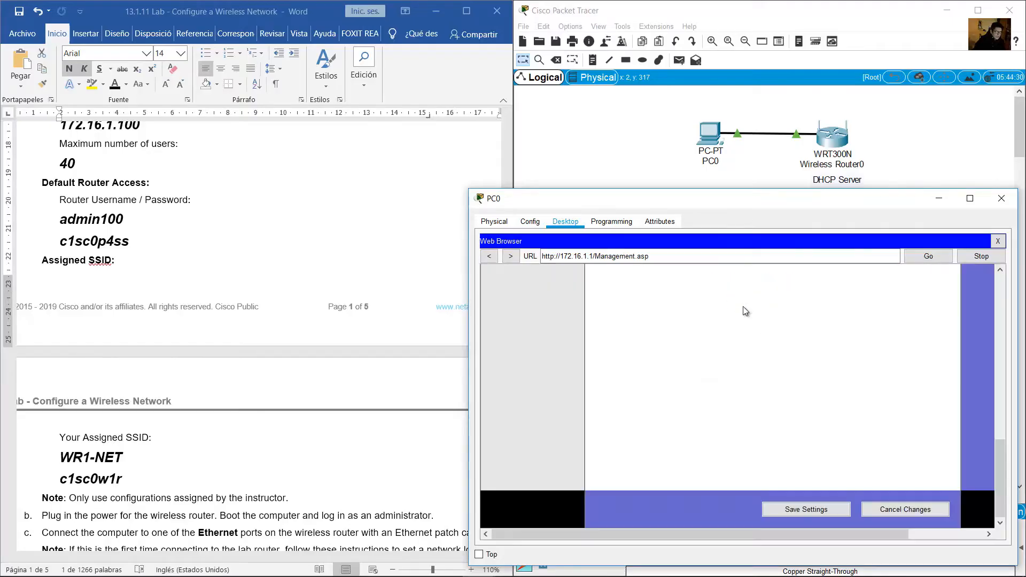
Find the handout's next instruction about logging into the wireless network
scroll(792, 393, "up", 5)
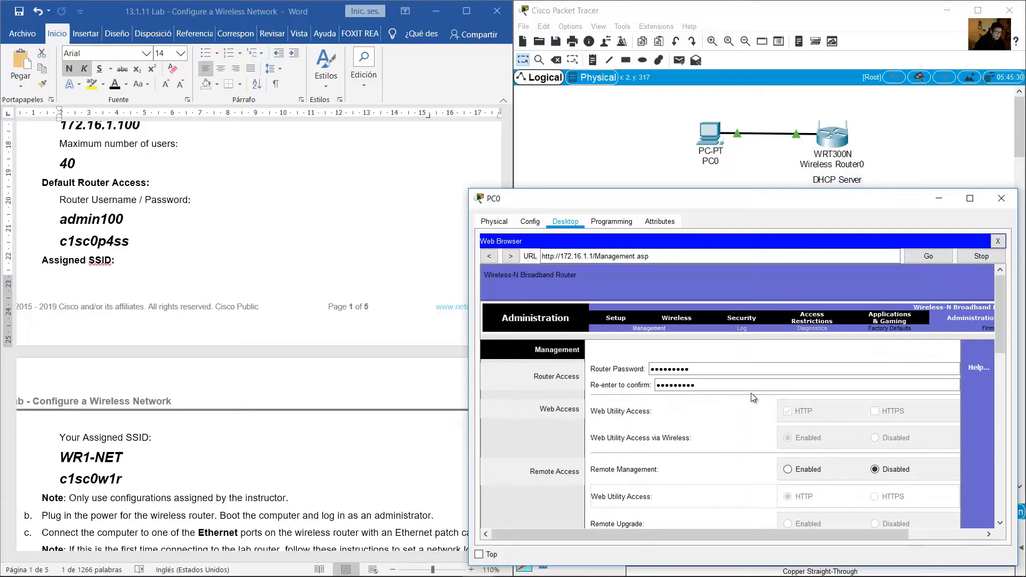
left_click(311, 261)
scroll(316, 265, "down", 4)
scroll(315, 265, "down", 20)
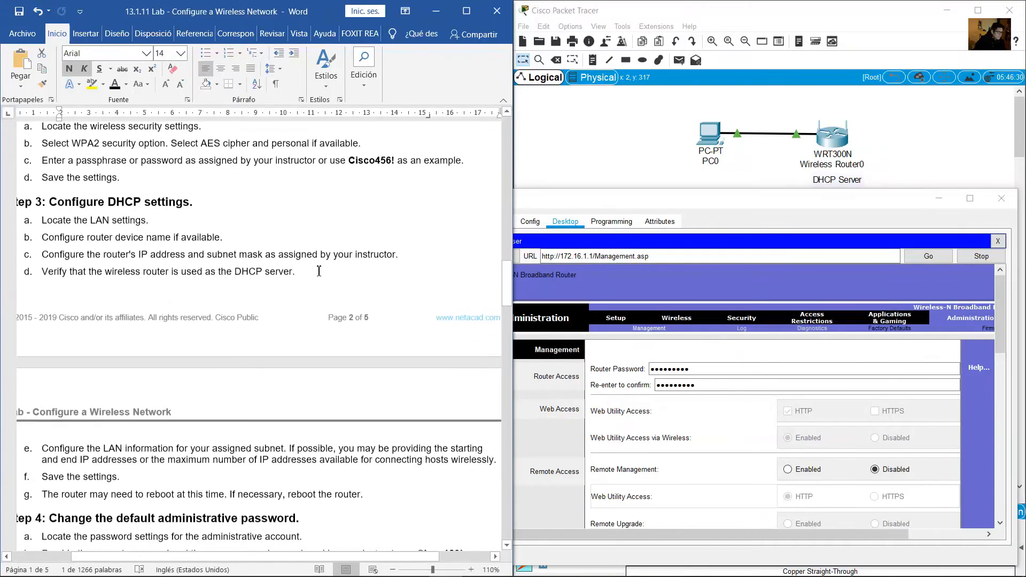
scroll(318, 271, "down", 1)
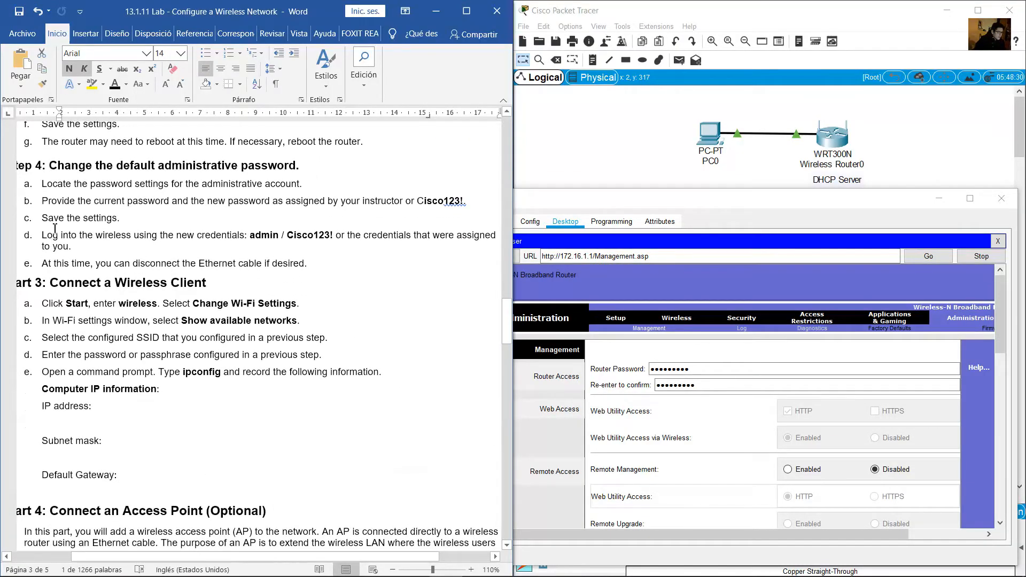
left_click_drag(44, 220, 332, 236)
left_click(88, 237)
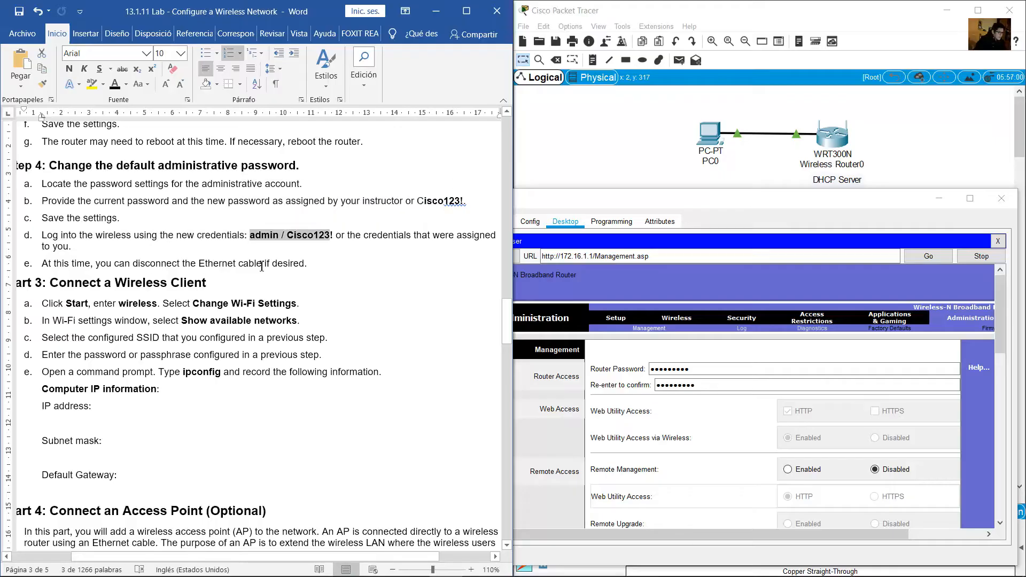
left_click(81, 245)
left_click_drag(50, 236, 159, 237)
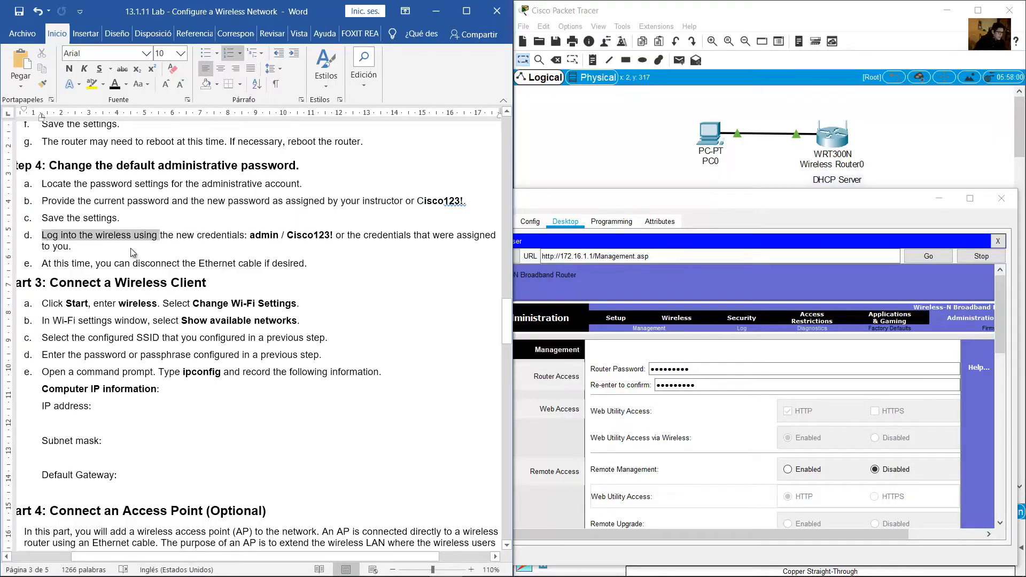
Close PC0's web browser and bring the network topology back into view
left_click(844, 224)
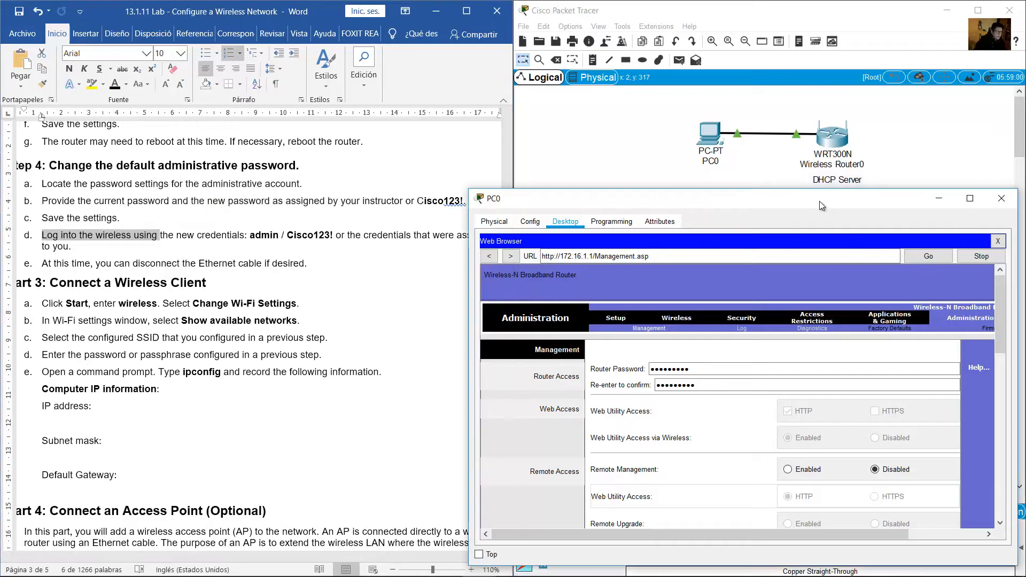
left_click(998, 241)
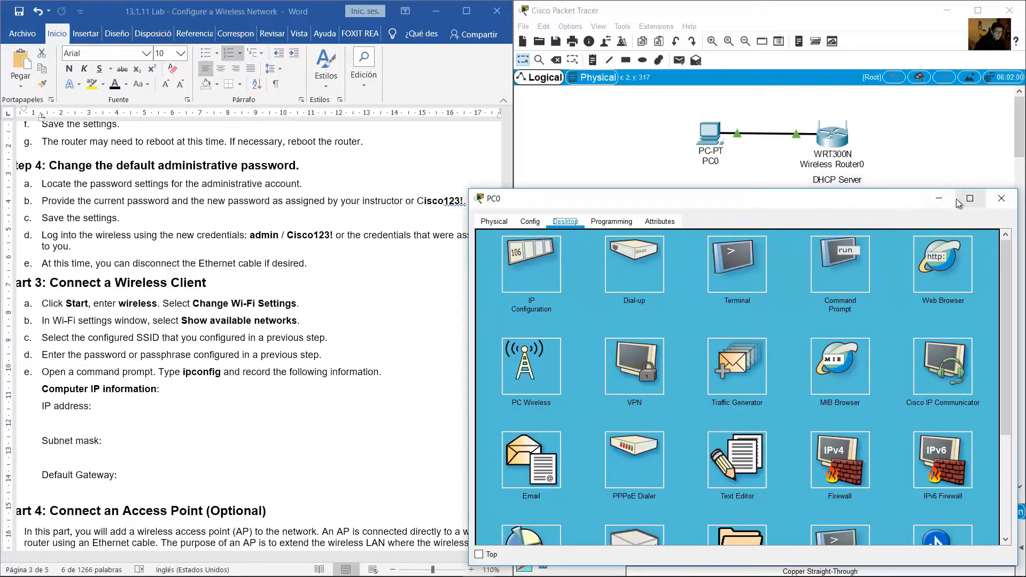
left_click(548, 186)
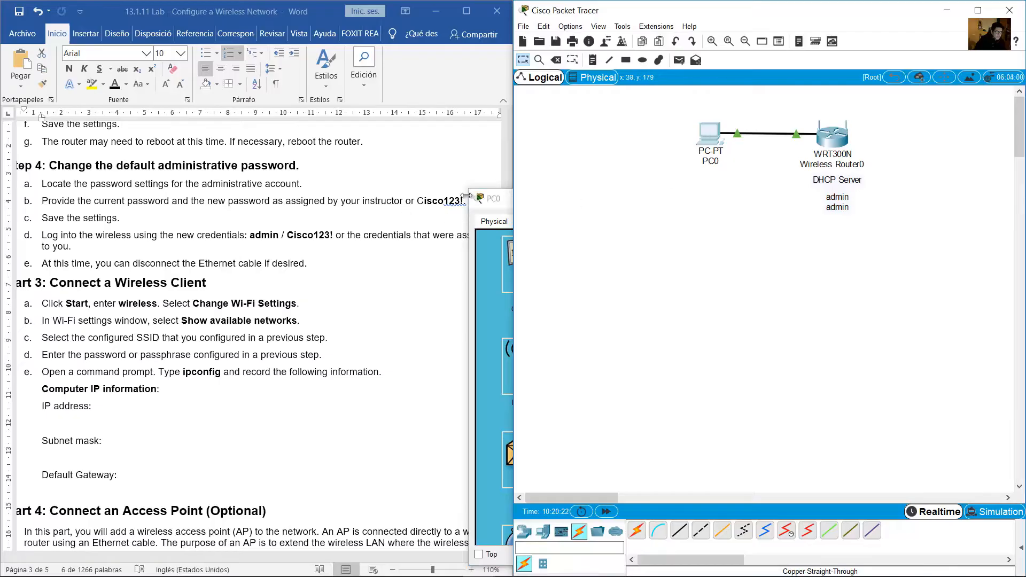
Power off PC0 in its Physical hardware view
left_click(488, 200)
left_click(495, 222)
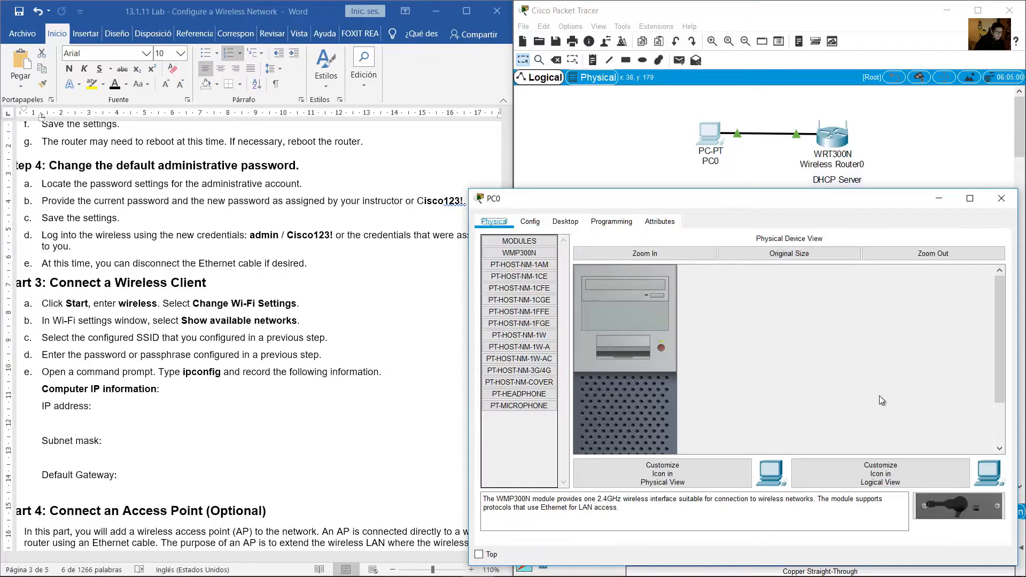
left_click_drag(1002, 366, 996, 454)
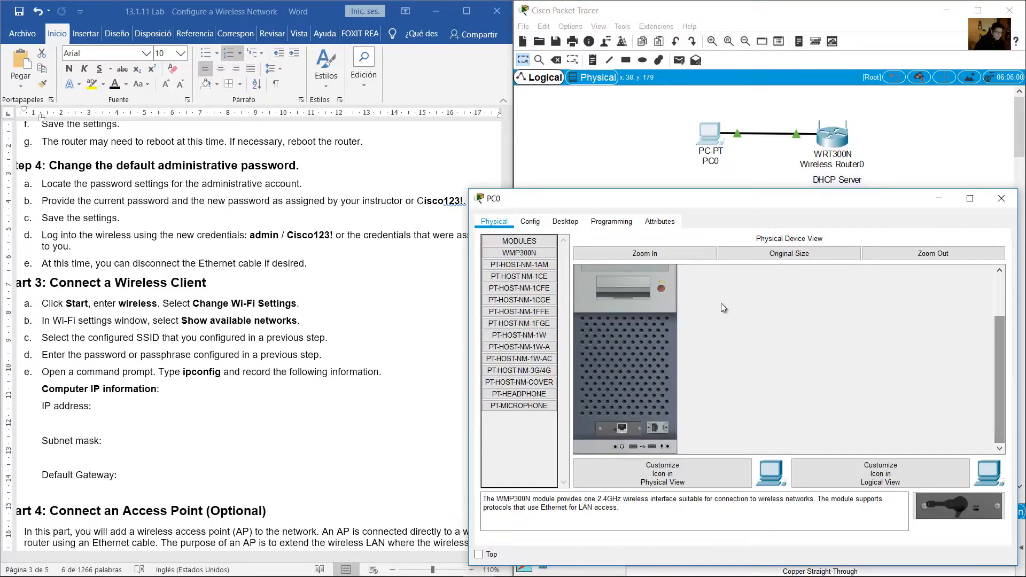
left_click(675, 259)
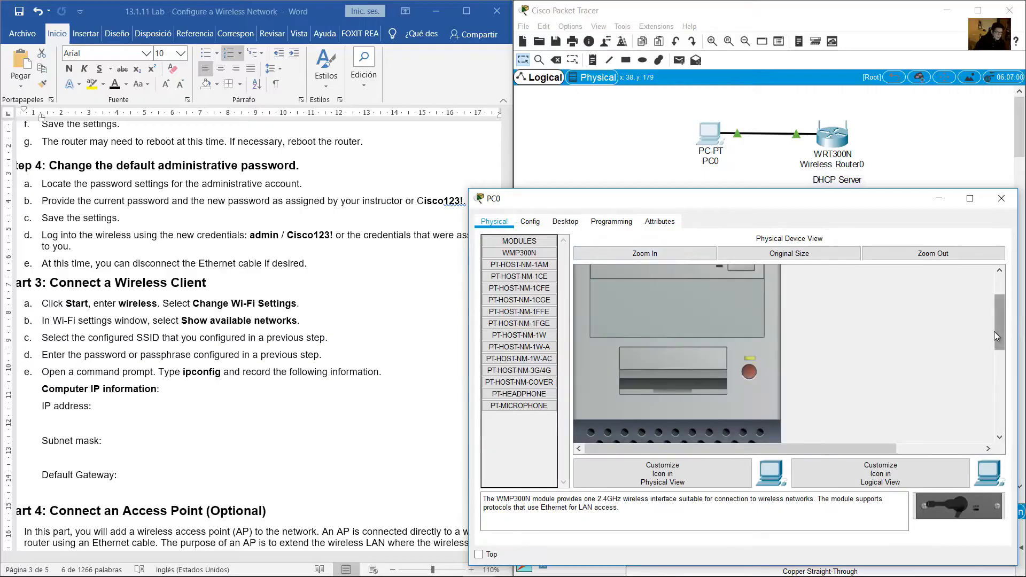
scroll(669, 387, "down", 8)
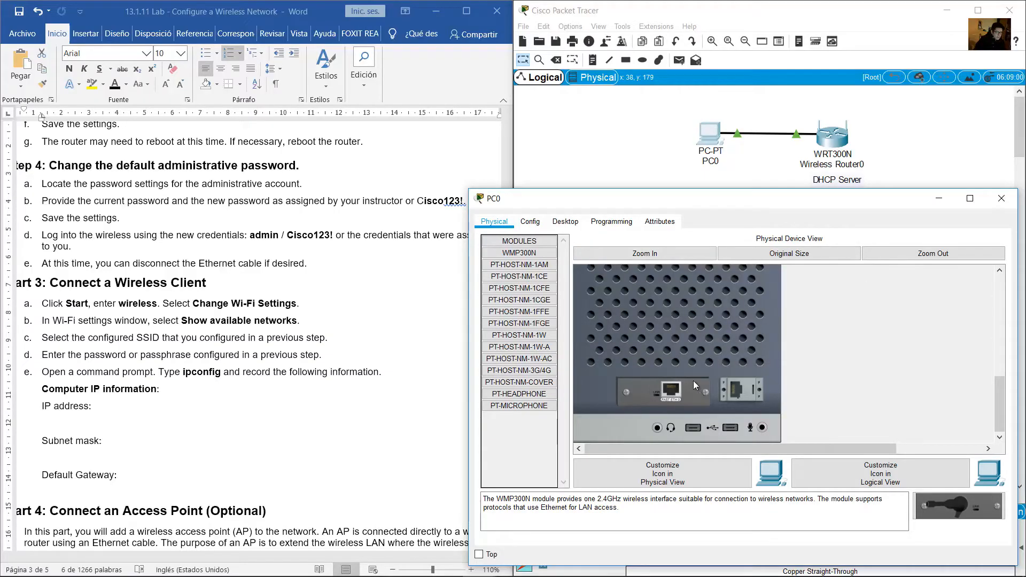
scroll(724, 369, "up", 5)
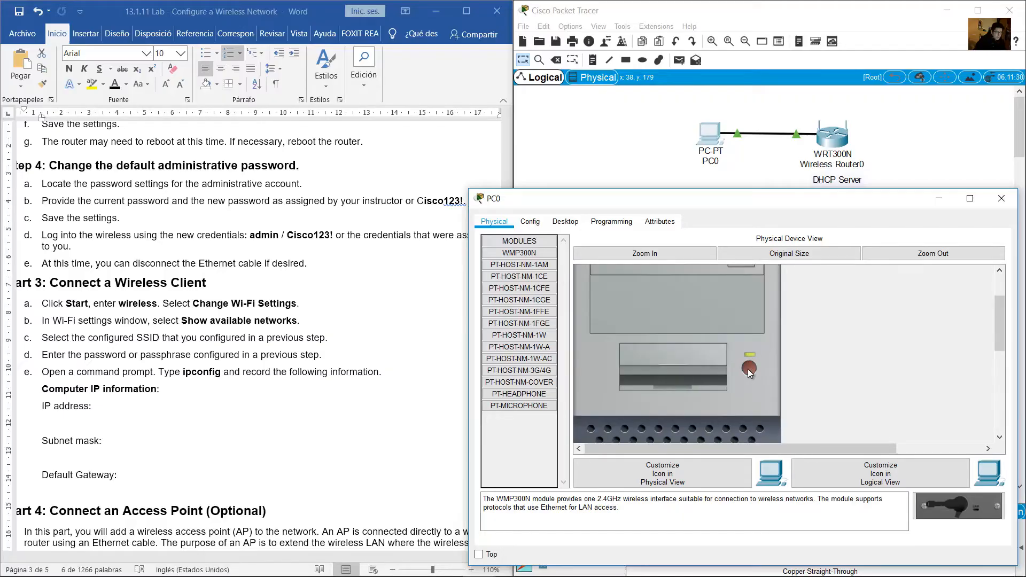
scroll(749, 380, "down", 2)
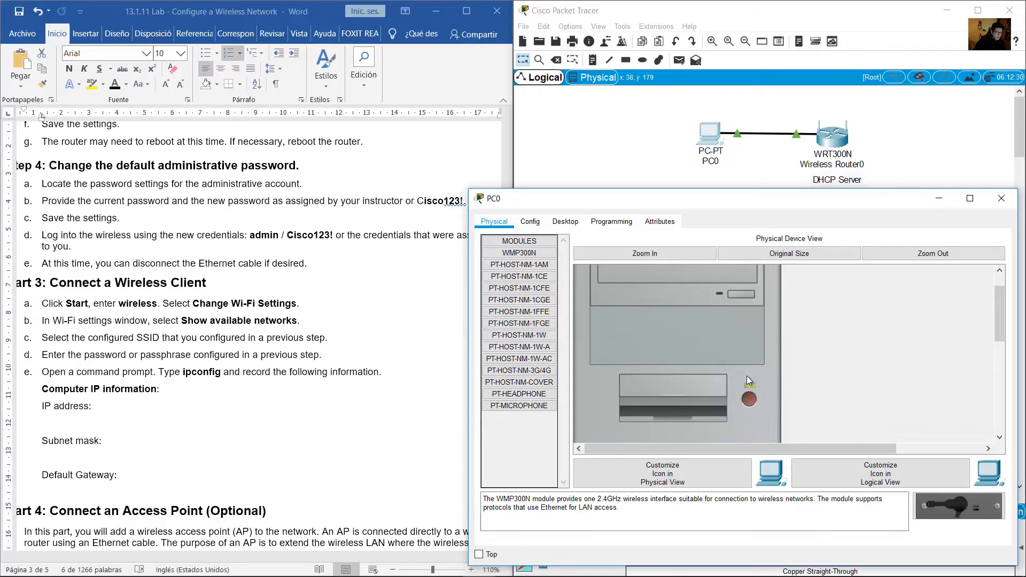
left_click(750, 335)
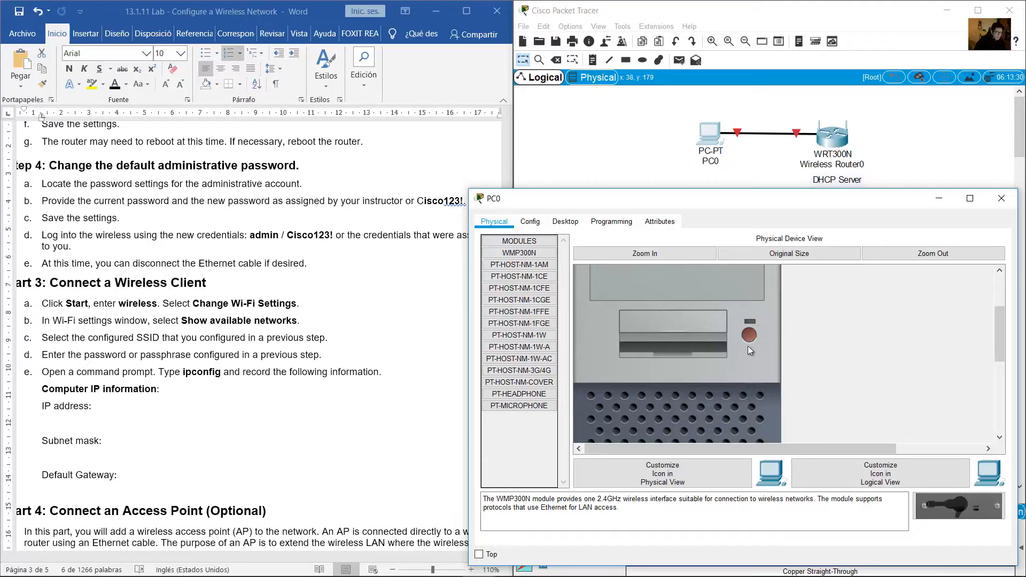
Replace PC0's Ethernet module with the WMP300N wireless module and go to its Desktop
scroll(728, 351, "down", 5)
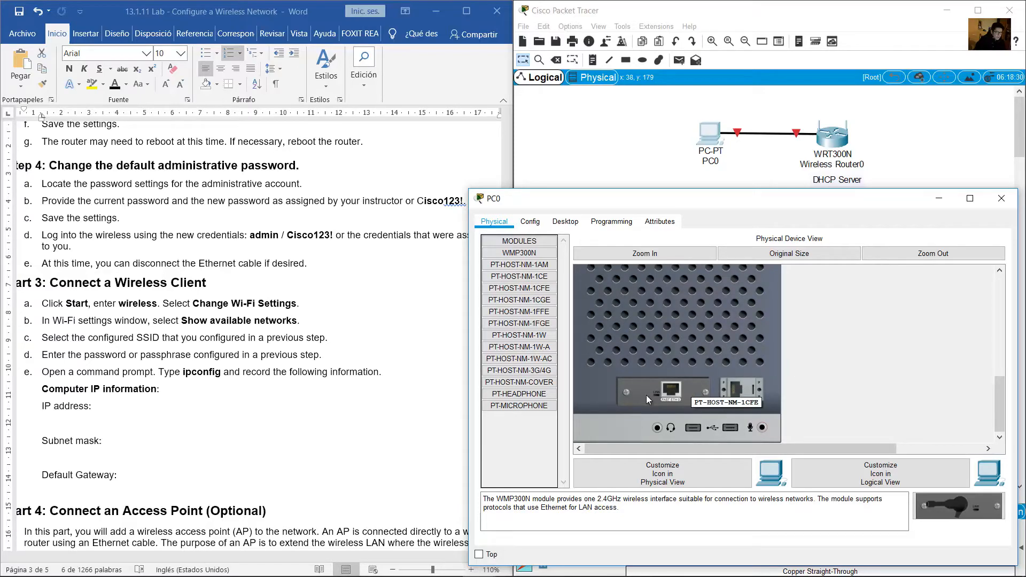
left_click_drag(671, 390, 958, 509)
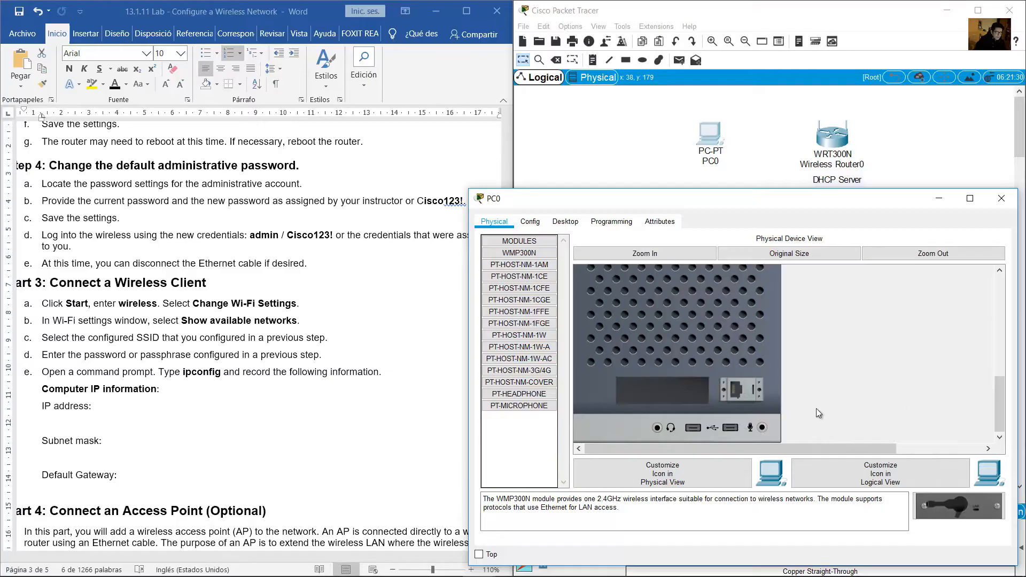
left_click_drag(954, 510, 665, 395)
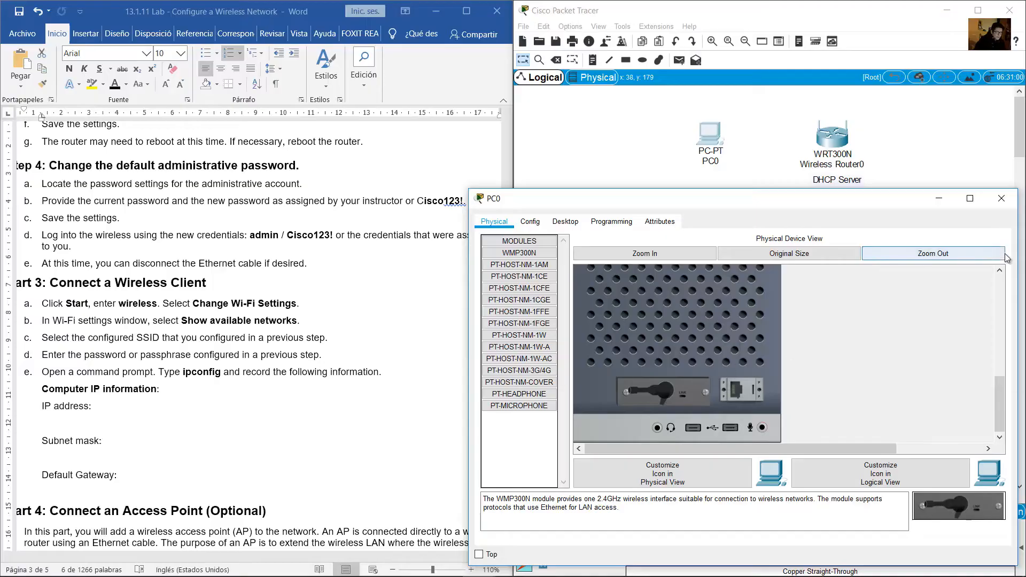
left_click(511, 253)
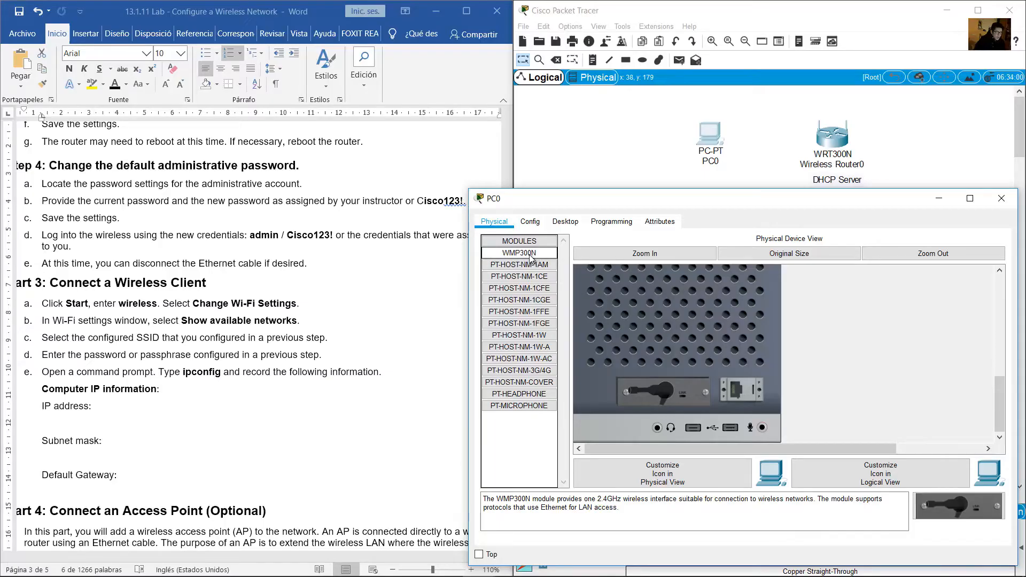
scroll(759, 395, "up", 2)
scroll(759, 384, "up", 2)
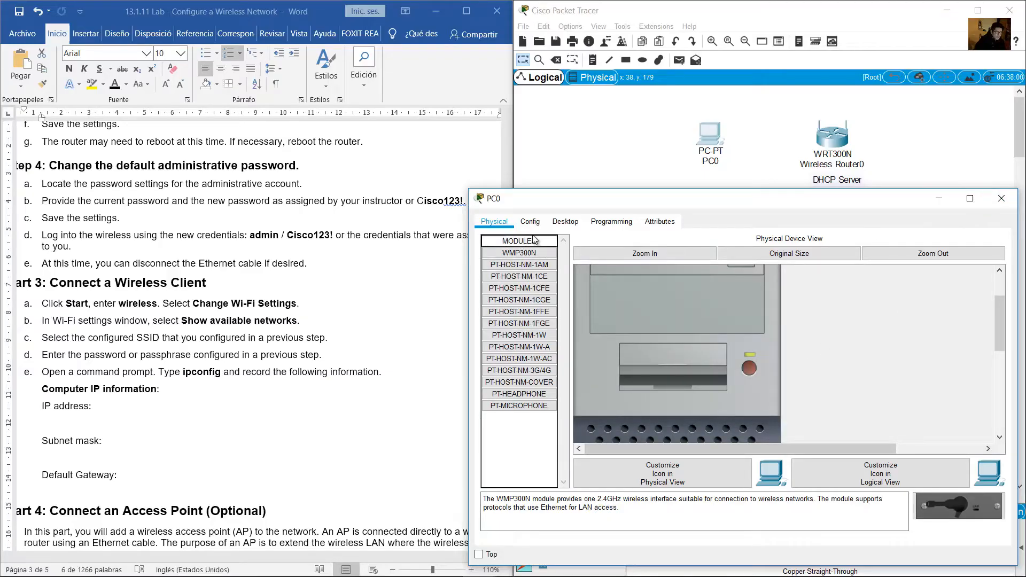
left_click(559, 223)
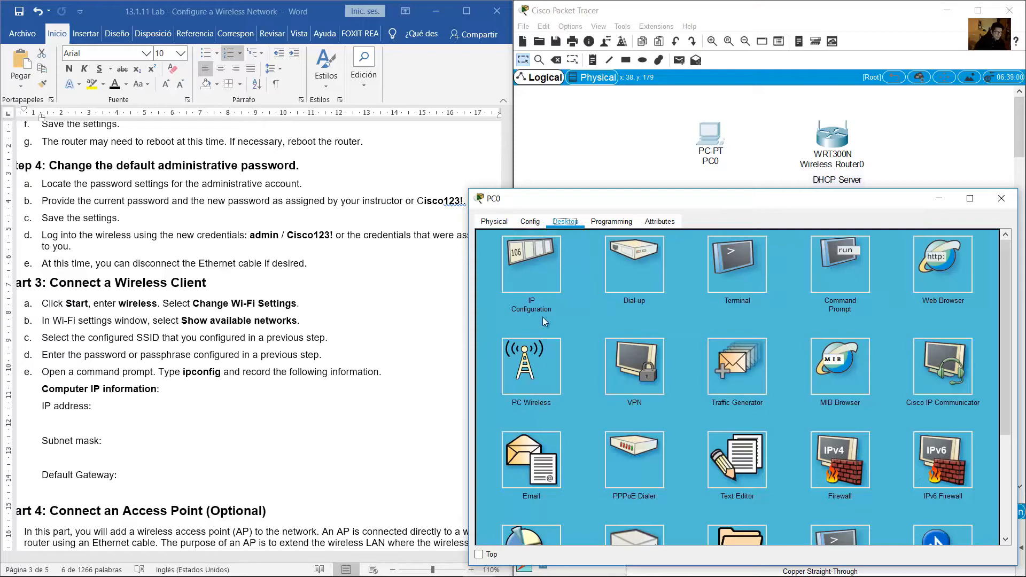
In PC0's PC Wireless utility, refresh the network list and start connecting to WR1-NET
left_click(530, 374)
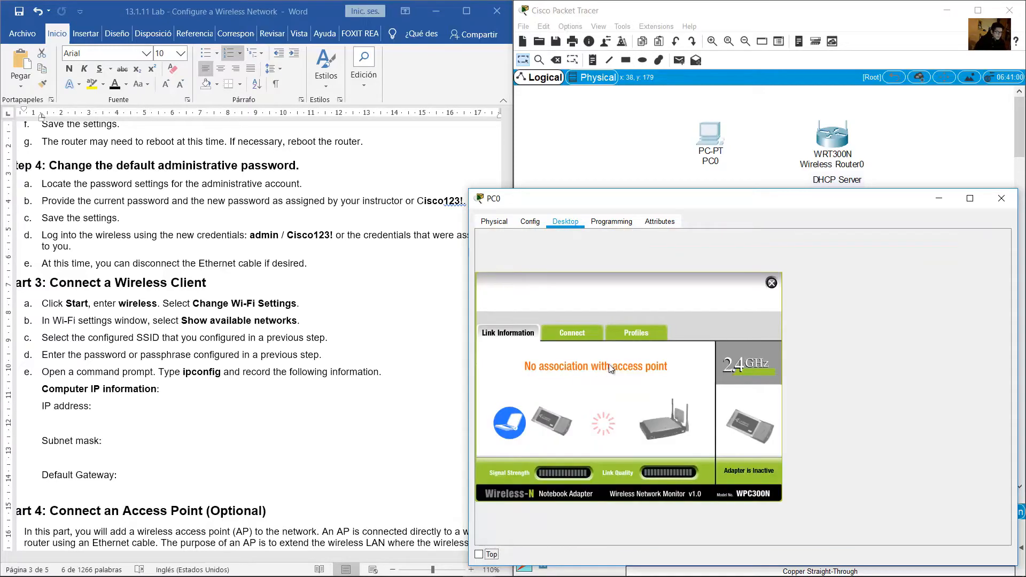
left_click(589, 332)
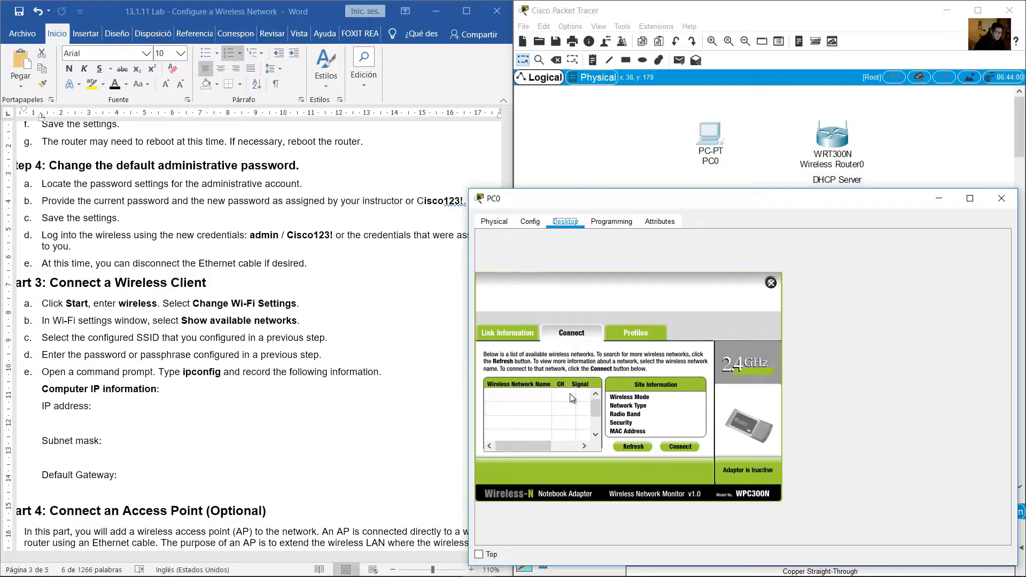
left_click(627, 447)
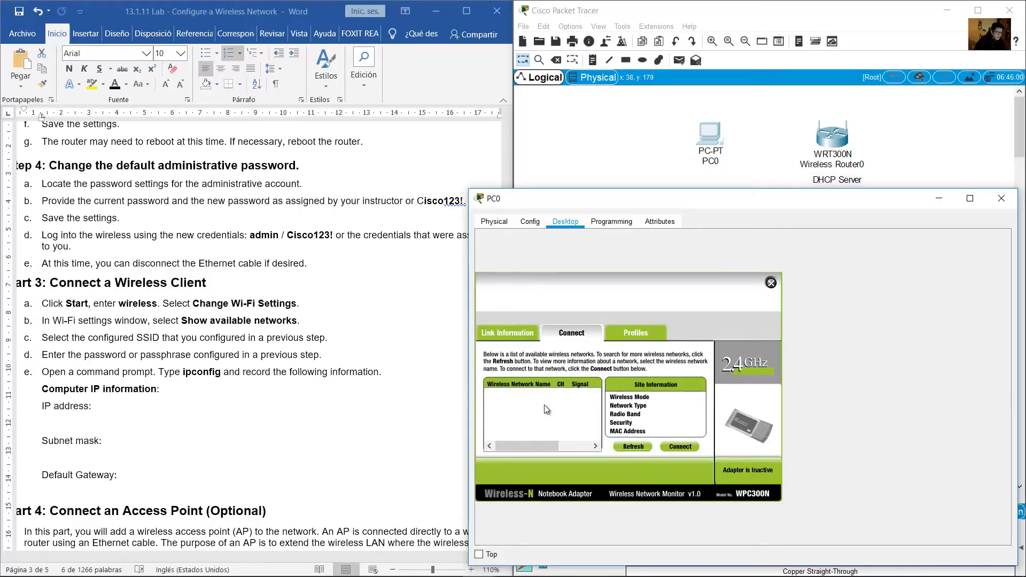
left_click(506, 401)
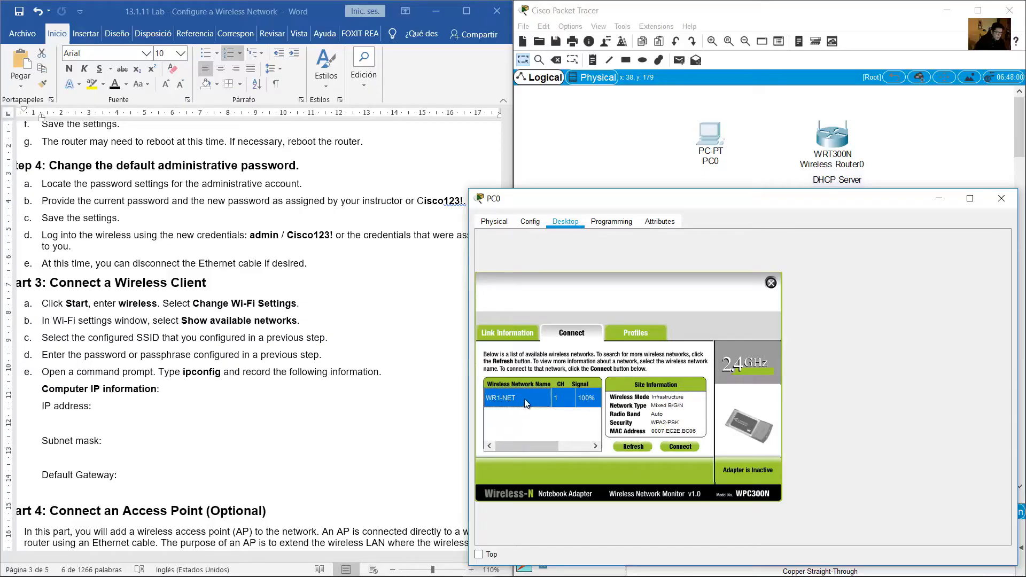
left_click(681, 447)
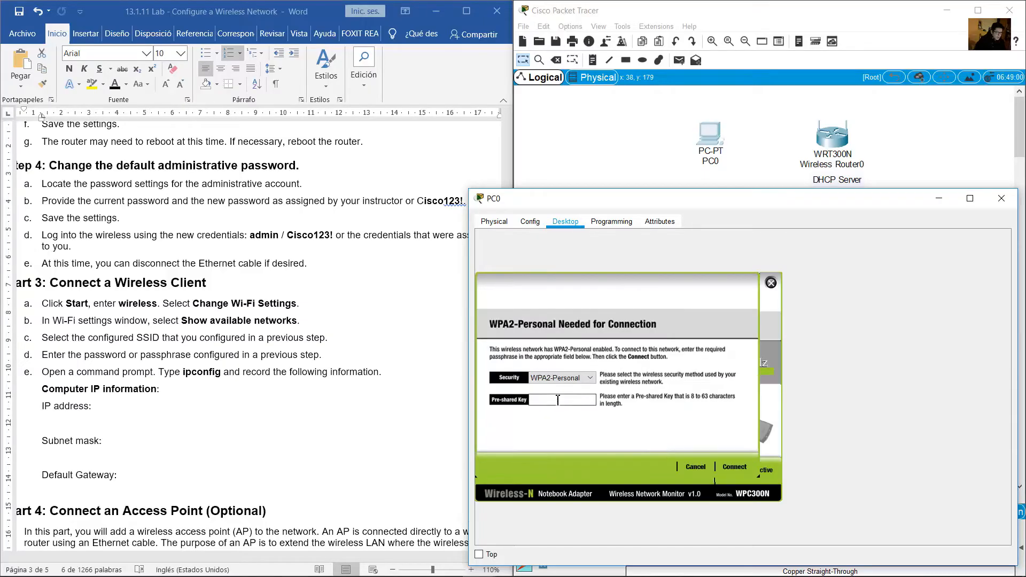
Set the security type to WPA-Personal with AES encryption
left_click(552, 379)
left_click(556, 397)
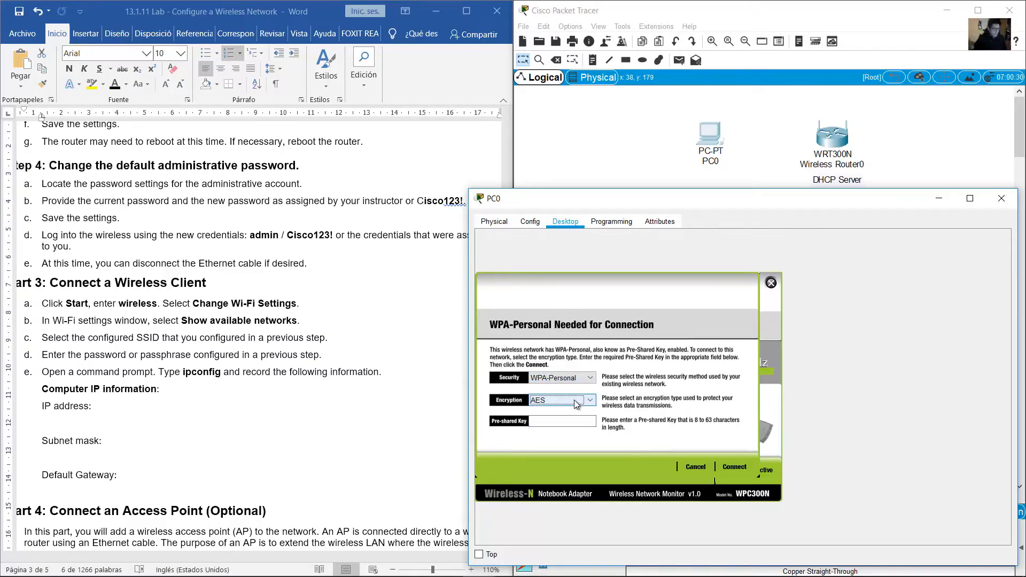
left_click(570, 401)
left_click(579, 410)
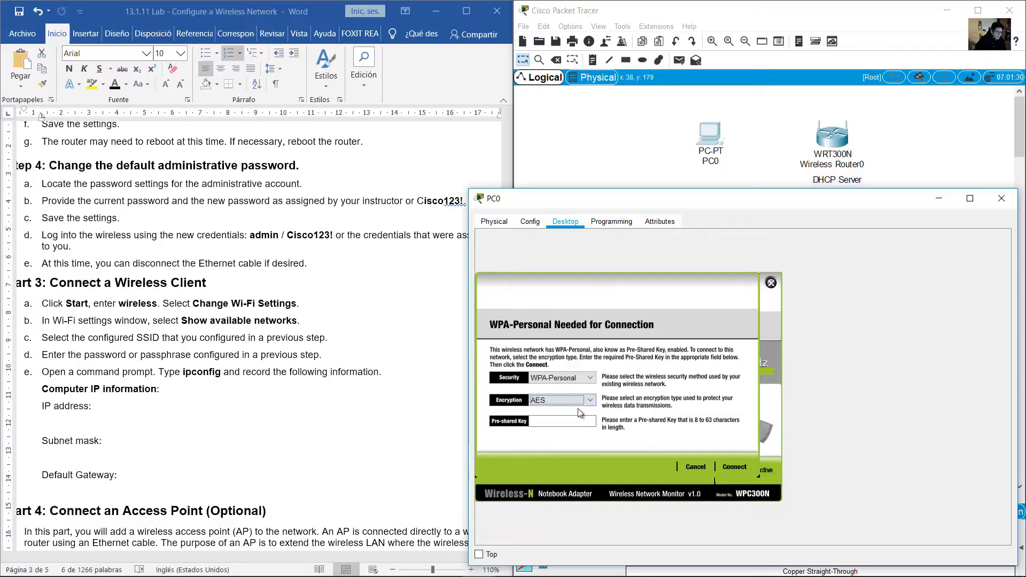
left_click(541, 423)
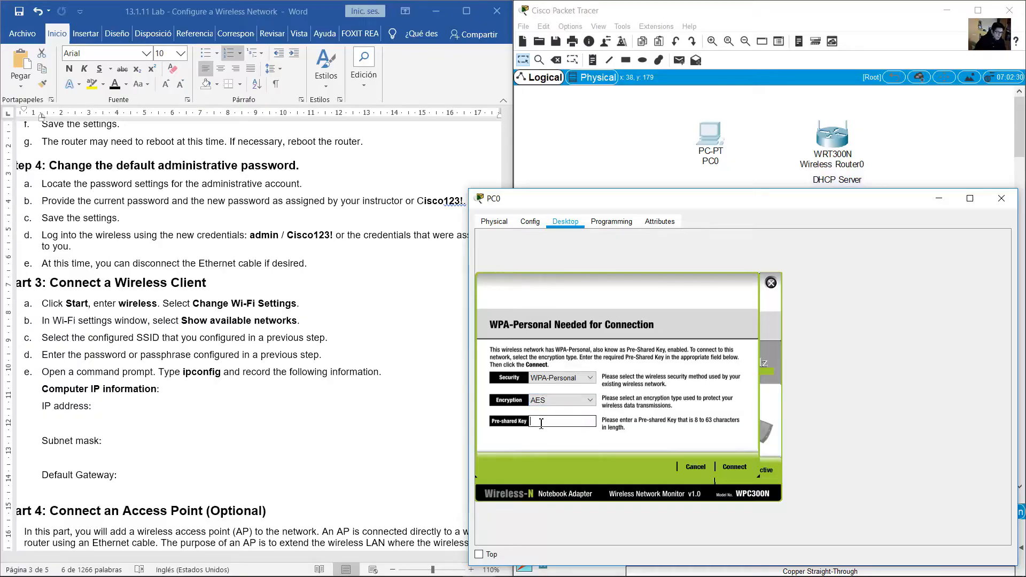
Look up the assigned passphrase in the lab document, enter it as the pre-shared key, and connect
left_click(306, 294)
scroll(306, 294, "up", 20)
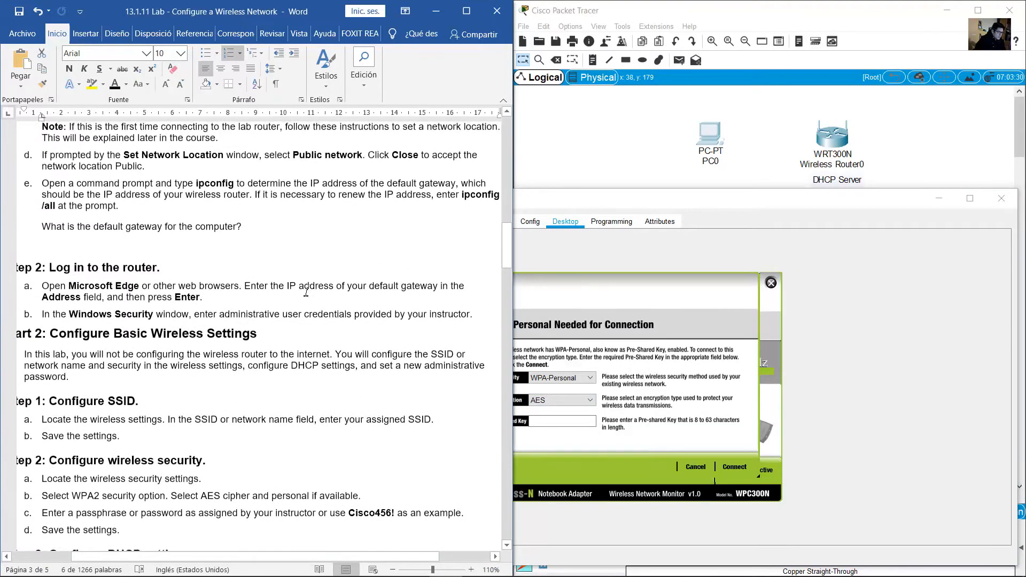
scroll(305, 294, "up", 8)
left_click_drag(59, 281, 145, 282)
left_click_drag(71, 307, 128, 303)
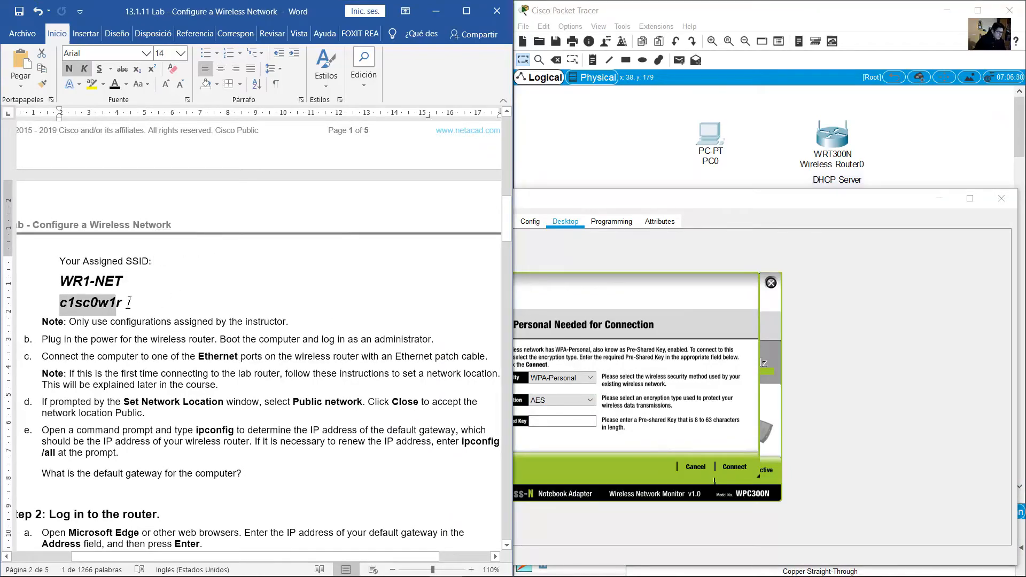
left_click(556, 421)
type("c1")
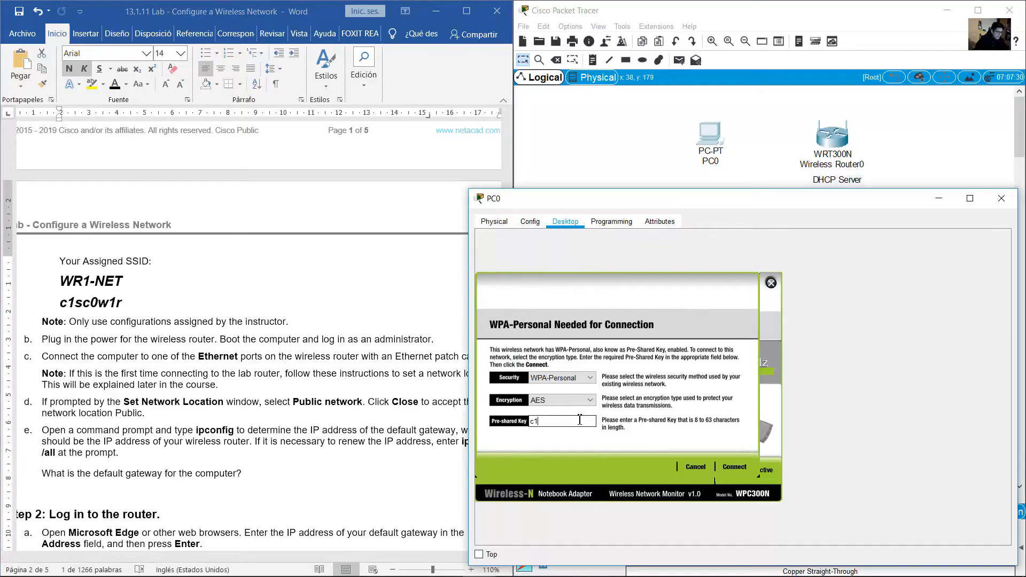
type("sc0w1r")
left_click(740, 468)
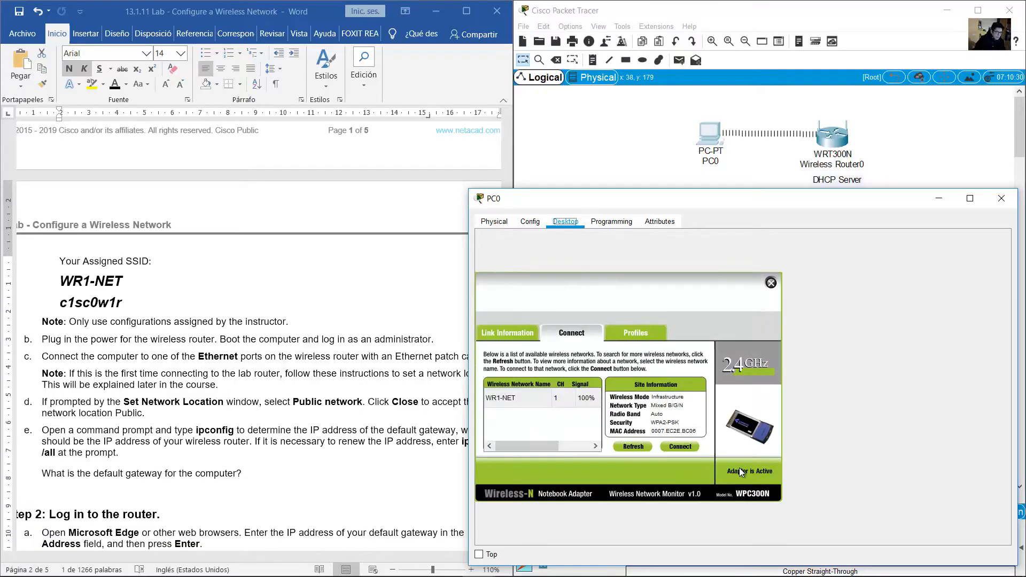
Check the router login step in the lab document, then close PC0's PC Wireless app
left_click_drag(837, 103, 707, 158)
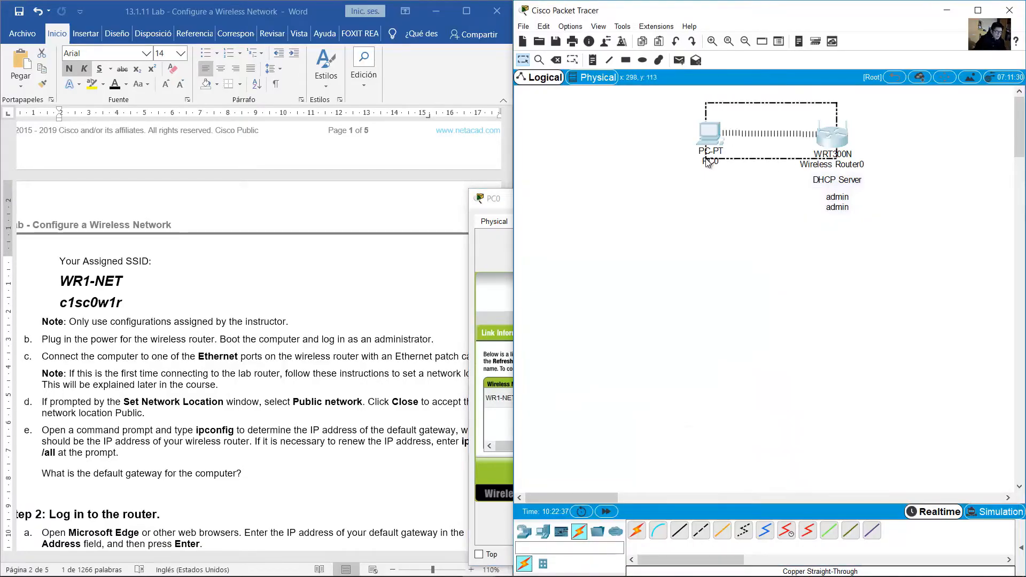
left_click(501, 201)
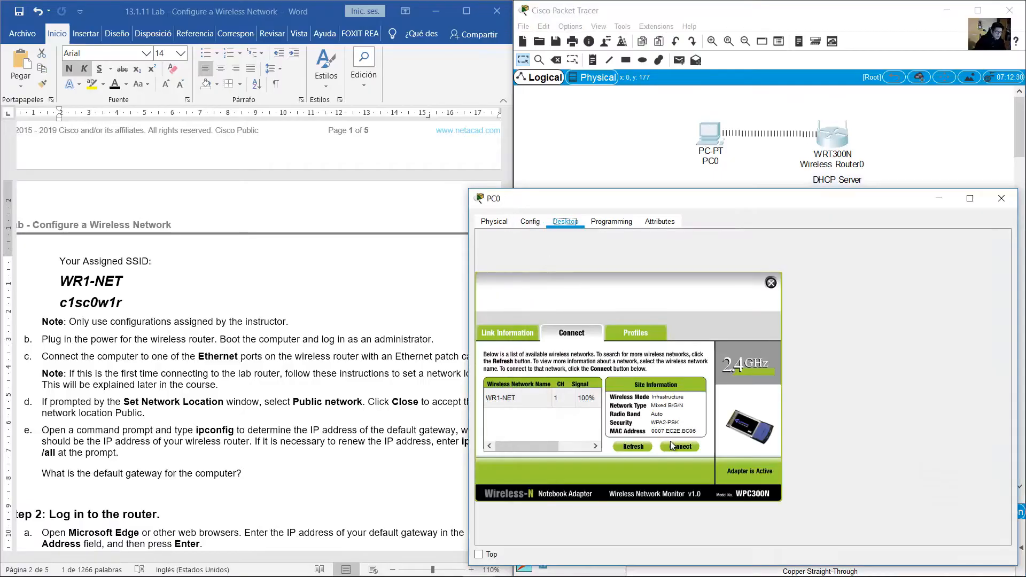
left_click(278, 325)
scroll(278, 326, "down", 12)
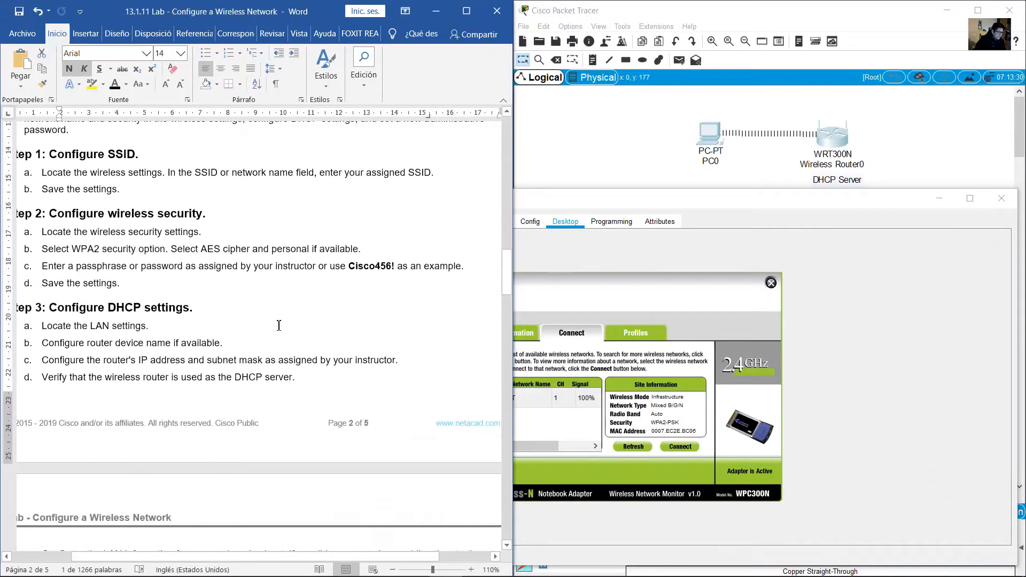
scroll(278, 325, "down", 6)
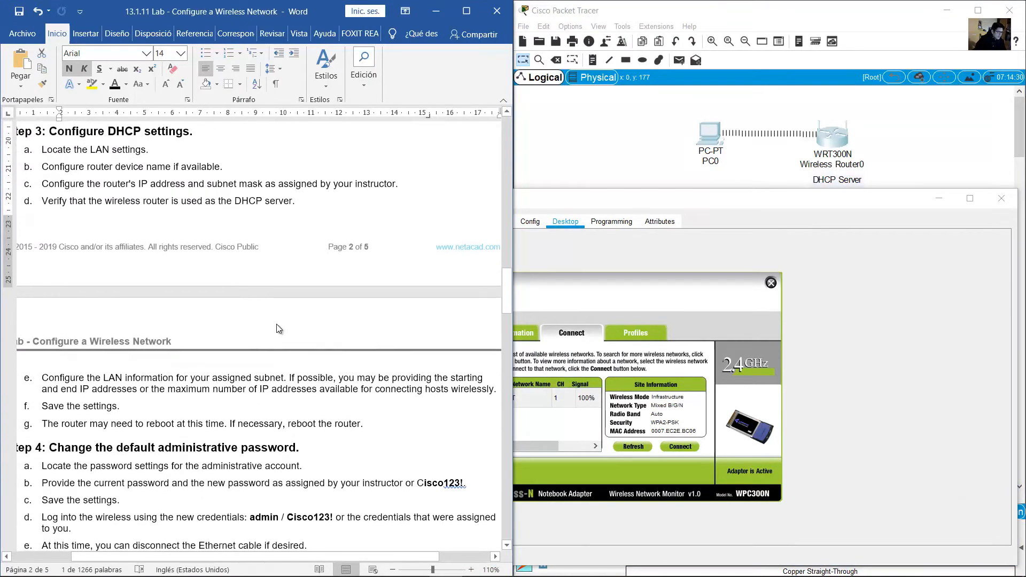
scroll(279, 327, "down", 5)
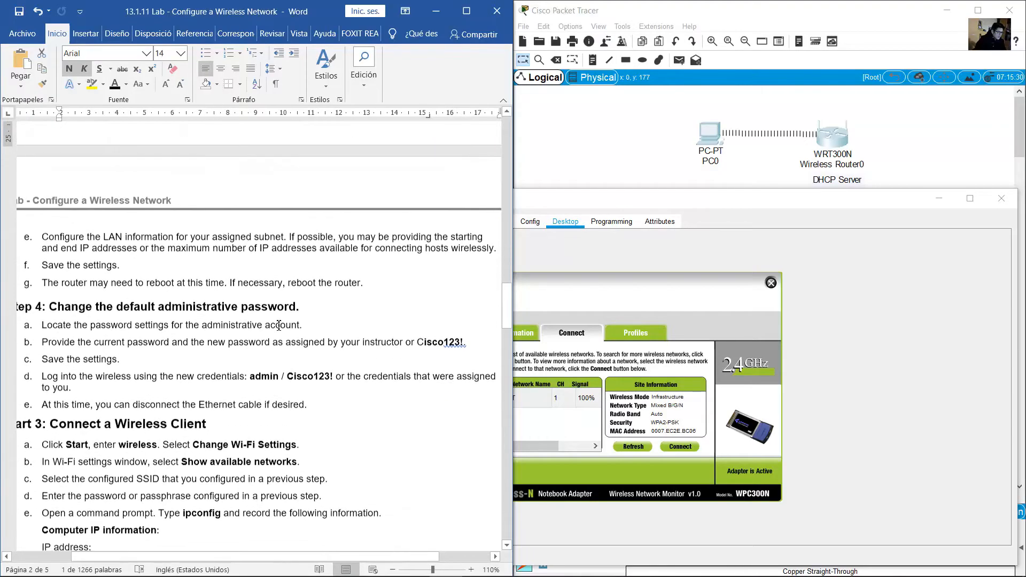
scroll(279, 326, "down", 4)
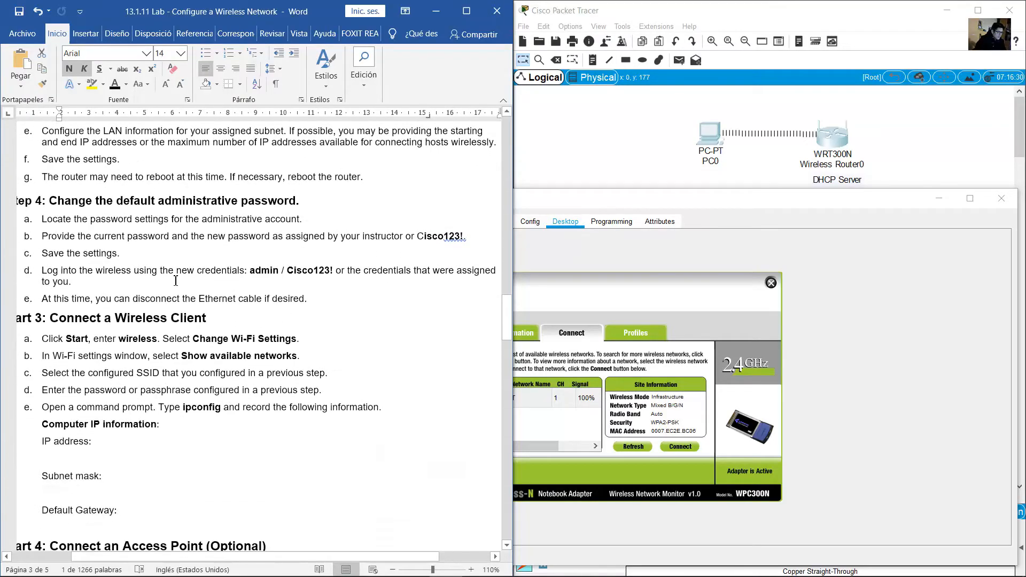
left_click_drag(43, 271, 97, 276)
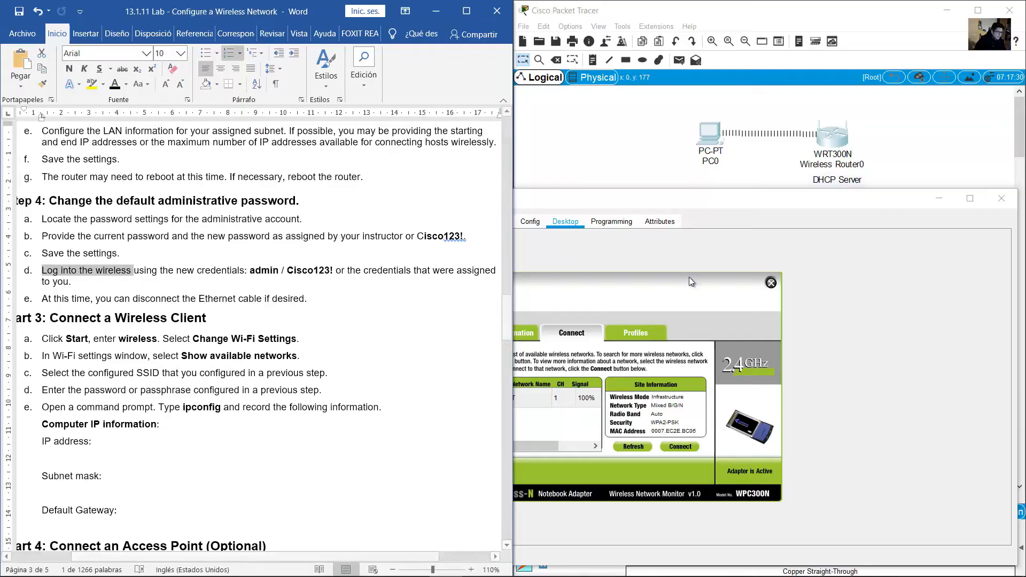
left_click(716, 252)
left_click(769, 282)
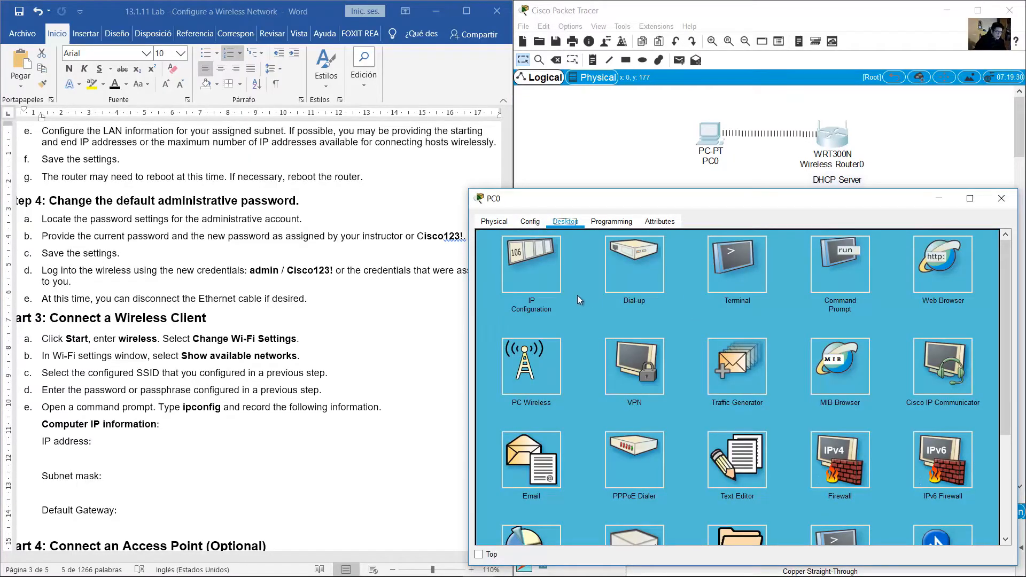
Glance at PC0's IP Configuration, then run ipconfig in its Command Prompt
left_click(541, 249)
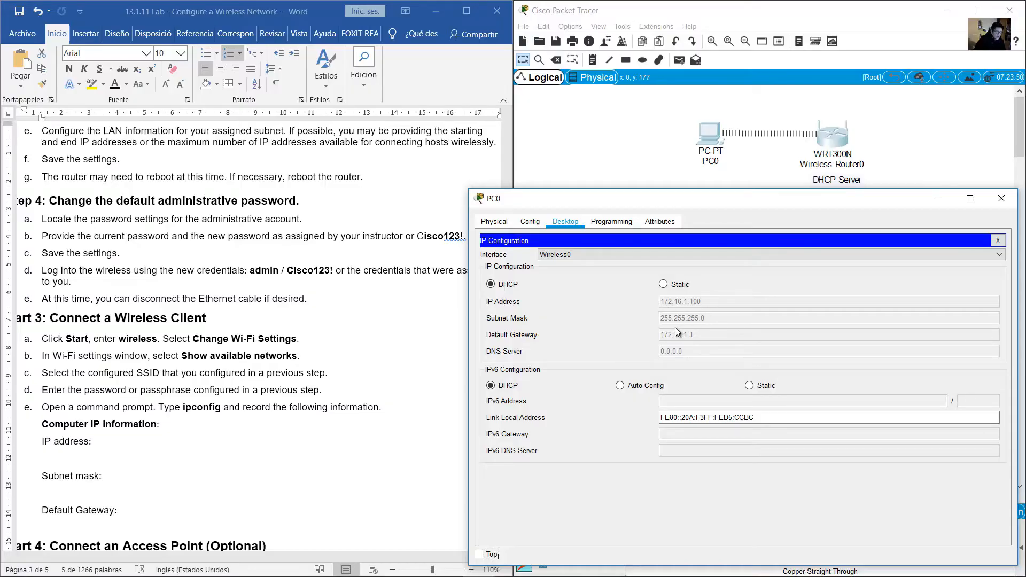
left_click(998, 240)
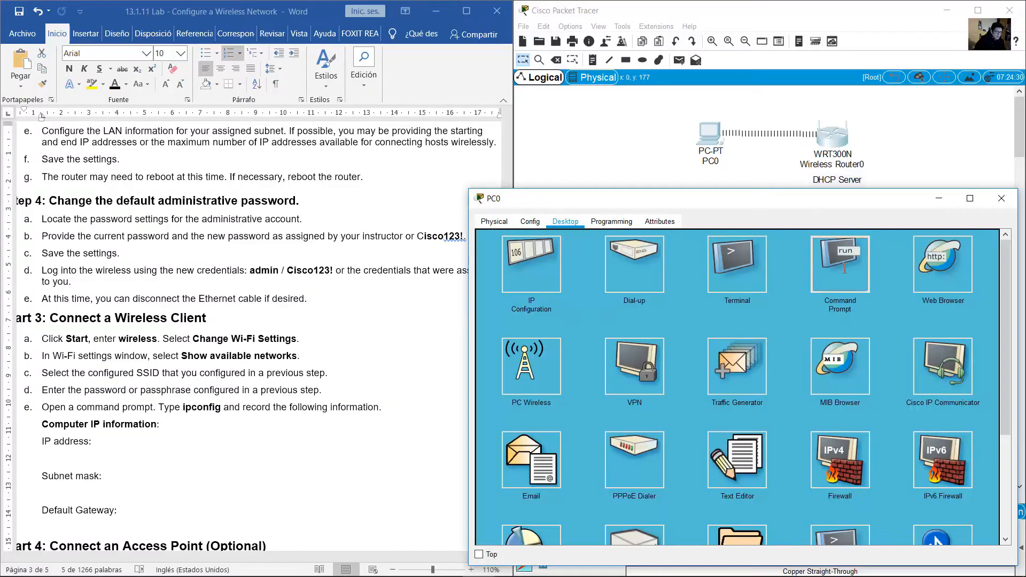
left_click(838, 264)
scroll(716, 364, "down", 2)
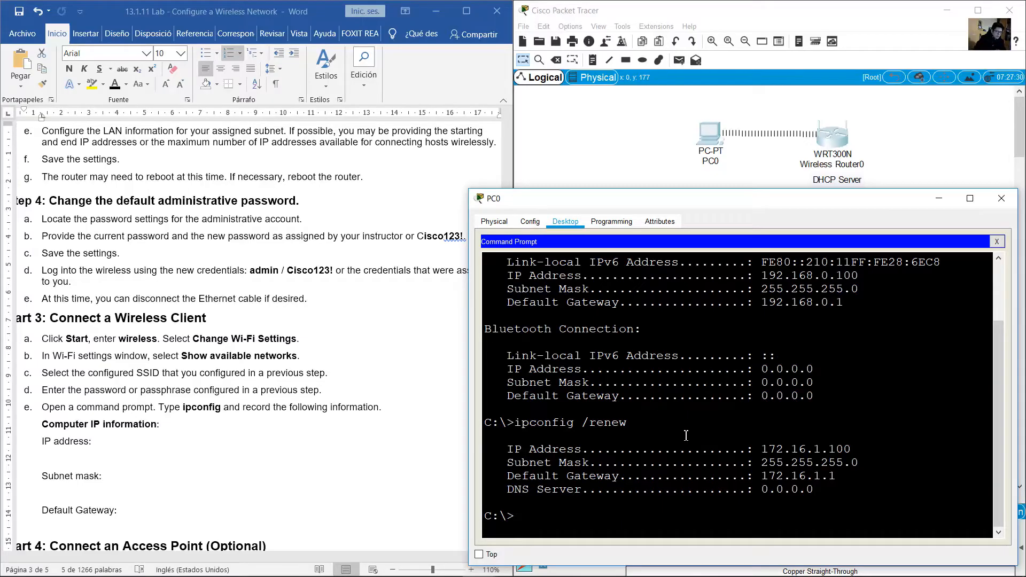
type("ip")
key("Return")
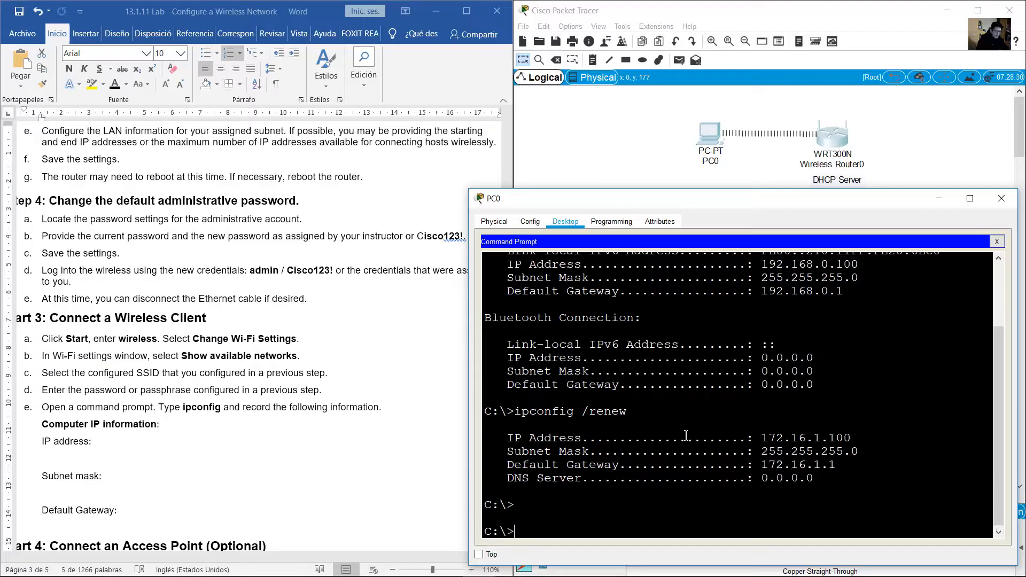
type("ipconfig")
key("Return")
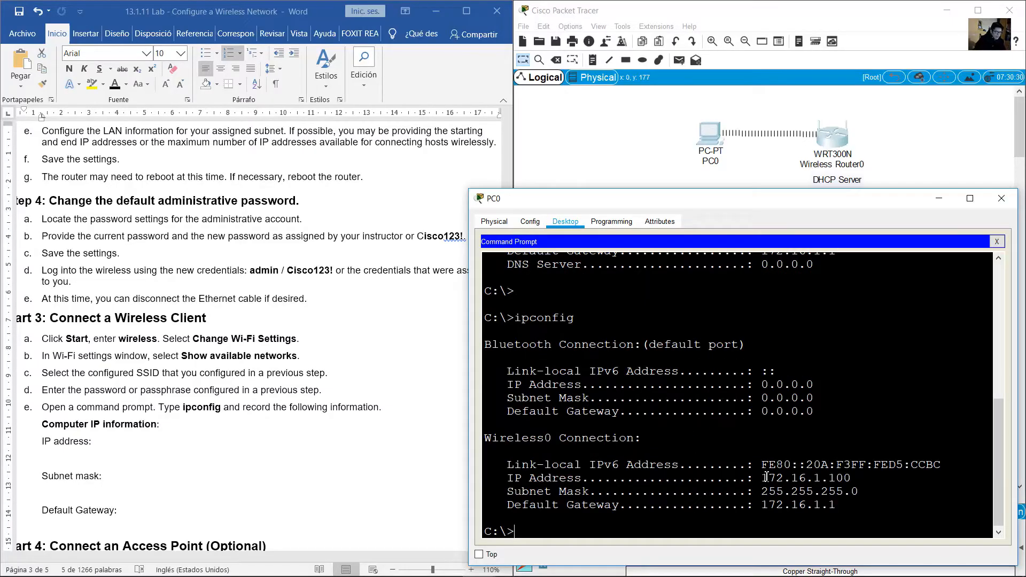
Confirm Wireless0 shows 172.16.1.100, mask 255.255.255.0, gateway 172.16.1.1, then close the prompt
left_click_drag(505, 440, 664, 438)
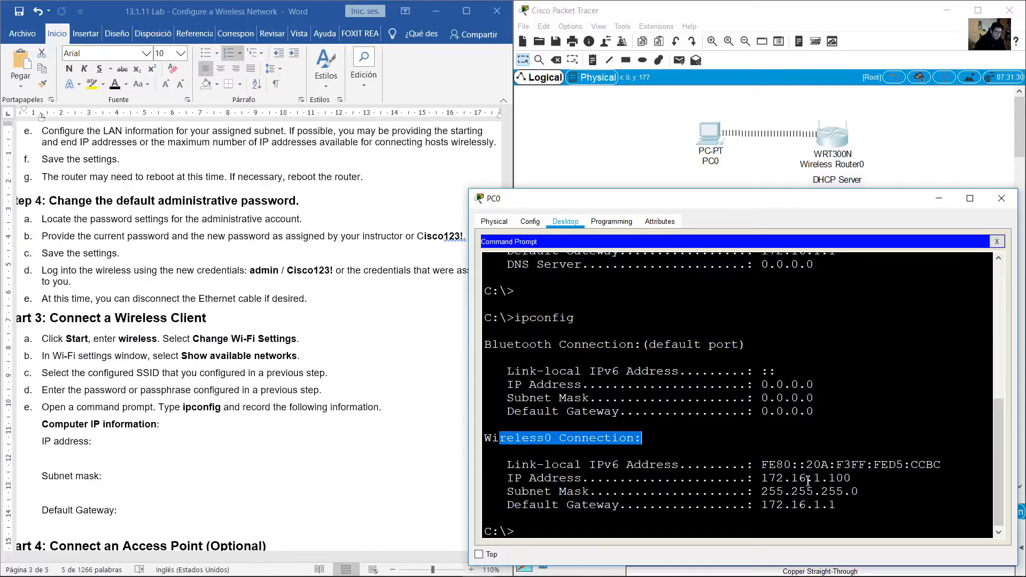
left_click_drag(761, 478, 862, 478)
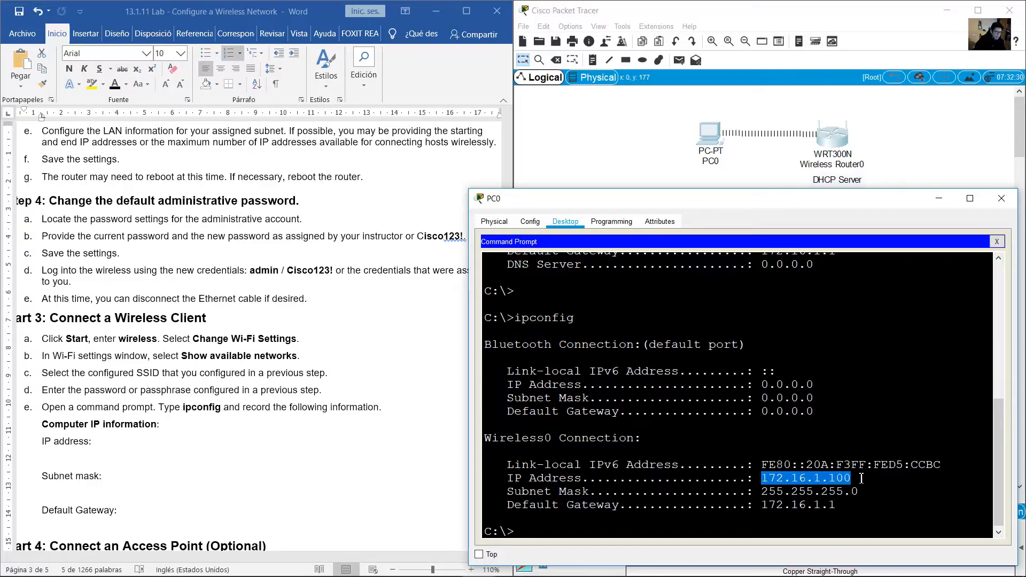
left_click_drag(773, 495, 859, 492)
left_click_drag(772, 505, 855, 504)
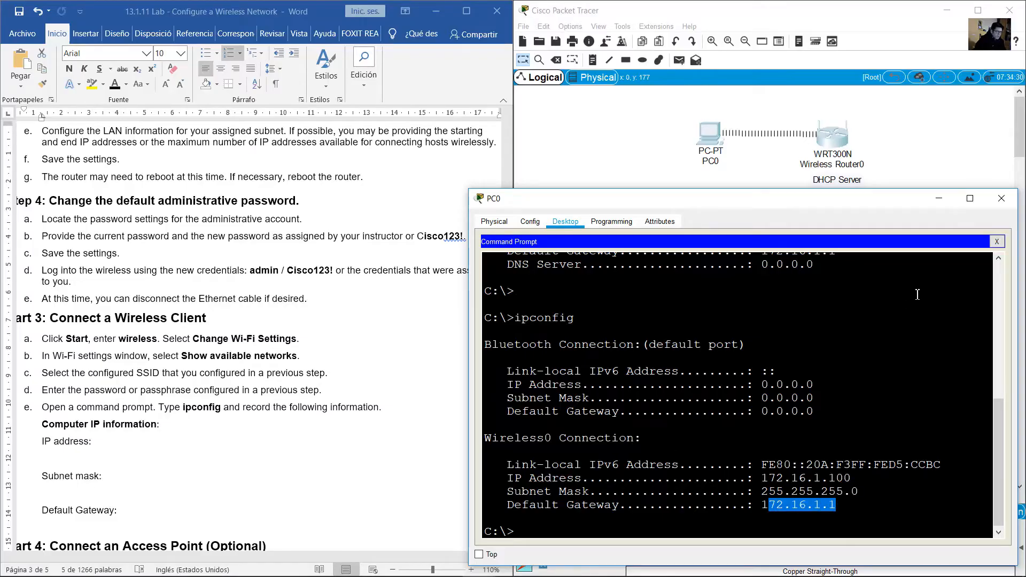
left_click(996, 242)
Browse to the router at 172.16.1.1 in PC0's web browser
left_click(934, 261)
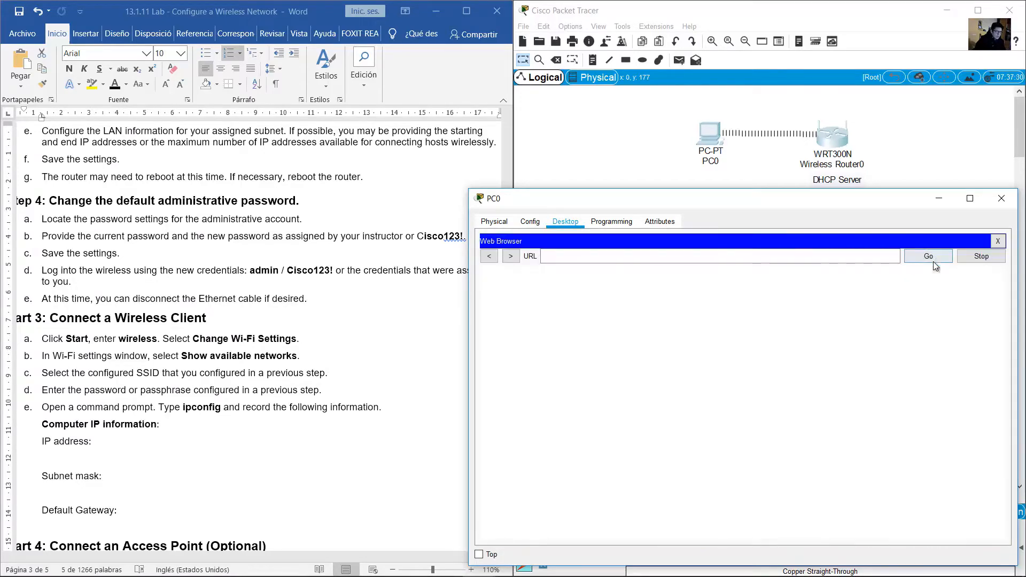
type("17.")
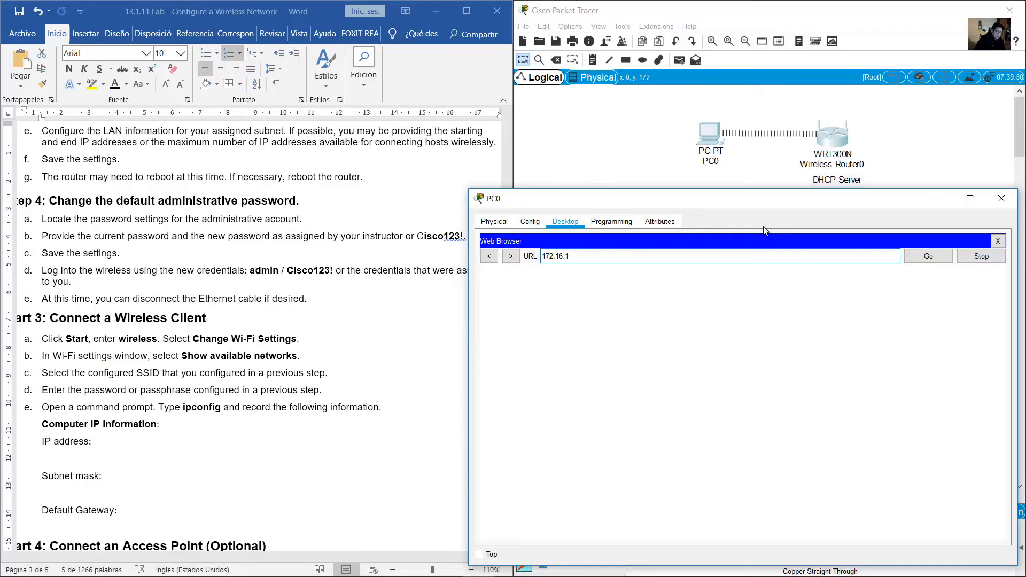
left_click(920, 257)
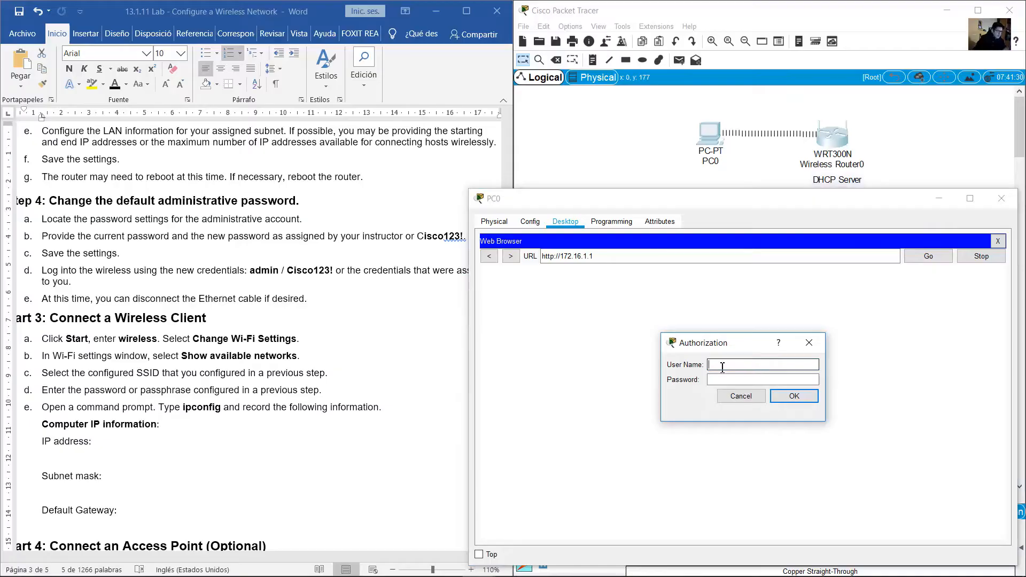
Sign in with the router's admin user name and the password from the lab document
left_click(364, 365)
scroll(364, 365, "up", 9)
scroll(364, 365, "up", 15)
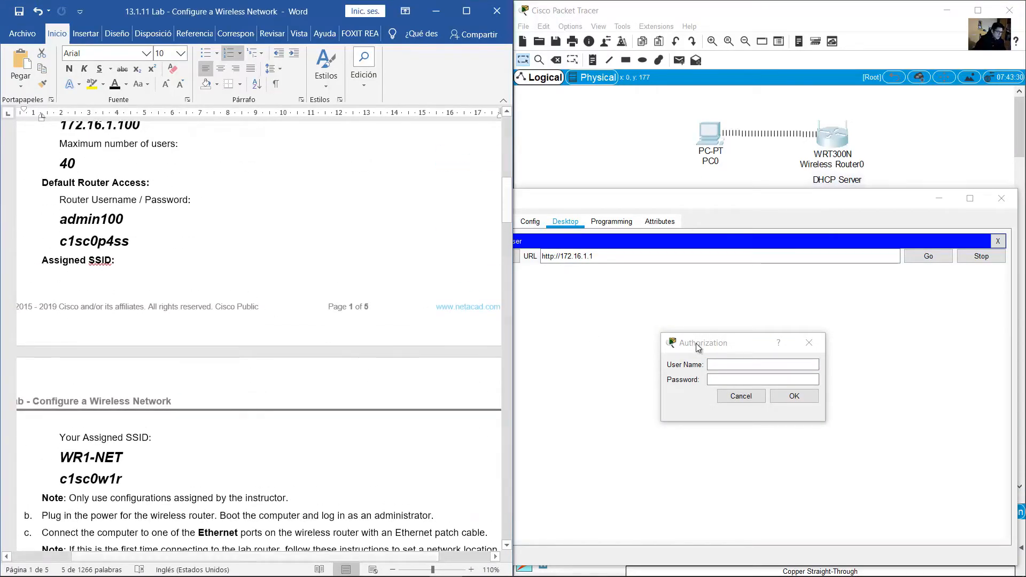
left_click(729, 365)
type("admin")
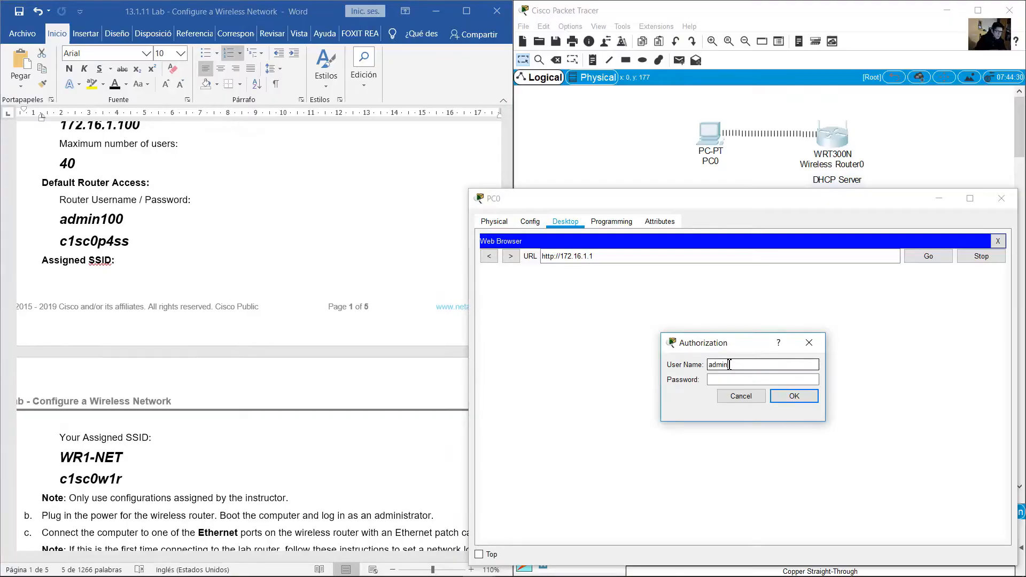
left_click(77, 237)
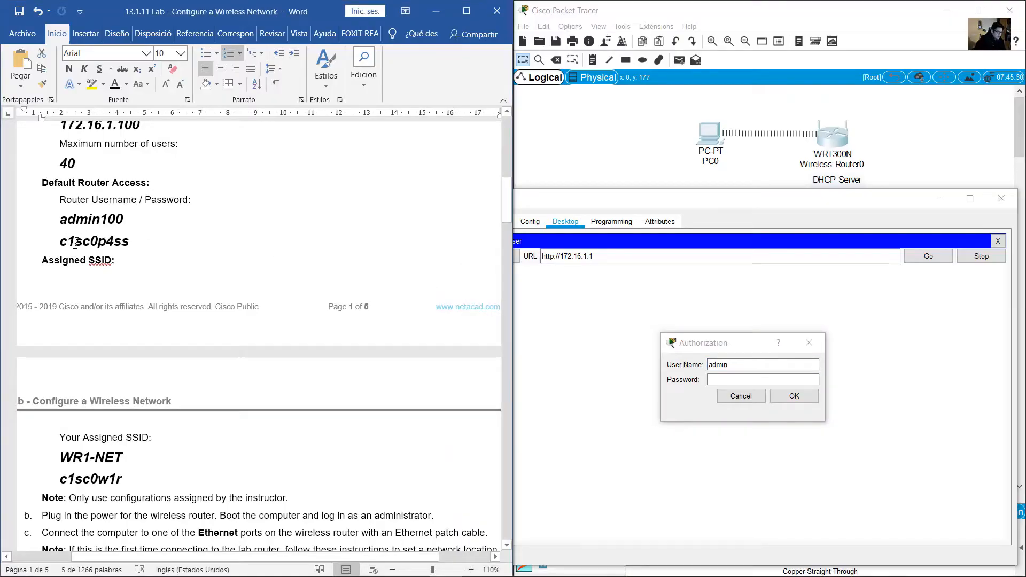
left_click_drag(60, 239, 137, 238)
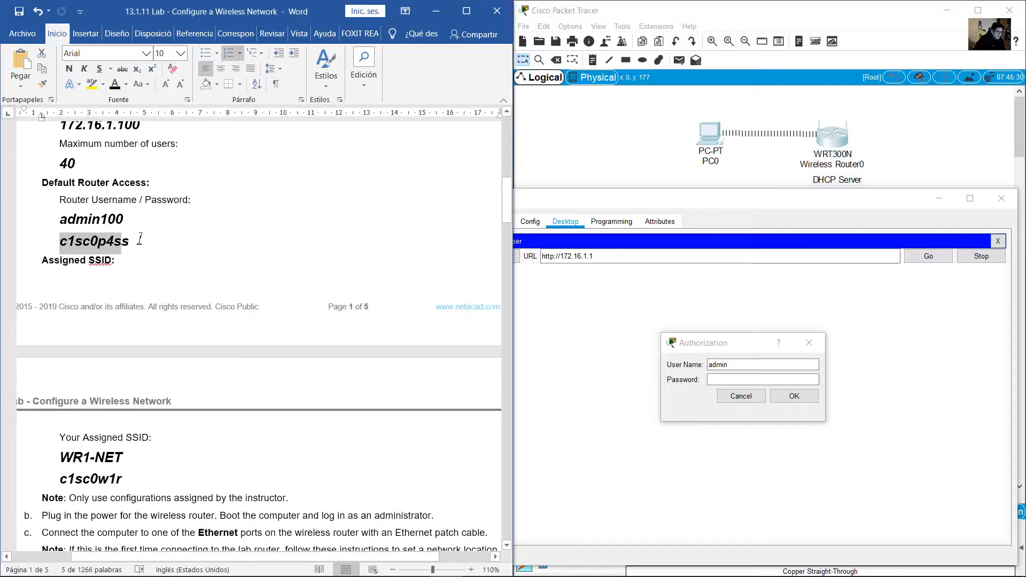
left_click(807, 379)
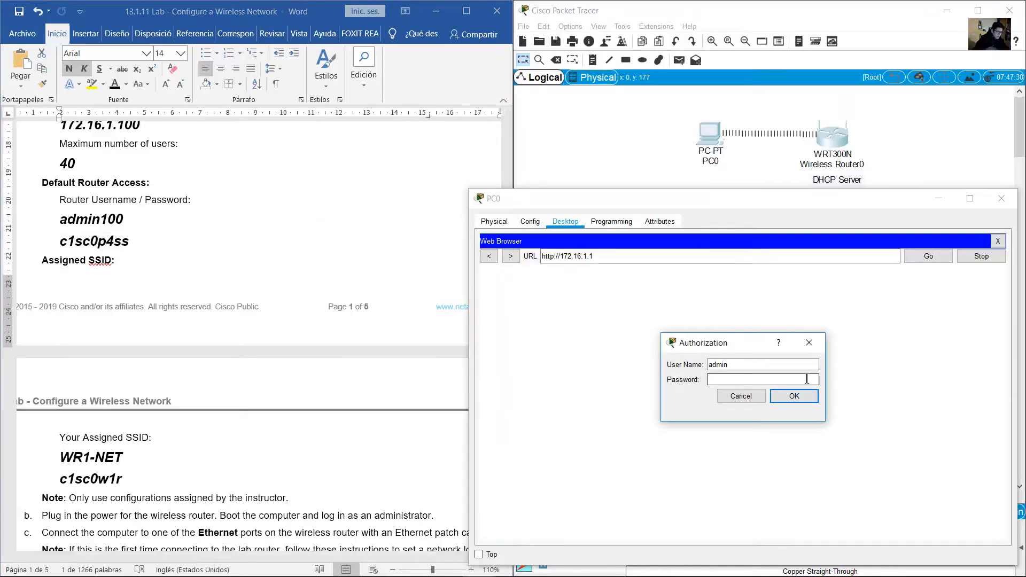
type("c1s")
left_click(794, 396)
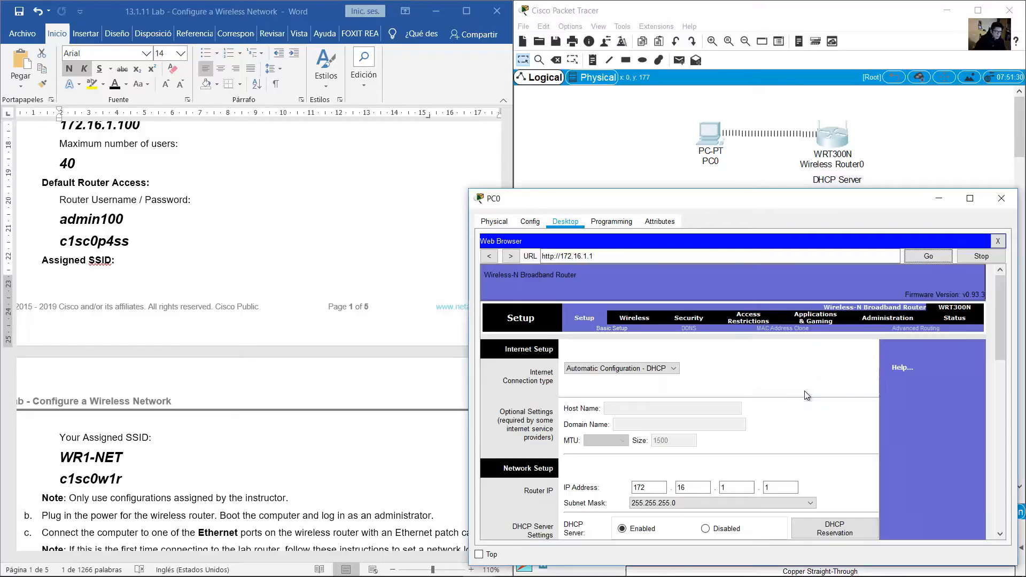
scroll(1002, 323, "down", 3)
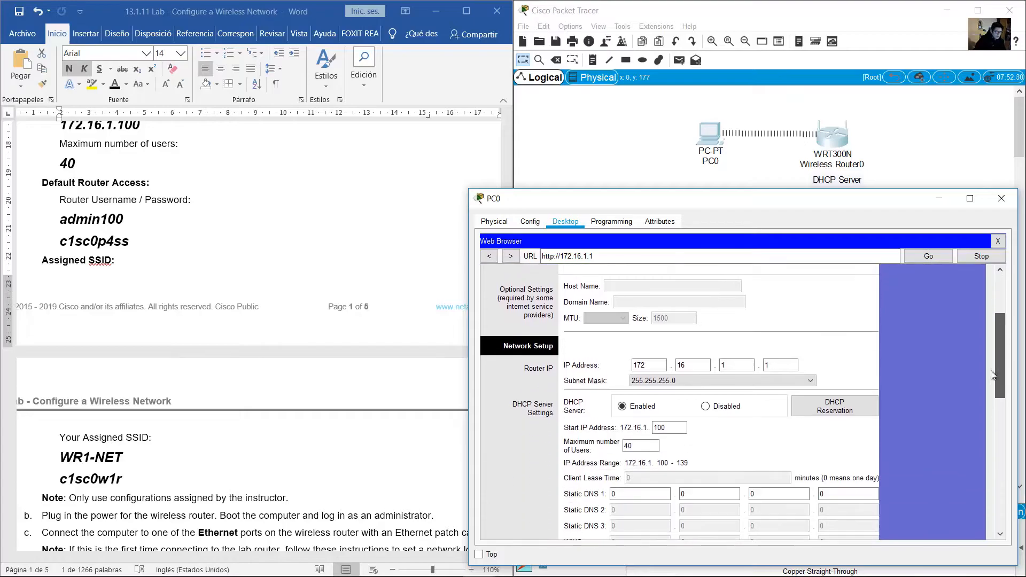
scroll(987, 327, "up", 3)
left_click(372, 370)
scroll(341, 465, "down", 15)
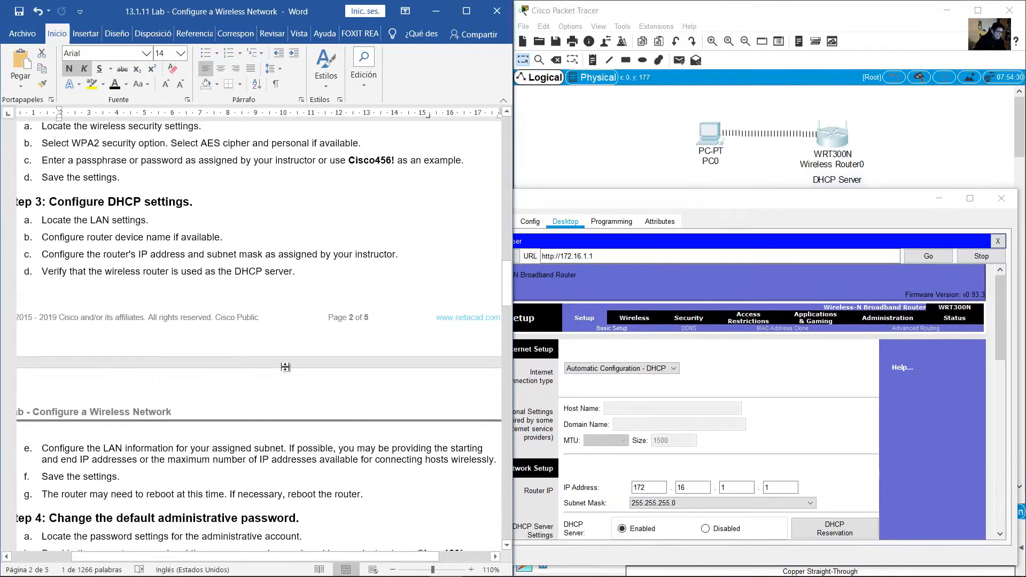
scroll(285, 367, "down", 6)
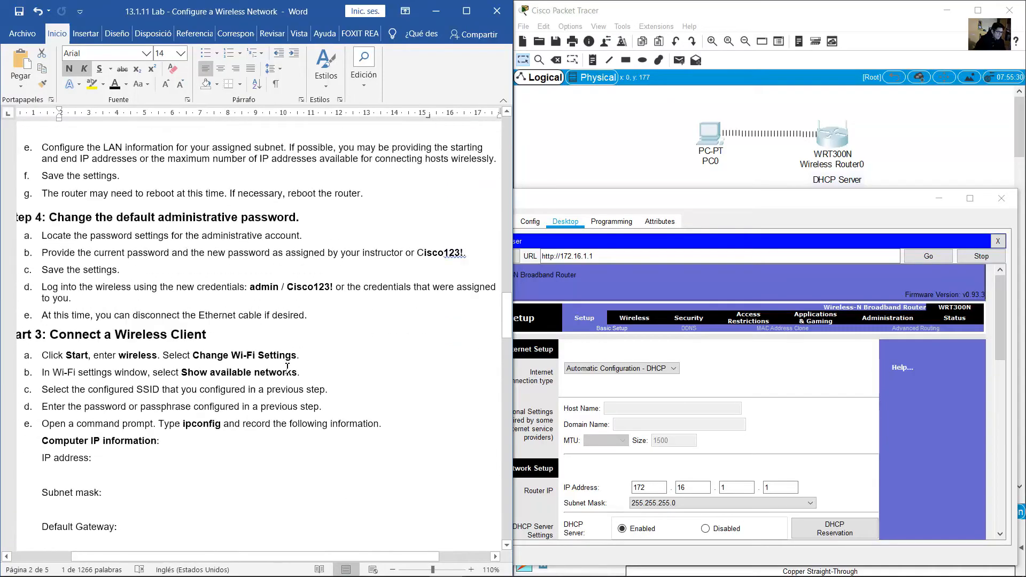
scroll(287, 367, "down", 1)
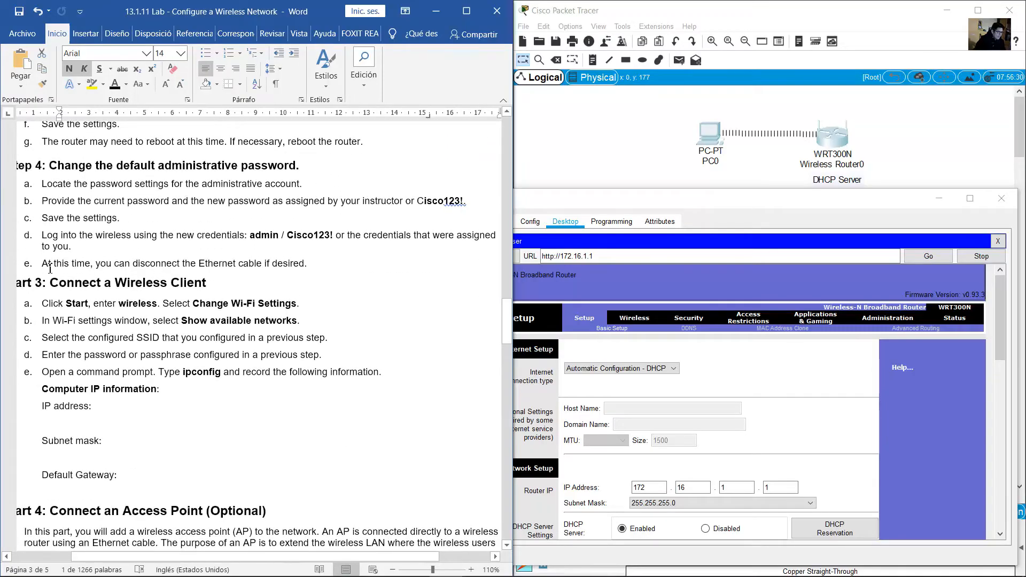
left_click_drag(50, 267, 307, 264)
left_click(752, 168)
left_click_drag(781, 204, 752, 114)
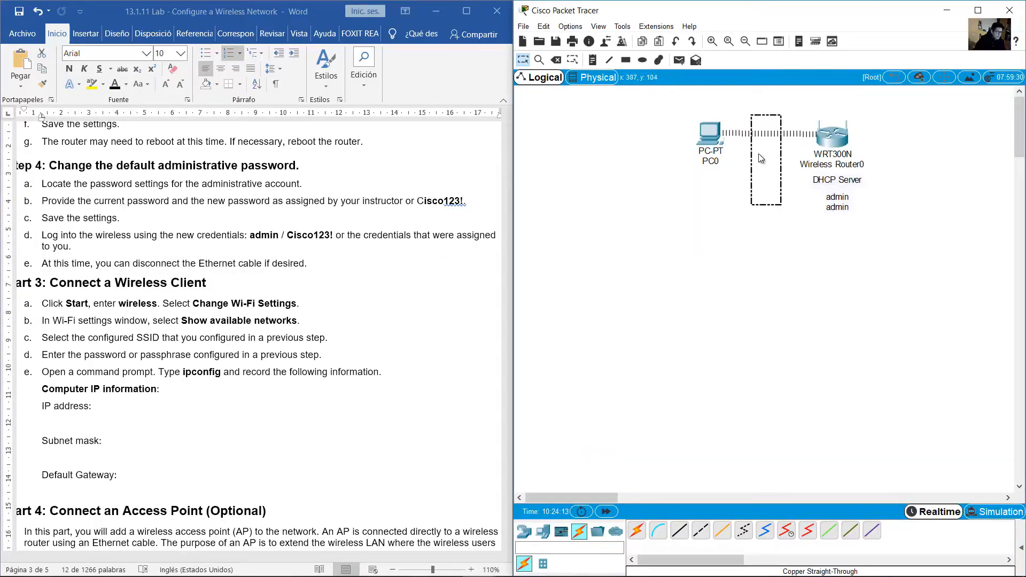
left_click(257, 340)
scroll(257, 340, "down", 2)
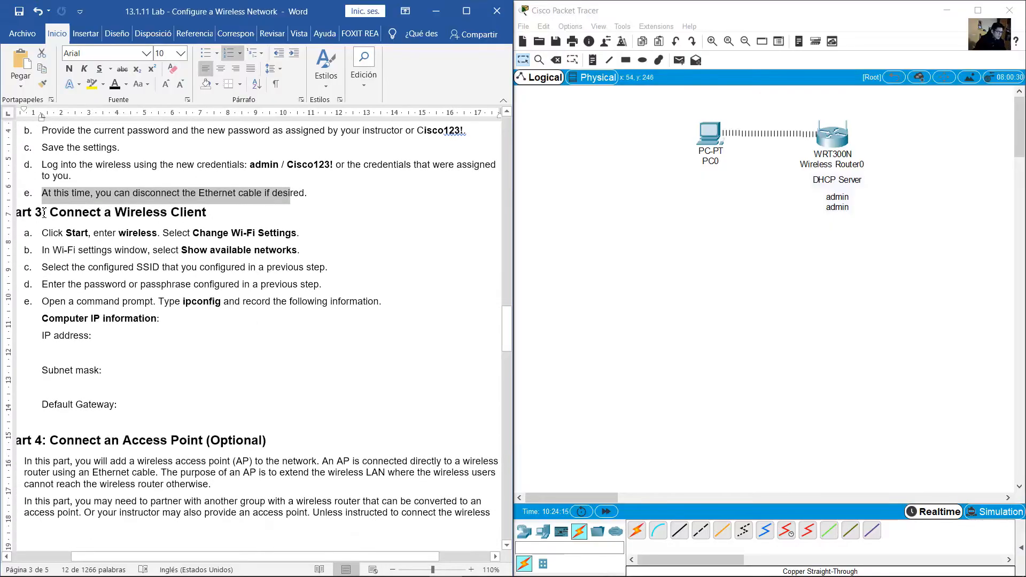
left_click_drag(50, 212, 212, 213)
scroll(169, 238, "down", 1)
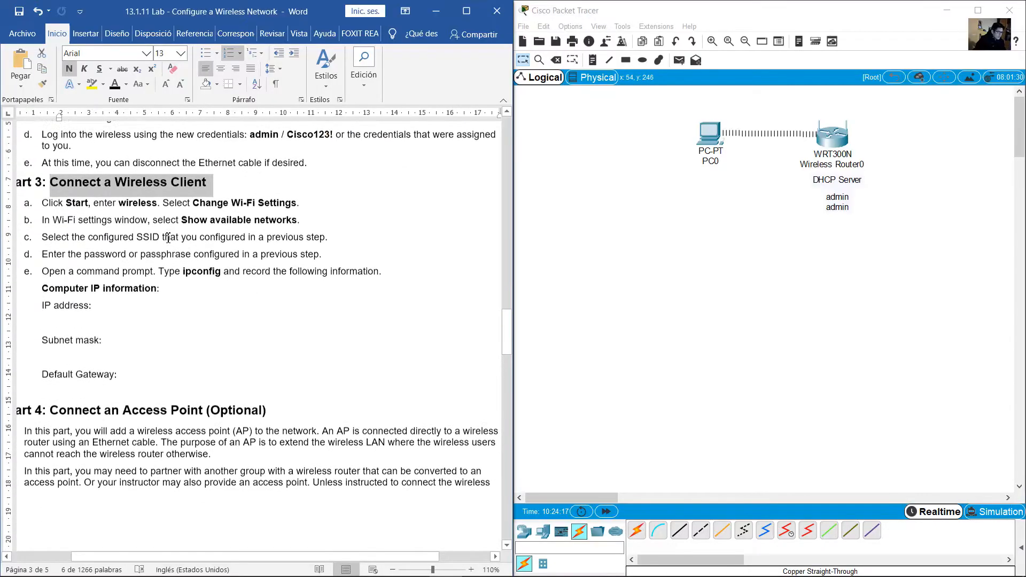
left_click_drag(42, 197, 296, 198)
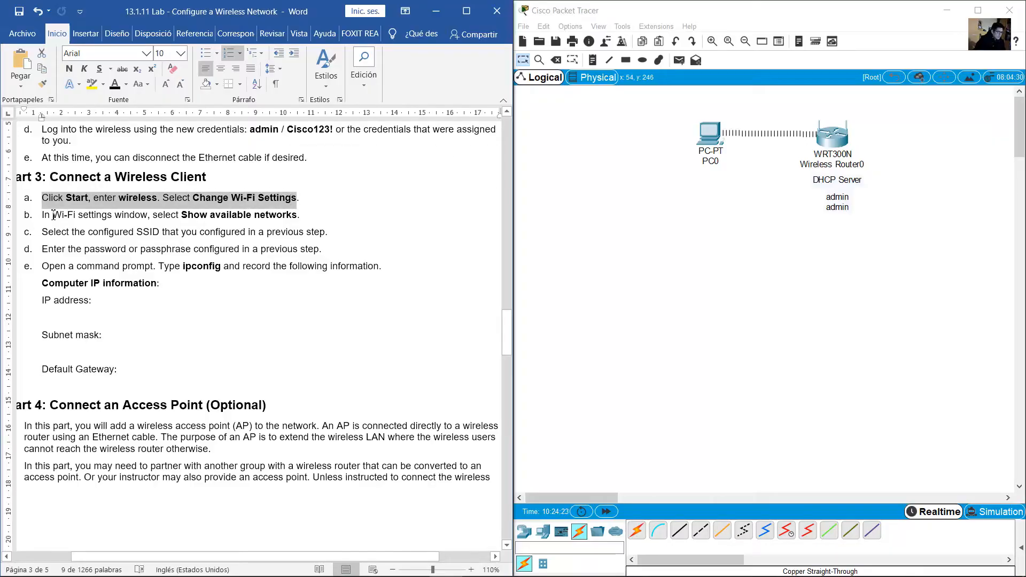
Read Part 3 steps a–d on joining a wireless client, then show Packet Tracer's End Devices
left_click_drag(53, 215, 284, 214)
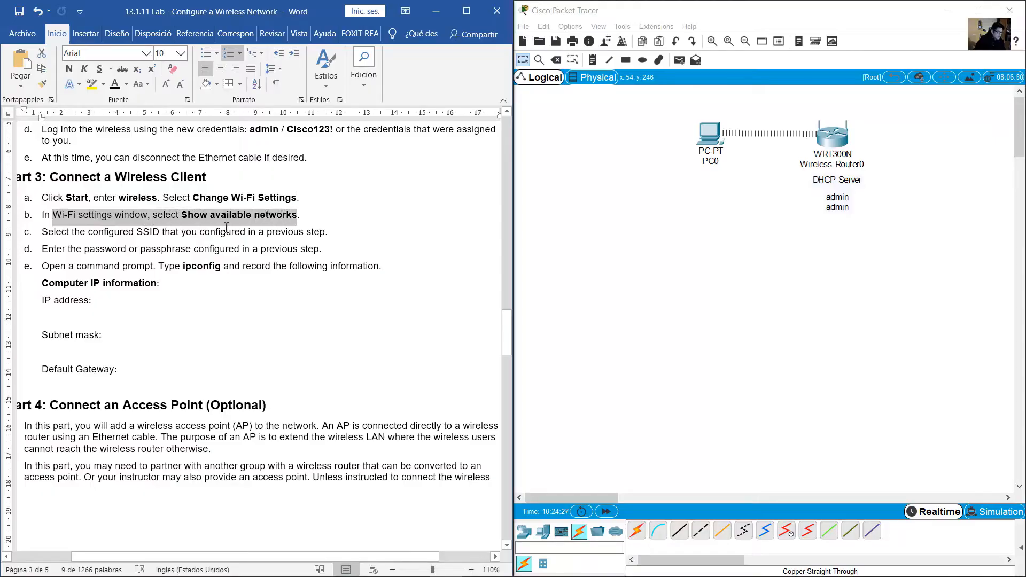
left_click_drag(69, 198, 297, 216)
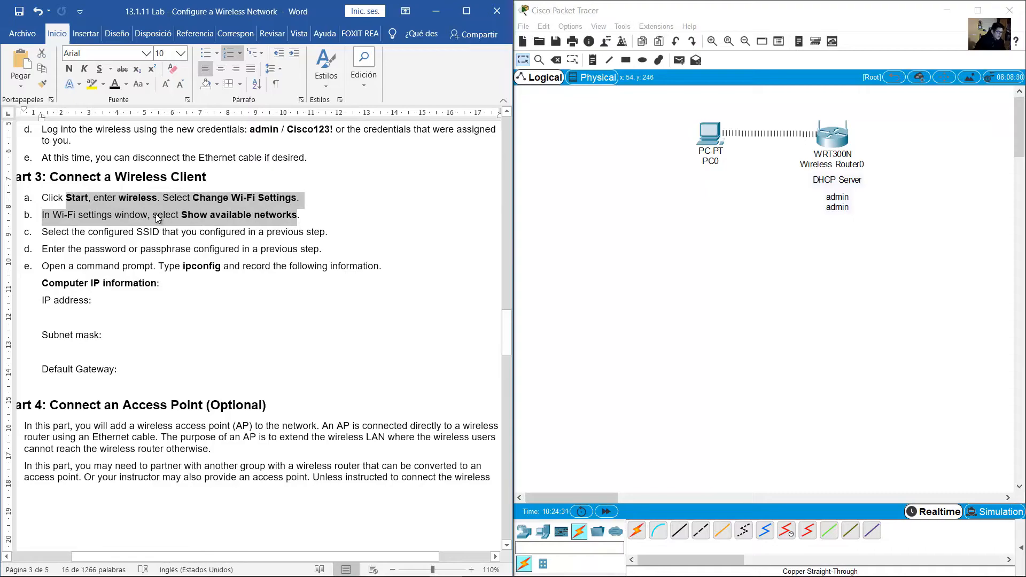
scroll(113, 234, "down", 1)
left_click_drag(43, 196, 211, 201)
left_click_drag(122, 200, 160, 199)
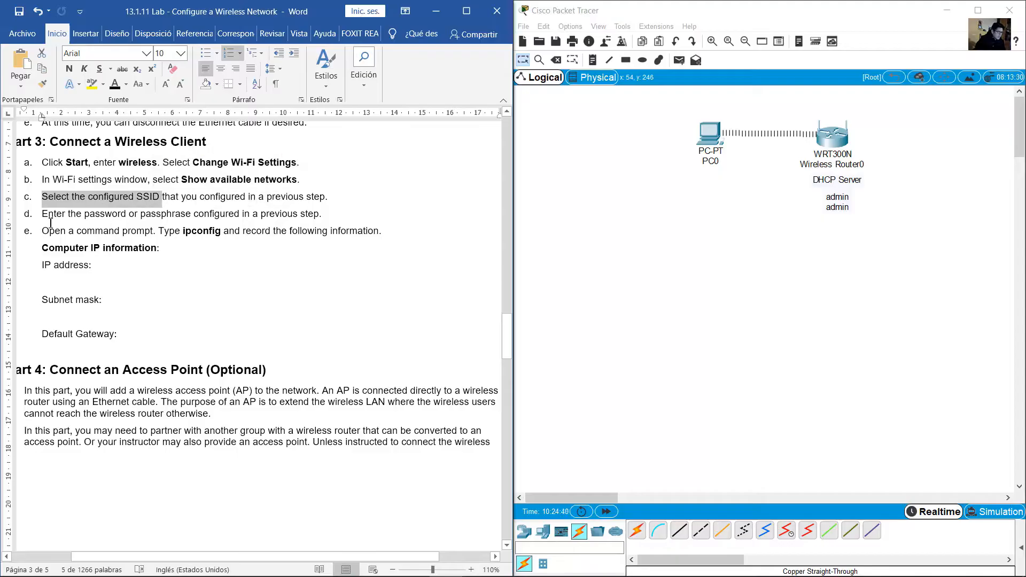
left_click_drag(53, 216, 192, 216)
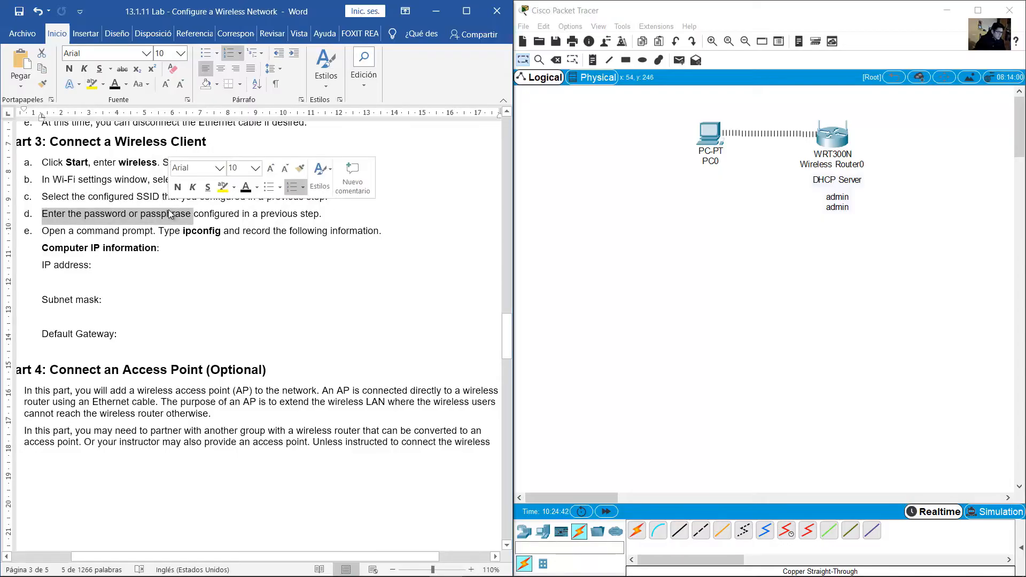
left_click(405, 223)
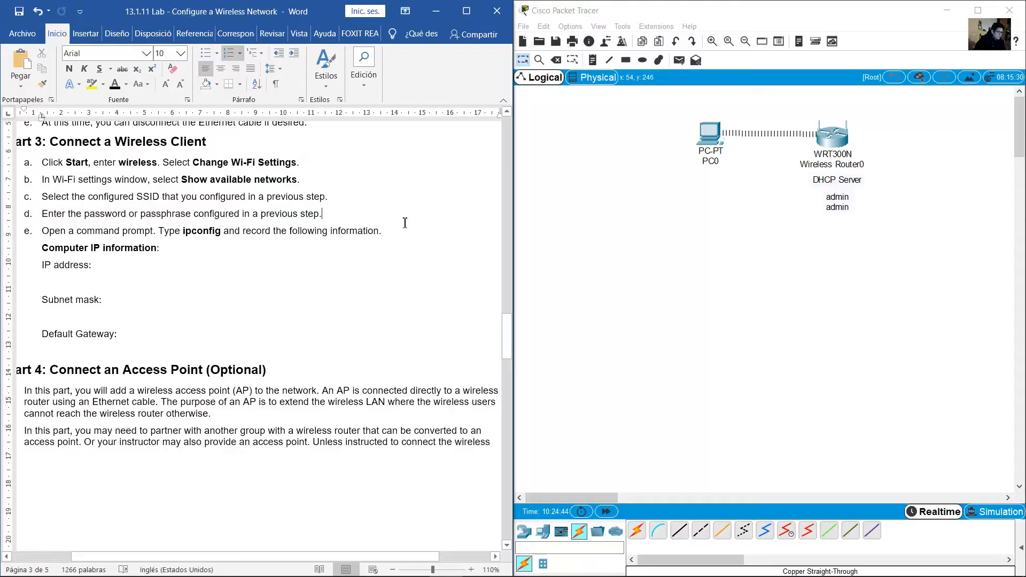
scroll(405, 223, "up", 2)
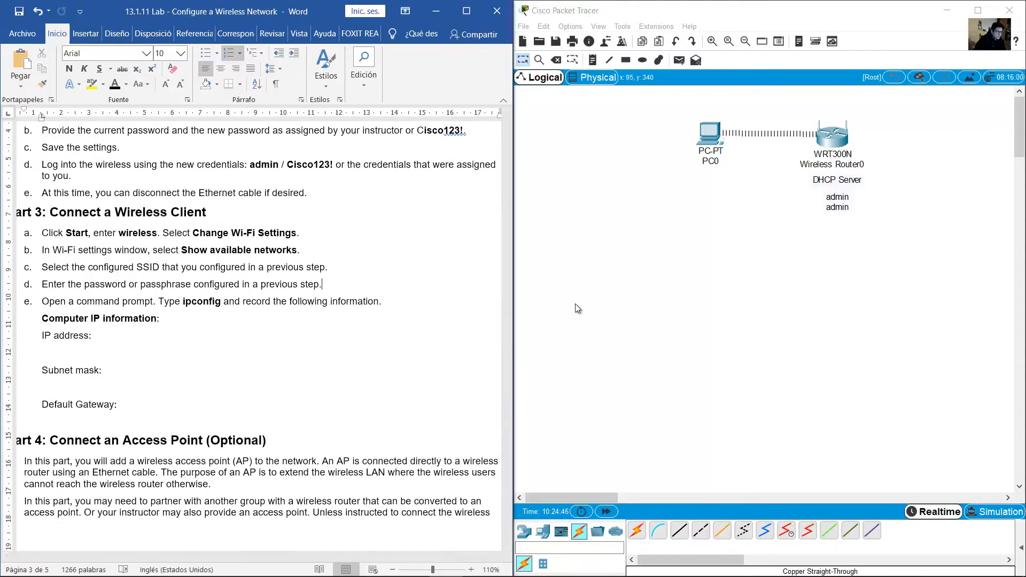
left_click(543, 530)
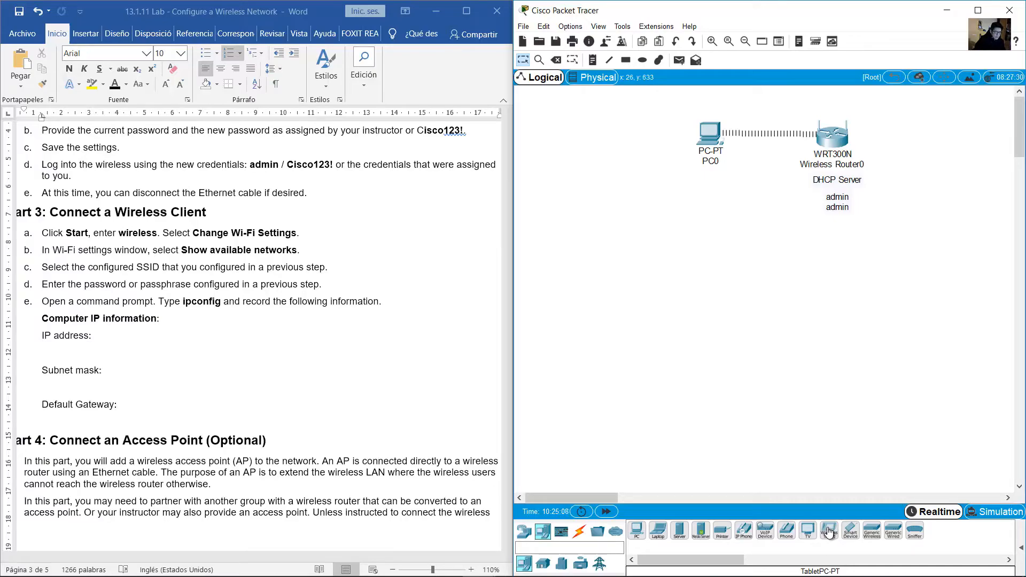
Place a Laptop-PT below PC0 as Laptop0 and open its enlarged hardware view
left_click(658, 531)
left_click(725, 245)
left_click(728, 239)
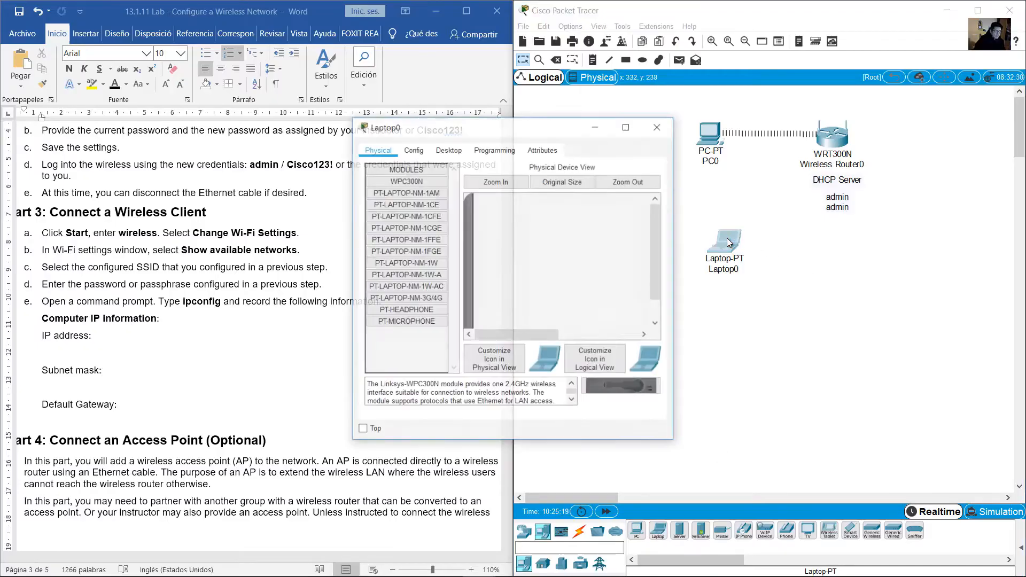
left_click(501, 182)
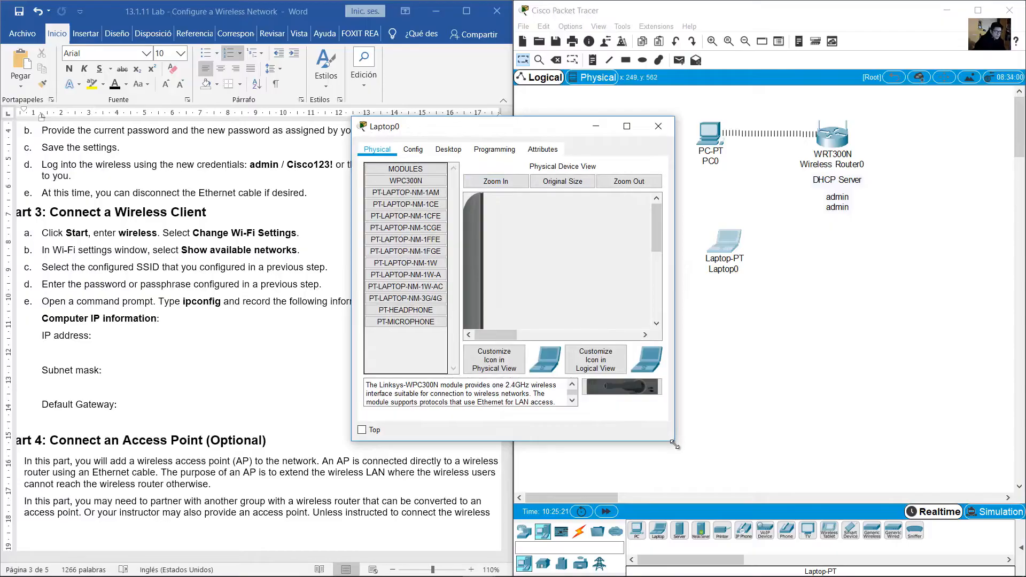
left_click_drag(674, 441, 972, 530)
scroll(917, 334, "down", 3)
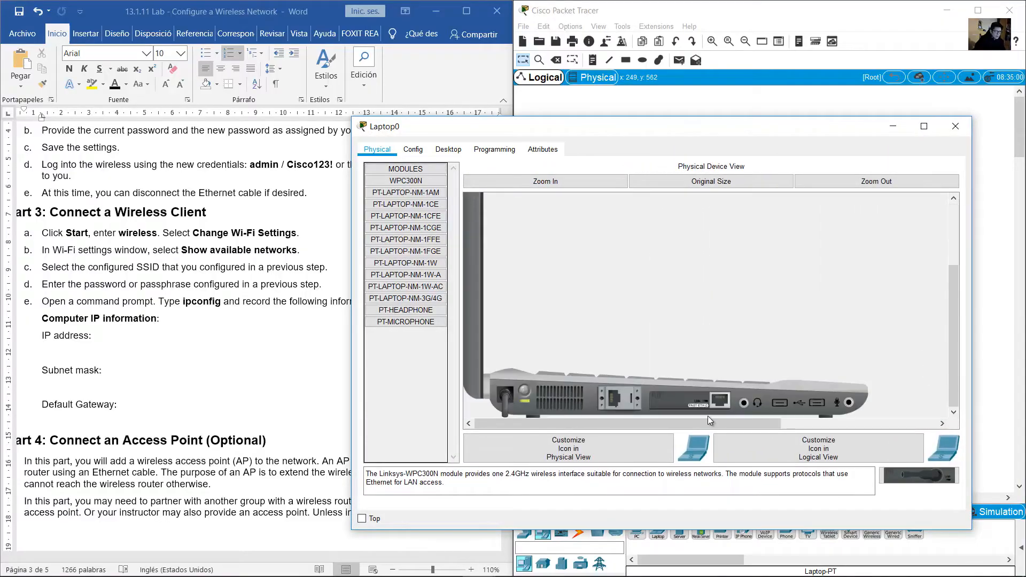
Swap Laptop0's existing module for a WPC300N wireless module and power it back on
left_click_drag(678, 400, 915, 474)
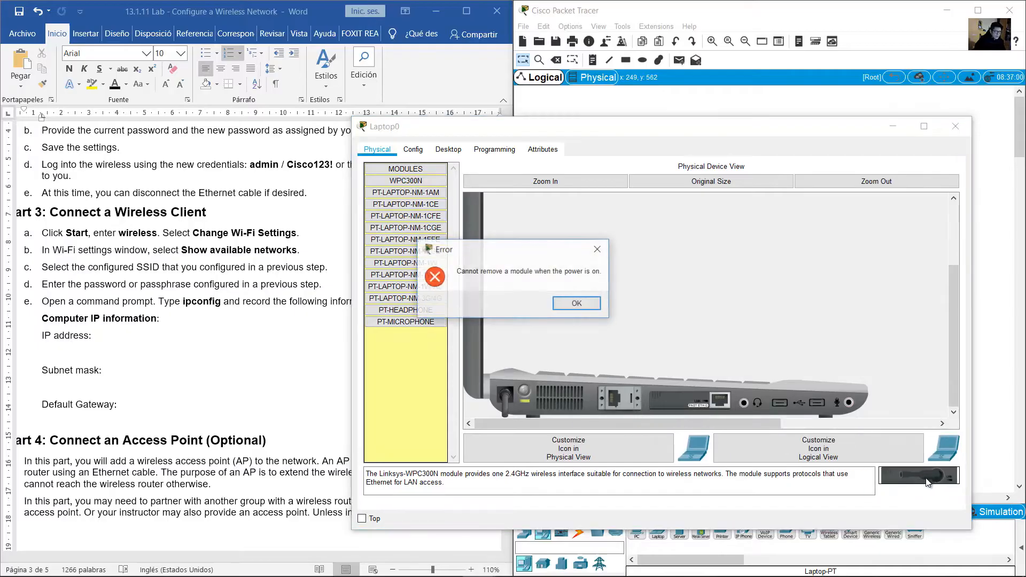
left_click(580, 306)
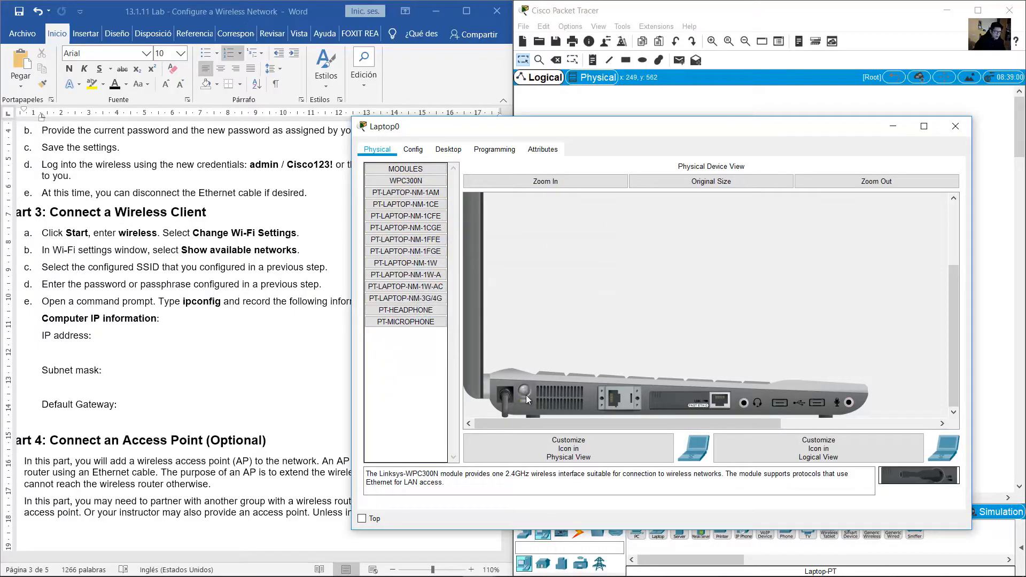
left_click_drag(671, 400, 916, 474)
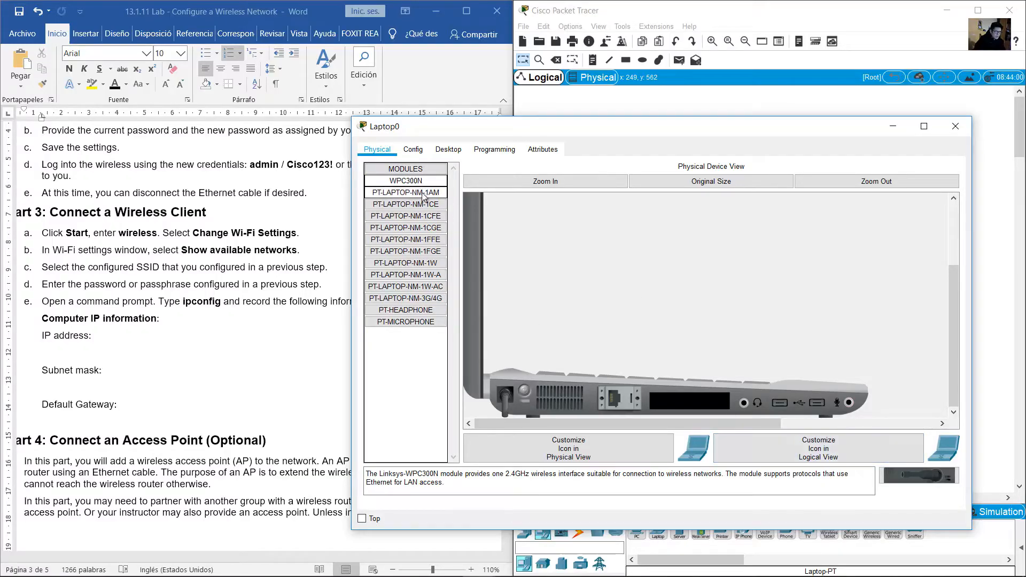
left_click_drag(929, 475, 700, 396)
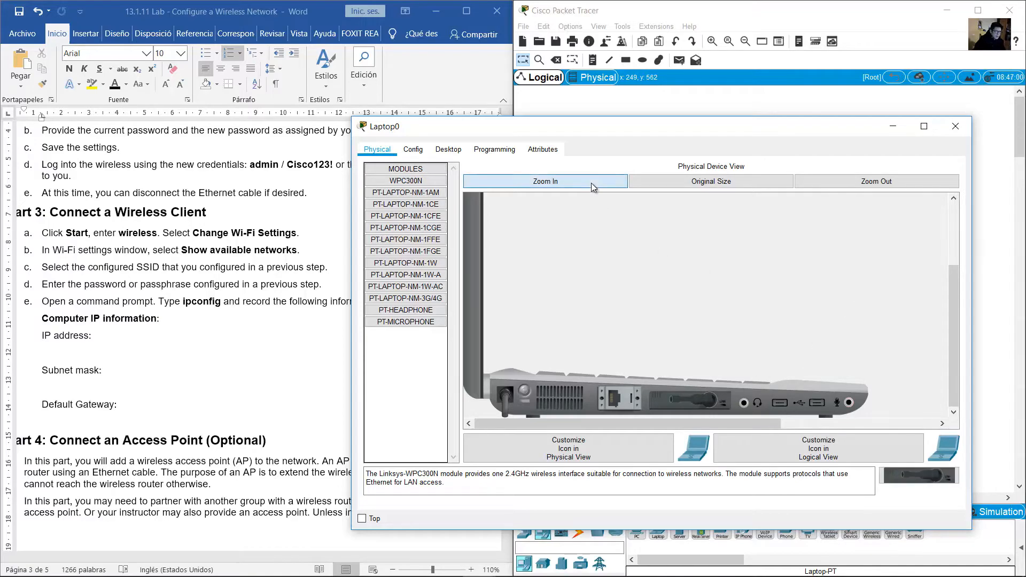
left_click(525, 393)
left_click(956, 126)
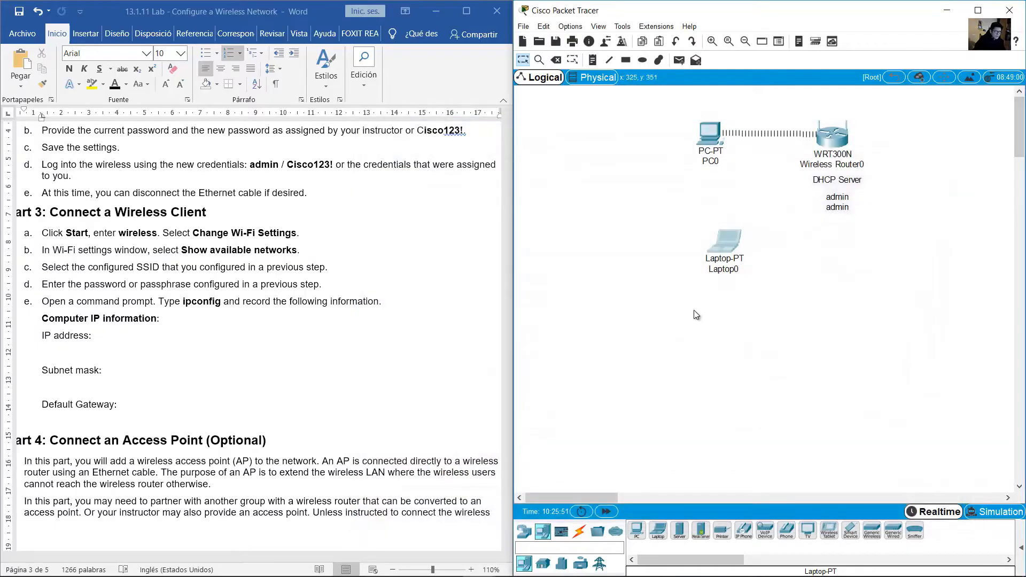
left_click(725, 242)
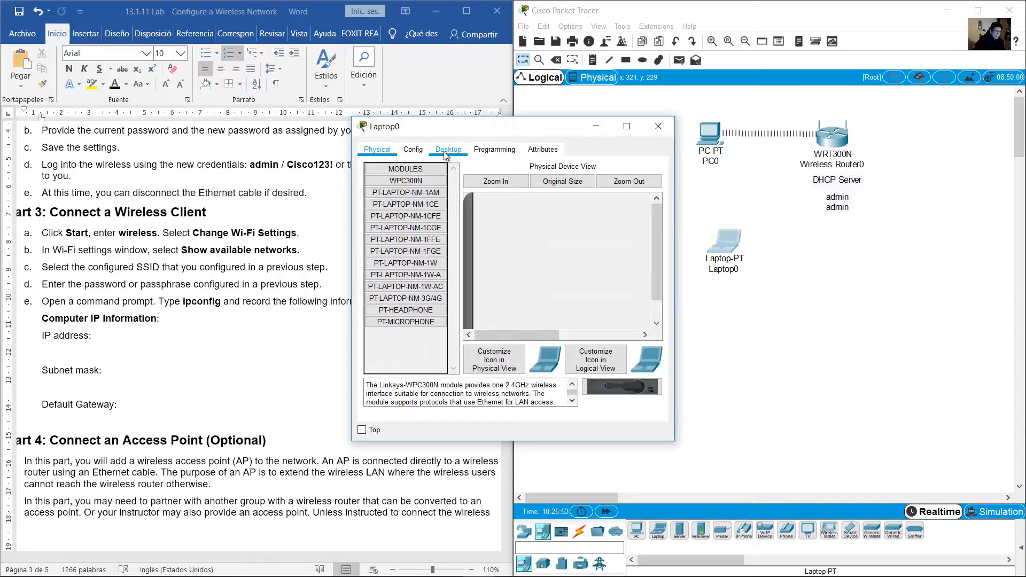
In Laptop0's PC Wireless app, refresh the network list and start connecting to WR1-NET
left_click(448, 149)
left_click(400, 304)
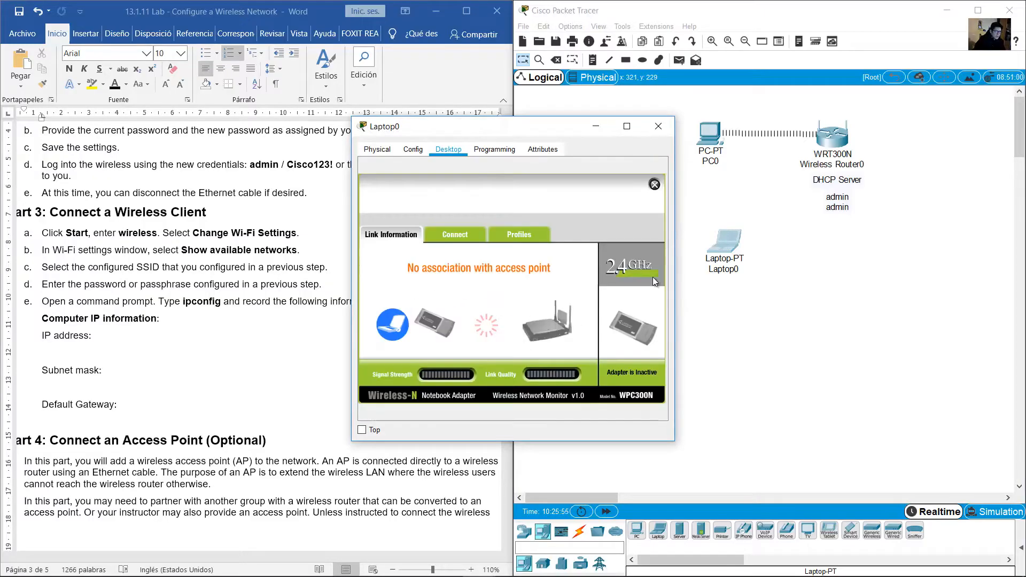
left_click_drag(675, 442, 715, 494)
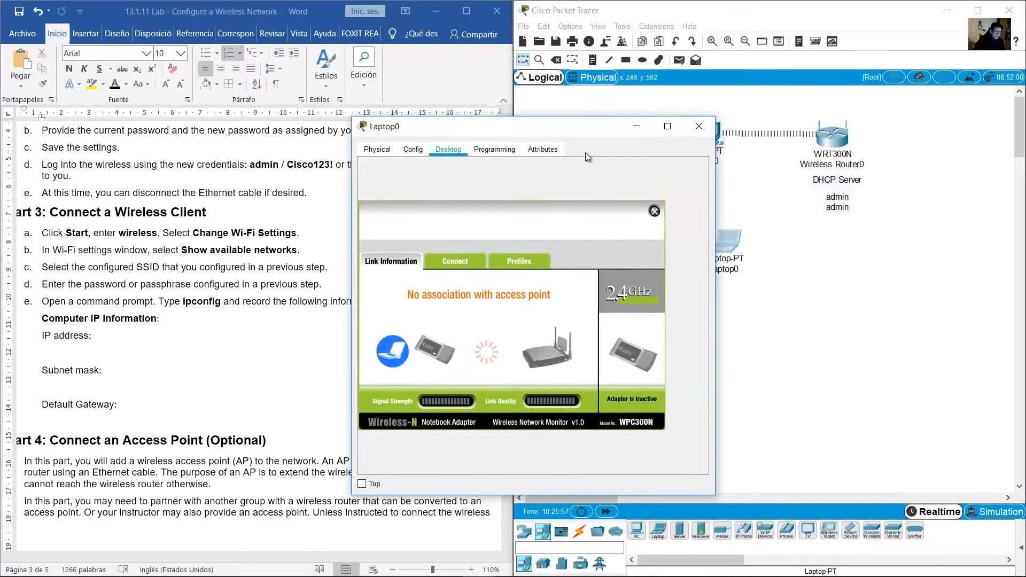
left_click_drag(586, 130, 449, 89)
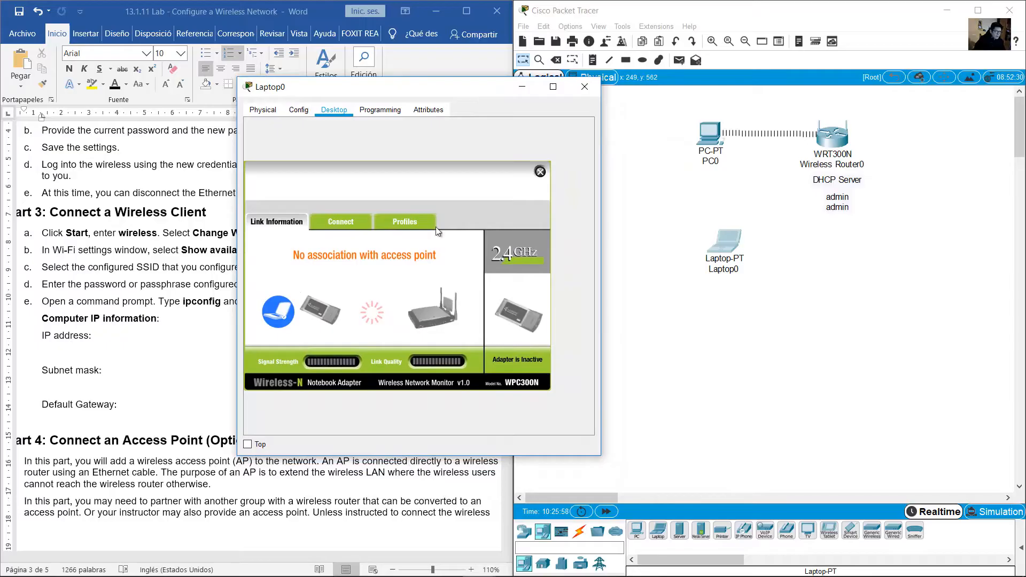
left_click(329, 225)
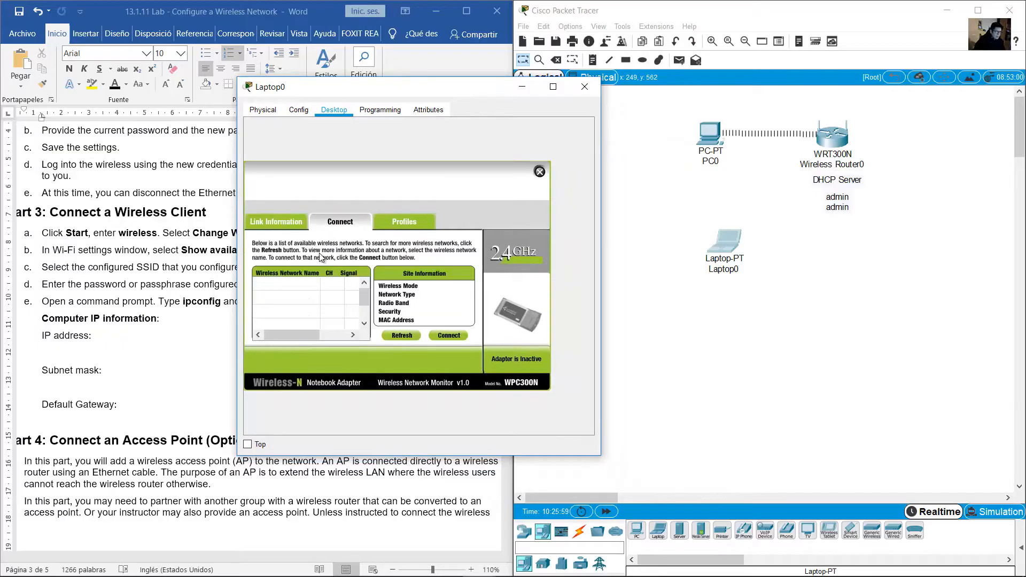
left_click(402, 335)
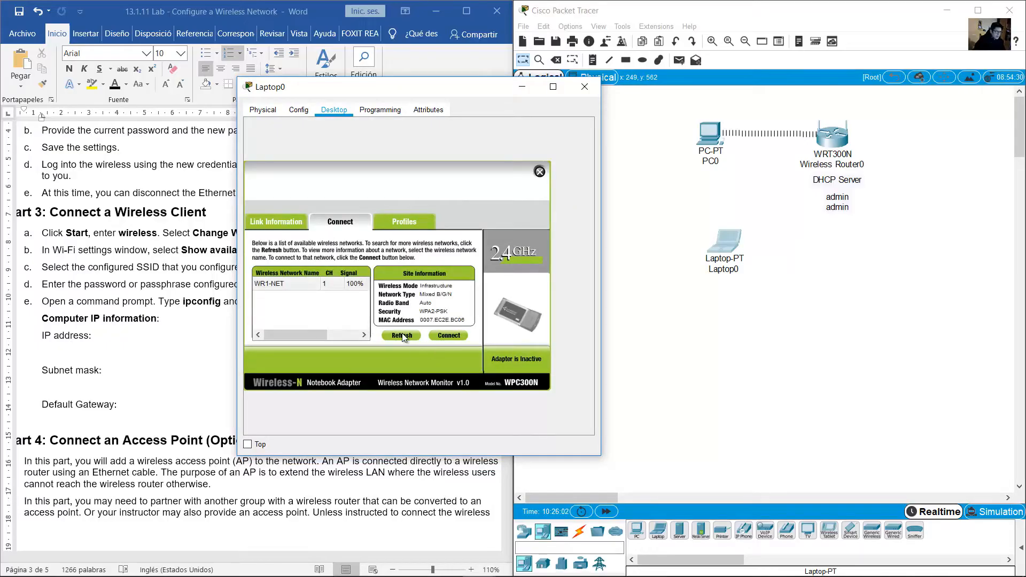
left_click(284, 284)
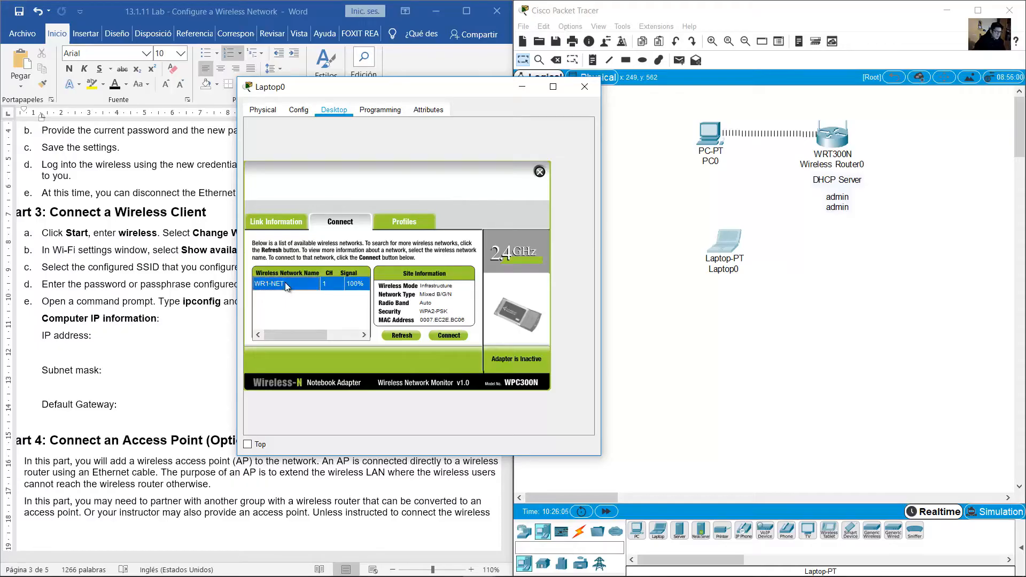
left_click(456, 337)
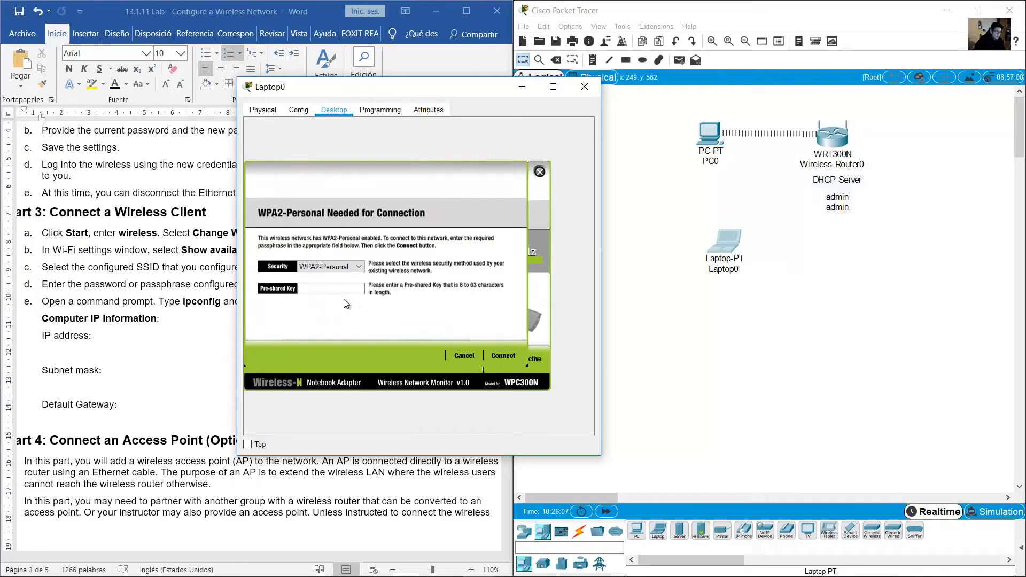
Join Laptop0 to WR1-NET using WPA2-Personal and the assigned passphrase from the lab
left_click(126, 277)
scroll(127, 278, "up", 15)
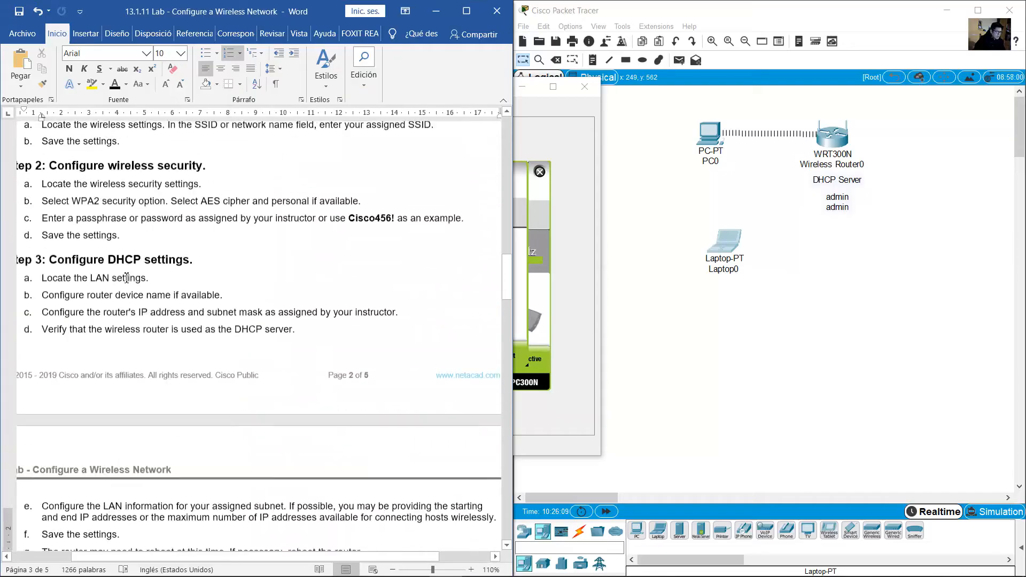
scroll(125, 278, "up", 12)
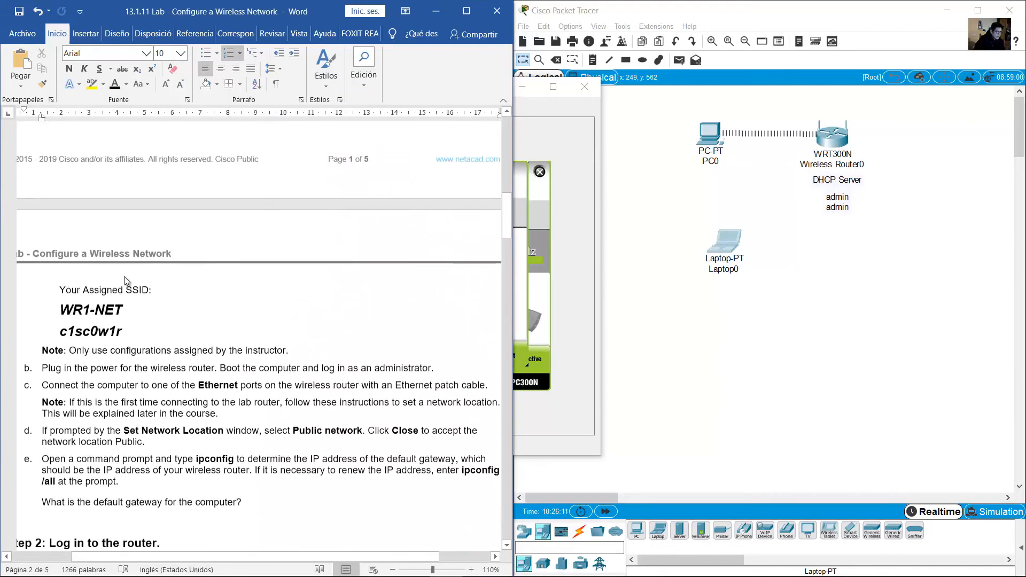
left_click_drag(60, 338, 128, 343)
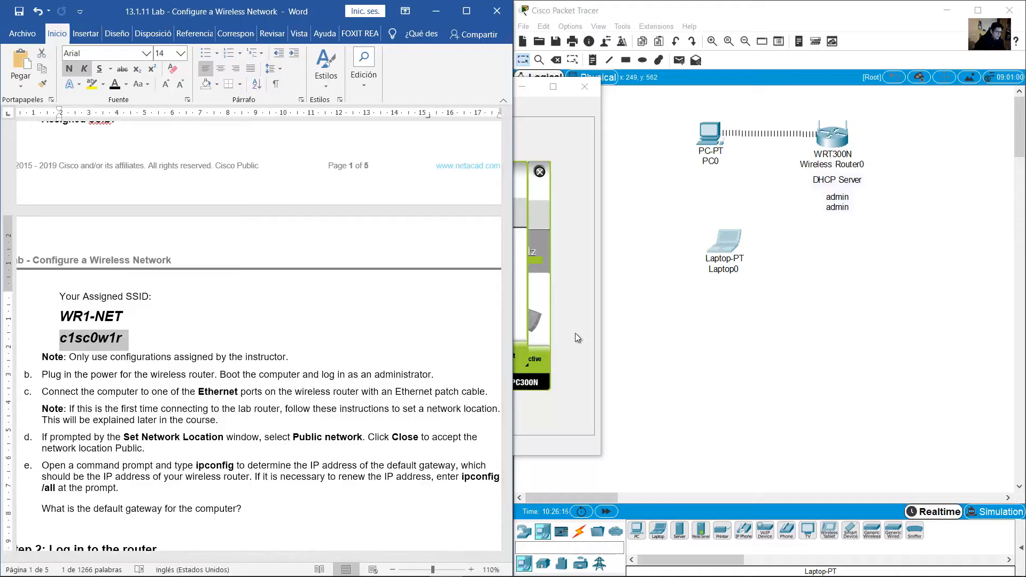
left_click(526, 326)
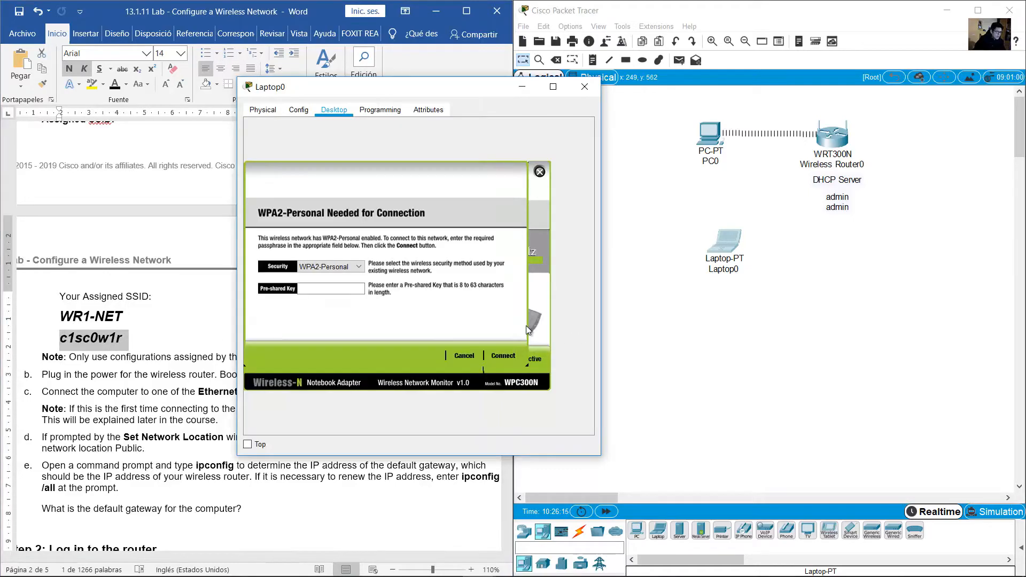
left_click(353, 268)
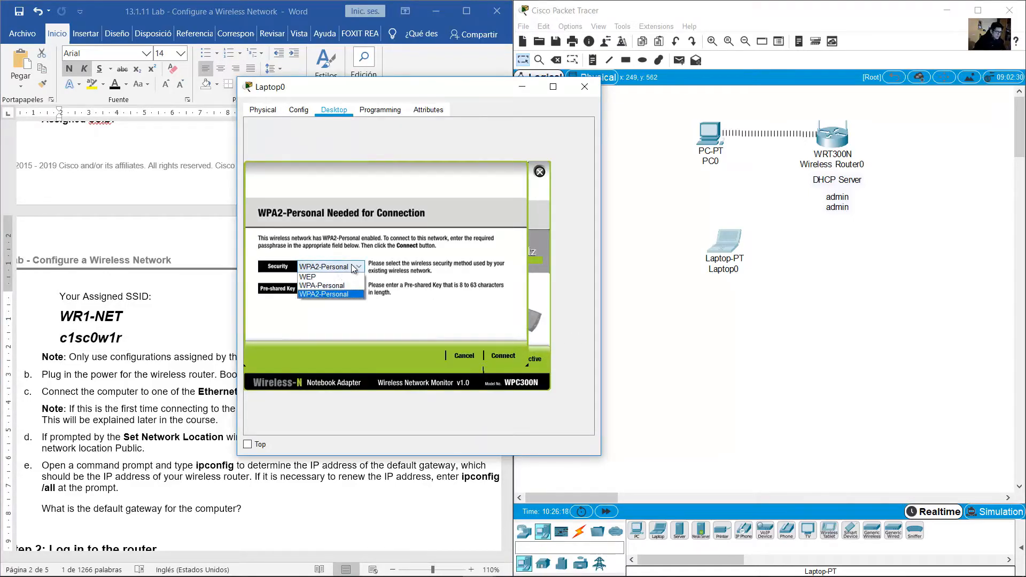
left_click(336, 294)
left_click(339, 290)
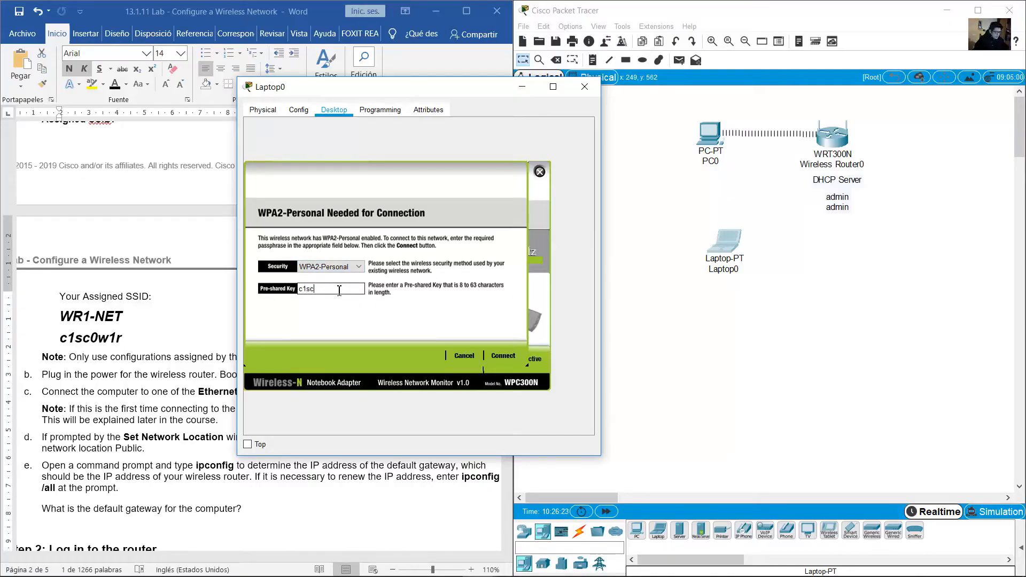
type("c1sc0w1r")
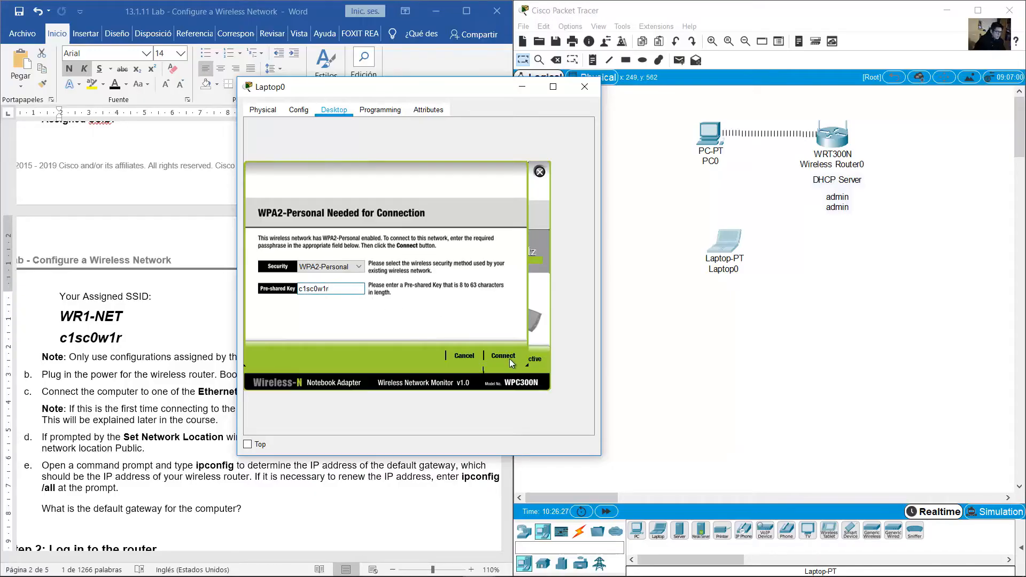
left_click(509, 358)
Close the Laptop0 window and scroll the lab document down to Part 3 step e
left_click(790, 245)
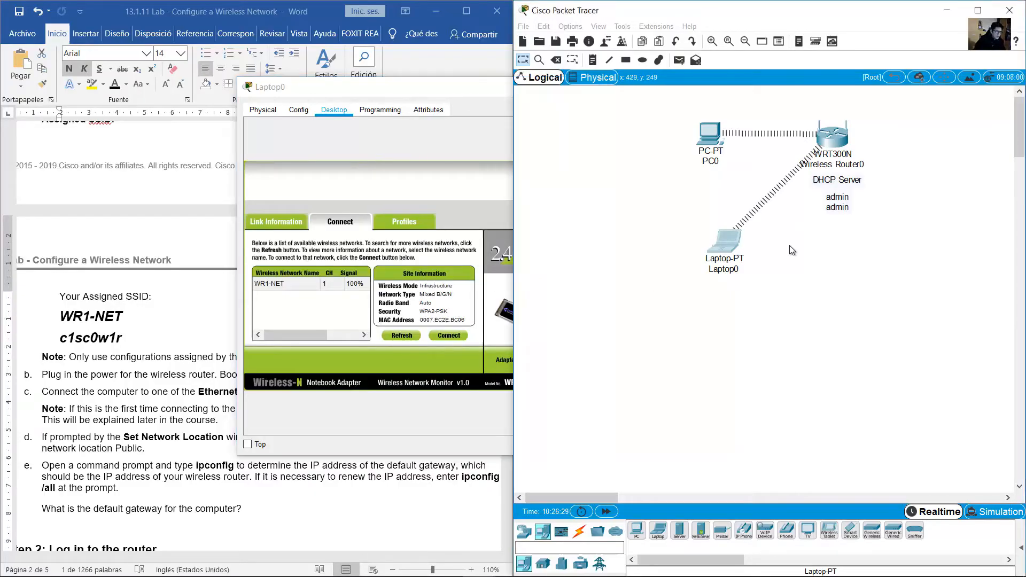
left_click(425, 88)
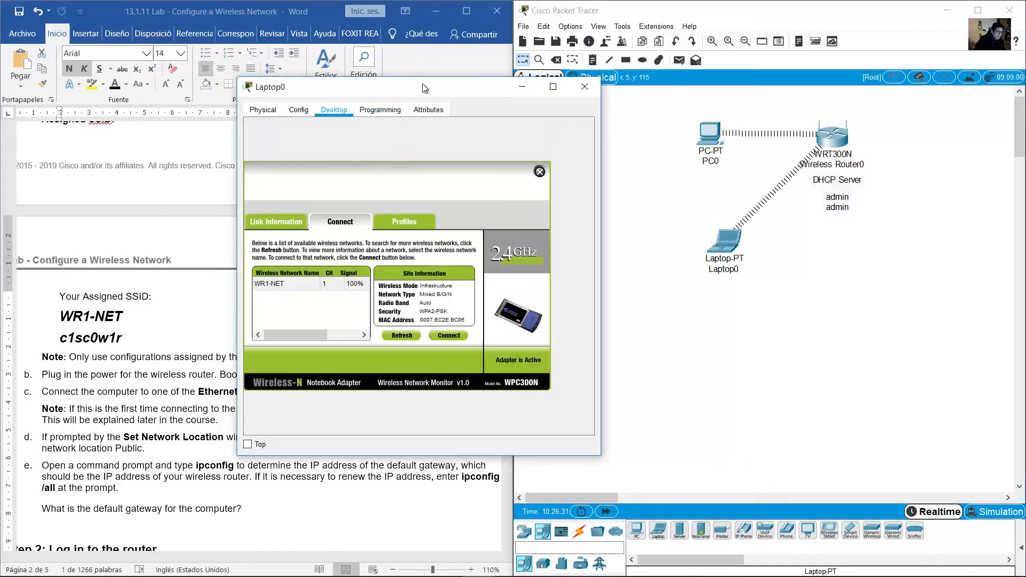
left_click(584, 86)
scroll(204, 313, "down", 6)
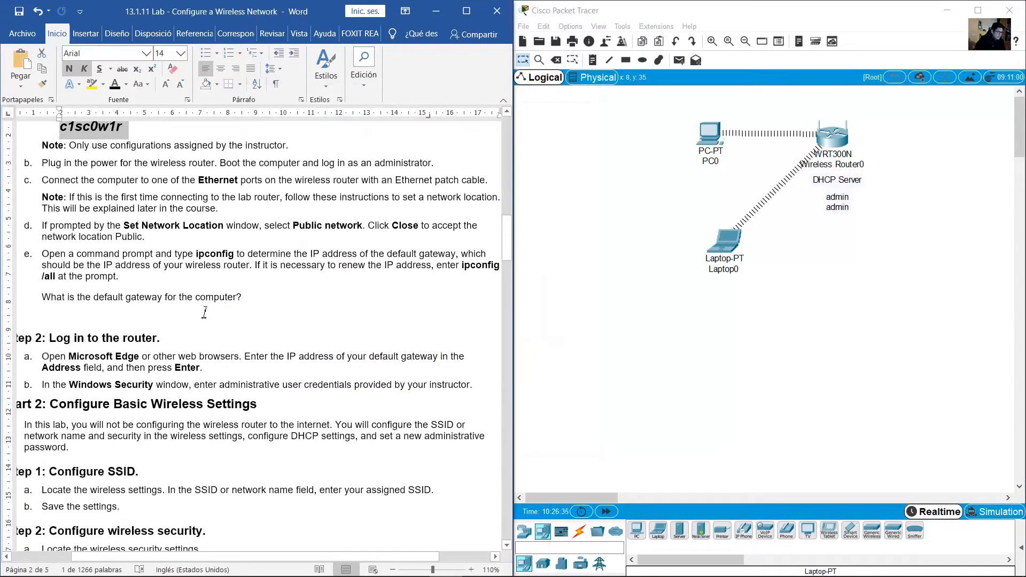
scroll(204, 313, "down", 20)
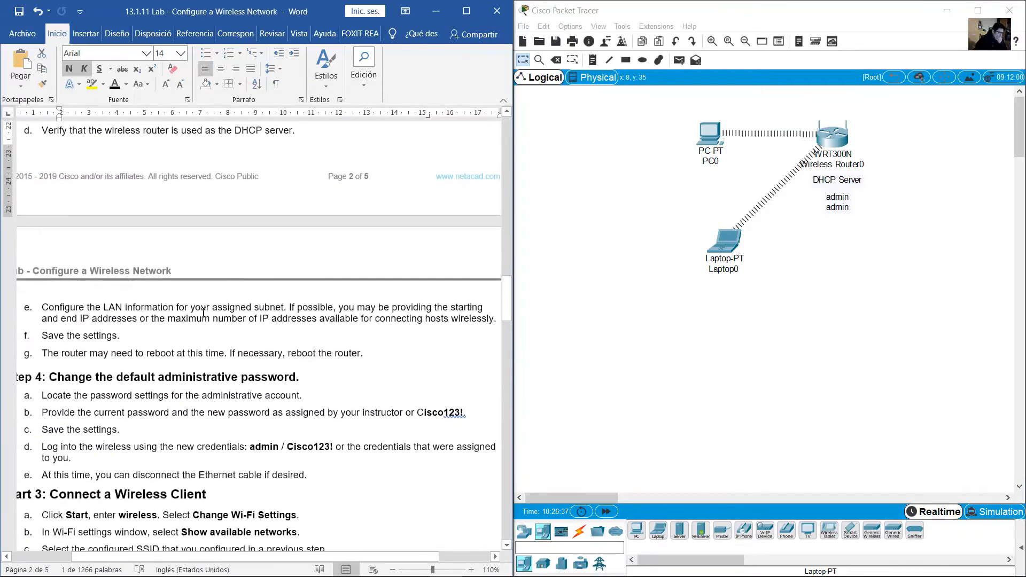
scroll(204, 312, "down", 3)
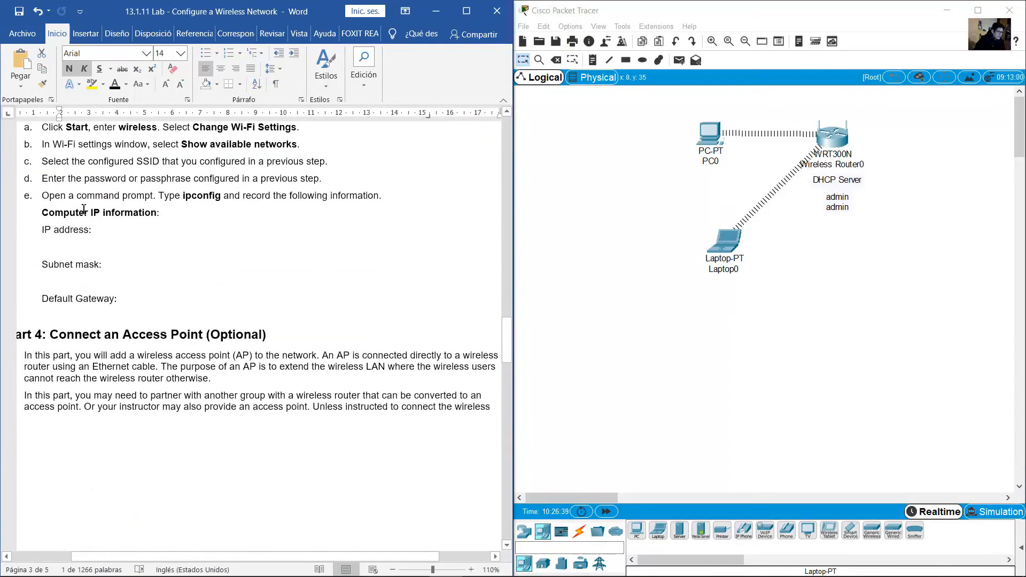
Run ipconfig in Laptop0's Command Prompt
left_click_drag(159, 196, 273, 196)
left_click(724, 241)
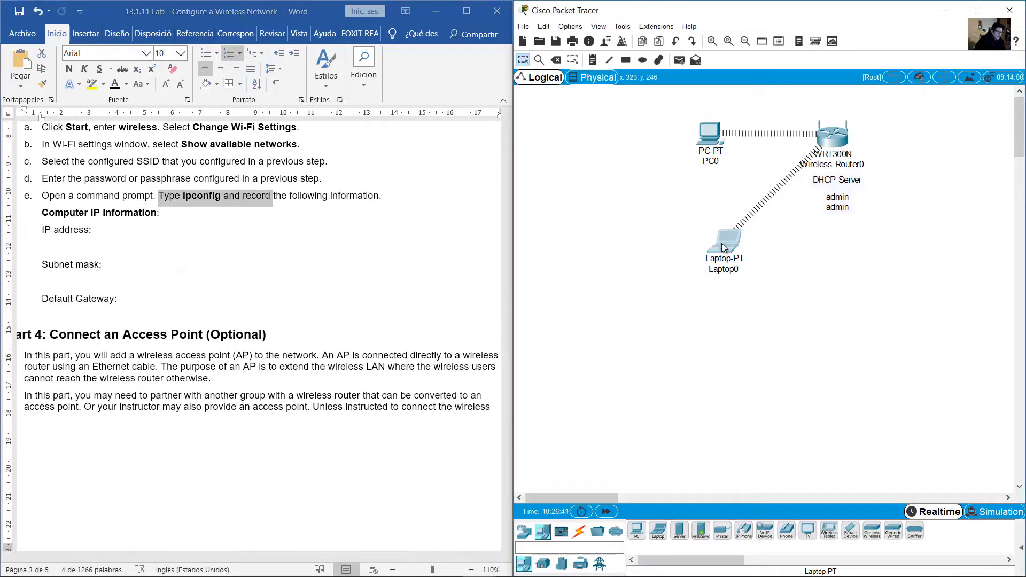
left_click(582, 202)
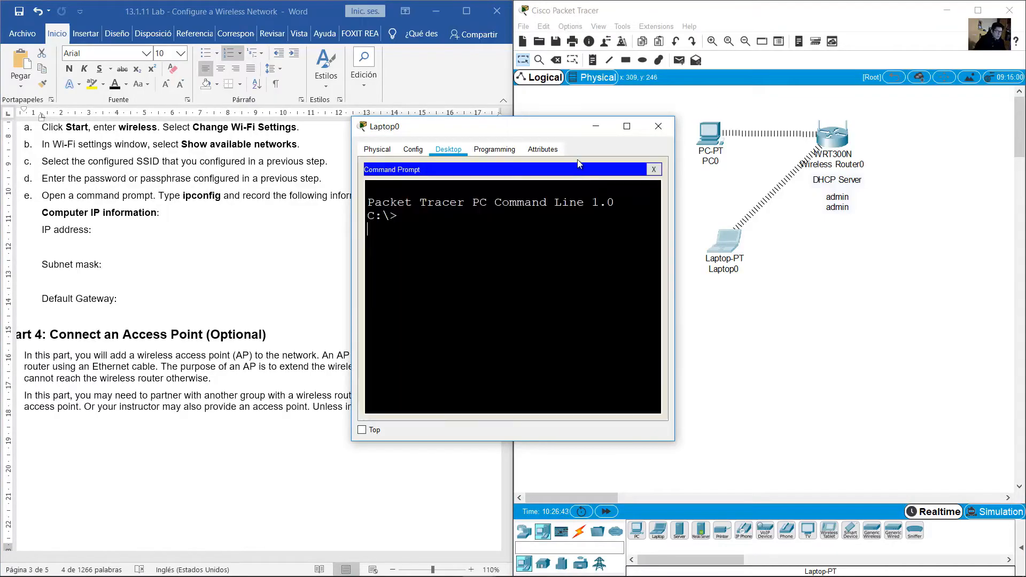
left_click_drag(560, 130, 553, 229)
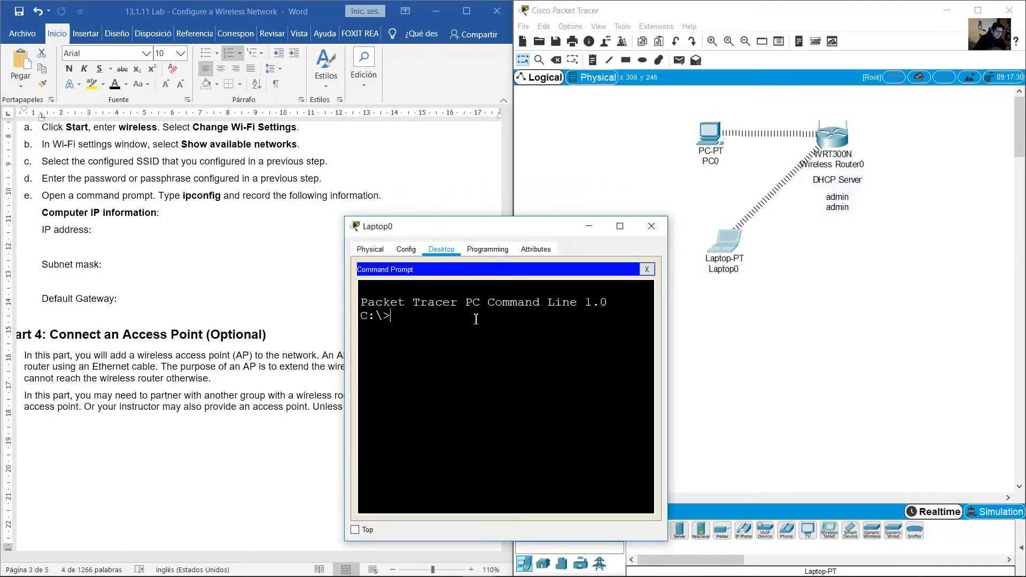
type("ipconf")
key("BackSpace")
key("BackSpace")
key("BackSpace")
key("BackSpace")
key("BackSpace")
key("BackSpace")
type("ipxonfig")
key("Return")
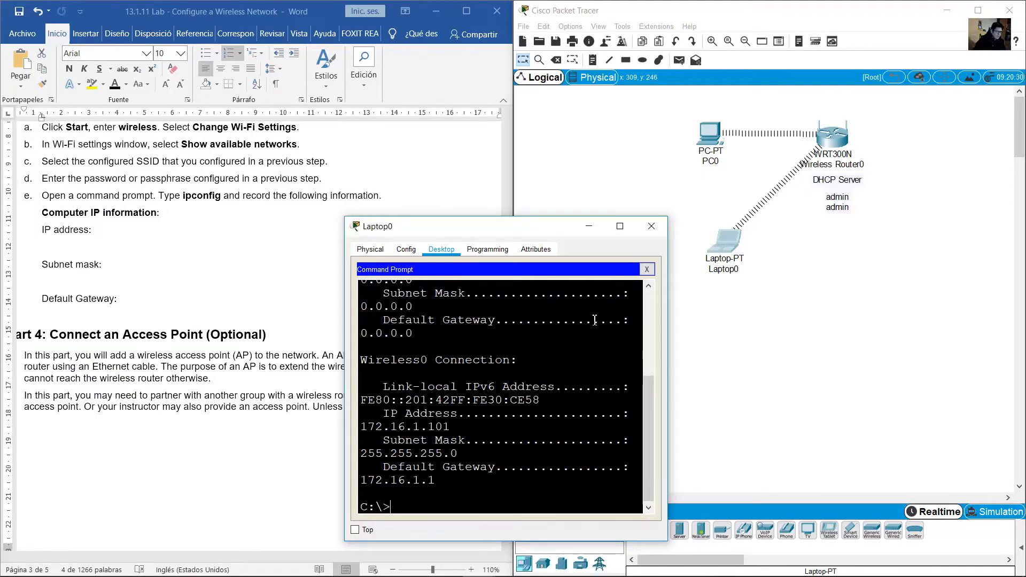
Verify Laptop0 has 172.16.1.101, mask 255.255.255.0, gateway 172.16.1.1, then minimize its window
left_click(673, 322)
left_click(508, 334)
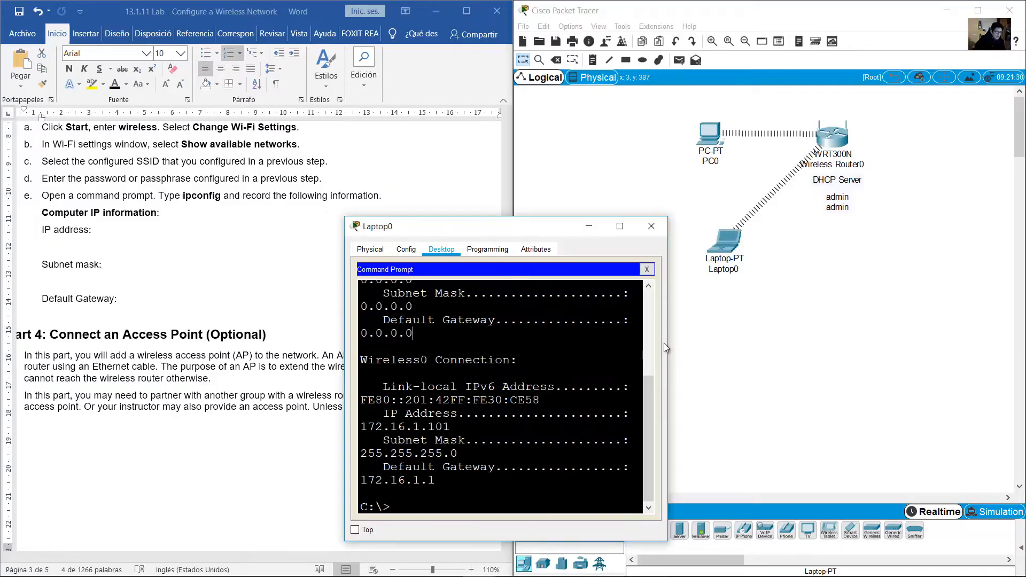
left_click_drag(668, 344, 887, 337)
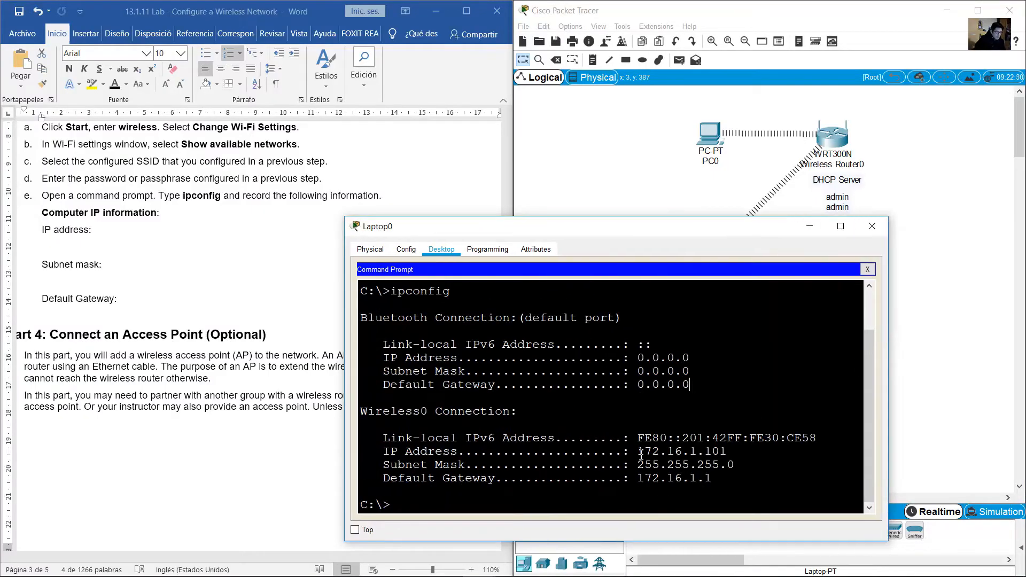
left_click_drag(641, 453, 734, 452)
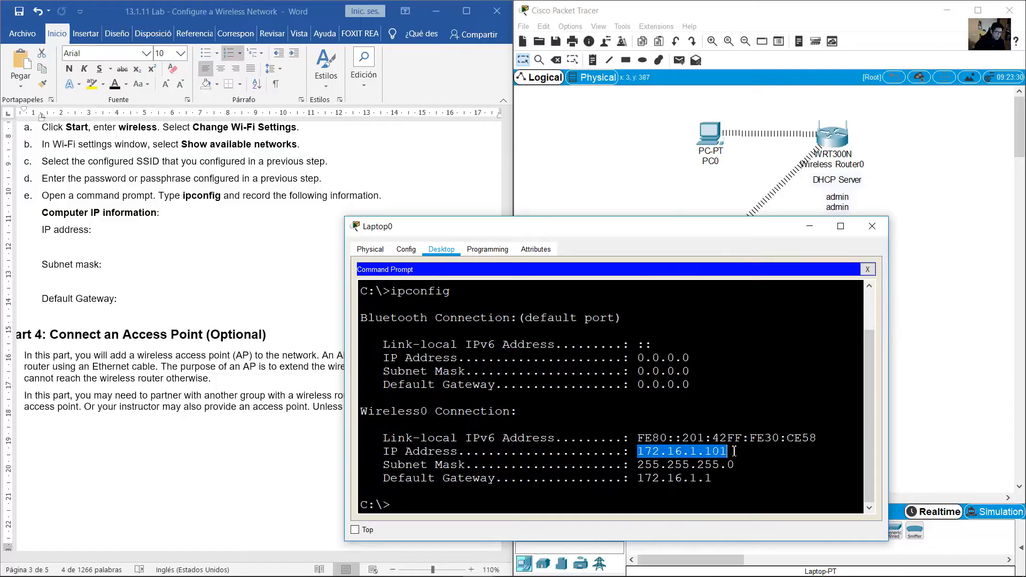
left_click_drag(43, 266, 120, 268)
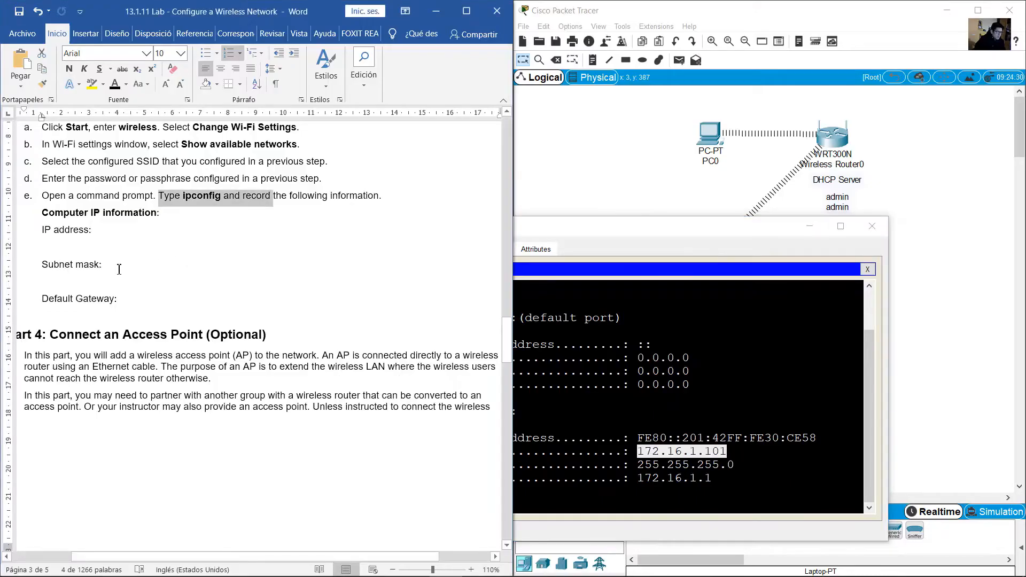
left_click(665, 476)
left_click_drag(648, 466, 716, 463)
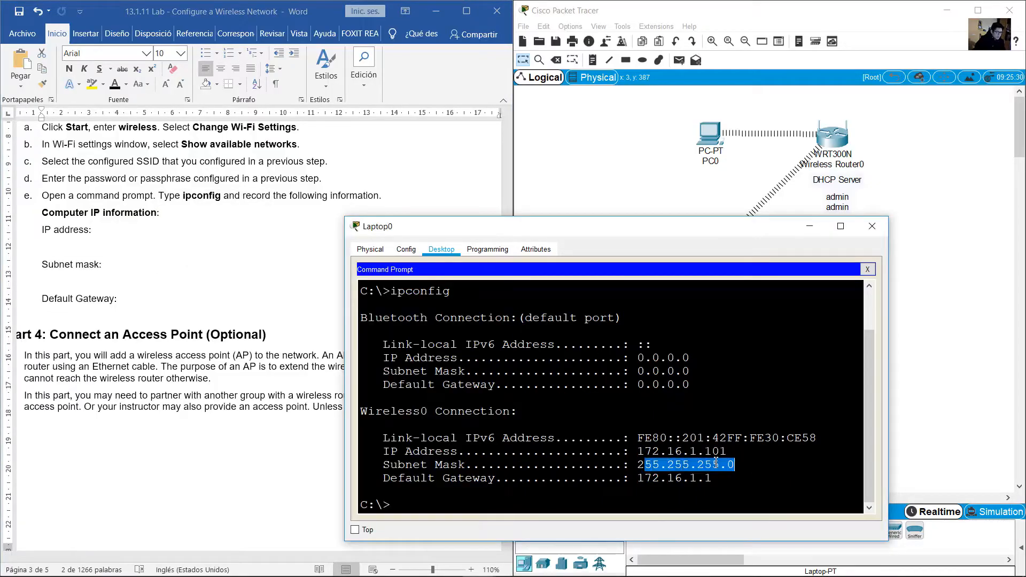
key("alt+Tab")
left_click_drag(62, 303, 109, 303)
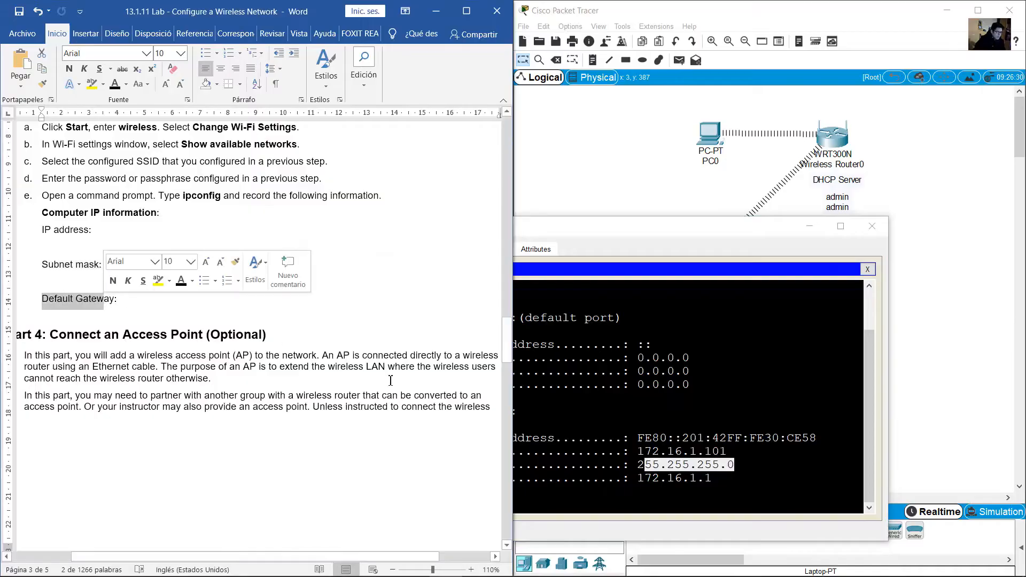
left_click_drag(643, 478, 720, 478)
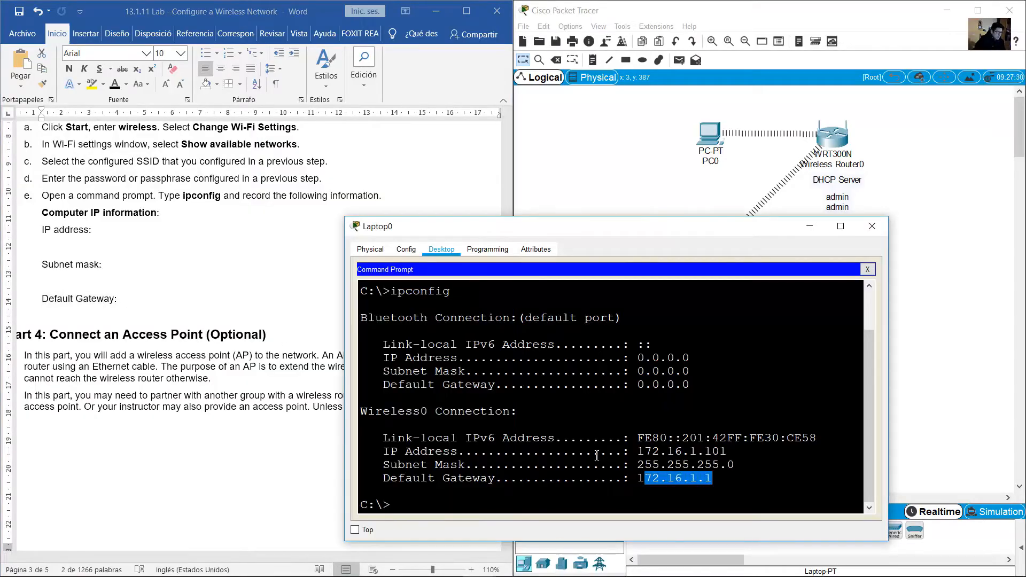
left_click(818, 225)
left_click(288, 283)
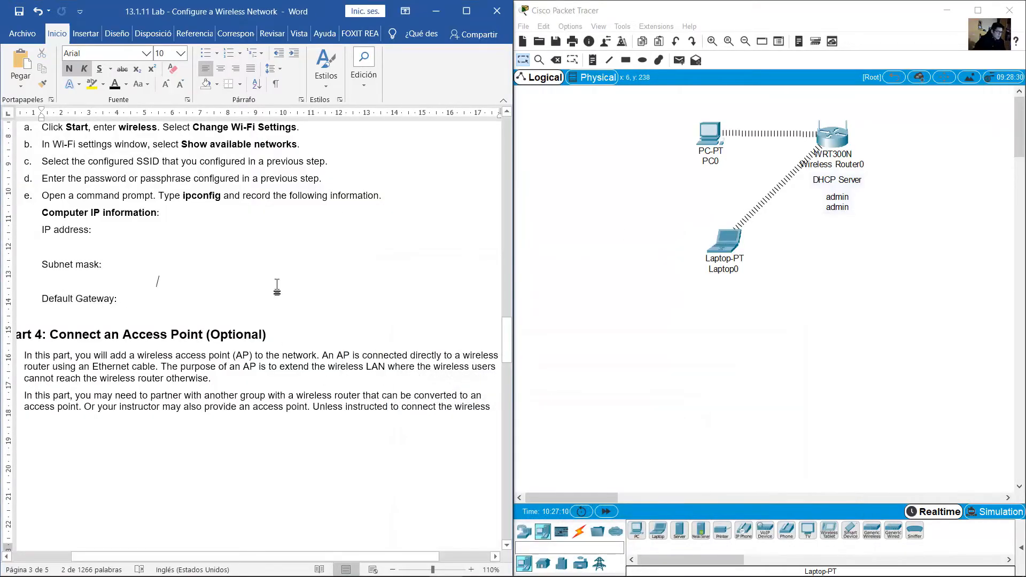
Read Part 4's 'Connect an Access Point (Optional)' heading and its explanation of an AP
scroll(272, 284, "down", 5)
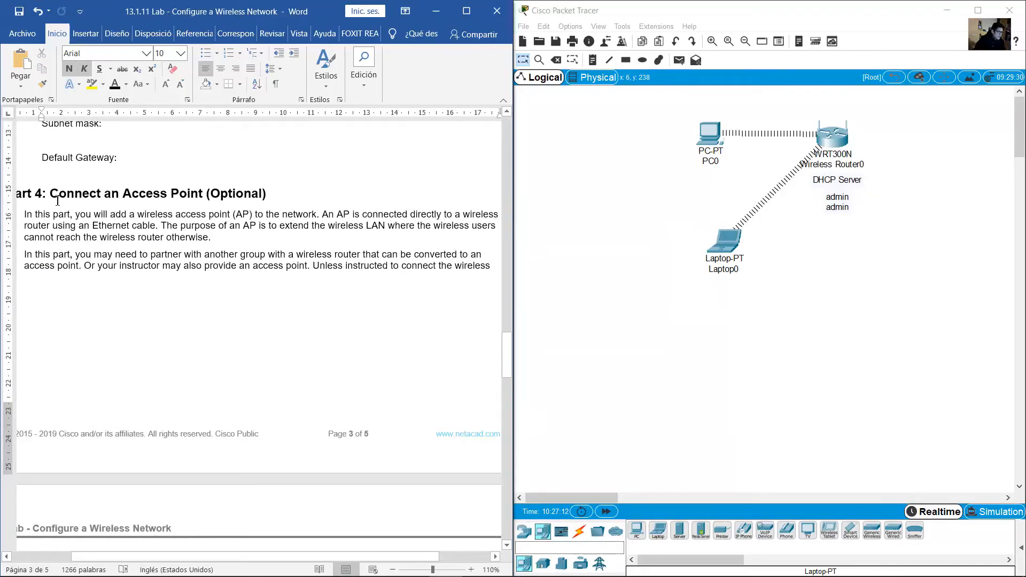
left_click_drag(51, 196, 221, 197)
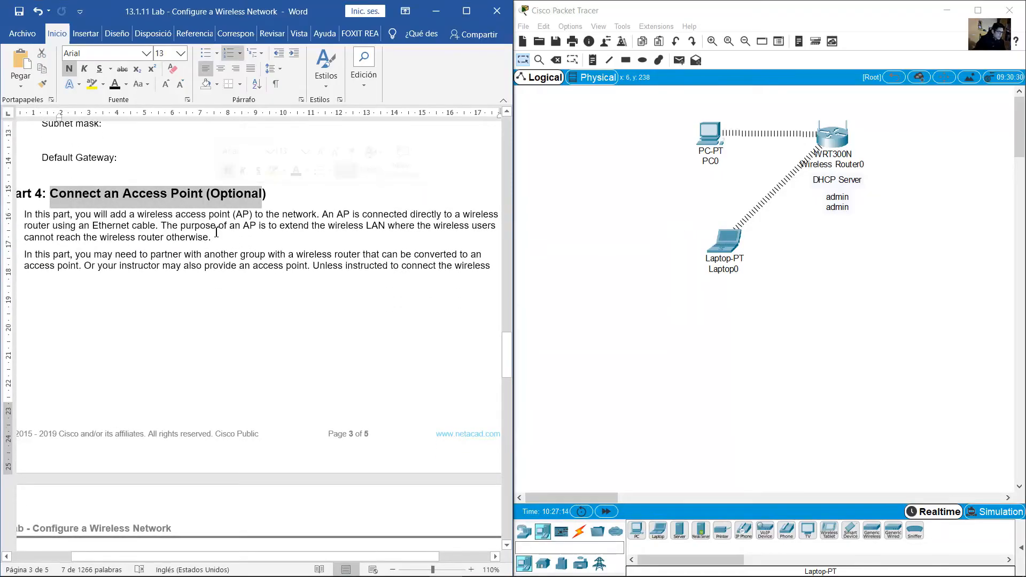
scroll(219, 214, "down", 2)
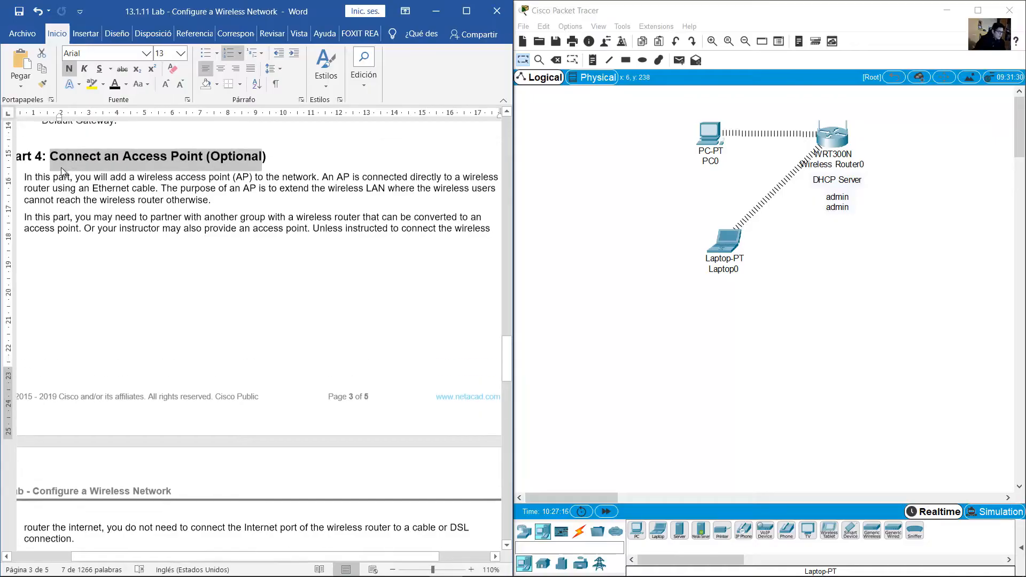
scroll(72, 144, "up", 1)
left_click_drag(37, 179, 149, 194)
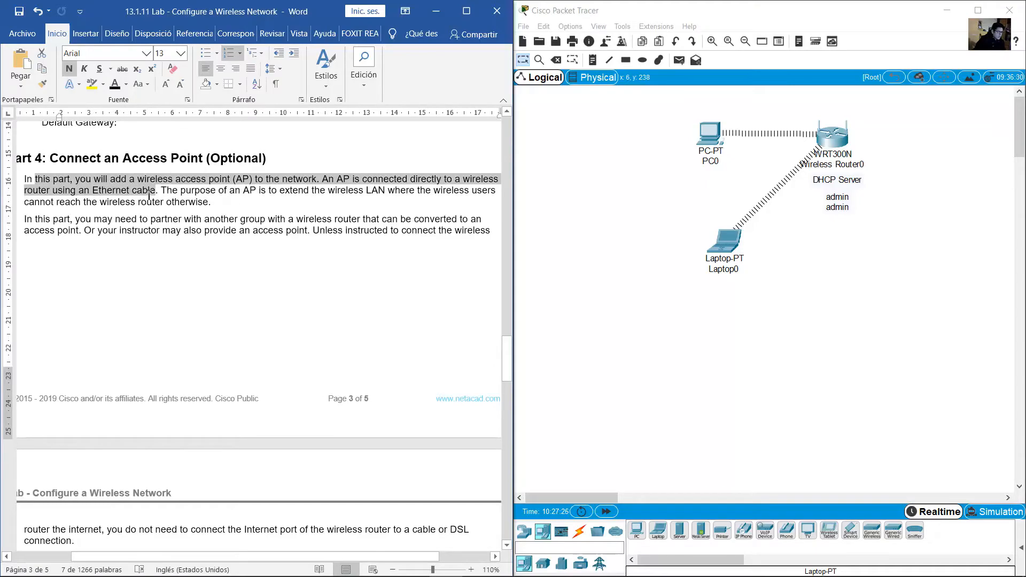
left_click_drag(149, 194, 212, 202)
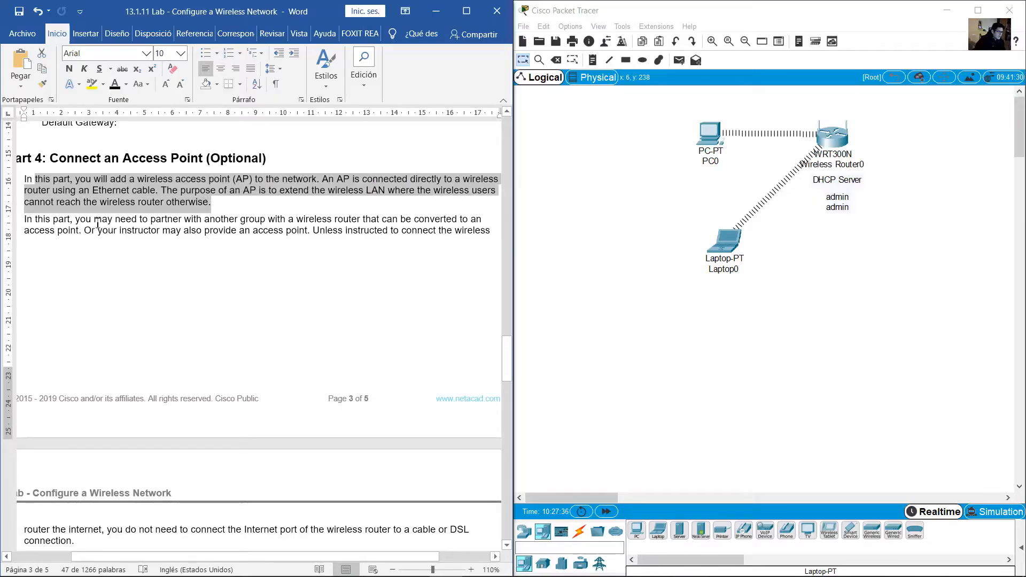
left_click(285, 232)
Read the Note on converting a router to an AP, then select and deselect Wireless Router0
scroll(285, 232, "down", 5)
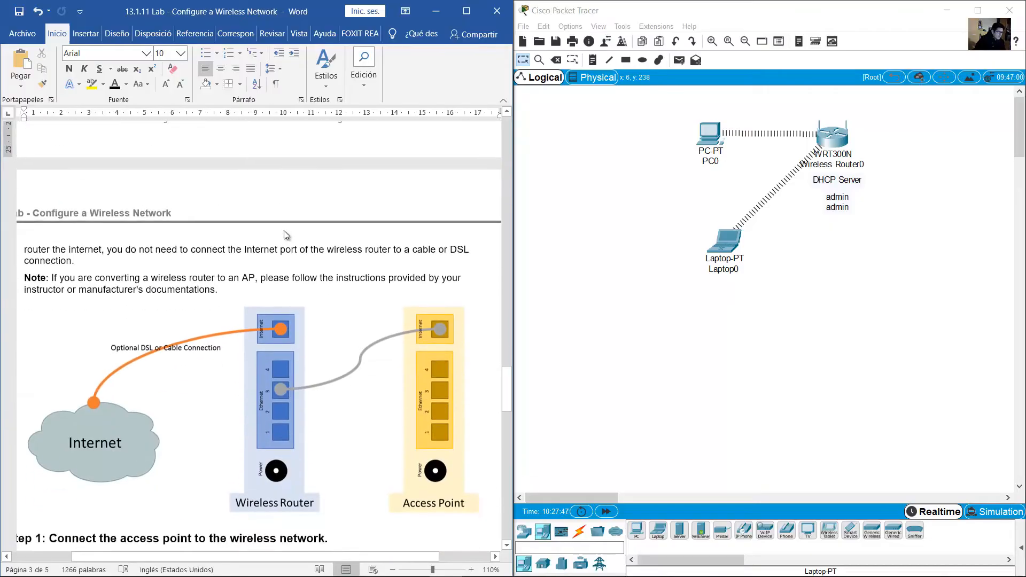
scroll(287, 232, "up", 3)
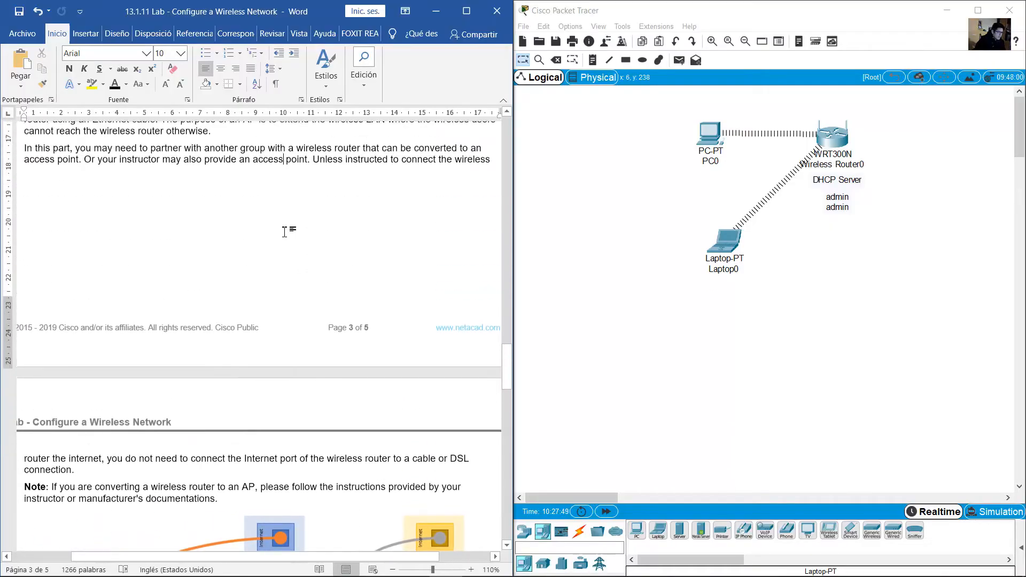
scroll(286, 232, "down", 11)
left_click_drag(49, 173, 97, 185)
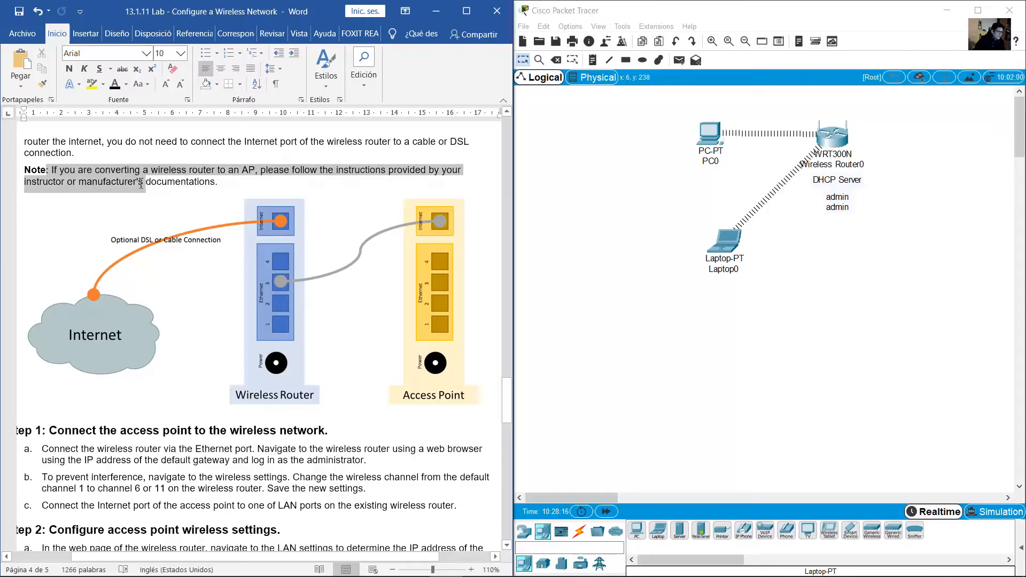
left_click_drag(162, 184, 240, 186)
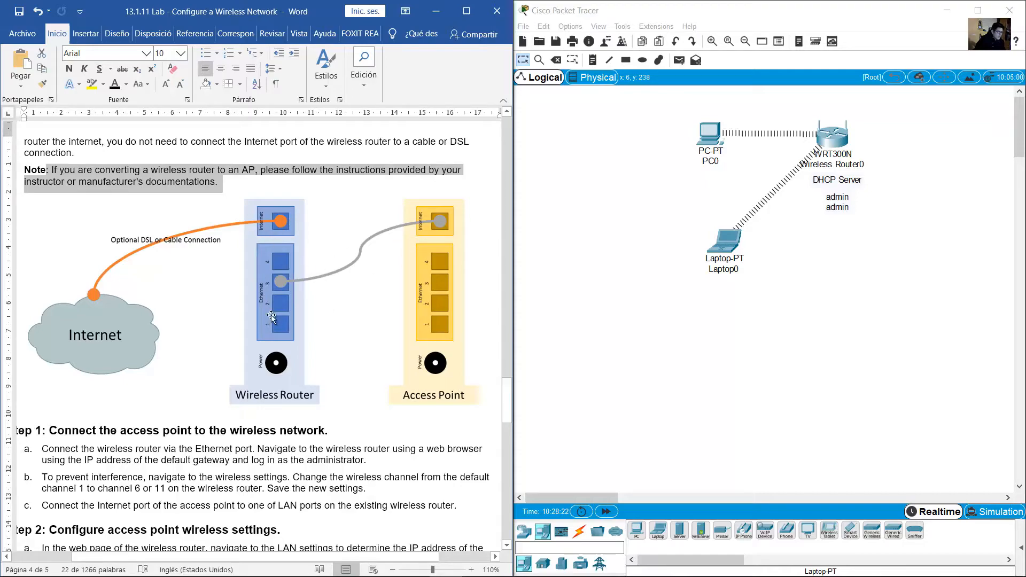
left_click(915, 133)
left_click_drag(929, 107, 801, 178)
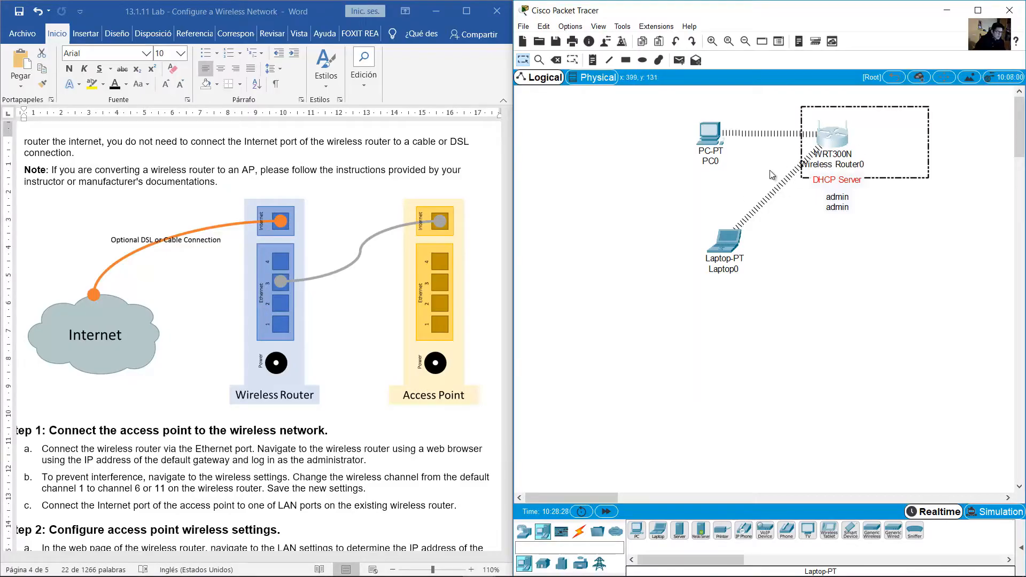
left_click(622, 198)
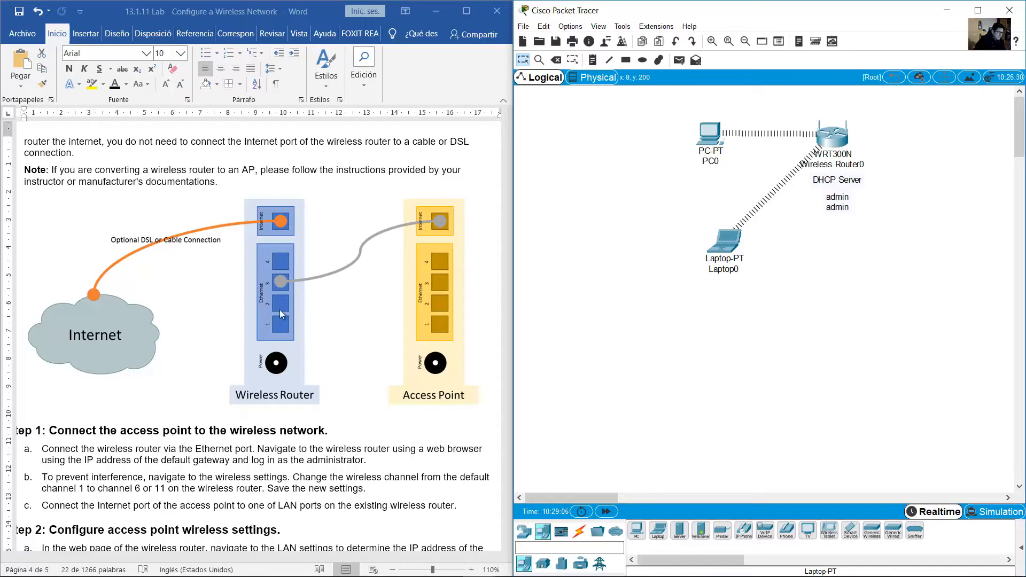
Place a second WRT300N wireless router, Wireless Router1, to the right of Router0
left_click(524, 531)
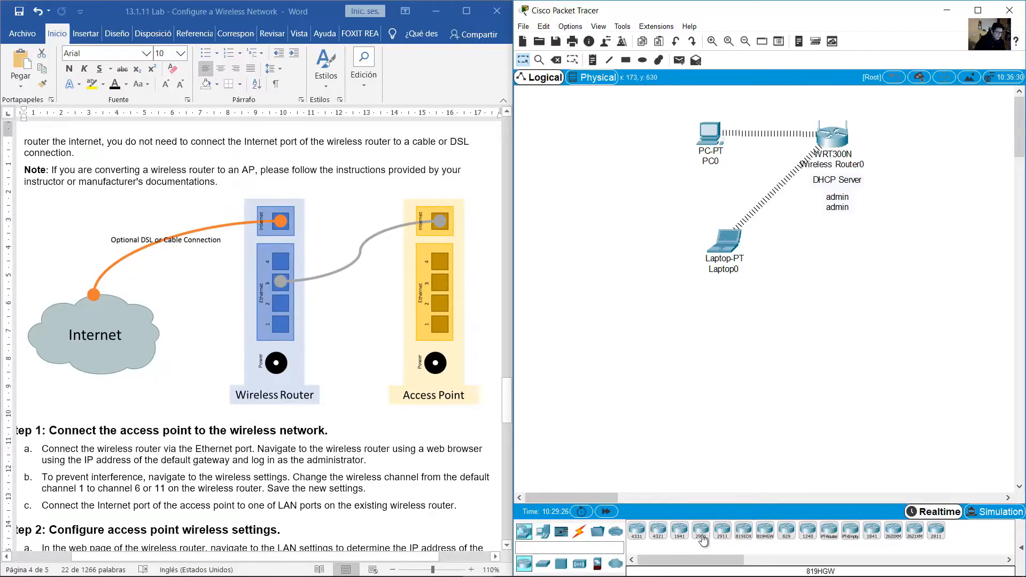
left_click(579, 564)
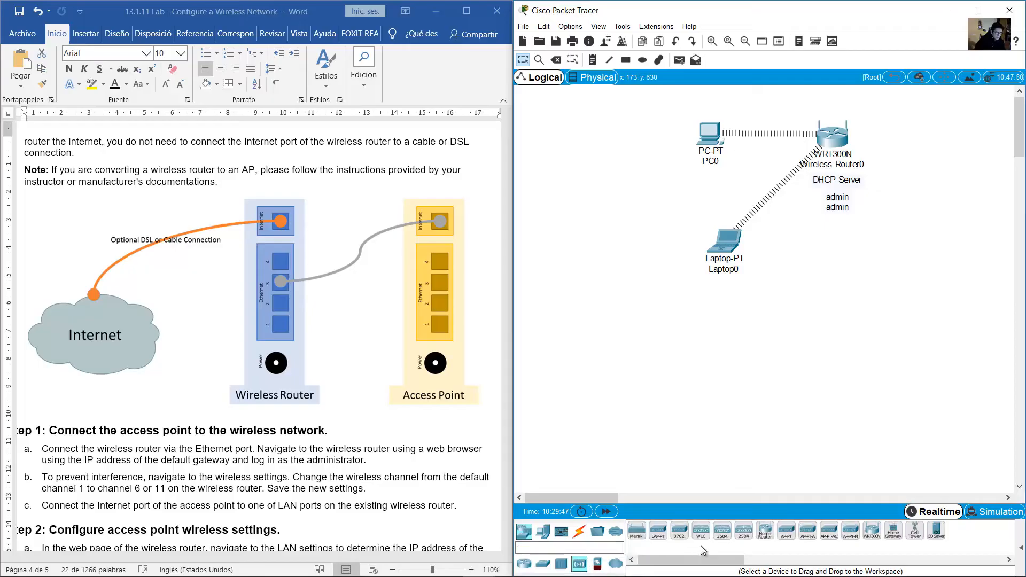
left_click(872, 531)
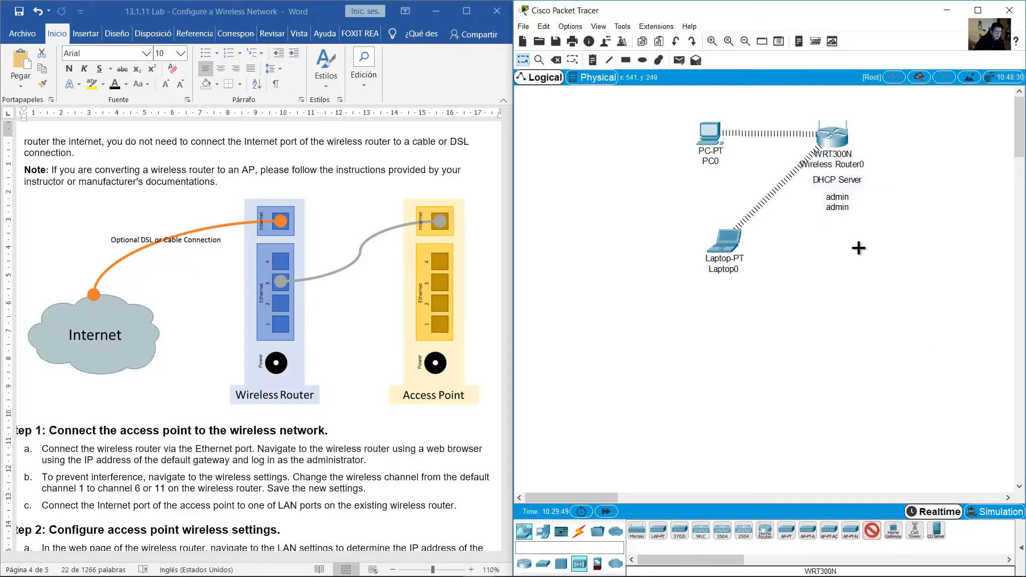
left_click(928, 135)
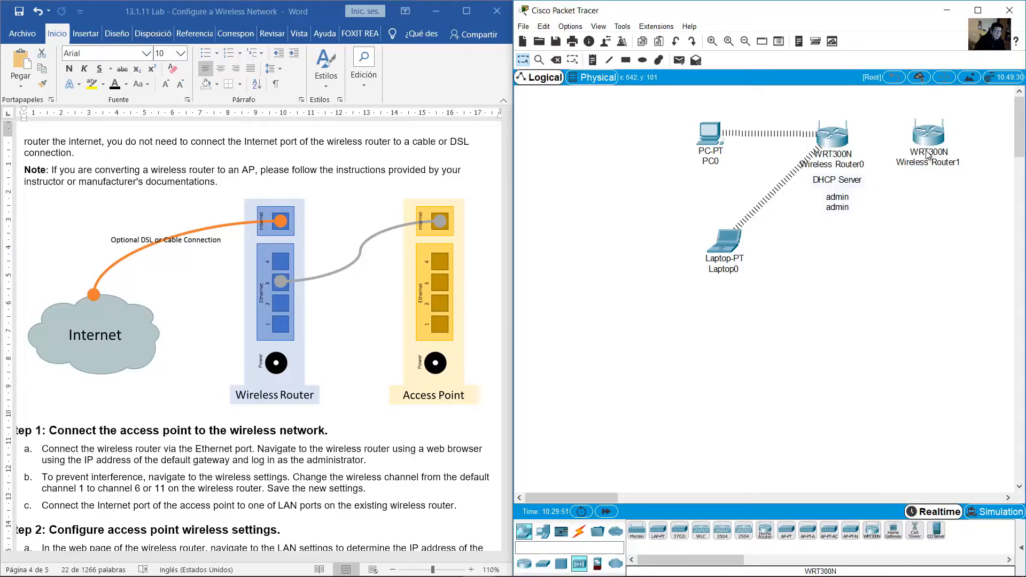
left_click_drag(586, 495, 604, 493)
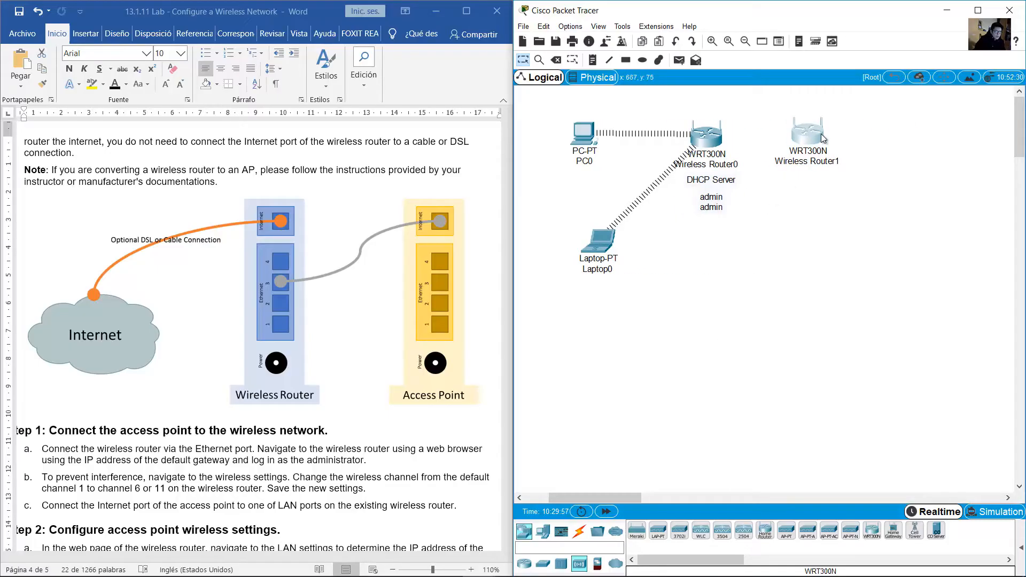
left_click_drag(822, 134, 828, 135)
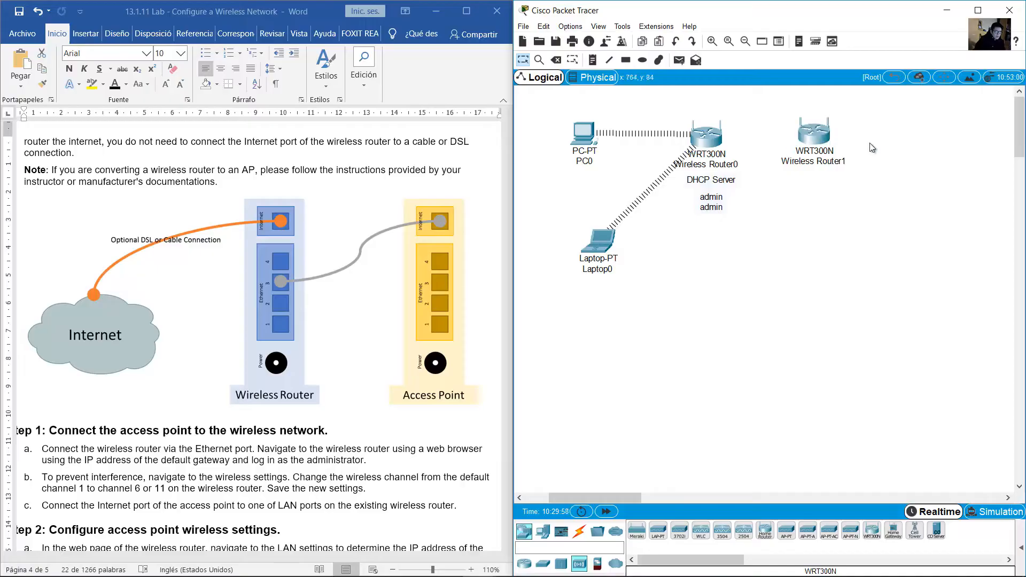
Inspect Wireless Router1's physical device view in its configuration window, then close it
left_click(820, 143)
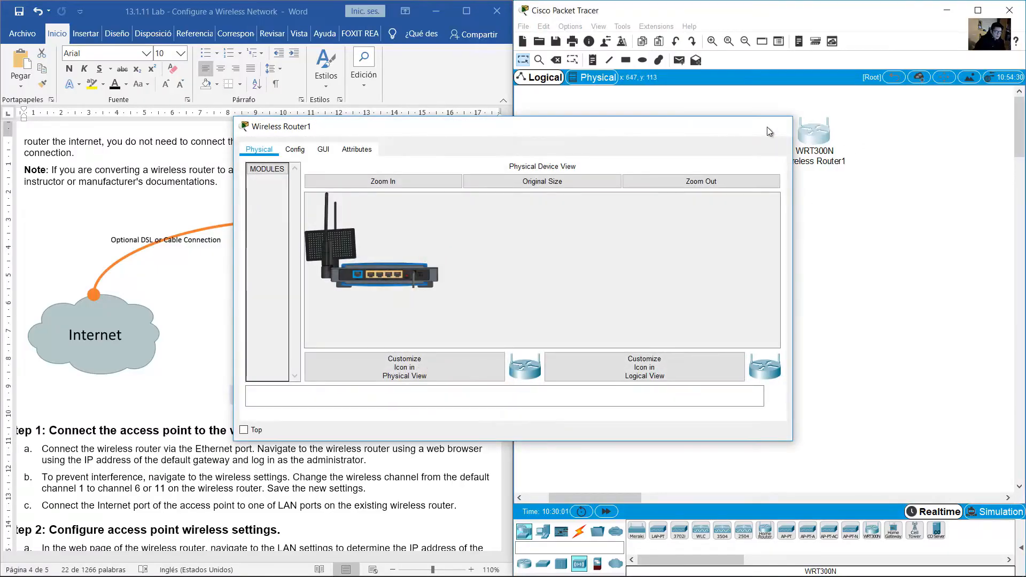
left_click(768, 127)
left_click(801, 130)
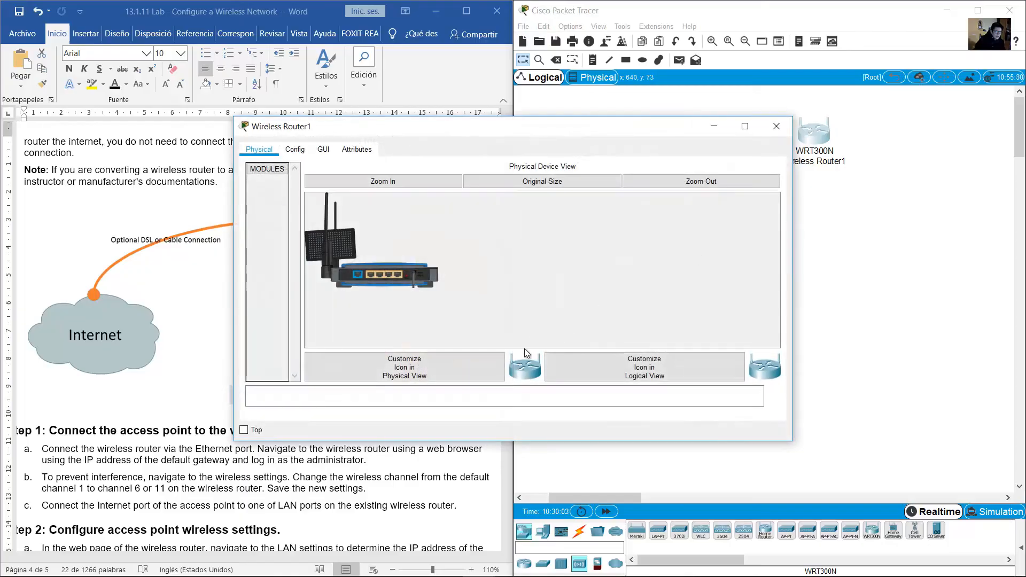
left_click(412, 182)
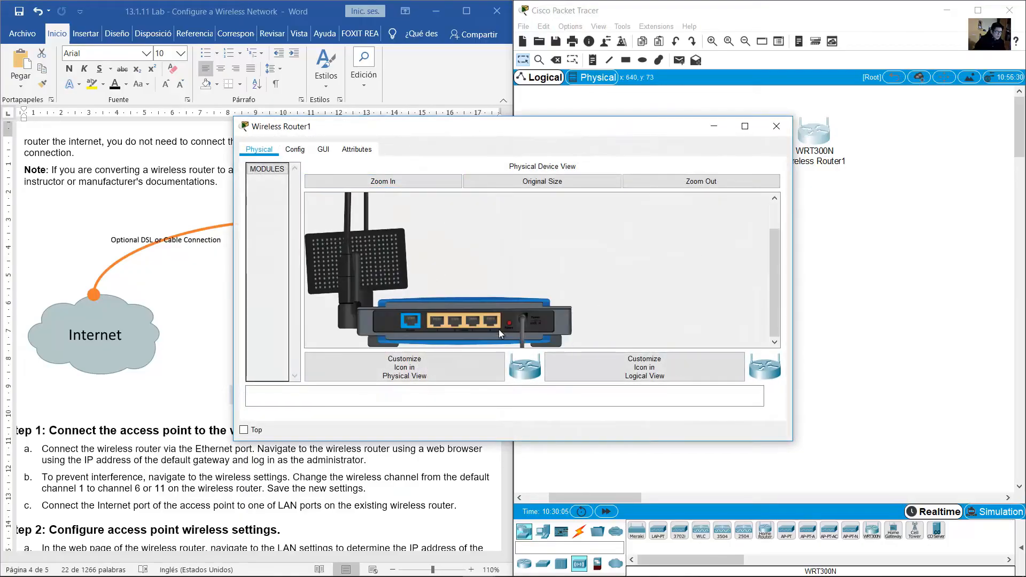
left_click(777, 126)
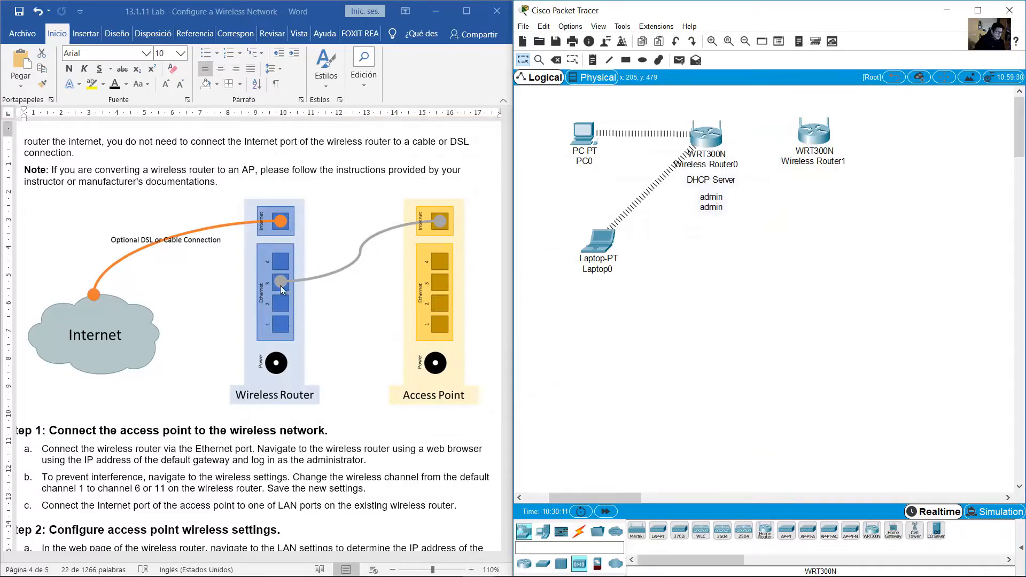
Connect Router0's Ethernet 3 to Router1's Internet port with a copper straight-through cable
left_click(580, 532)
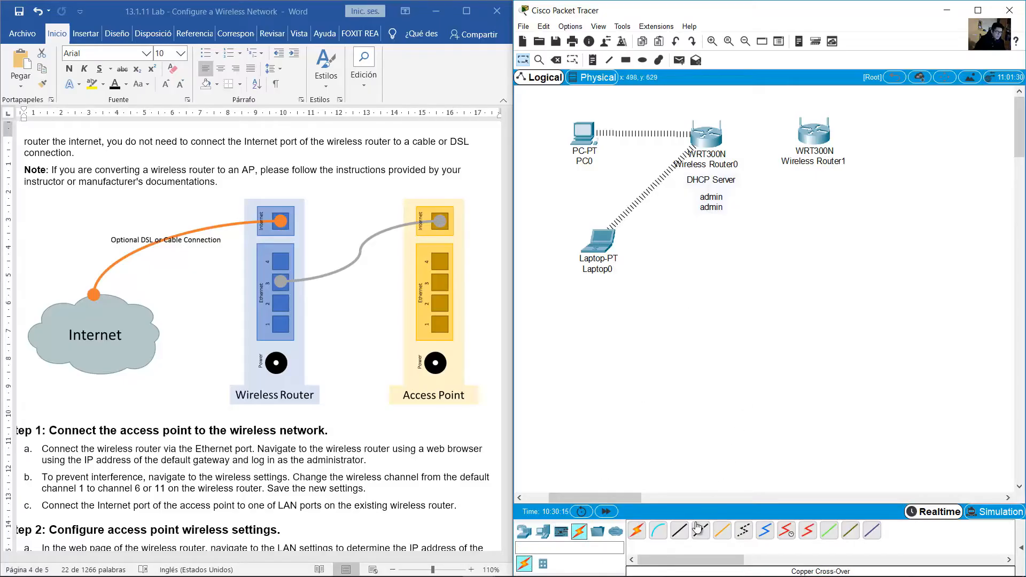
left_click(680, 531)
left_click(709, 140)
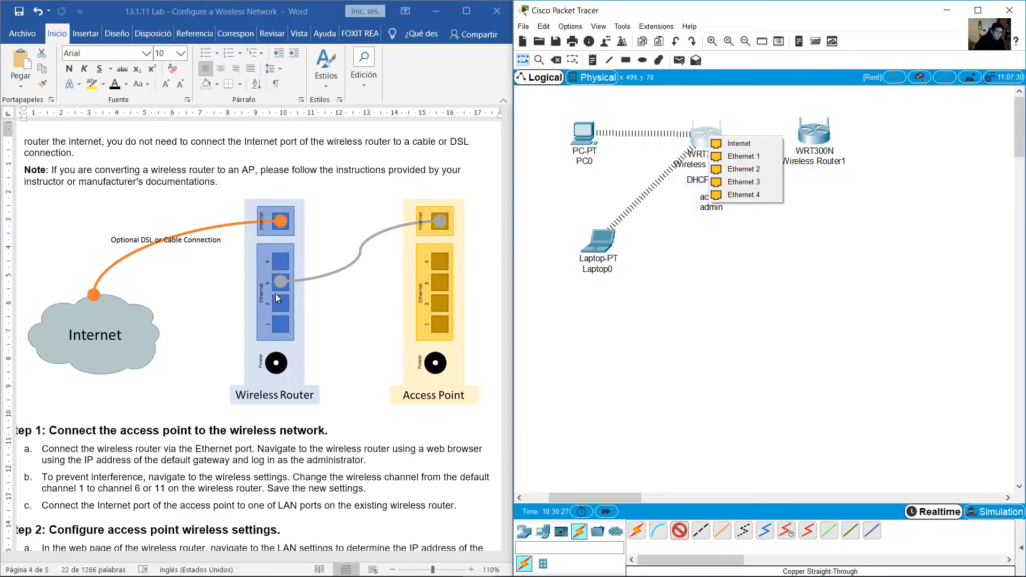
left_click(746, 181)
left_click(808, 143)
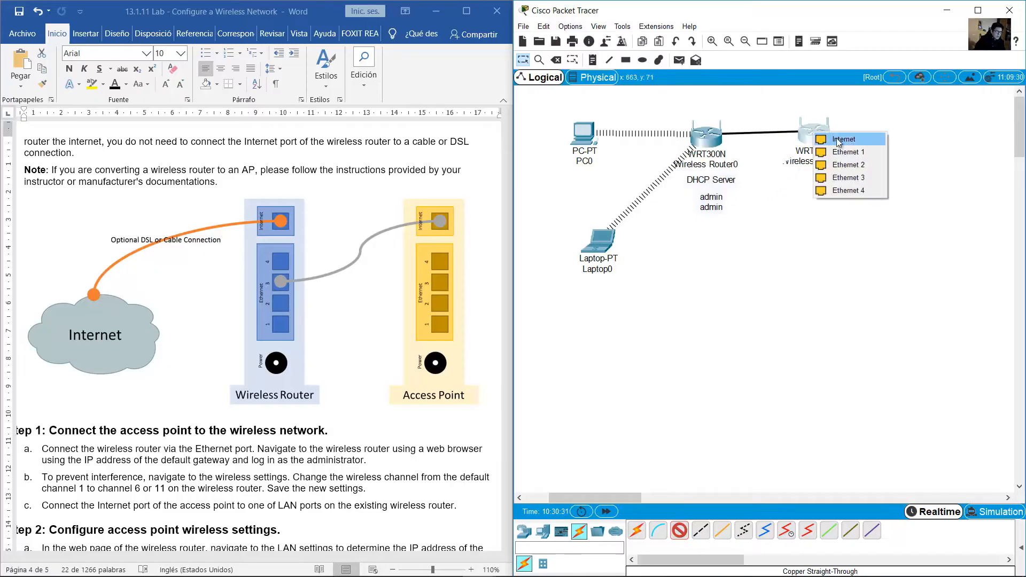
left_click(853, 142)
Nudge Wireless Router1 into place and scroll down the lab instructions document
mouse_move(819, 142)
left_mouse_down()
mouse_move(828, 146)
mouse_move(834, 131)
mouse_move(818, 143)
left_mouse_up()
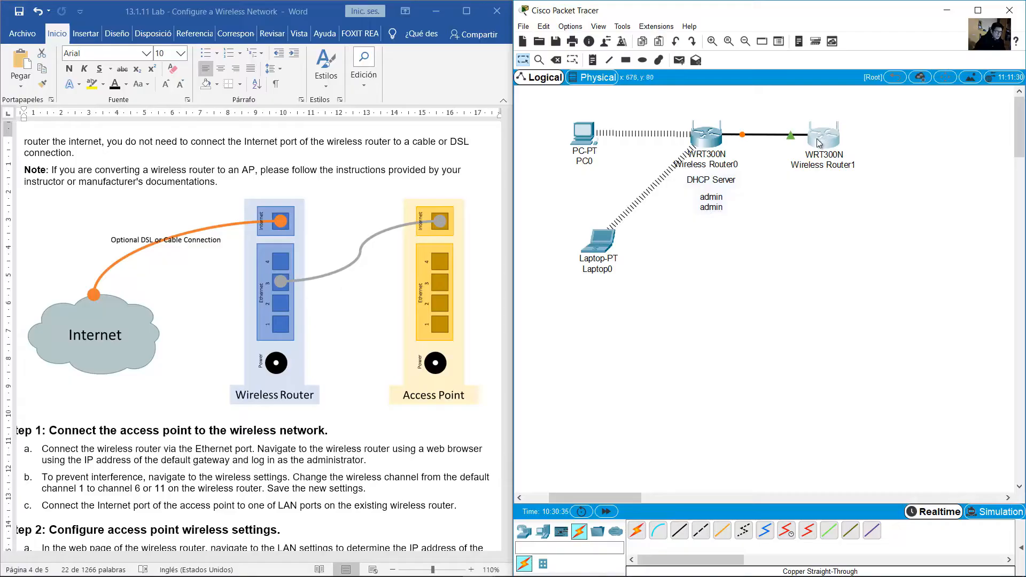
left_click(756, 180)
left_click(257, 394)
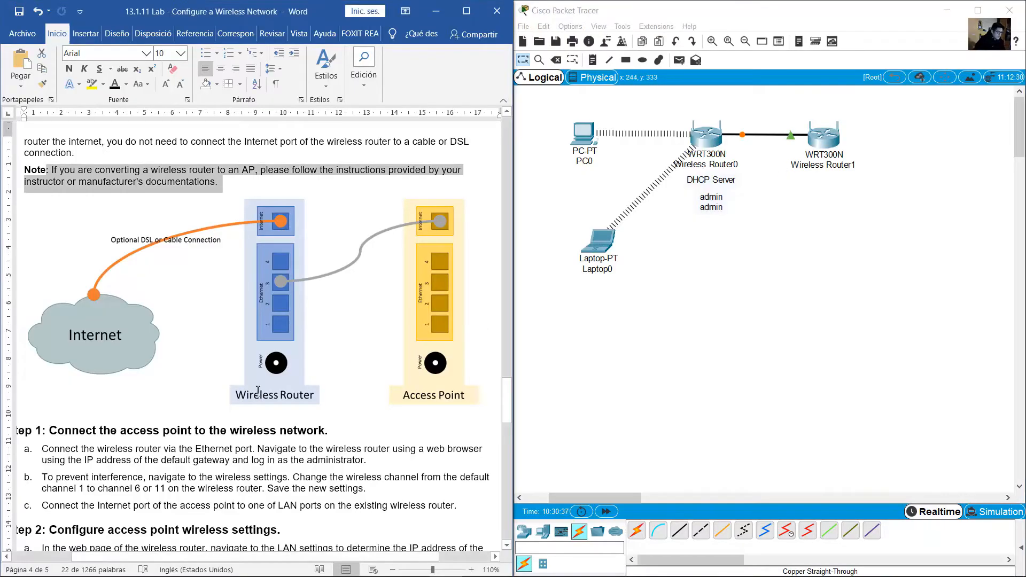
scroll(224, 385, "down", 3)
left_click(182, 375)
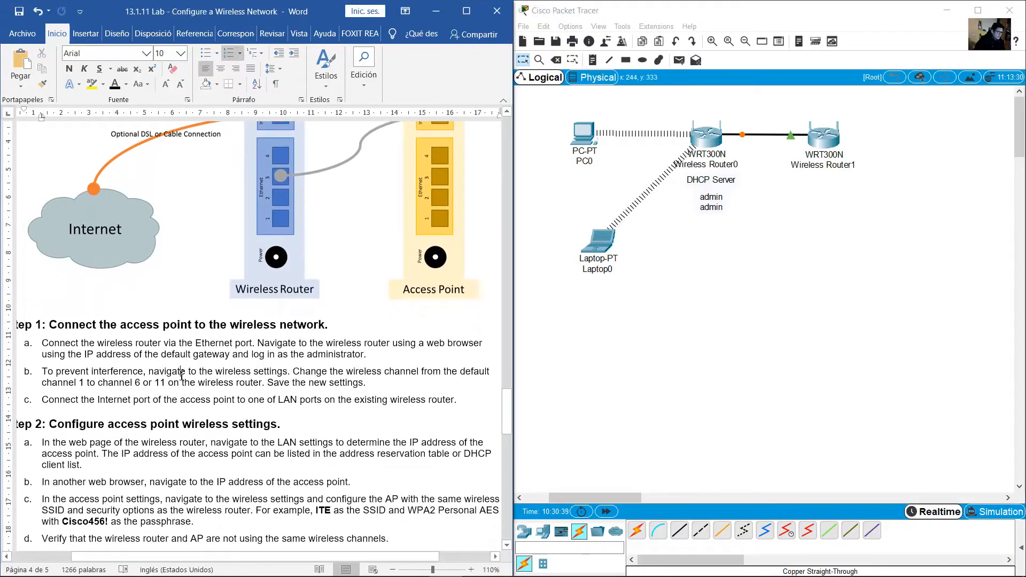
scroll(182, 376, "down", 1)
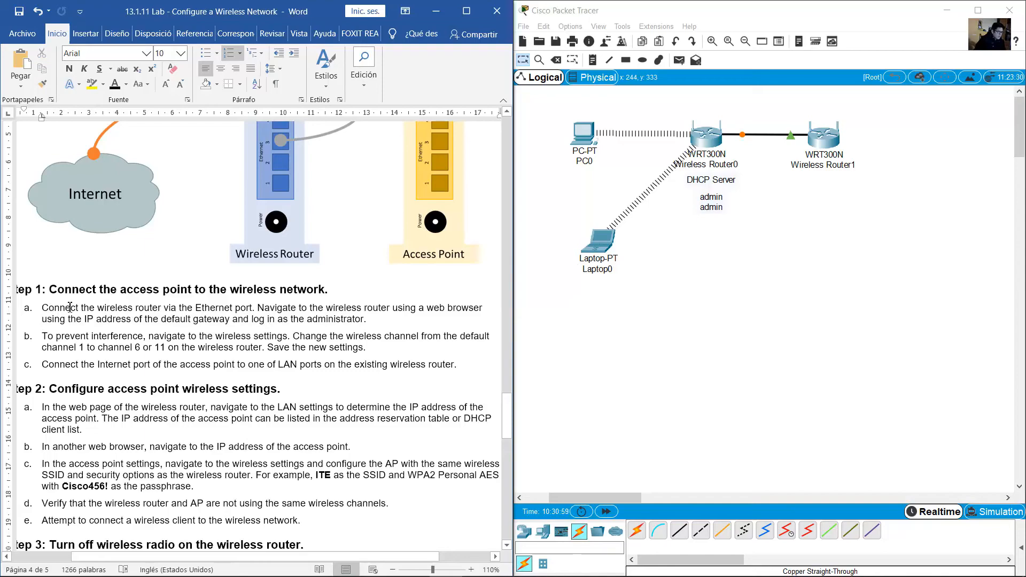
left_click_drag(70, 307, 373, 318)
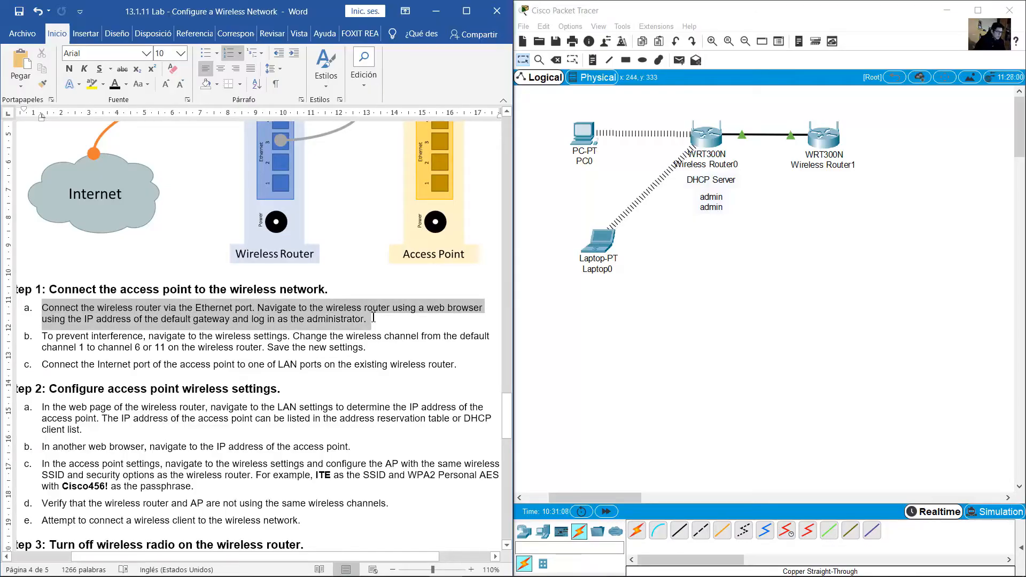
left_click(318, 321)
scroll(317, 321, "down", 1)
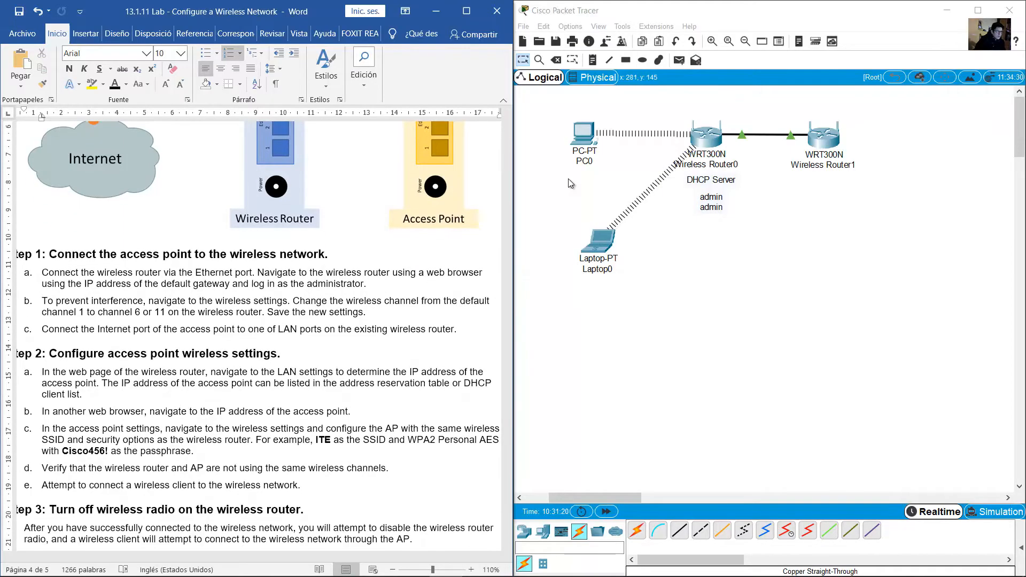
left_click(592, 140)
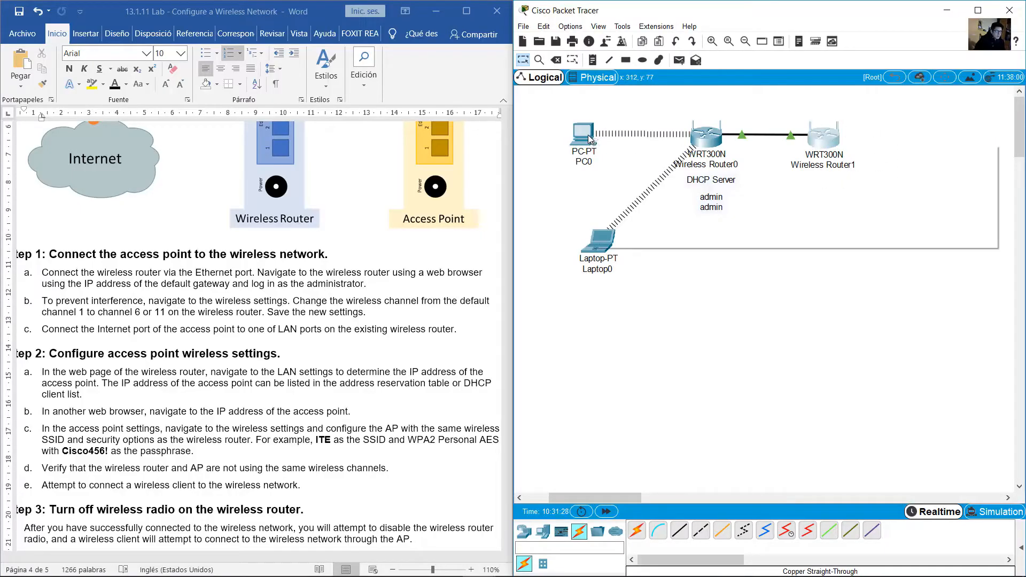
Move PC0 below Wireless Router1 and power it off in its Physical view
mouse_move(588, 139)
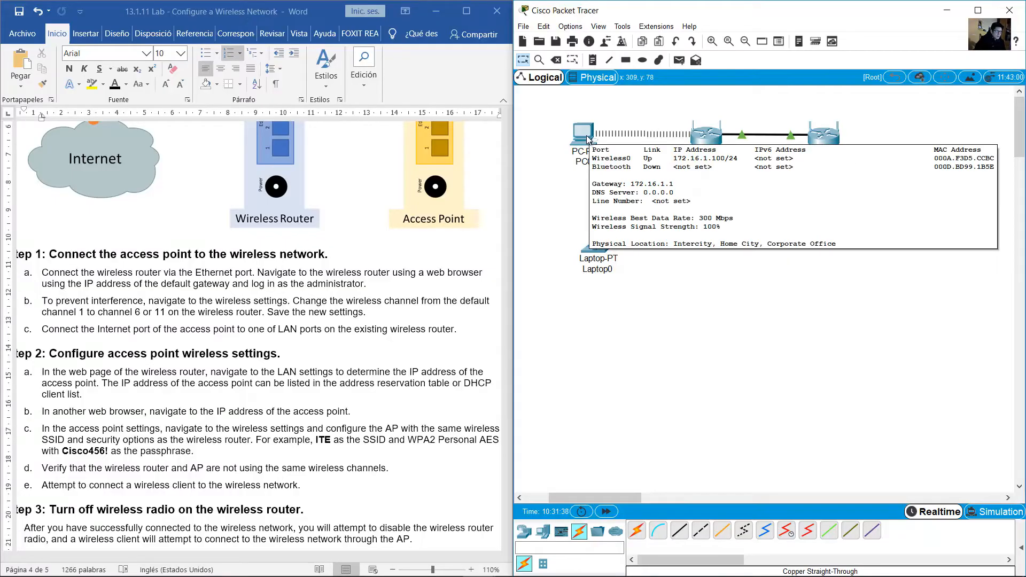
left_click_drag(590, 139, 832, 233)
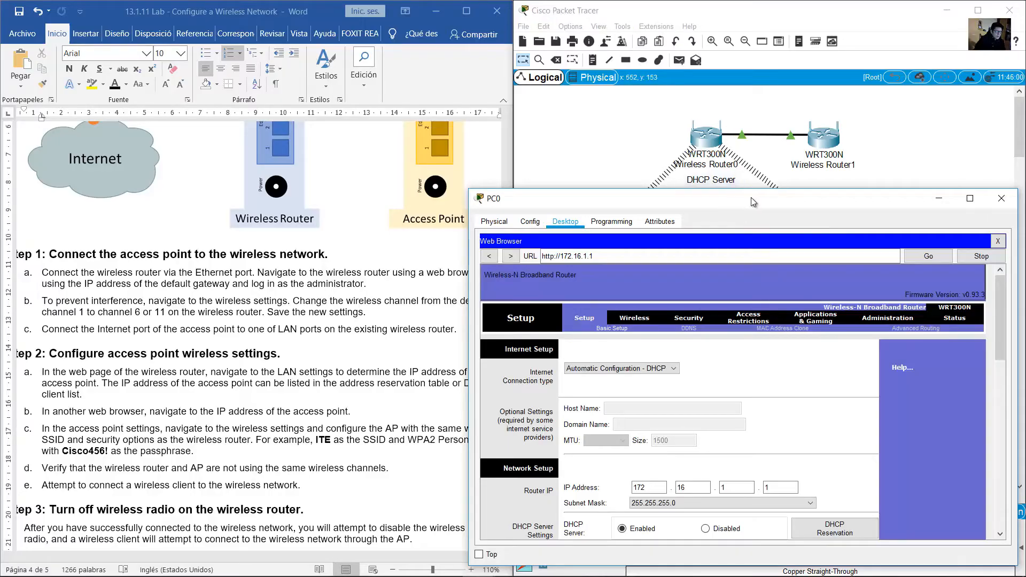
left_click_drag(752, 199, 758, 124)
left_click(502, 146)
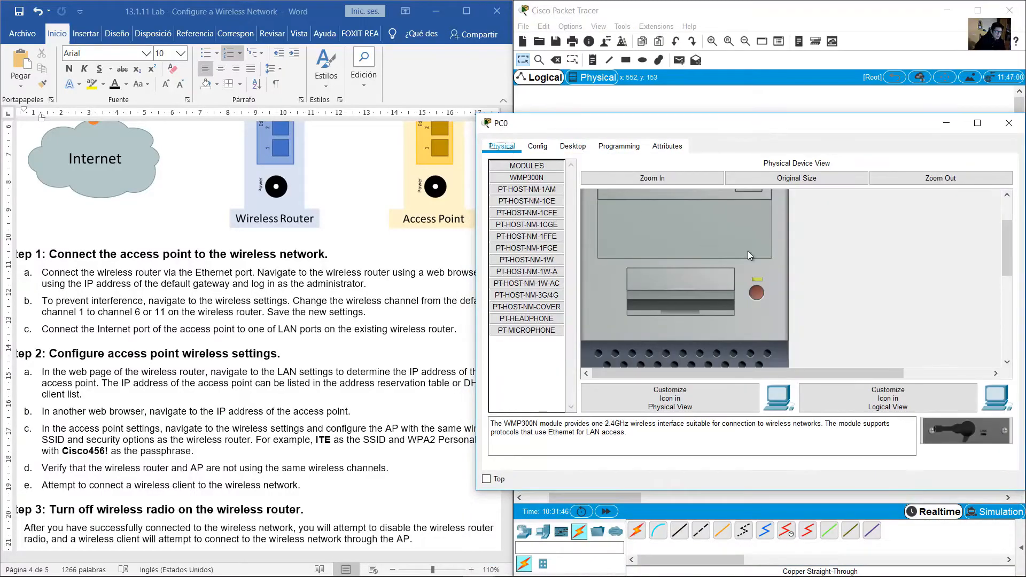
scroll(835, 281, "down", 4)
scroll(831, 281, "up", 2)
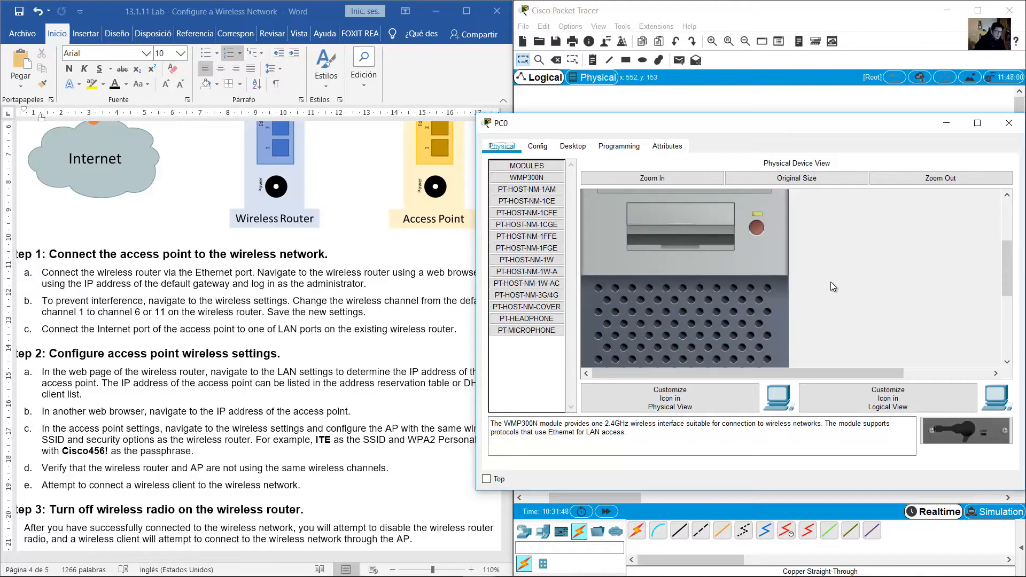
scroll(831, 281, "up", 2)
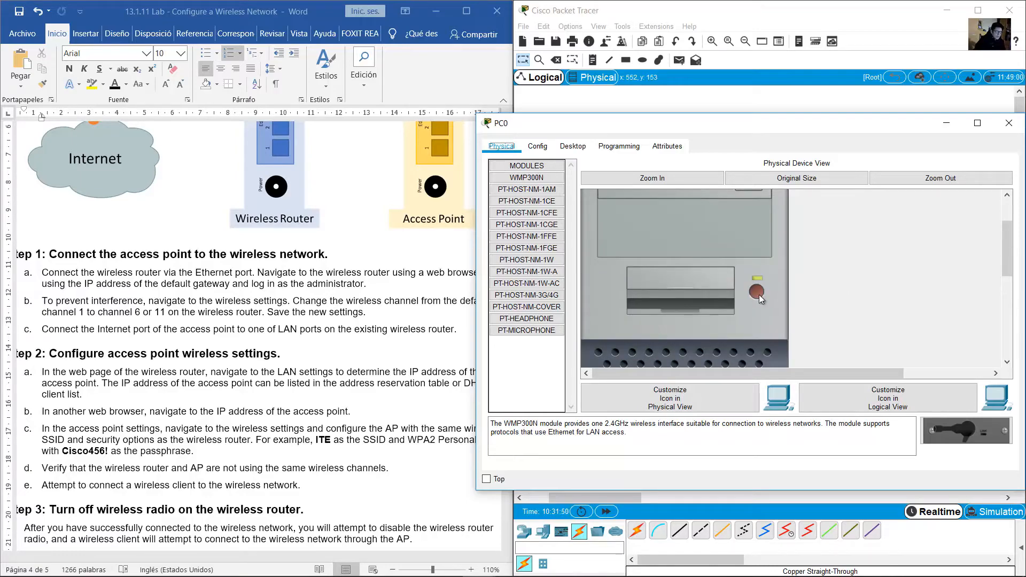
left_click(757, 292)
Replace PC0's WMP300N wireless module with a PT-HOST-NM-1CFE Ethernet module
scroll(759, 294, "down", 1)
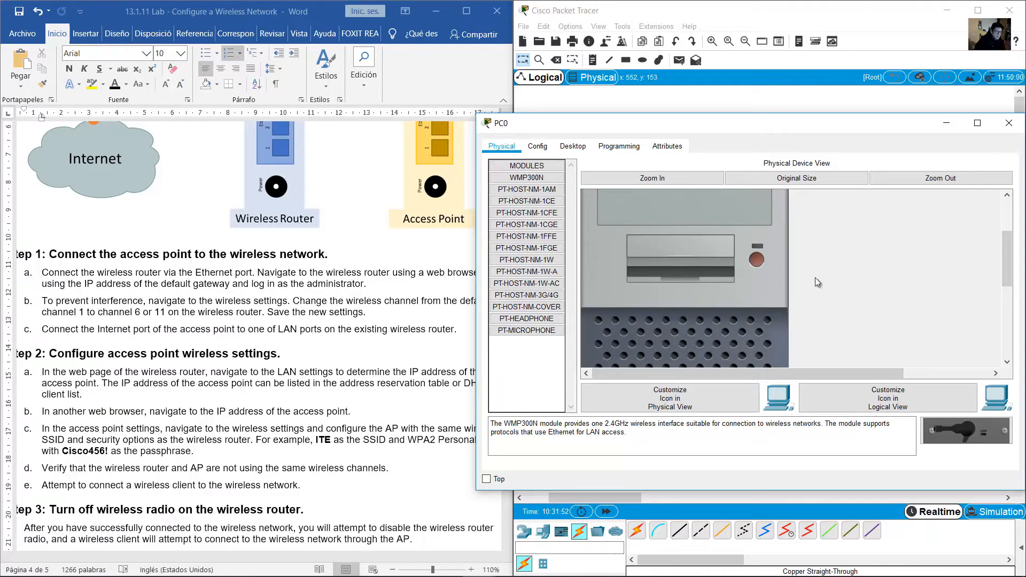
scroll(818, 282, "down", 3)
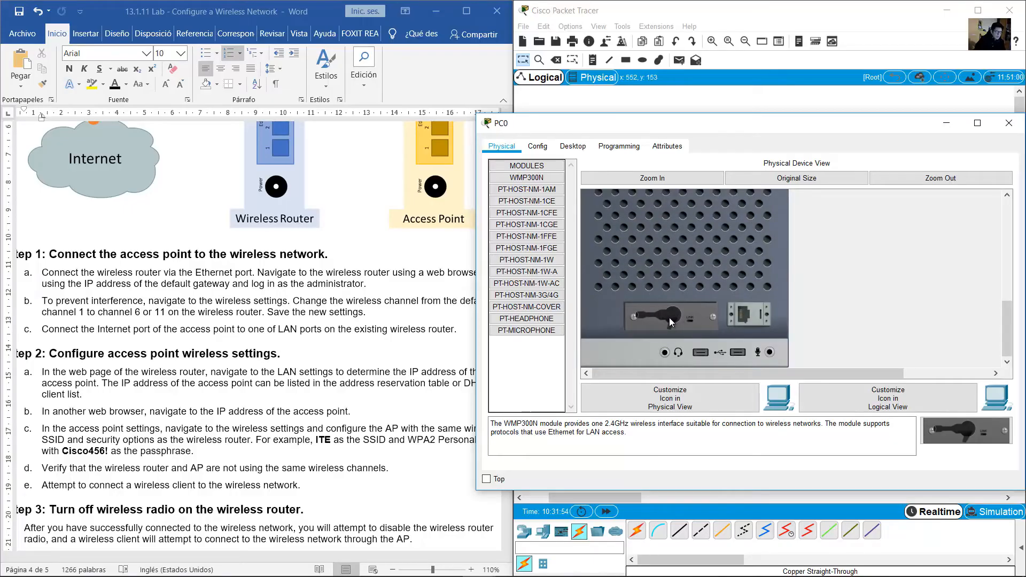
left_click_drag(665, 318, 527, 374)
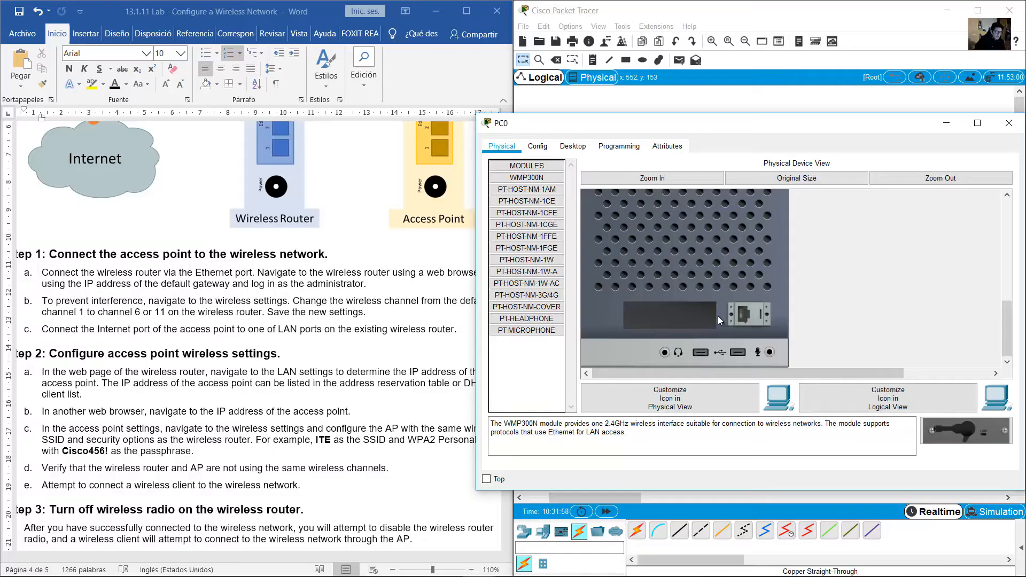
left_click(548, 216)
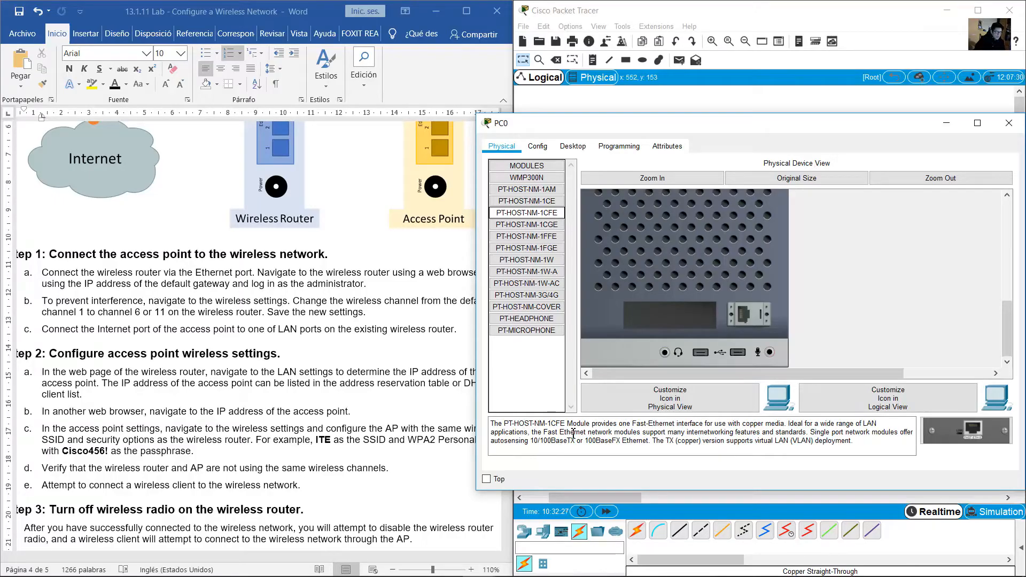
left_click_drag(546, 433, 704, 425)
left_click_drag(977, 434, 691, 316)
scroll(745, 291, "up", 5)
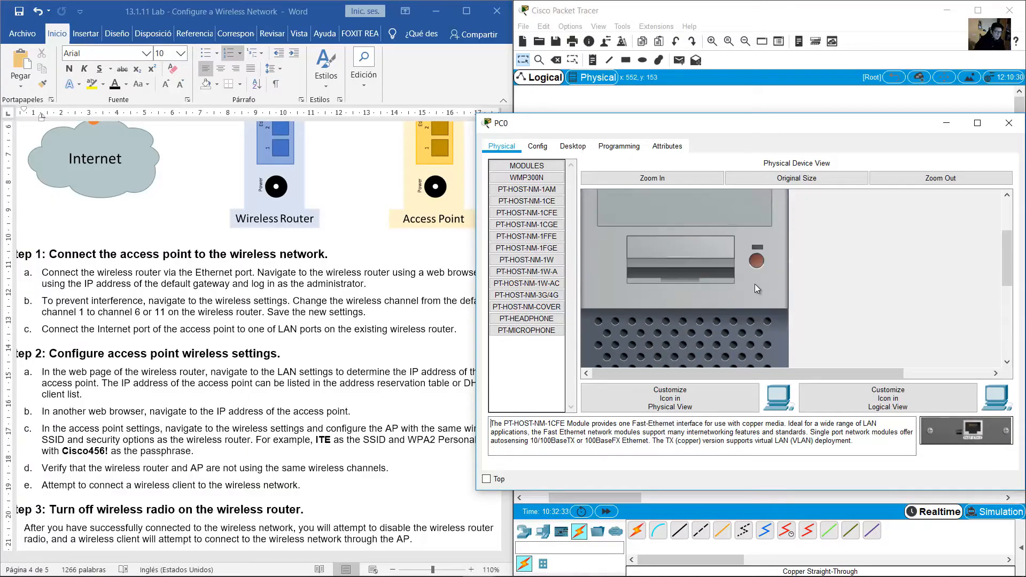
Cable PC0's FastEthernet0 to Wireless Router1's Ethernet 1 using copper straight-through
left_click(1003, 125)
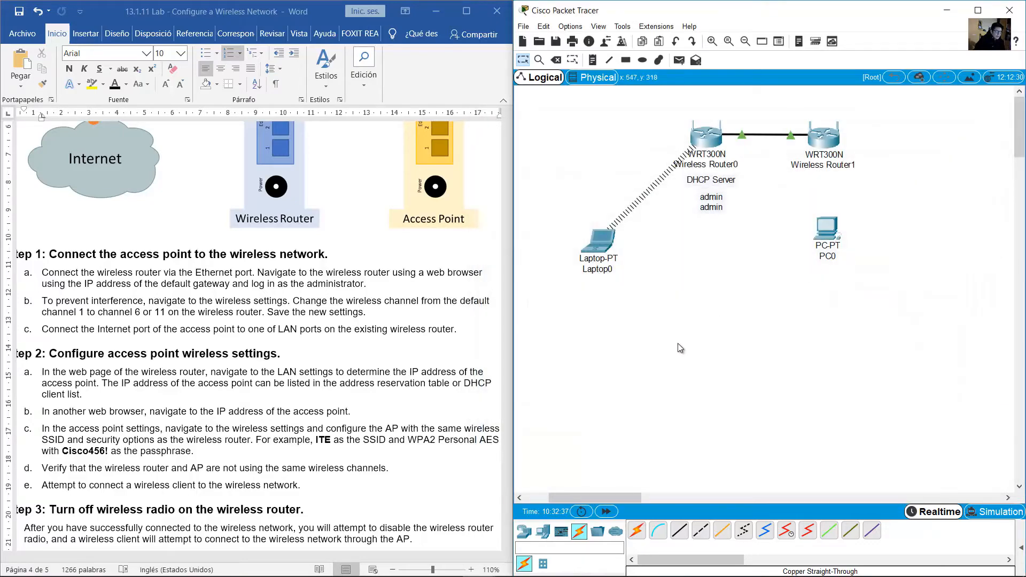
left_click(678, 541)
left_click(829, 230)
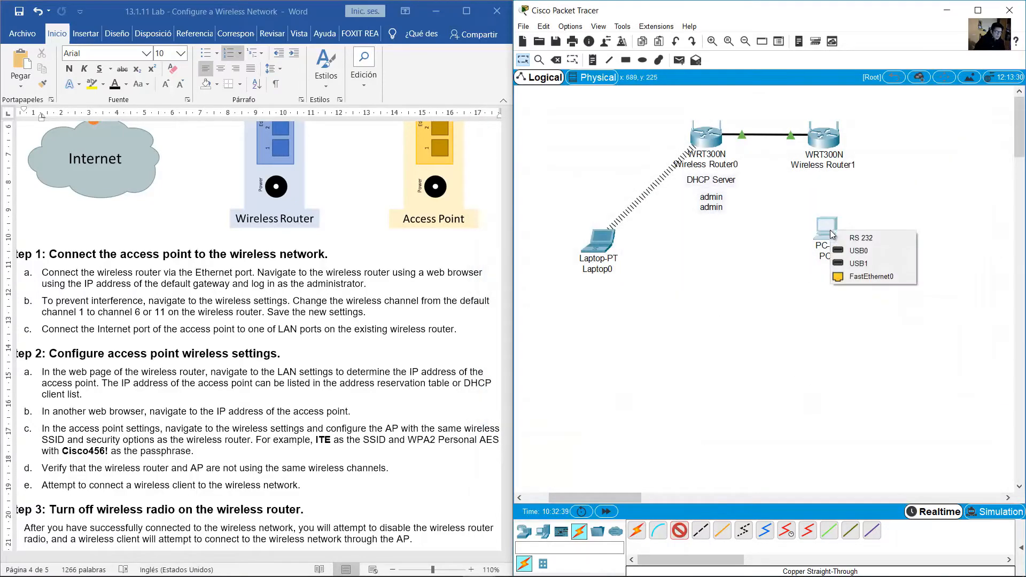
left_click(877, 276)
left_click(826, 139)
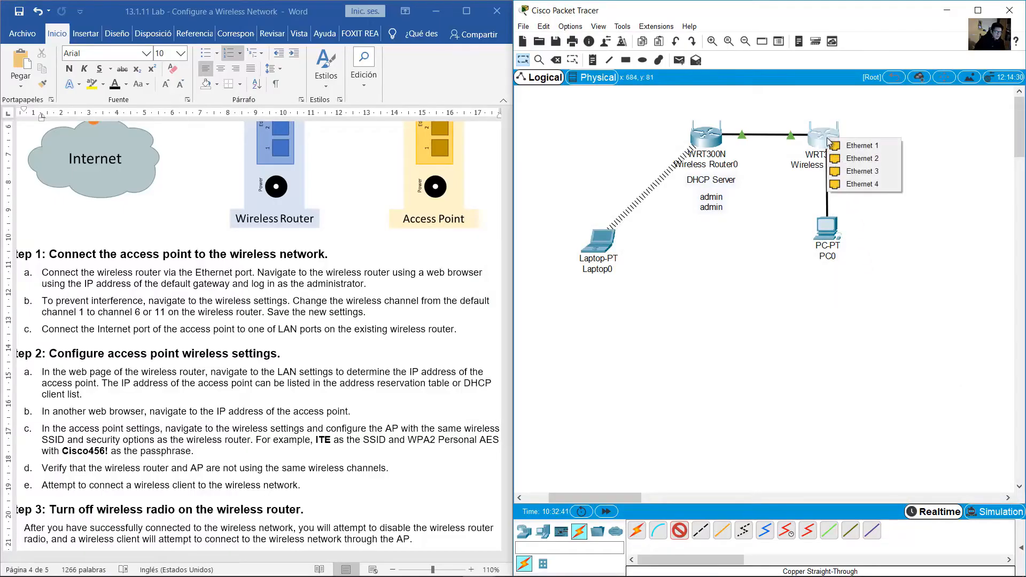
left_click(868, 145)
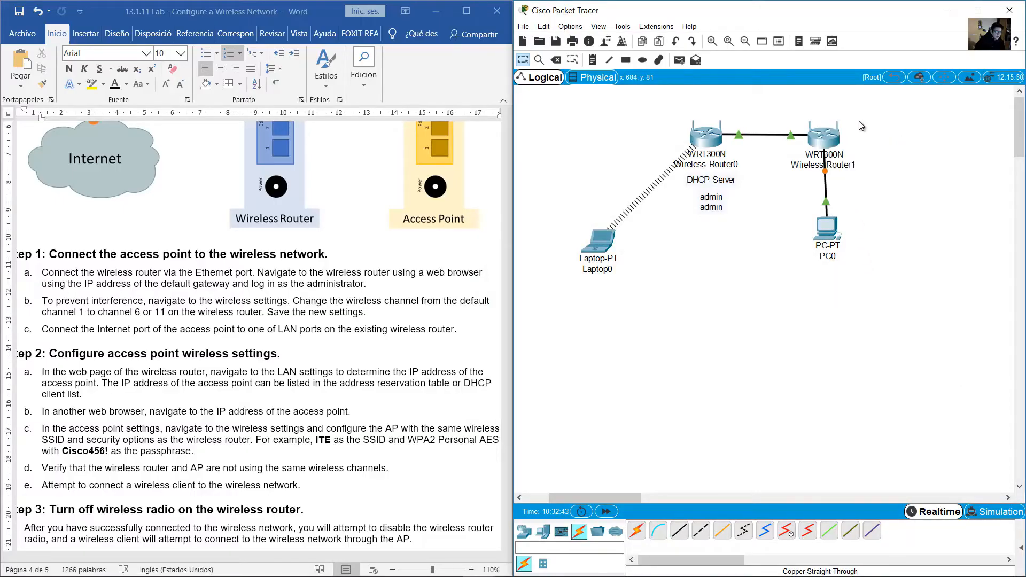
left_click(883, 109)
left_click_drag(888, 102, 801, 178)
left_click(593, 60)
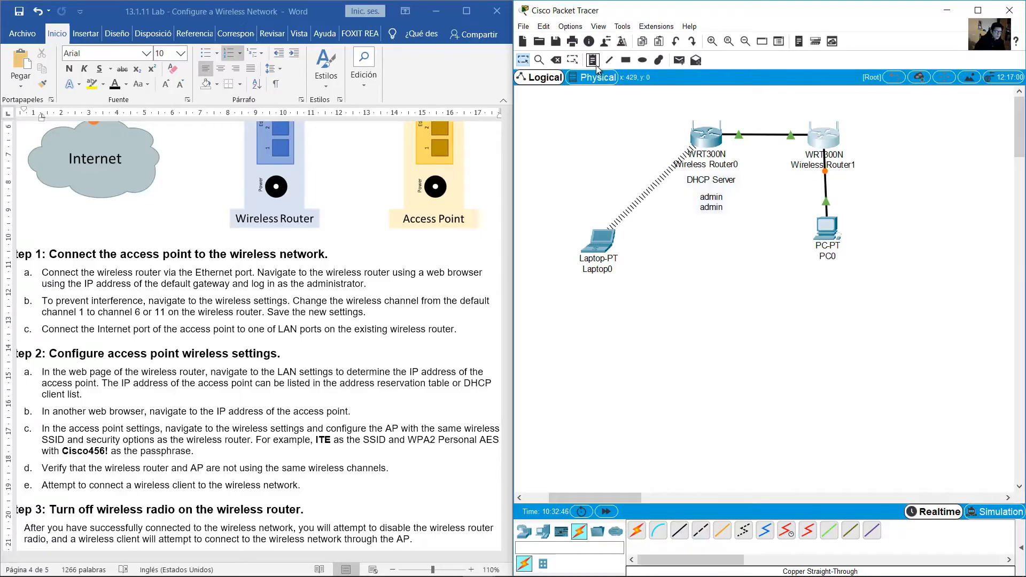
Add a text note reading 'AP' above Wireless Router1
left_click(806, 108)
type("AP")
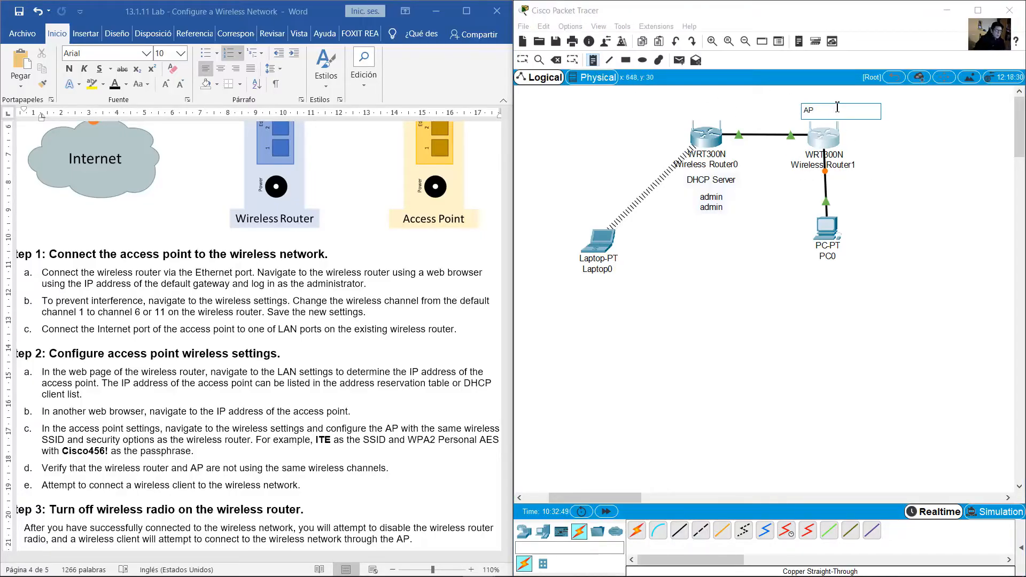
left_click(528, 61)
left_click_drag(809, 114, 820, 115)
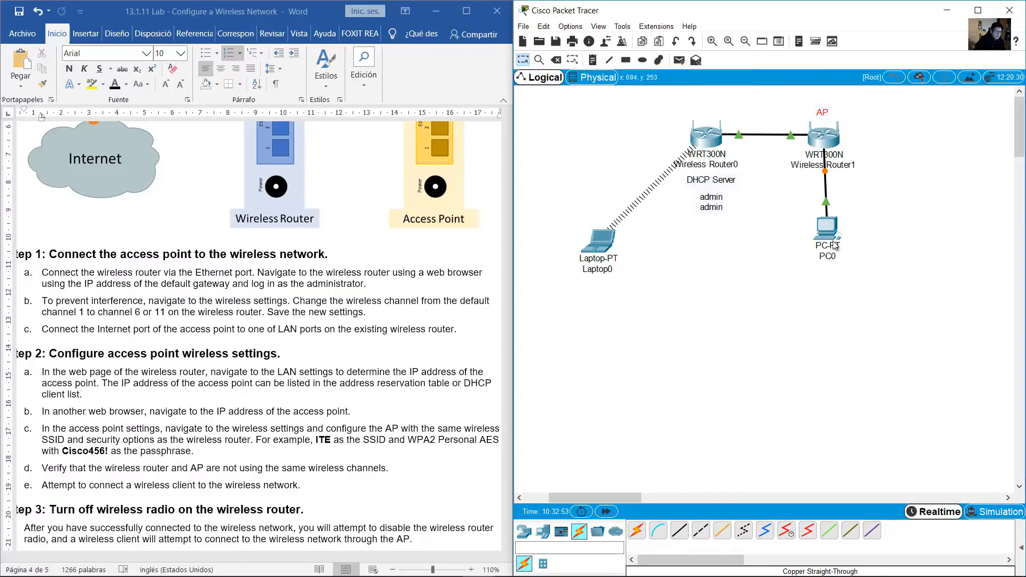
Open PC0's configuration window and move it so the topology stays visible
left_click_drag(835, 239, 833, 242)
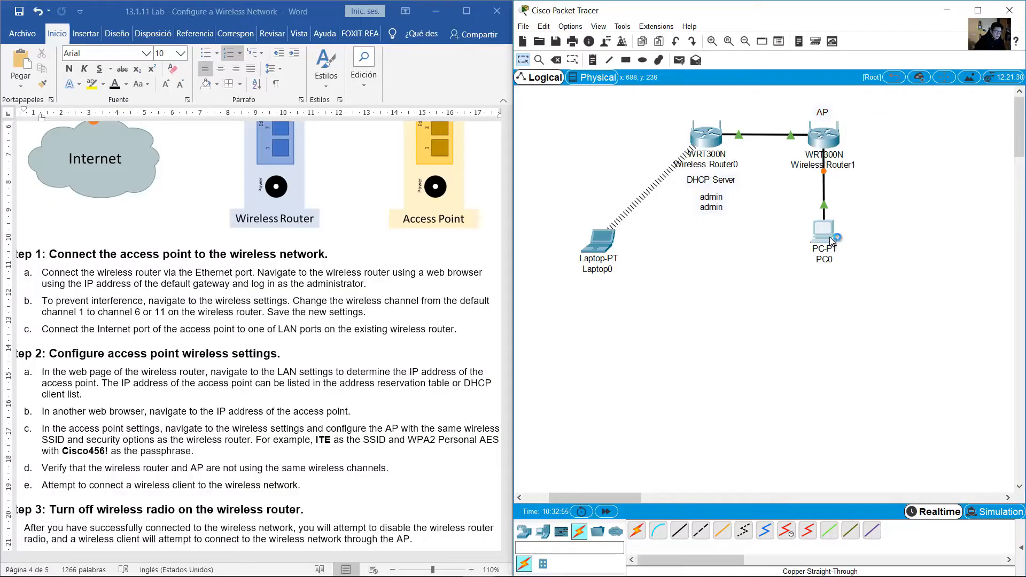
left_click(832, 241)
left_click_drag(472, 138, 620, 273)
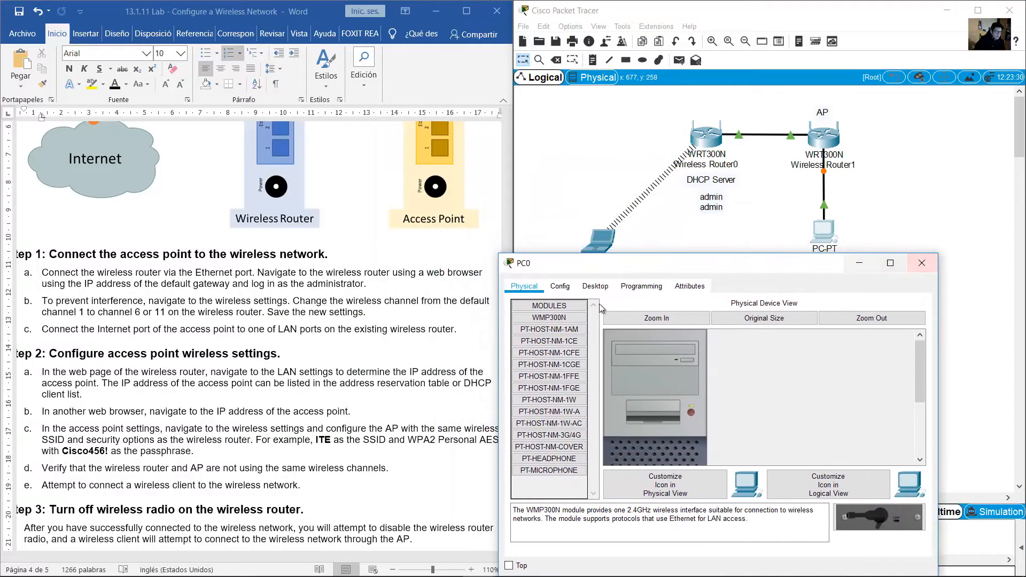
Switch PC0's IP configuration to DHCP, obtaining 192.168.0.100 with gateway 192.168.0.1
left_click(595, 285)
left_click(576, 317)
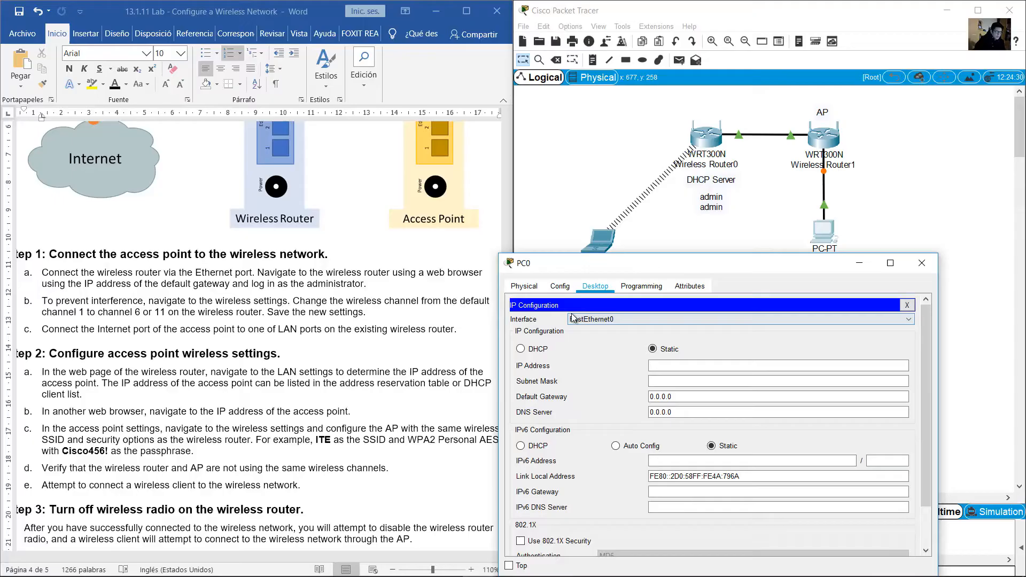
left_click(521, 350)
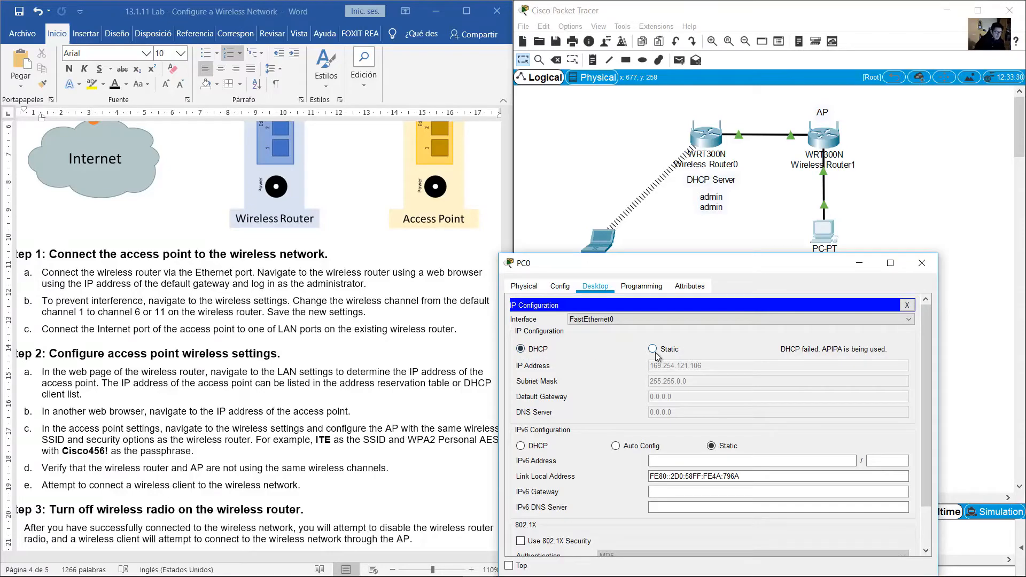
left_click(652, 349)
left_click(522, 349)
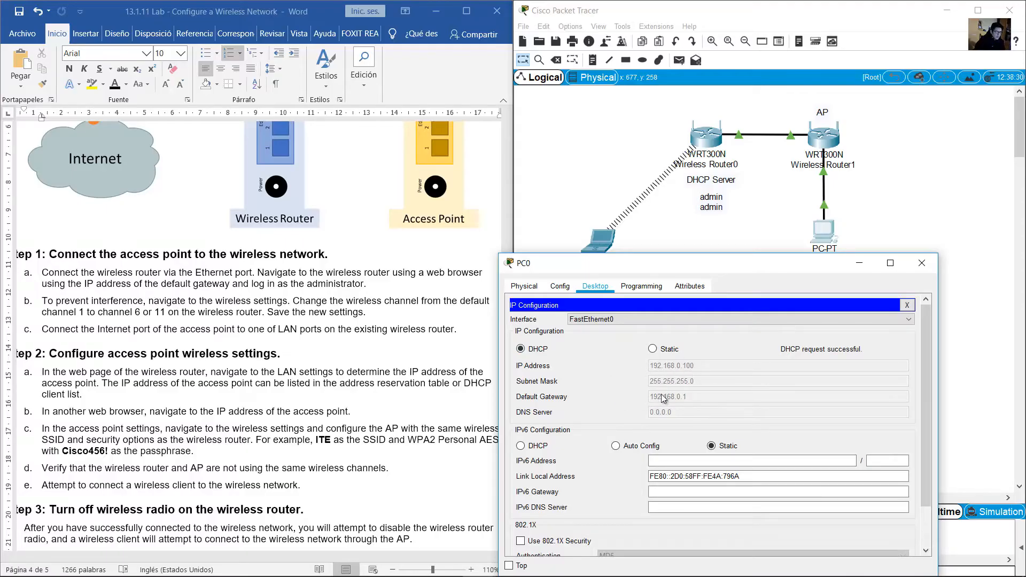
left_click(907, 305)
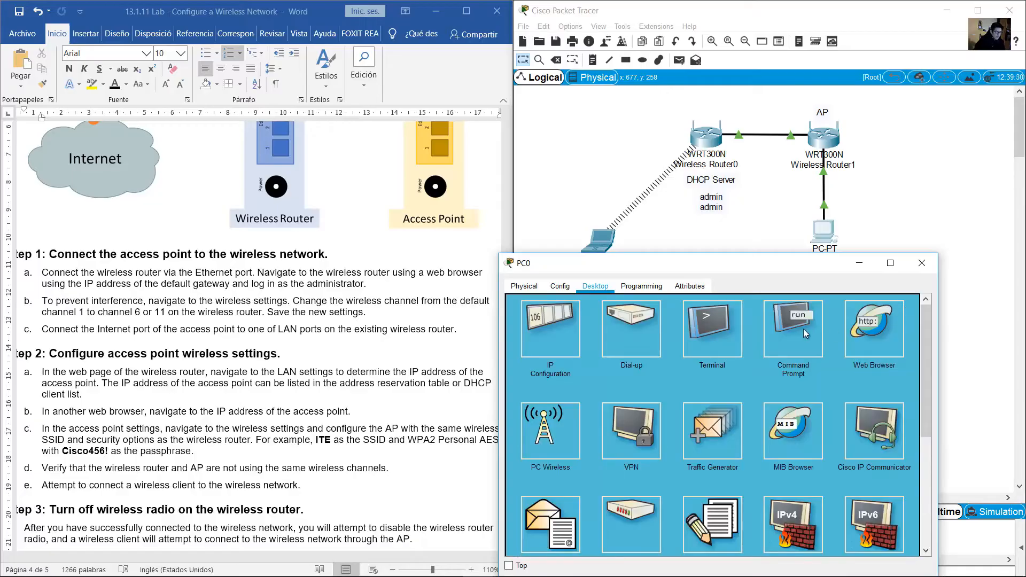
left_click(805, 333)
scroll(754, 379, "down", 10)
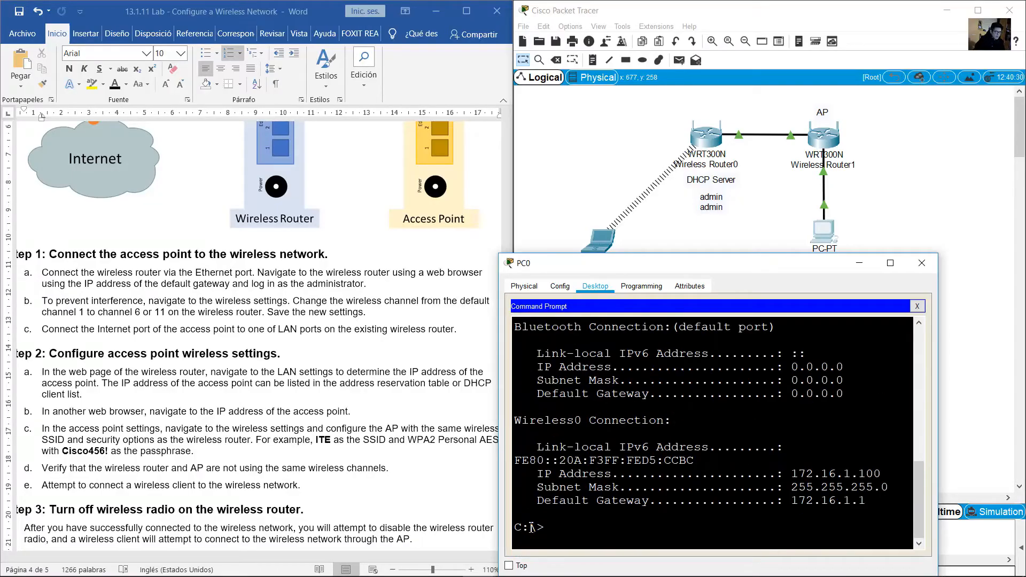
type("ipconfig")
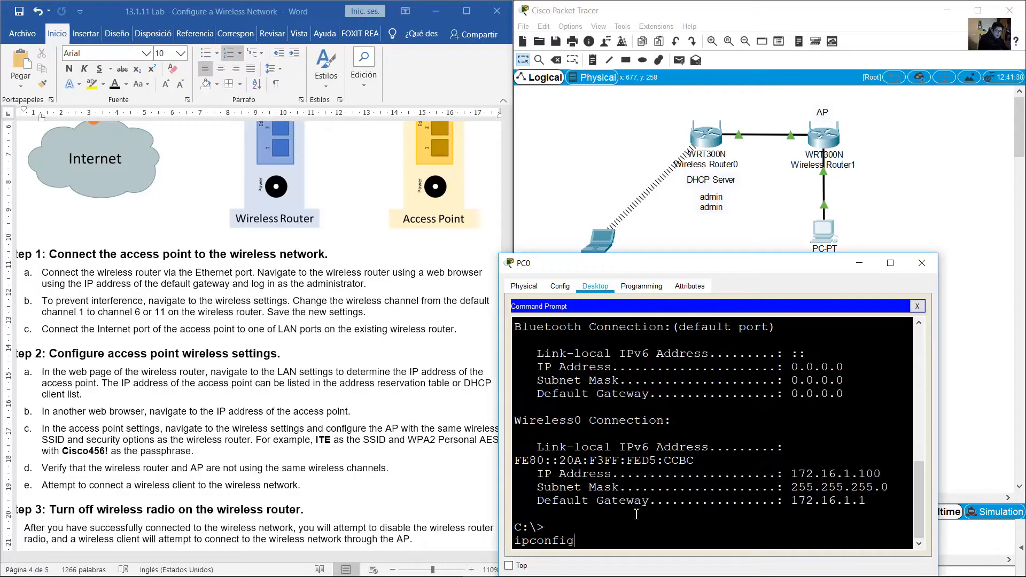
key("Return")
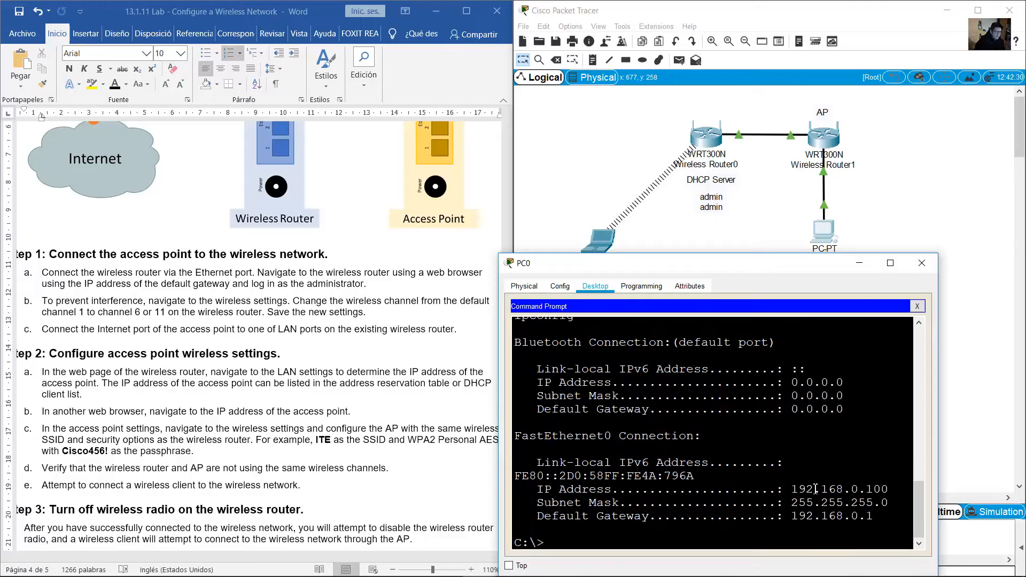
left_click_drag(799, 489, 880, 496)
left_click_drag(792, 516, 875, 517)
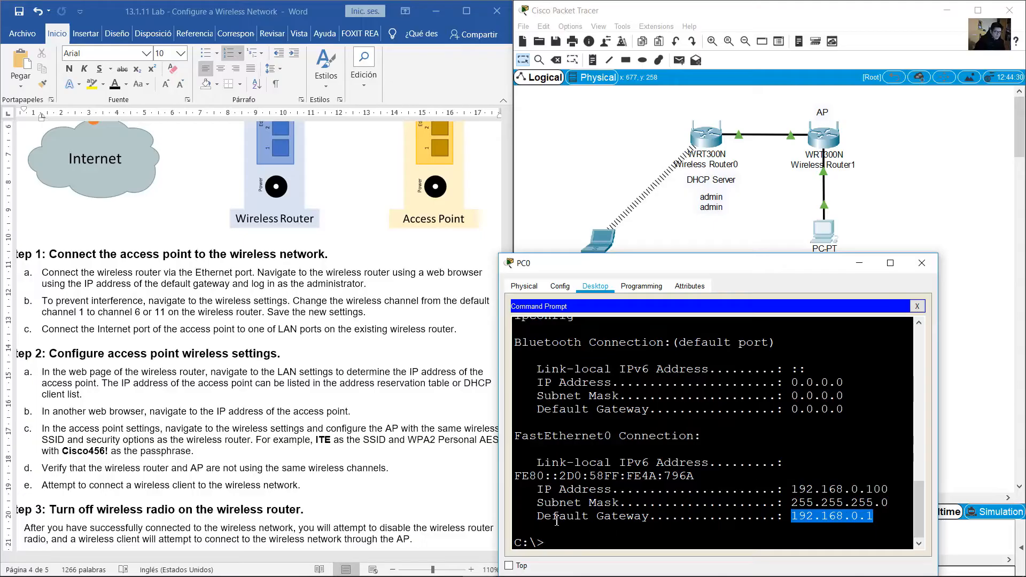
left_click_drag(556, 520, 886, 517)
left_click(910, 106)
left_click_drag(896, 117, 818, 180)
scroll(332, 414, "down", 1)
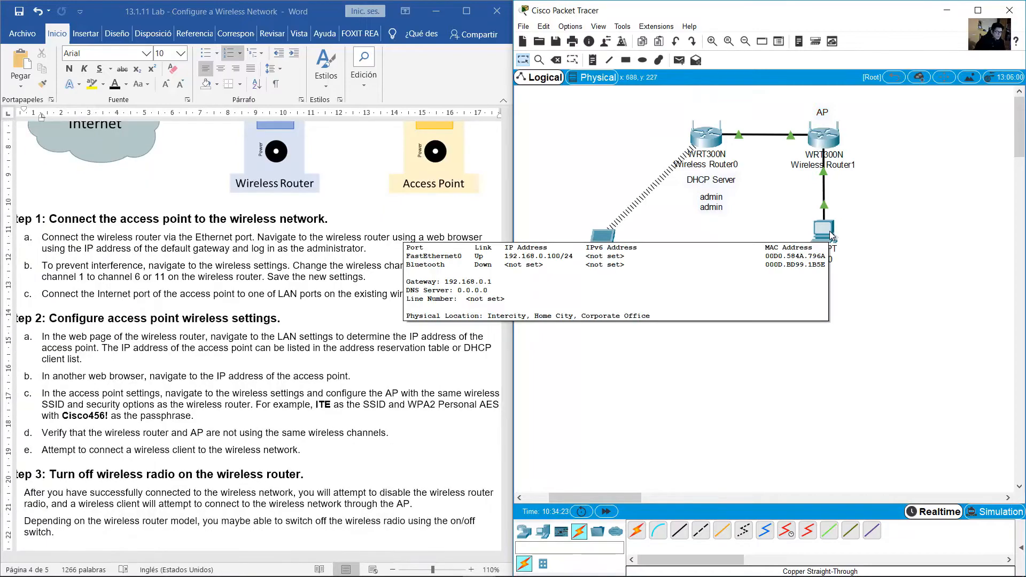
left_click(825, 232)
left_click(871, 516)
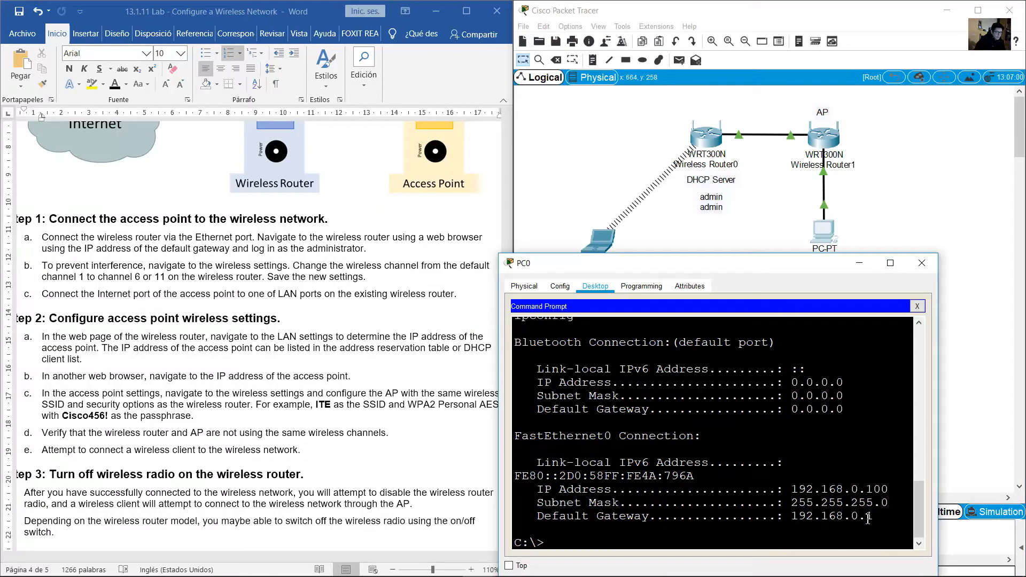
left_click_drag(873, 516, 791, 516)
left_click(917, 306)
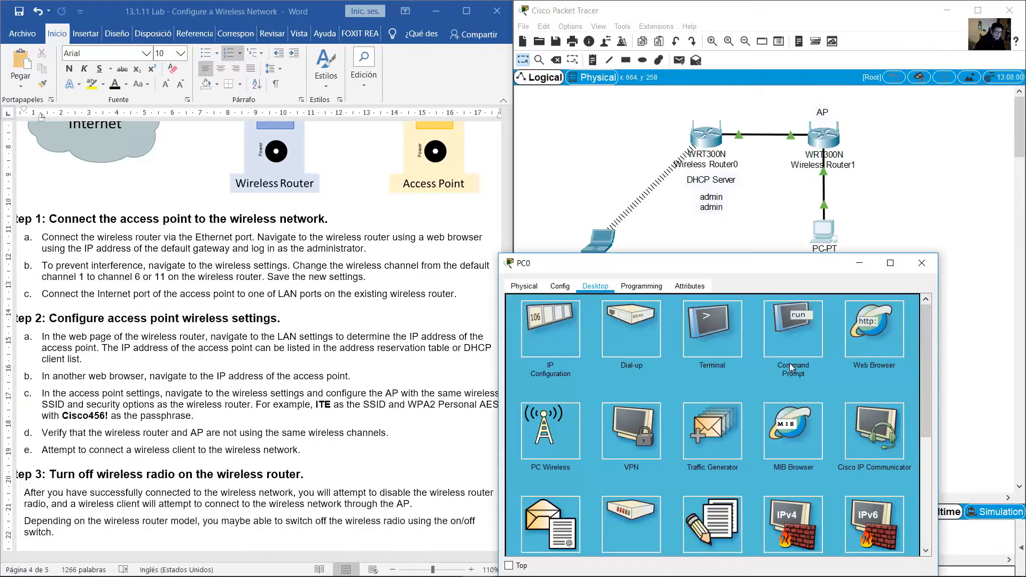
Browse PC0 to 192.168.0.1 and move the credentials note beside Wireless Router1
left_click(854, 330)
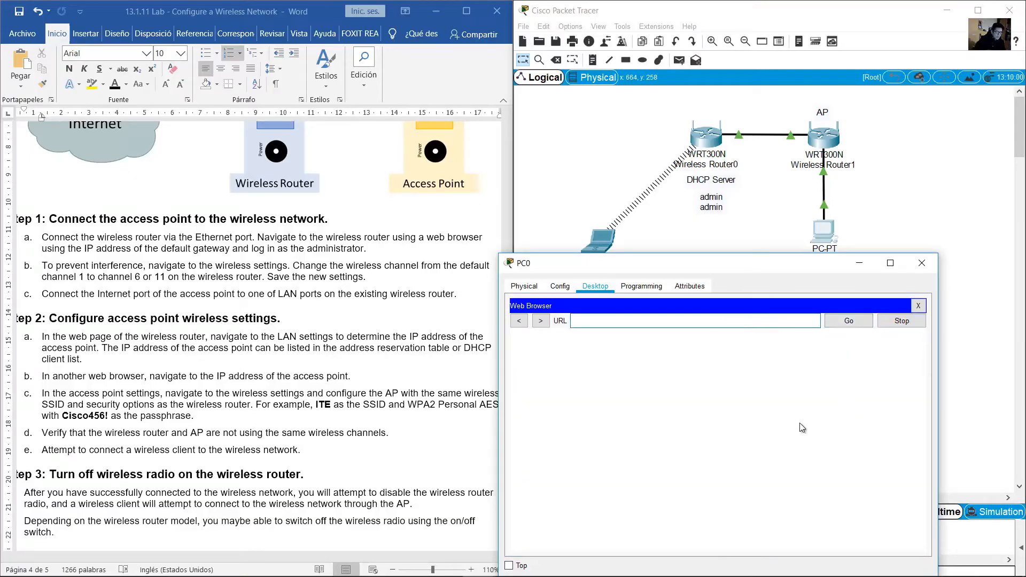
type("192.168.0.1")
left_click(852, 321)
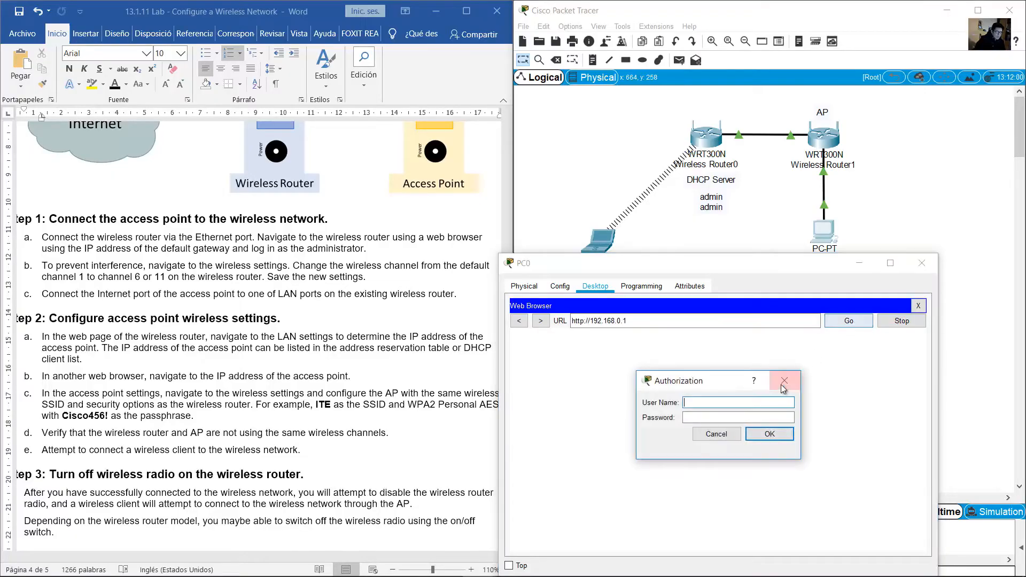
left_click(718, 206)
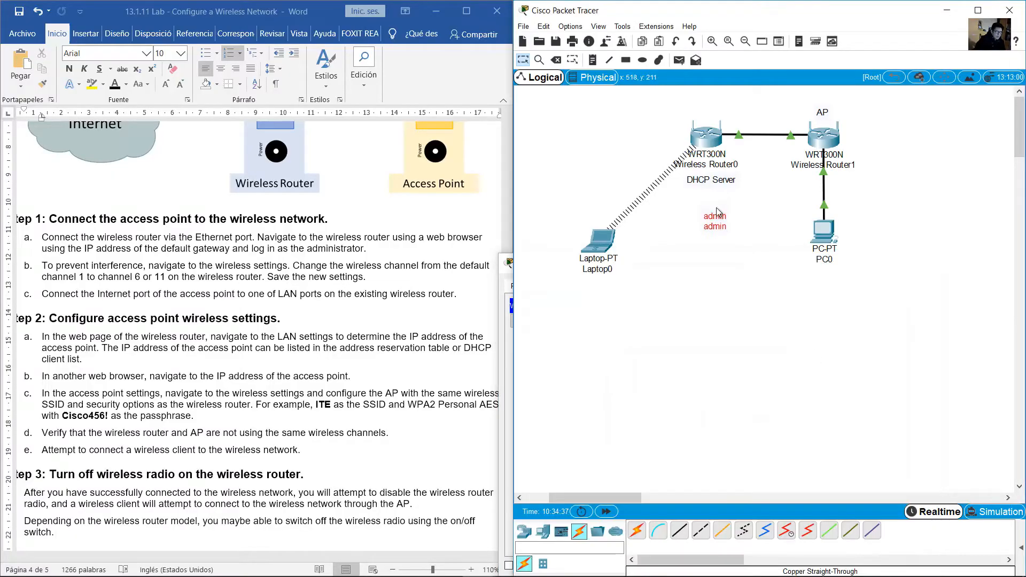
left_click_drag(718, 207, 854, 193)
left_click(869, 179)
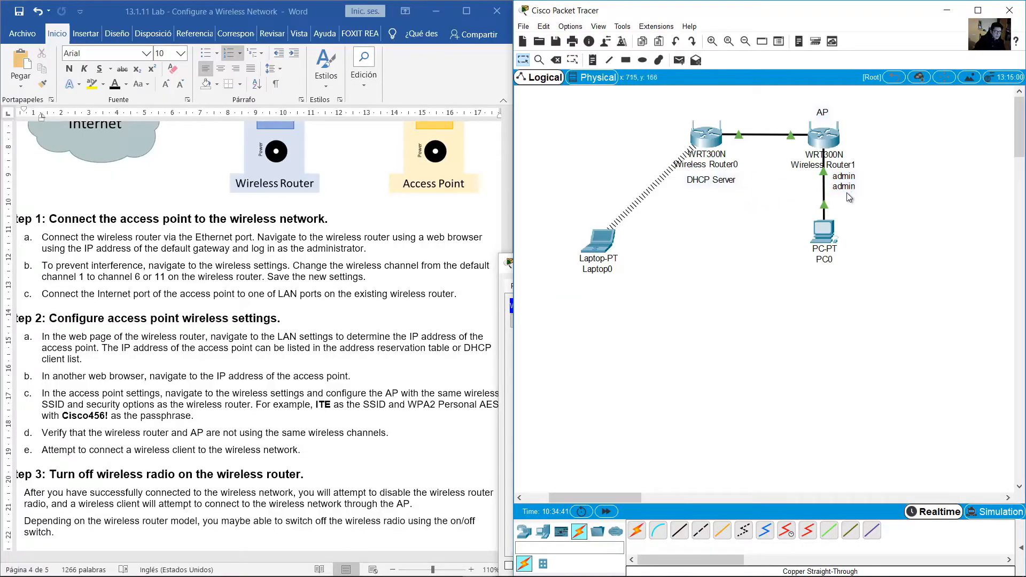
Sign in to the router's web page with the user name and password
left_click(824, 238)
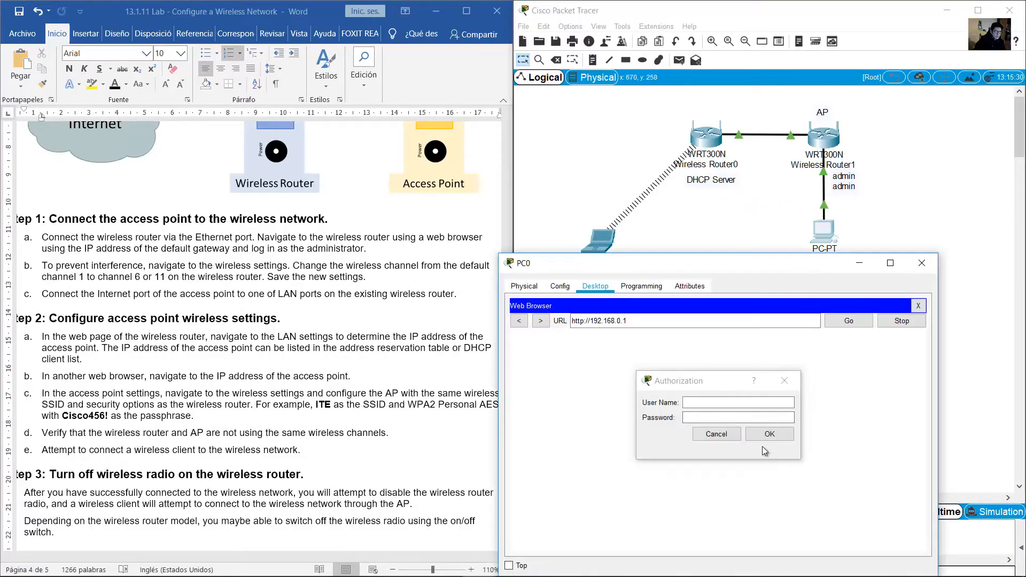
left_click(765, 402)
type("admin")
key("Tab")
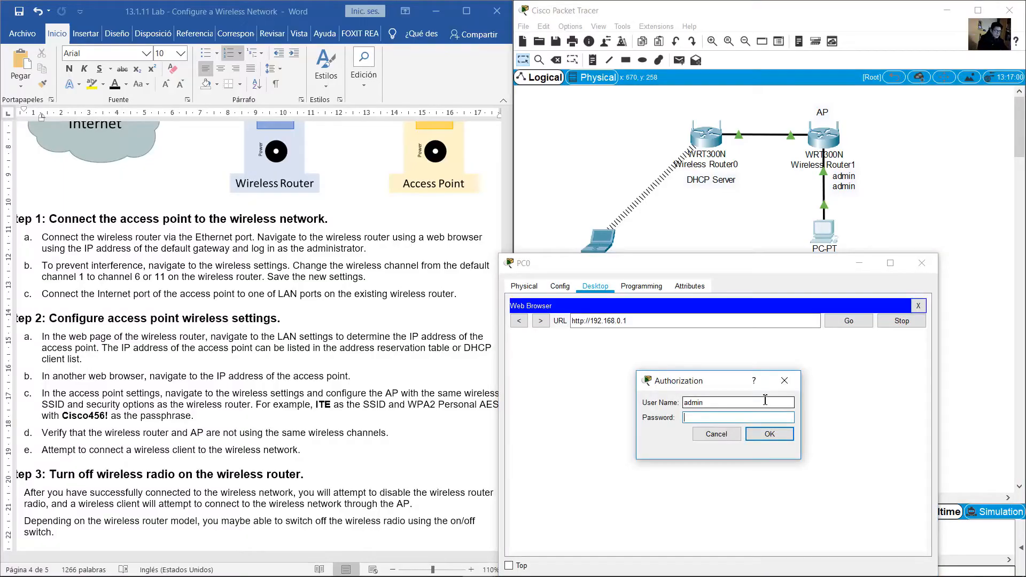
left_click(770, 434)
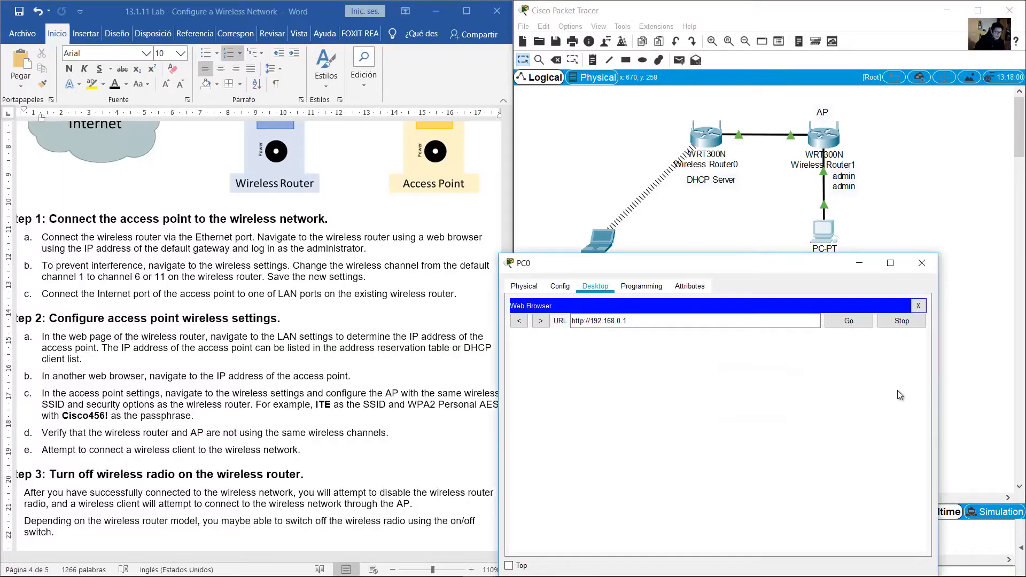
left_click_drag(939, 356, 1020, 354)
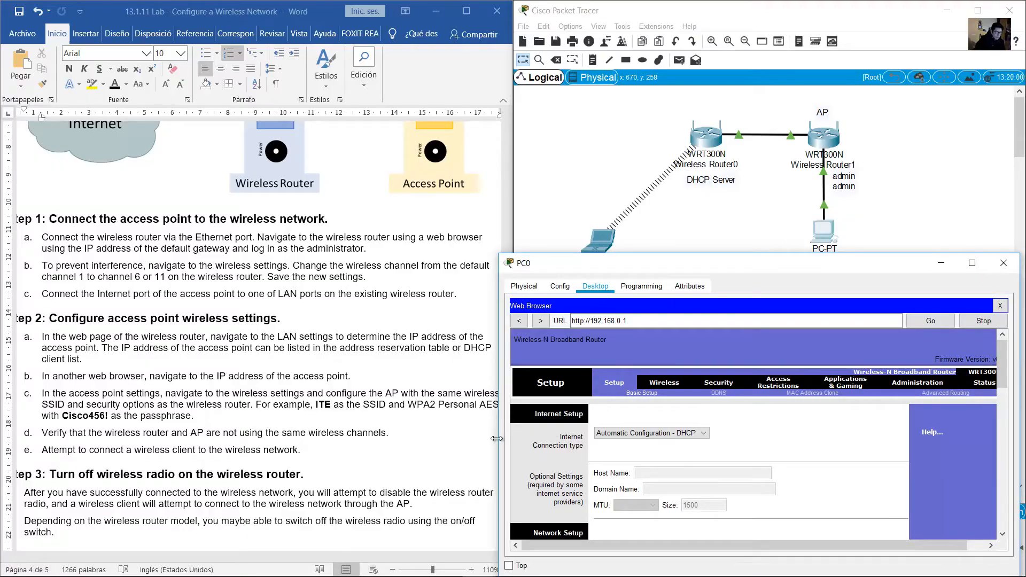
Widen PC0's window and scroll through the router's Network Setup page
left_click_drag(497, 439, 476, 439)
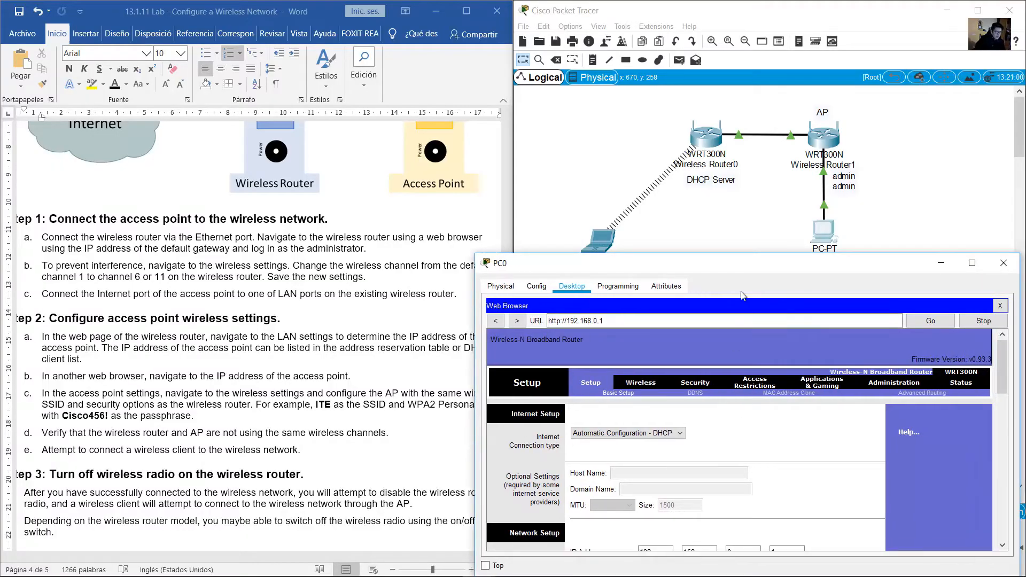
scroll(871, 426, "down", 2)
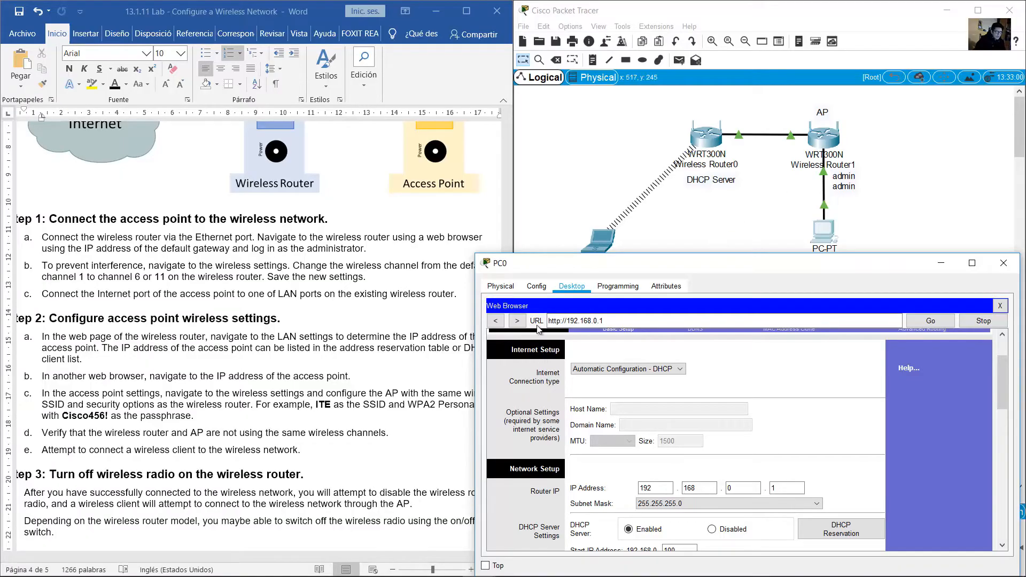
left_click(786, 169)
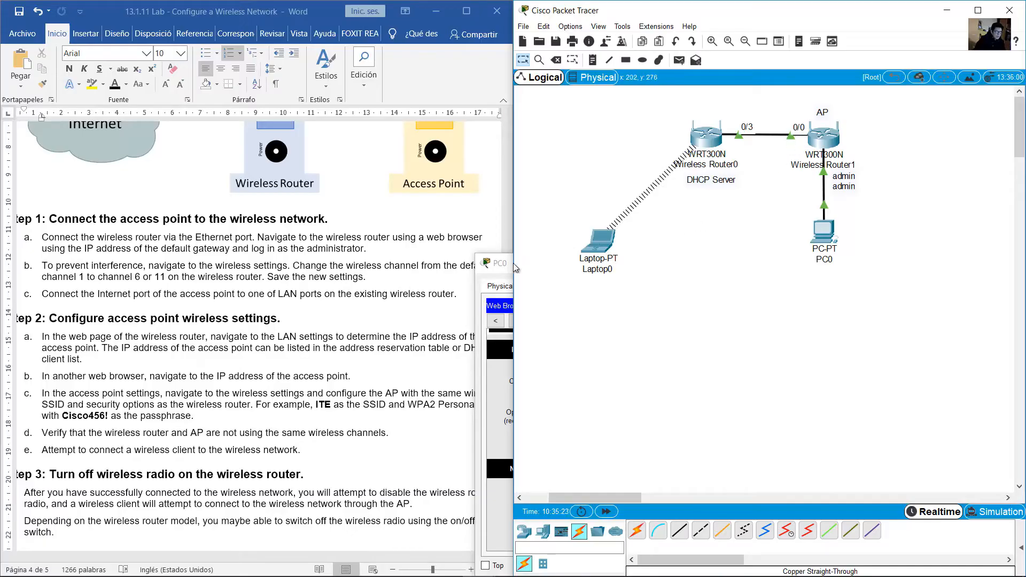
left_click(499, 271)
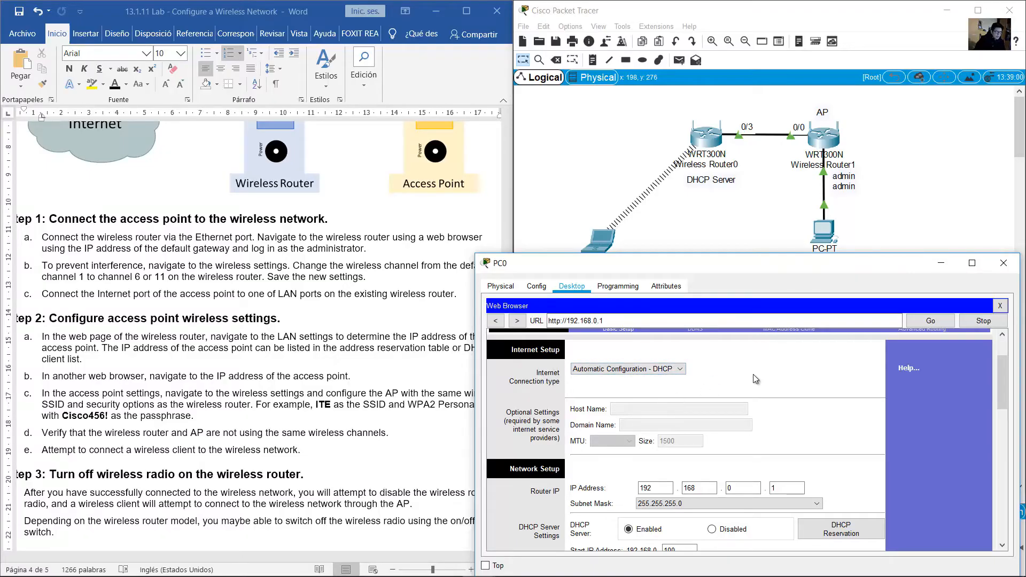
scroll(759, 377, "down", 1)
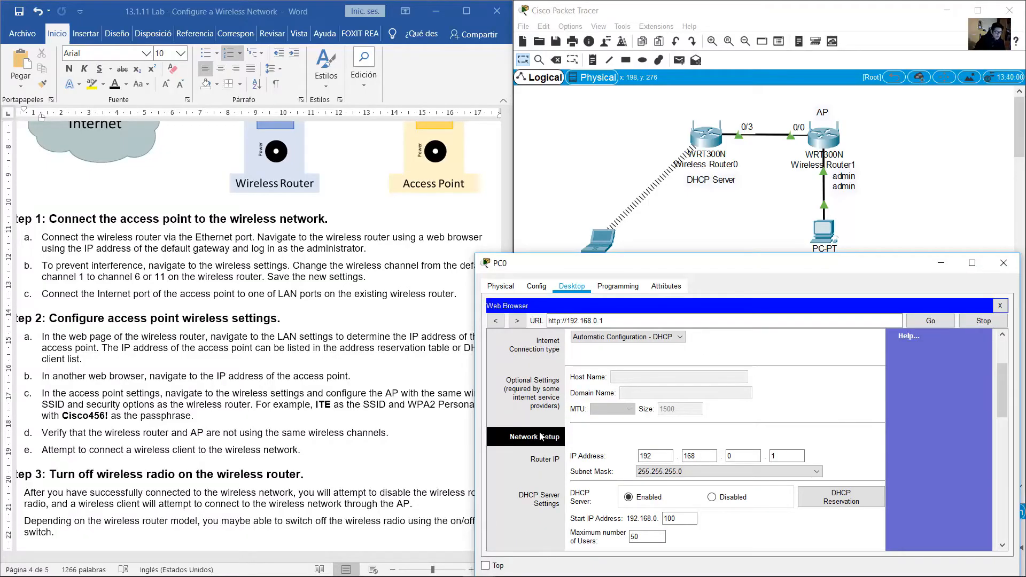
Highlight the router IP, then view the Status page showing Internet IP 172.16.1.102
left_click_drag(661, 457, 620, 458)
left_click_drag(707, 457, 662, 456)
left_click_drag(750, 456, 771, 456)
scroll(768, 343, "down", 2)
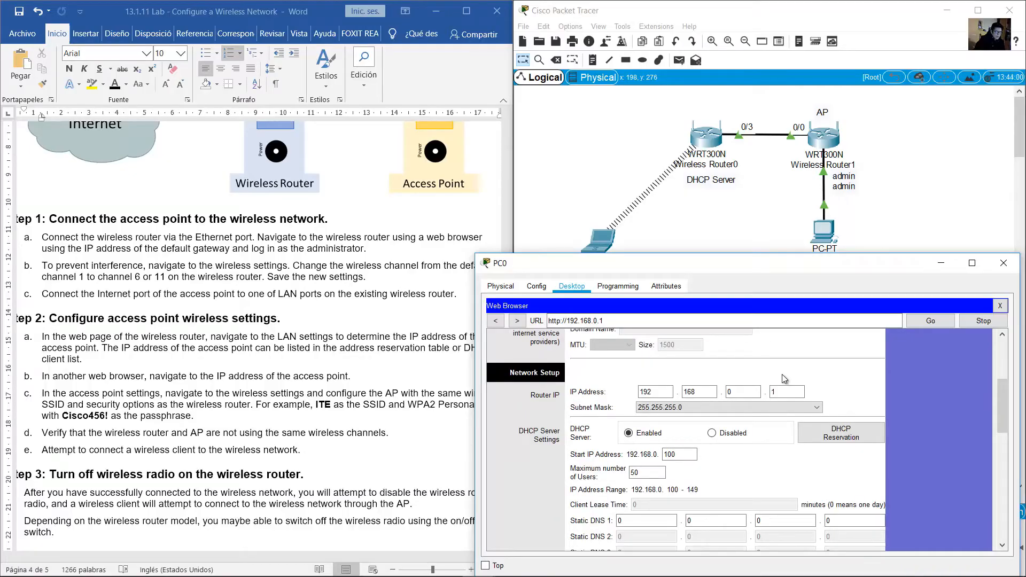
scroll(783, 377, "up", 5)
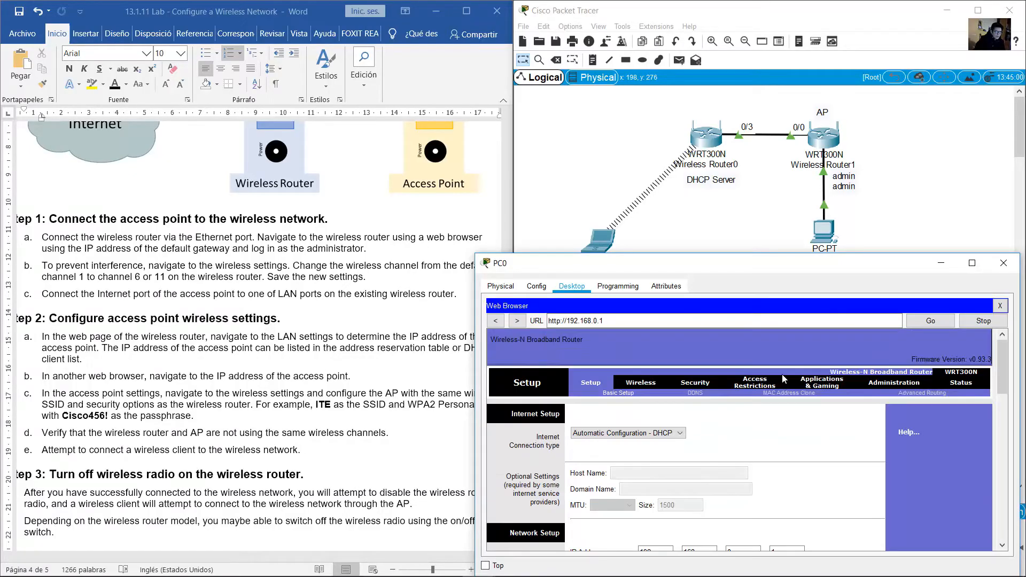
left_click(963, 383)
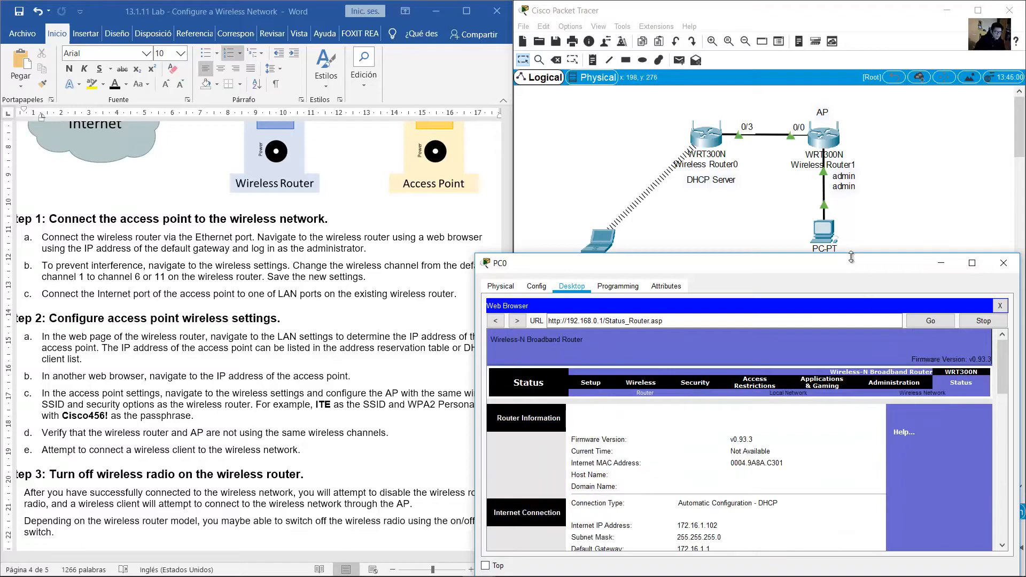
scroll(784, 442, "down", 3)
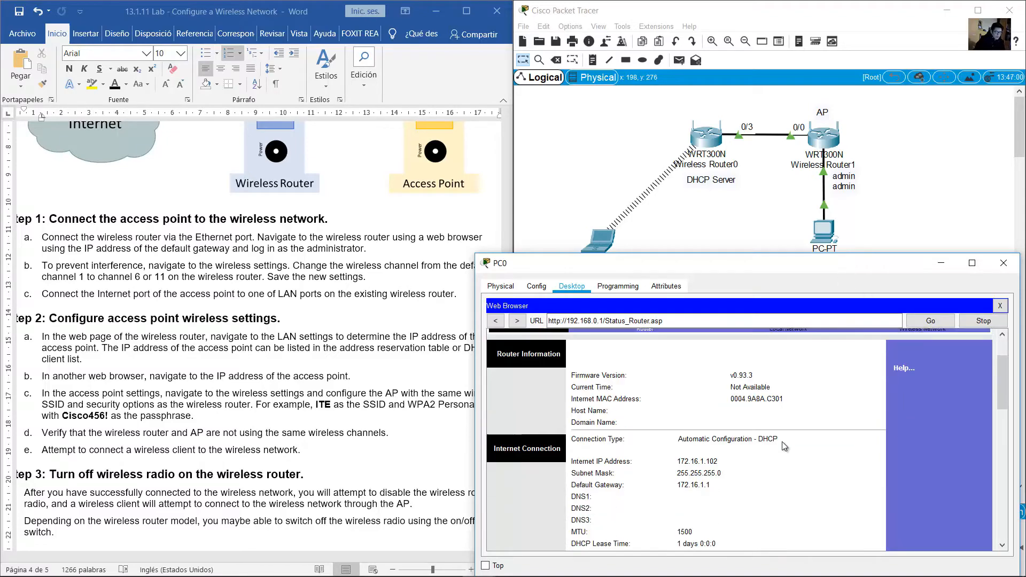
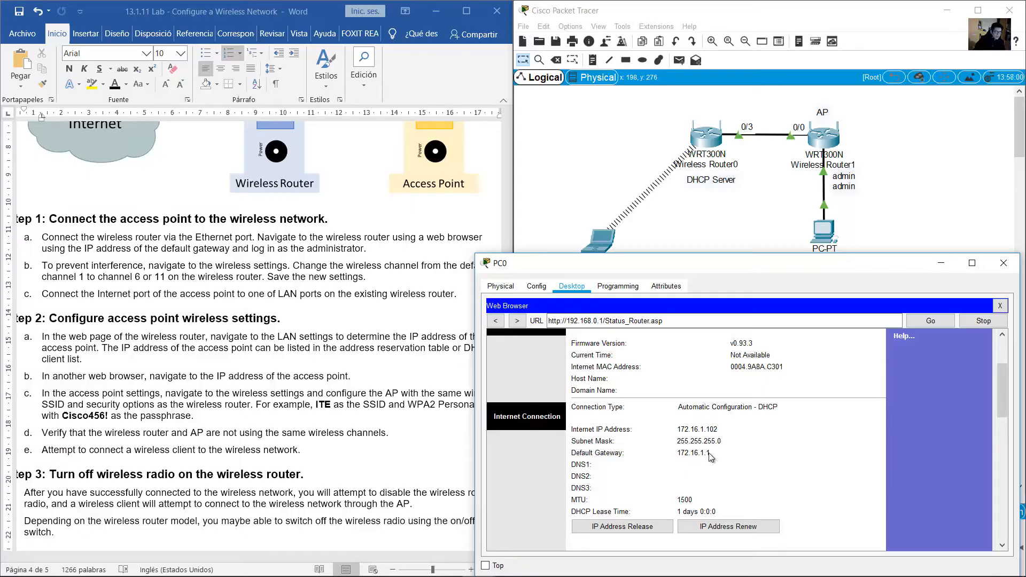
Drag PC0 down and to the right so it sits beside the AP router
left_click(911, 163)
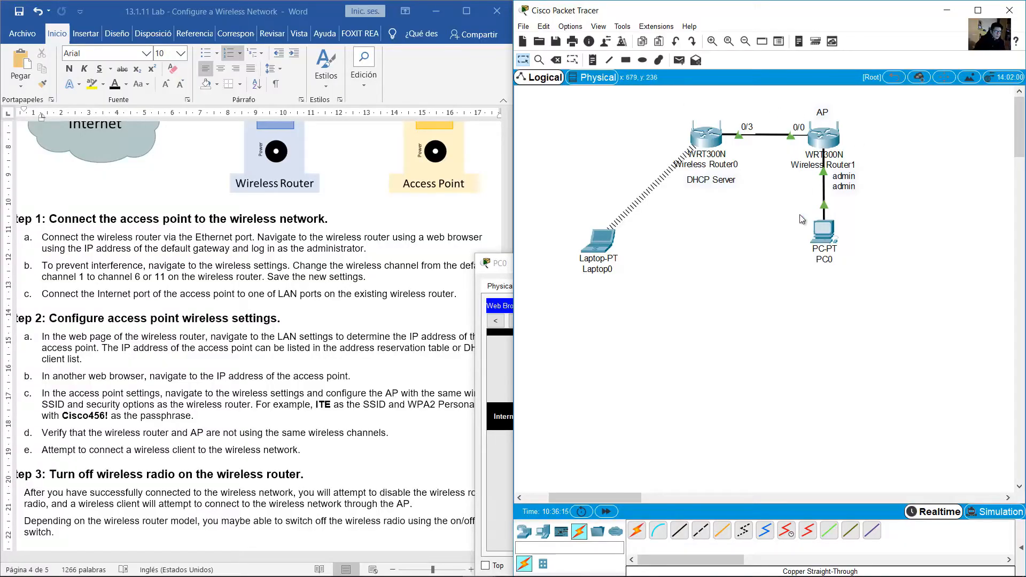
left_click_drag(826, 237, 923, 222)
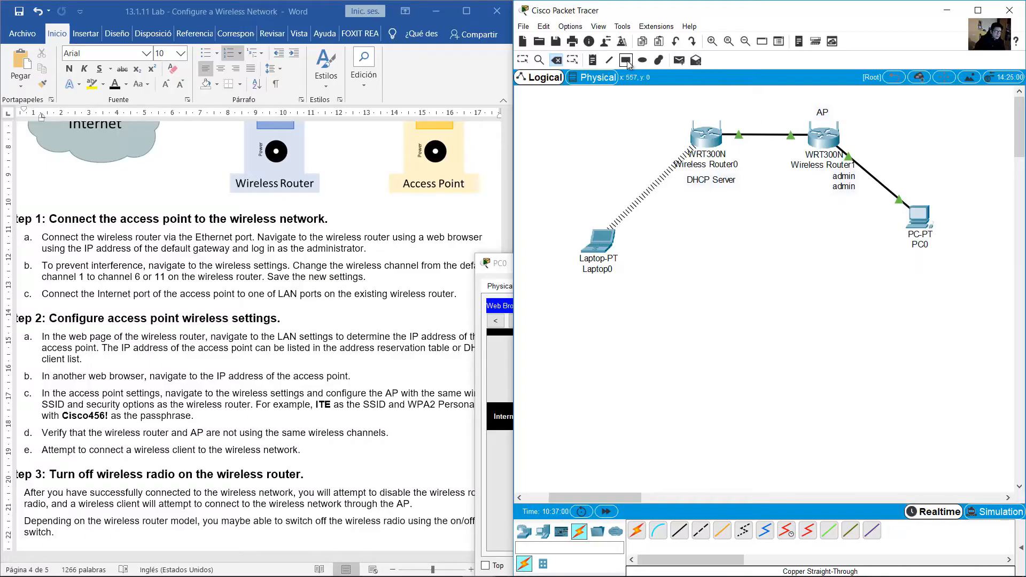
Draw a filled light-yellow rectangle around the AP router and PC0
left_click(626, 60)
left_click_drag(567, 18, 453, 55)
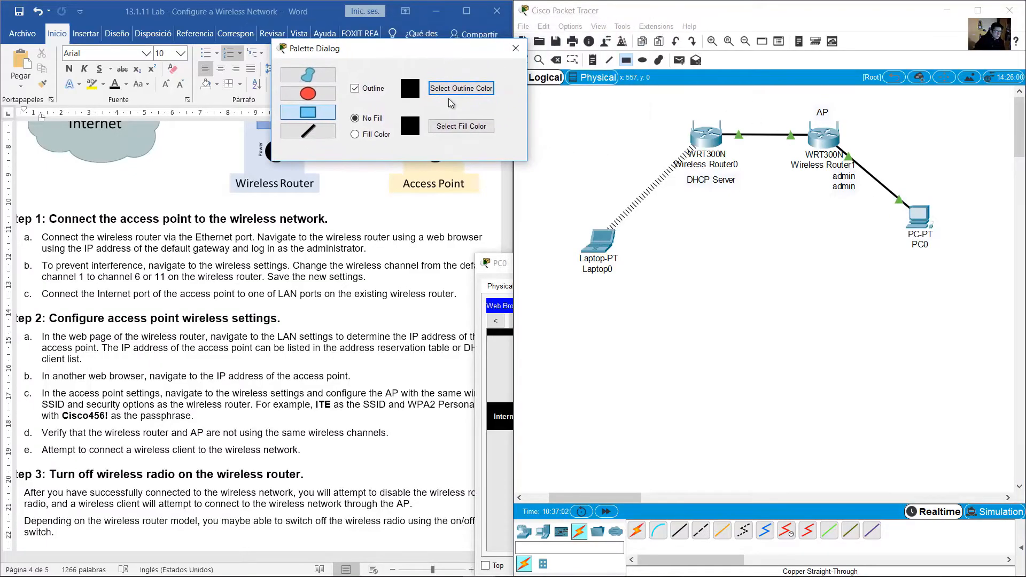
left_click(372, 138)
left_click(457, 127)
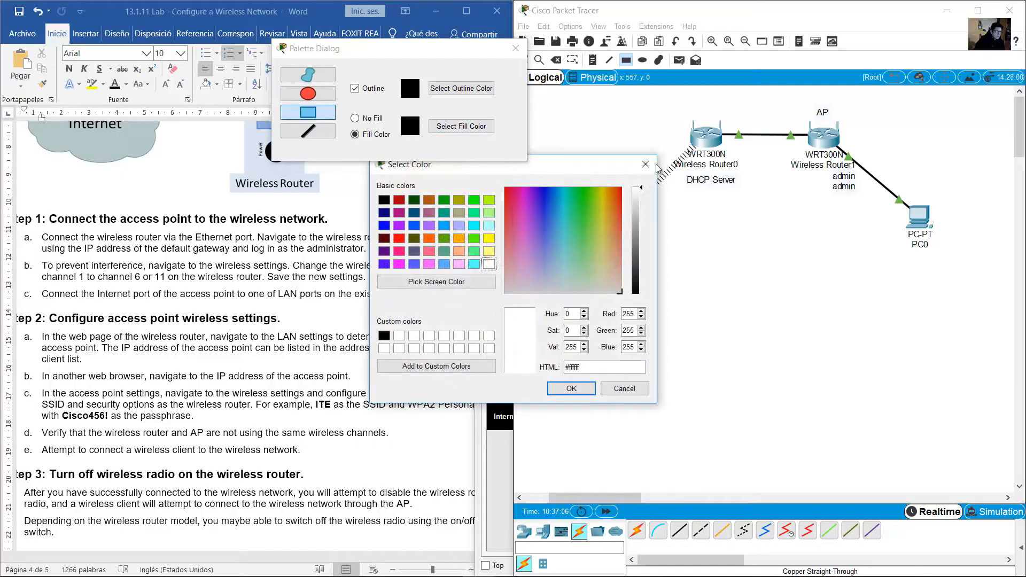
left_click(657, 156)
left_click(462, 126)
left_click(489, 251)
left_click(571, 389)
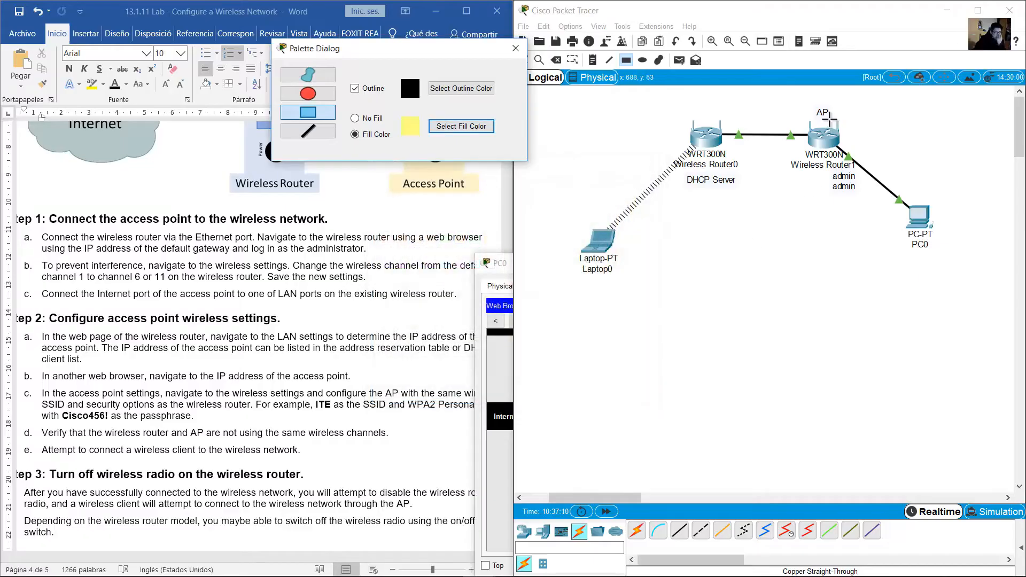
left_click_drag(821, 93, 1007, 303)
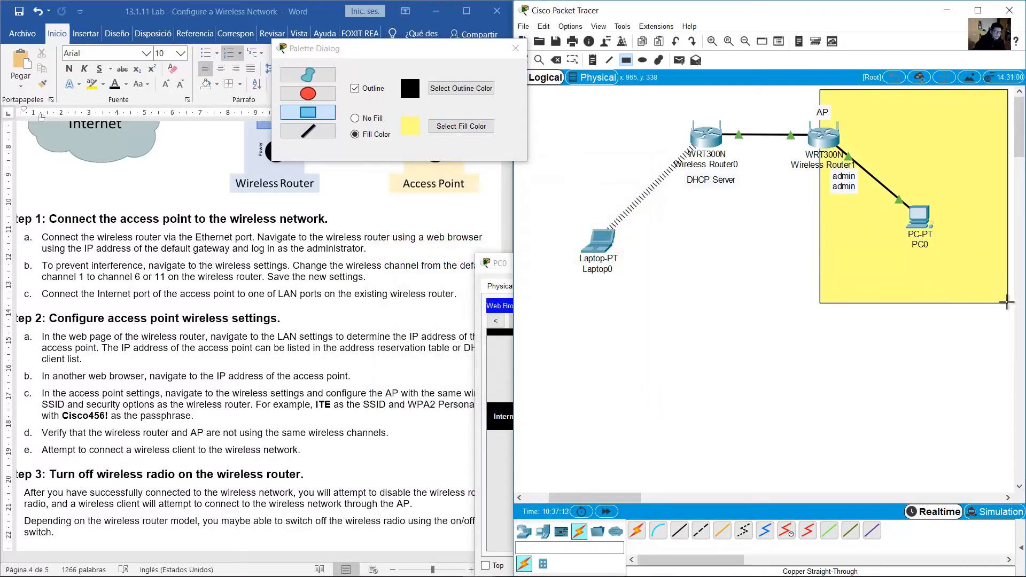
Draw a filled cyan rectangle around Wireless Router0 and Laptop0
left_click(453, 129)
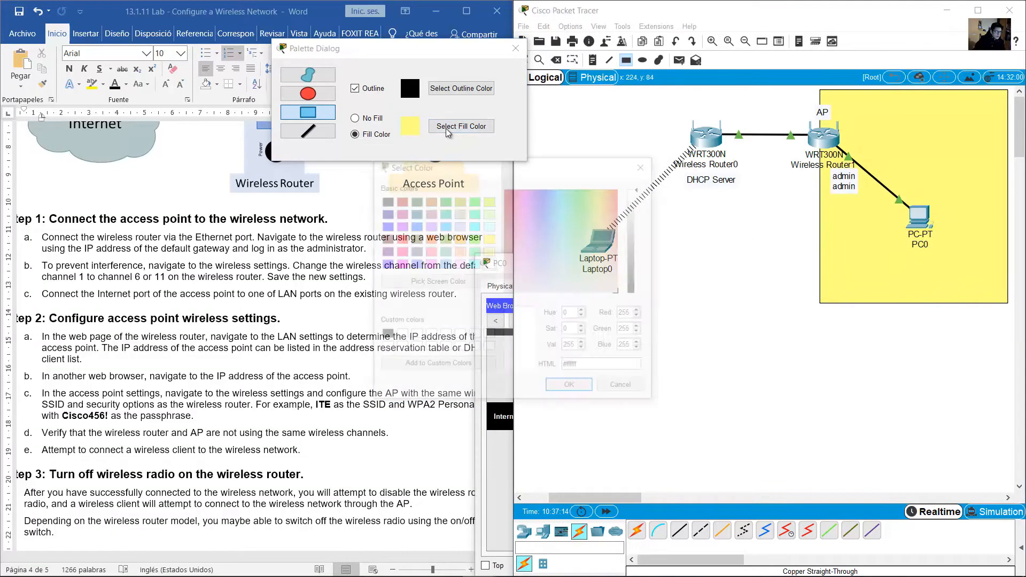
left_click(474, 264)
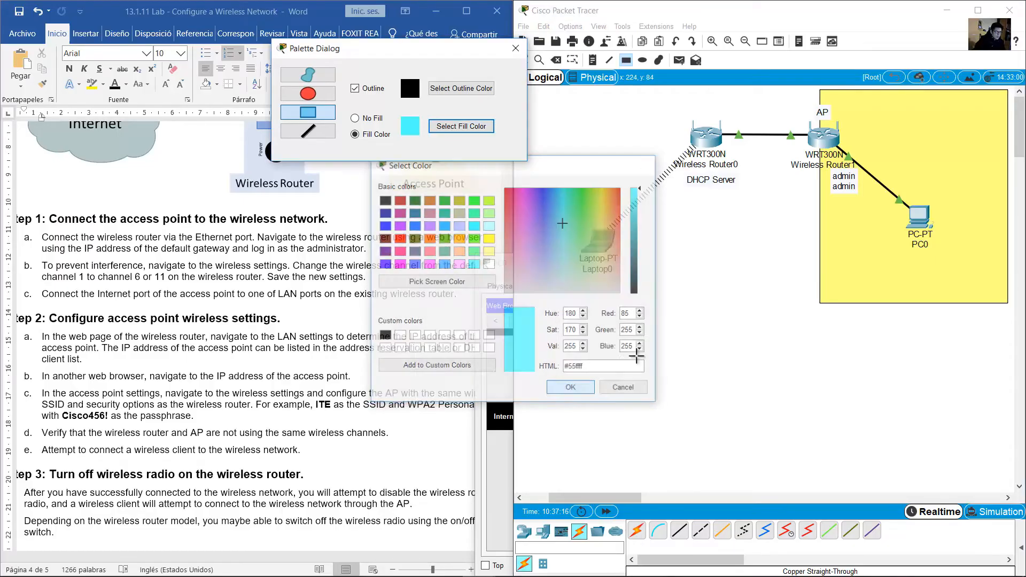
left_click(559, 387)
left_click_drag(819, 303, 554, 89)
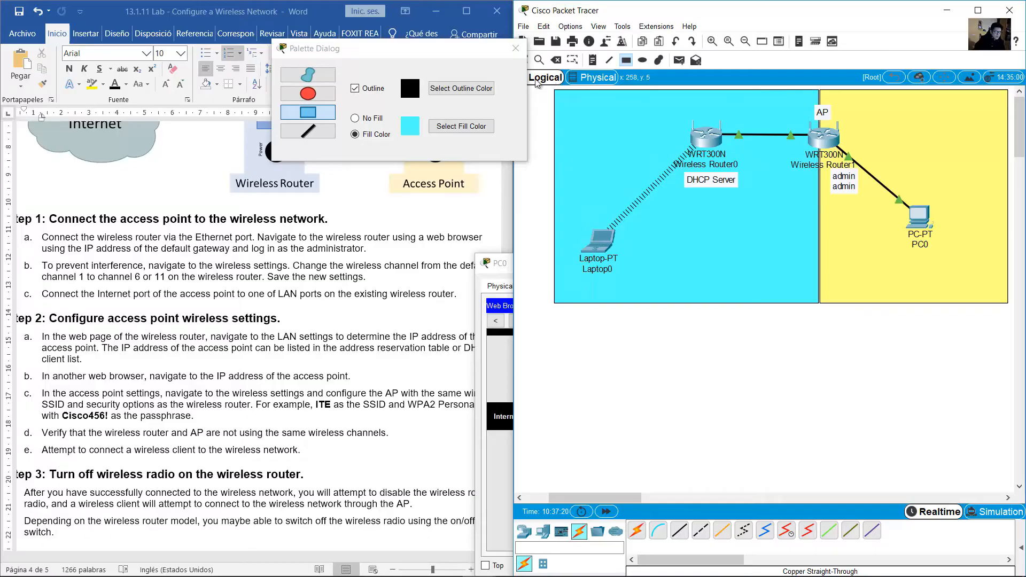
left_click(516, 48)
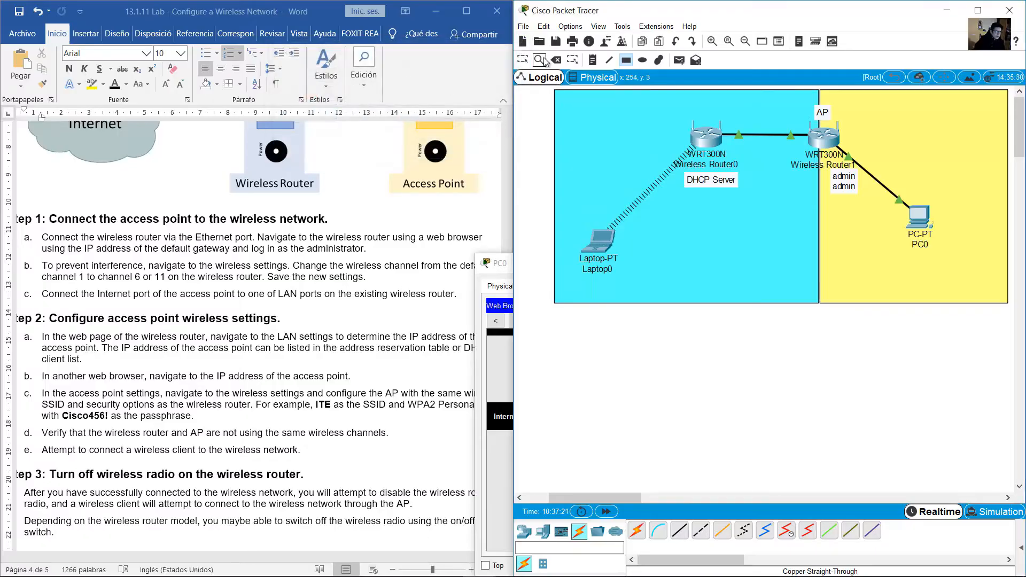
Add a '172.16.1.0/24' note at the top-left of the cyan area
left_click(593, 60)
left_click(583, 109)
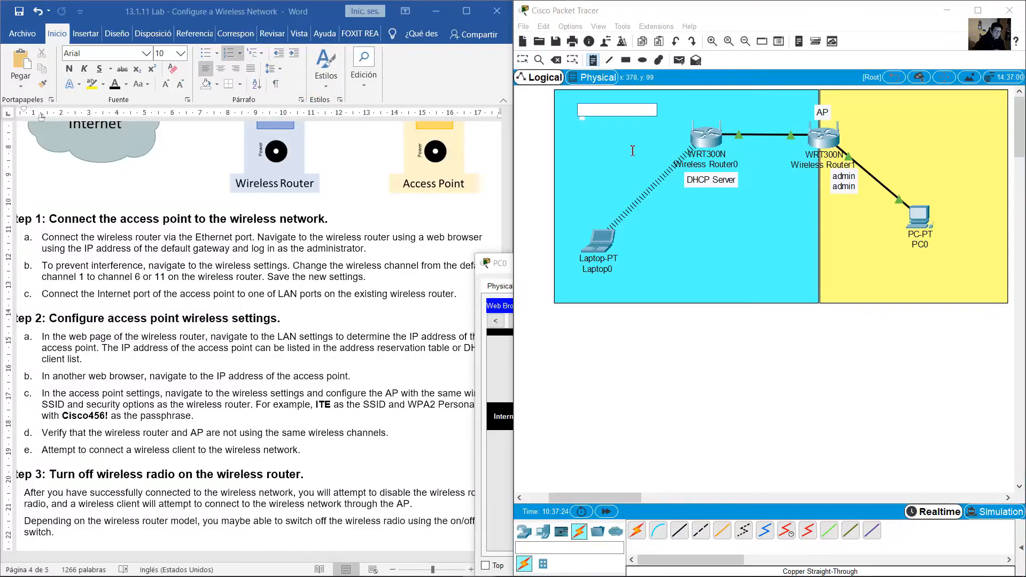
type("172.16.1.0/24")
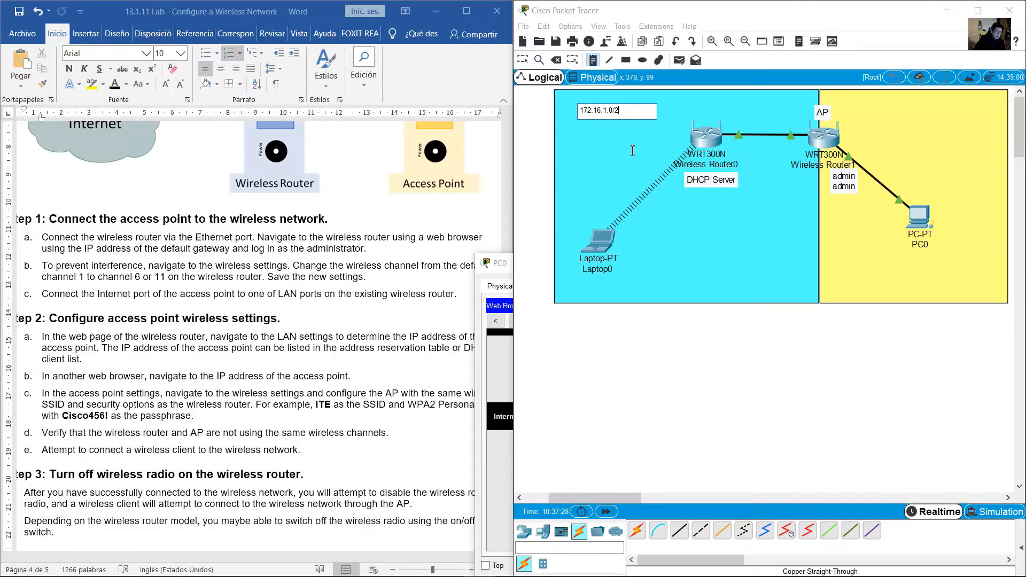
left_click(523, 59)
Add a '.1' note on the link beside Wireless Router0
key("n")
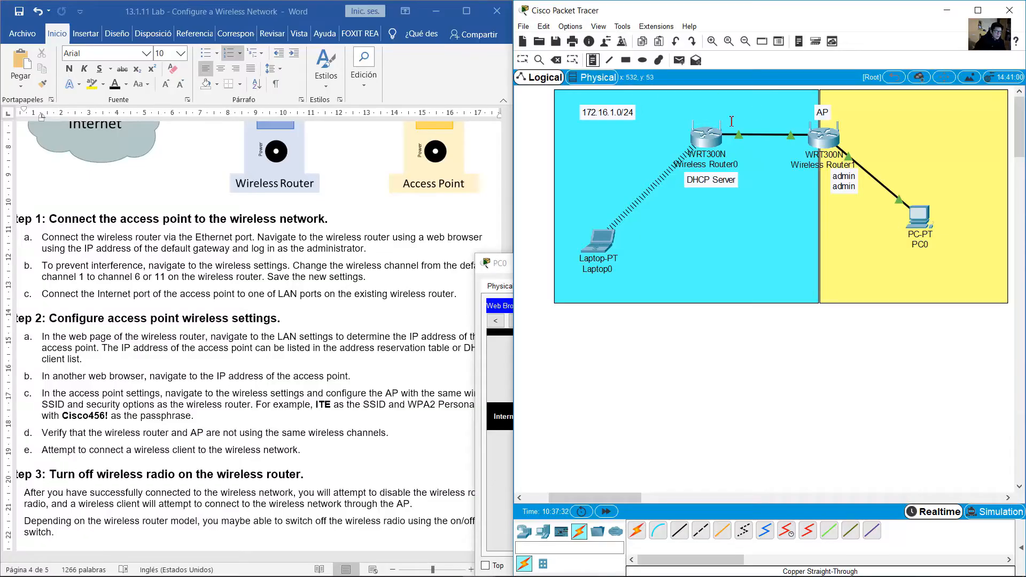
left_click(733, 118)
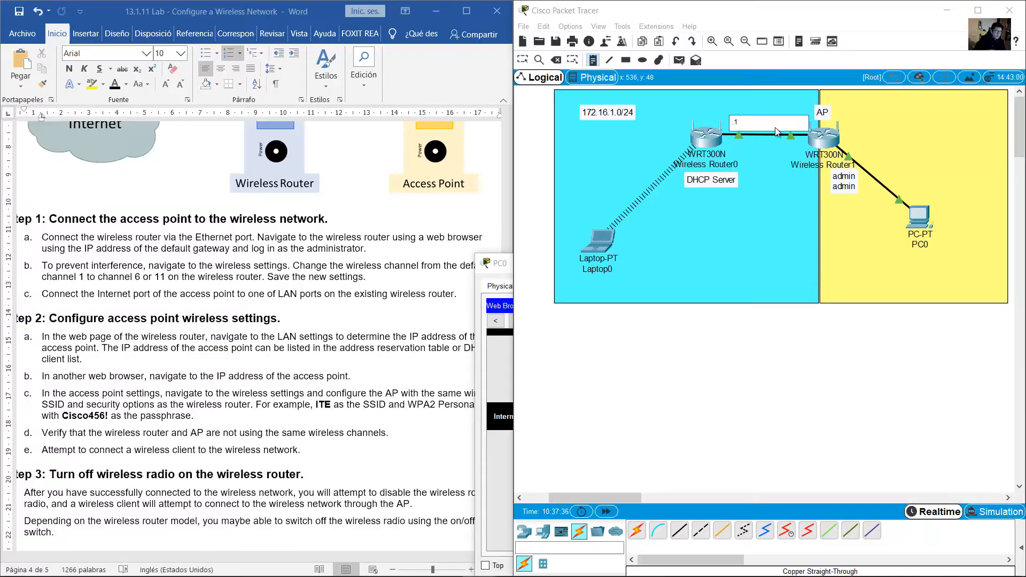
key("Escape")
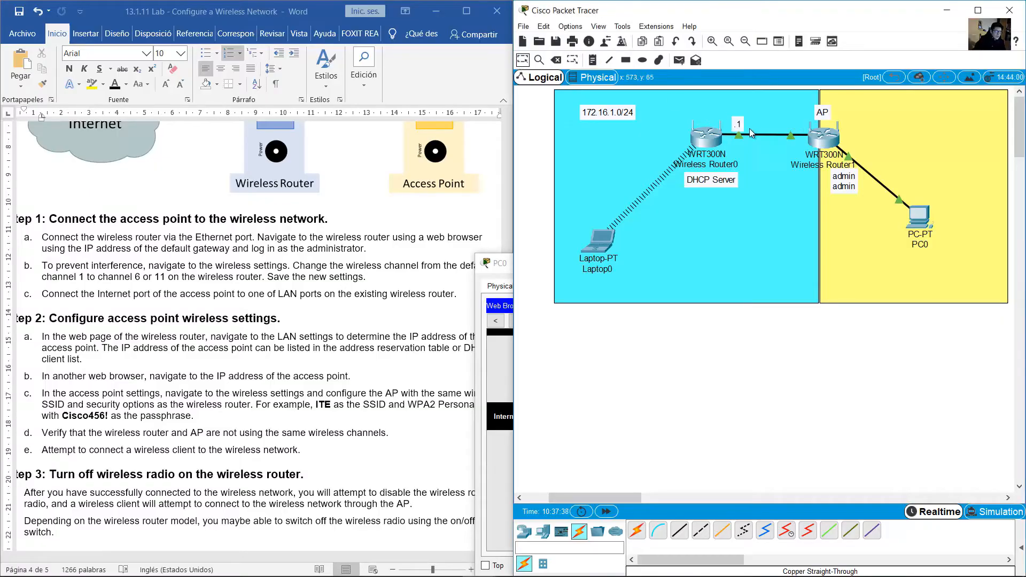
left_click_drag(741, 125, 742, 121)
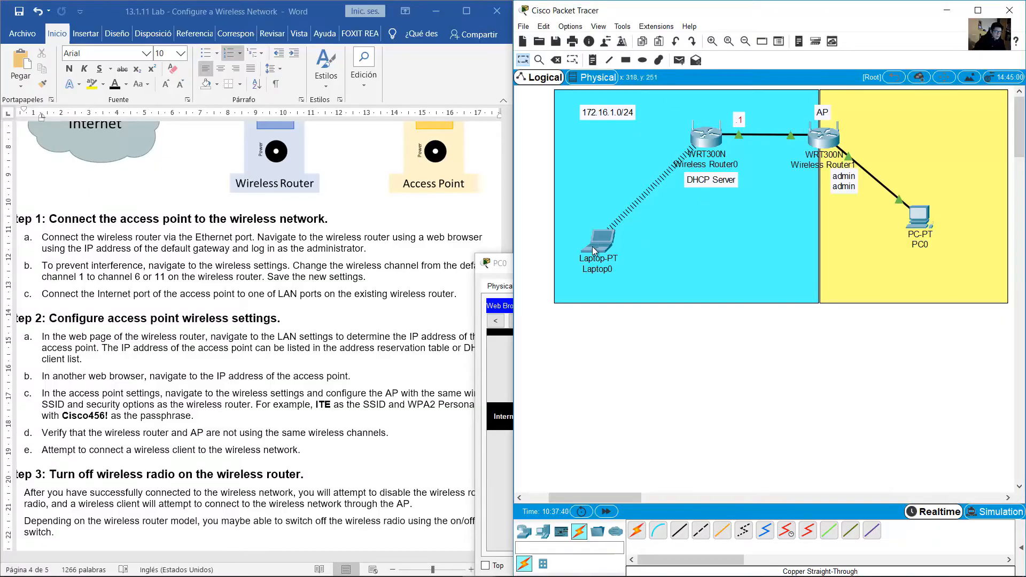
Move Laptop0 near Wireless Router0, reposition the .1 note, and return to PC0's browser
left_click_drag(592, 246, 787, 209)
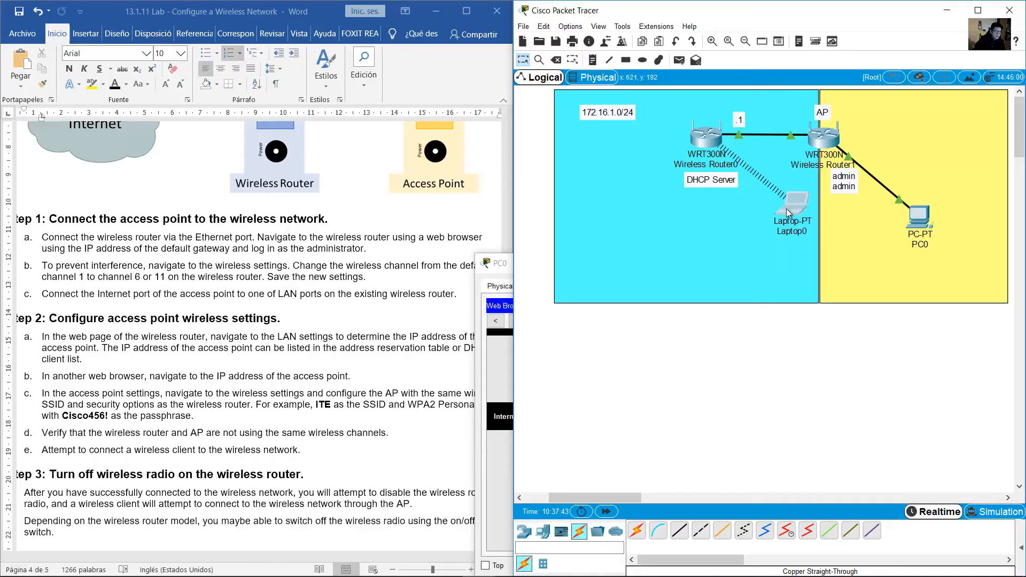
left_click(743, 121)
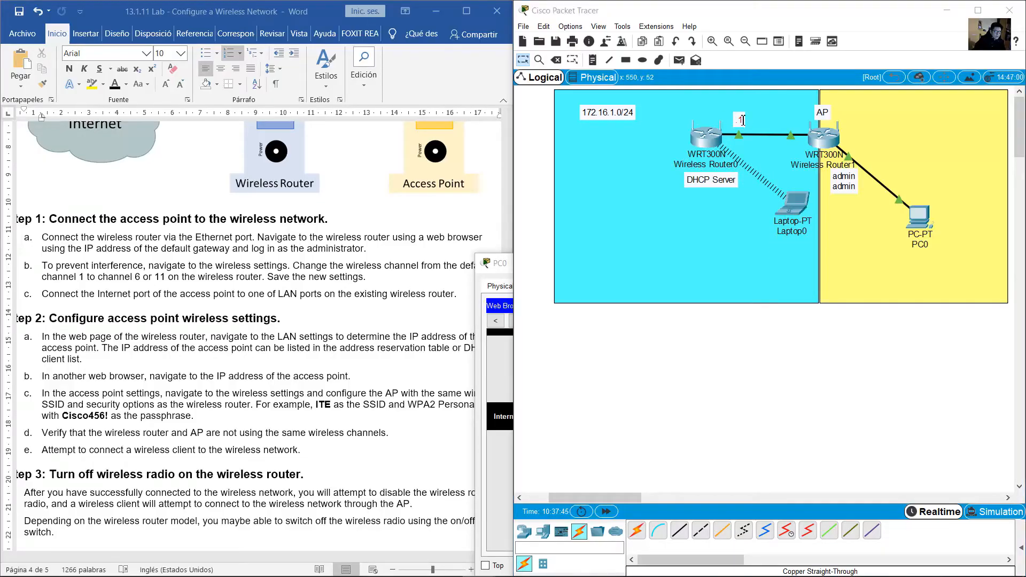
left_click(668, 140)
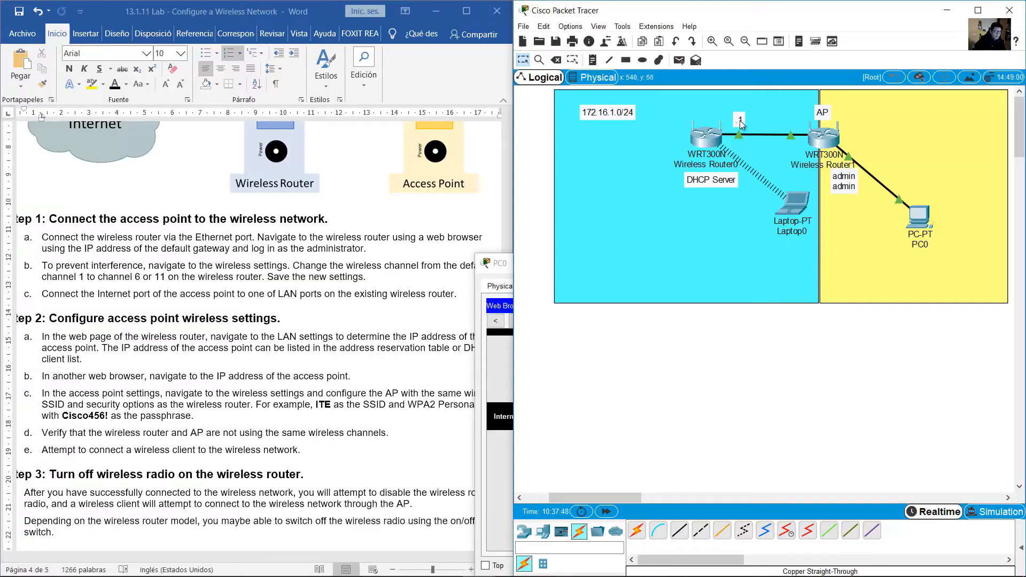
left_click_drag(798, 210, 800, 254)
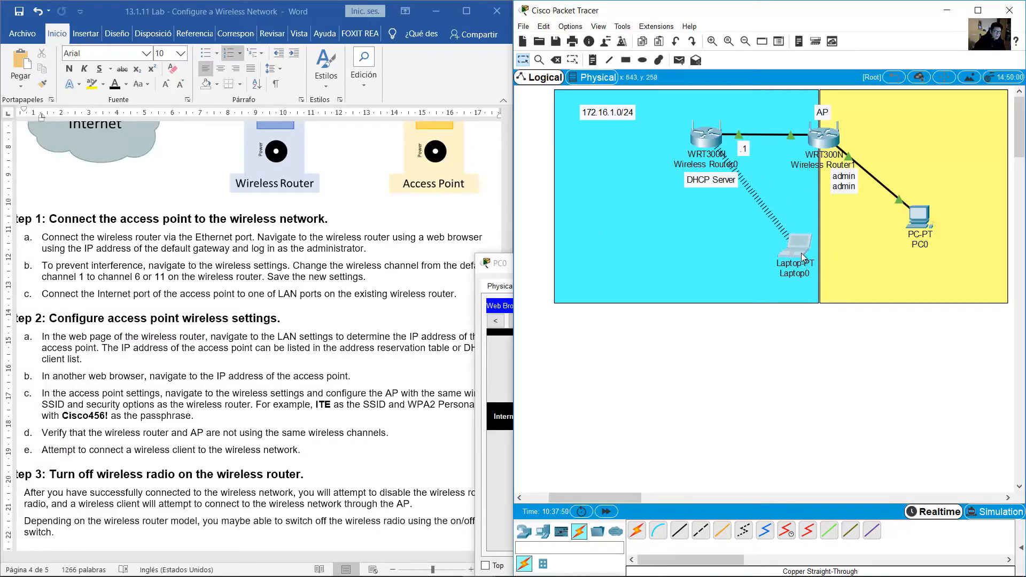
left_click_drag(747, 150, 742, 151)
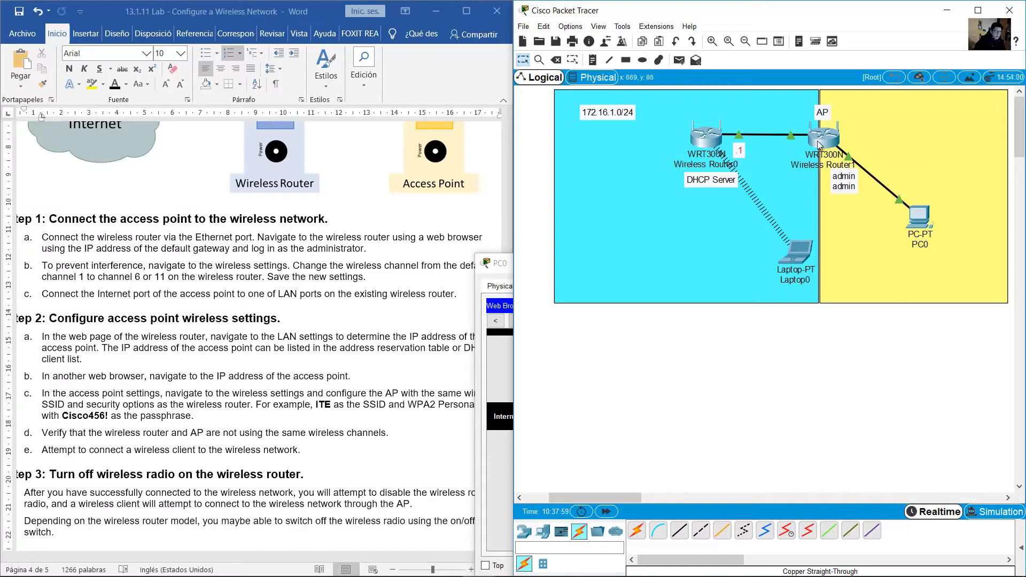
left_click(502, 274)
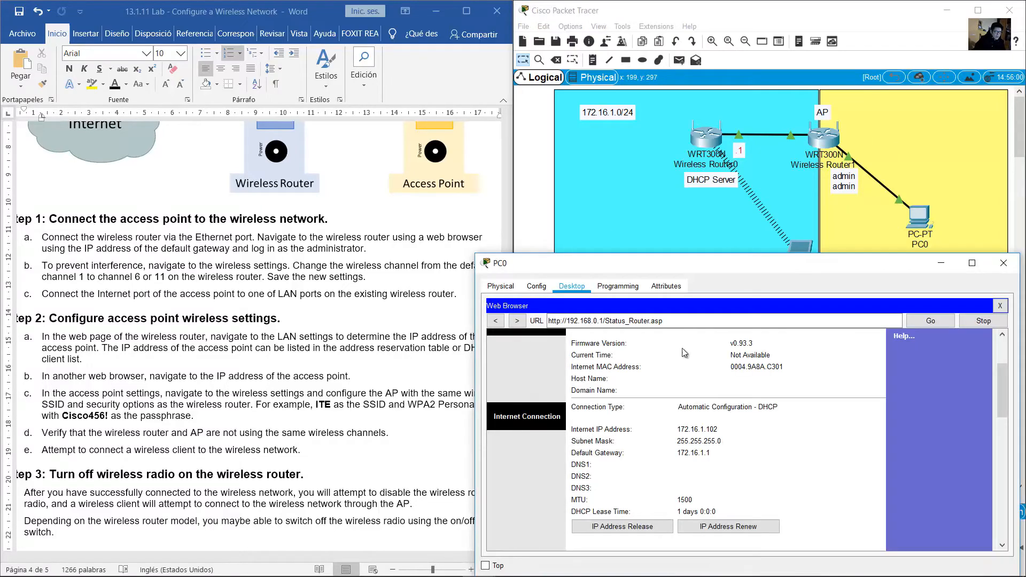
Add a '.102' note beside Wireless Router1
left_click(837, 98)
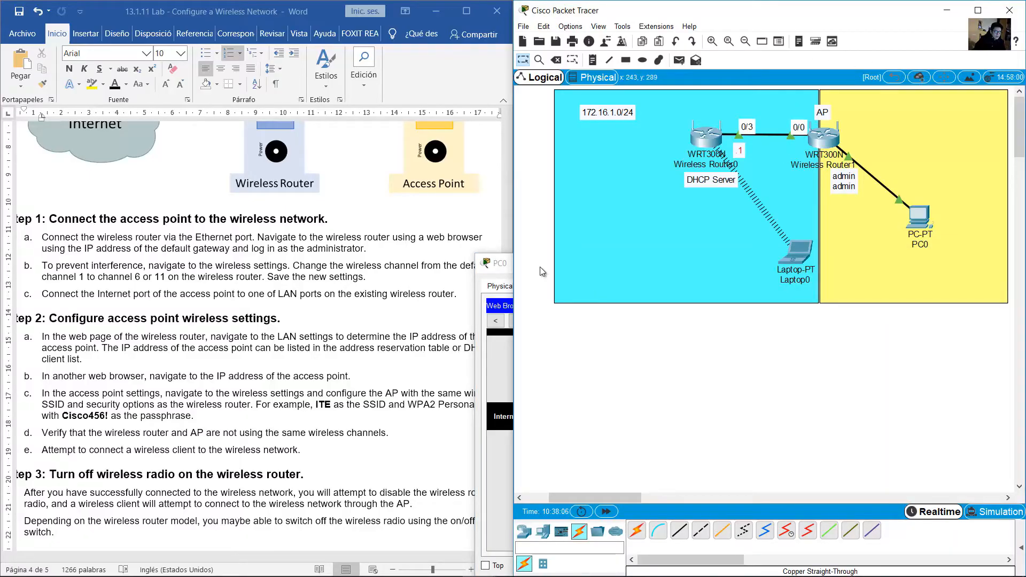
left_click(508, 268)
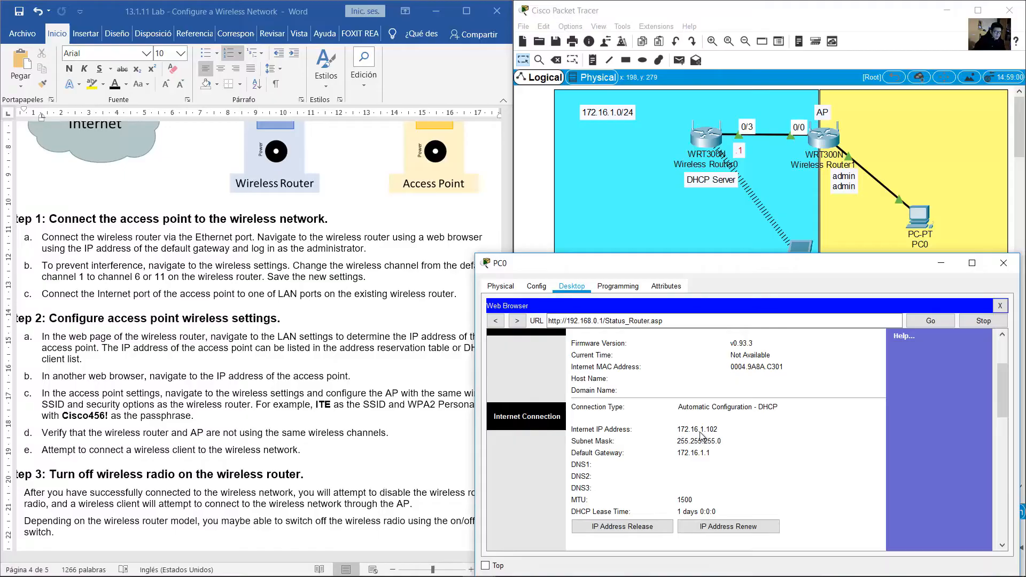
left_click(596, 60)
left_click(775, 151)
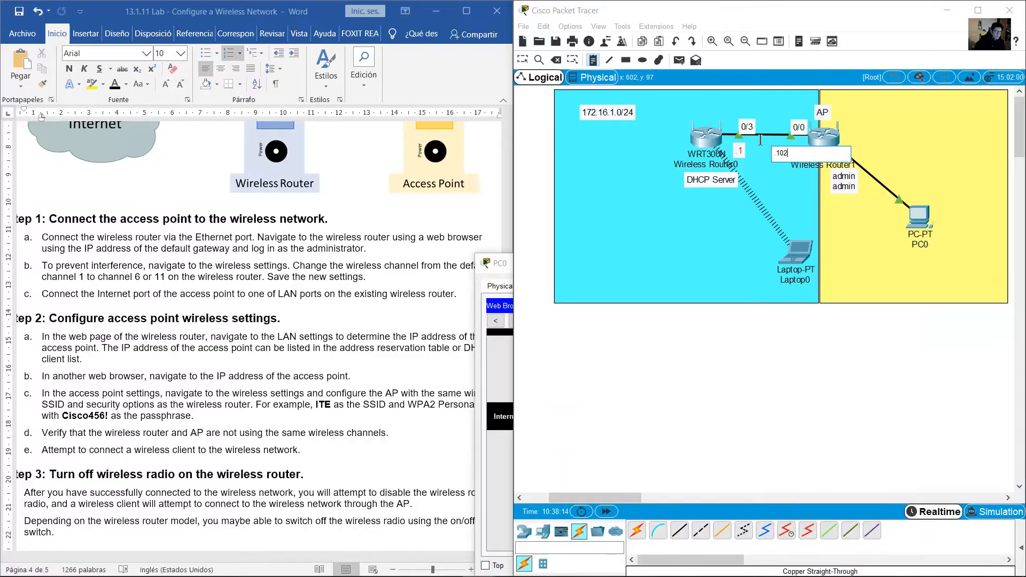
type(".102")
left_click(523, 60)
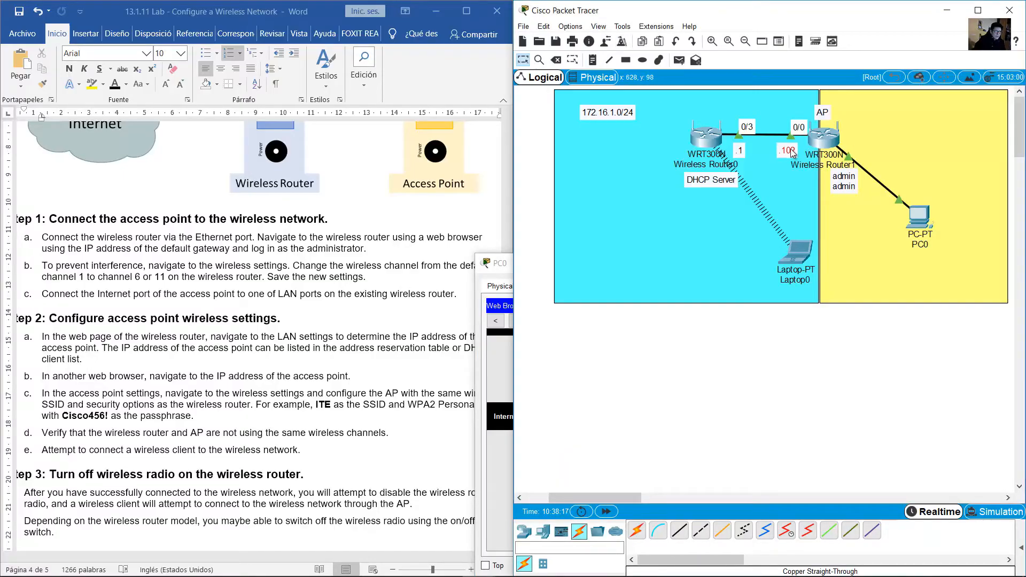
Check the AP router's LAN address 192.168.0.1 on its Basic Setup page in PC0's browser
left_click(500, 298)
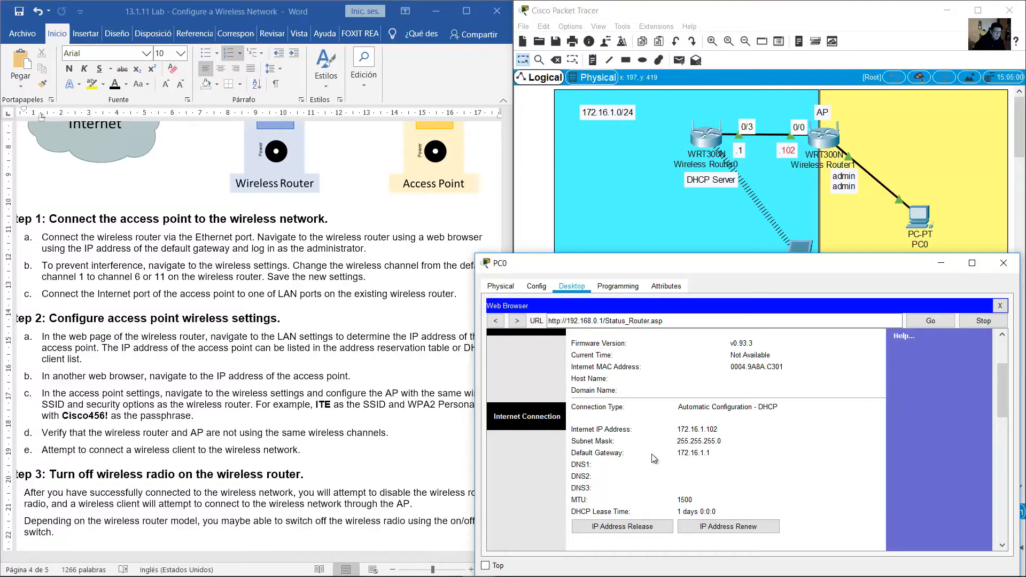
scroll(652, 454, "up", 3)
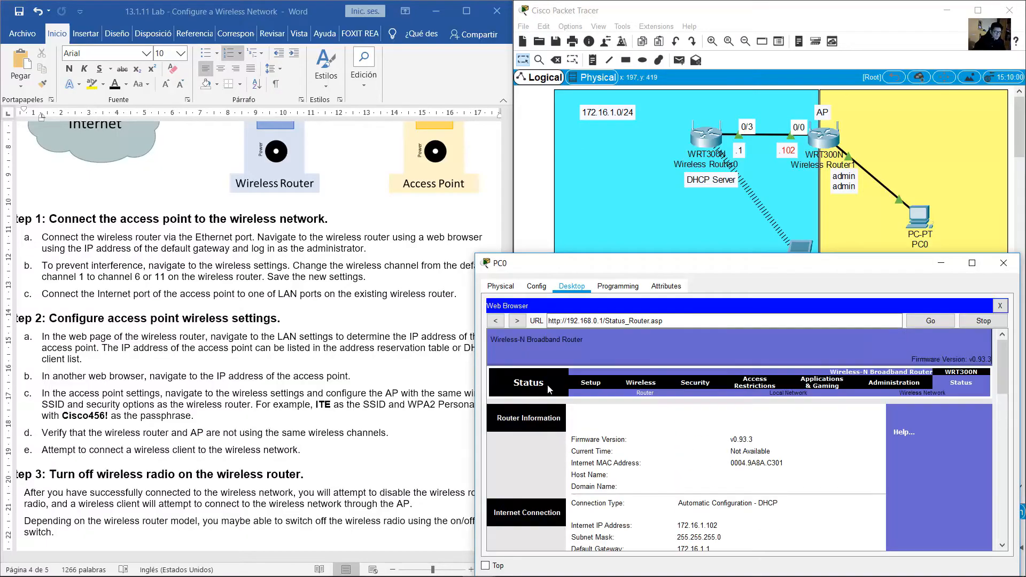
left_click(590, 383)
scroll(801, 438, "down", 1)
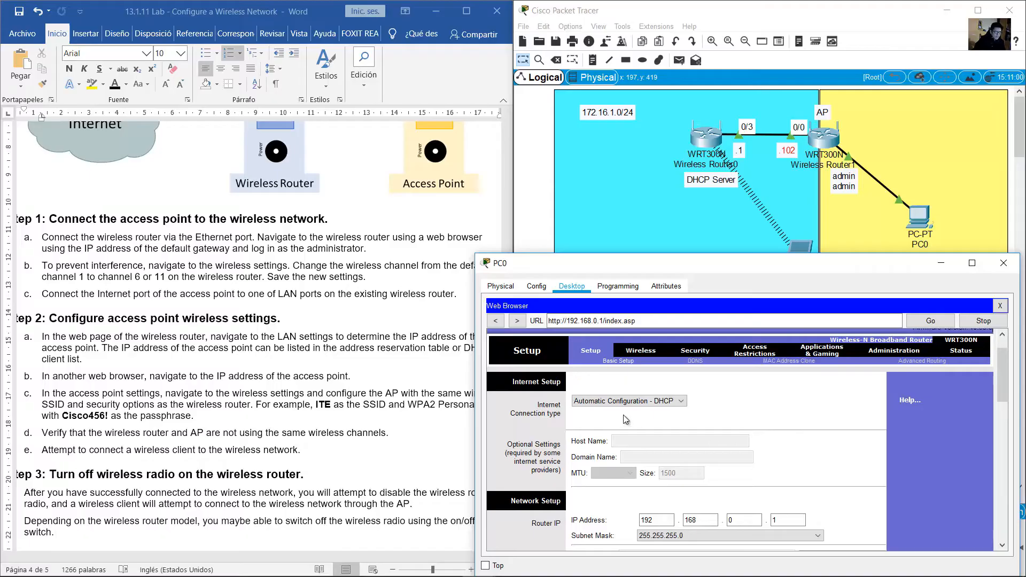
scroll(666, 413, "down", 3)
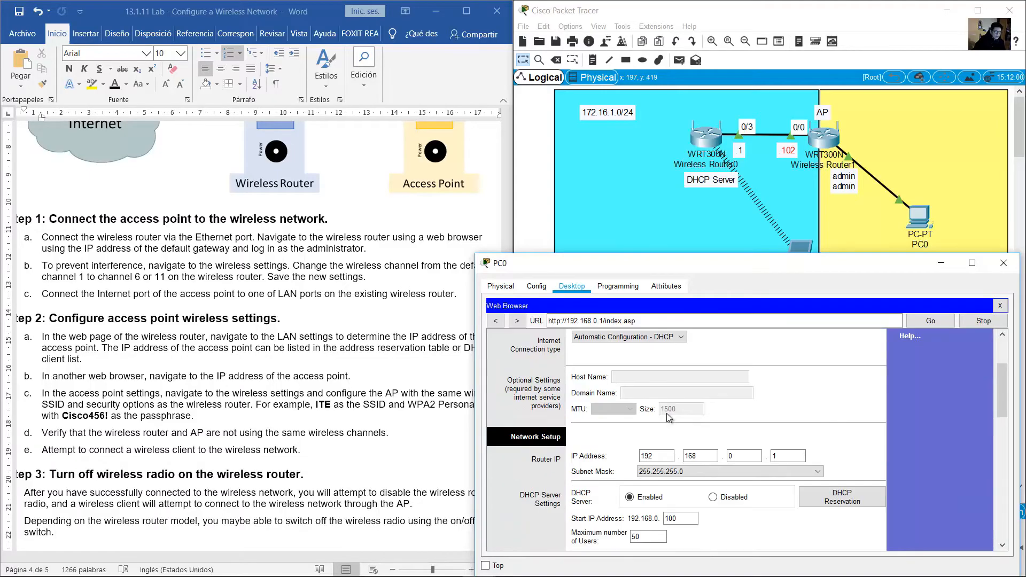
scroll(666, 413, "down", 2)
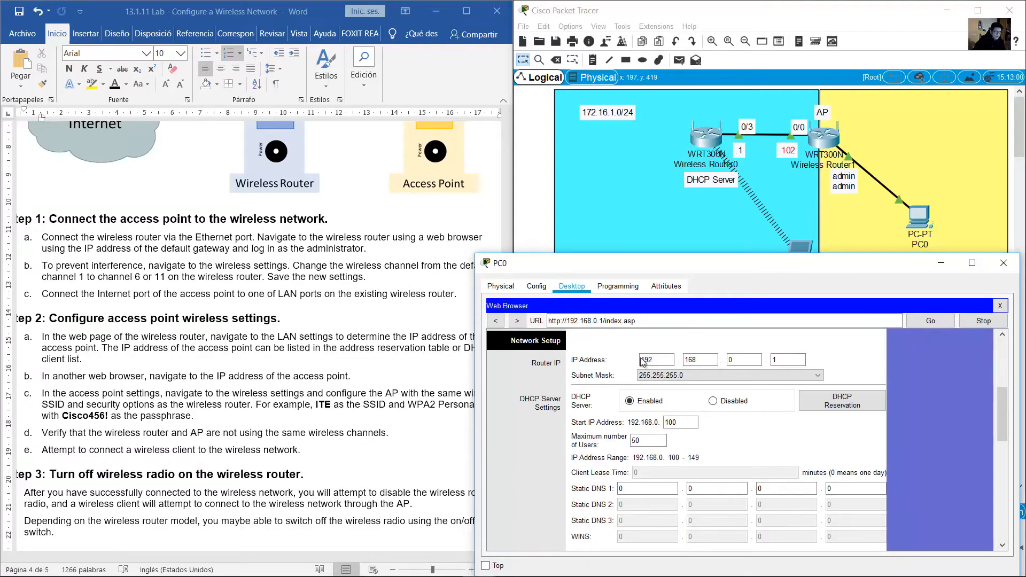
left_click_drag(658, 360, 634, 361)
left_click_drag(704, 360, 671, 360)
left_click_drag(749, 361, 729, 360)
left_click_drag(802, 360, 773, 360)
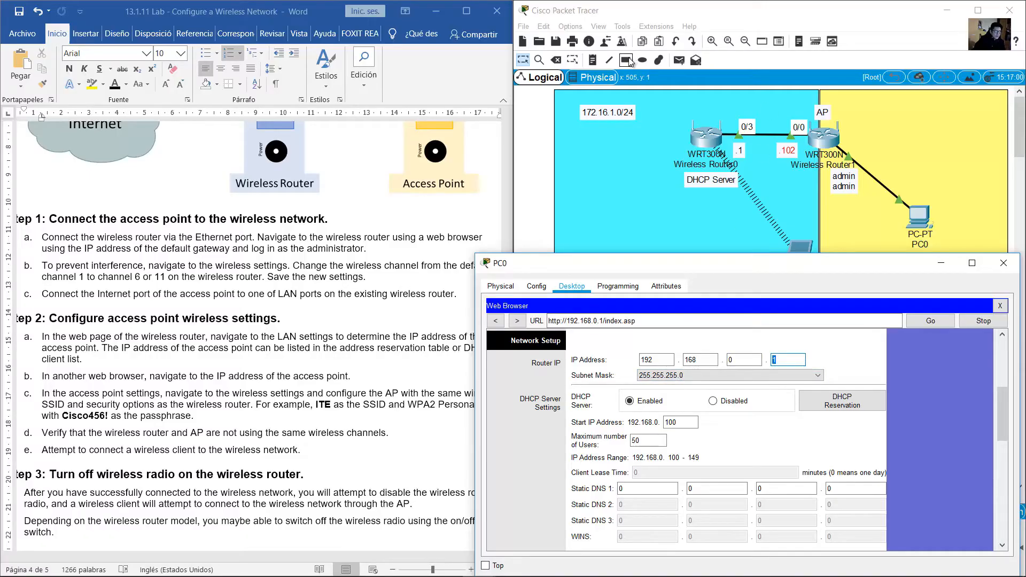
left_click(593, 60)
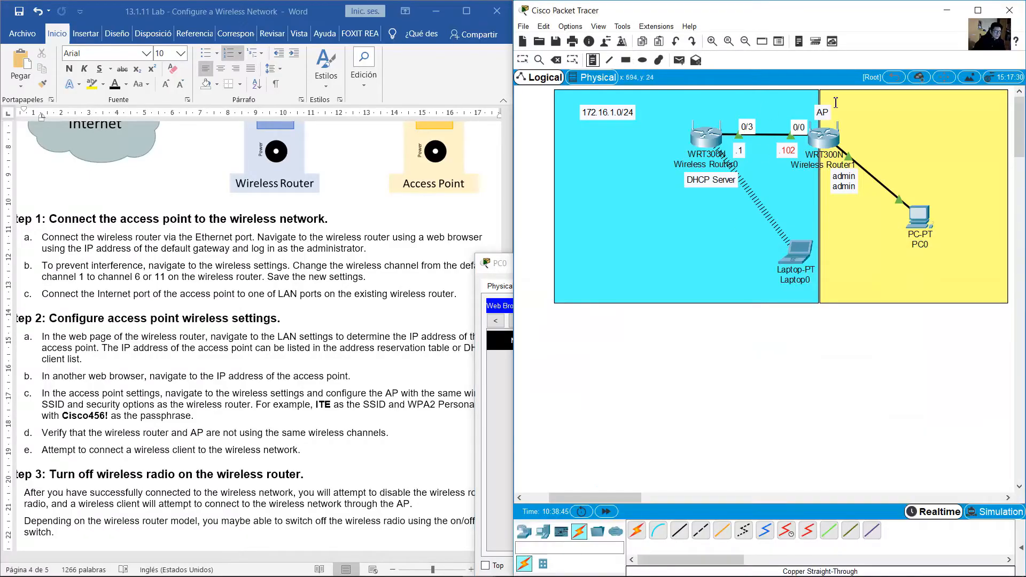
Add a '192.168.0.0/24' note in the yellow area and a '.1' note beside Wireless Router1
left_click(909, 107)
type("192")
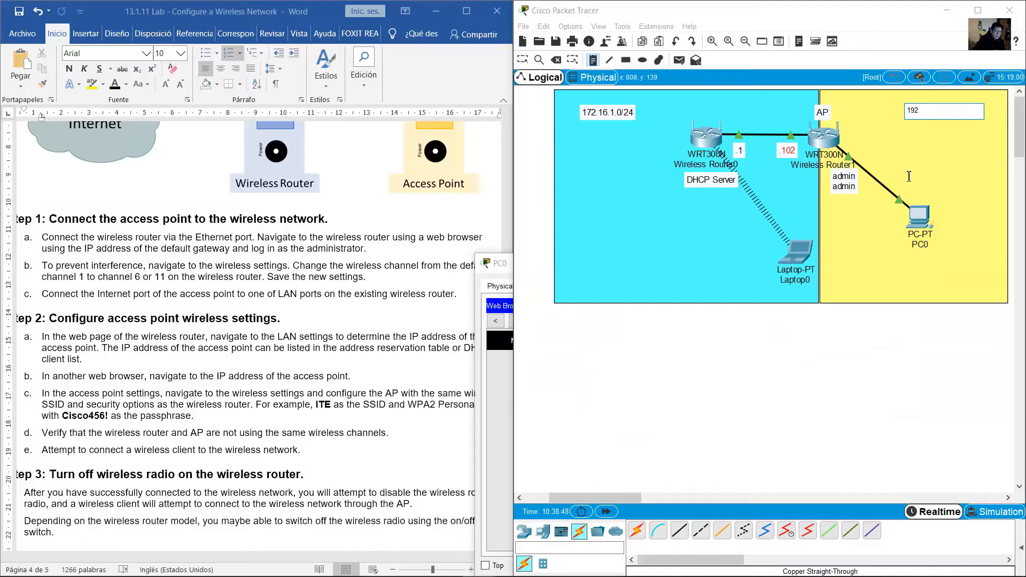
type(".168.0.0/24")
left_click(593, 61)
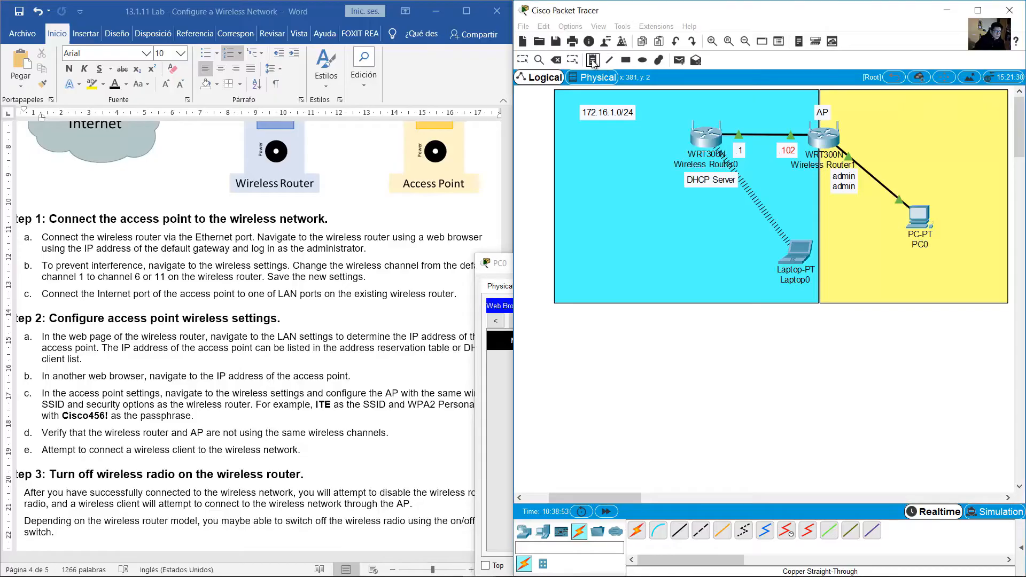
left_click(853, 145)
type(".1")
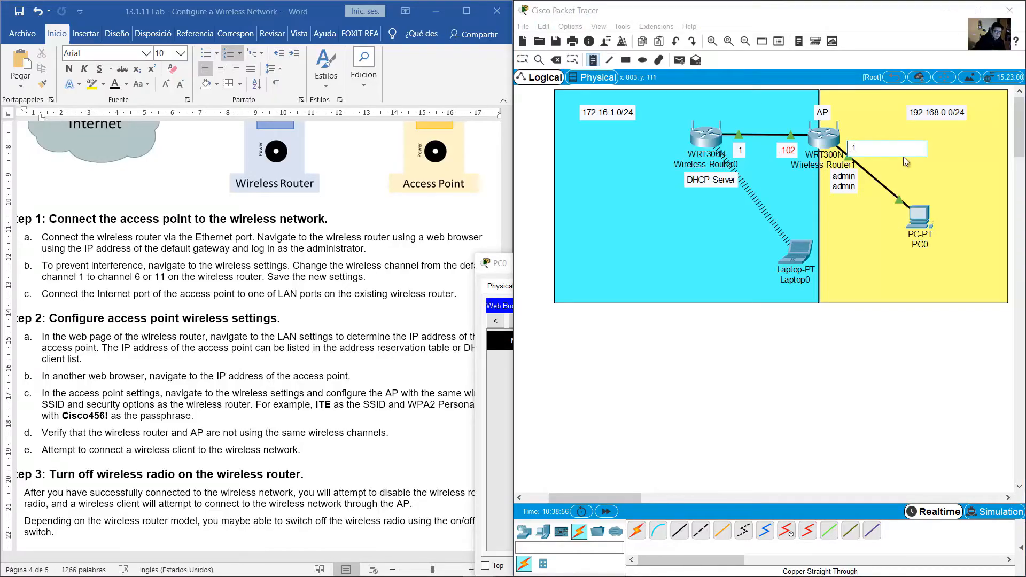
left_click(522, 60)
Nudge the .1, 192.168.0.0/24 and 172.16.1.0/24 labels into neat positions
left_click_drag(854, 152, 856, 146)
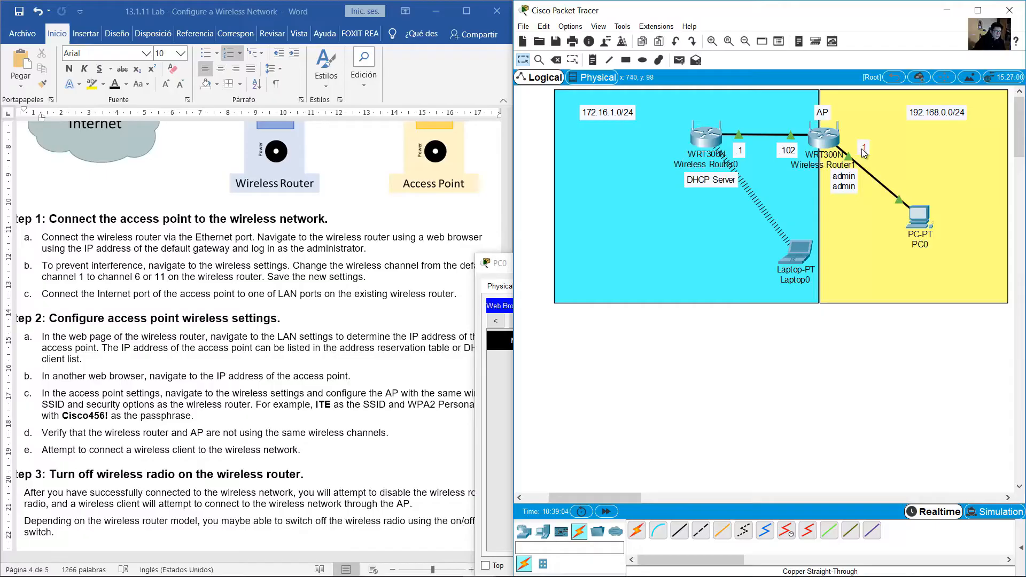
left_click_drag(858, 152, 856, 150)
left_click_drag(939, 113, 940, 112)
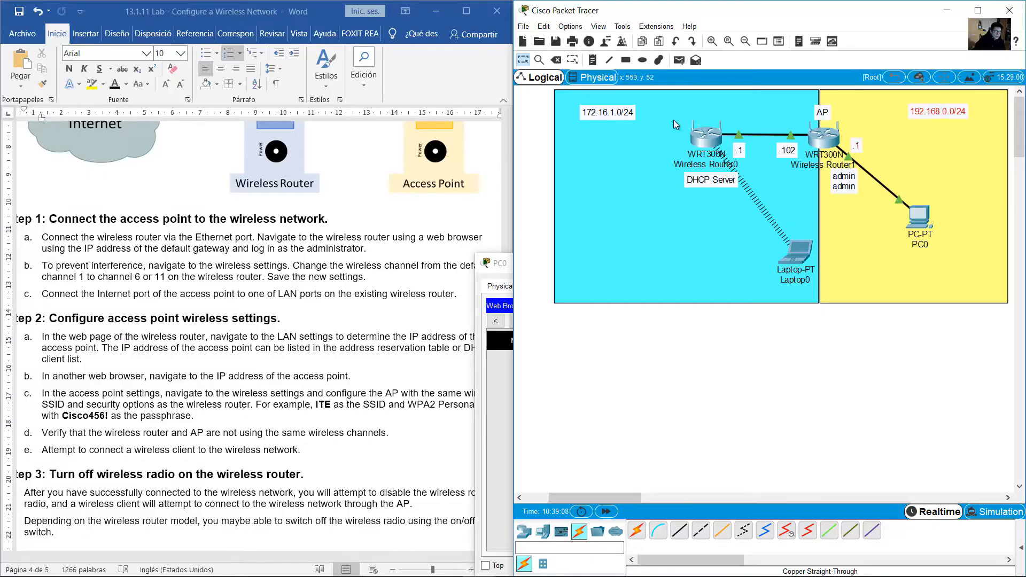
left_click_drag(620, 113, 633, 114)
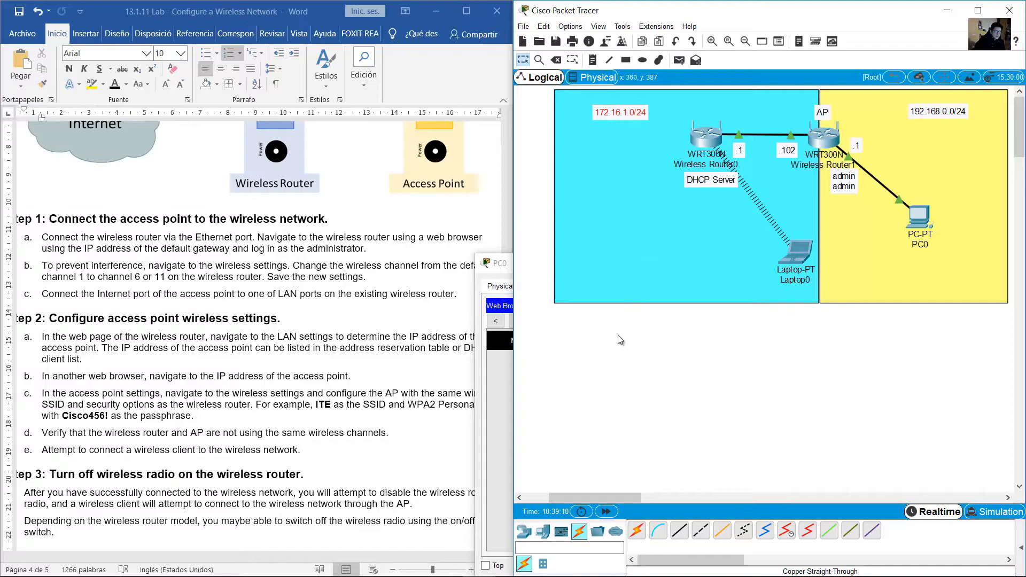
left_click(497, 269)
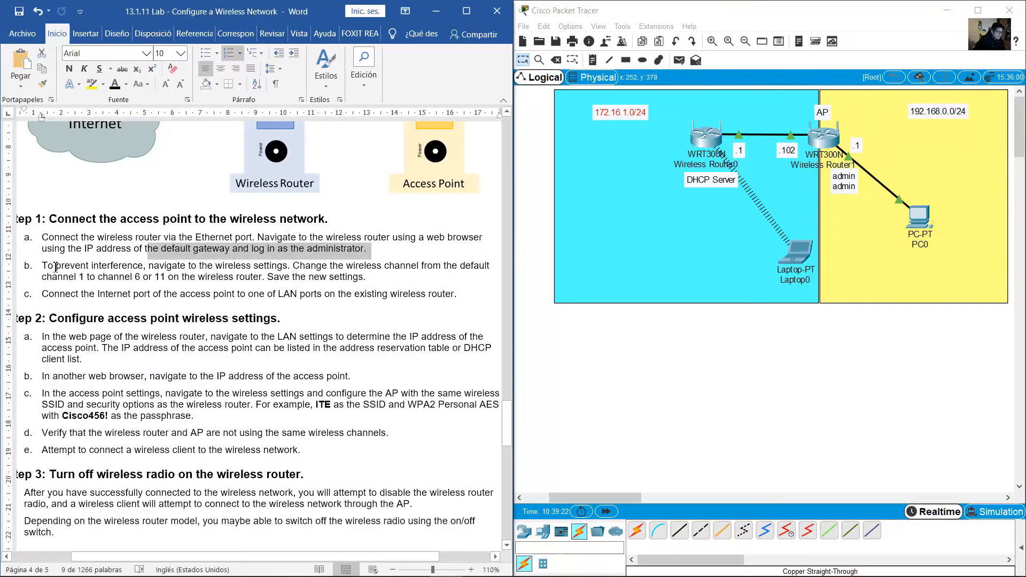
left_click_drag(42, 265, 377, 278)
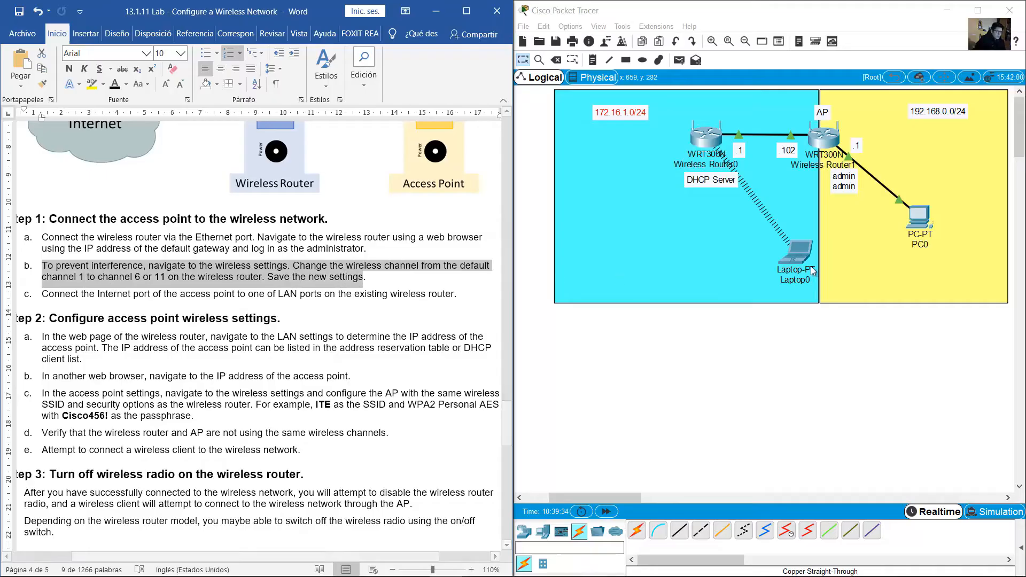
left_click(759, 250)
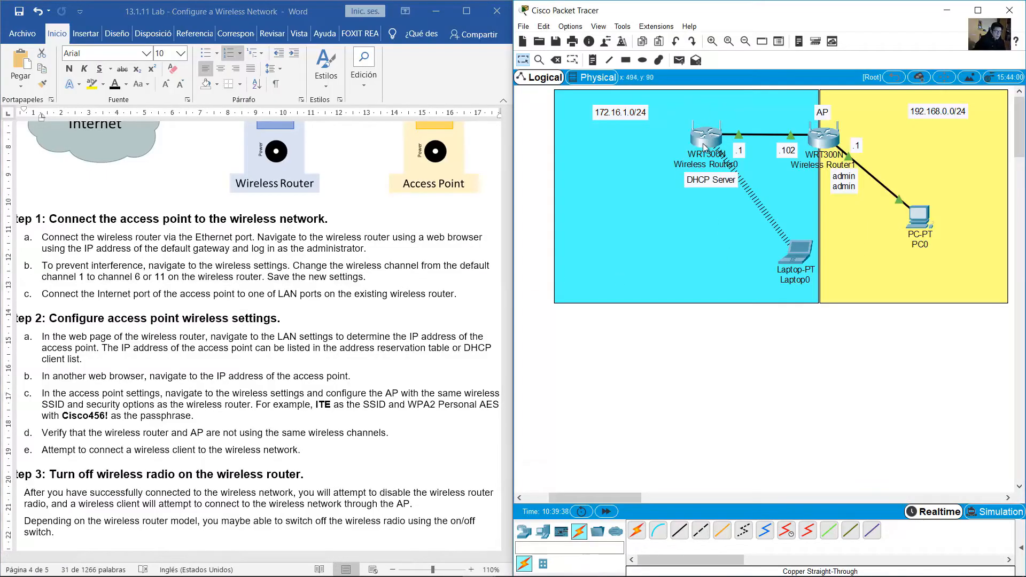
left_click_drag(716, 350, 682, 115)
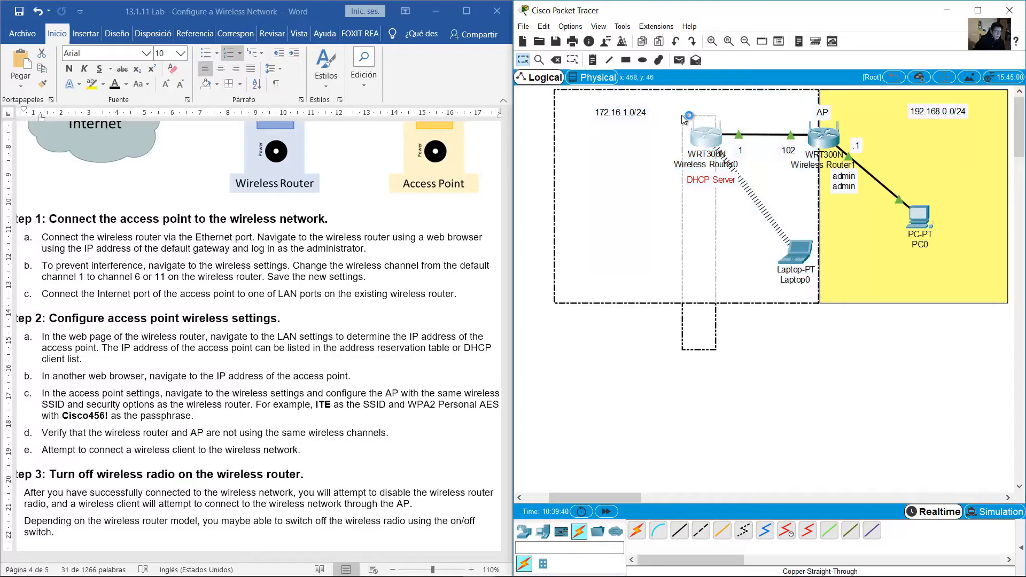
left_click(667, 349)
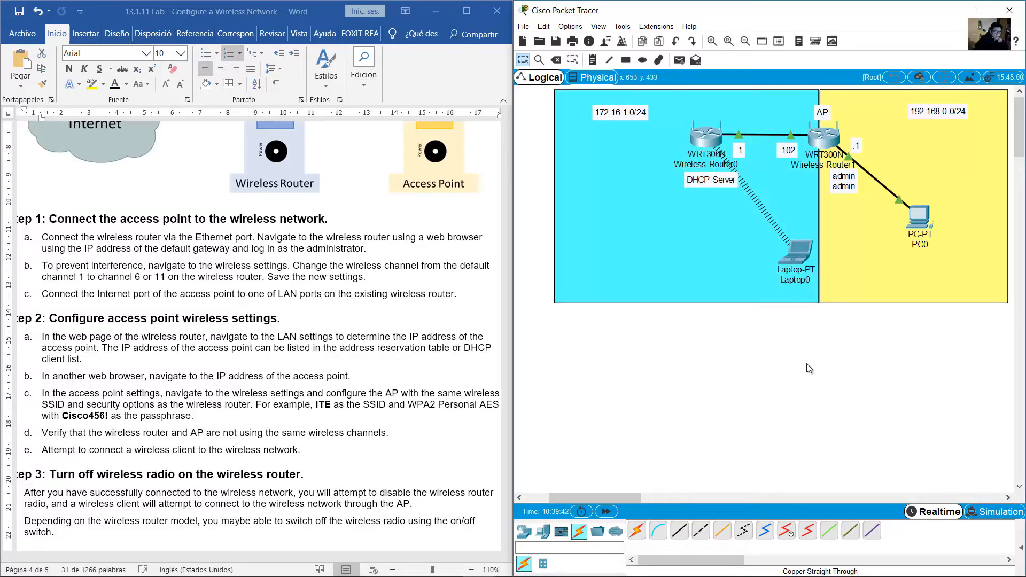
left_click_drag(807, 363, 779, 237)
left_click(765, 364)
In Laptop0's web browser, request the main router's page at 172.16.1.1
left_click(797, 256)
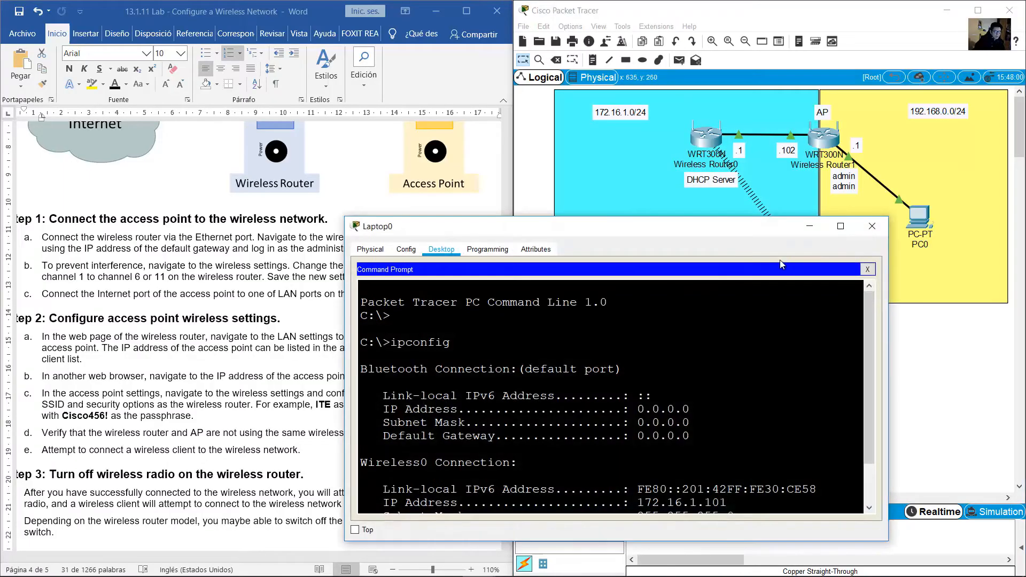
left_click(868, 270)
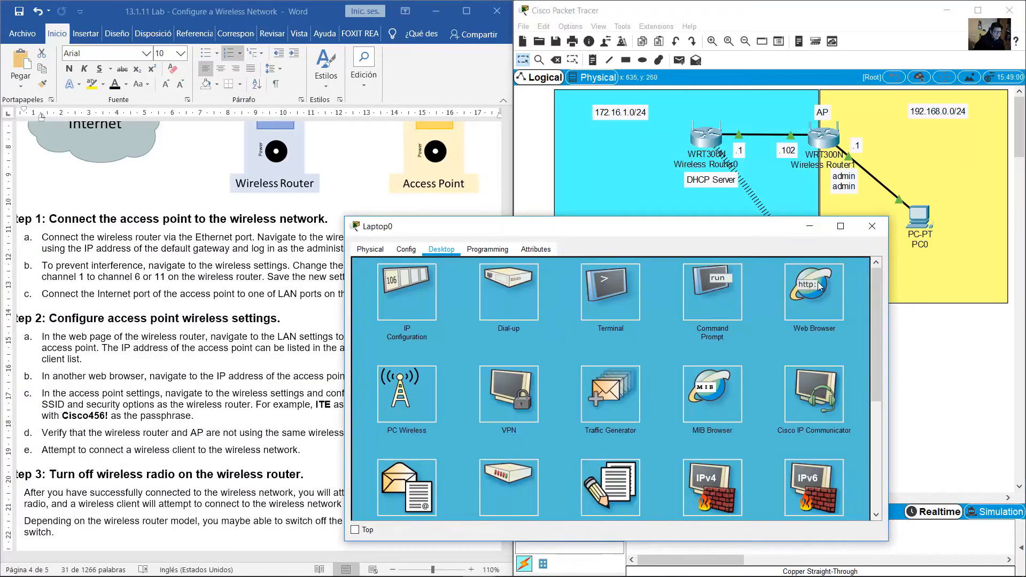
left_click(802, 287)
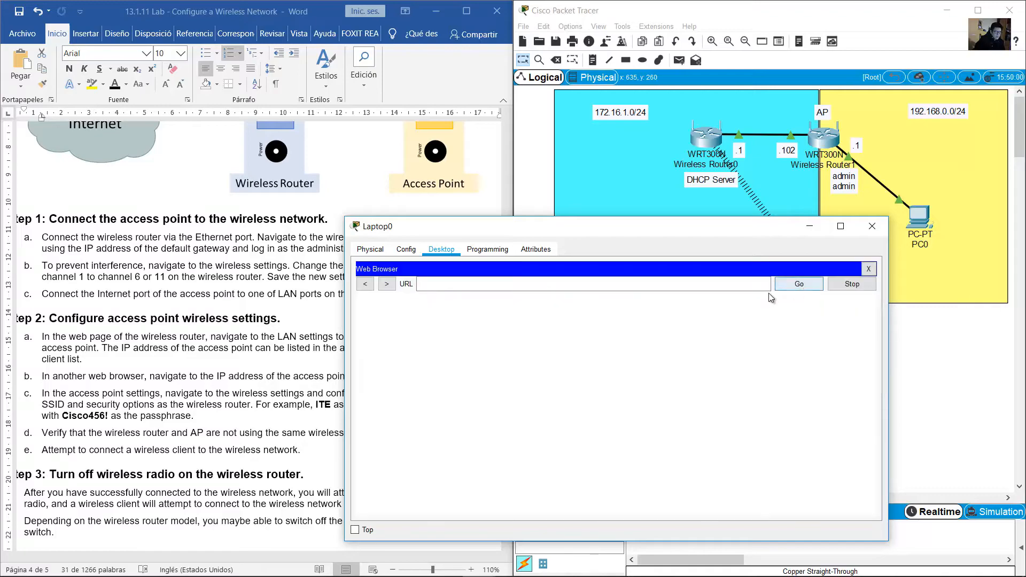
left_click(903, 347)
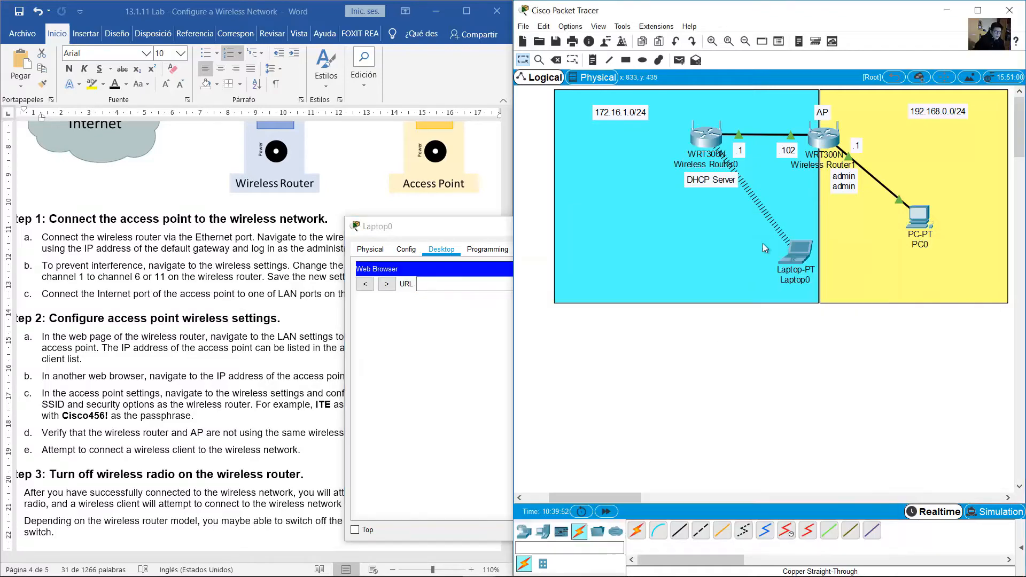
double_click(619, 114)
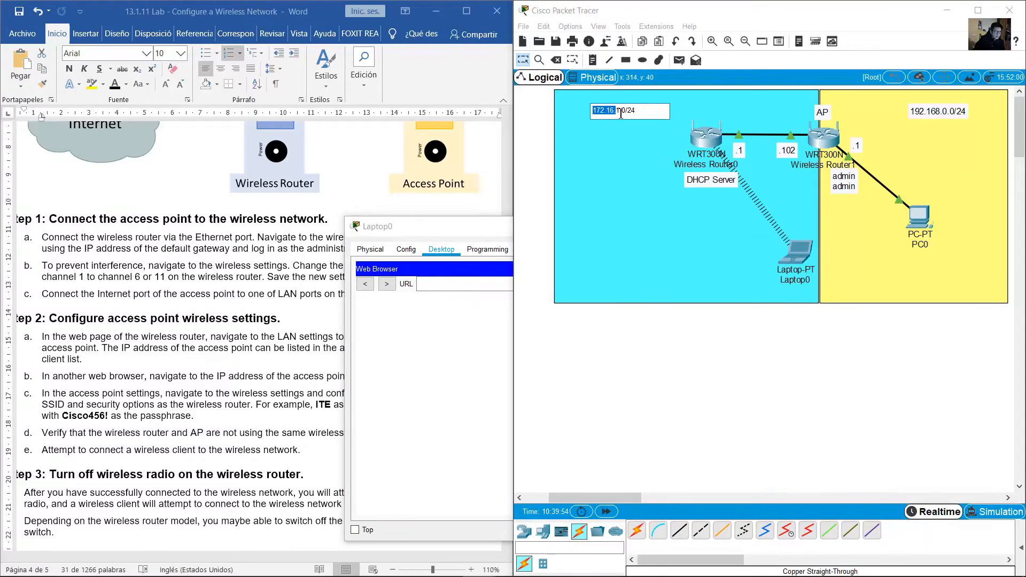
double_click(741, 152)
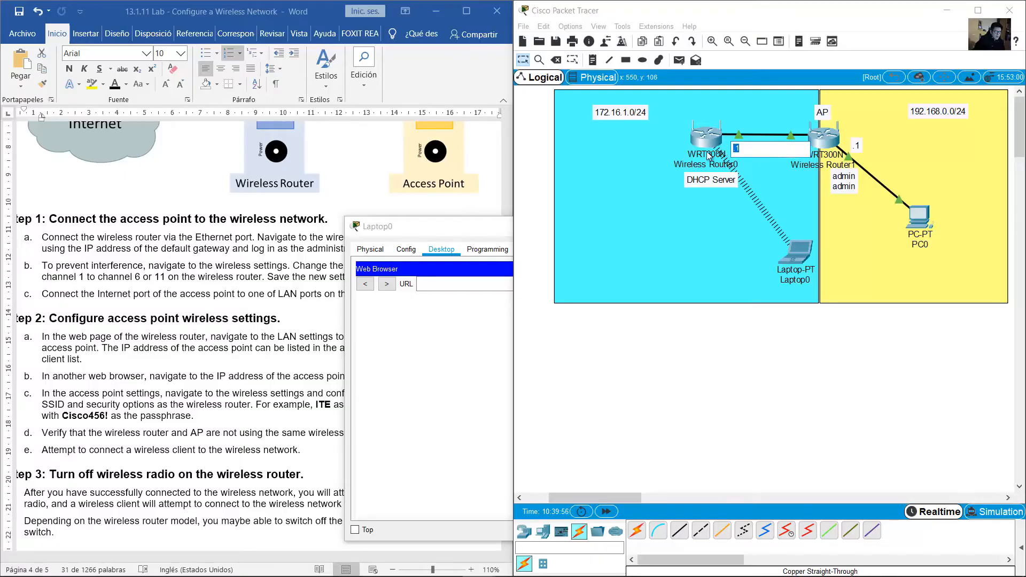
left_click(492, 281)
type("172.")
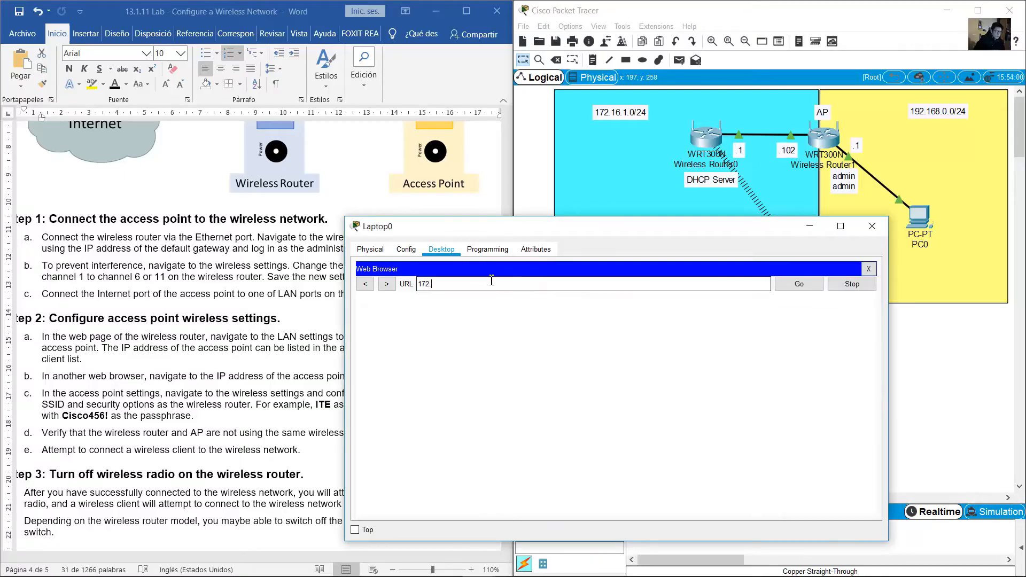
type("16.1.1")
left_click(794, 290)
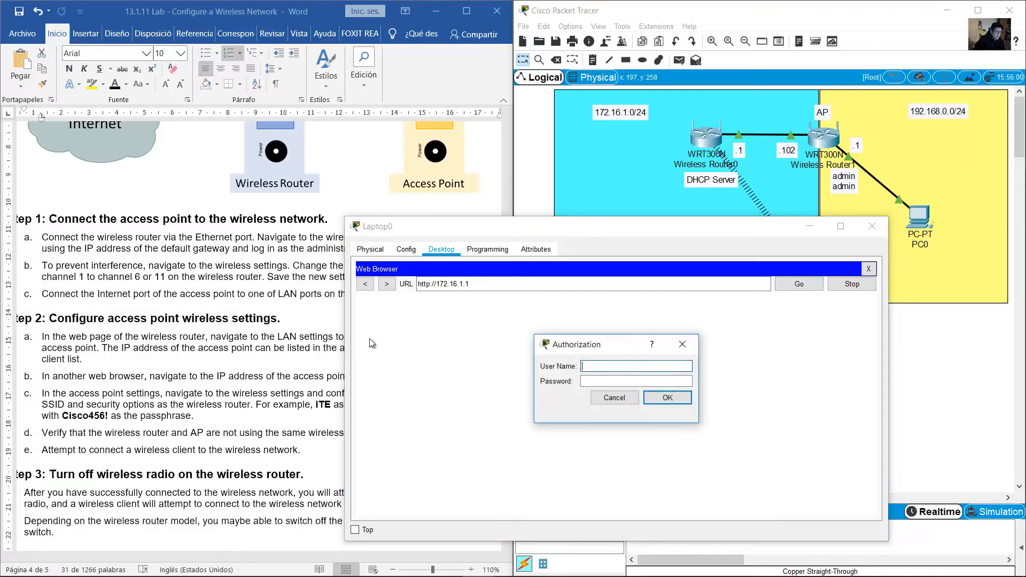
Enter the router's login user name and password, looking them up in the lab sheet
type("admin")
left_click(279, 263)
scroll(279, 262, "up", 10)
scroll(279, 262, "up", 15)
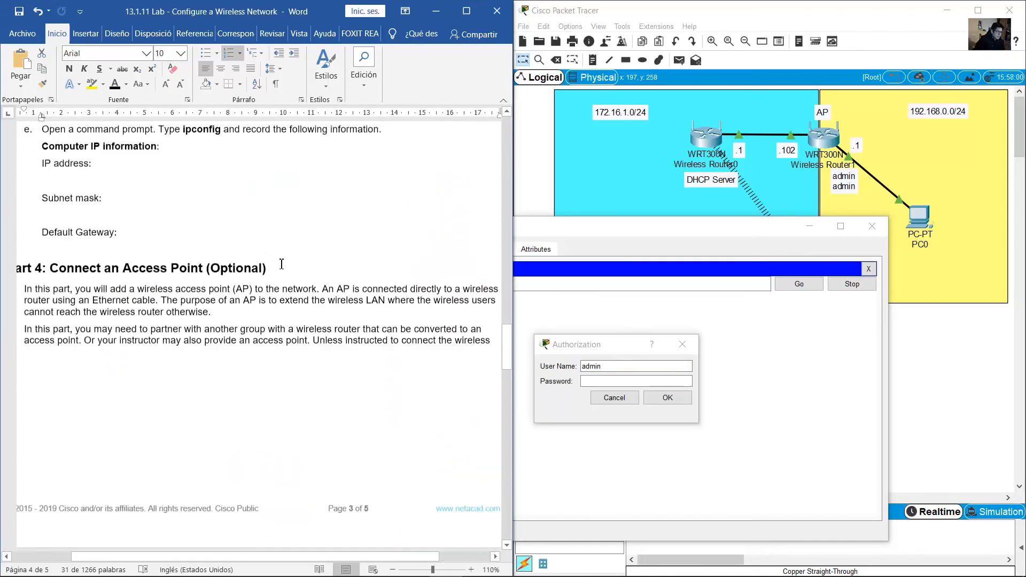
scroll(282, 264, "up", 15)
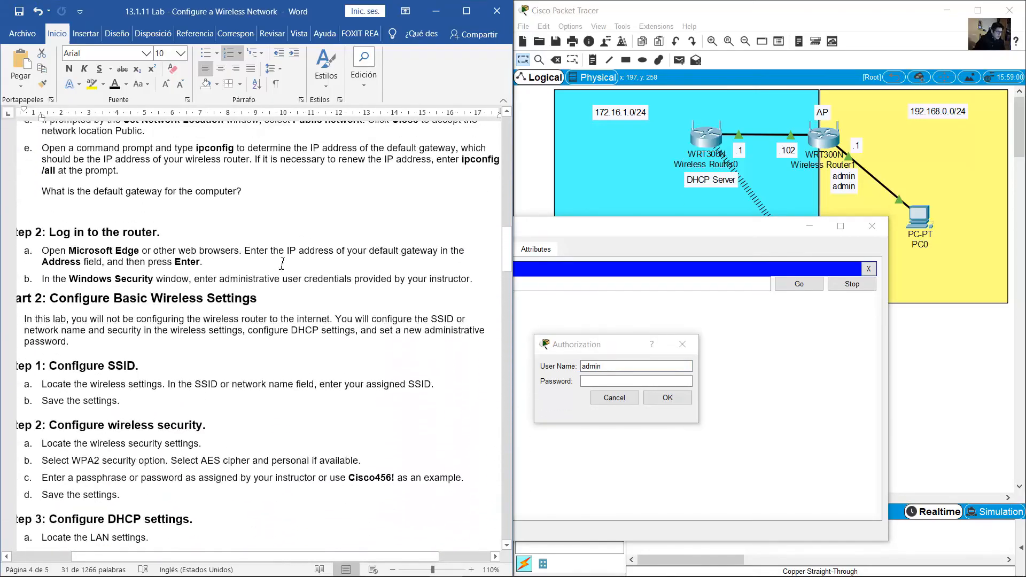
scroll(257, 293, "up", 1)
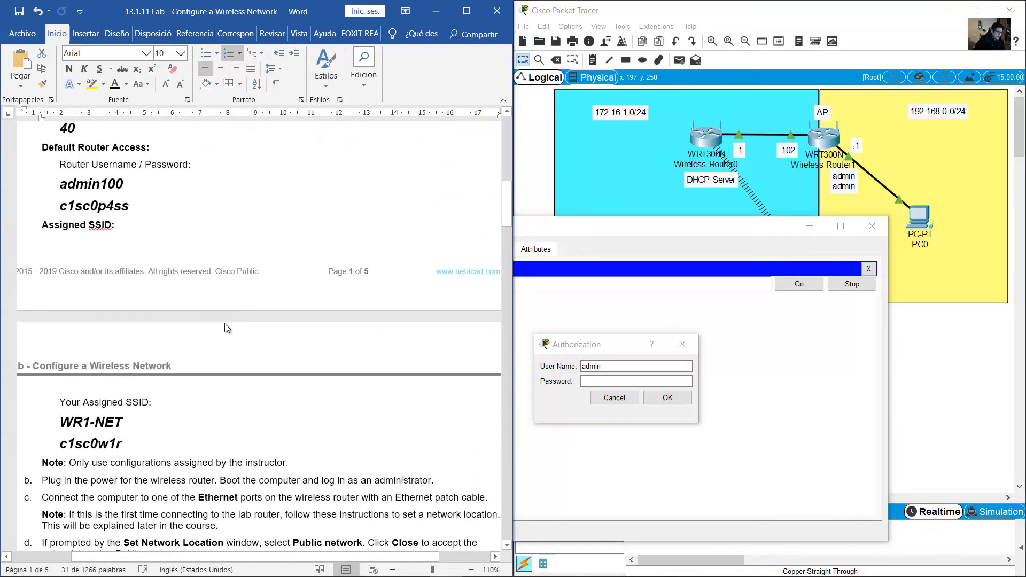
scroll(179, 405, "down", 4)
scroll(156, 335, "up", 5)
scroll(156, 334, "up", 2)
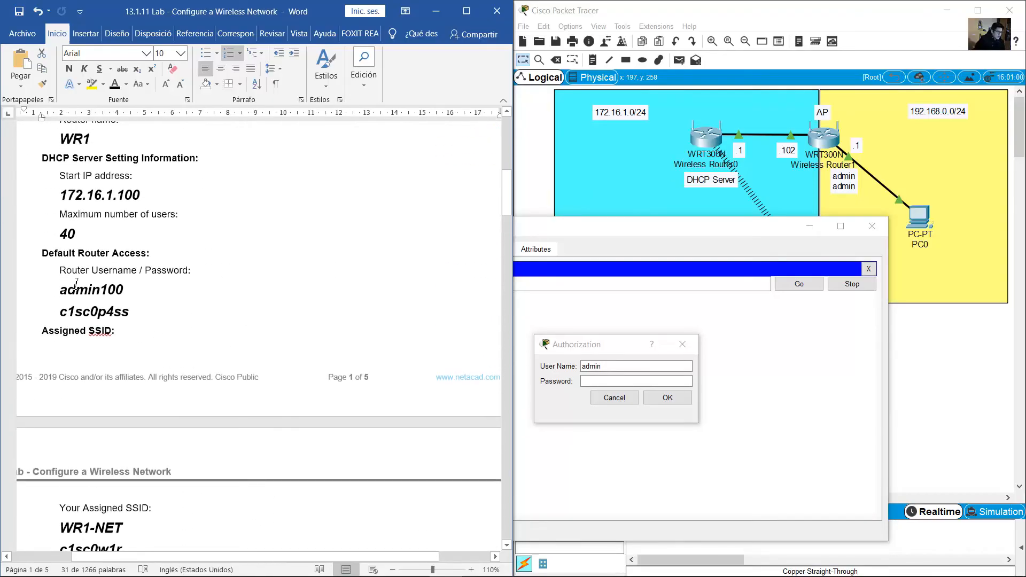
left_click_drag(59, 290, 113, 311)
left_click_drag(113, 312, 130, 312)
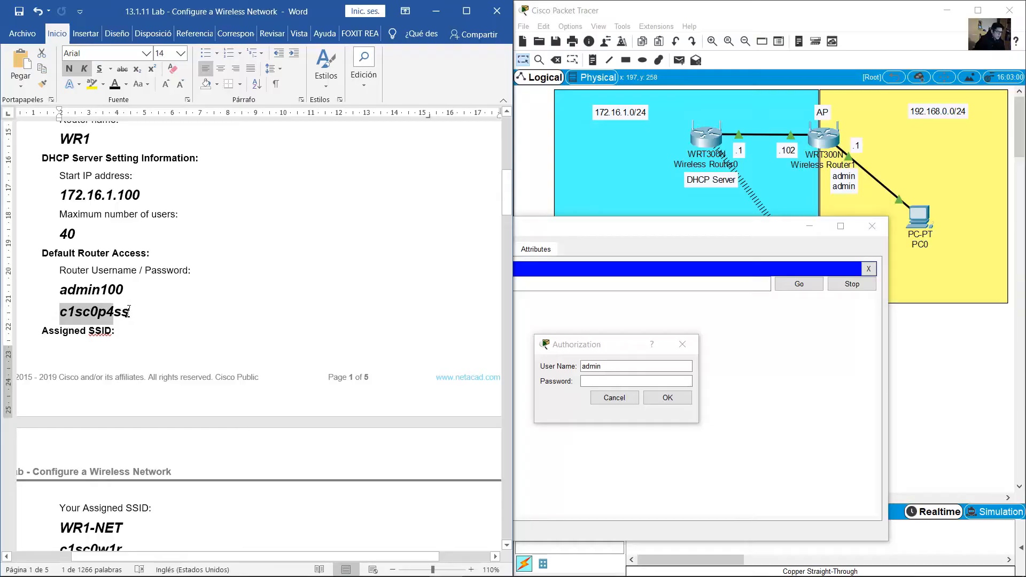
left_click(640, 381)
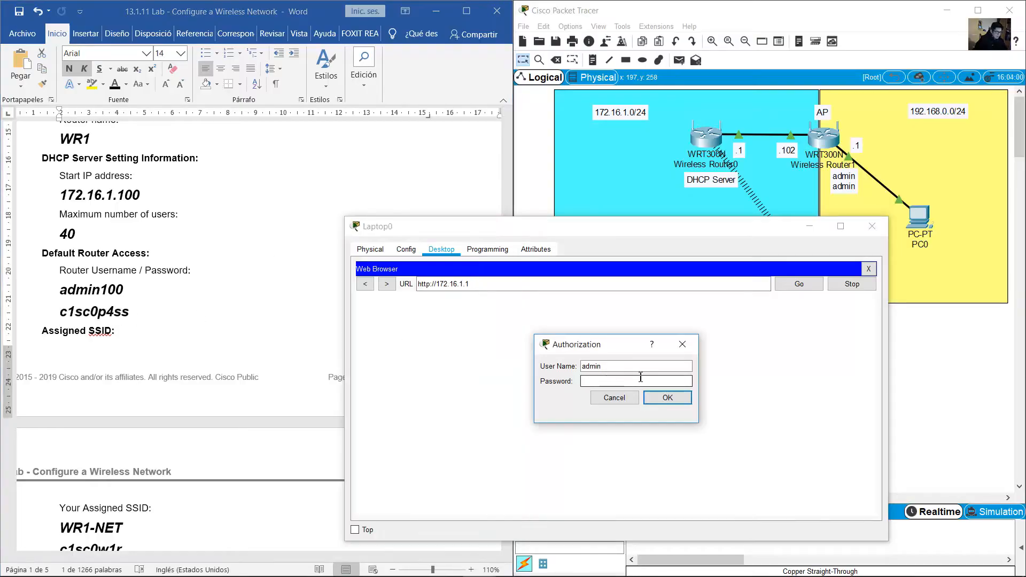
type("adminp4ss")
Log in, keep Wireless Router0's Standard Channel at 1 - 2.412GHz, and close Laptop0's window
left_click(656, 400)
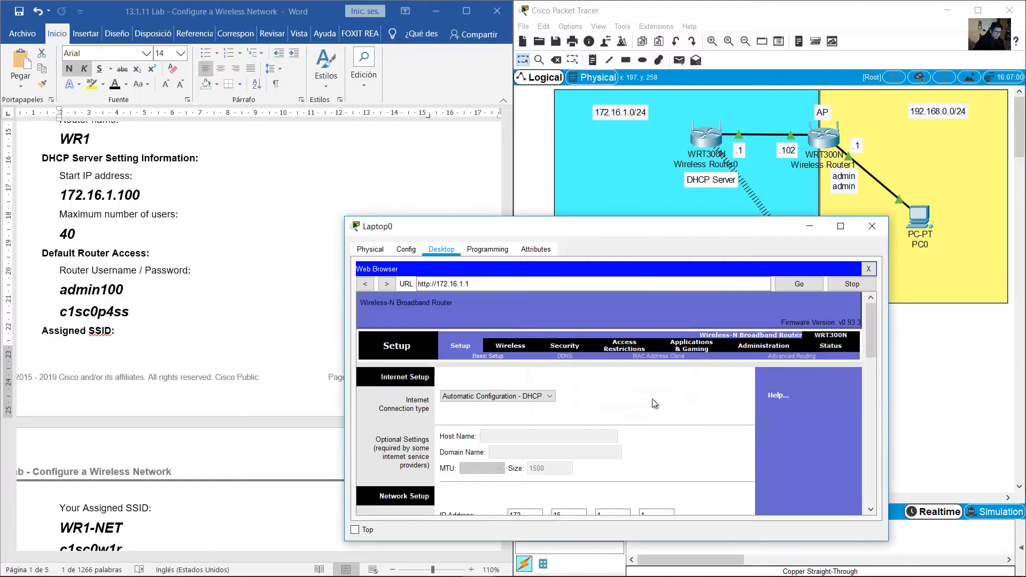
left_click(513, 345)
left_click_drag(875, 330, 874, 354)
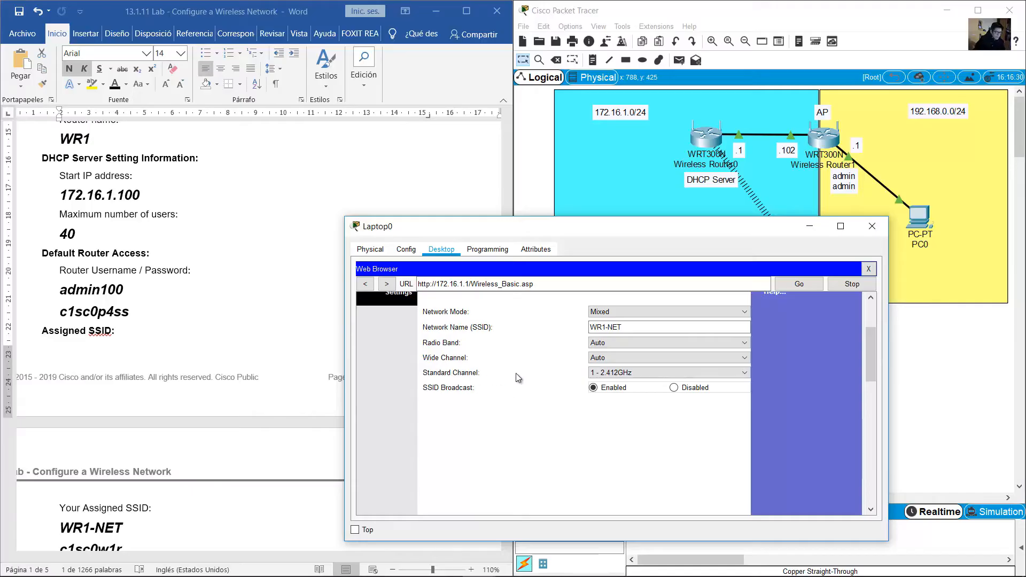
left_click(647, 374)
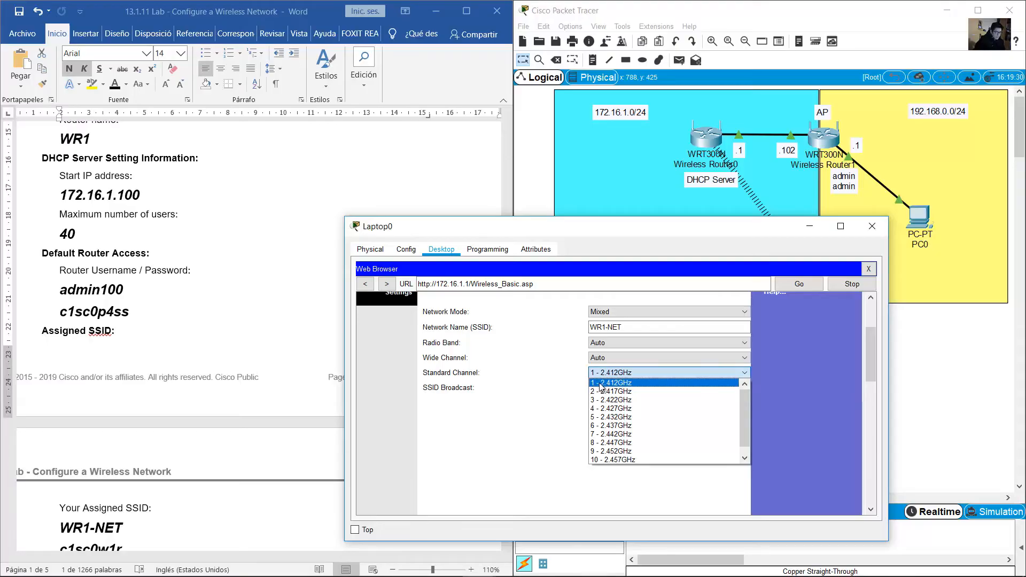
left_click(576, 368)
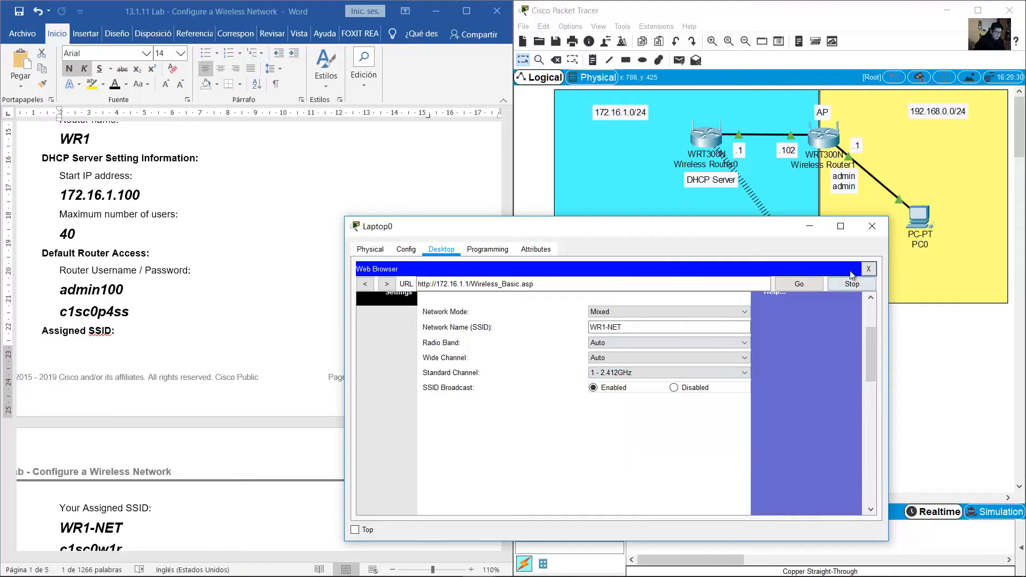
left_click(872, 228)
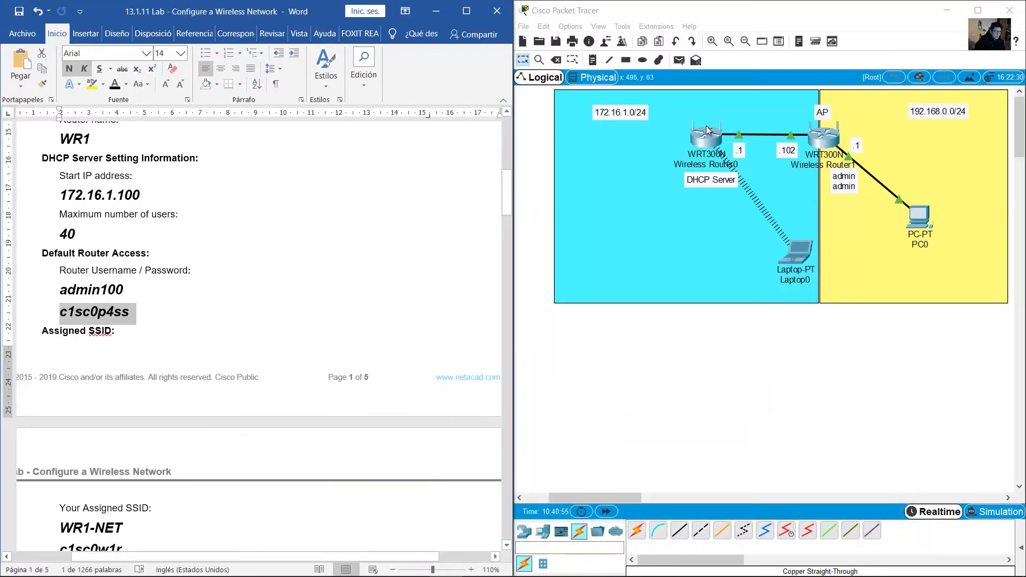
Place a 'CH 1' note just above Wireless Router0
left_click(592, 60)
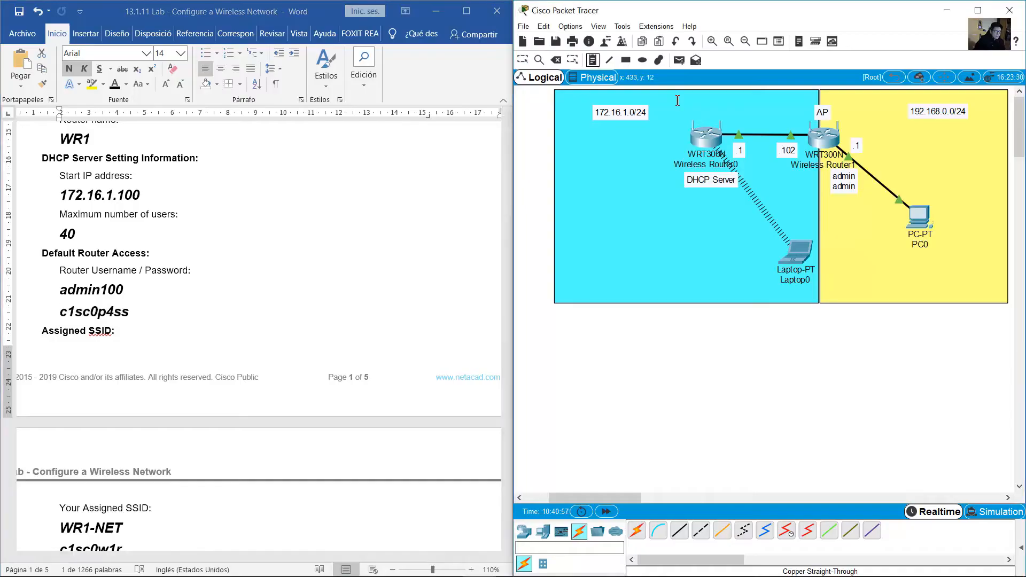
left_click(709, 118)
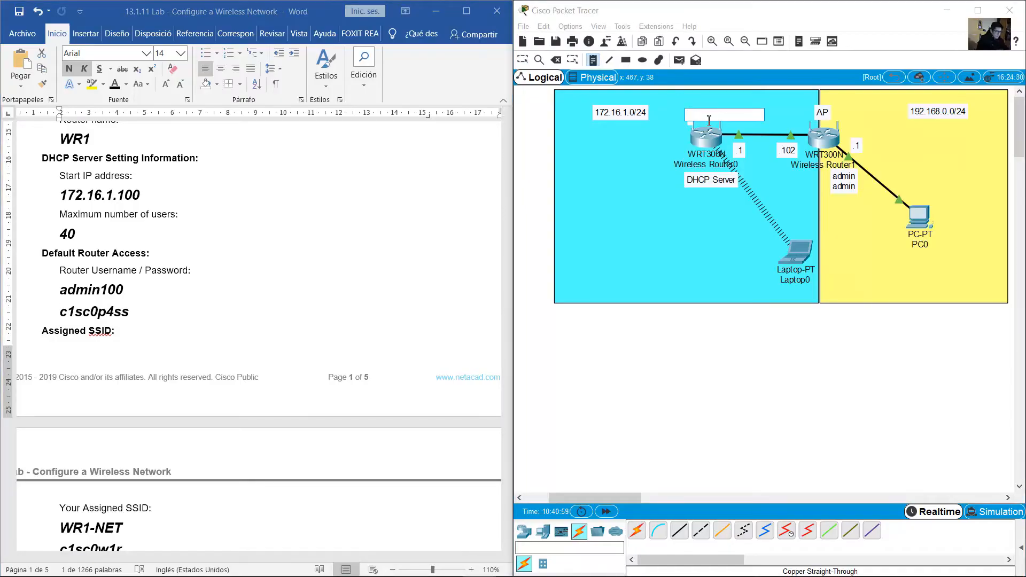
type("CH 1")
left_click(523, 60)
left_click_drag(706, 117, 713, 107)
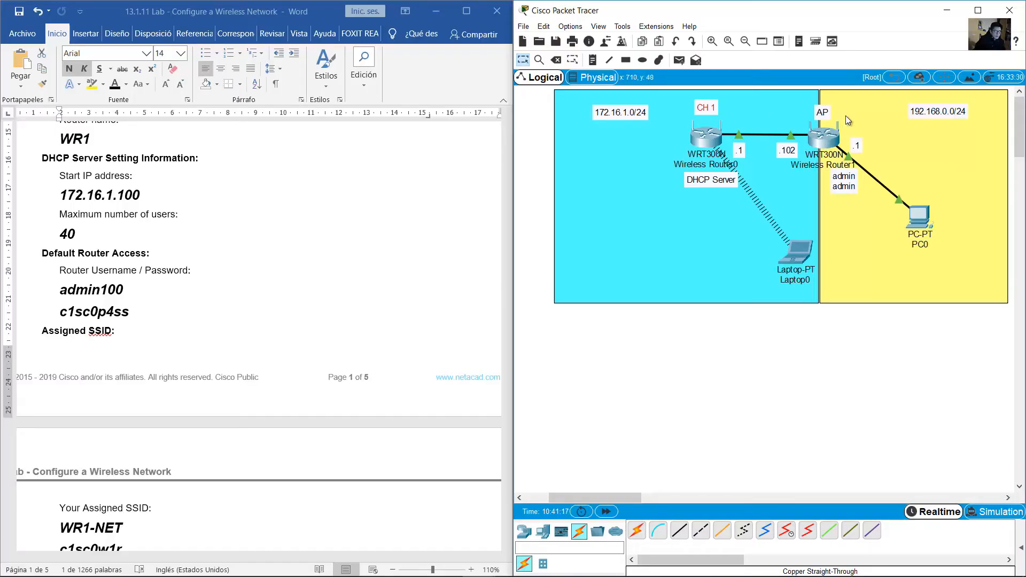
left_click(327, 284)
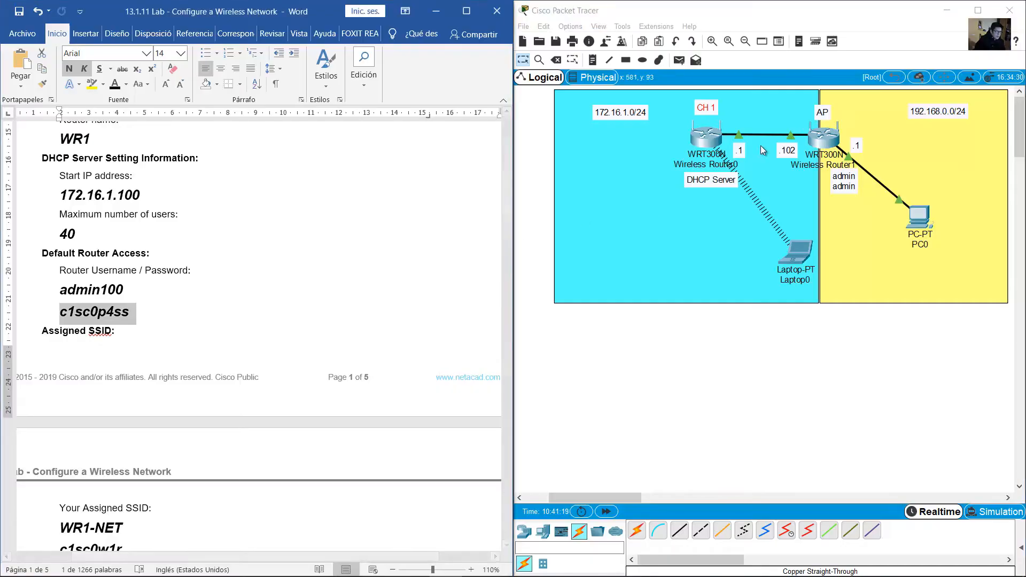
Find the recommended channels 6 or 11 in the lab sheet and adjust the CH 1 note
left_click(352, 302)
scroll(352, 302, "down", 15)
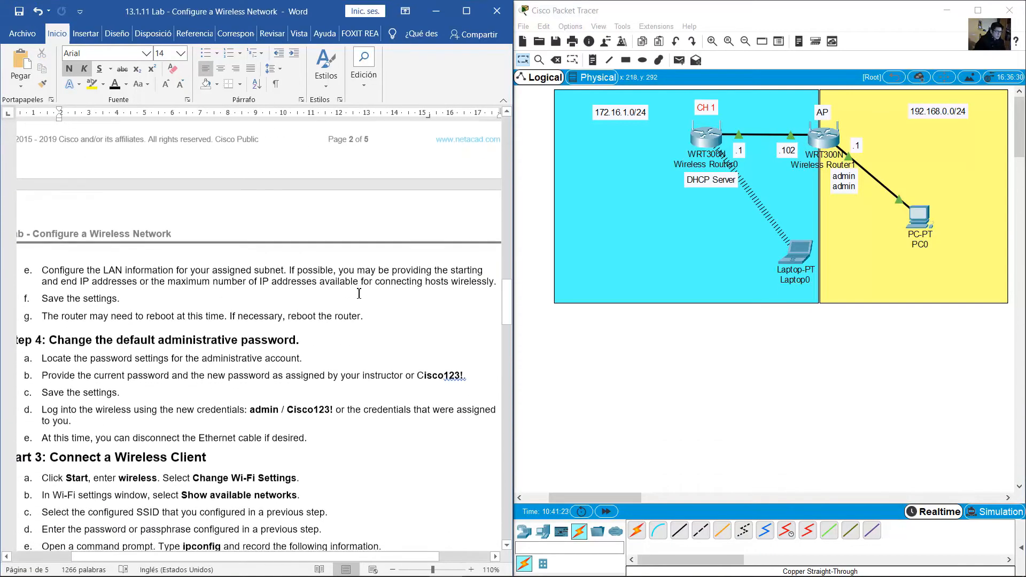
scroll(360, 293, "down", 15)
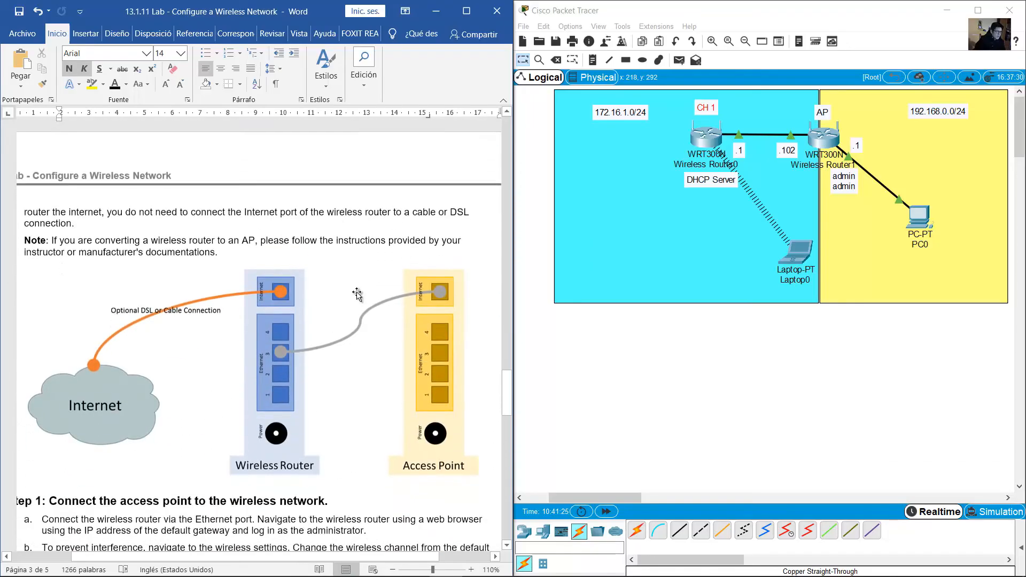
scroll(358, 293, "down", 7)
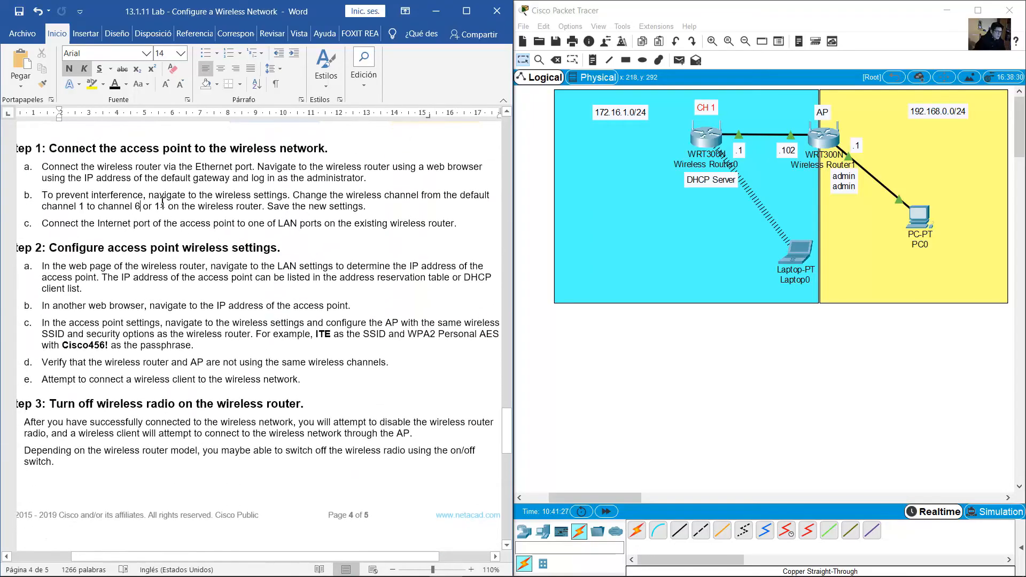
left_click_drag(162, 205, 167, 206)
left_click_drag(710, 112, 709, 113)
Copy the CH 1 note, paste it beside the AP, and change it to CH 6
key("ctrl+c")
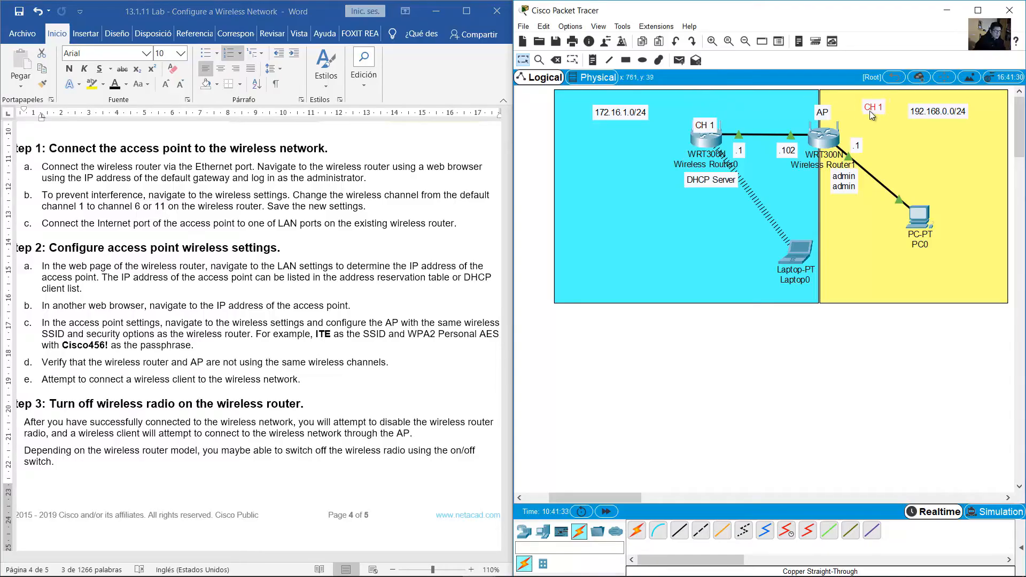
key("ctrl+v")
left_click_drag(852, 121, 855, 117)
double_click(856, 116)
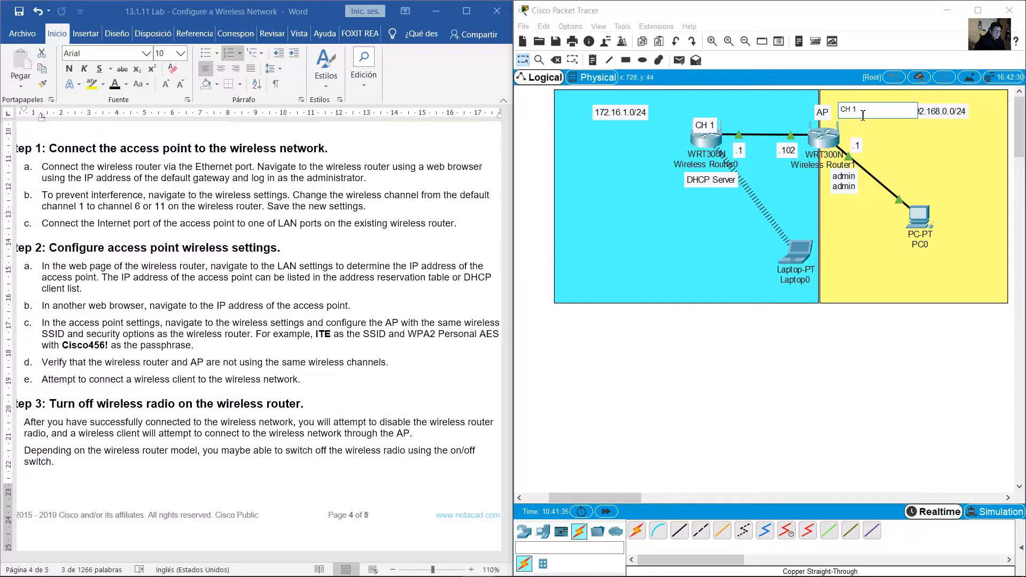
type("6")
left_click_drag(712, 129, 713, 116)
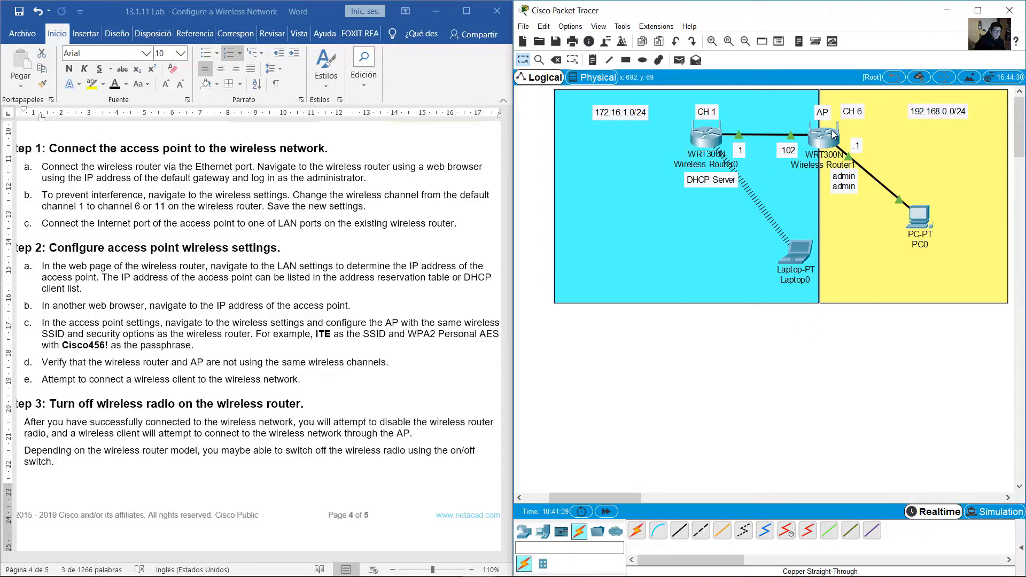
left_click(921, 220)
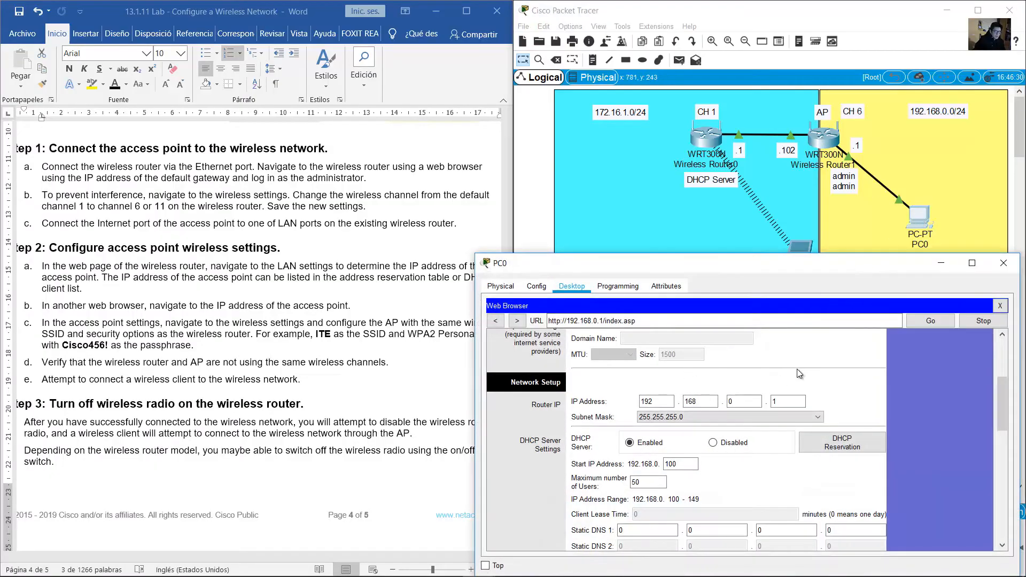
In PC0's browser, set the AP's Standard Channel to 6 - 2.437GHz and click Save Settings
mouse_move(999, 400)
left_mouse_down()
mouse_move(988, 334)
mouse_move(1002, 392)
left_mouse_up()
left_click(643, 384)
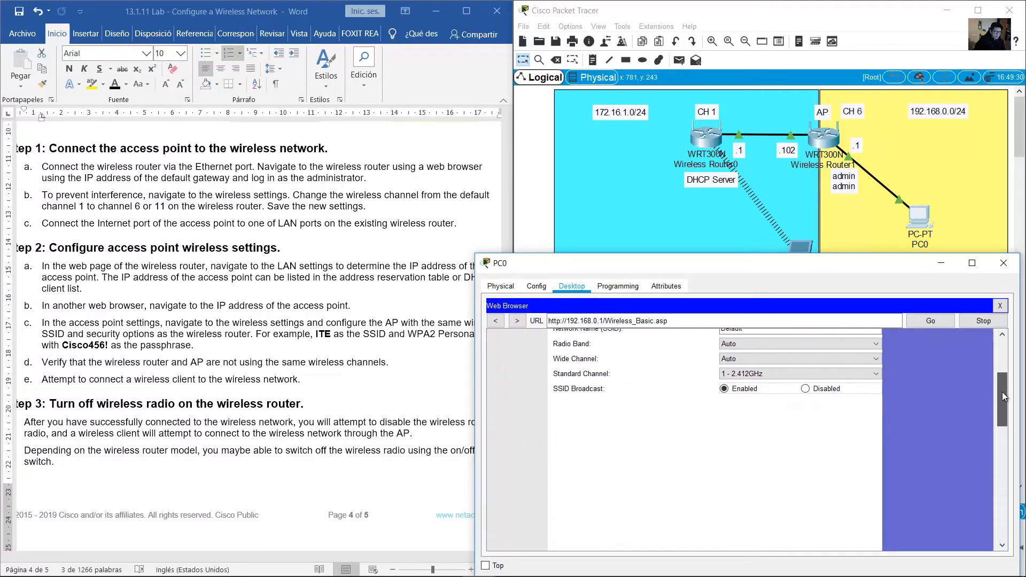
left_click(758, 375)
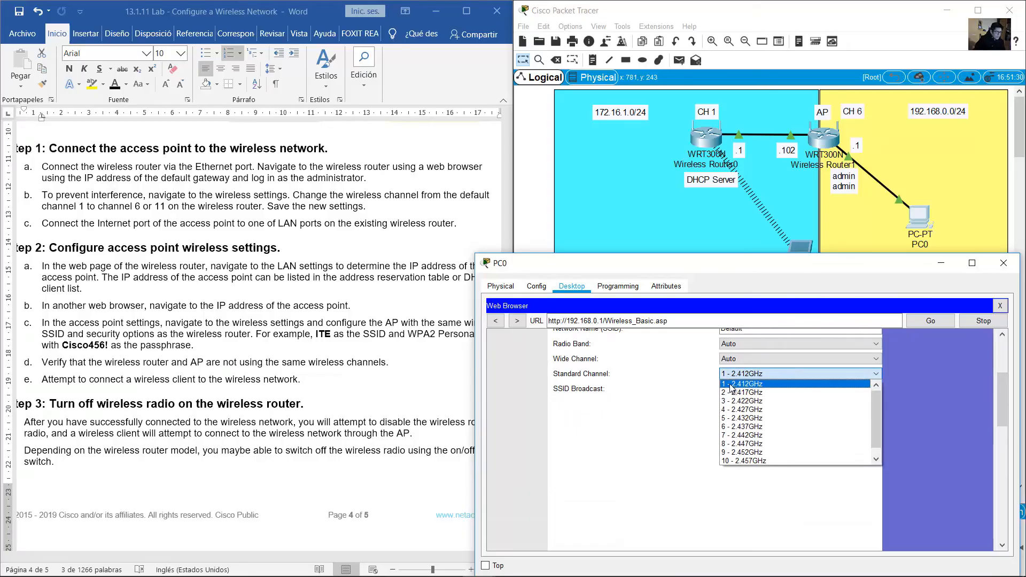
left_click(738, 426)
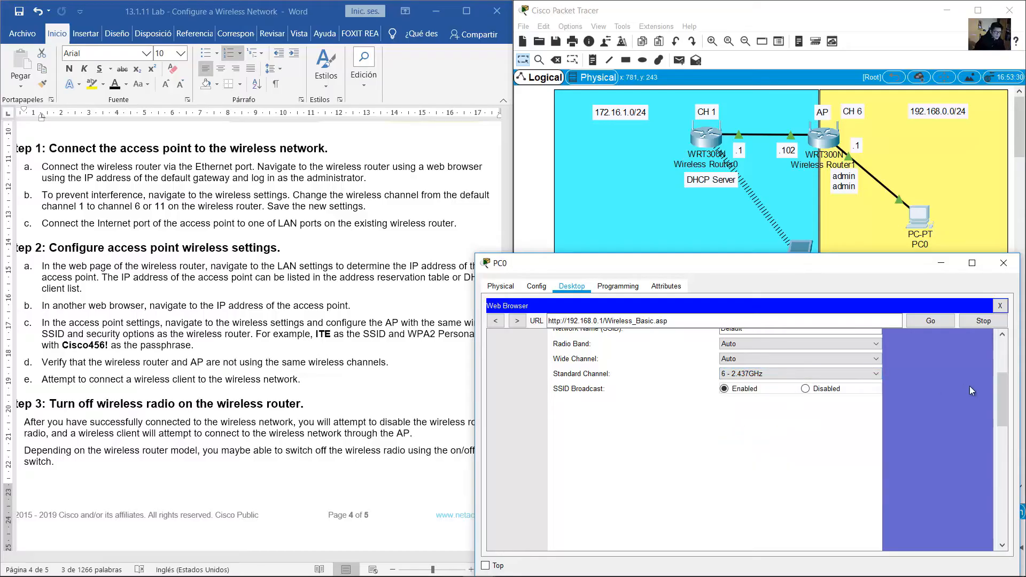
left_click_drag(1001, 394, 1003, 379)
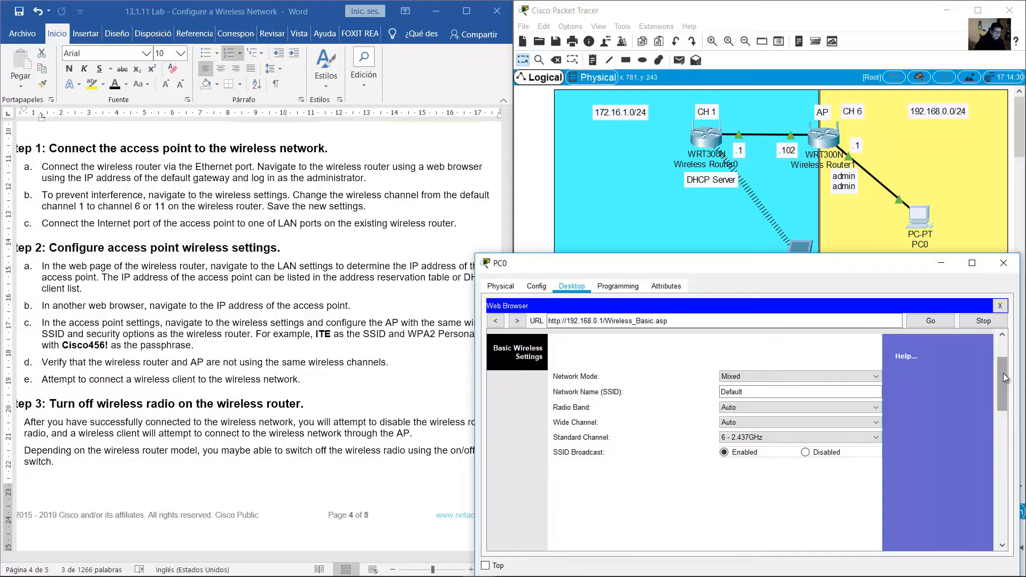
left_click_drag(1002, 373, 792, 540)
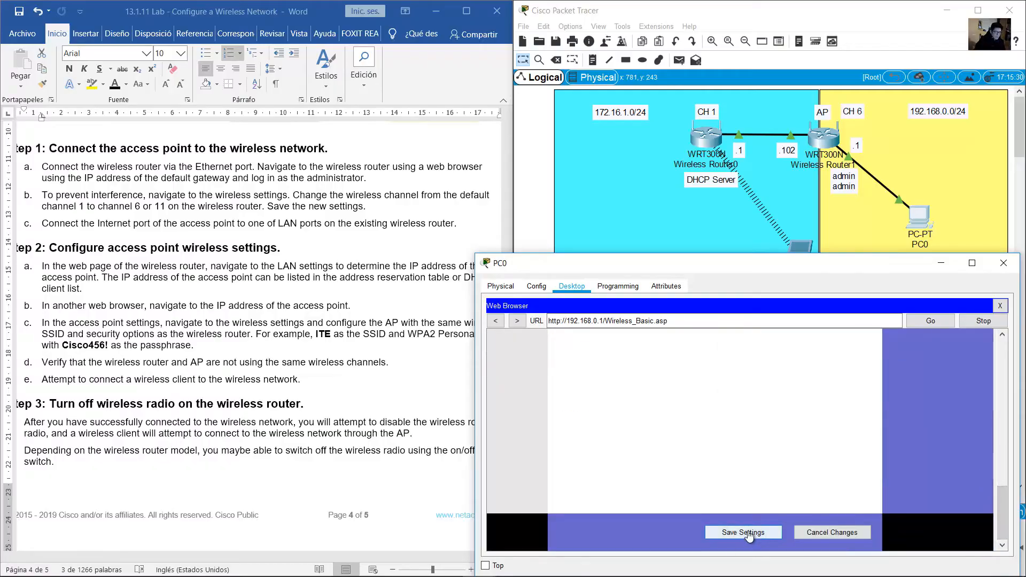
left_click(743, 532)
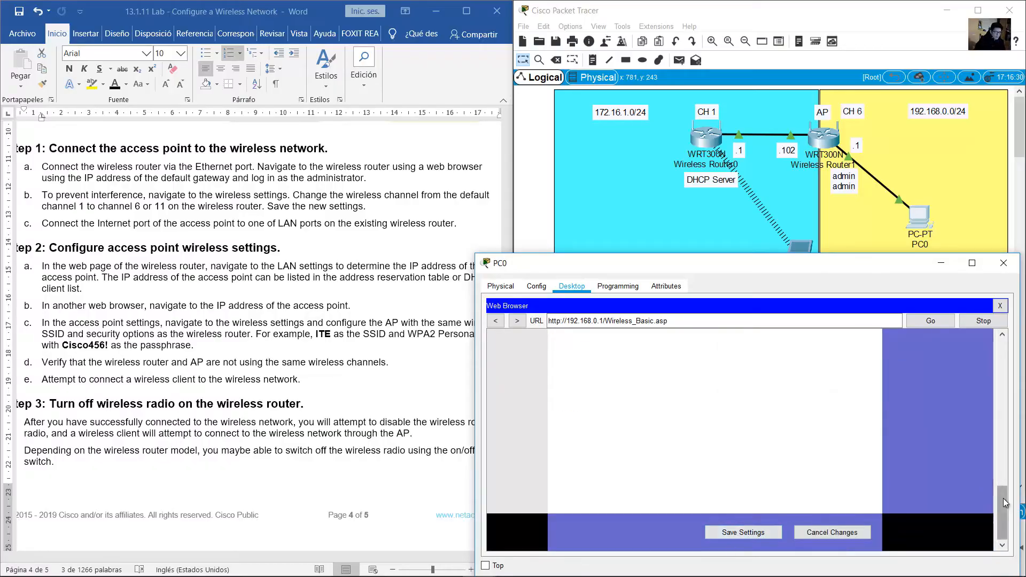
left_click(288, 313)
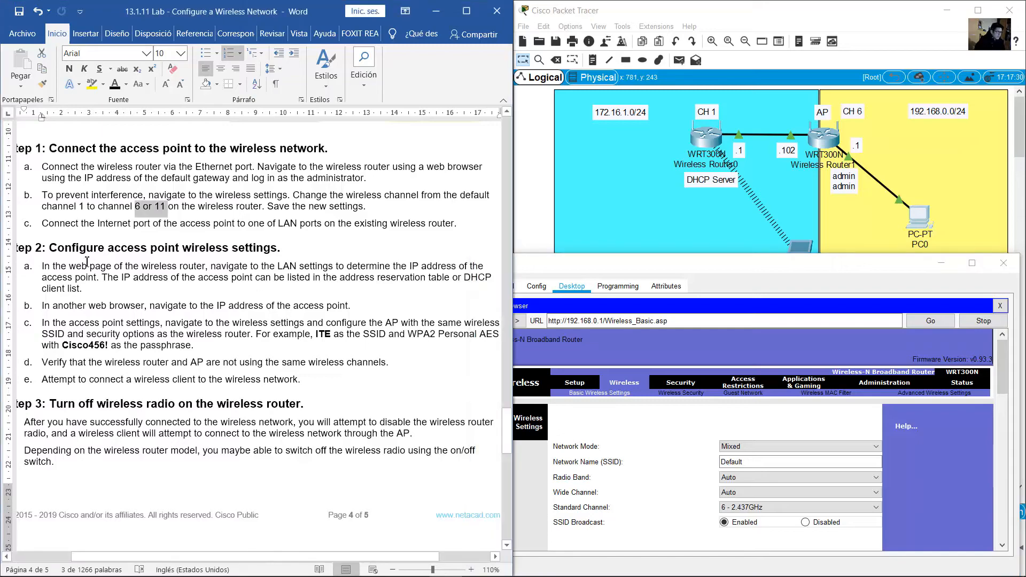
Highlight instruction step c about connecting the AP and bring the Packet Tracer topology forward
left_click_drag(60, 220, 450, 228)
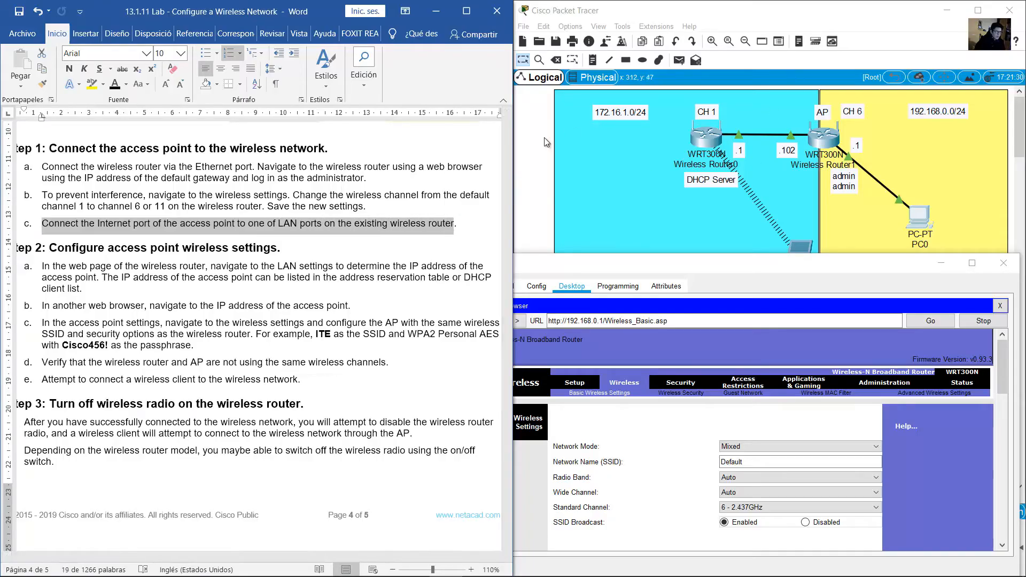
left_click(529, 149)
mouse_move(742, 134)
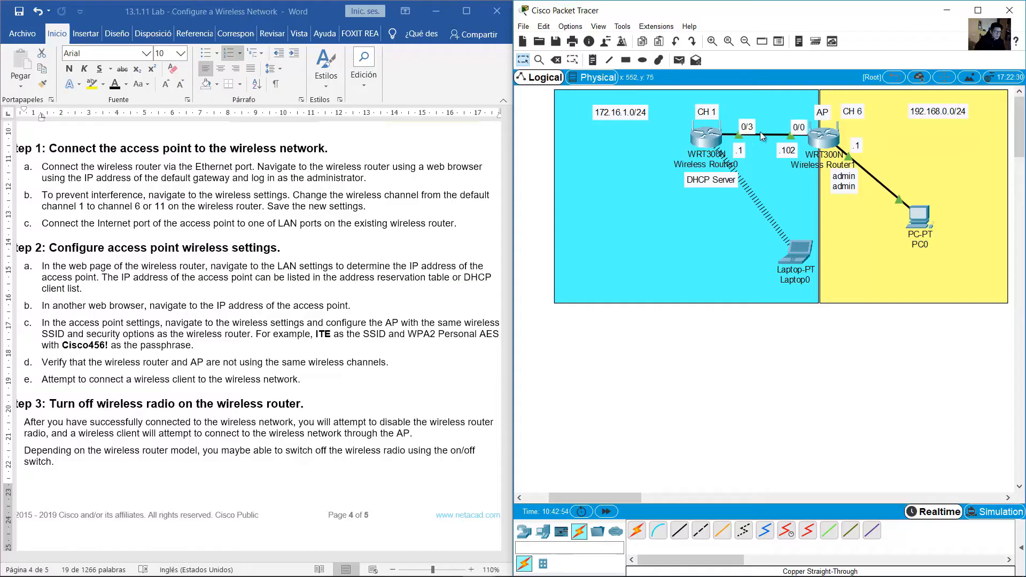
left_click(211, 233)
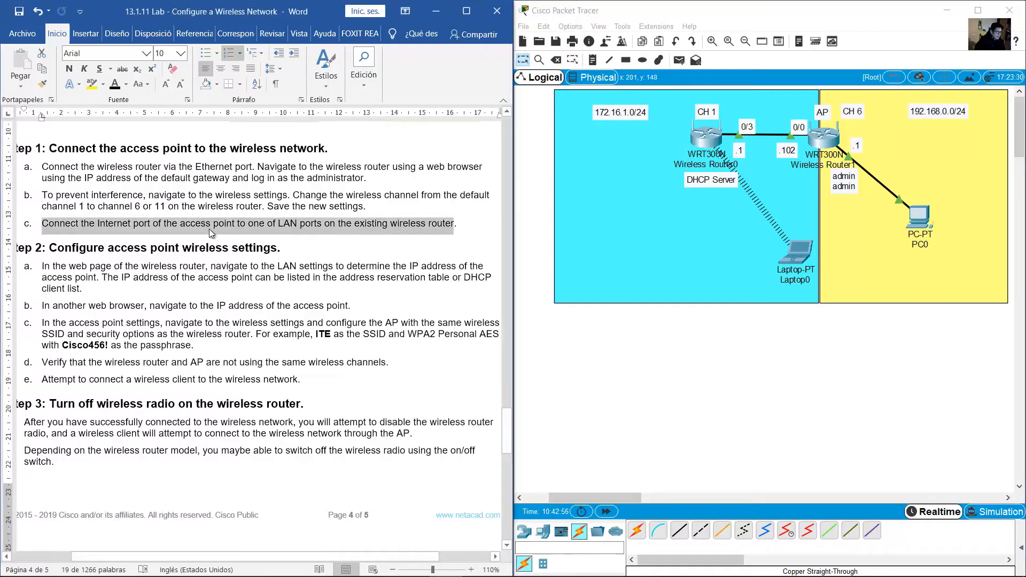
Highlight instruction step a about finding the AP's address in the lab sheet
left_click_drag(89, 248, 279, 249)
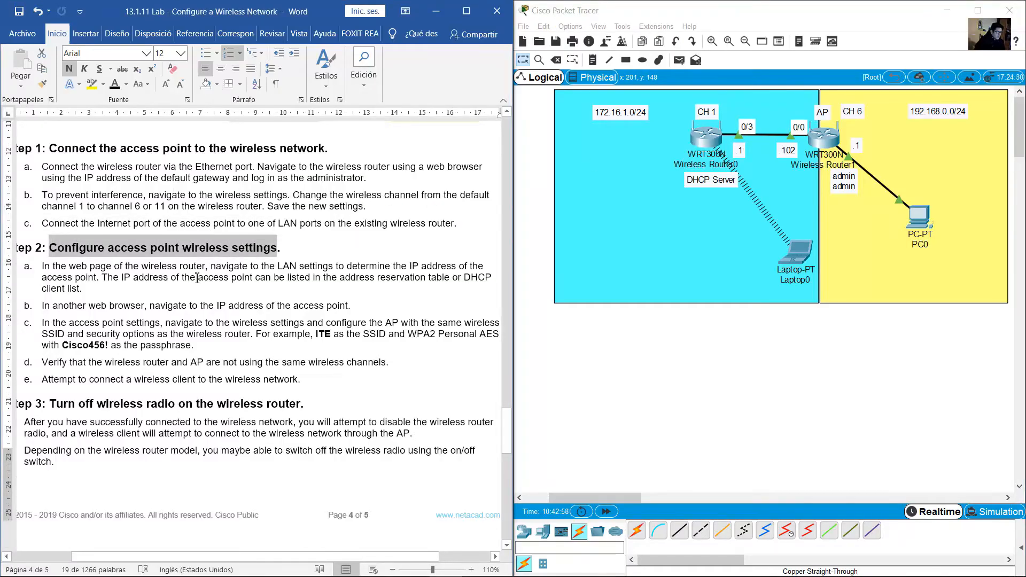
scroll(61, 200, "down", 3)
left_click_drag(52, 160, 476, 174)
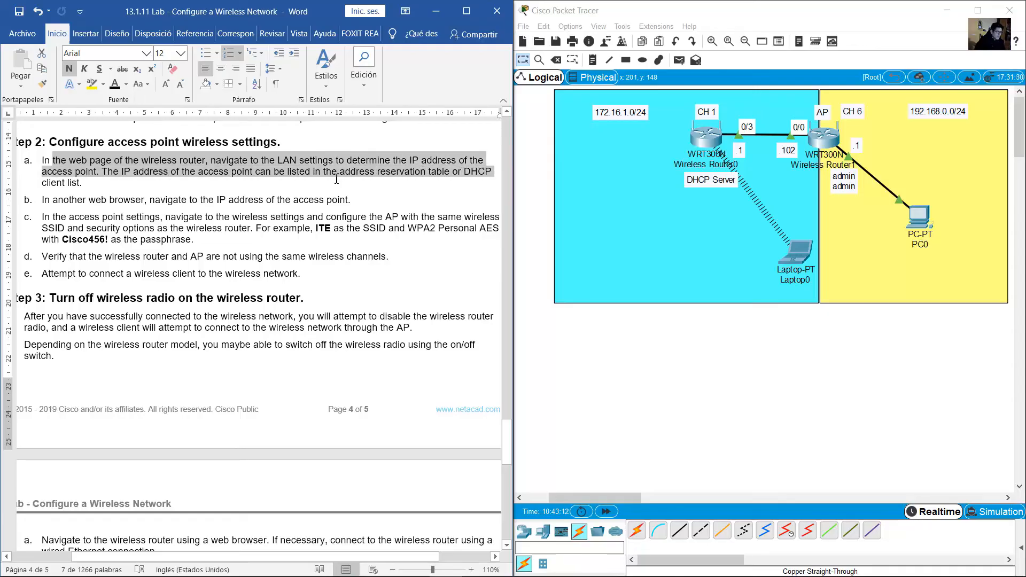
left_click_drag(337, 180, 94, 186)
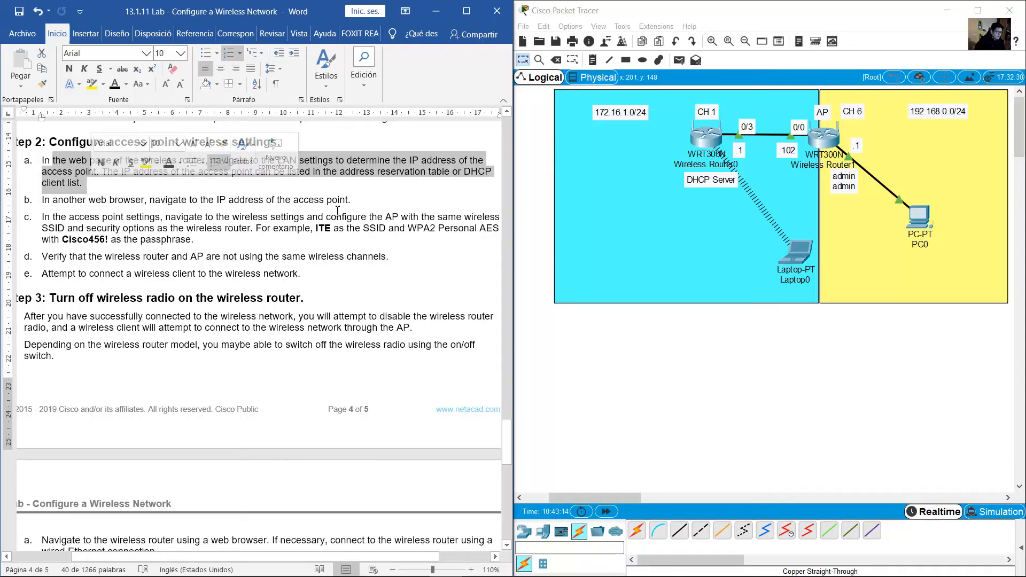
left_click(429, 186)
Nudge the .102 note and AP label beside Wireless Router1, then open the .102 note for editing
left_click_drag(787, 149, 788, 151)
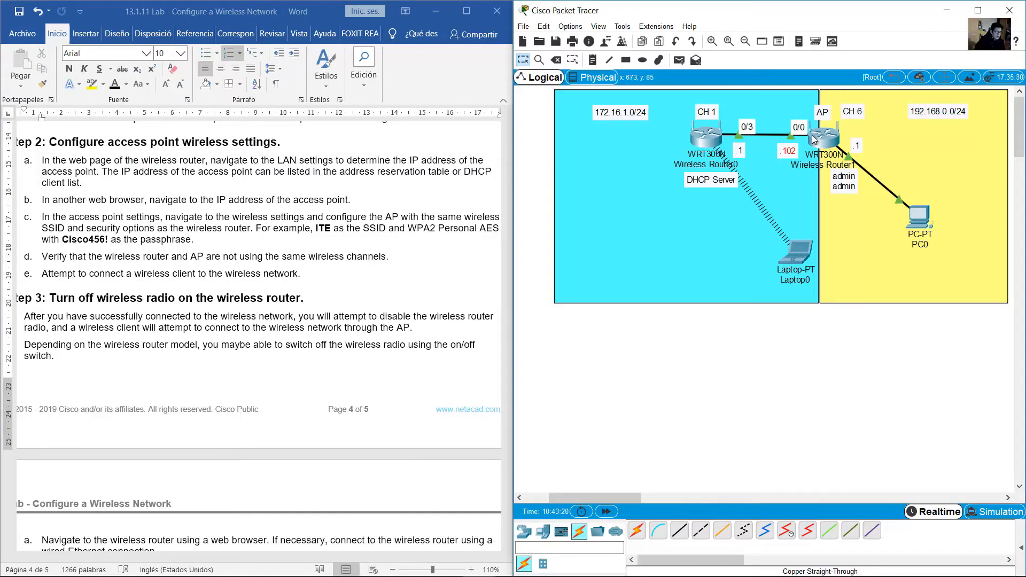
left_click_drag(791, 154, 793, 151)
left_click_drag(823, 119, 821, 119)
left_click_drag(792, 152, 795, 153)
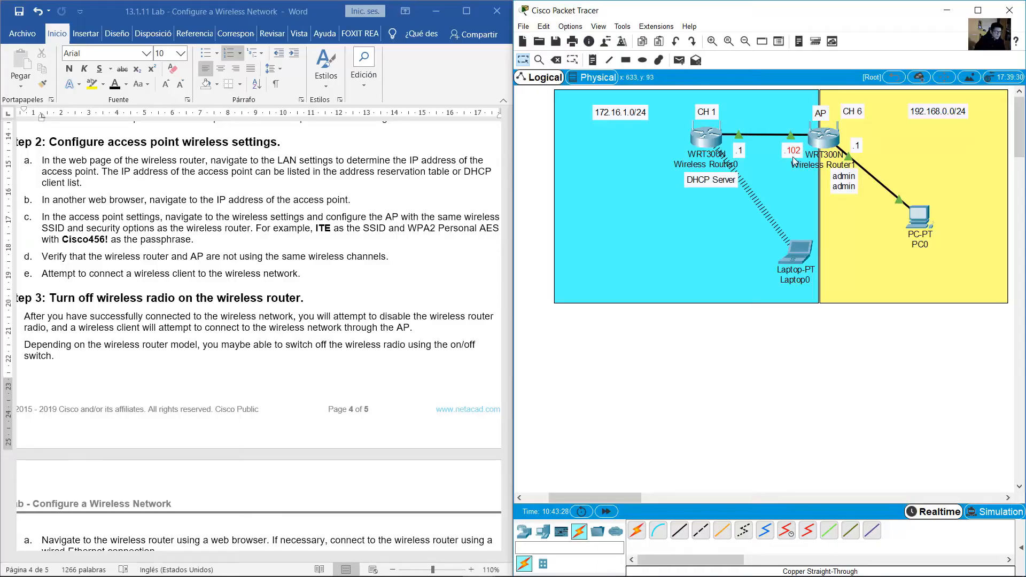
double_click(617, 111)
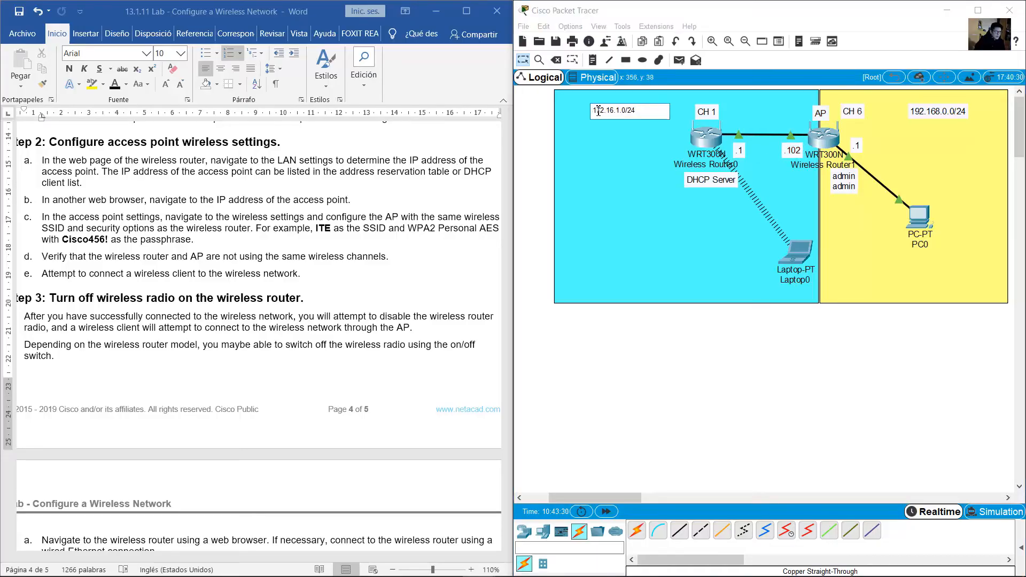
left_click_drag(614, 111, 623, 112)
double_click(789, 151)
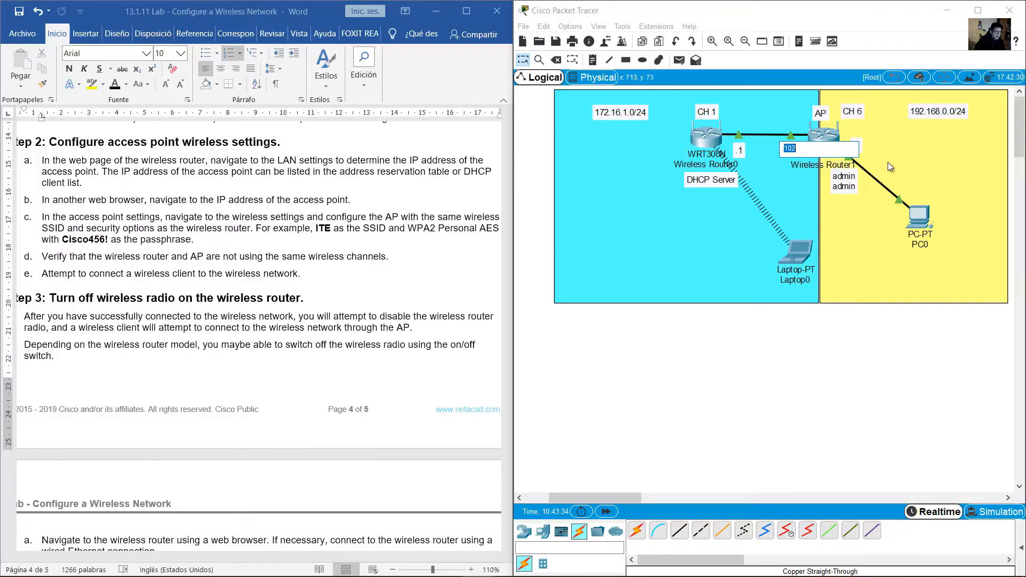
View the AP router's Status page in PC0's browser, showing Internet IP 172.16.1.102
left_click(921, 222)
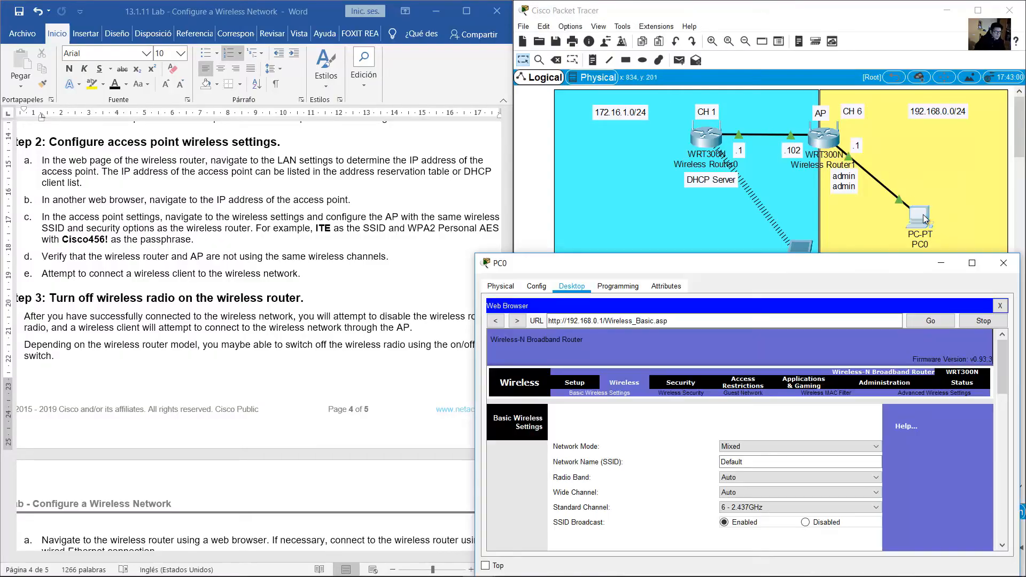
left_click(963, 383)
scroll(747, 477, "down", 3)
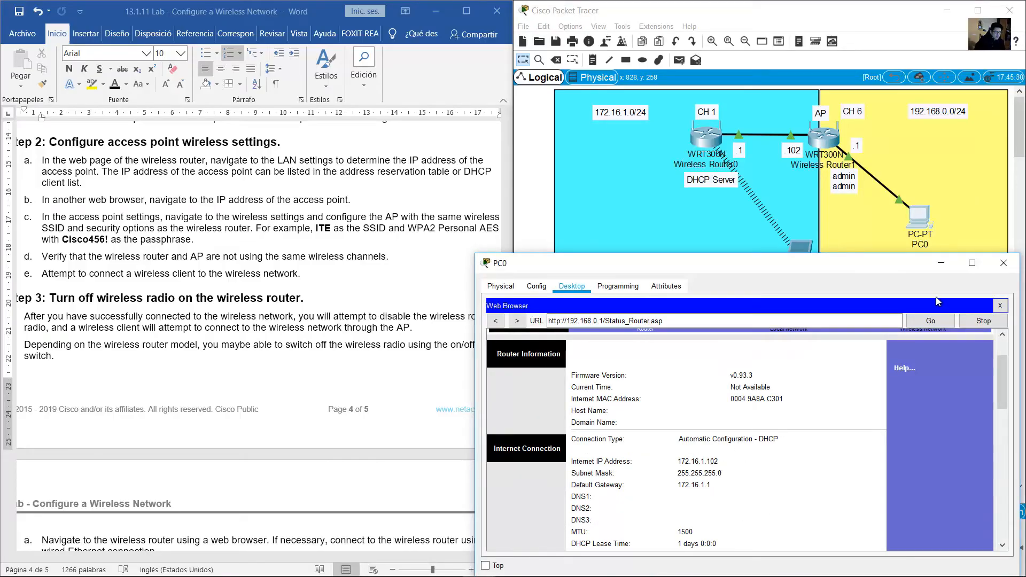
left_click(1004, 263)
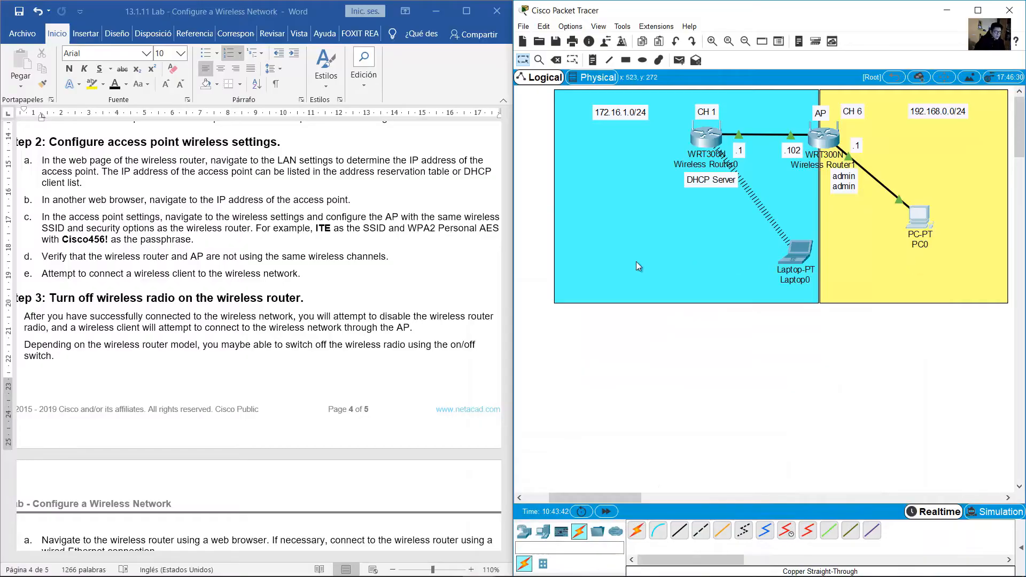
Highlight instruction b in the lab document
left_click(245, 222)
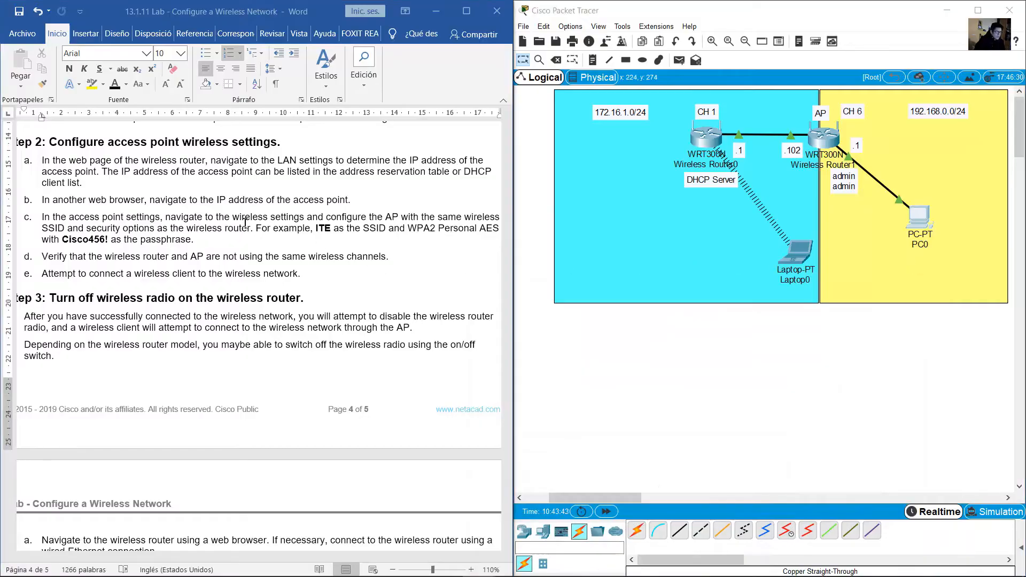
left_click_drag(47, 200, 140, 202)
left_click(48, 199)
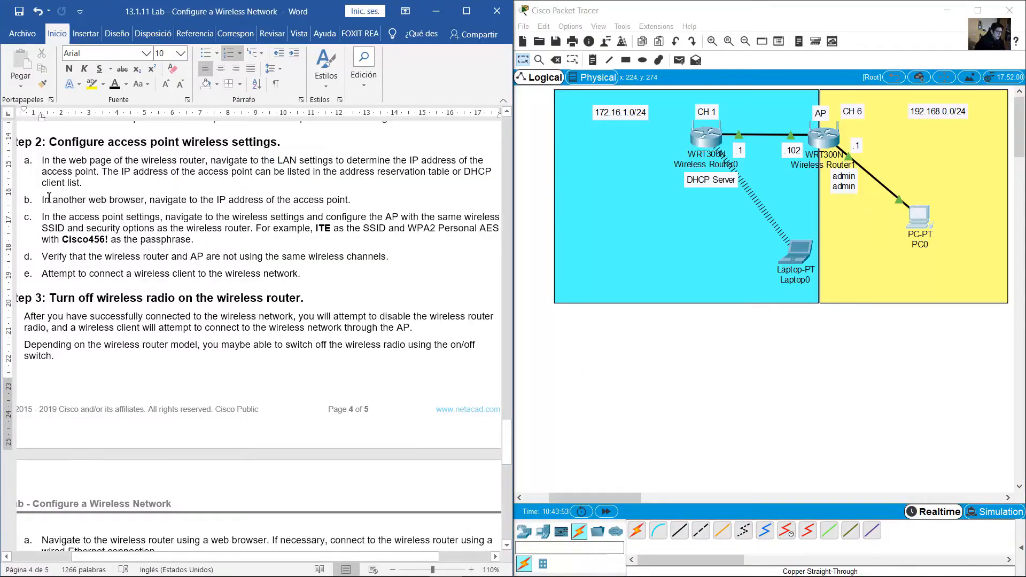
left_click_drag(52, 200, 355, 201)
Compare the router address 192.168.0.1 in PC0's browser with the yellow 192.168.0.0/24 area
left_click(920, 216)
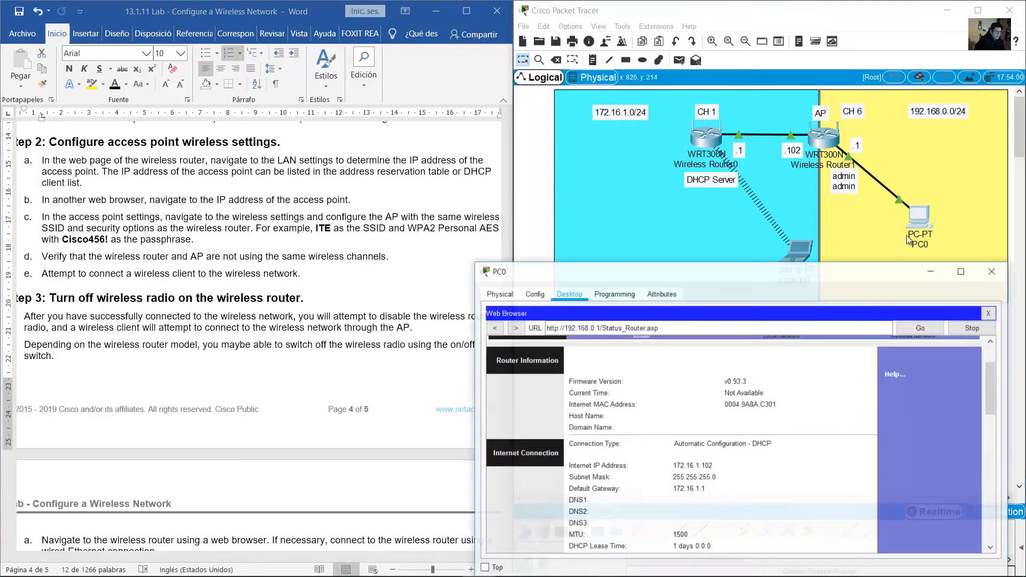
scroll(665, 377, "up", 2)
left_click_drag(604, 321, 546, 325)
left_click(548, 202)
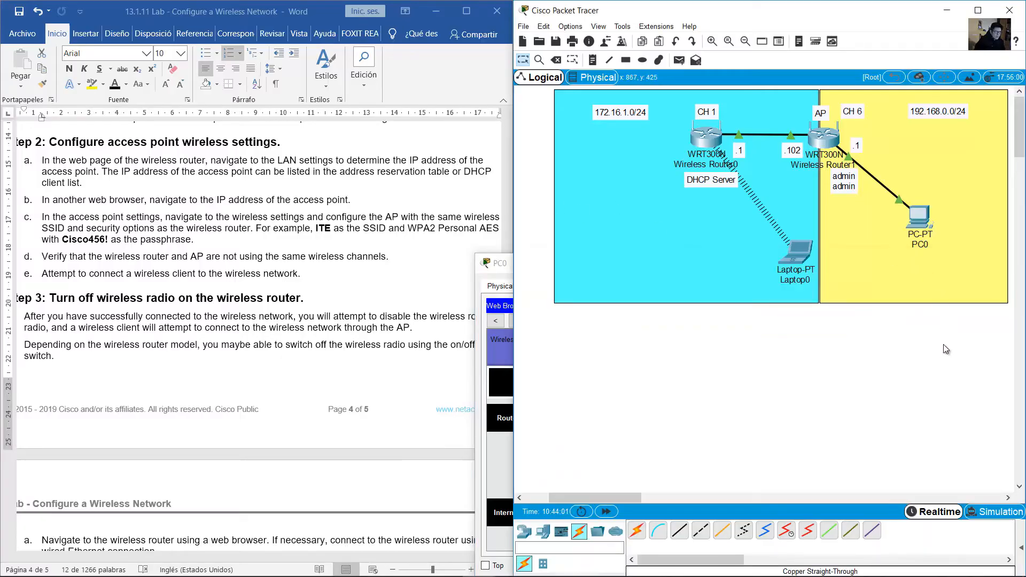
left_click_drag(944, 358, 921, 227)
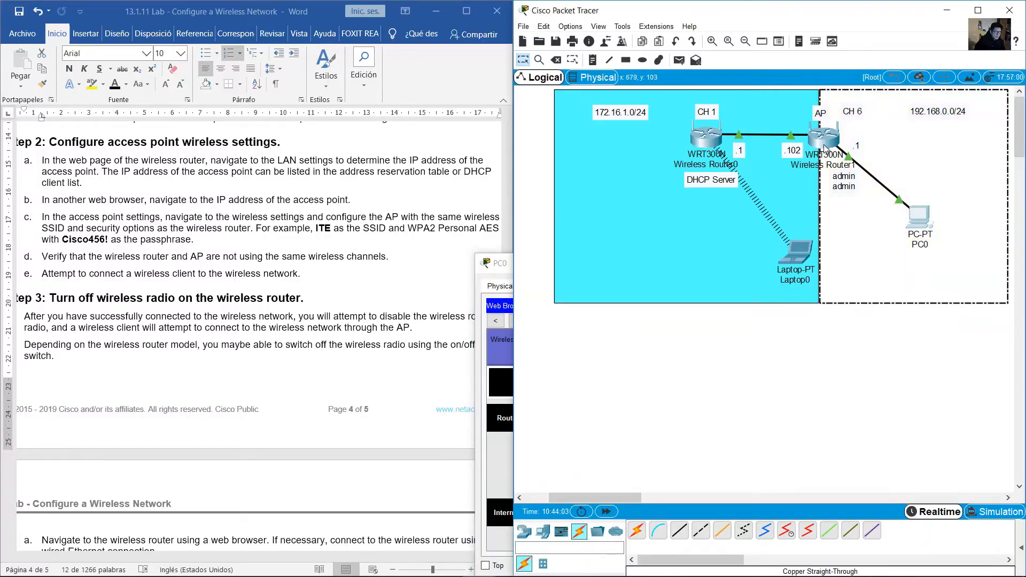
left_click(952, 341)
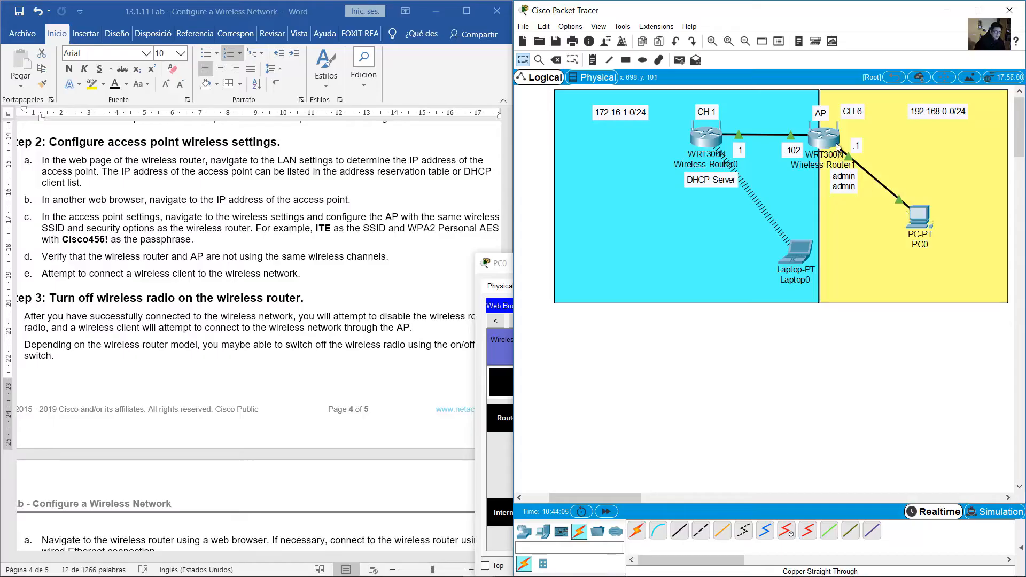
left_click(921, 224)
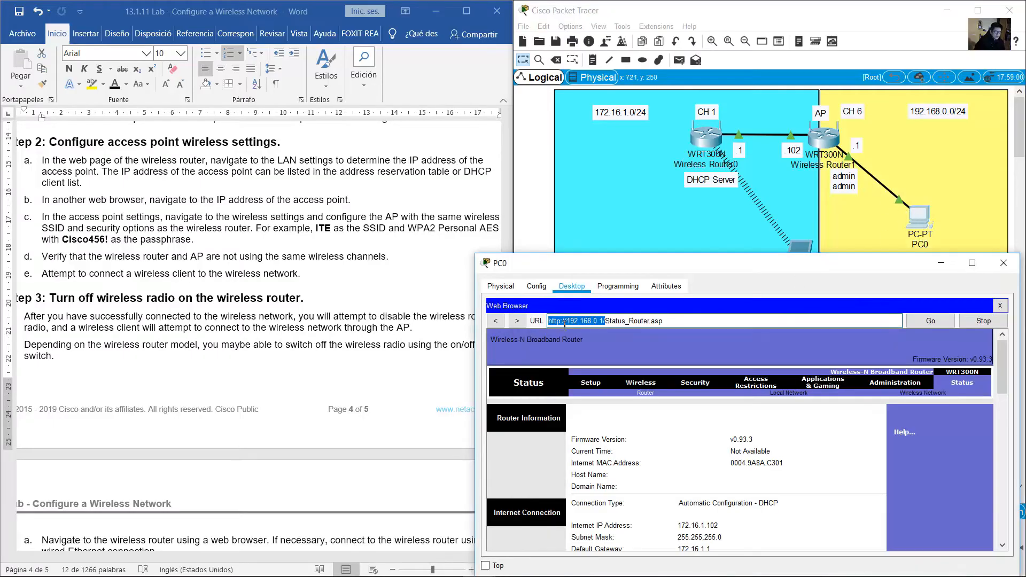
left_click_drag(608, 321, 538, 324)
Highlight instruction c about the wireless settings
left_click(189, 225)
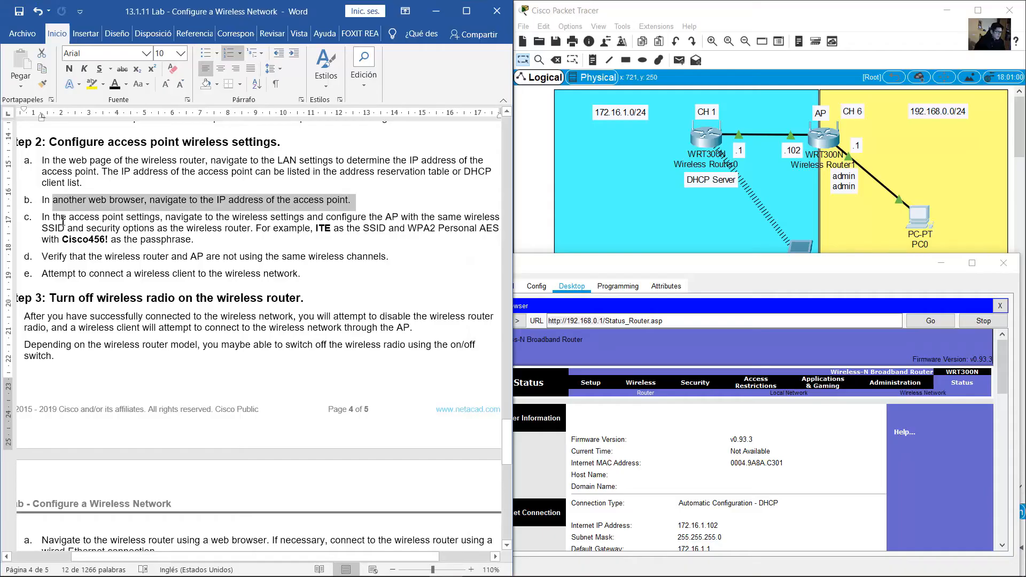
left_click_drag(59, 219, 247, 231)
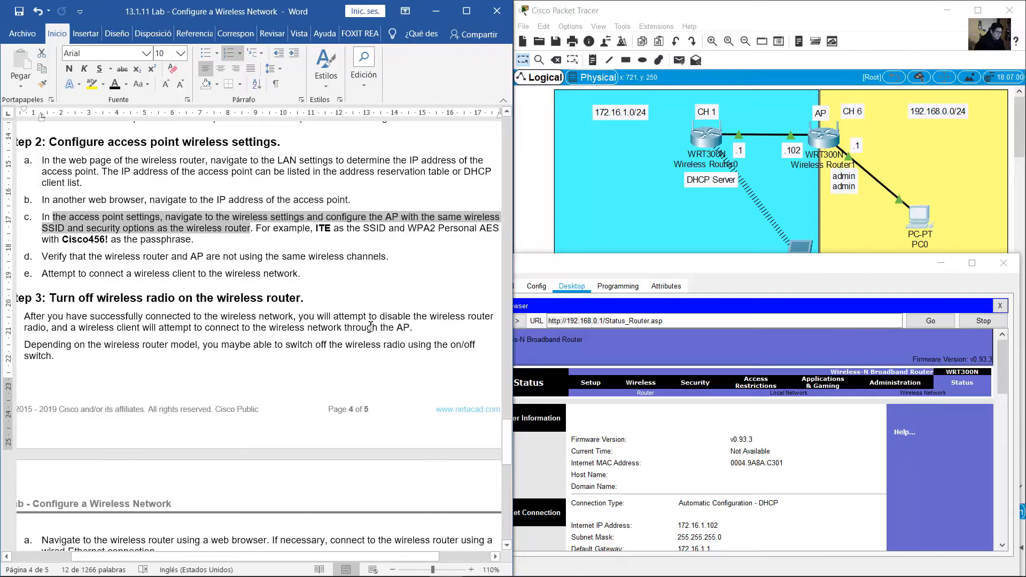
left_click_drag(504, 435, 507, 206)
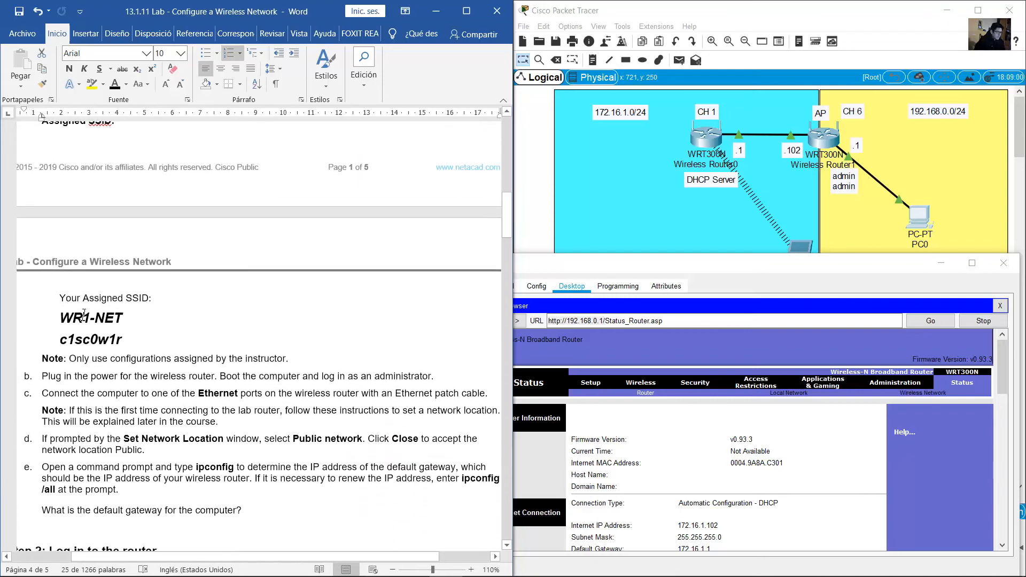
Highlight the assigned SSID and passphrase, then bring up the AP's Basic Wireless Settings page
left_click_drag(61, 319, 135, 342)
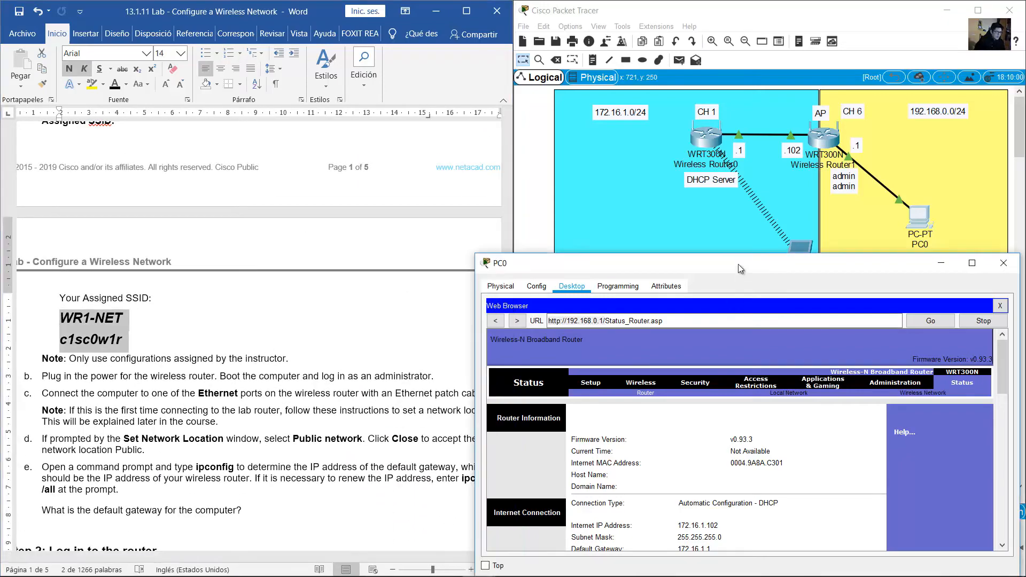
double_click(739, 265)
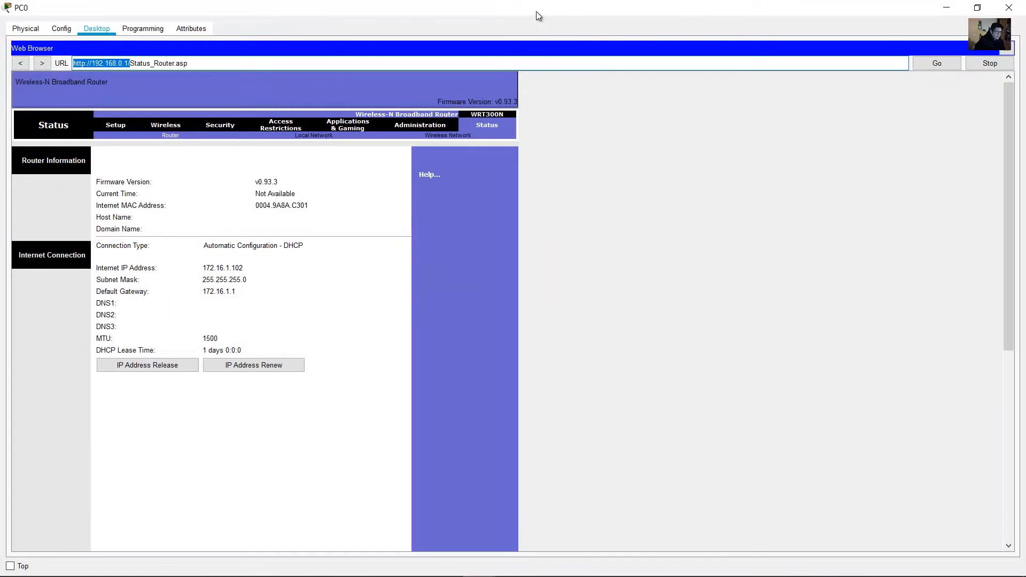
double_click(537, 11)
left_click(641, 390)
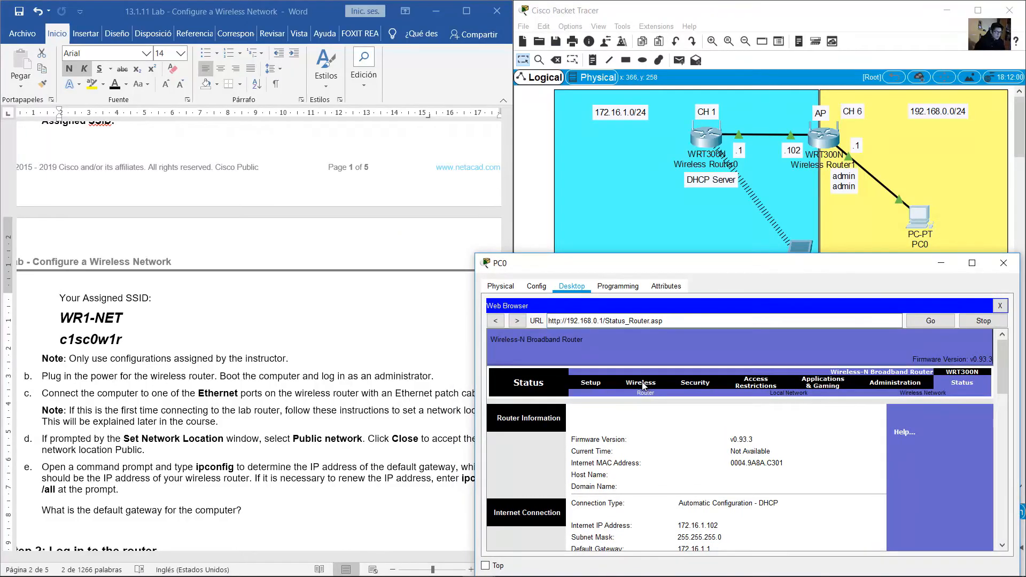
left_click_drag(999, 369, 999, 394)
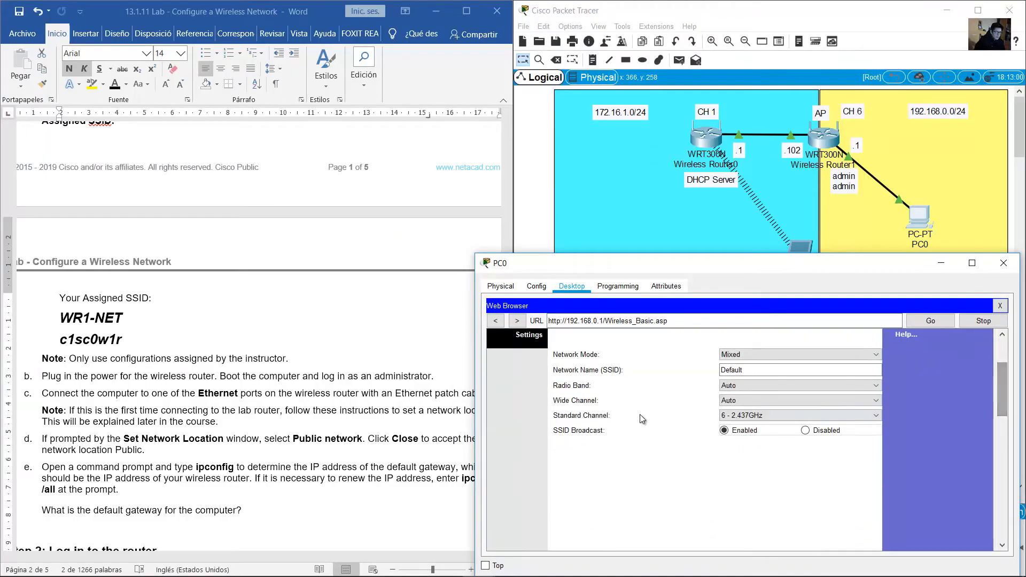
Change the SSID from Default to WR1-NET, keep channel 6 - 2.437GHz, and save
double_click(787, 378)
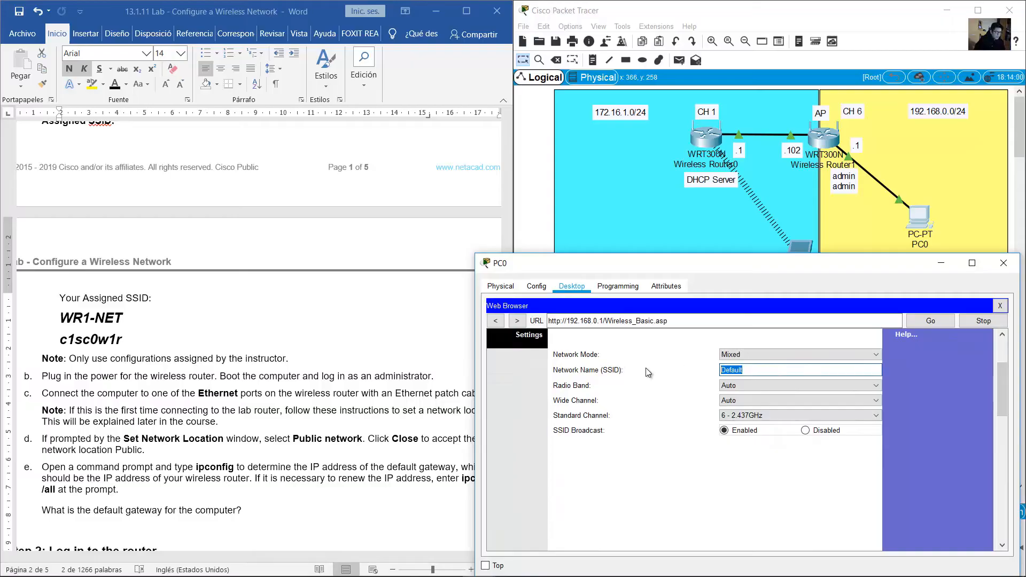
type("WR1-NET")
left_click(877, 415)
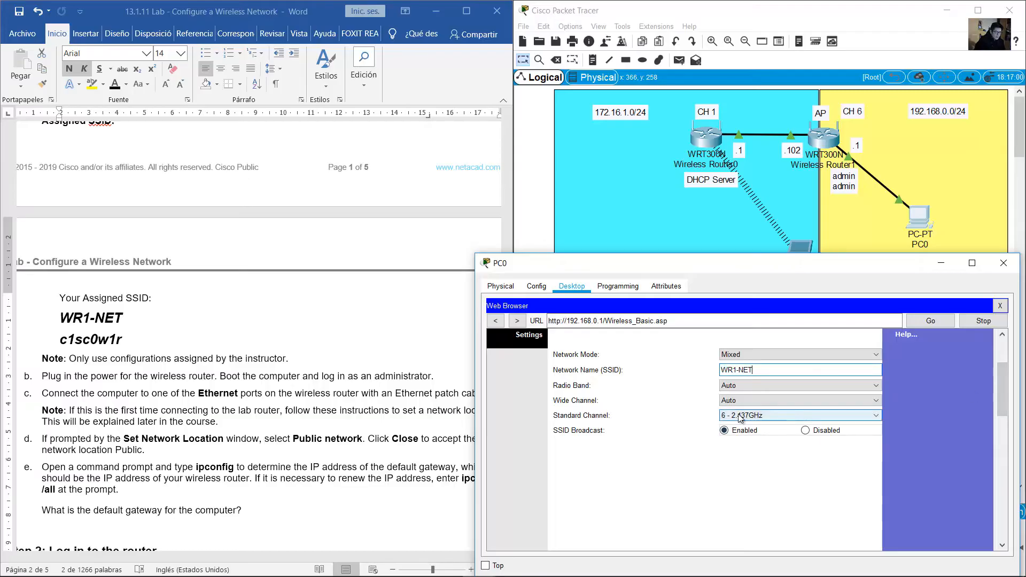
left_click(746, 469)
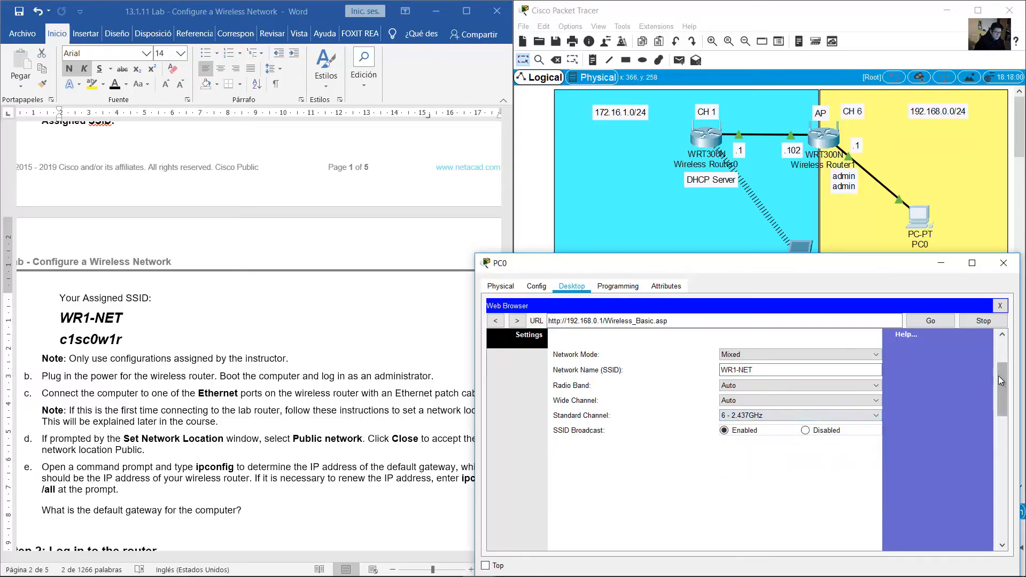
left_click_drag(1000, 377, 1001, 442)
left_click_drag(996, 500, 880, 528)
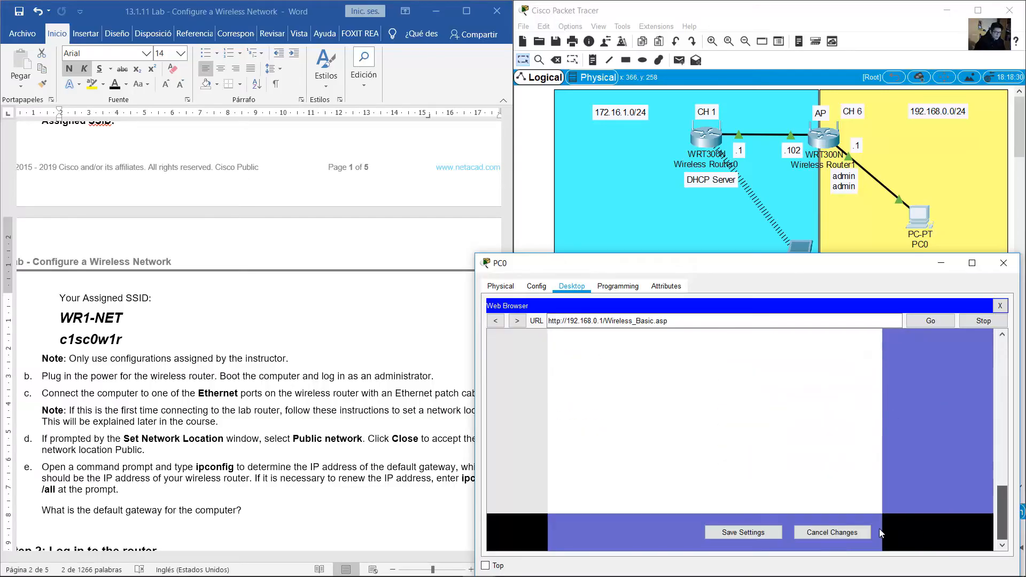
left_click(767, 534)
left_click_drag(999, 504, 991, 326)
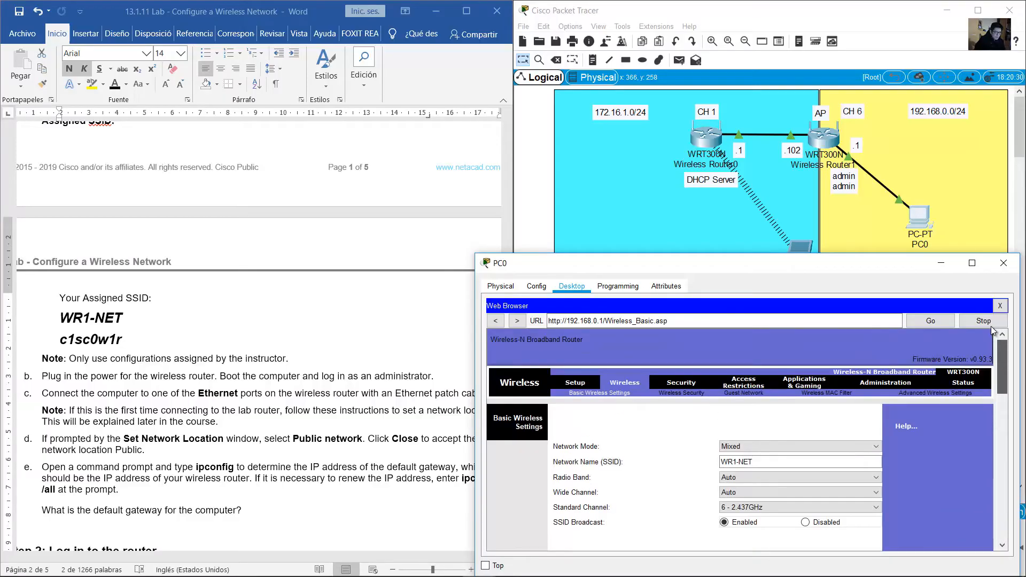
left_click(681, 392)
Set Security Mode to WPA2 Personal with AES, enter the lab sheet's passphrase, and save
mouse_move(1005, 355)
left_mouse_down()
mouse_move(1004, 391)
mouse_move(1003, 369)
left_mouse_up()
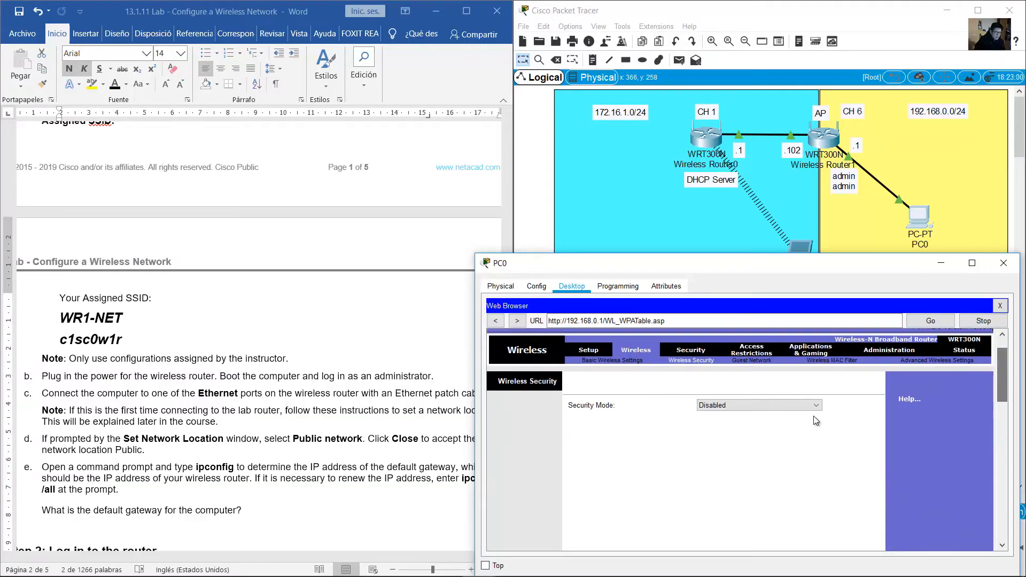
left_click(796, 405)
left_click(762, 448)
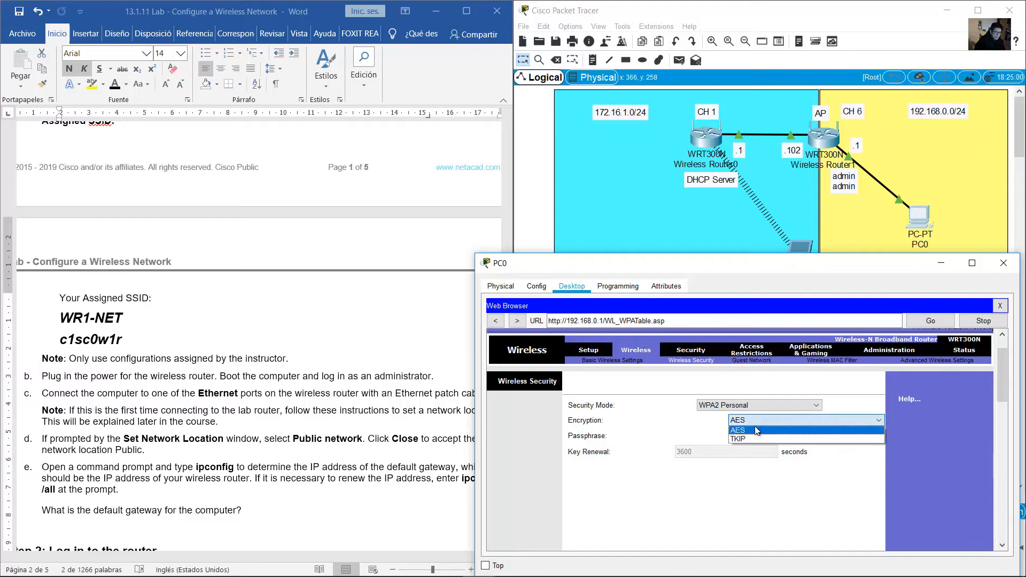
left_click(77, 322)
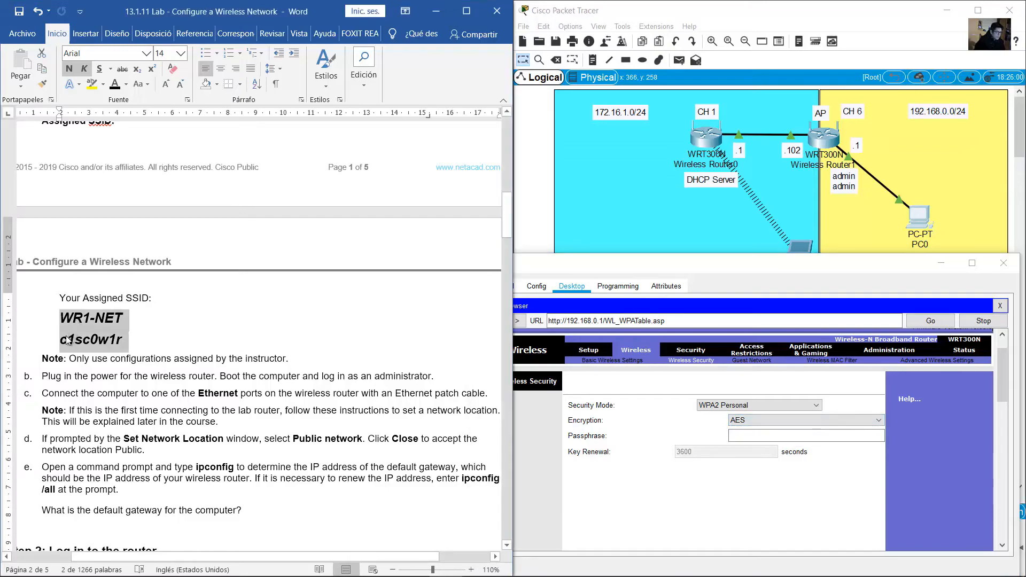
left_click_drag(60, 340, 135, 342)
left_click(782, 434)
type("c1sc0w")
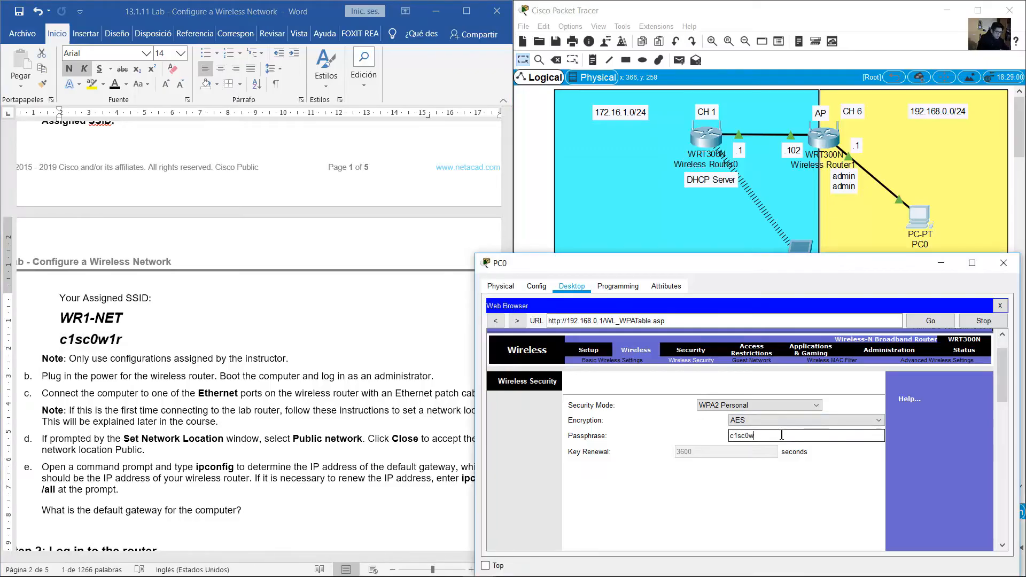
type("1r")
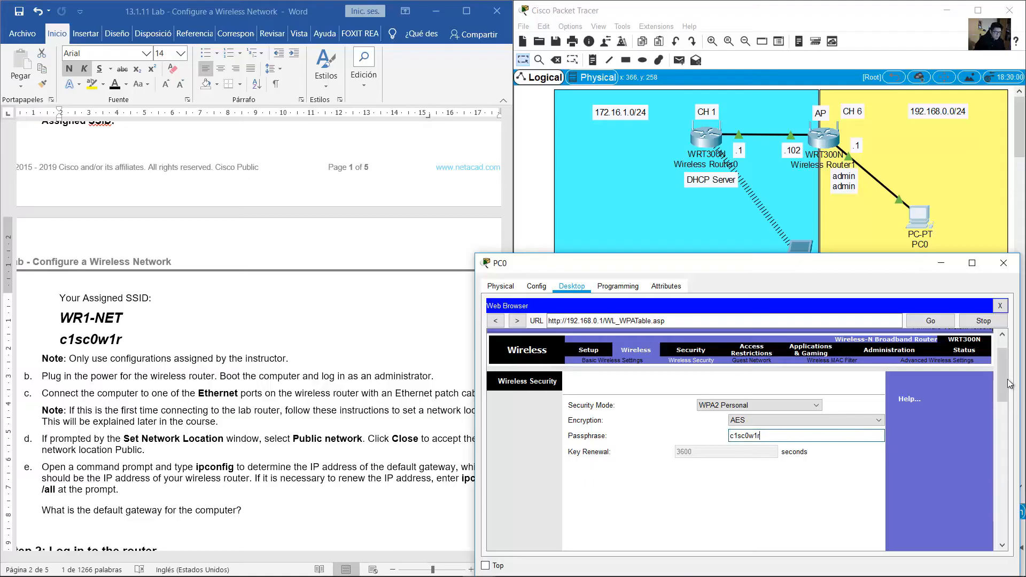
left_click_drag(1003, 386, 1004, 429)
left_click_drag(996, 490, 986, 537)
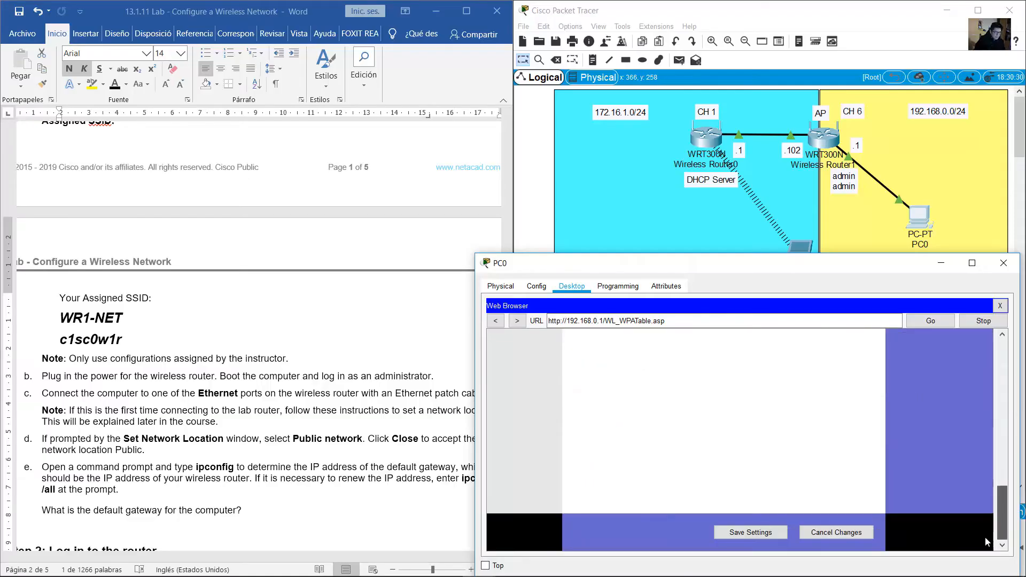
left_click(744, 533)
left_click(210, 371)
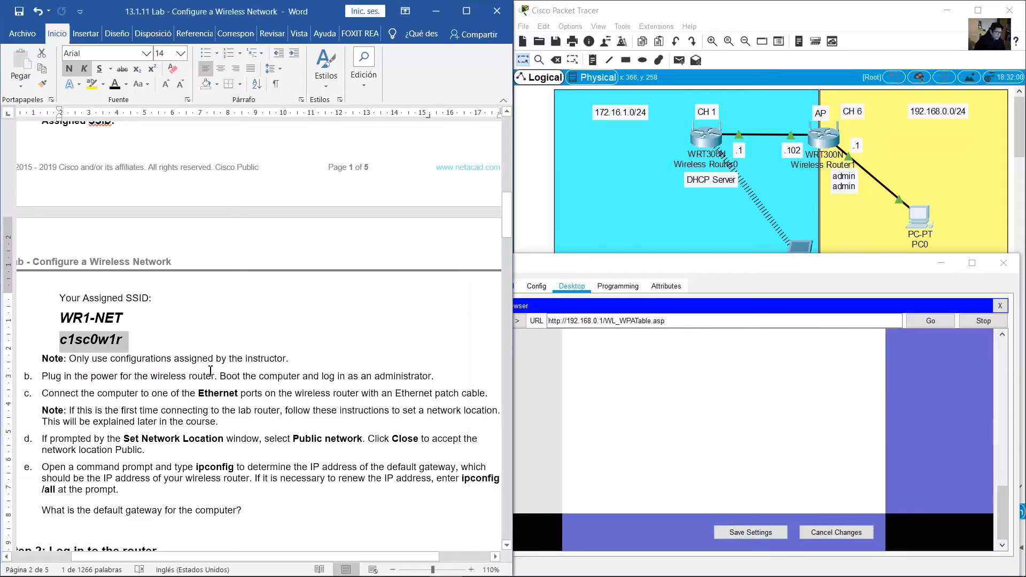
scroll(210, 370, "down", 3)
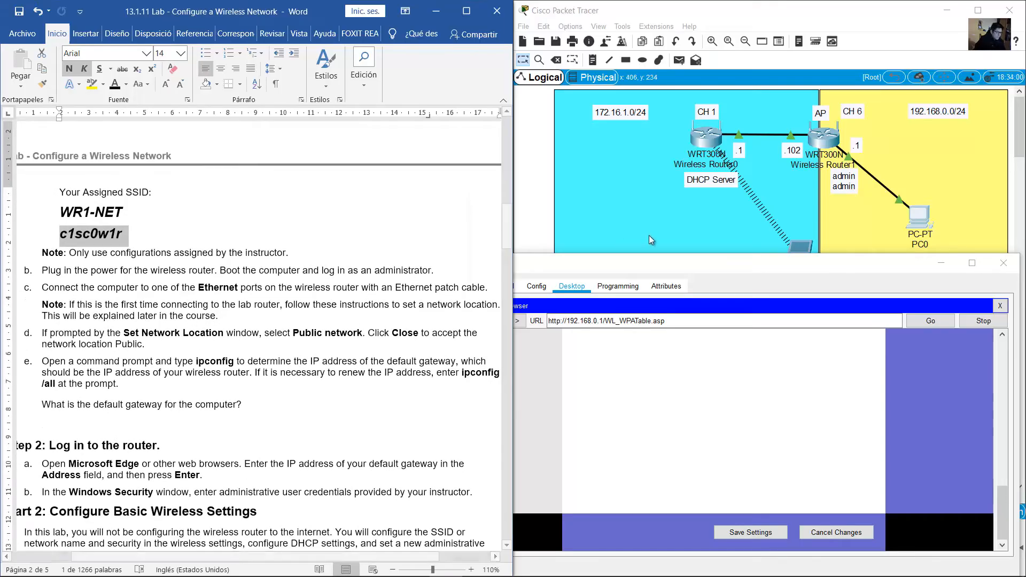
Close PC0's browser, highlight item d, and check the CH 1 and CH 6 channel notes
left_click(934, 261)
left_click_drag(509, 257, 518, 435)
left_click_drag(49, 324, 389, 322)
left_click(708, 116)
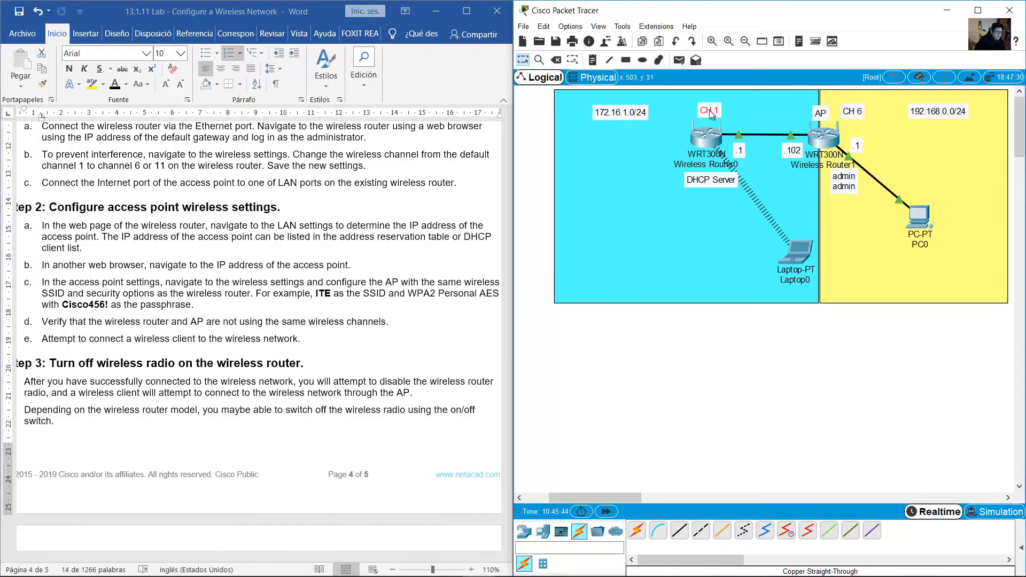
left_click(846, 112)
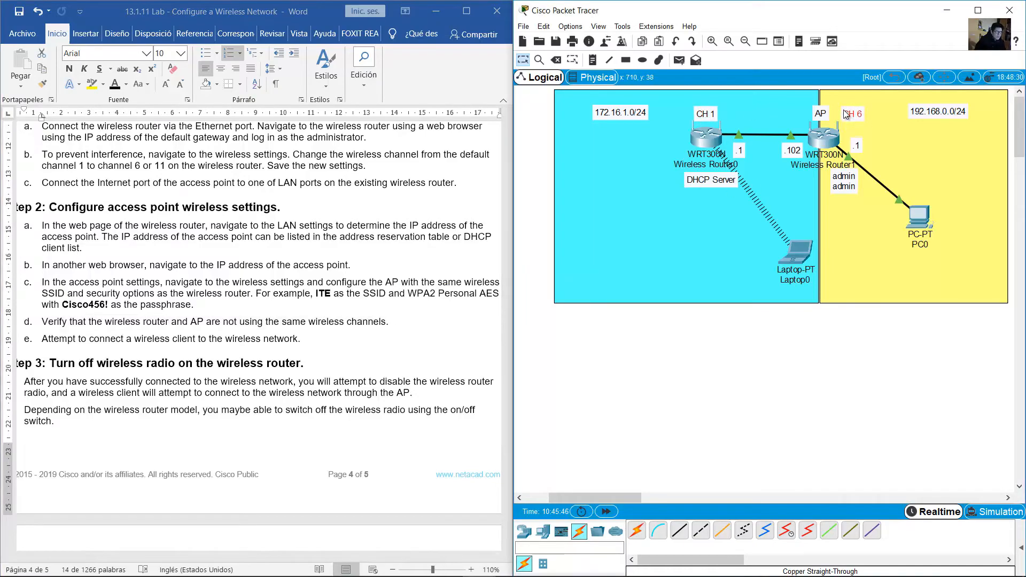
Highlight item e of the lab instructions
left_click(184, 344)
left_click_drag(42, 339, 289, 340)
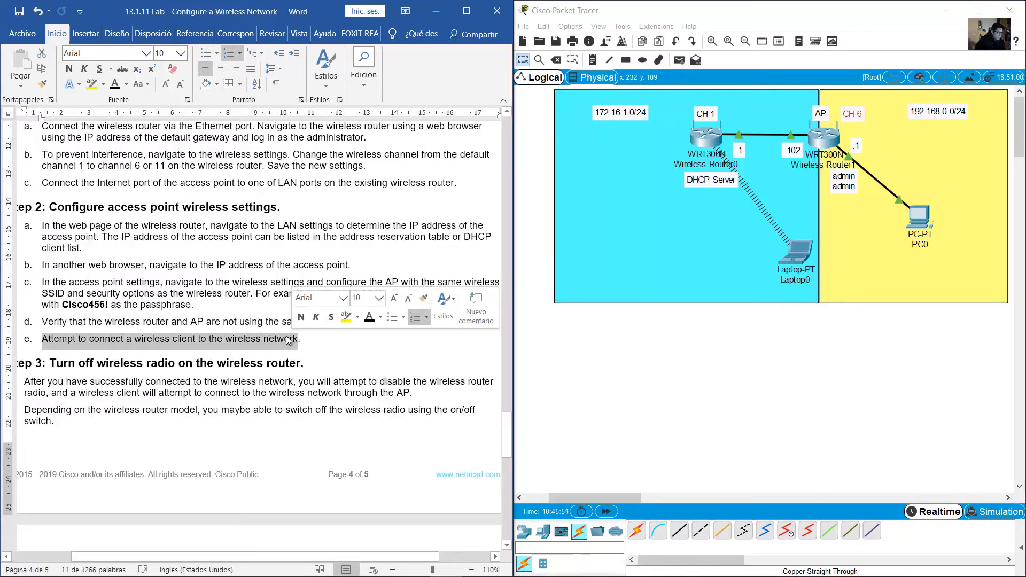
left_click(341, 406)
scroll(340, 405, "down", 5)
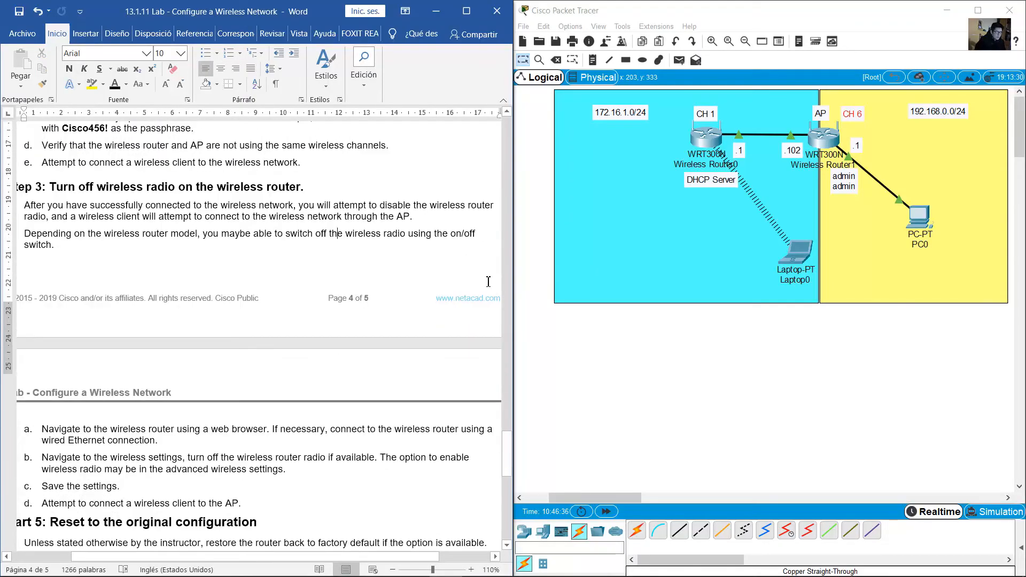
scroll(488, 282, "up", 2)
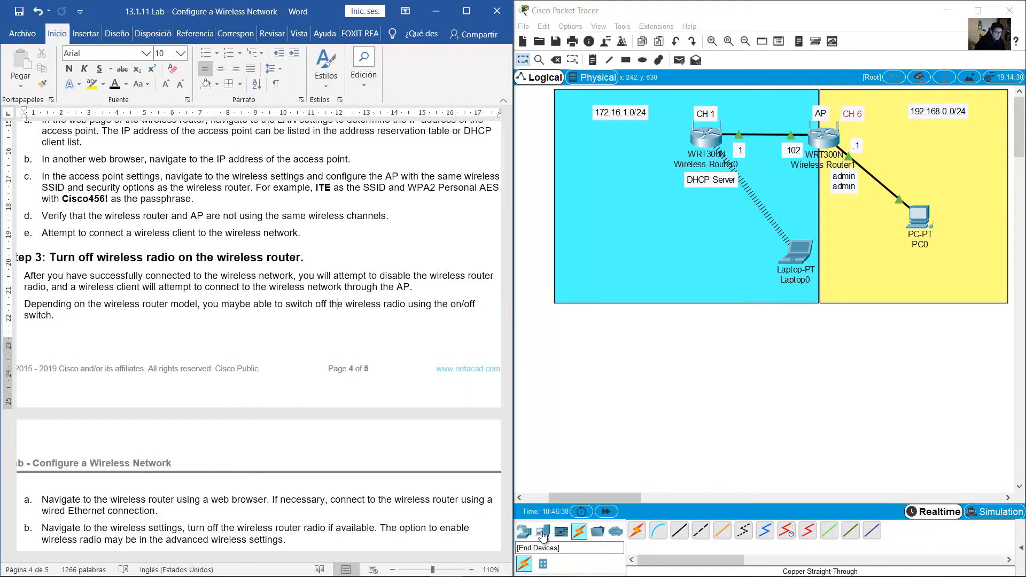
left_click(543, 533)
Drop a Laptop-PT into the yellow area as Laptop1, slot in the WPC300N module, and power on
left_click(658, 531)
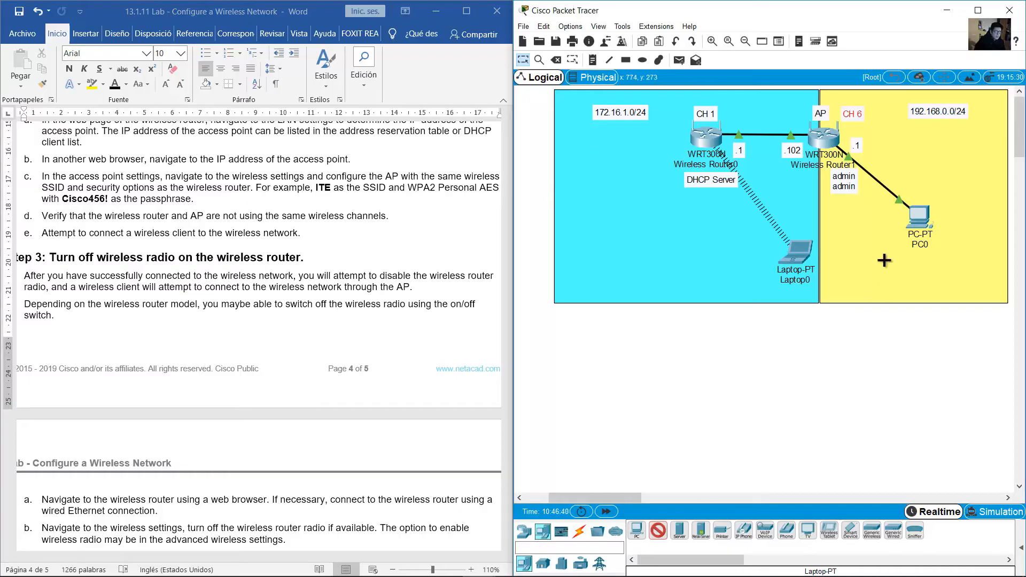
left_click(968, 245)
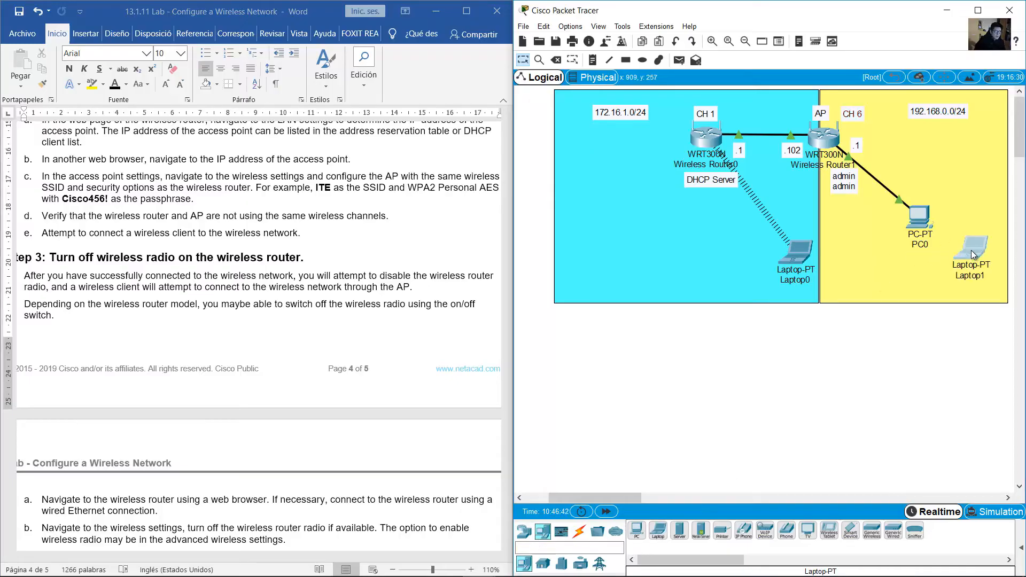
left_click(970, 251)
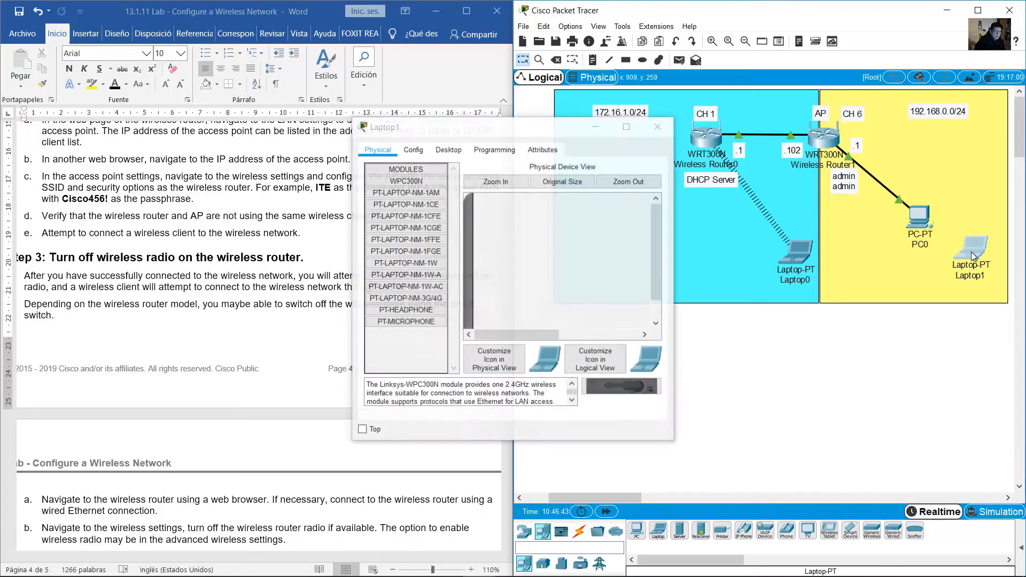
left_click(520, 183)
left_click_drag(657, 235, 659, 360)
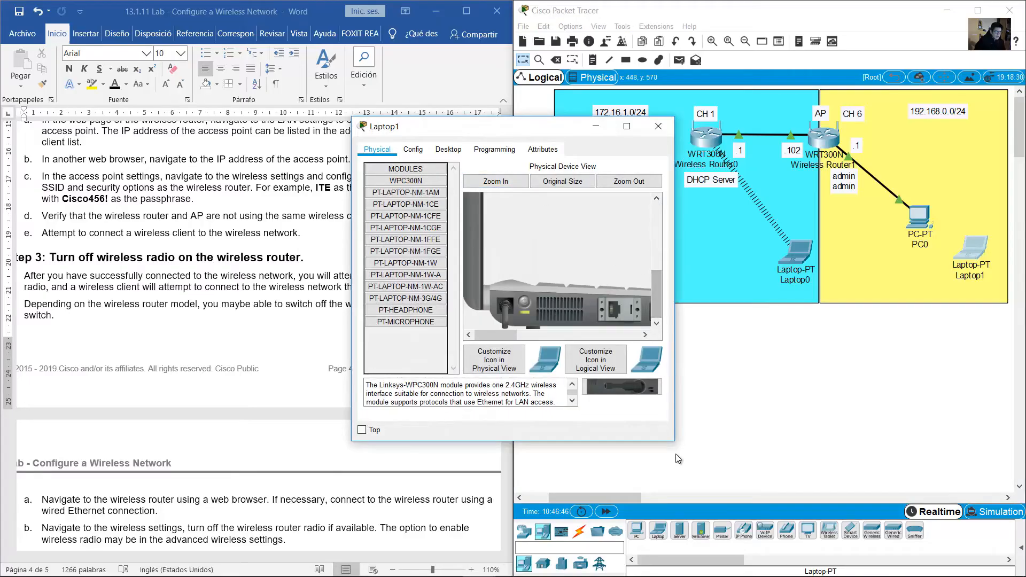
left_click_drag(675, 441, 979, 469)
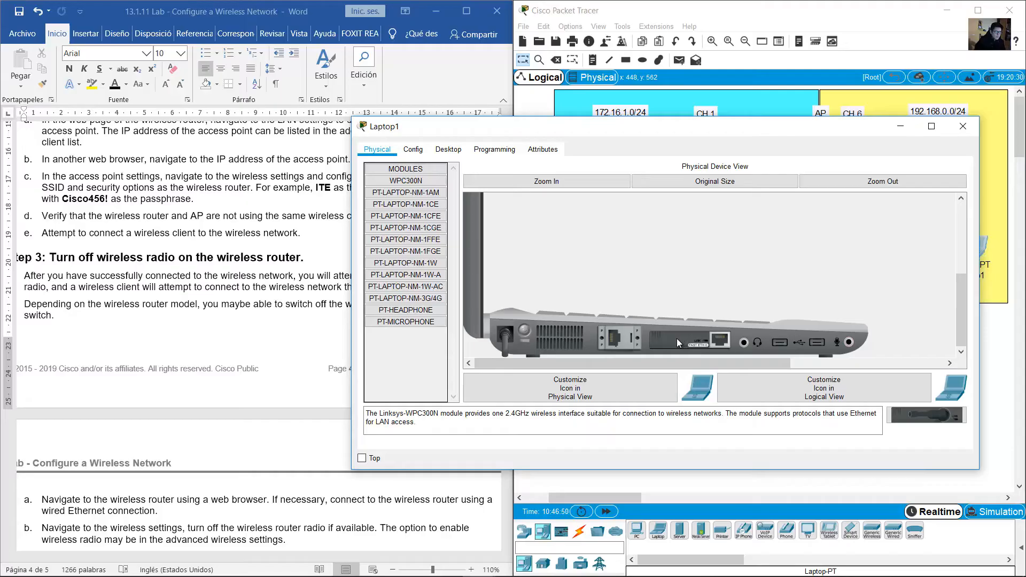
mouse_move(677, 339)
left_mouse_down()
mouse_move(762, 354)
mouse_move(810, 401)
mouse_move(496, 378)
mouse_move(909, 417)
mouse_move(683, 344)
left_mouse_up()
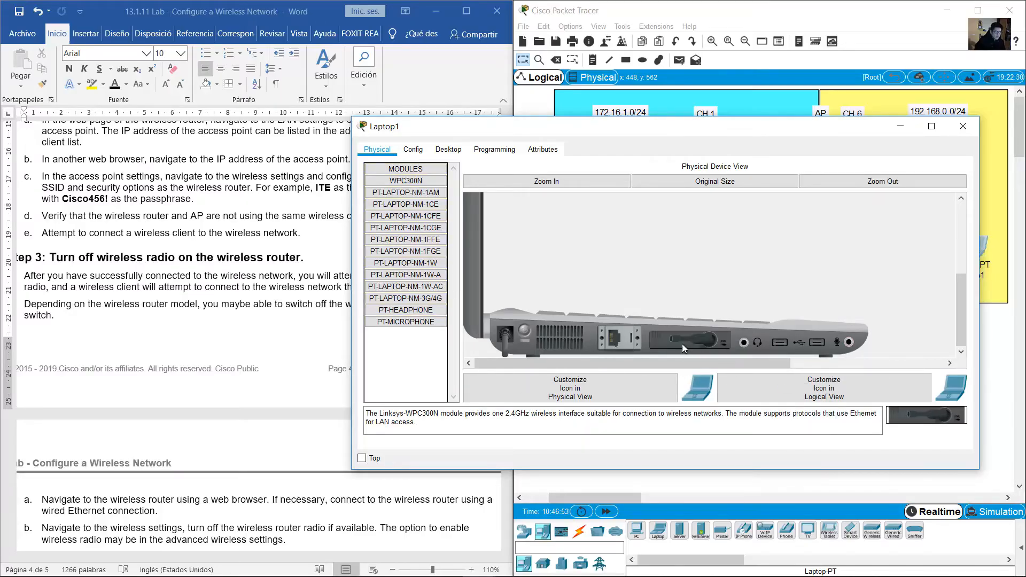
left_click(521, 332)
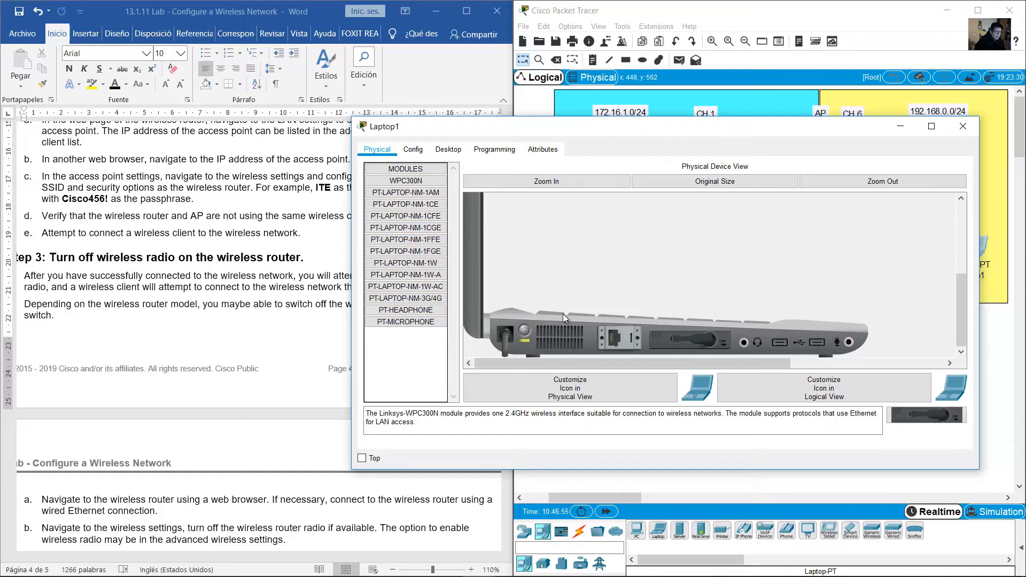
In Laptop1's PC Wireless utility, refresh the network scan and select WR1-NET on channel 6
left_click(451, 151)
left_click(426, 293)
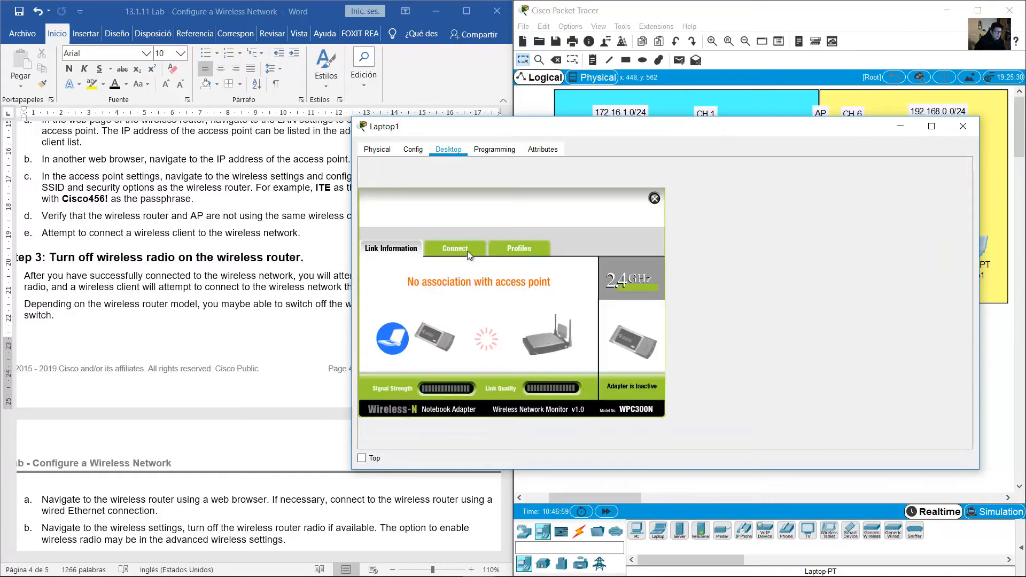
left_click(468, 253)
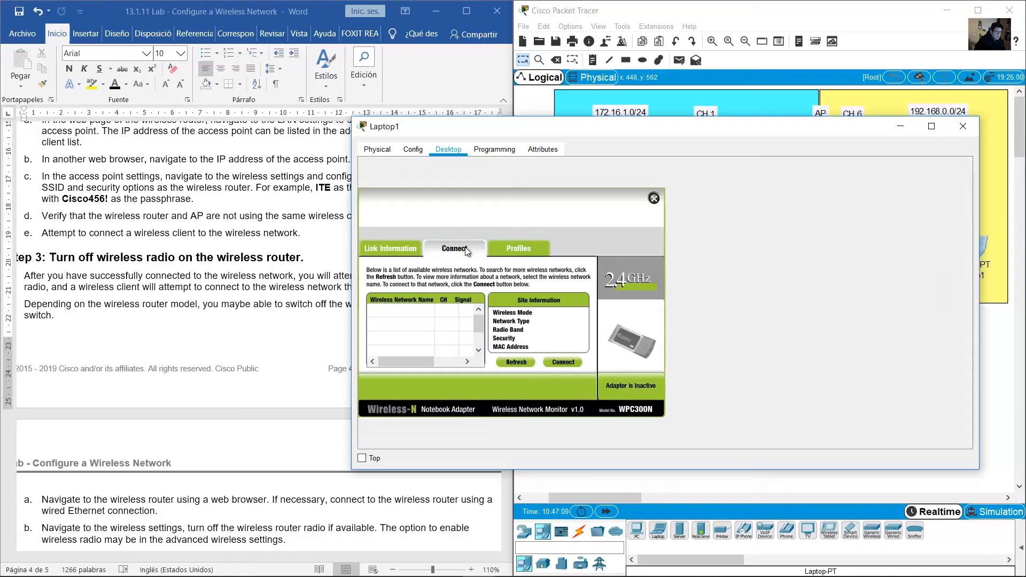
left_click(513, 363)
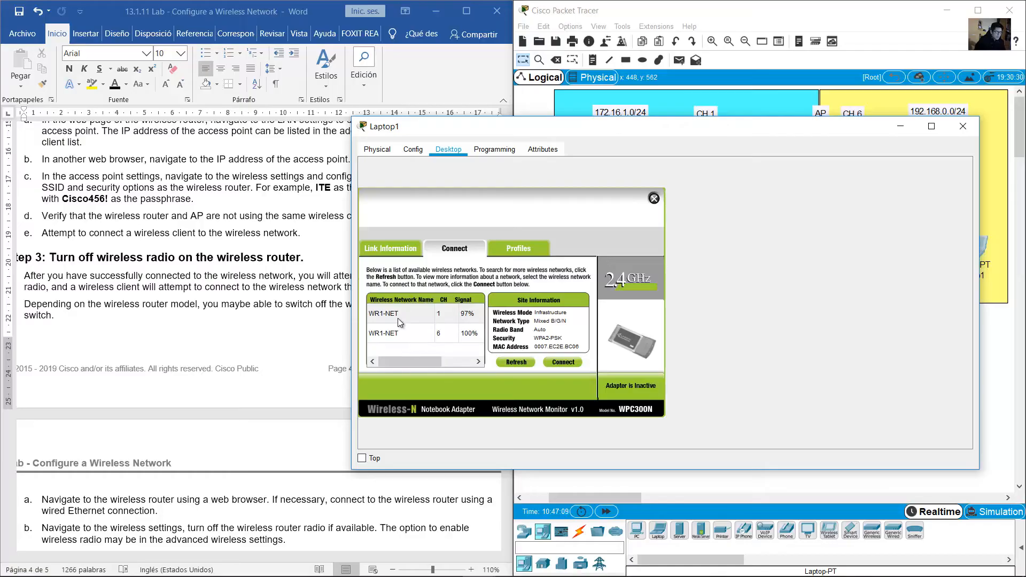
left_click(440, 318)
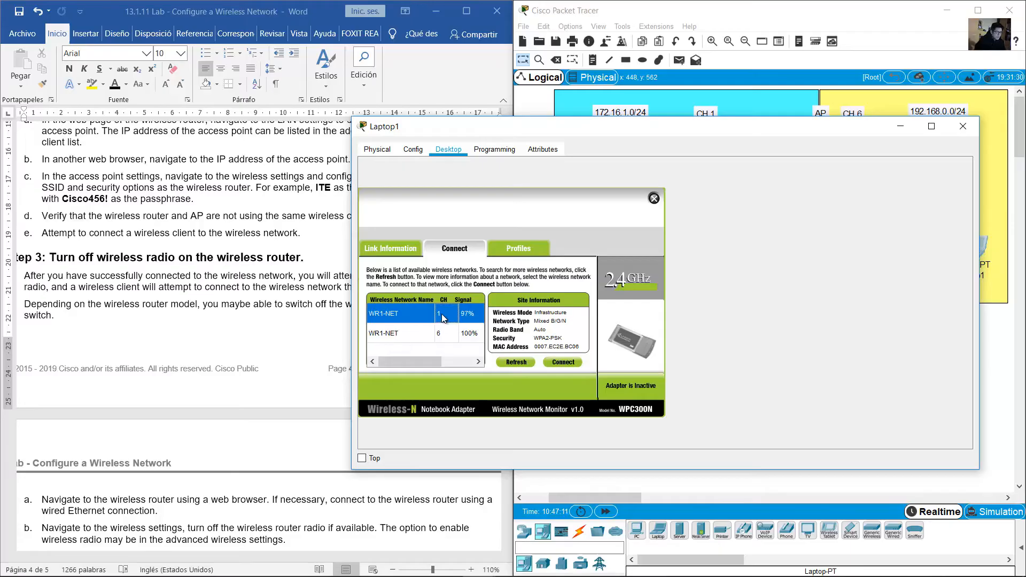
left_click(445, 334)
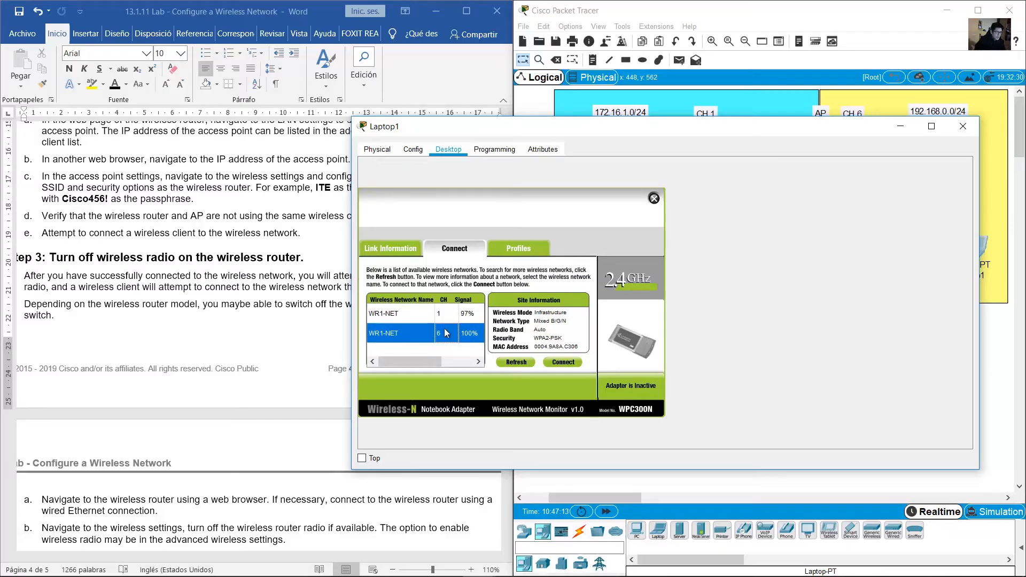
left_click(421, 316)
left_click(420, 330)
left_click(420, 321)
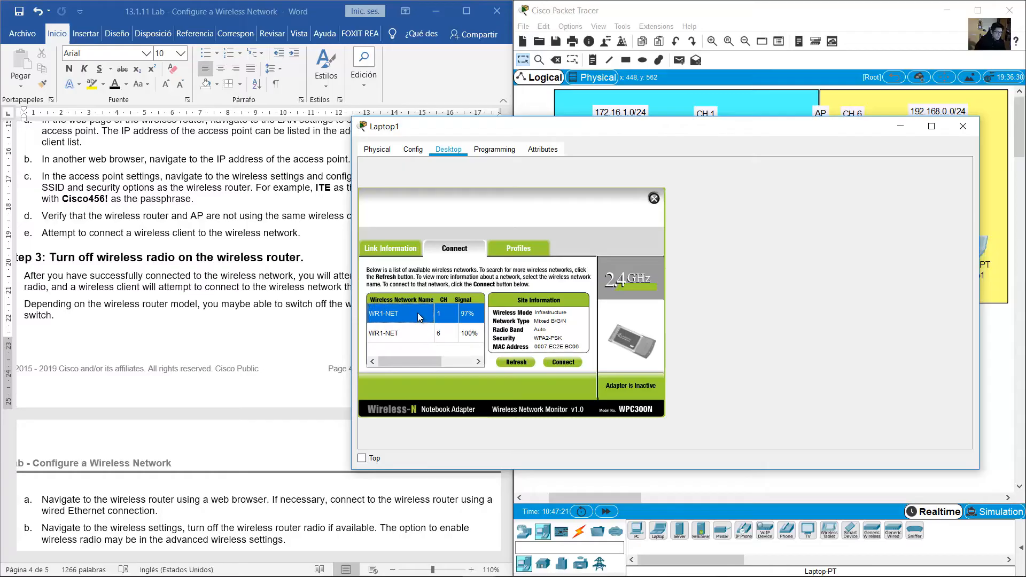
left_click(420, 331)
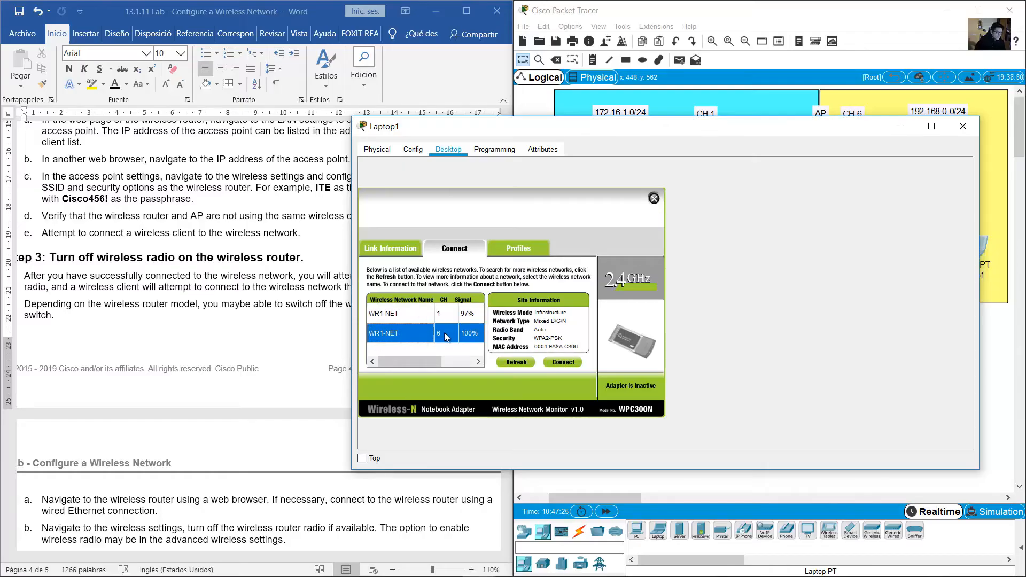
left_click(564, 363)
Keep WPA2-Personal security, enter the pre-shared key, and connect to WR1-NET
left_click(444, 294)
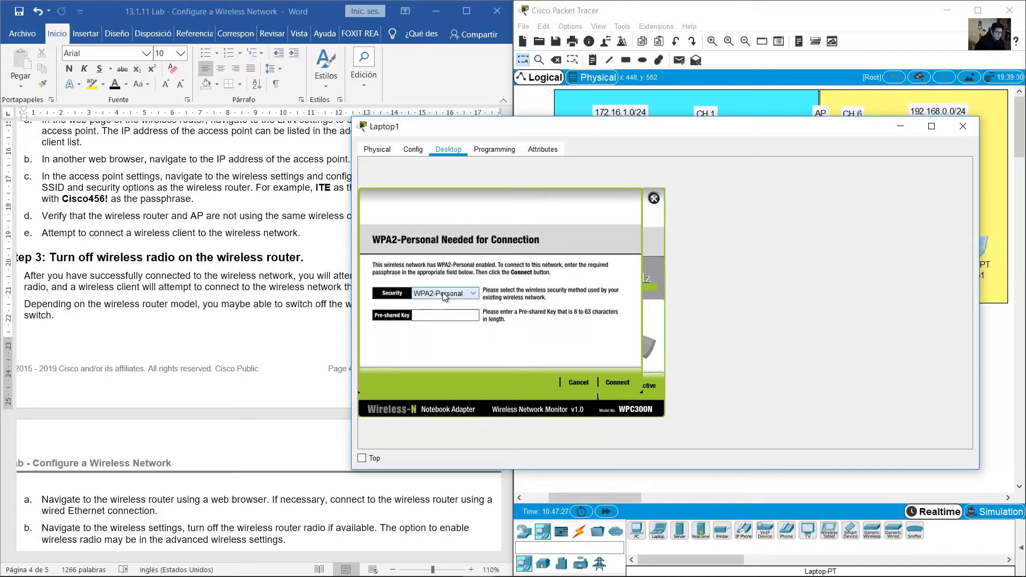
left_click(439, 321)
type("c1sc0")
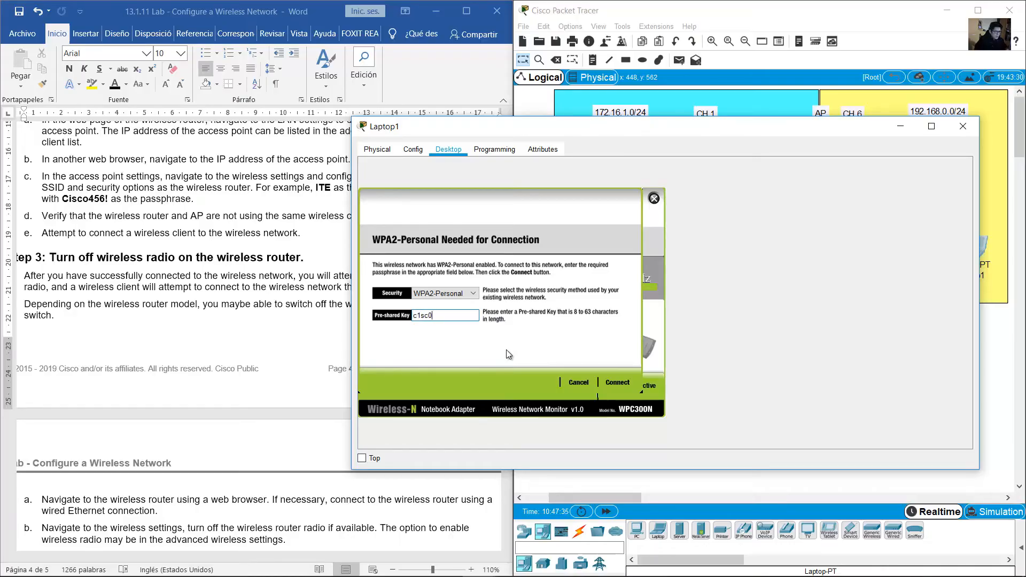
type("w1r")
left_click(613, 381)
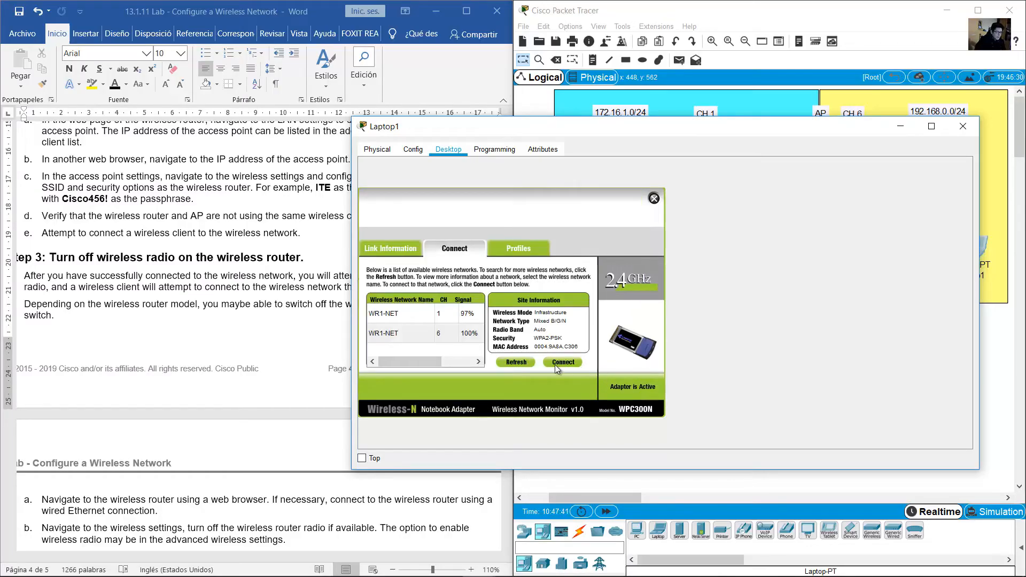
Move Laptop1 up beside PC0 in the topology and close its window
left_click_drag(833, 126, 504, 156)
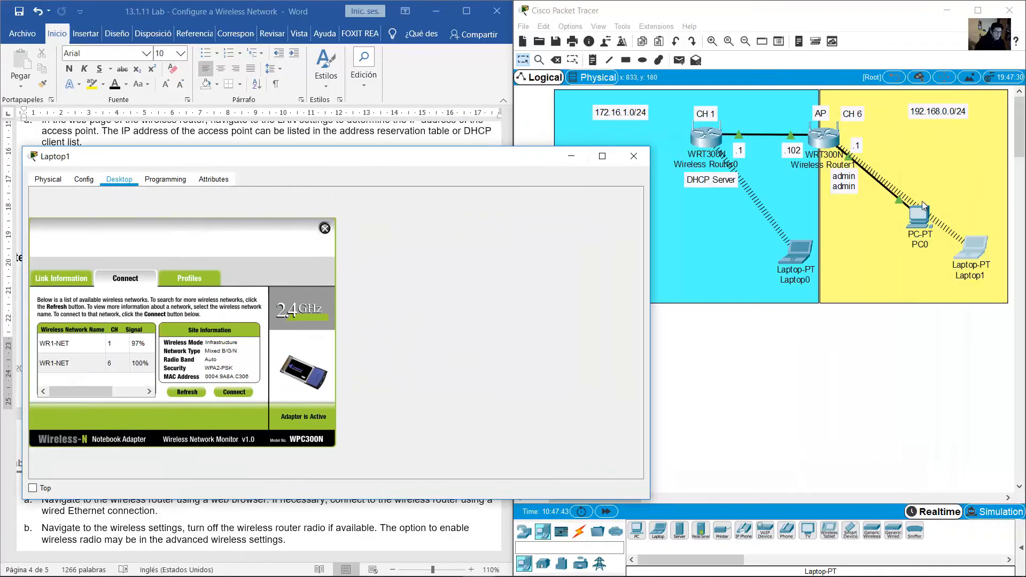
left_click_drag(973, 236, 978, 222)
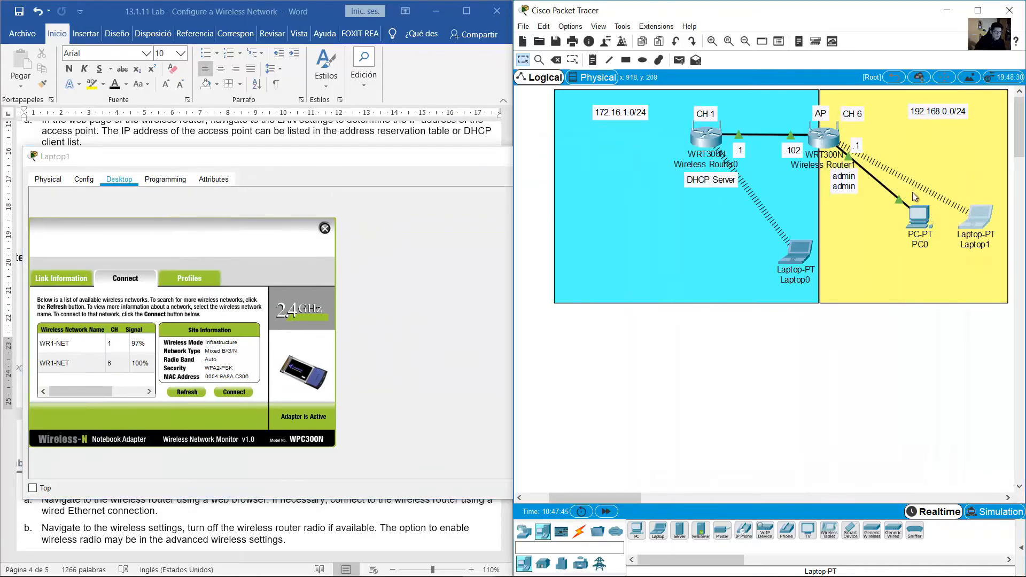
left_click(491, 162)
left_click(634, 156)
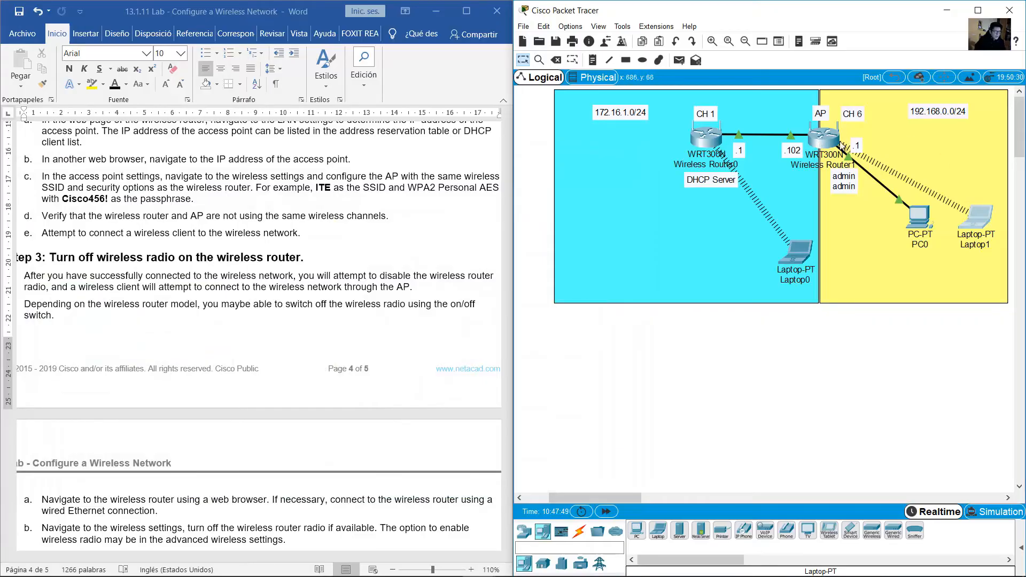
Highlight the Step 3 heading and its introductory sentence in the lab document
left_click(230, 324)
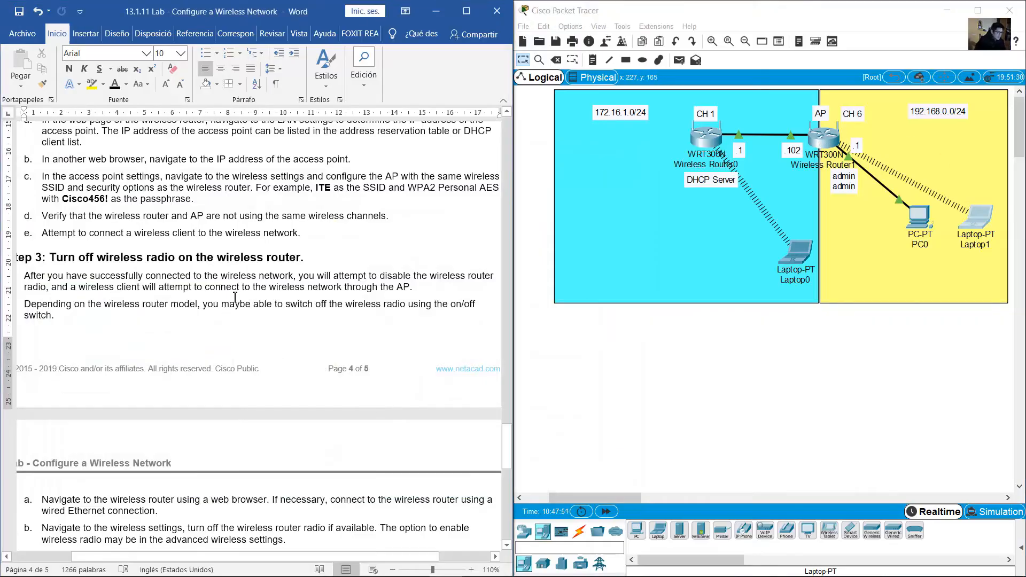
scroll(231, 316, "down", 3)
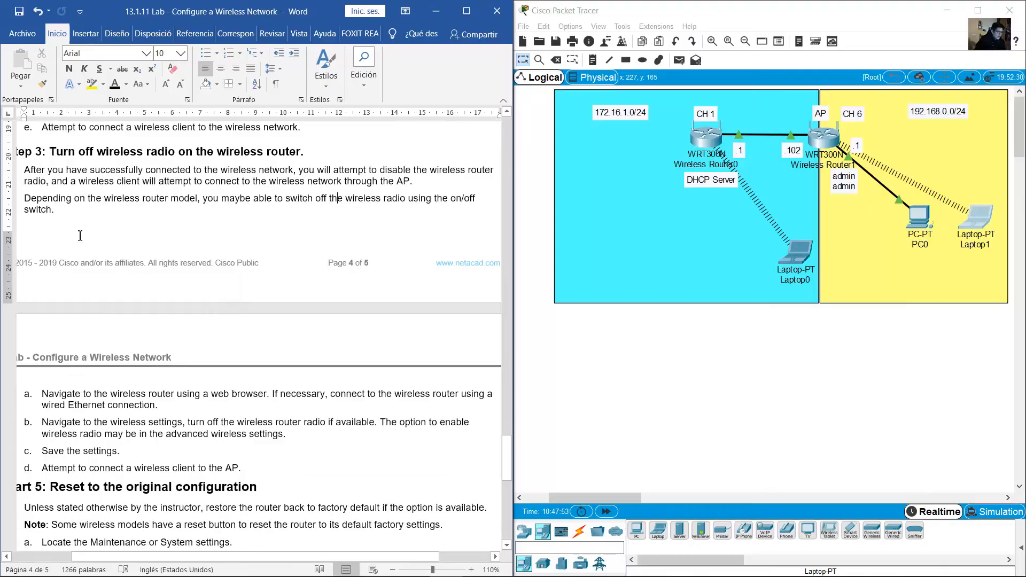
scroll(72, 199, "up", 1)
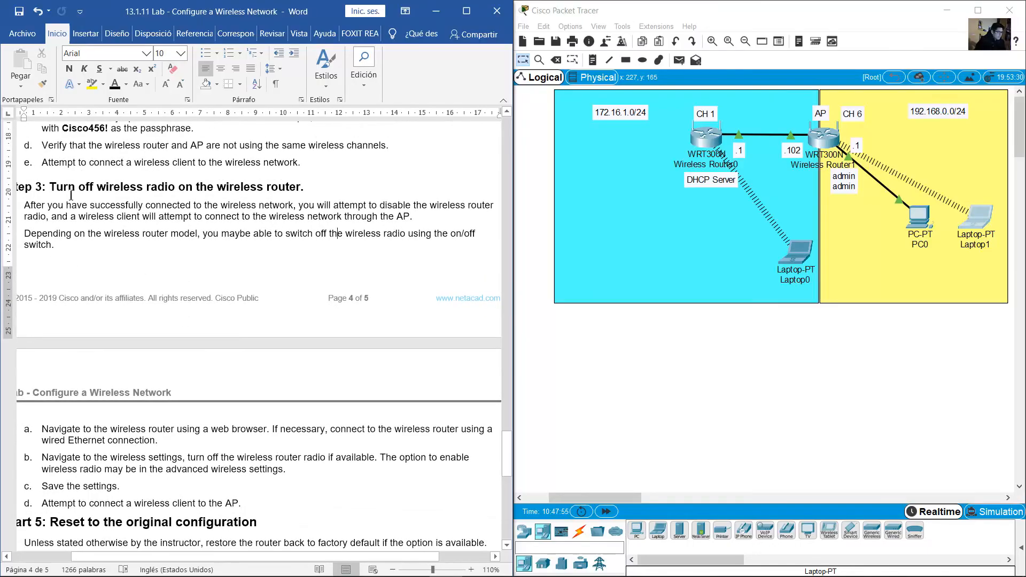
left_click_drag(65, 188, 296, 192)
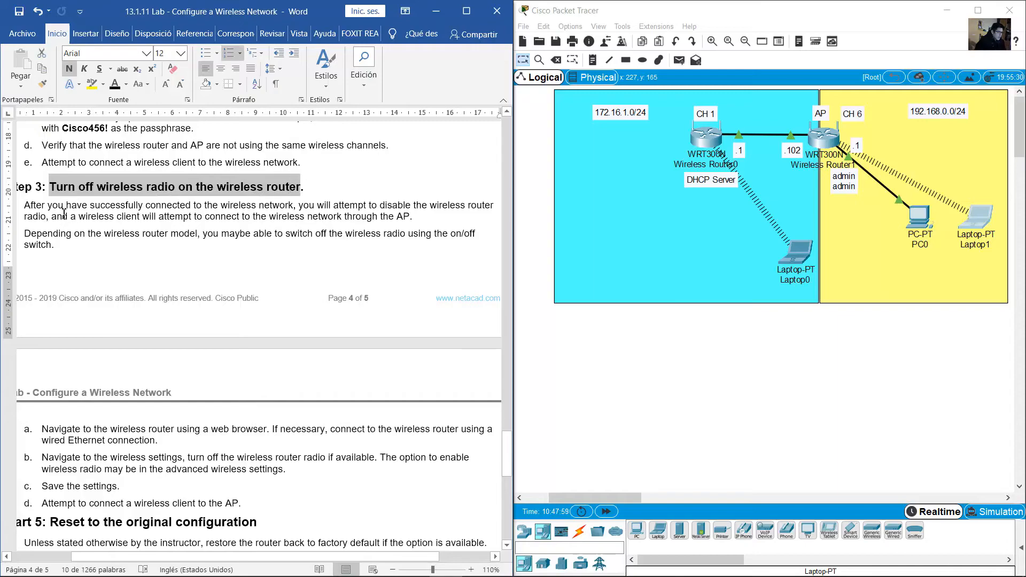
left_click_drag(25, 208, 409, 219)
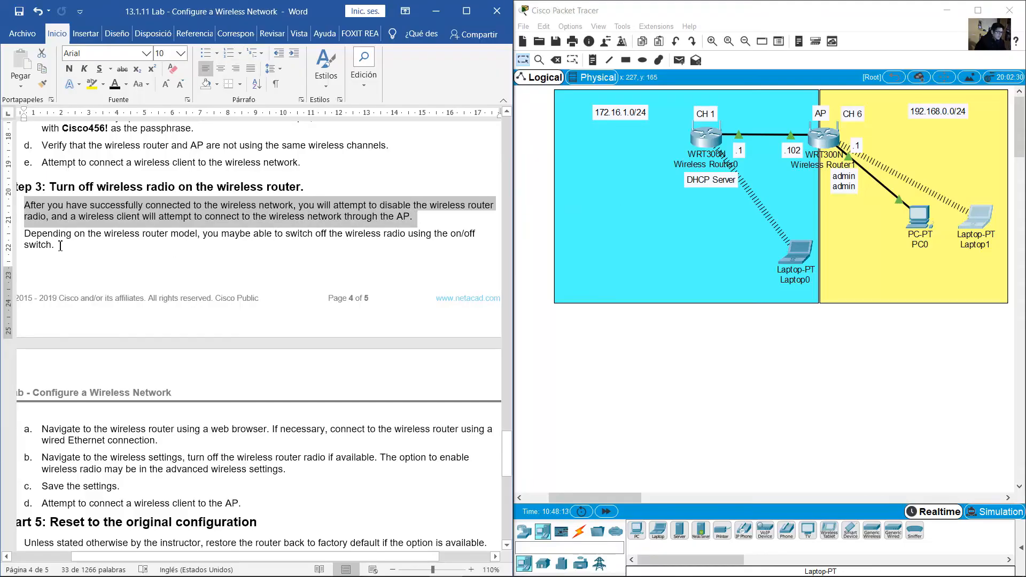
Mark 'Navigate to the wireless router using a web browser' and review the cyan network area
scroll(60, 246, "down", 5)
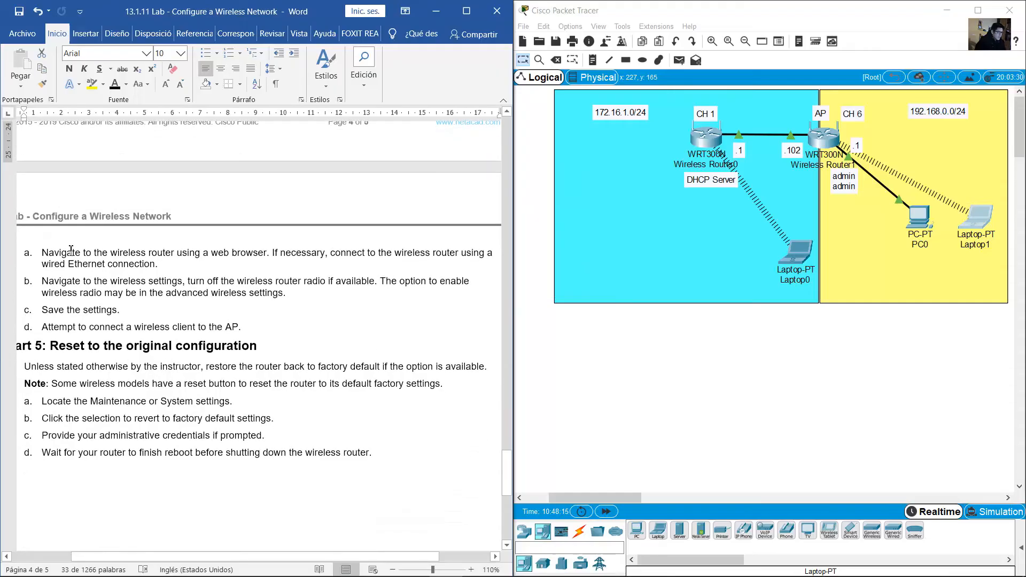
left_click_drag(71, 249, 267, 254)
left_click(690, 150)
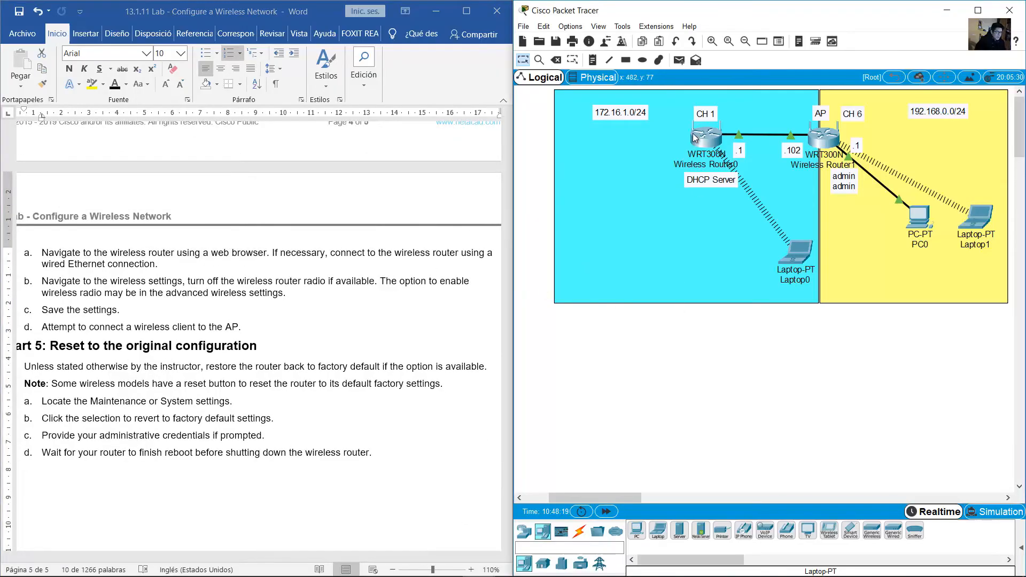
left_click_drag(715, 363, 676, 120)
left_click(753, 354)
left_click(307, 262)
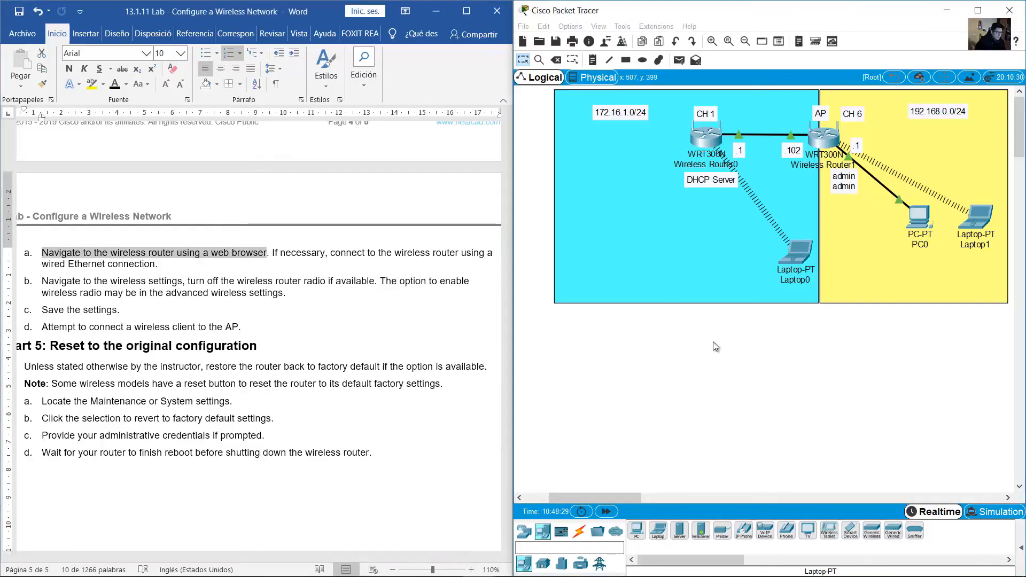
Open Laptop0's web browser in an enlarged window beside the topology
left_click(798, 253)
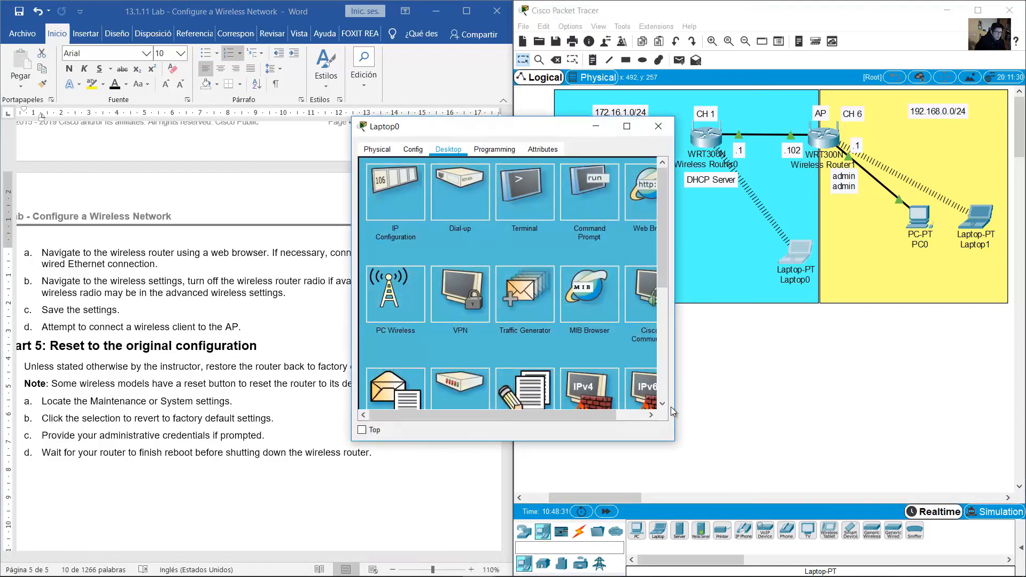
left_click_drag(674, 441, 907, 497)
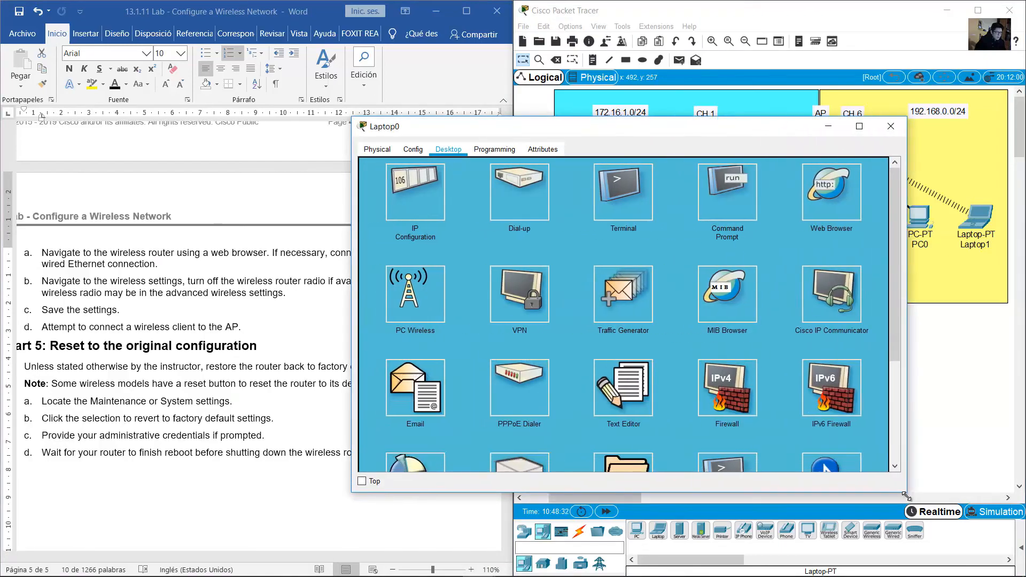
left_click(832, 199)
left_click_drag(685, 134, 744, 199)
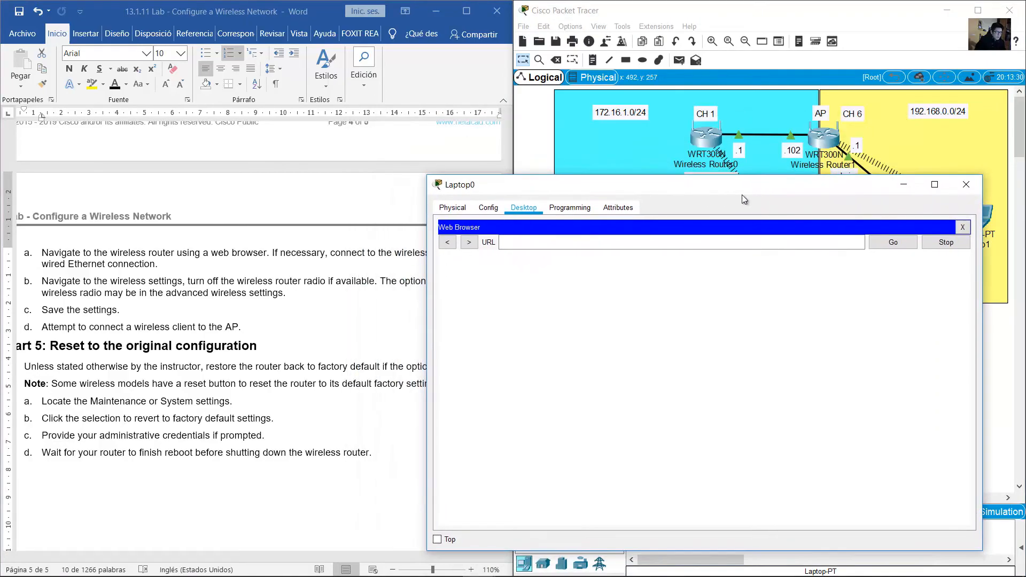
left_click(711, 146)
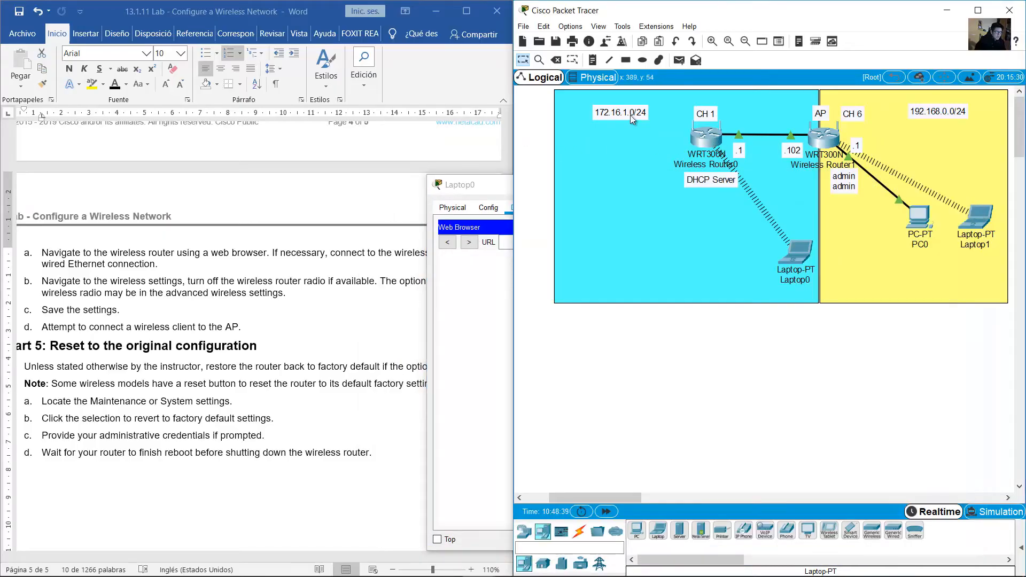
double_click(604, 111)
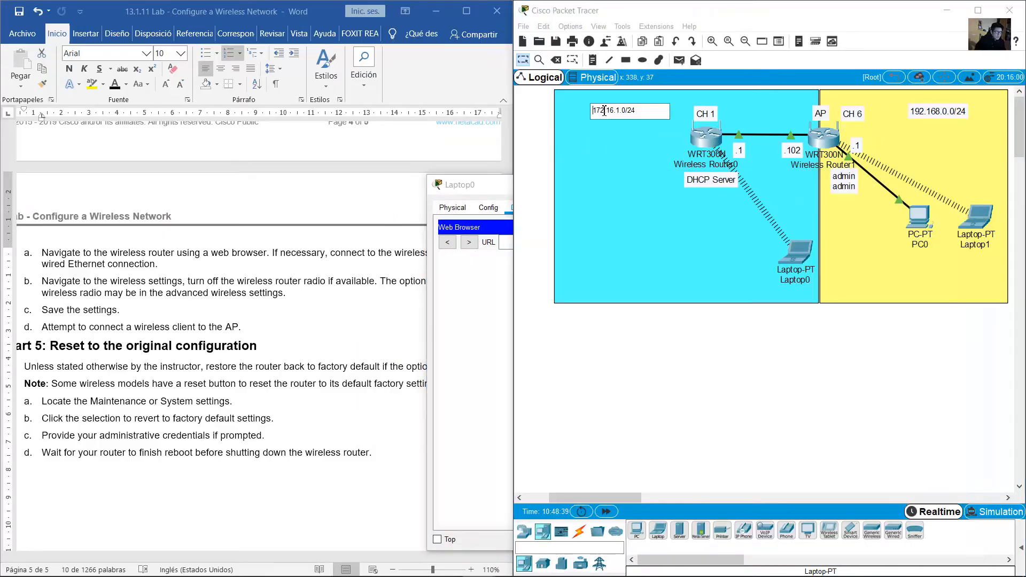
double_click(739, 150)
left_click(516, 298)
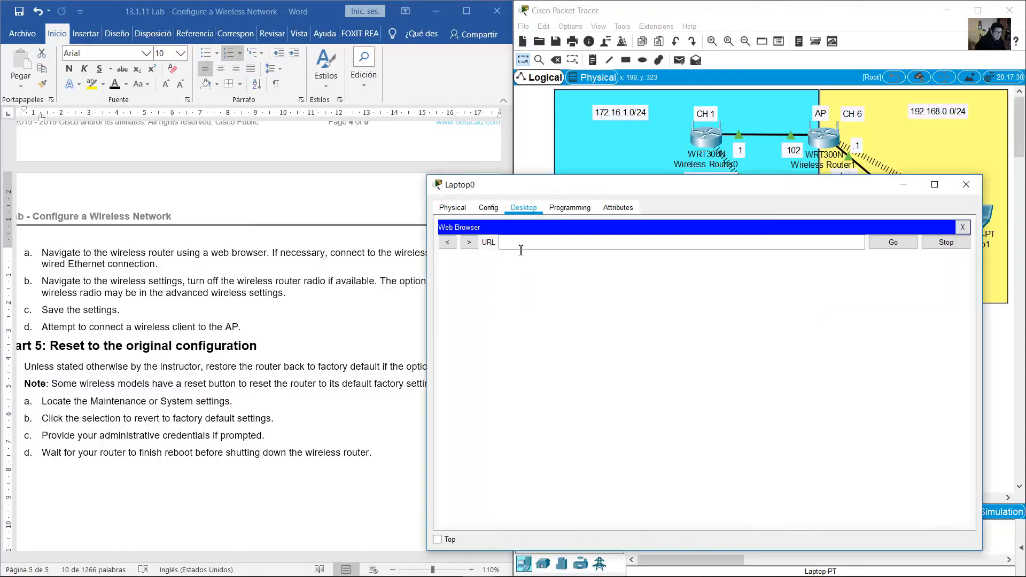
left_click(522, 245)
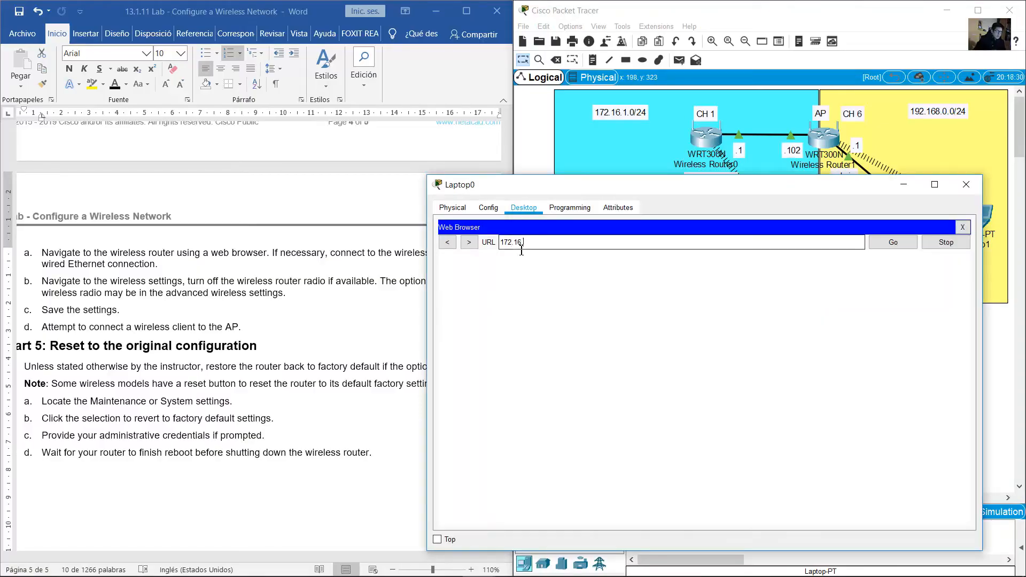
left_click(894, 239)
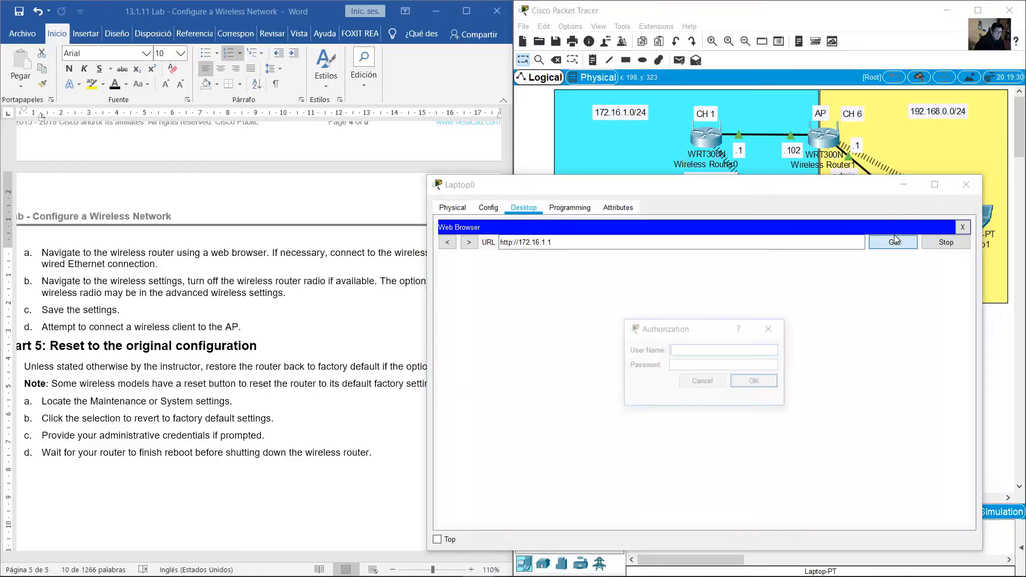
Find and highlight the router's default login credentials in the lab document
left_click(245, 311)
scroll(246, 309, "up", 20)
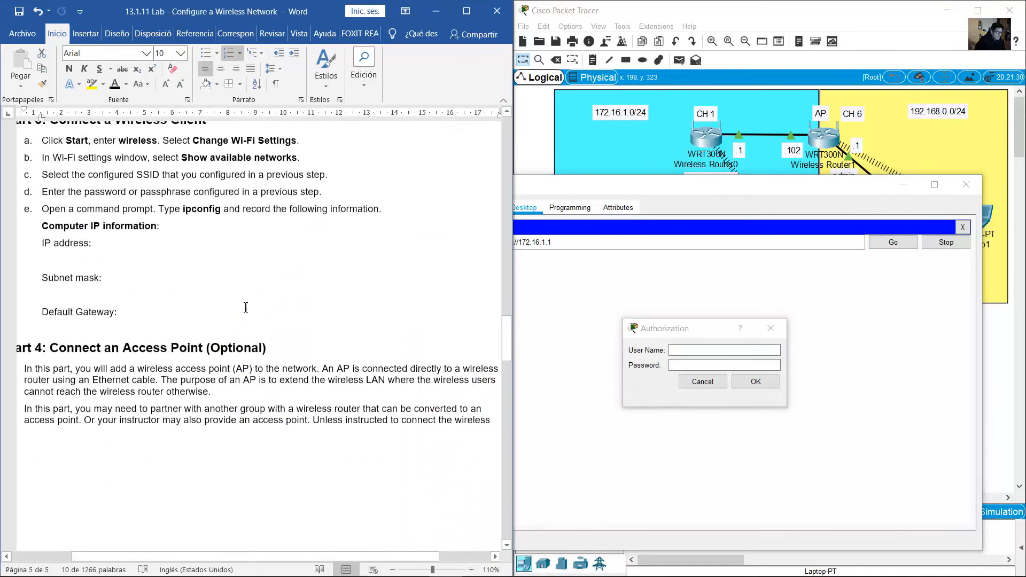
scroll(246, 308, "up", 20)
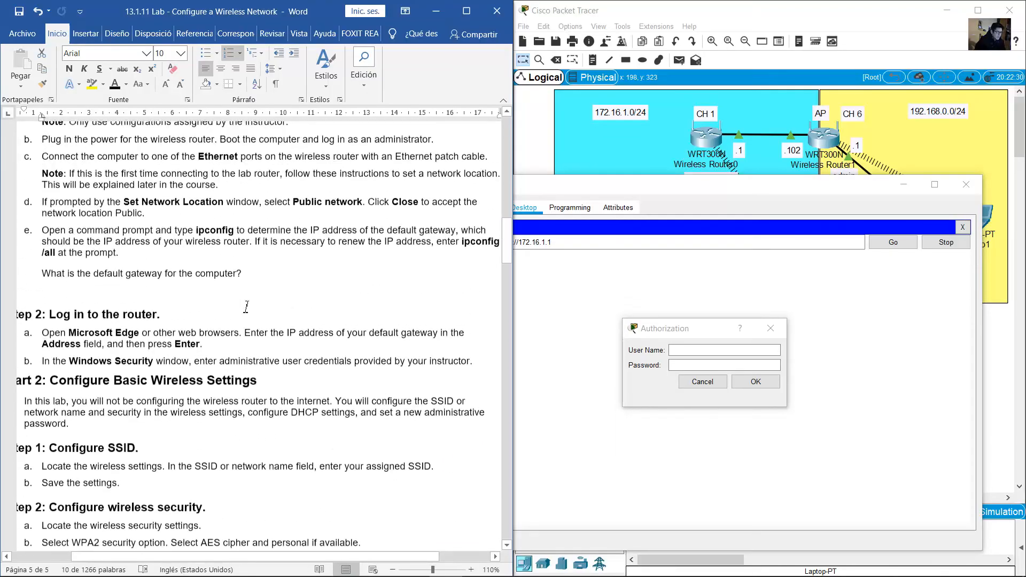
scroll(245, 307, "up", 12)
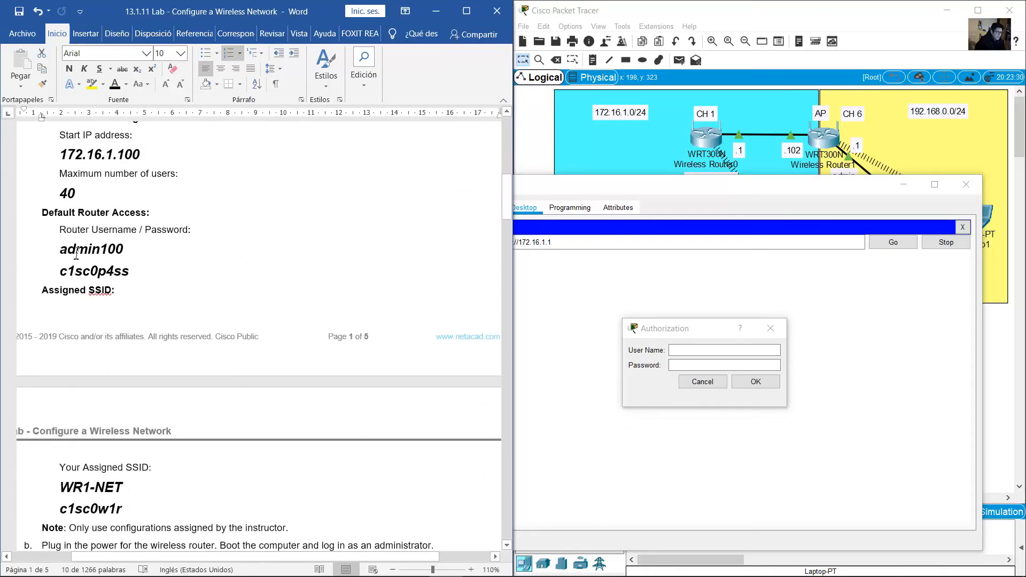
left_click_drag(77, 254, 131, 274)
Enter the router's user name and password in the Authorization prompt
left_click(858, 380)
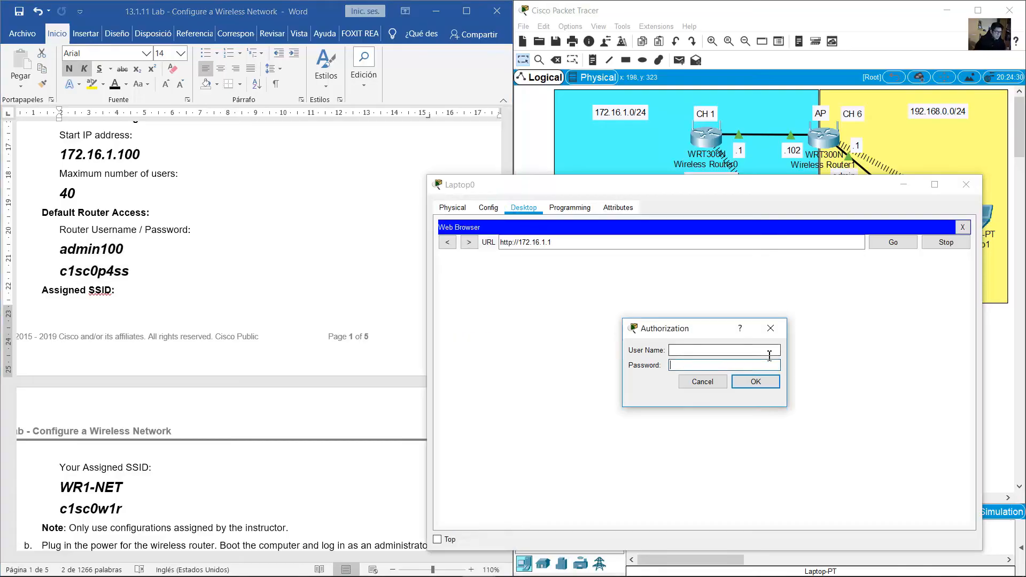
left_click(769, 353)
type("admin")
key("Tab")
type("c1sc0p4")
Check the password against the document and submit the login
left_click(79, 275)
left_click(64, 273)
double_click(121, 272)
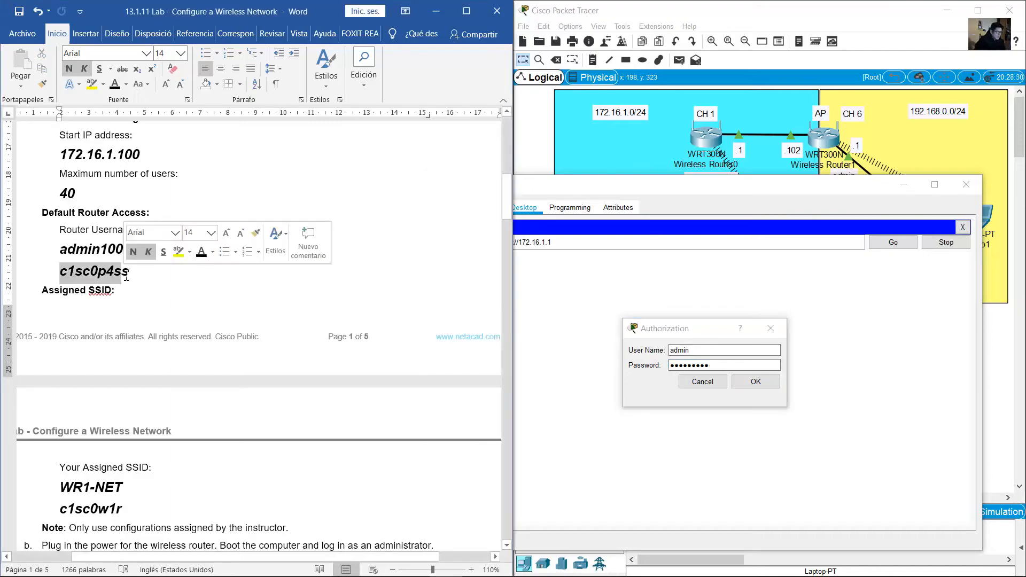
left_click(756, 382)
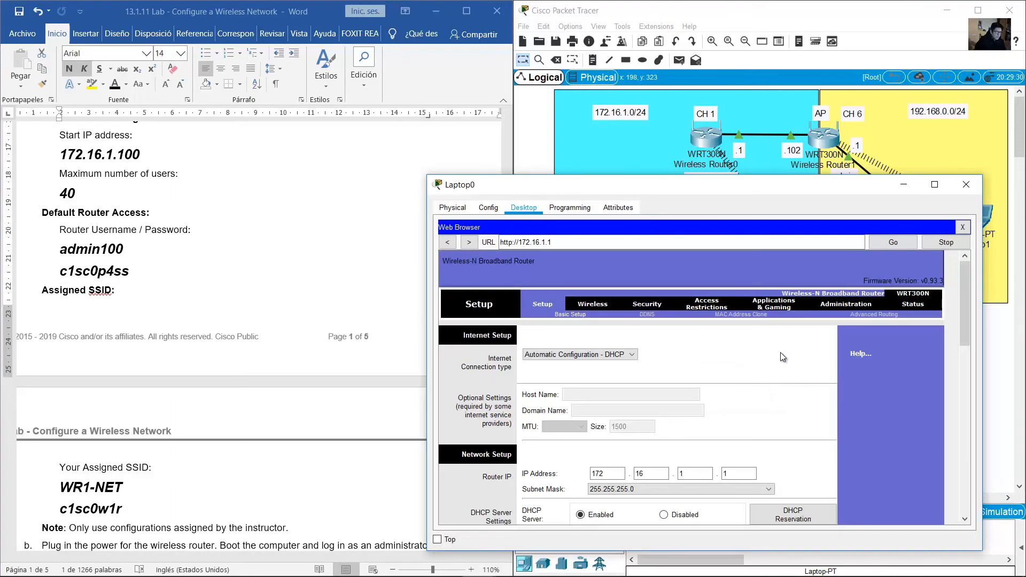
left_click(294, 295)
scroll(326, 333, "down", 14)
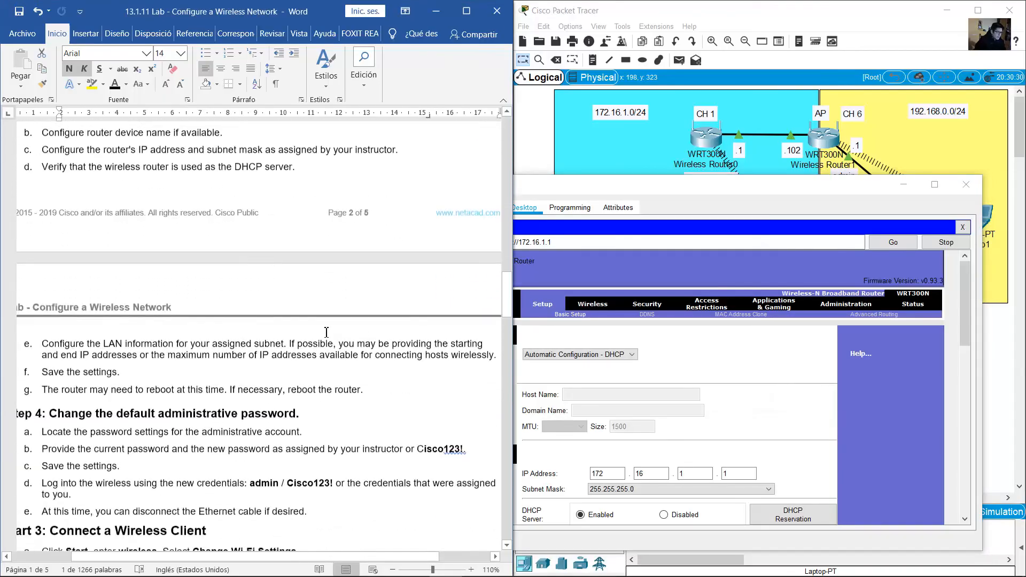
Find and mark the lab step about turning off the router's radio
scroll(326, 332, "down", 18)
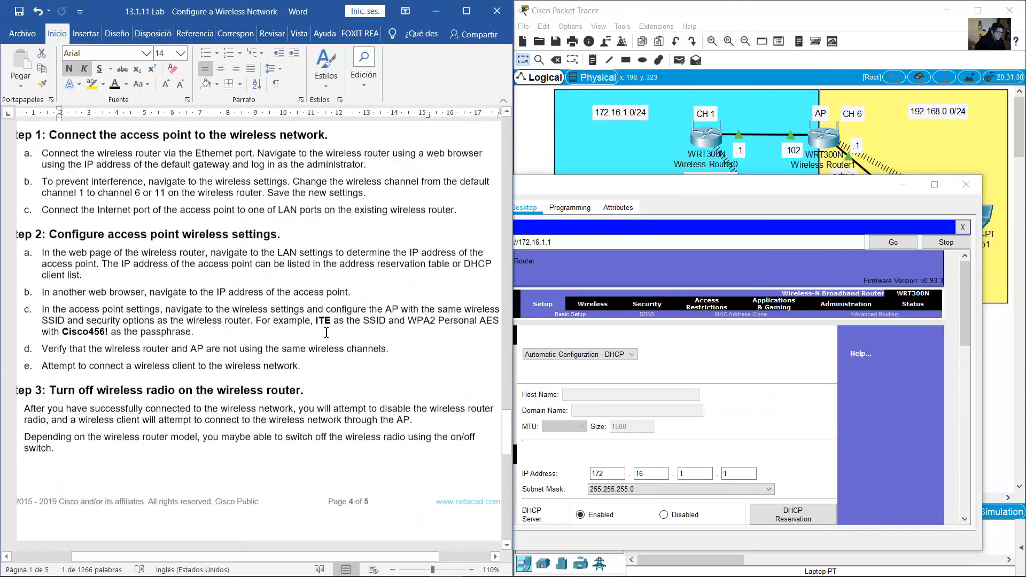
scroll(326, 333, "down", 12)
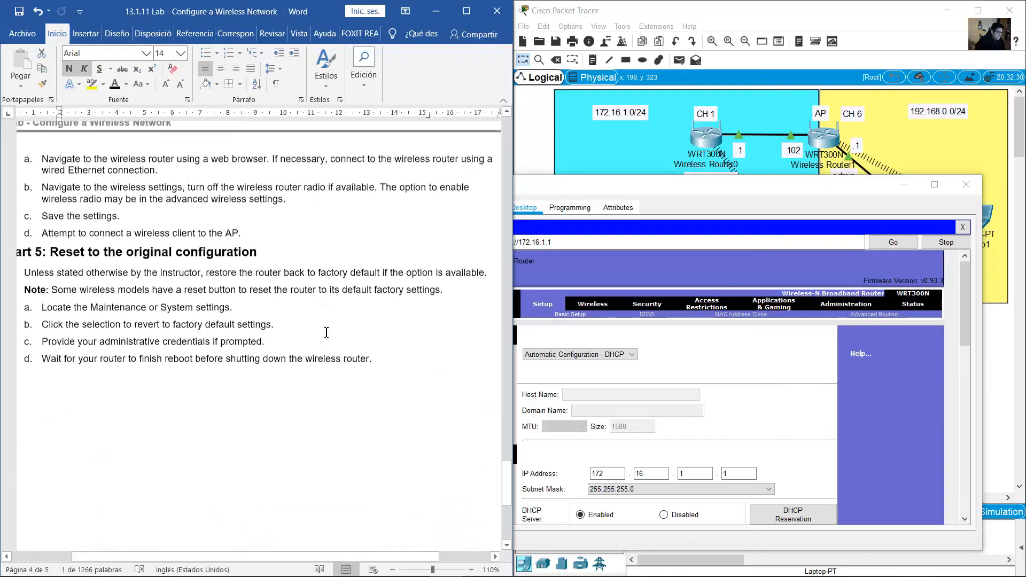
scroll(326, 332, "up", 1)
left_click(98, 229)
scroll(98, 228, "up", 3)
left_click_drag(49, 281, 347, 282)
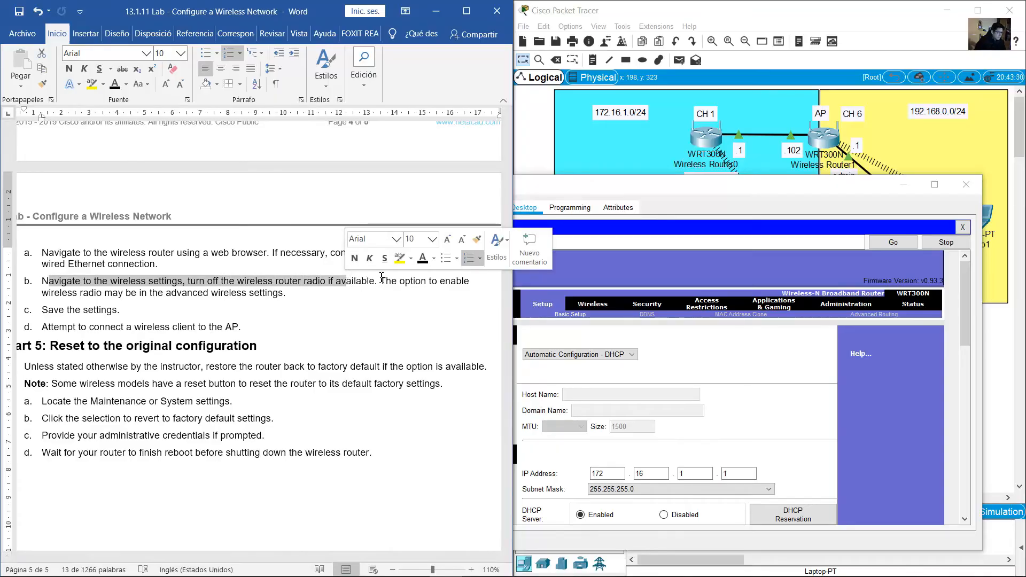
Set Wireless Router0's Network Mode to Disabled on the Basic Wireless Settings page
left_click(743, 344)
left_click(589, 306)
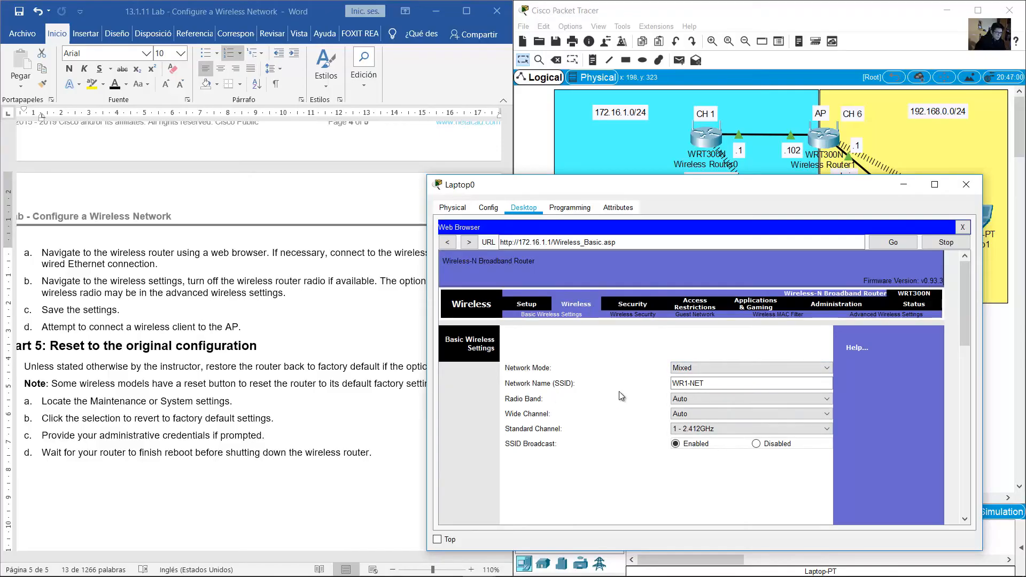
left_click(741, 367)
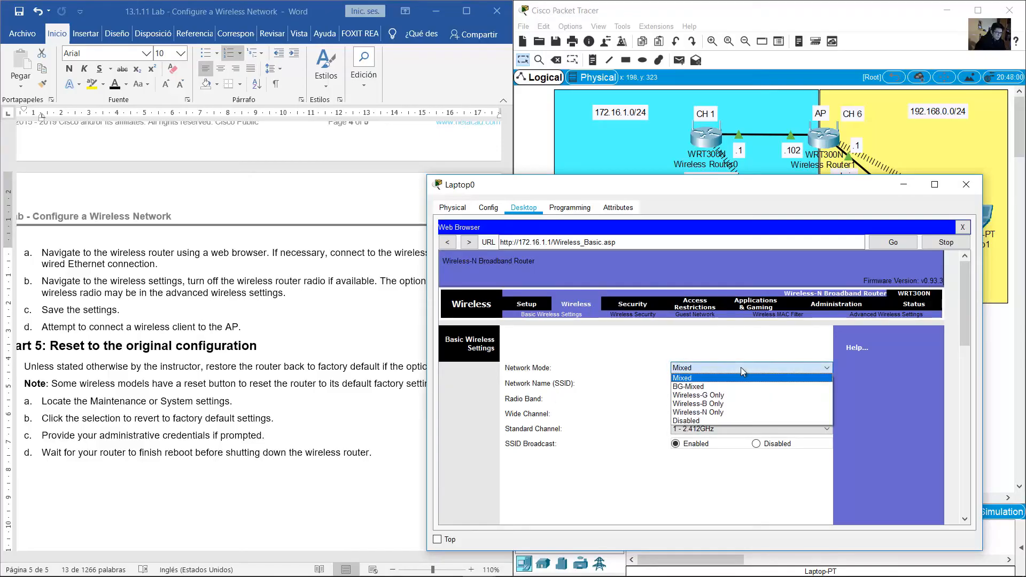
left_click(741, 363)
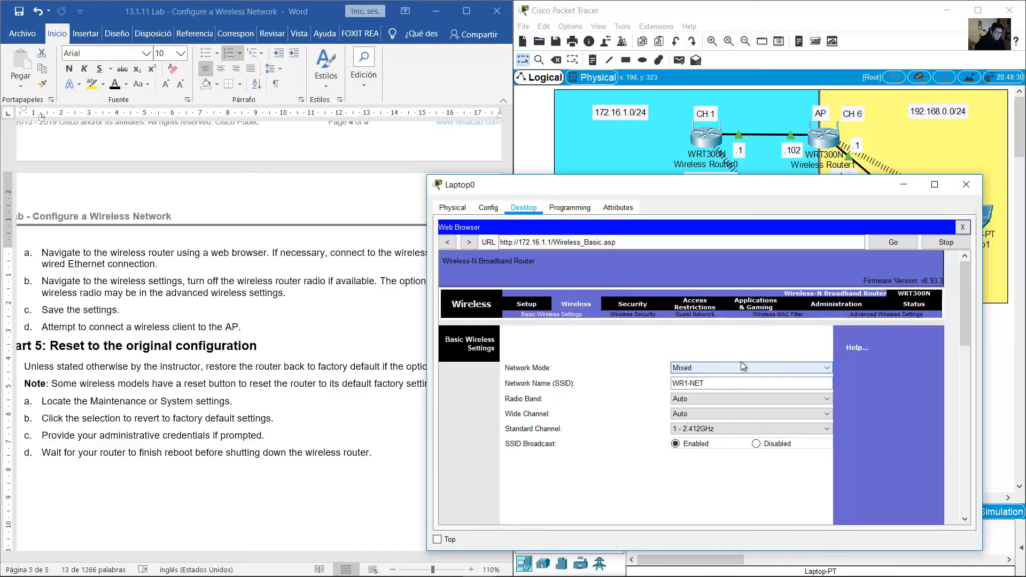
left_click(700, 369)
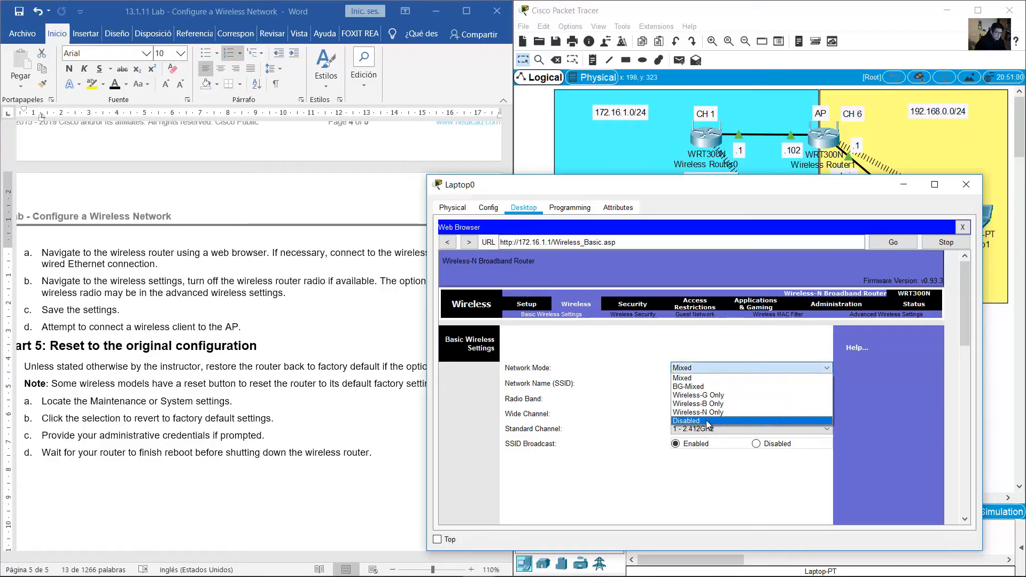
left_click(706, 422)
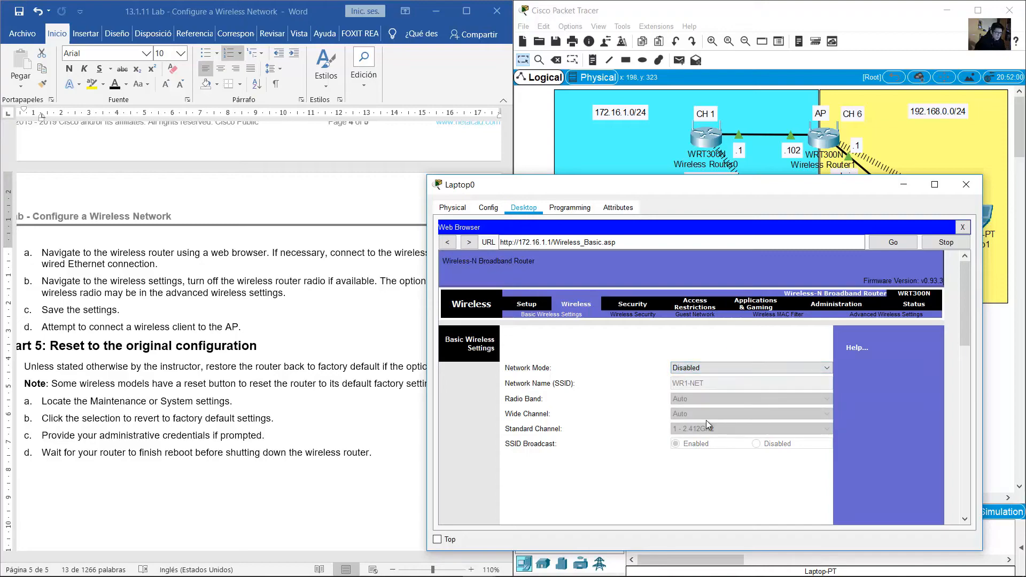
Save the Disabled wireless setting and return to the topology canvas
left_click_drag(963, 304, 969, 467)
left_click_drag(791, 182, 449, 74)
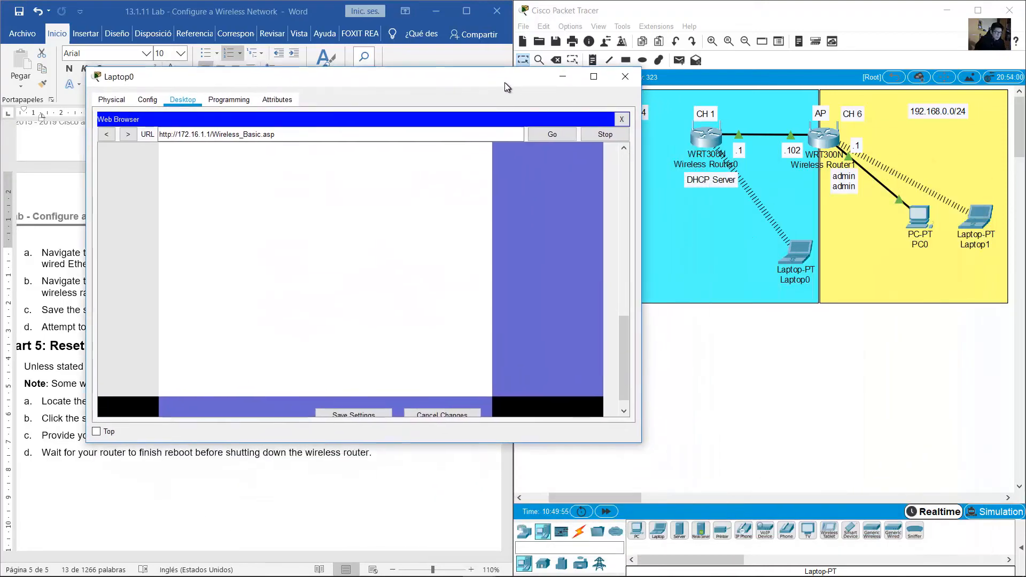
scroll(626, 340, "down", 1)
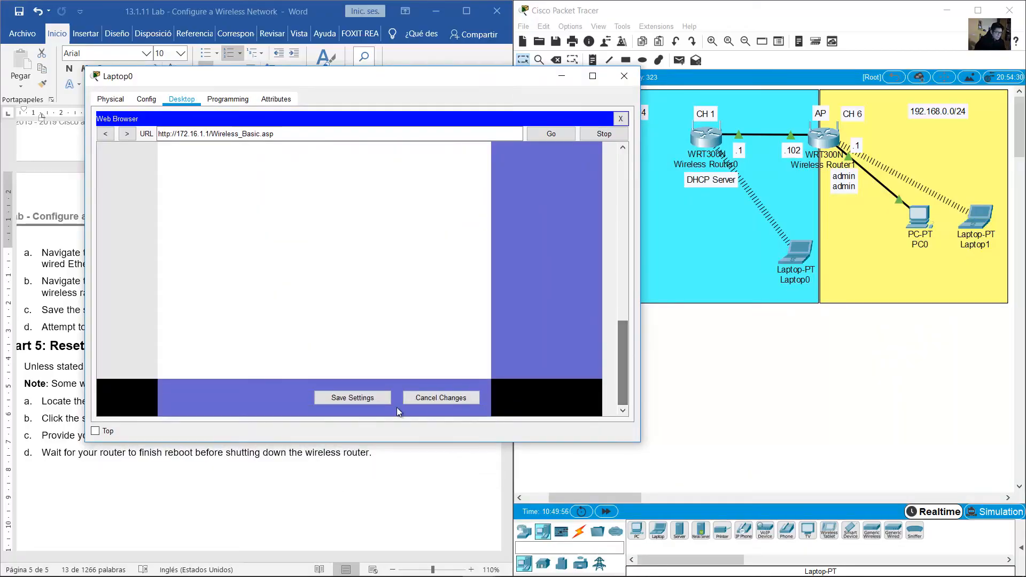
left_click(361, 398)
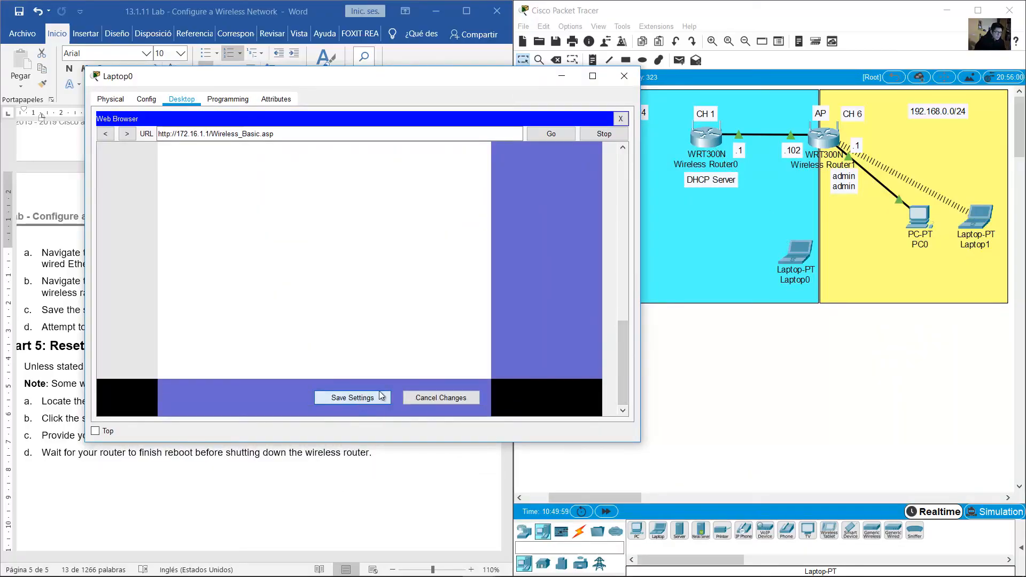
left_click_drag(620, 367, 622, 324)
left_click(861, 373)
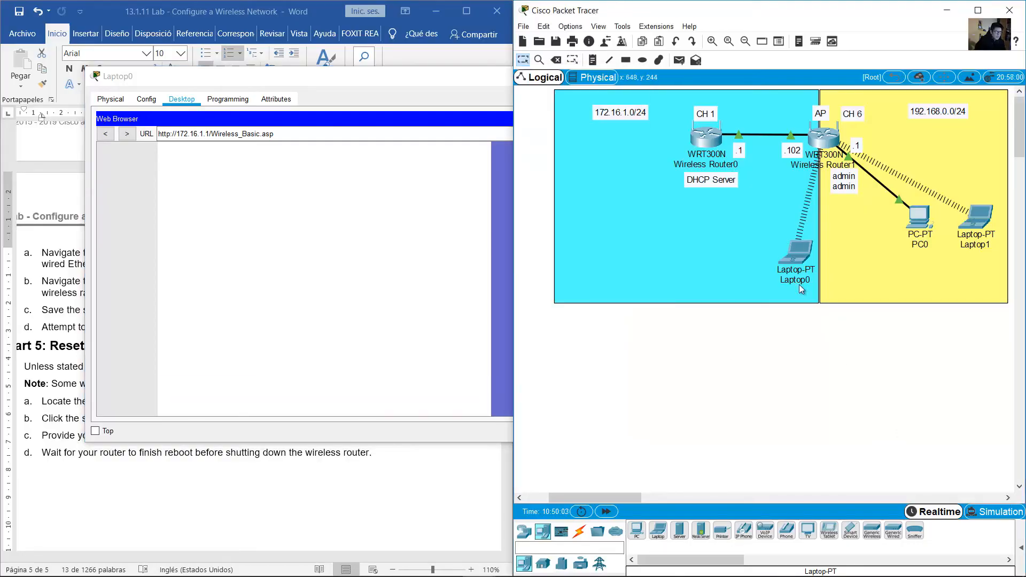
Marquee-select Laptop0 and the network area shapes, clearing each selection
left_click_drag(814, 350, 788, 248)
left_click(840, 335)
left_click_drag(806, 351, 775, 253)
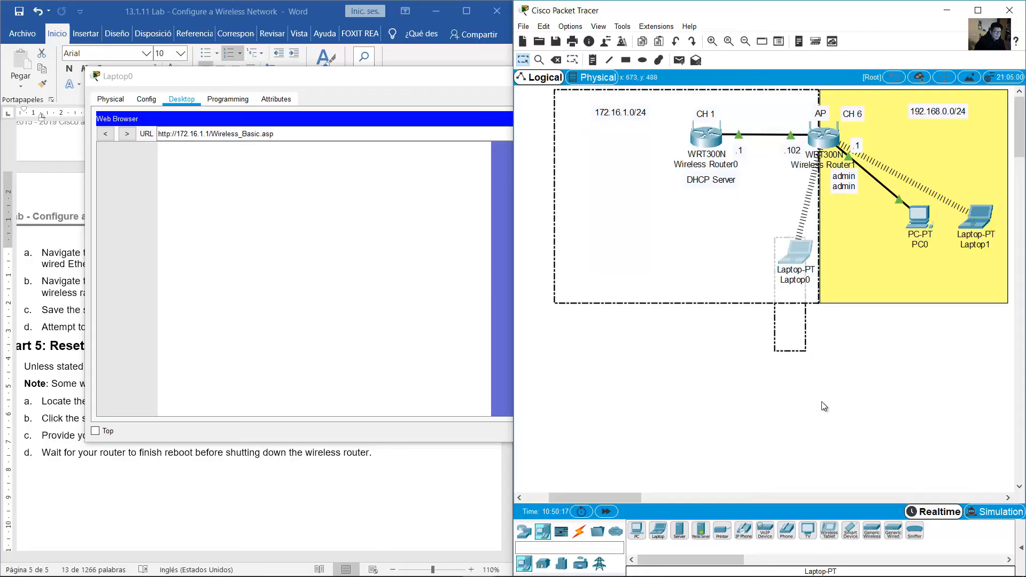
left_click(823, 402)
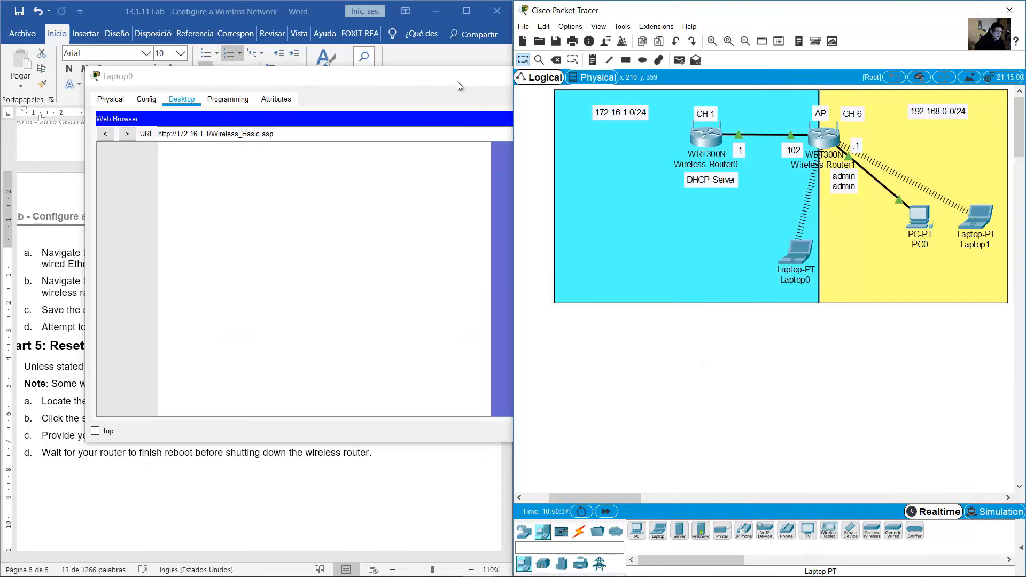
left_click_drag(864, 383, 784, 143)
left_click(909, 354)
Clear the canvas selection and lift the CH 1 and CH 6 notes a few pixels
left_click_drag(853, 357, 761, 128)
left_click(906, 354)
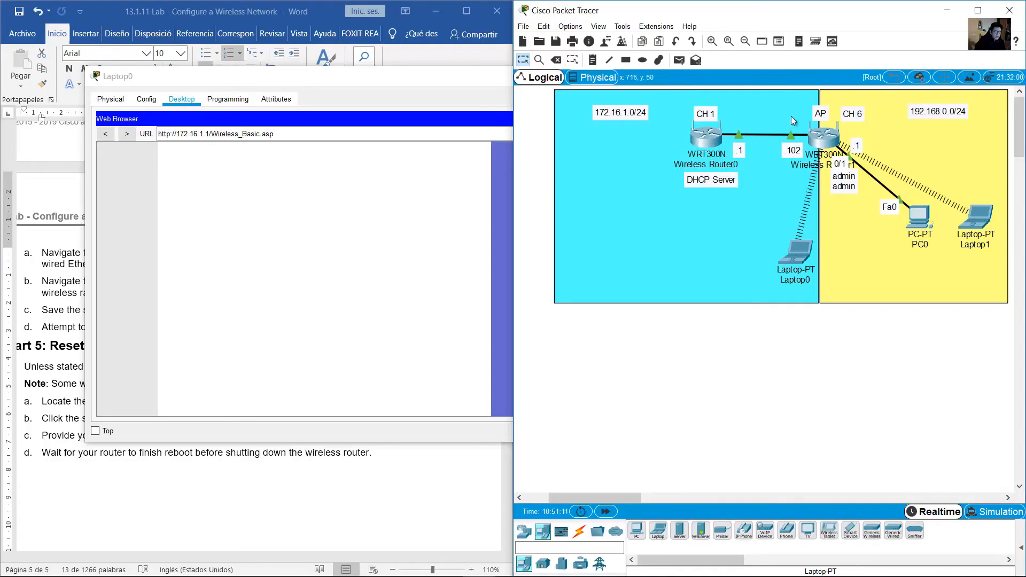
left_click_drag(704, 113, 704, 109)
left_click_drag(857, 119, 847, 114)
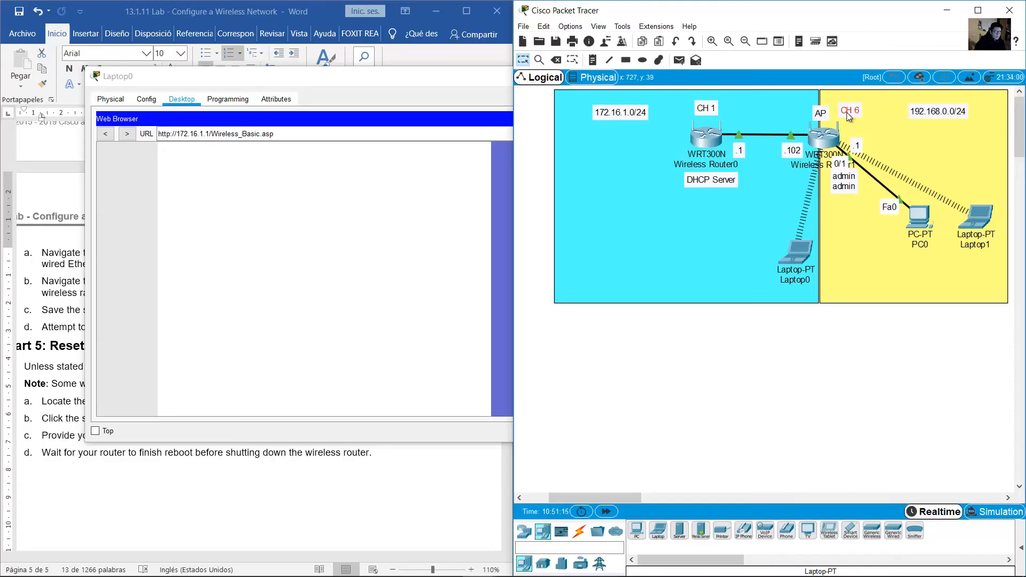
Highlight the note about the wireless router model in the lab document
left_click(359, 177)
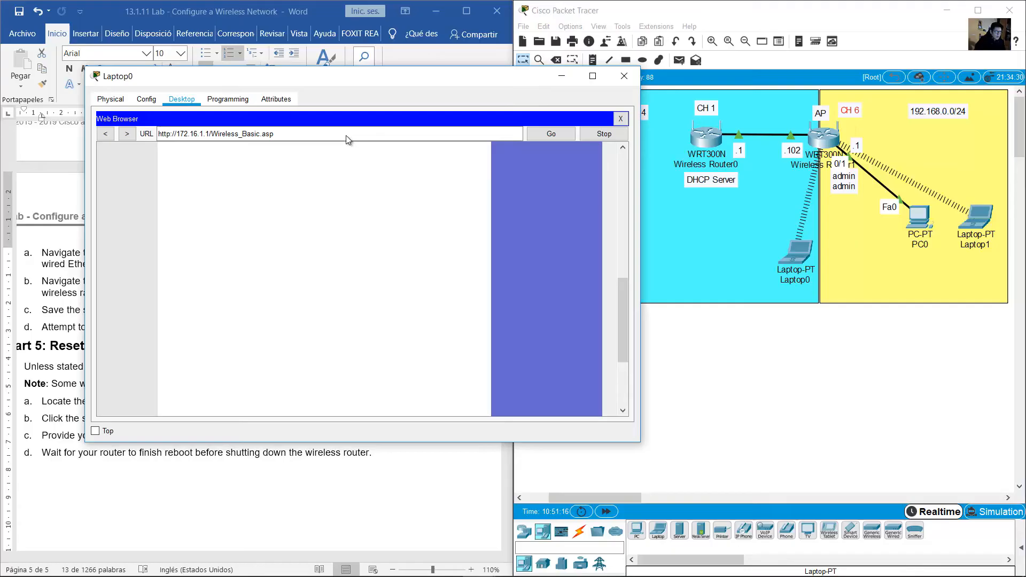
left_click(274, 20)
left_click(194, 294)
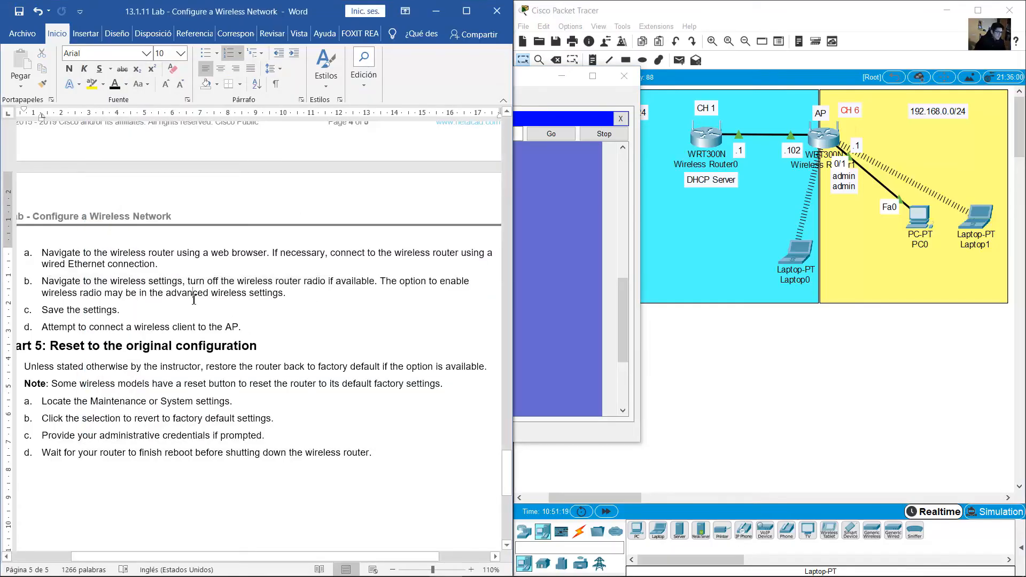
scroll(194, 299, "down", 3)
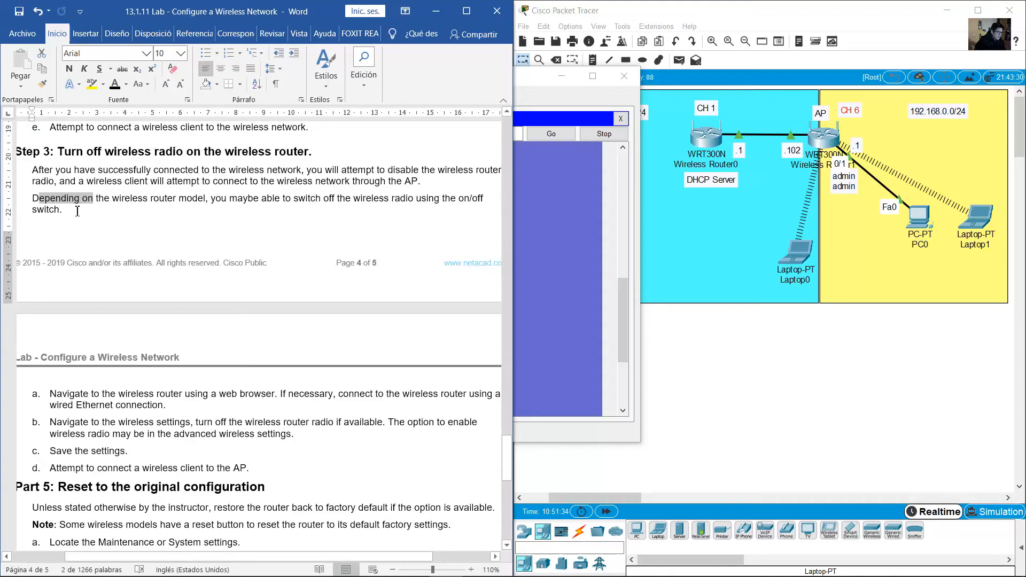
left_click_drag(32, 198, 85, 212)
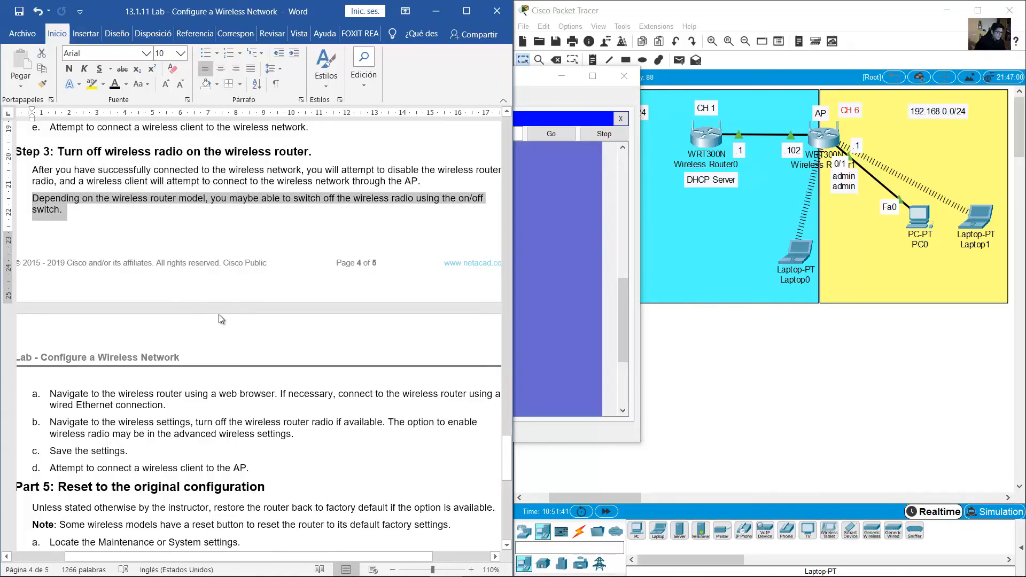
scroll(220, 316, "down", 5)
Highlight the Save the settings and wireless client steps, then check the topology area rectangles
left_click(268, 309)
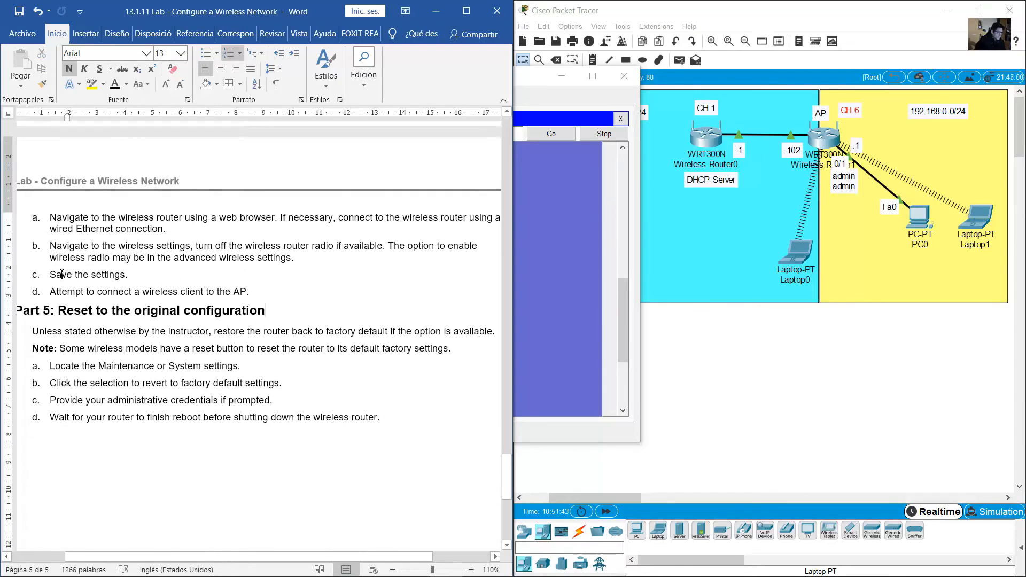
left_click_drag(57, 272, 127, 275)
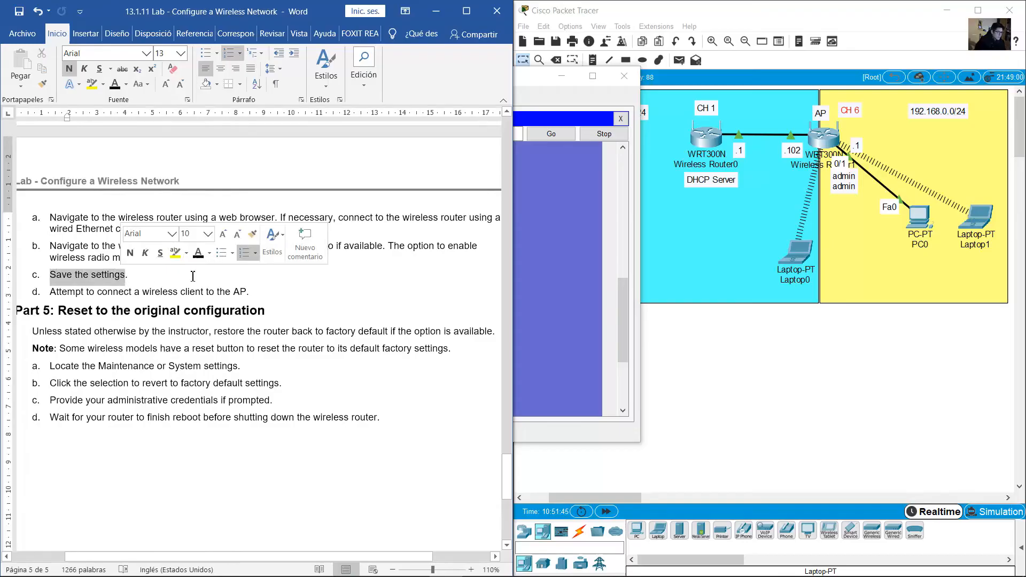
left_click(127, 275)
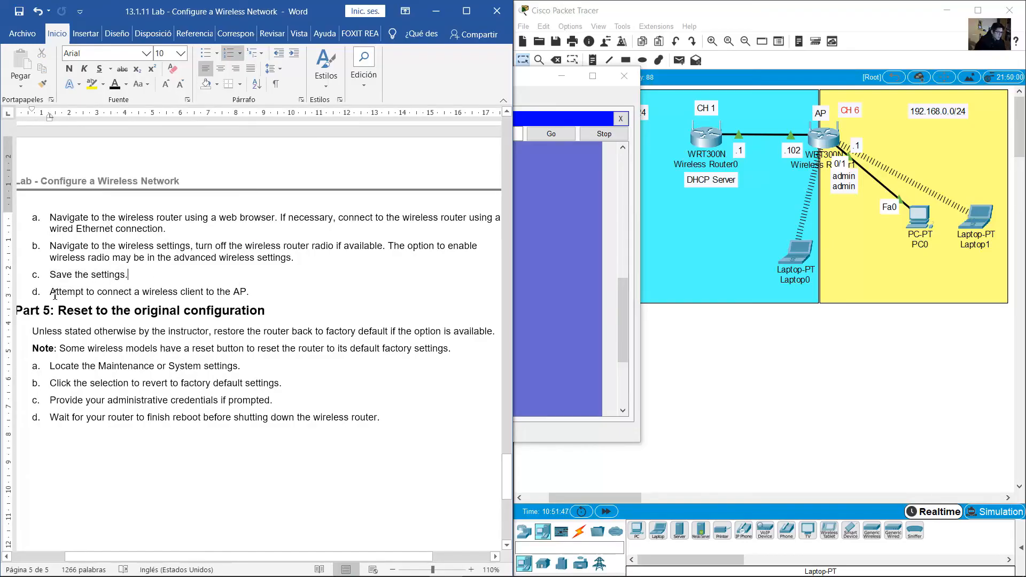
left_click_drag(55, 295, 255, 295)
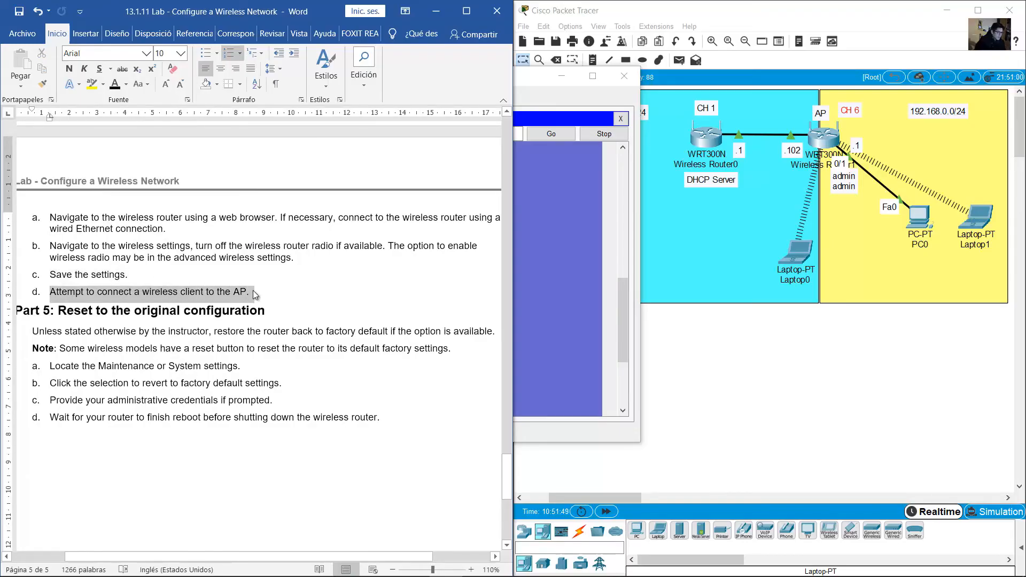
left_click(861, 363)
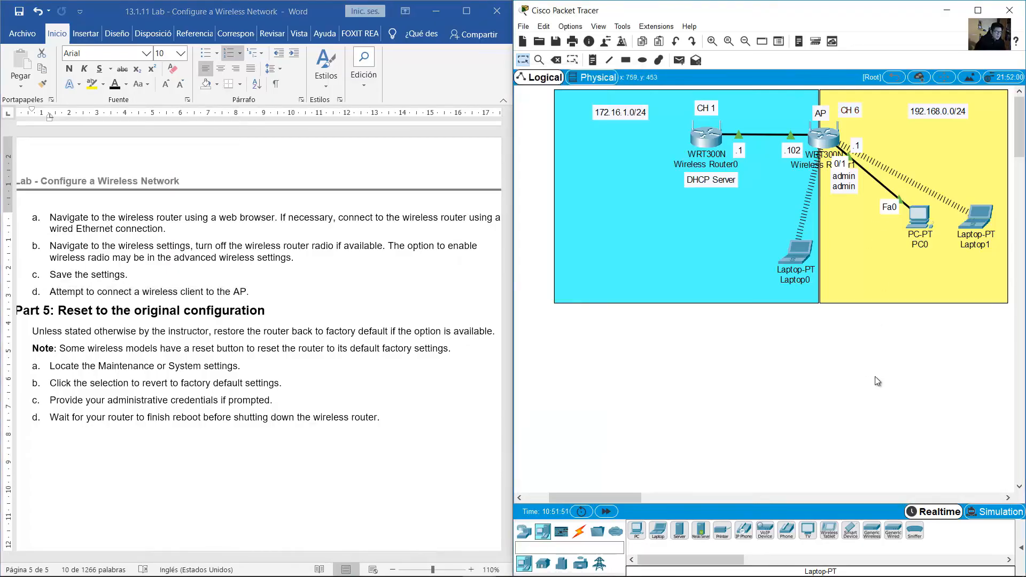
left_click_drag(941, 396, 769, 131)
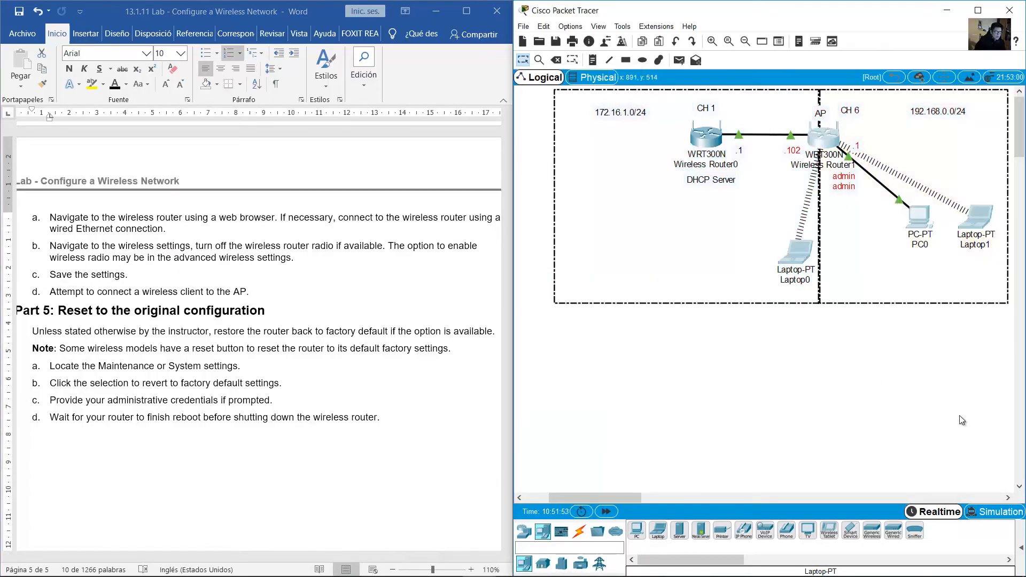
left_click(962, 421)
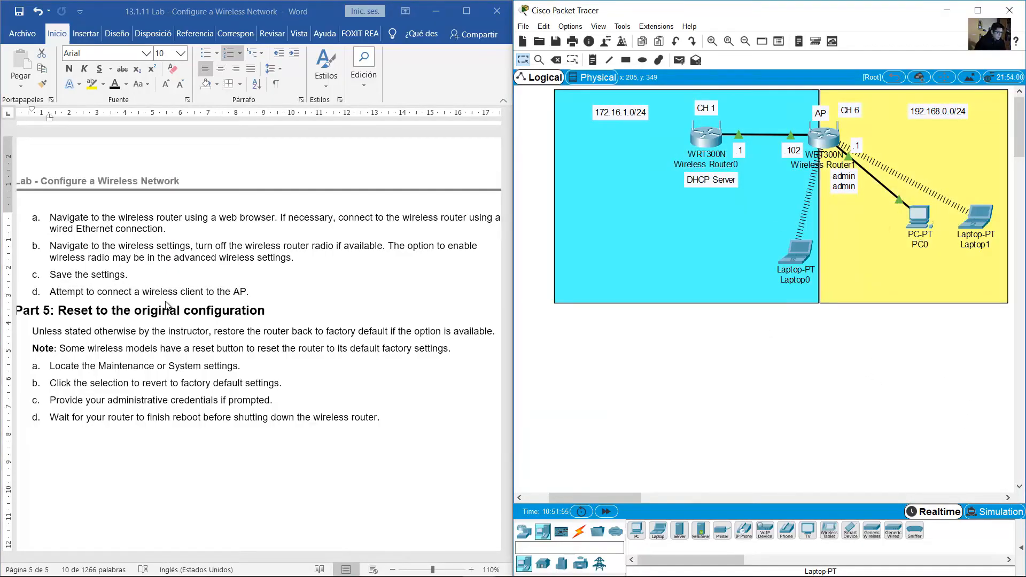
Read the Part 5 instruction and the steps for restoring factory defaults
left_click(168, 335)
scroll(75, 244, "down", 2)
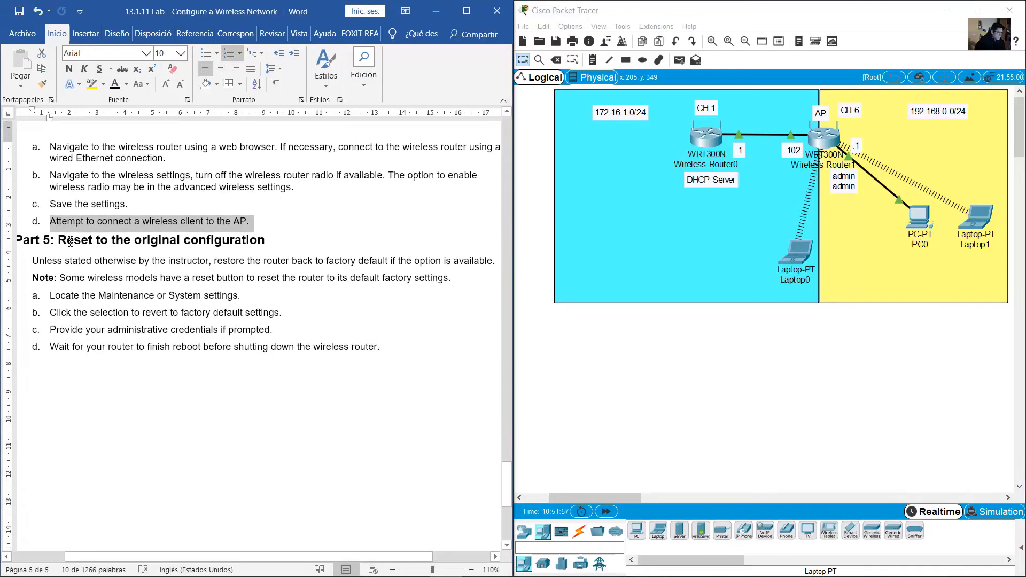
left_click_drag(71, 240, 249, 240)
left_click_drag(33, 261, 494, 262)
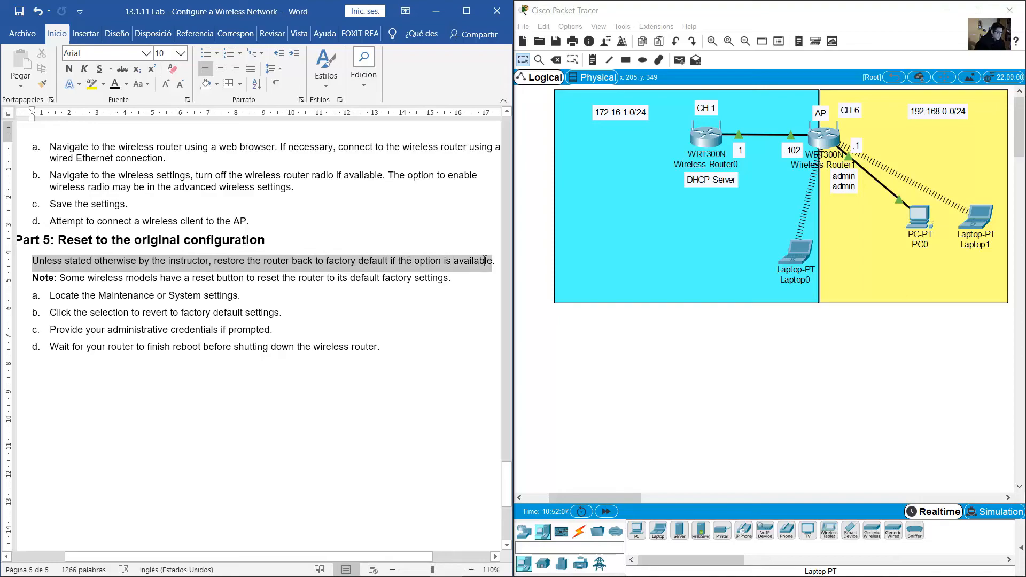
left_click(320, 319)
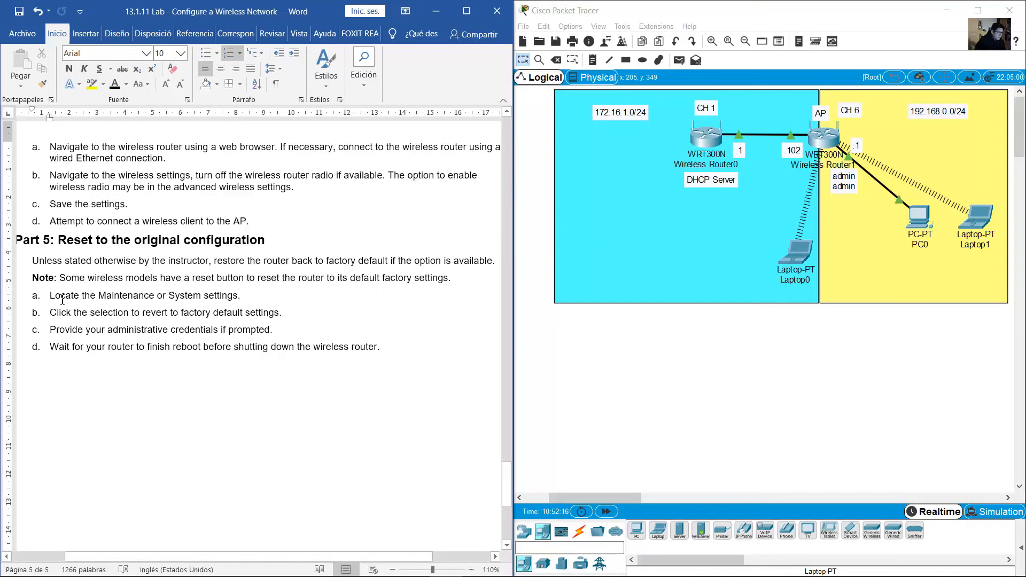
left_click_drag(62, 299, 467, 358)
Open PC0's window, with its browser on the AP's Wireless Security page
left_click(805, 274)
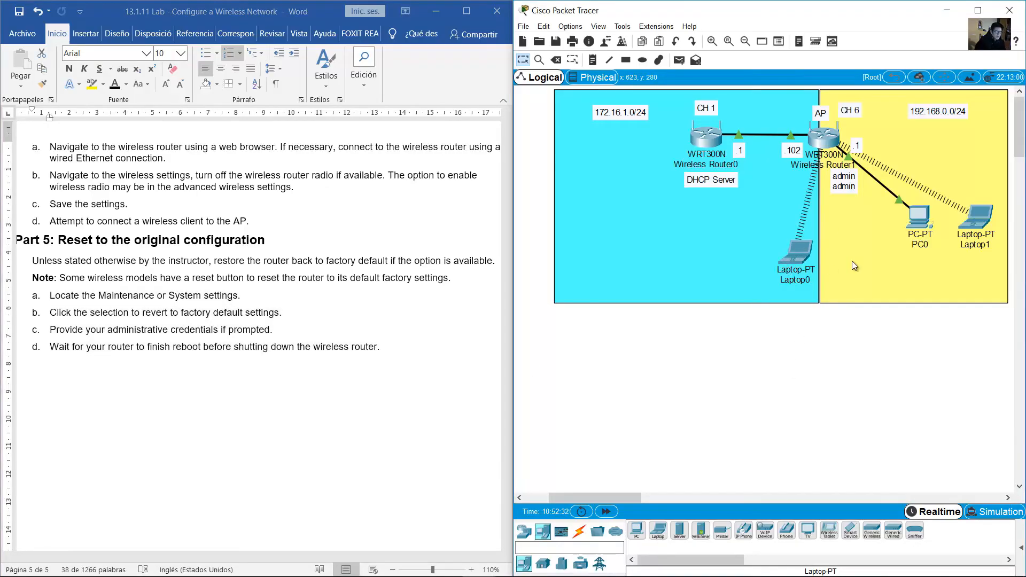
left_click_drag(934, 387, 921, 223)
left_click(919, 223)
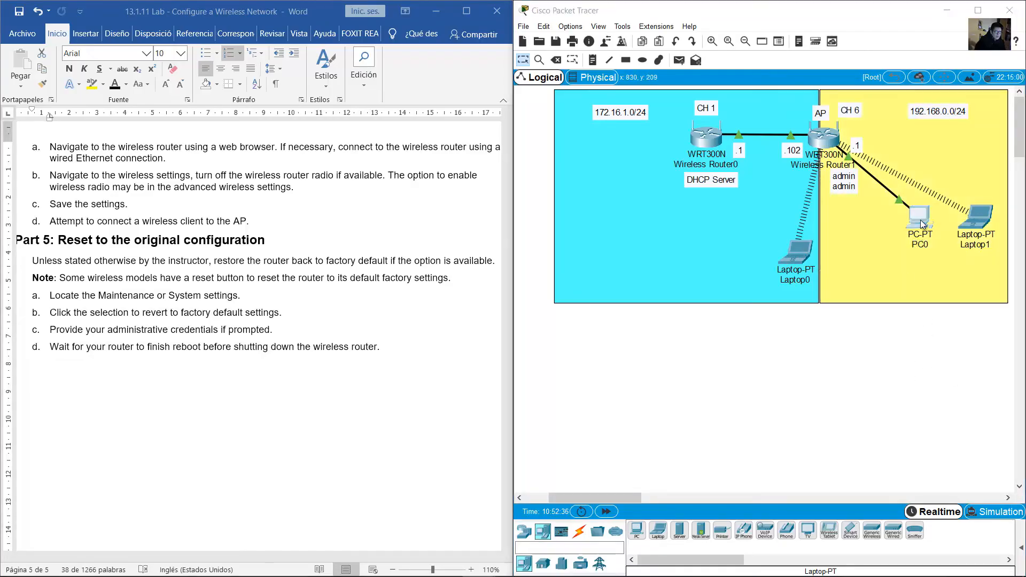
scroll(856, 385, "up", 3)
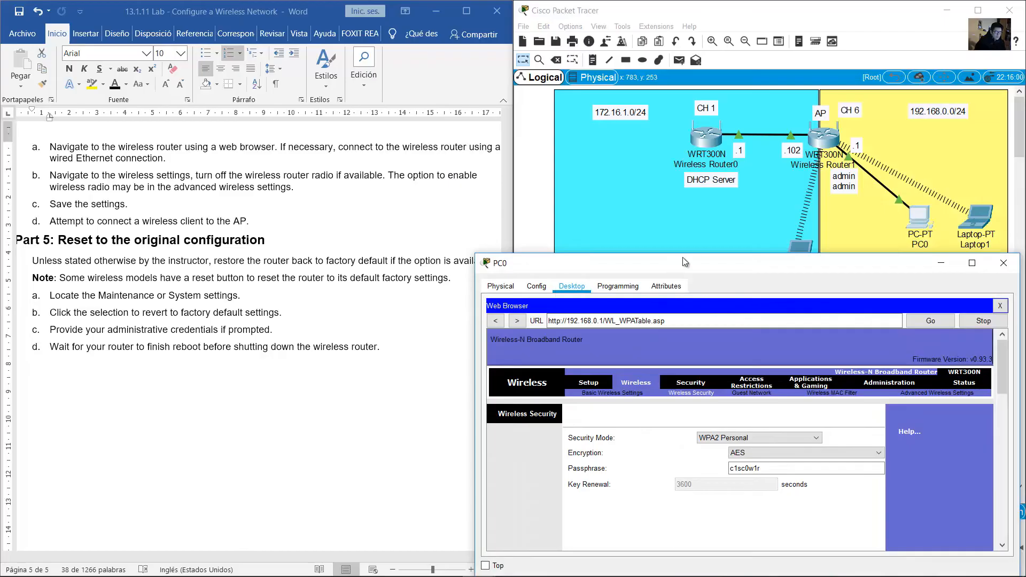
Move PC0's window up-left and open Administration > Factory Defaults at 192.168.0.1
left_click_drag(688, 268, 263, 124)
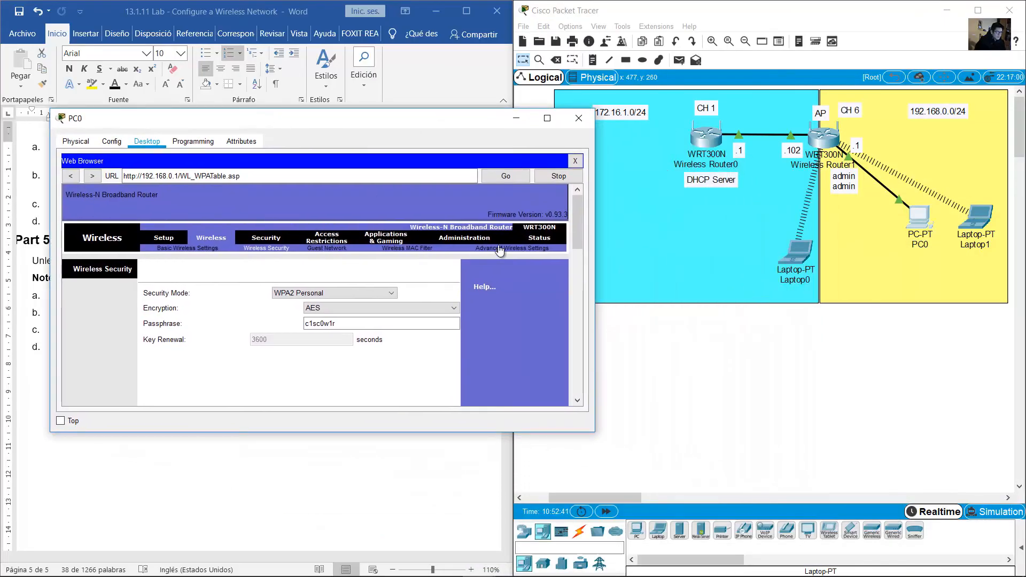
left_click(457, 239)
left_click_drag(530, 433, 529, 520)
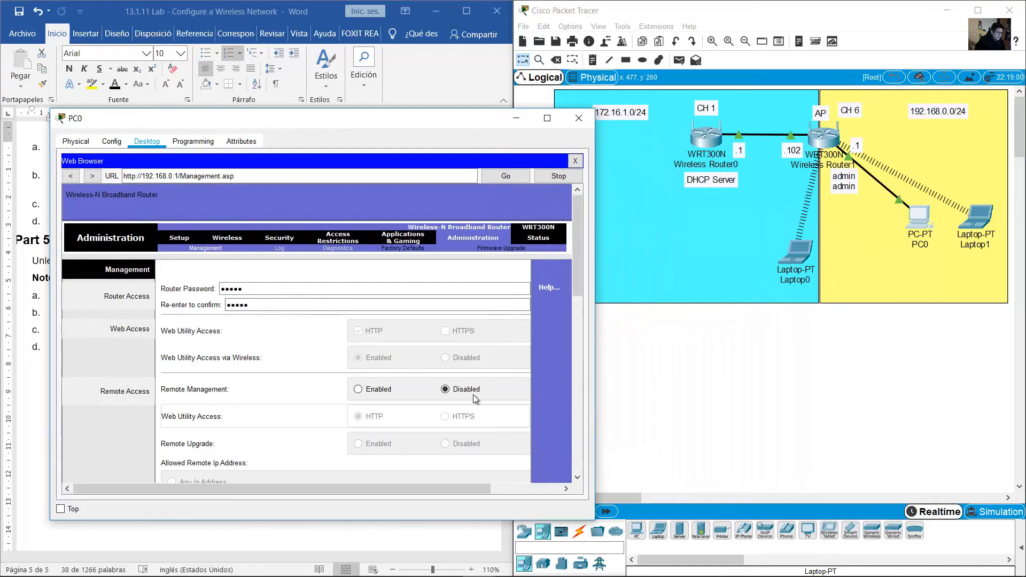
scroll(482, 317, "down", 1)
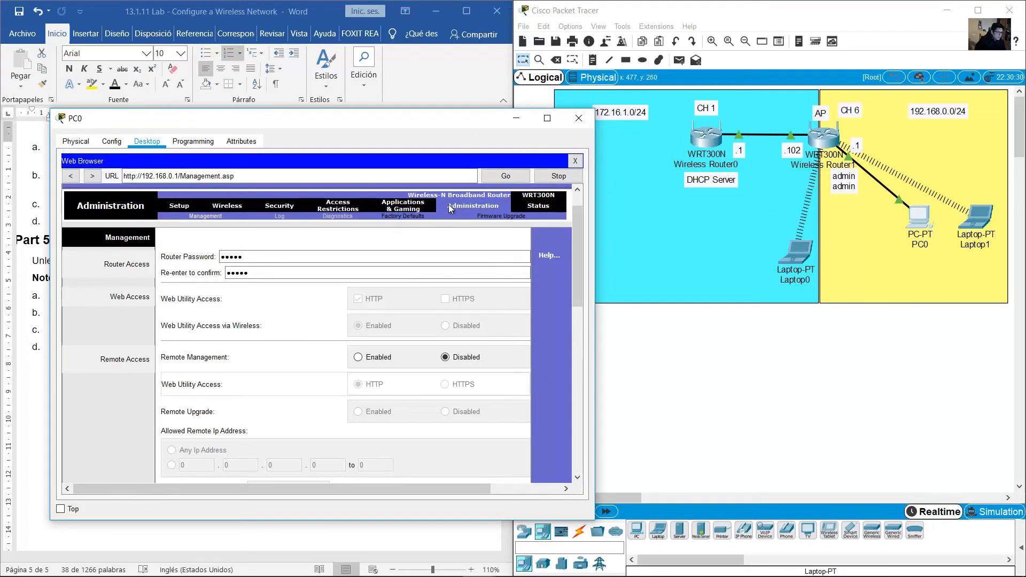
left_click(403, 216)
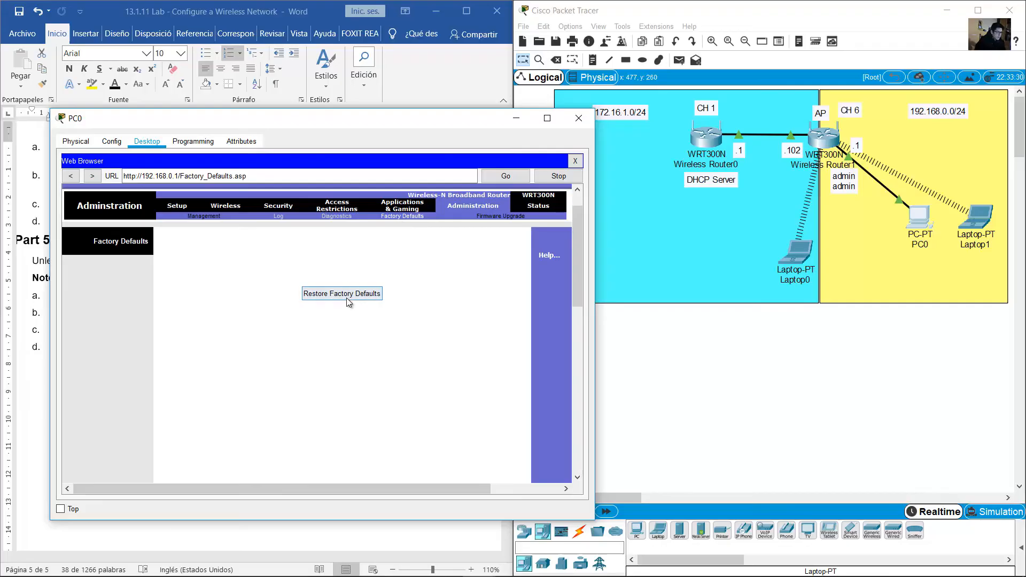
left_click(839, 283)
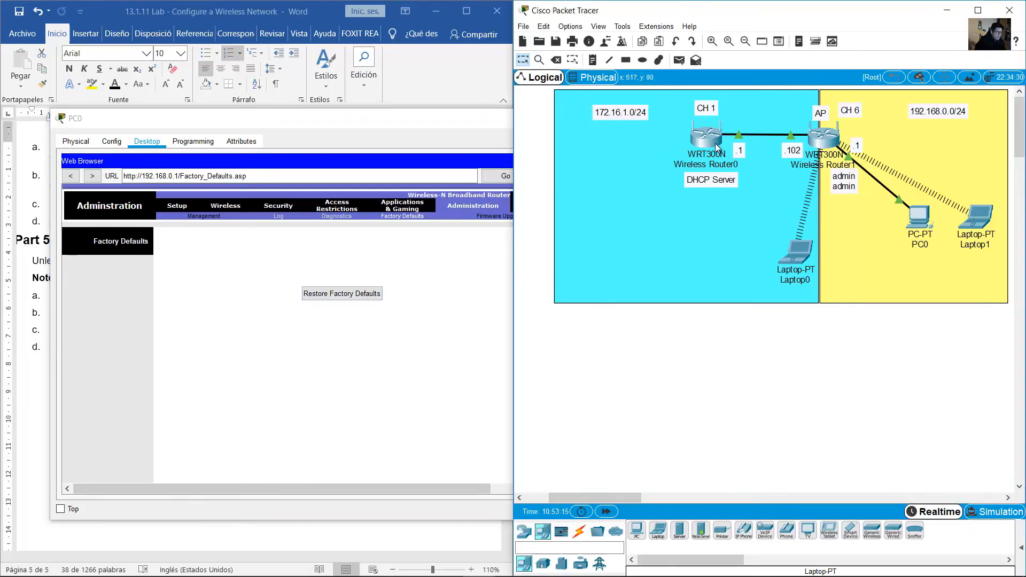
left_click(416, 328)
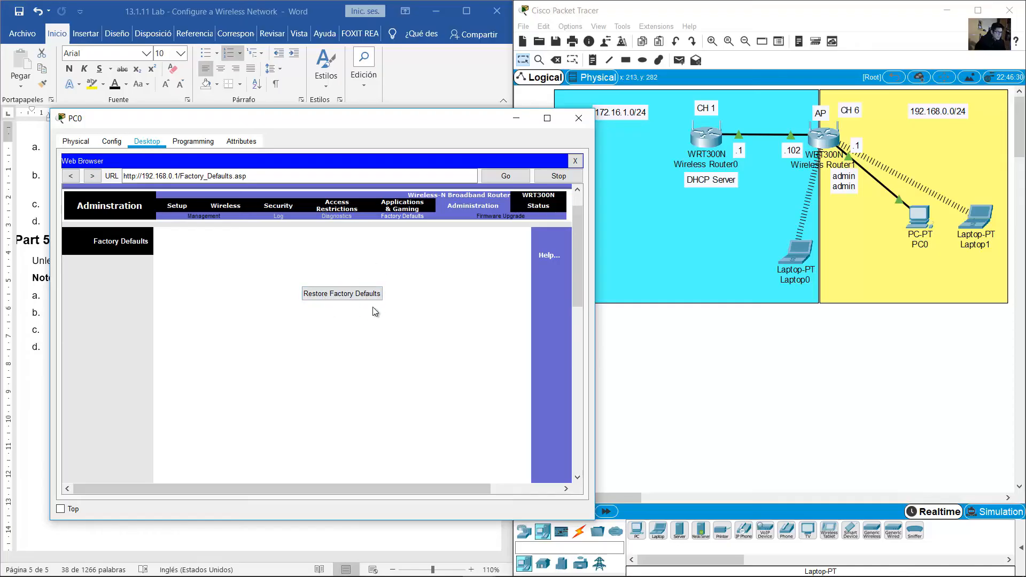
Close PC0's browser window showing the router's Factory Defaults page
left_click(348, 293)
Return to the lab document and highlight the Part 5 factory-reset instructions
left_click(578, 118)
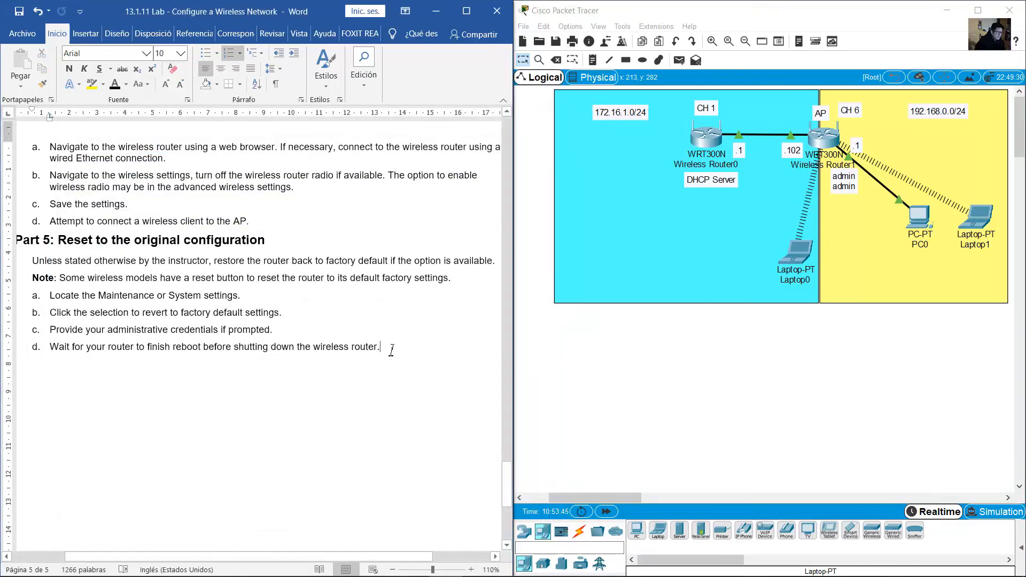
left_click_drag(394, 347, 68, 246)
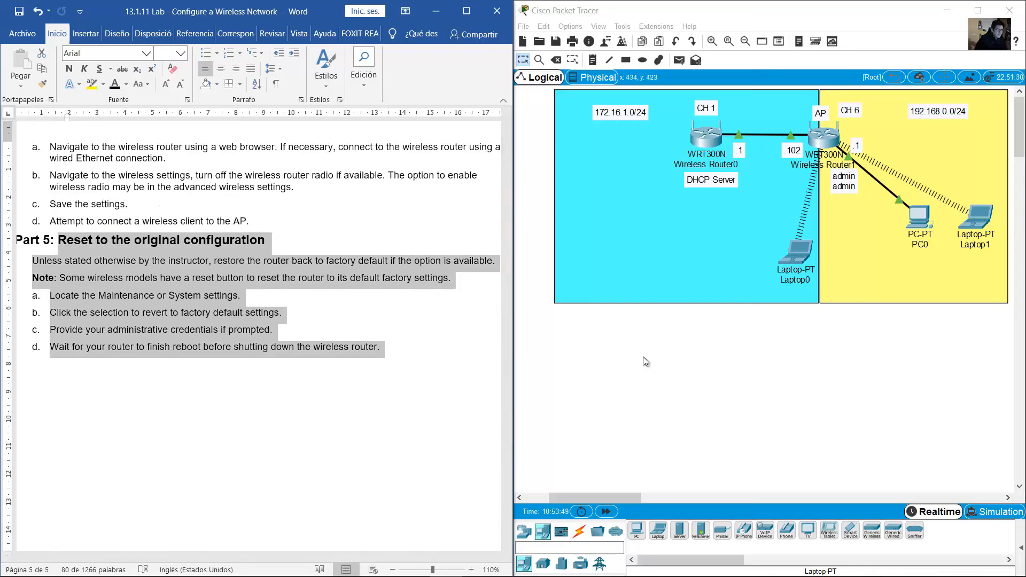
left_click(460, 357)
Scroll to and highlight the 'Part 4: Connect an Access Point (Optional)' heading
scroll(412, 392, "down", 3)
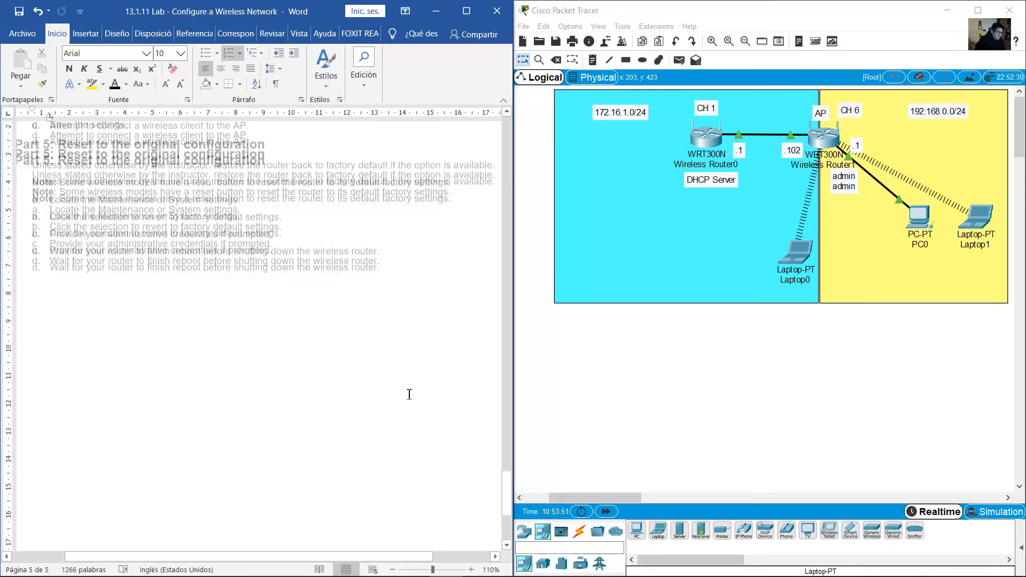
scroll(410, 395, "up", 20)
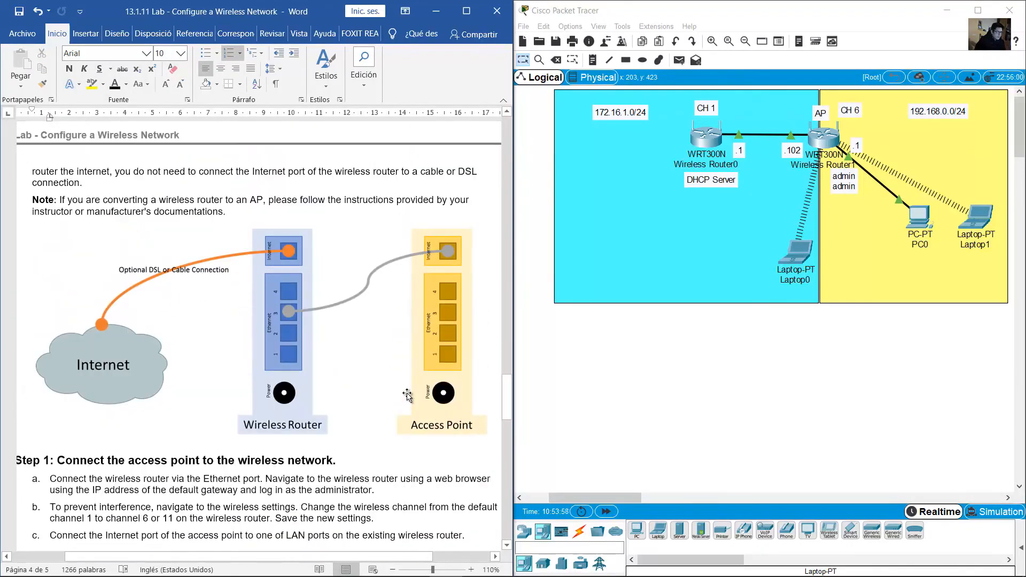
scroll(410, 395, "down", 4)
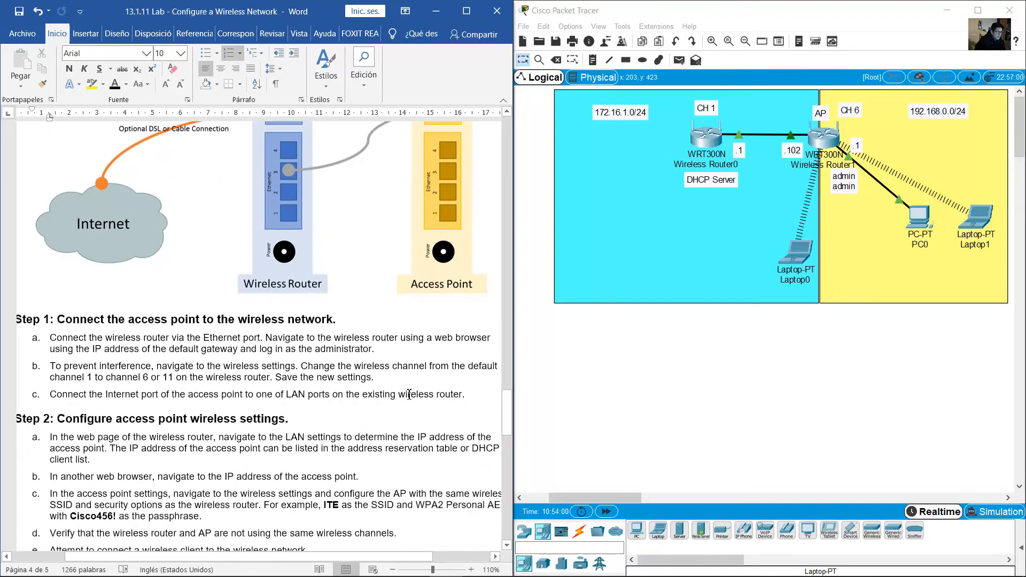
scroll(409, 394, "up", 12)
scroll(407, 395, "up", 5)
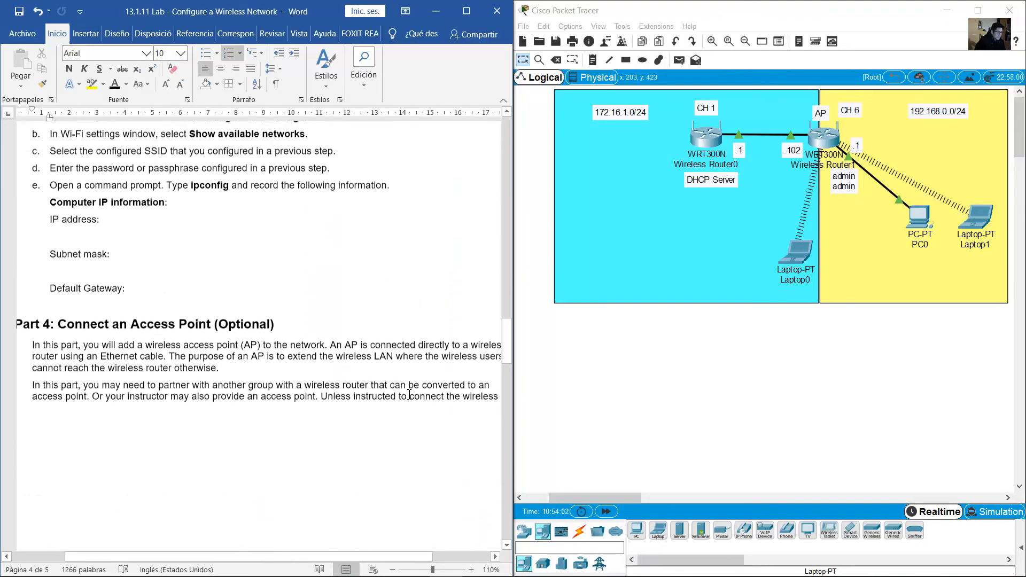
scroll(409, 397, "down", 2)
scroll(409, 398, "down", 1)
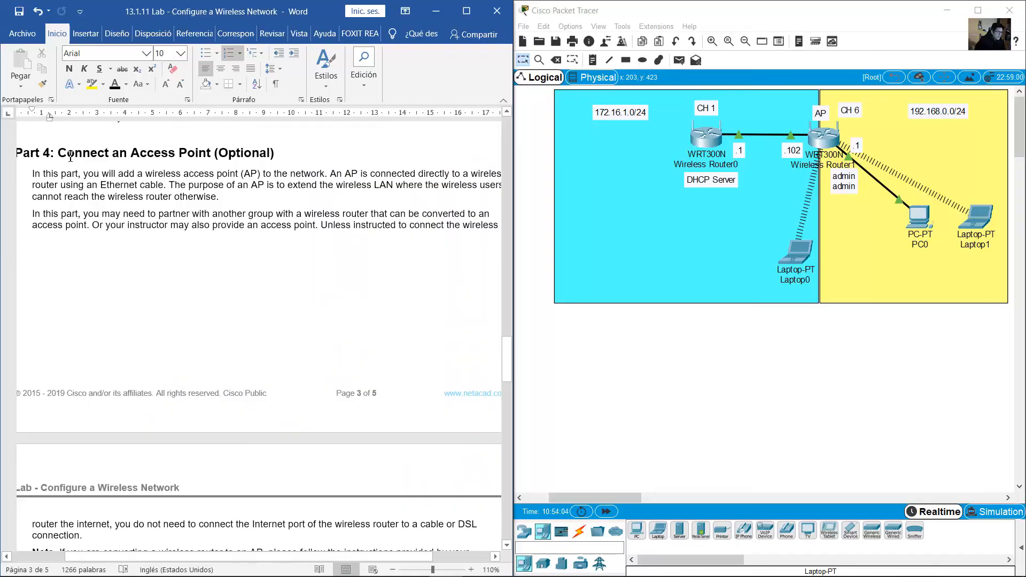
left_click_drag(71, 156, 280, 156)
left_click(807, 419)
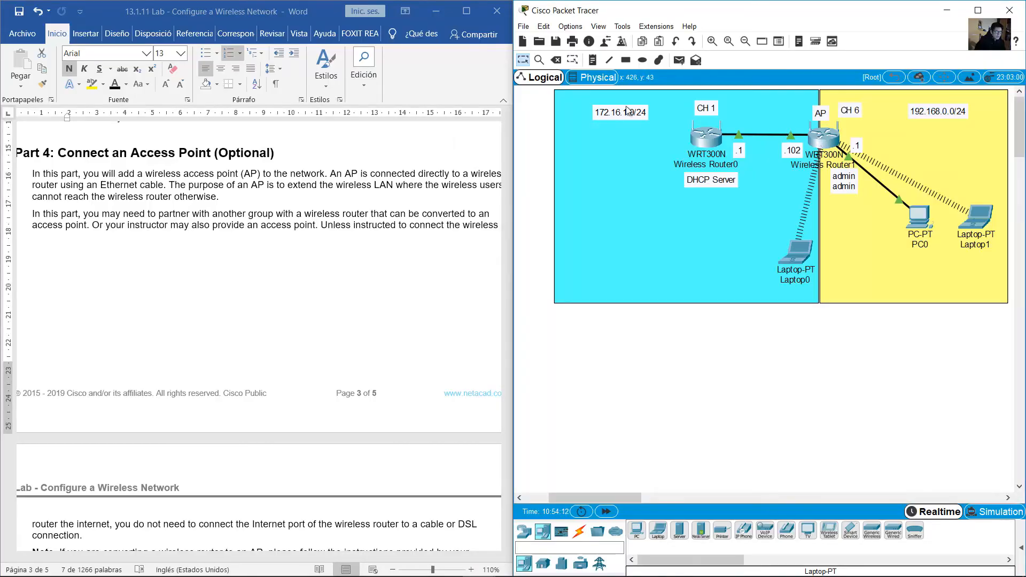
Delete Wireless Router1, the cyan and yellow rectangles, and the 192.168.0.0/24, .1, .102, AP, CH 6 labels
left_click(557, 60)
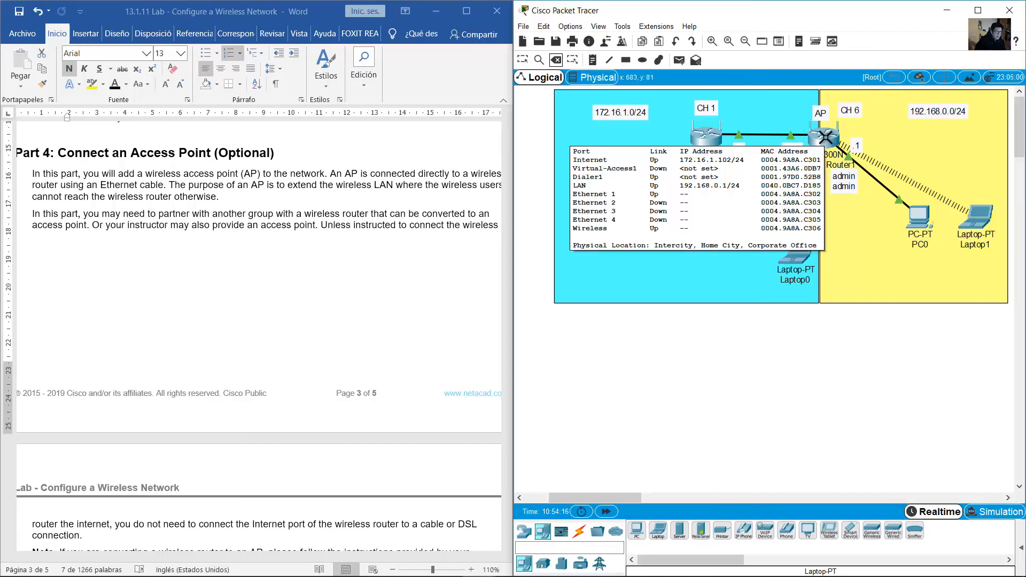
left_click(826, 137)
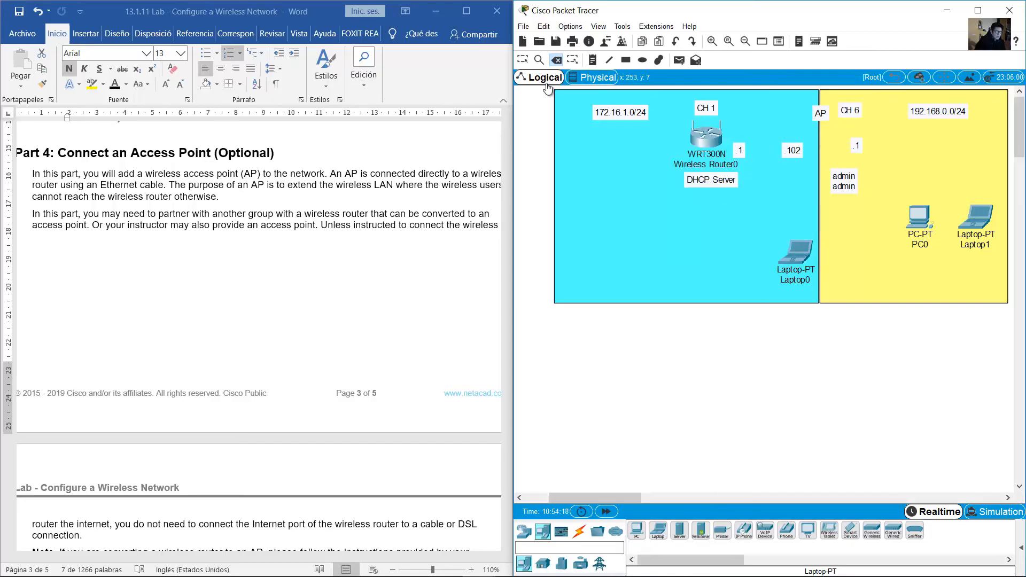
left_click(569, 201)
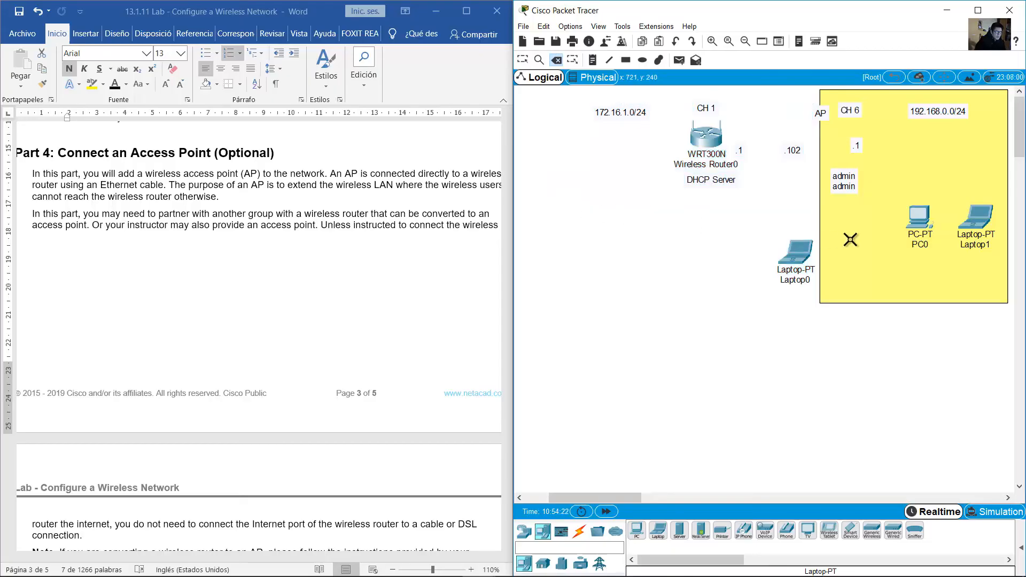
left_click(851, 235)
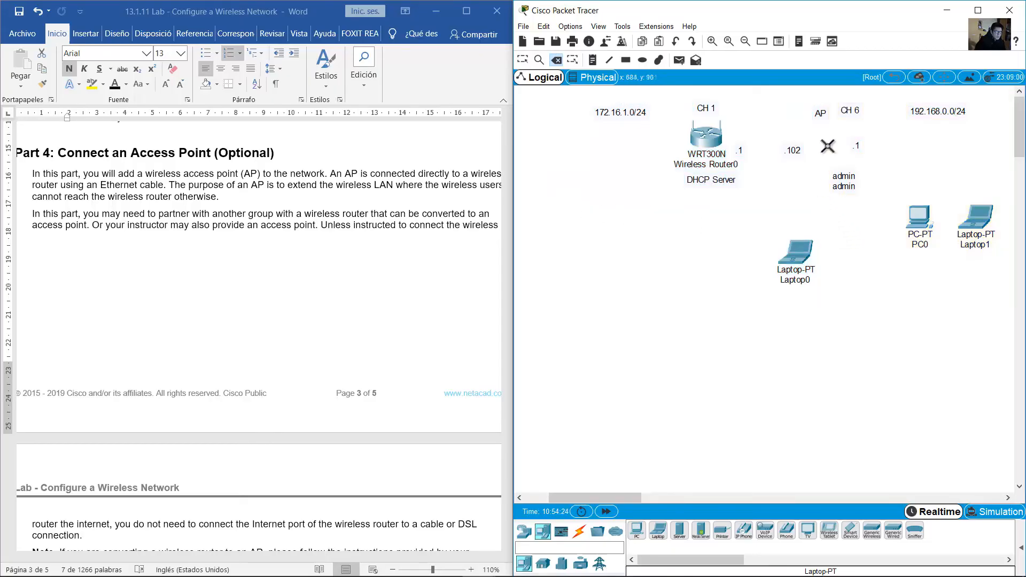
left_click(922, 112)
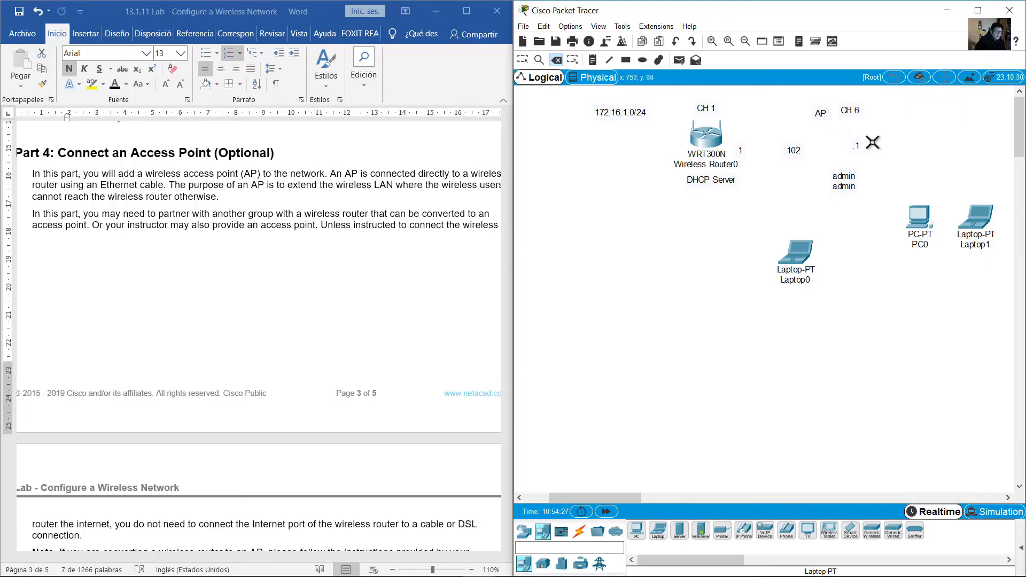
left_click(857, 146)
left_click(796, 151)
left_click(823, 114)
left_click(849, 110)
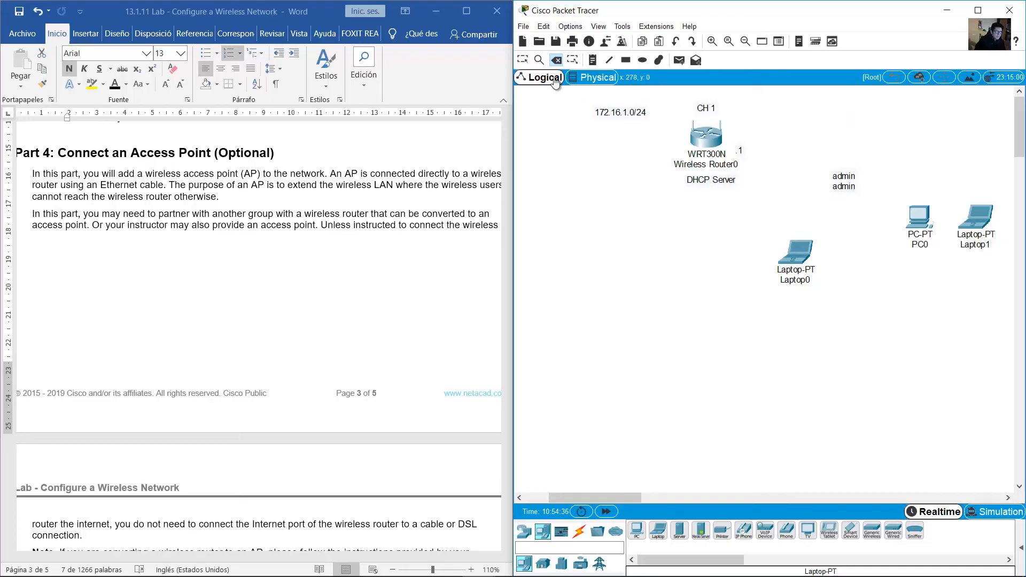
left_click(524, 61)
Cable Wireless Router0 Ethernet 1 to PC0 FastEthernet0 with copper straight-through, then open PC0
left_click(579, 533)
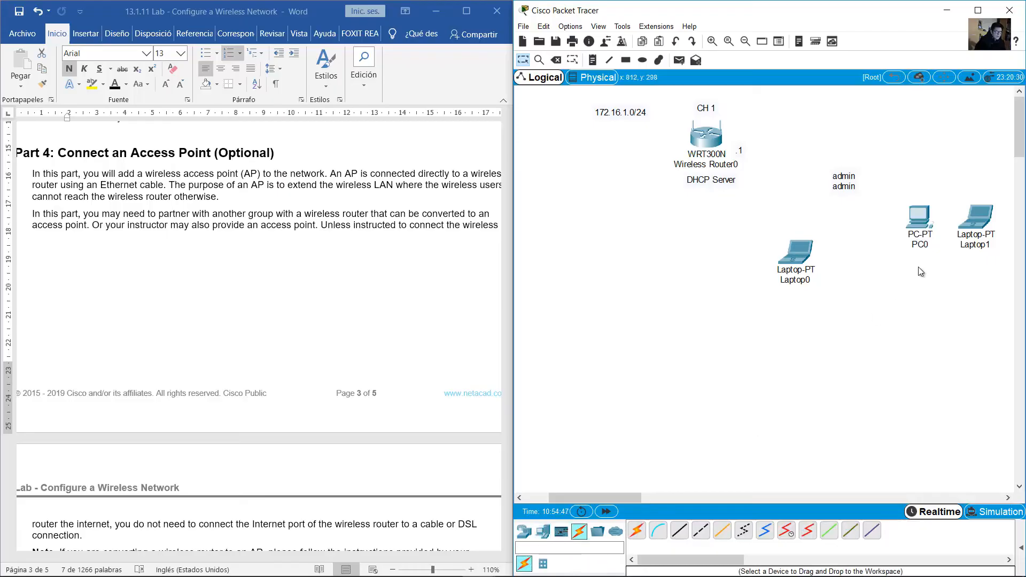
left_click(679, 531)
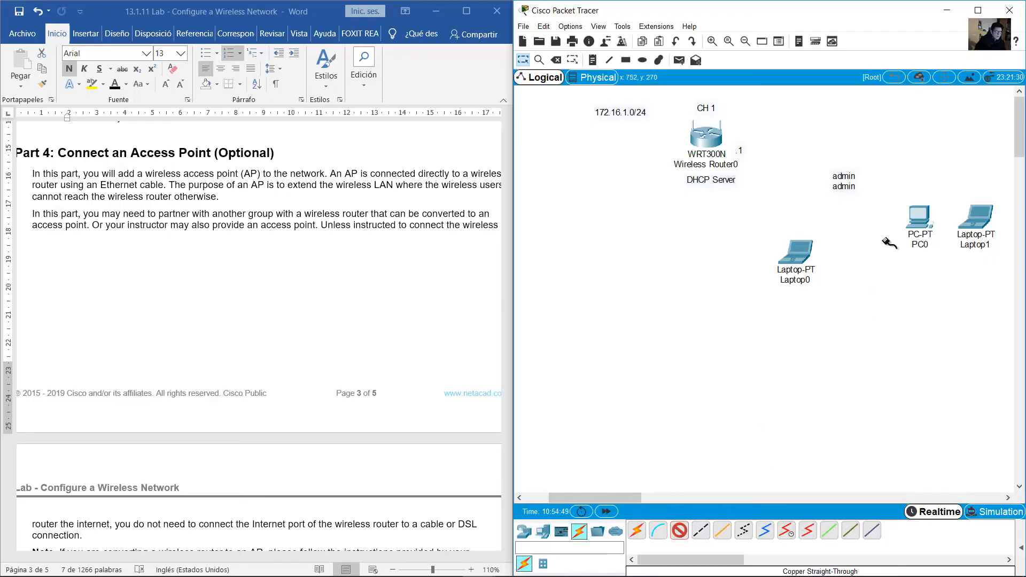
left_click(714, 138)
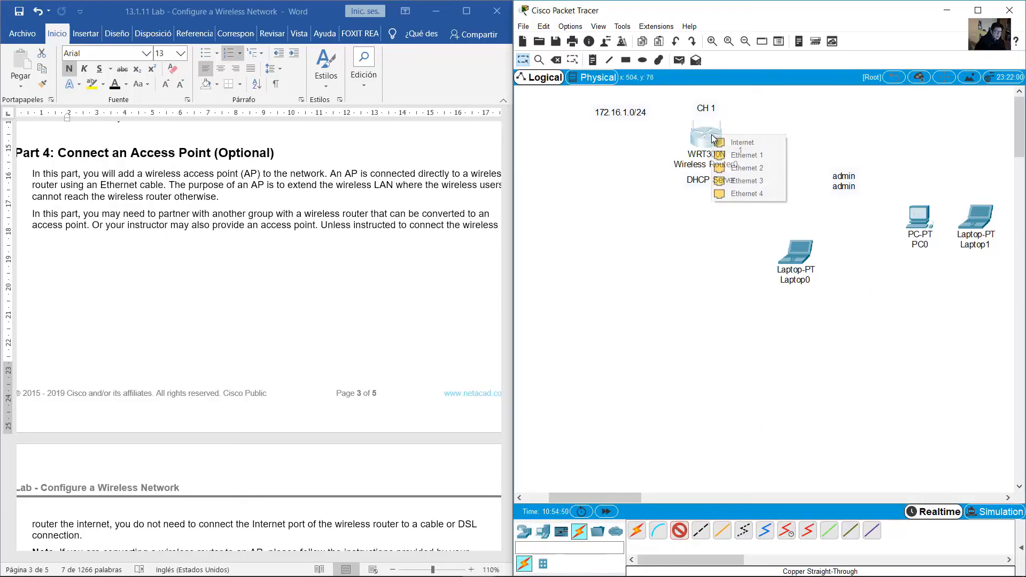
left_click(746, 155)
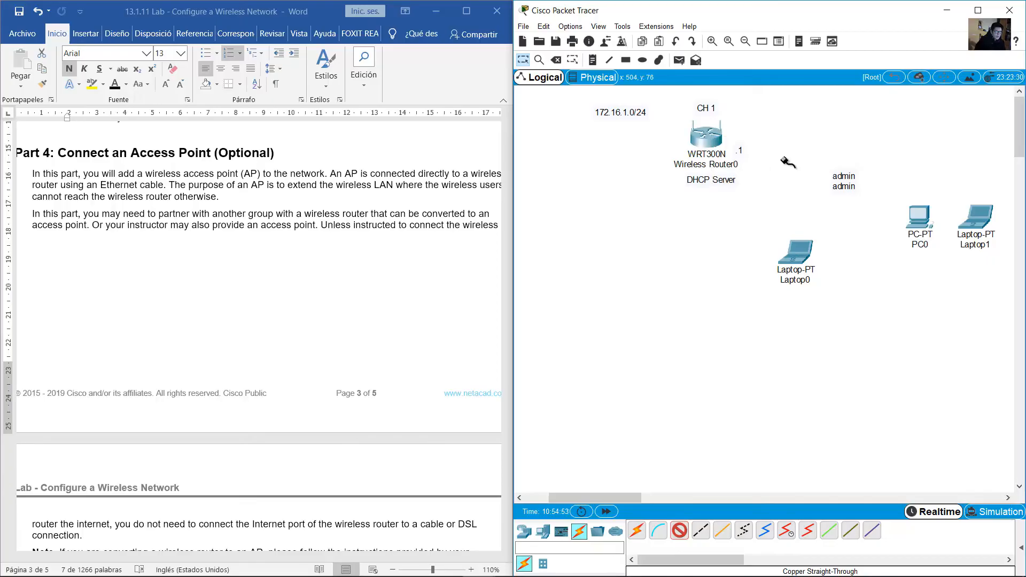
left_click(914, 214)
left_click(941, 259)
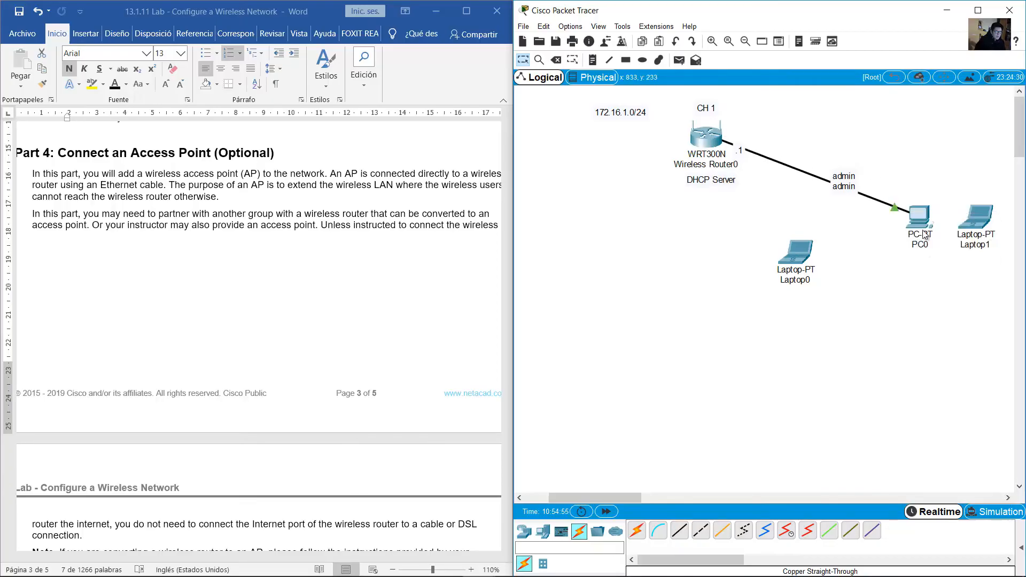
left_click(921, 216)
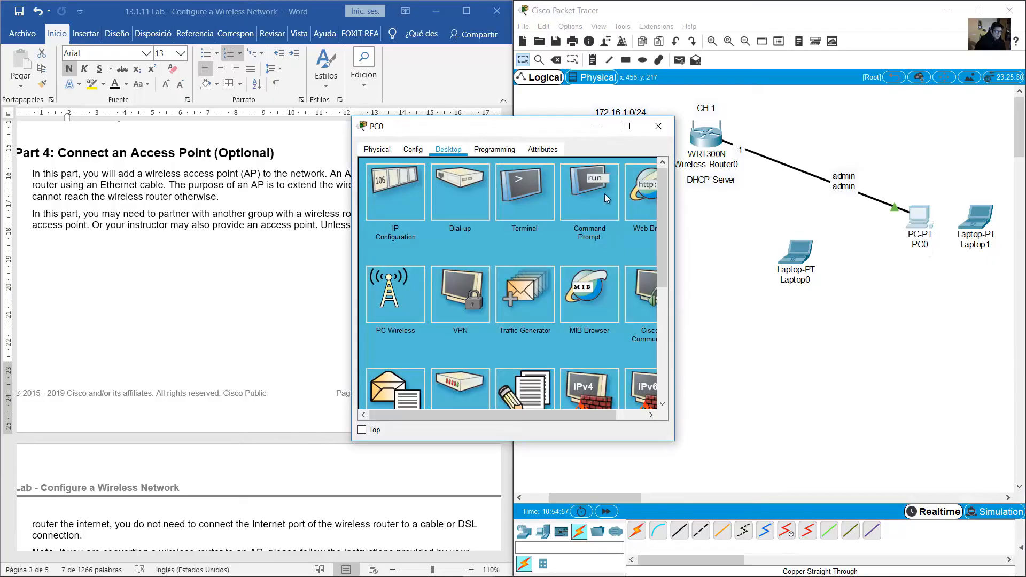
In PC0's IP Configuration, switch from Static to DHCP to request an address
left_click(395, 202)
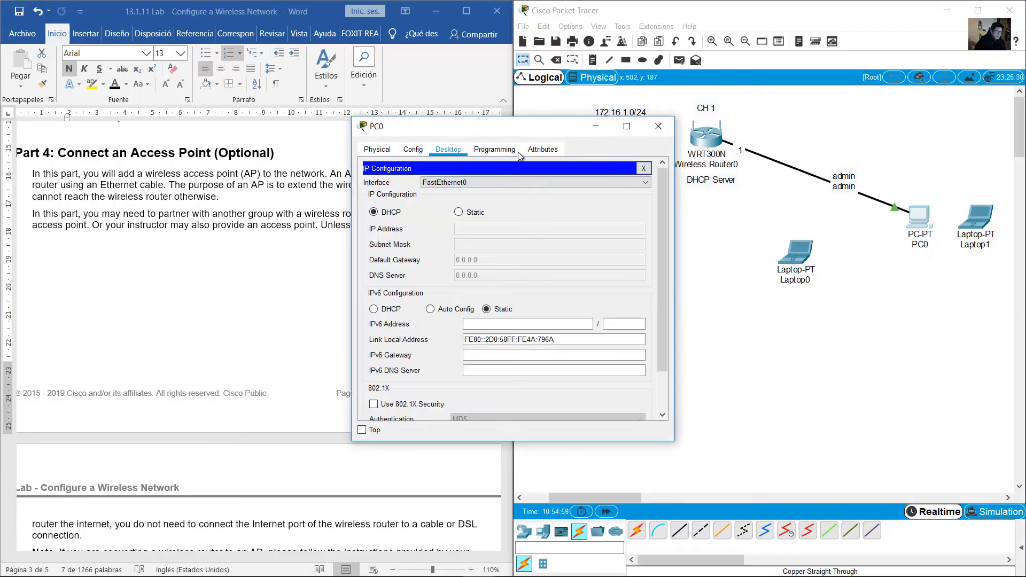
left_click_drag(525, 132, 373, 125)
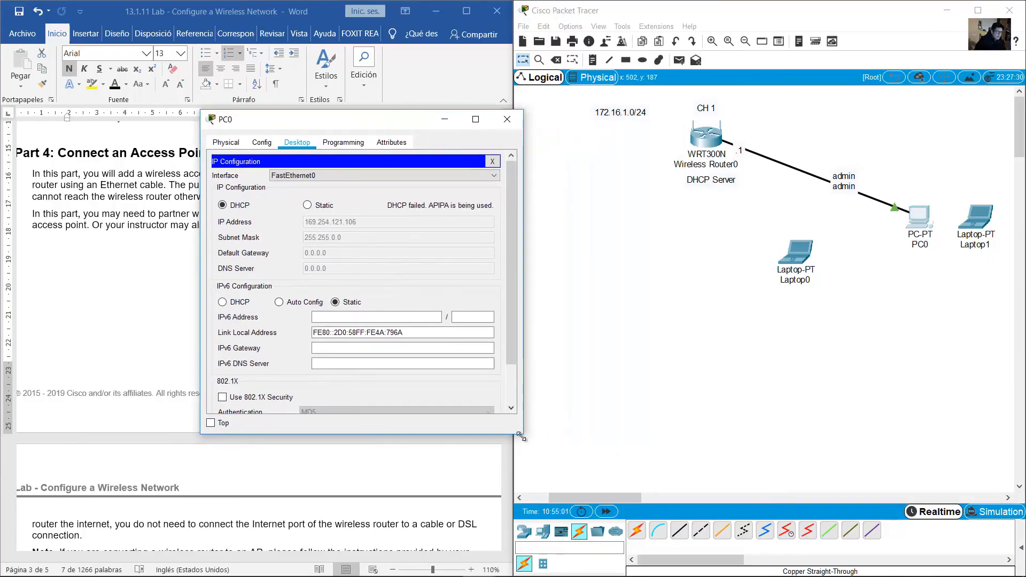
left_click_drag(522, 436, 595, 462)
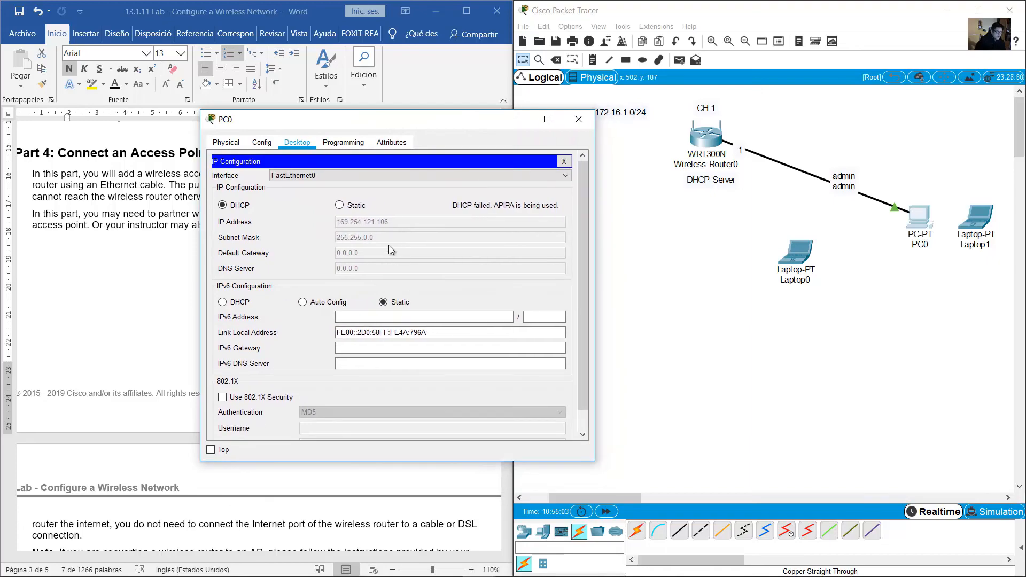
left_click(340, 206)
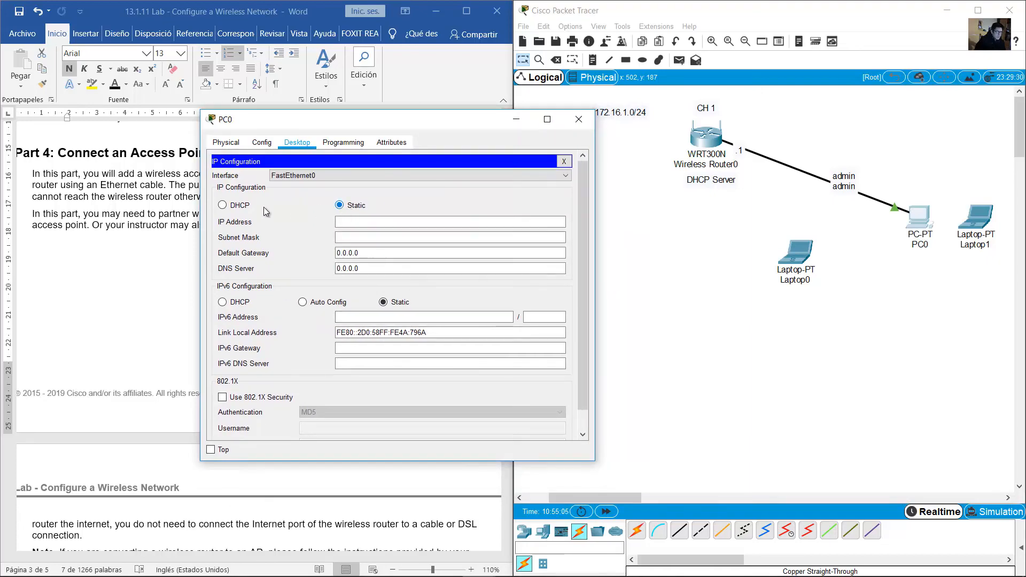
left_click(223, 207)
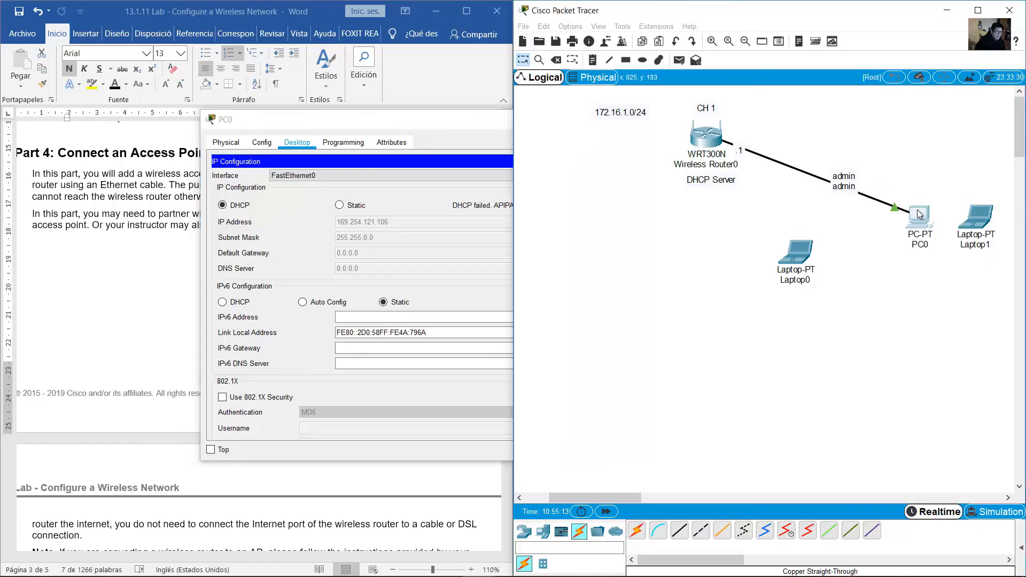
Move PC0 below the router and place the admin admin note beside the router
left_click_drag(919, 216, 926, 135)
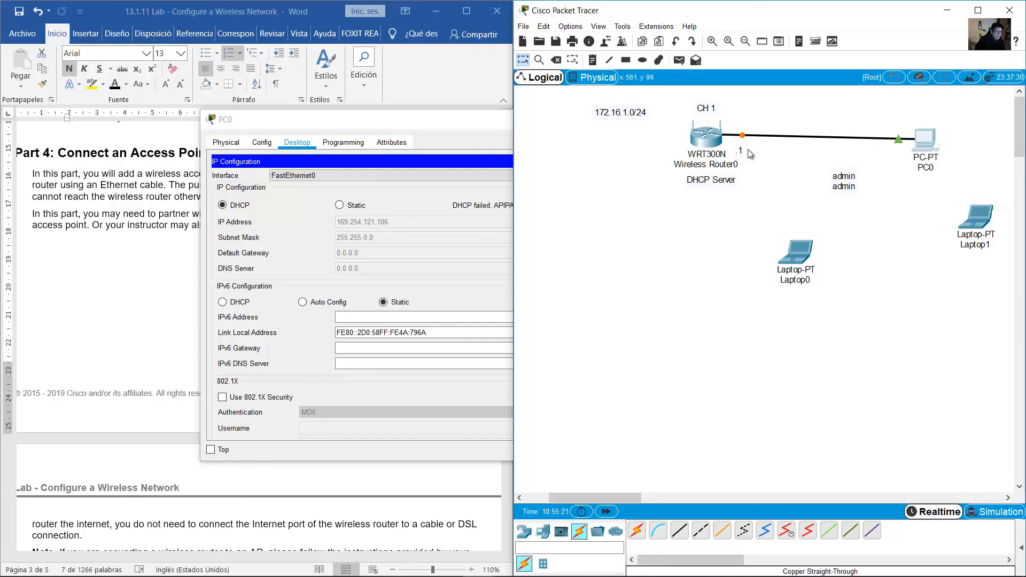
left_click_drag(842, 188, 753, 182)
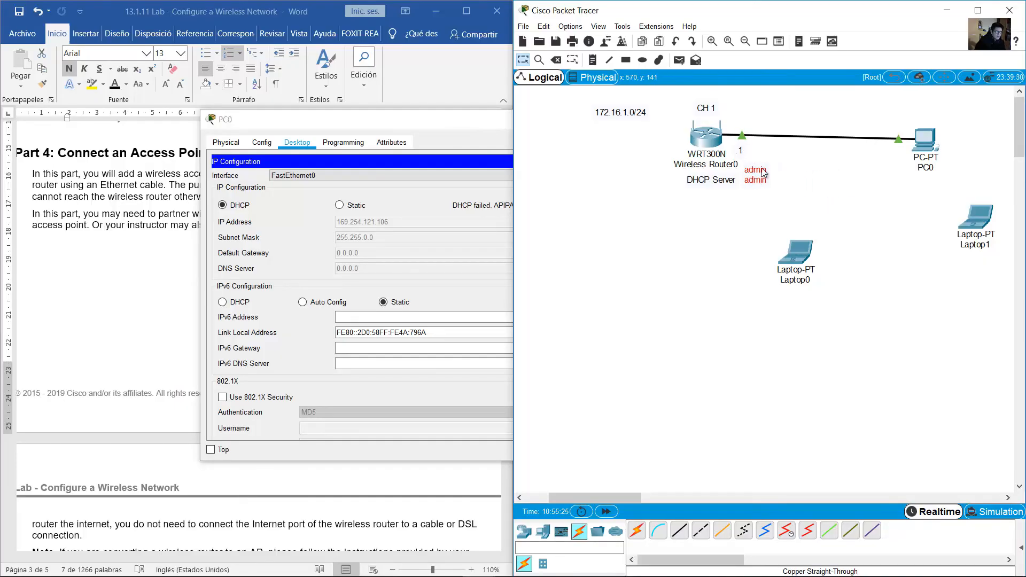
left_click_drag(930, 148, 895, 257)
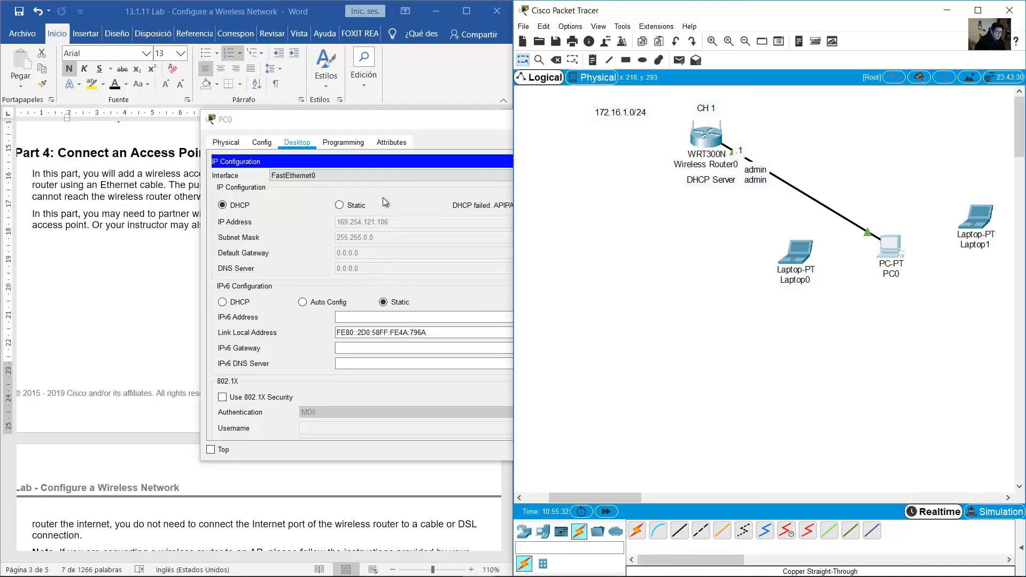
Renew DHCP to obtain 172.16.1.103 with gateway 172.16.1.1, then close IP Configuration
left_click(339, 205)
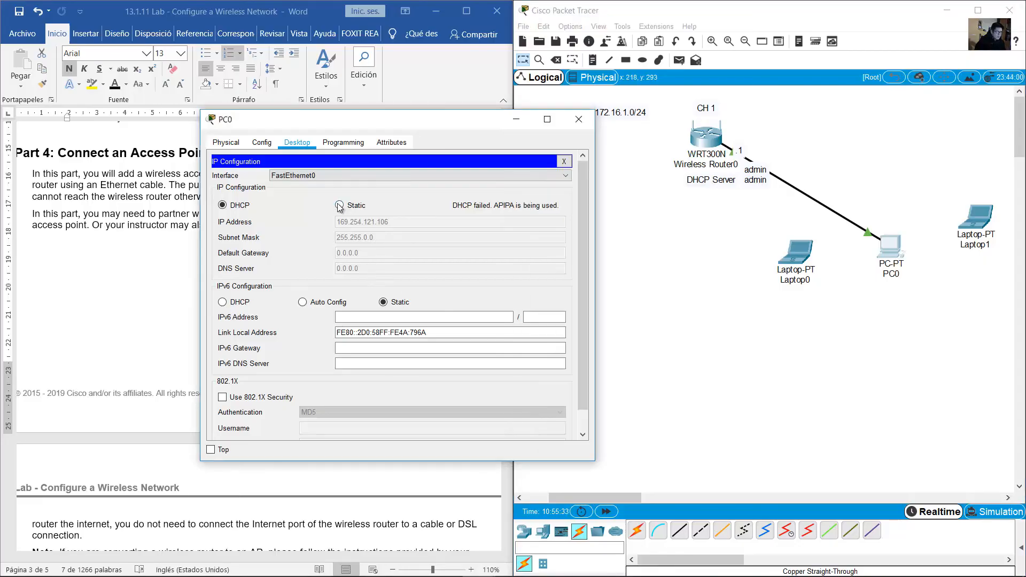
left_click(221, 206)
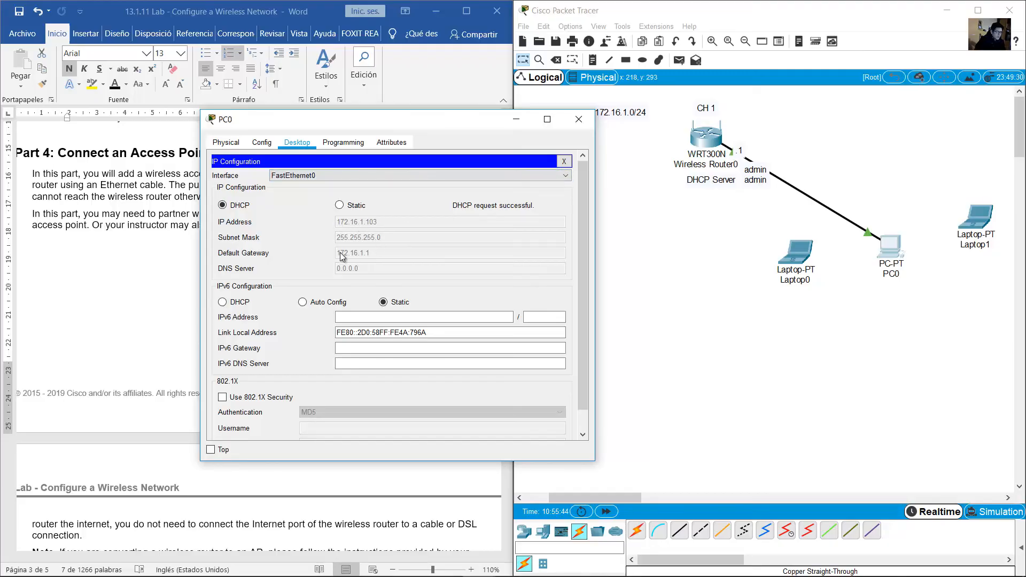
left_click(564, 161)
left_click(756, 107)
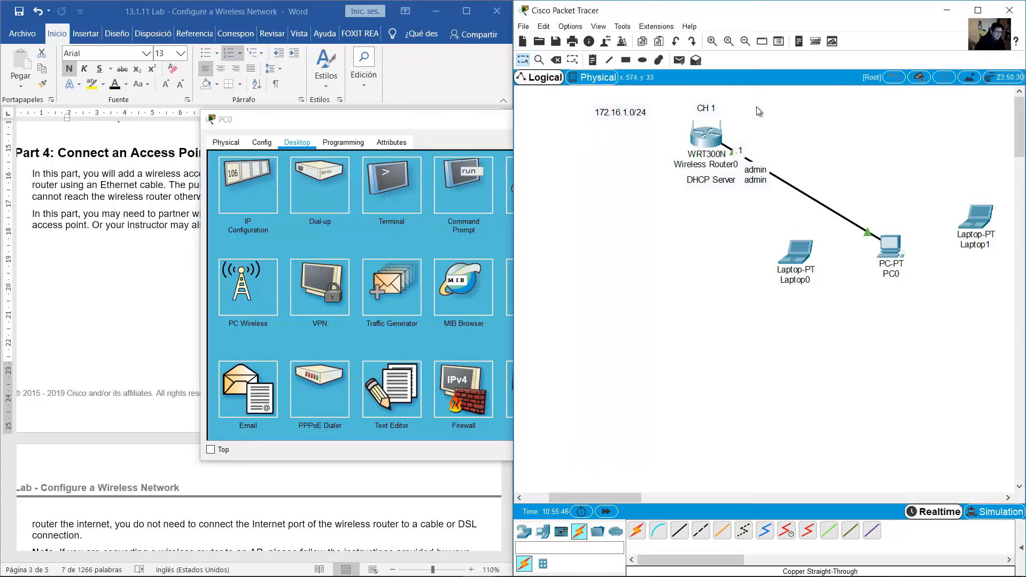
left_click_drag(764, 105, 671, 155)
left_click(454, 121)
left_click_drag(395, 120, 243, 118)
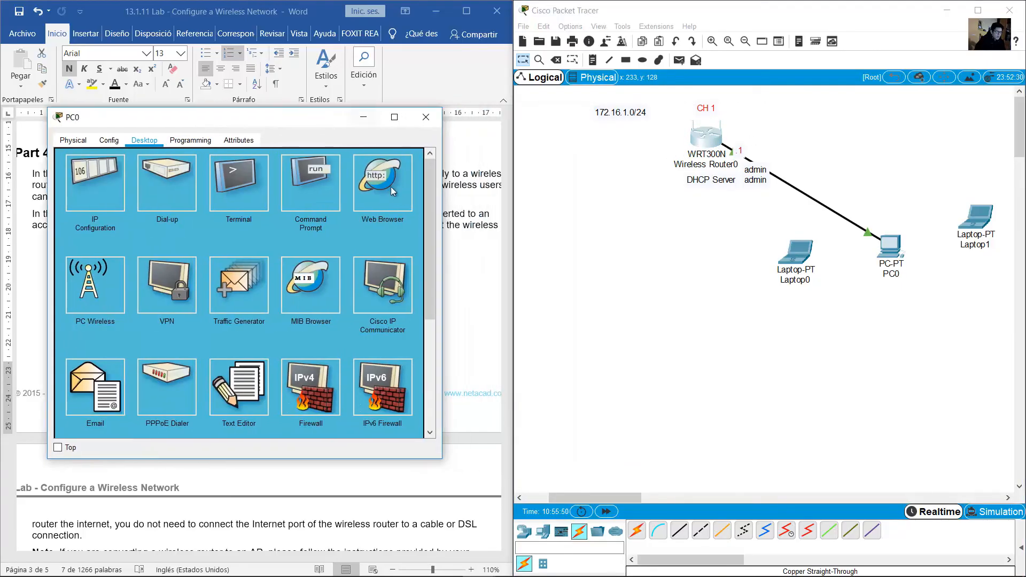
left_click(369, 187)
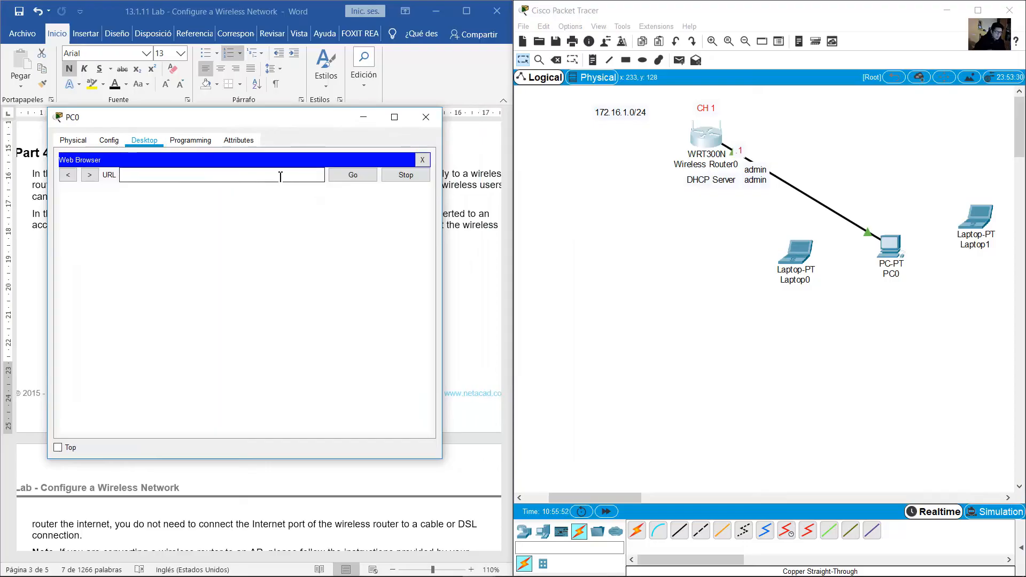
left_click(281, 175)
type("172.16.1.1")
left_click(350, 178)
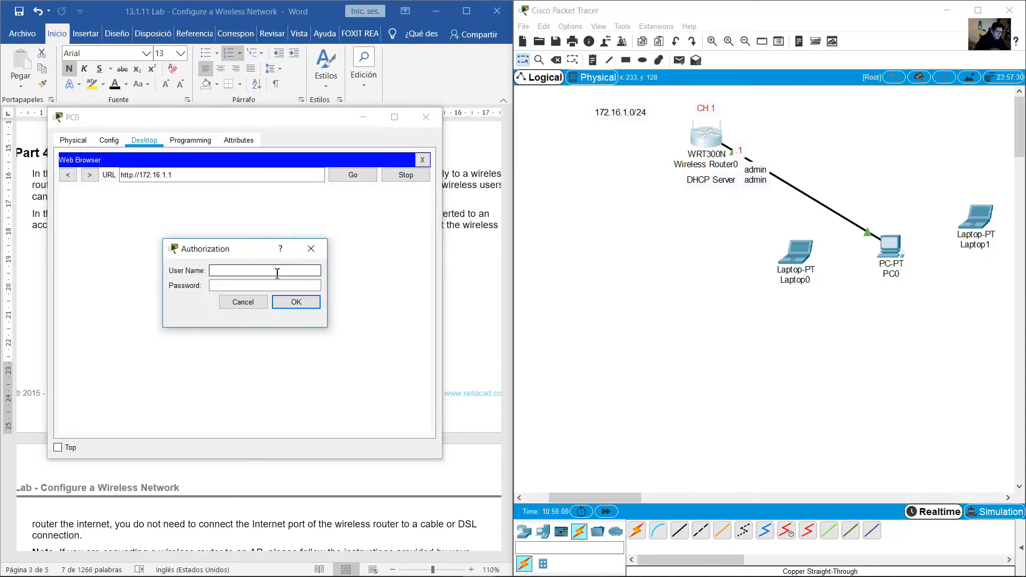
Log in to the router with the administrator username and password from the lab sheet
type("admin")
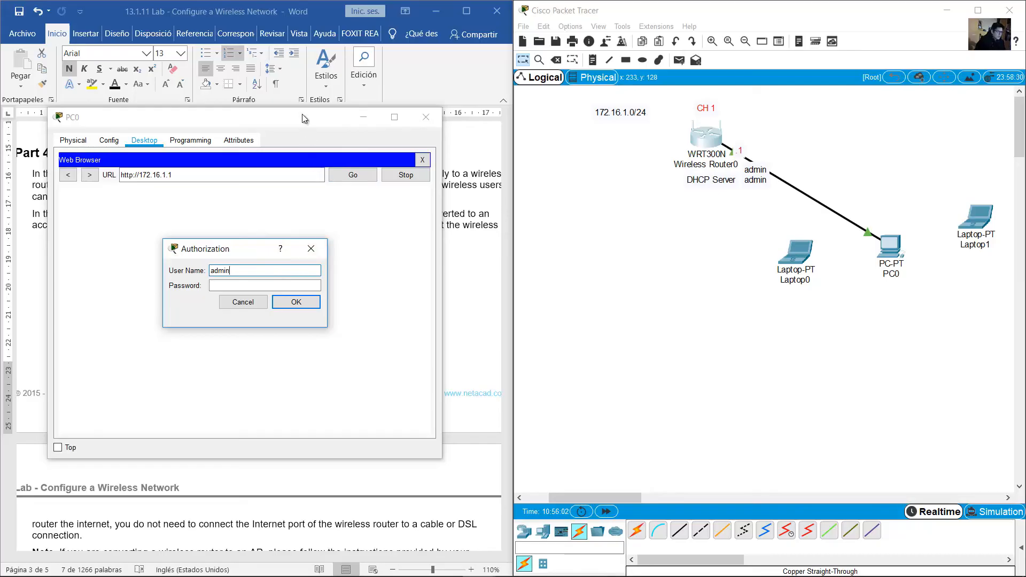
left_click_drag(303, 118, 699, 183)
left_click_drag(249, 253, 612, 296)
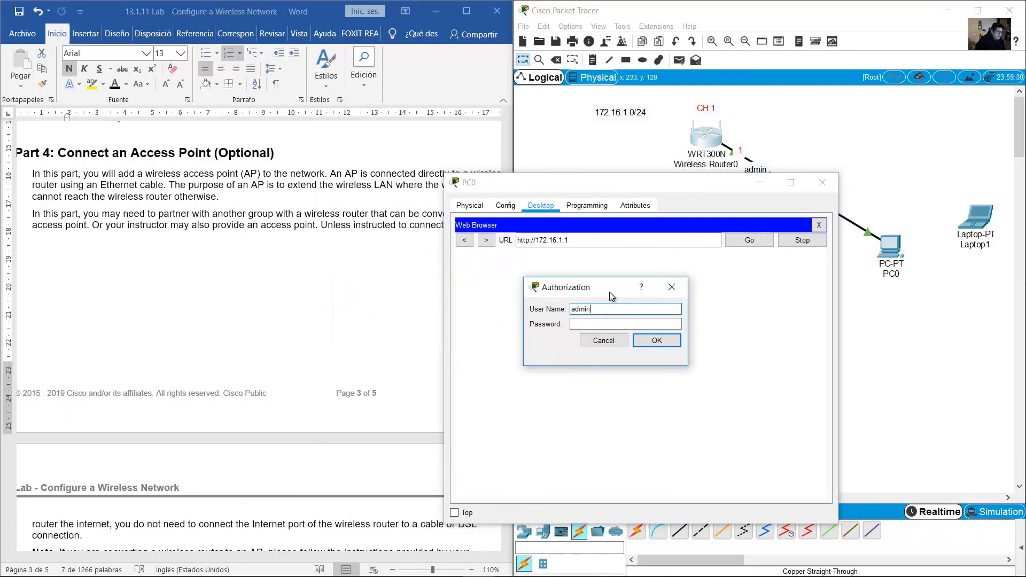
left_click(272, 298)
scroll(272, 298, "up", 15)
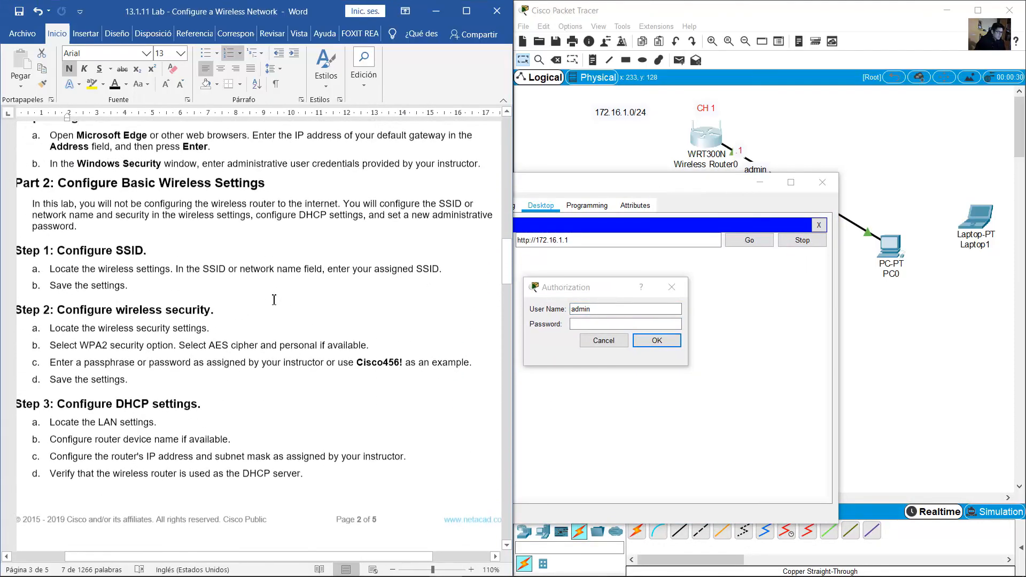
scroll(274, 300, "up", 10)
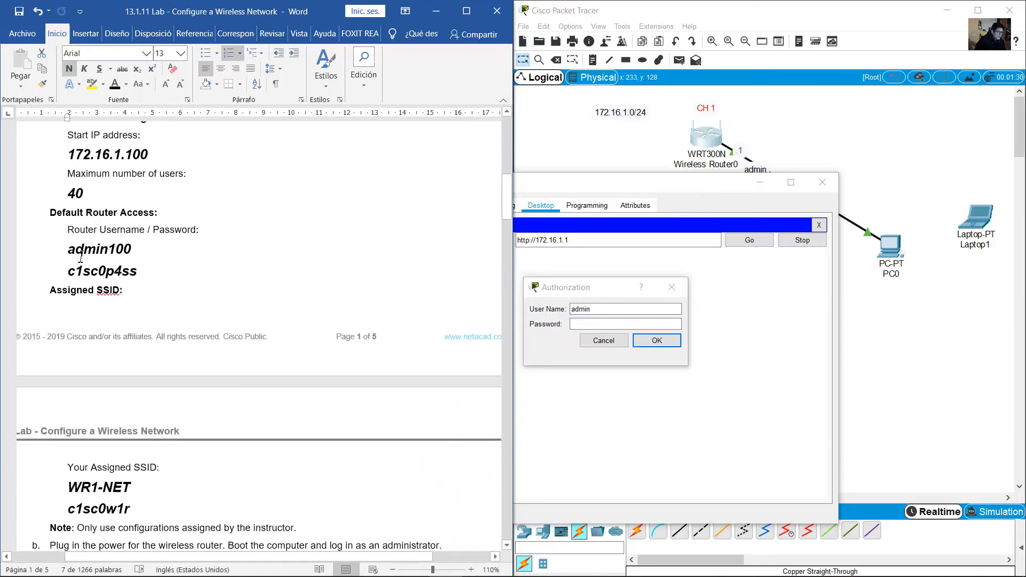
left_click_drag(75, 249, 98, 274)
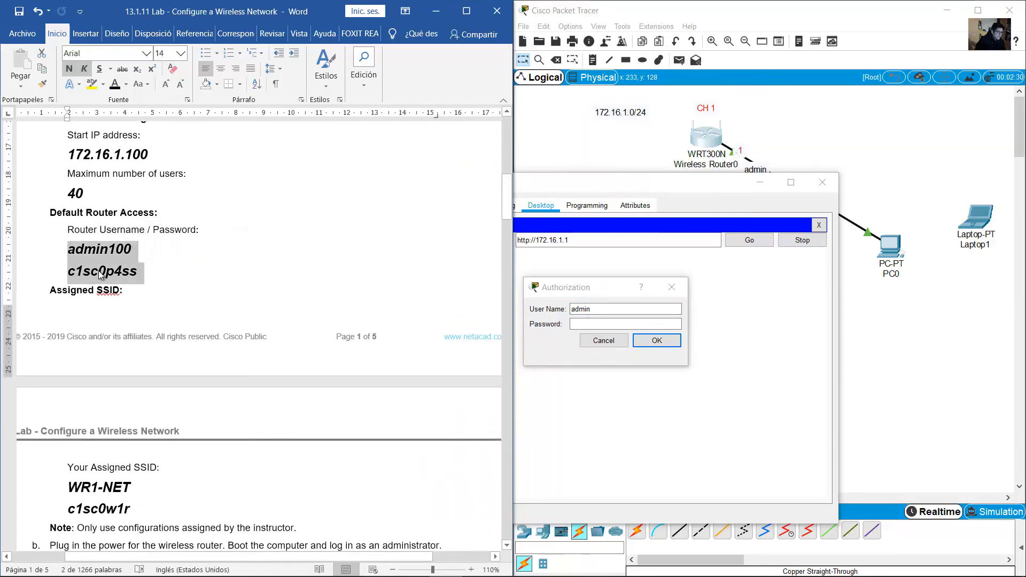
left_click(598, 325)
type("admi")
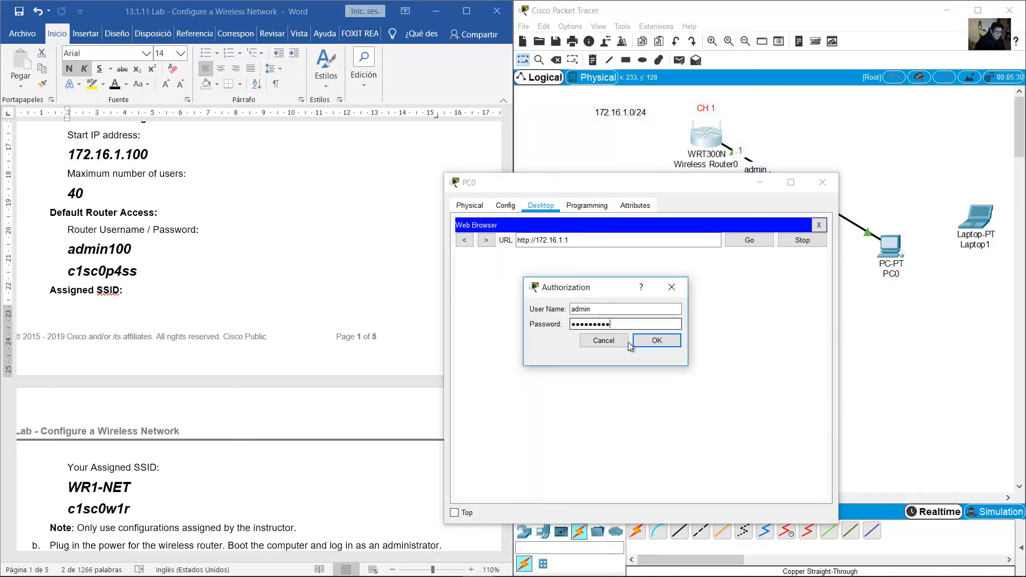
left_click(653, 342)
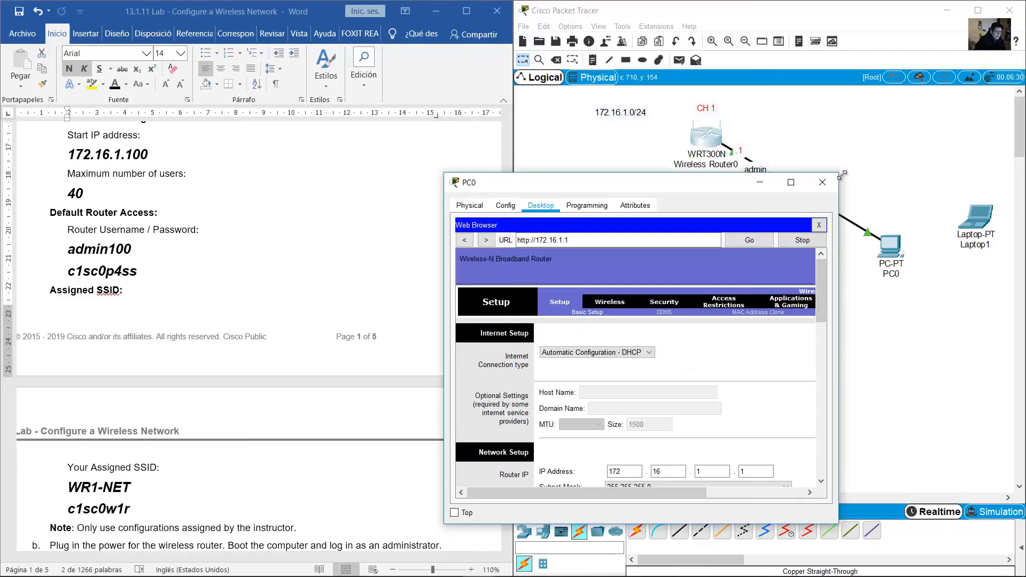
Set the router's wireless Network Mode to Mixed and save the settings
left_click_drag(842, 174, 1011, 161)
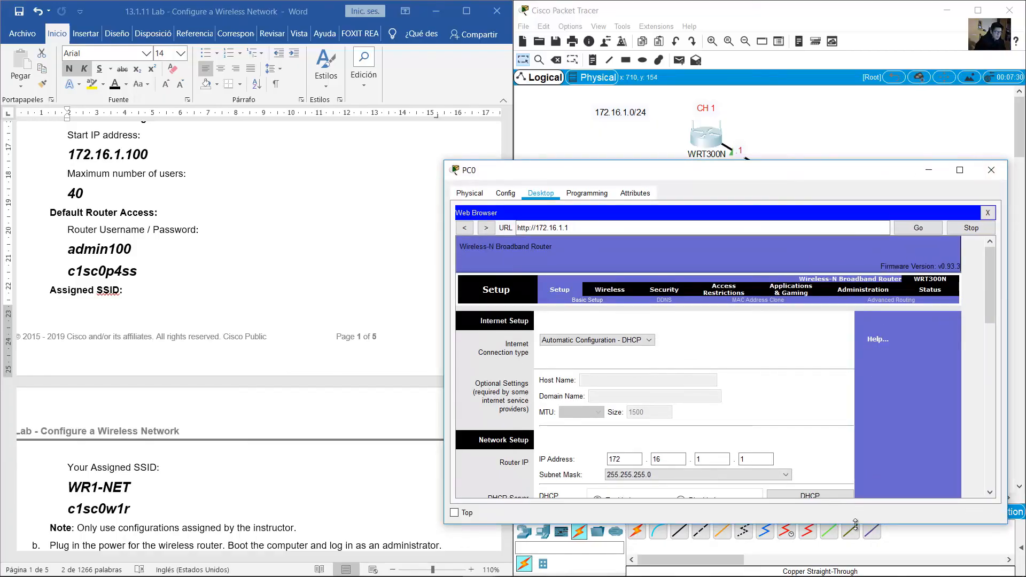
left_click_drag(856, 523, 854, 564)
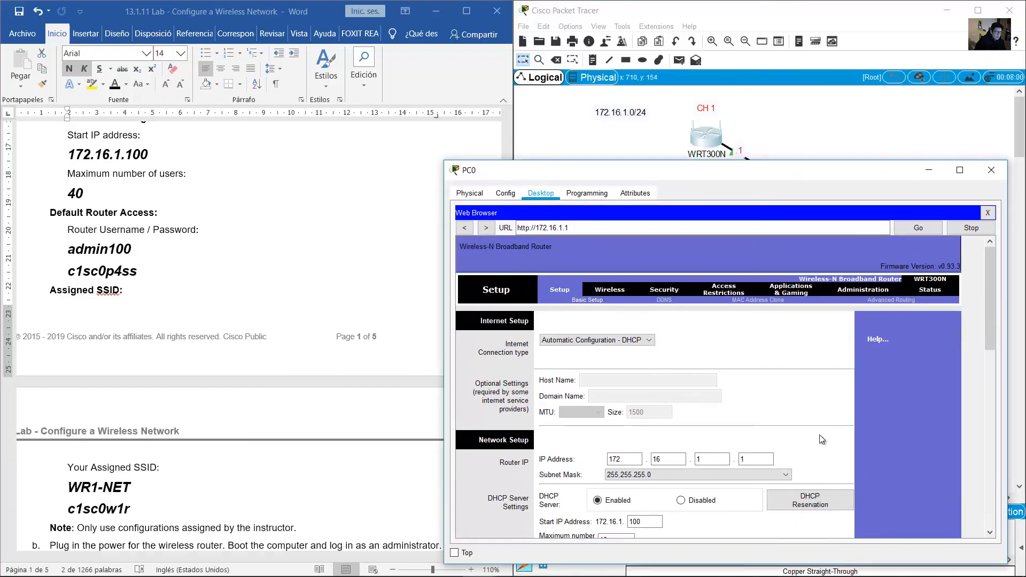
left_click(612, 290)
left_click(778, 350)
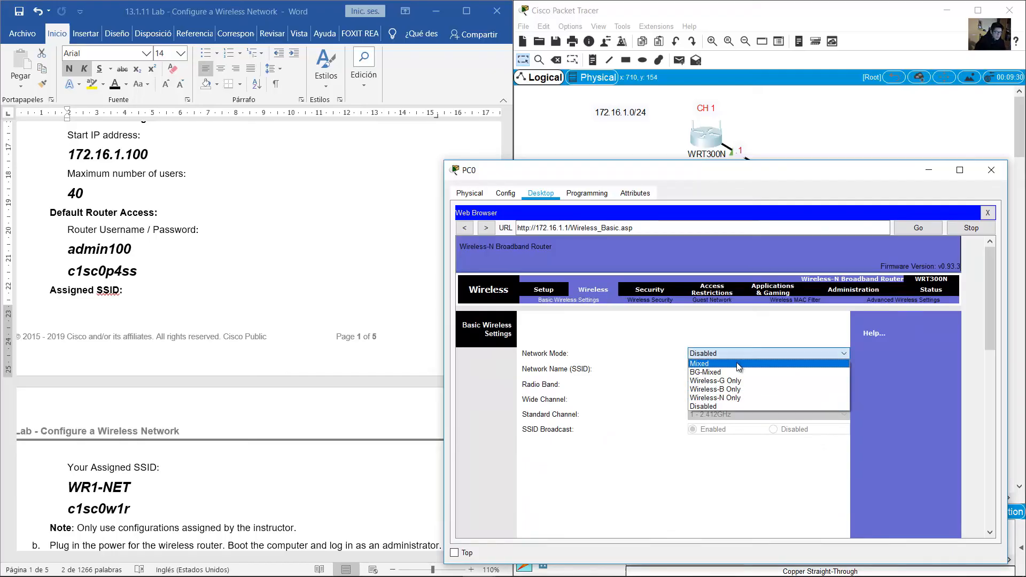
left_click(711, 364)
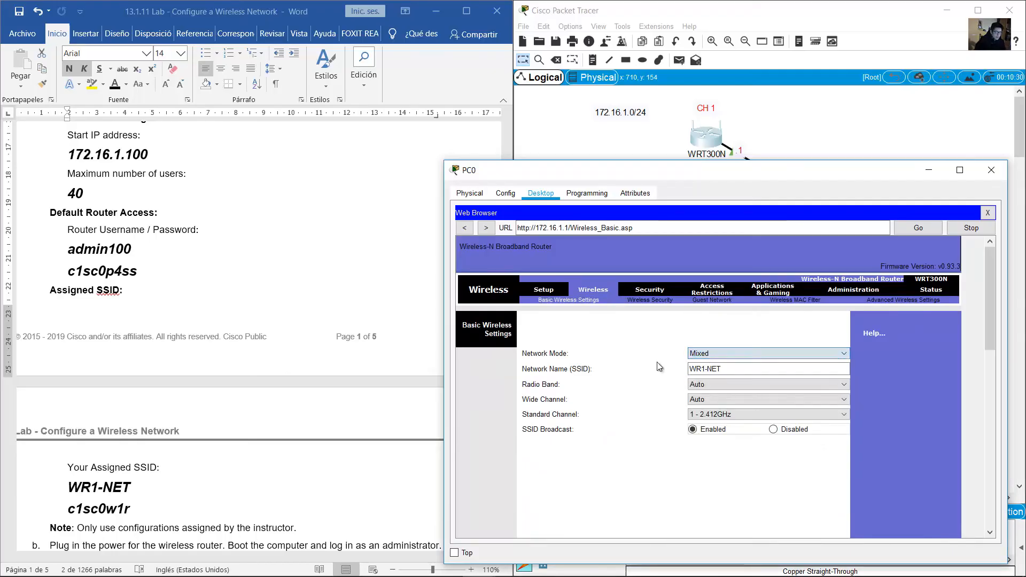
left_click_drag(985, 324, 986, 511)
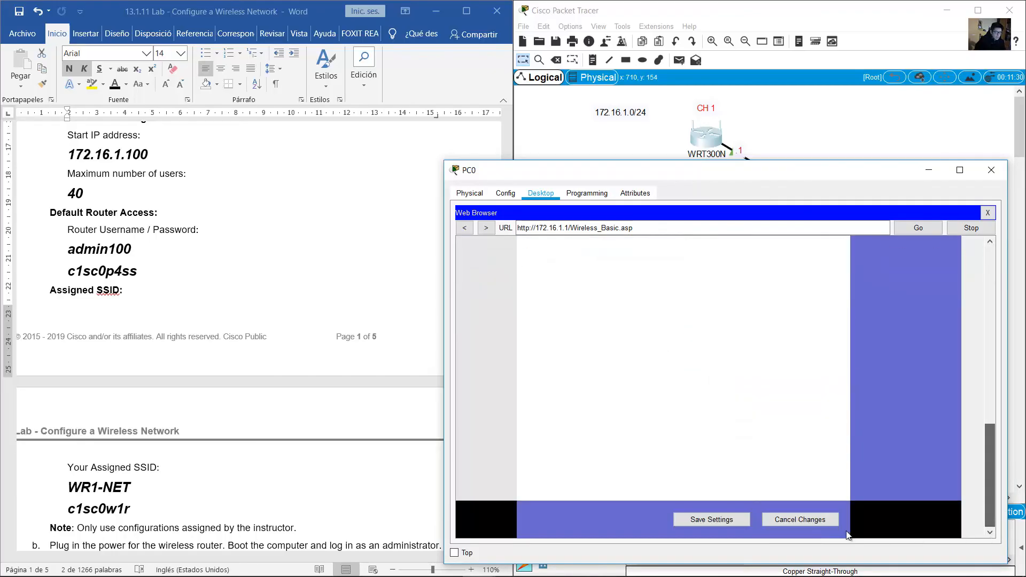
left_click(724, 523)
Re-apply the wireless settings, check the laptops' wireless links, and minimize PC0
left_click_drag(794, 174, 404, 122)
left_click(333, 463)
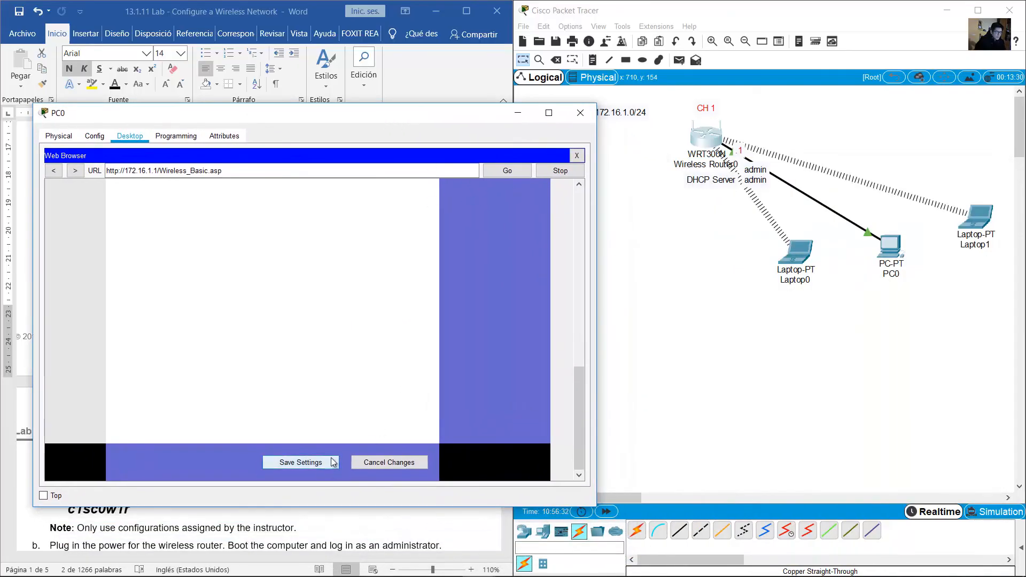
left_click(819, 121)
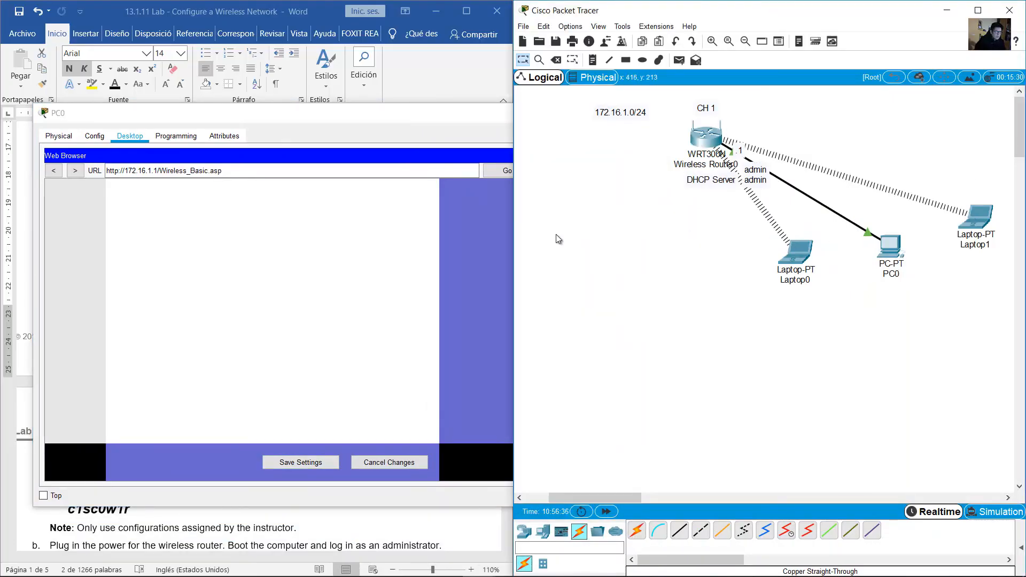
left_click(410, 121)
left_click(717, 289)
left_click(429, 119)
left_click(521, 117)
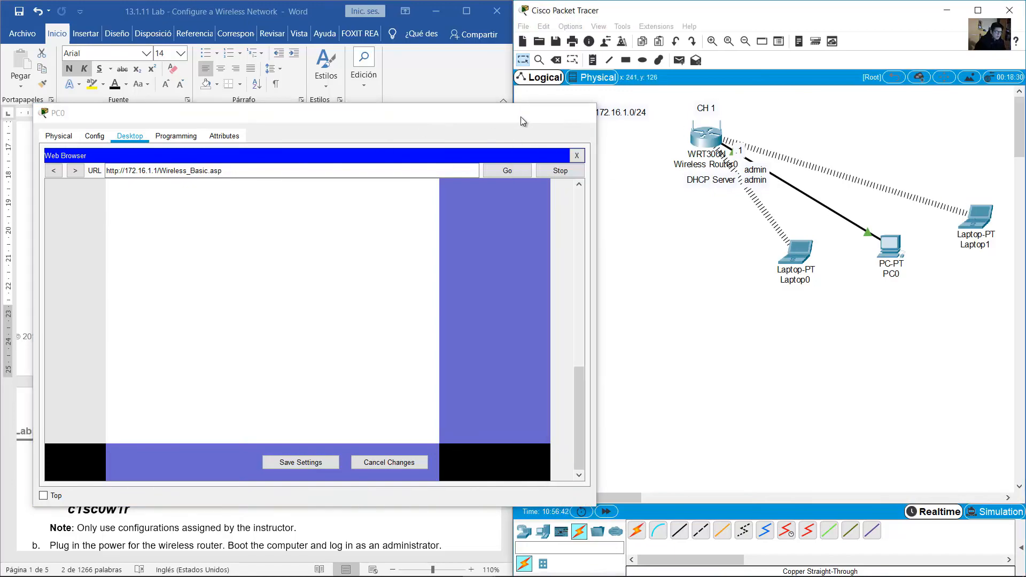
left_click(286, 239)
Highlight the Part 4 heading and the sentence about adding an access point
scroll(289, 243, "up", 5)
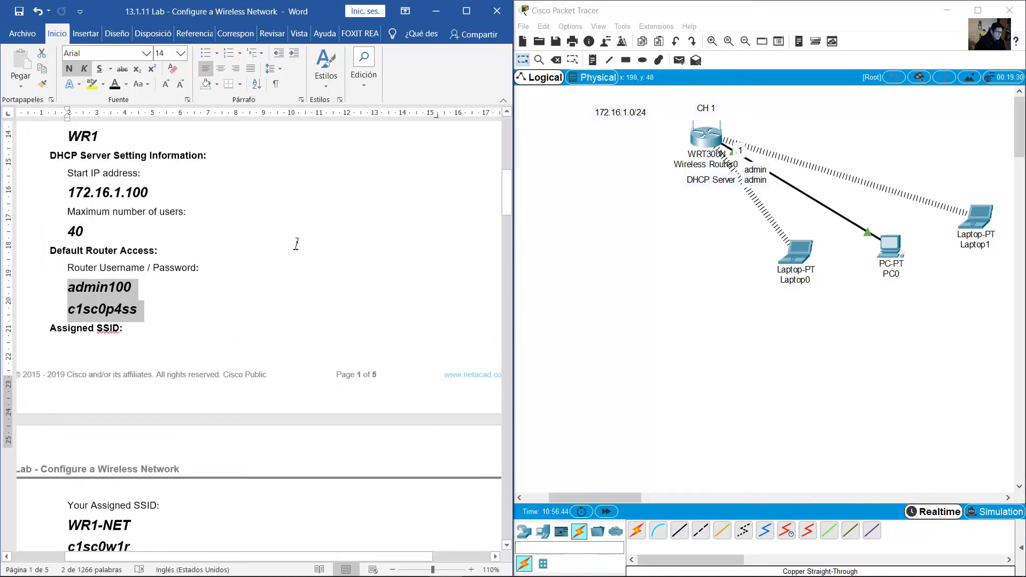
scroll(294, 245, "down", 10)
scroll(298, 246, "down", 15)
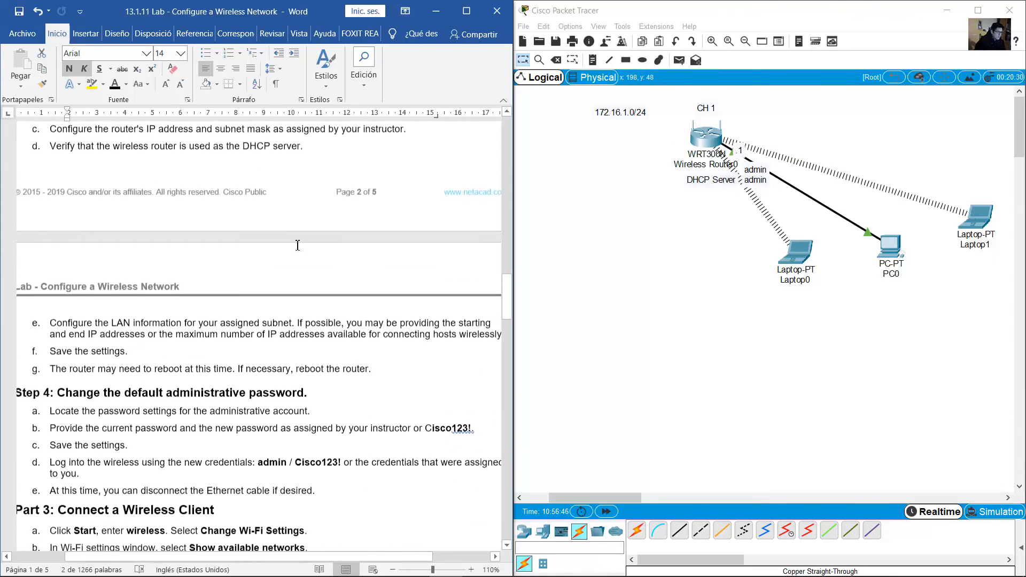
scroll(297, 245, "up", 2)
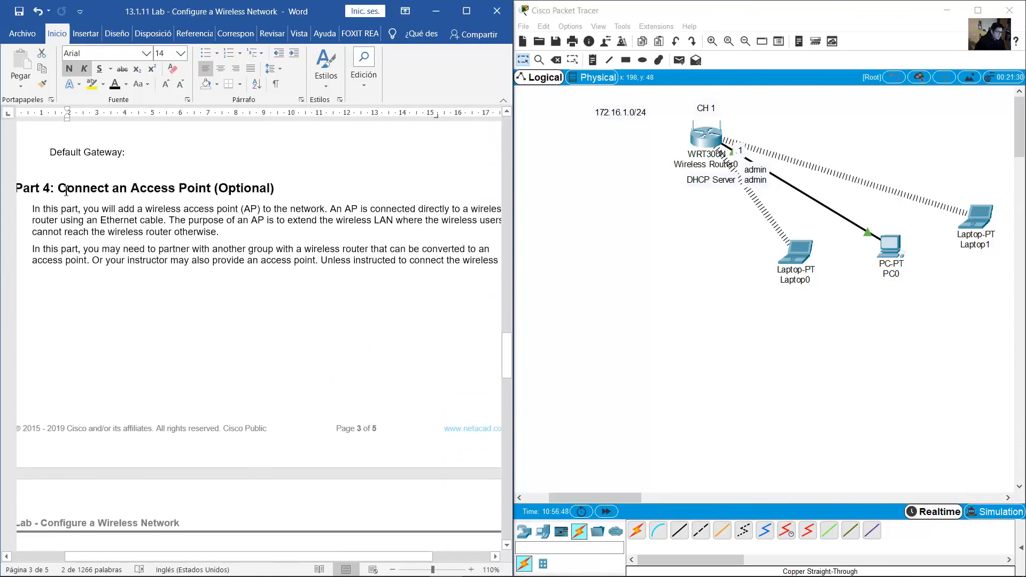
left_click_drag(58, 188, 279, 188)
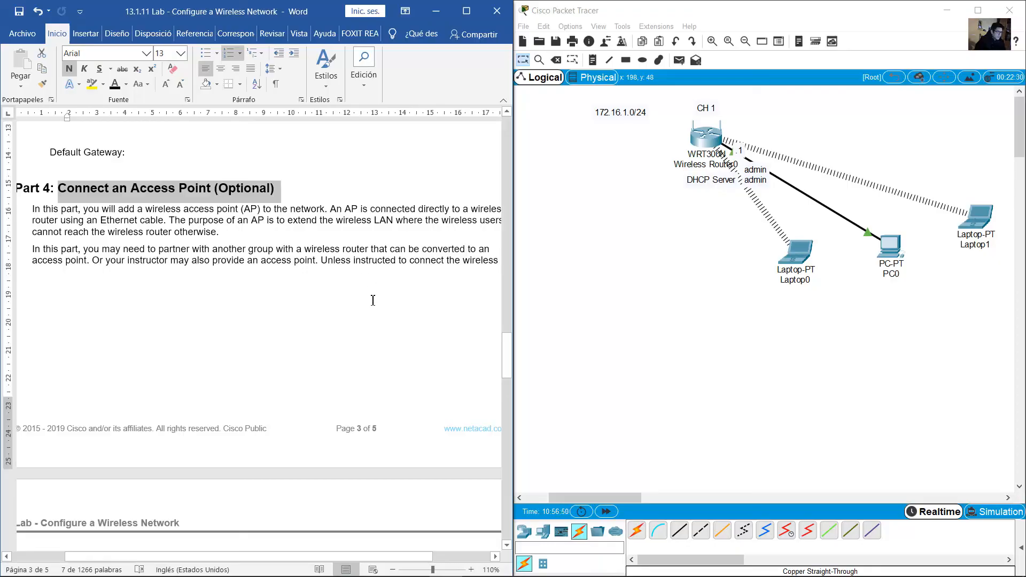
left_click(360, 316)
left_click_drag(58, 188, 270, 189)
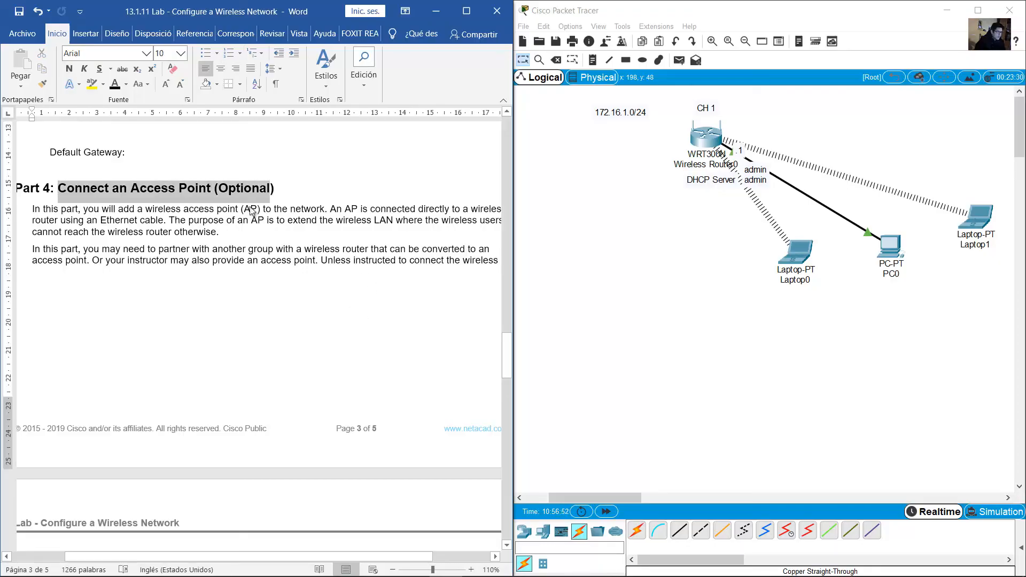
left_click(236, 222)
scroll(236, 227, "down", 1)
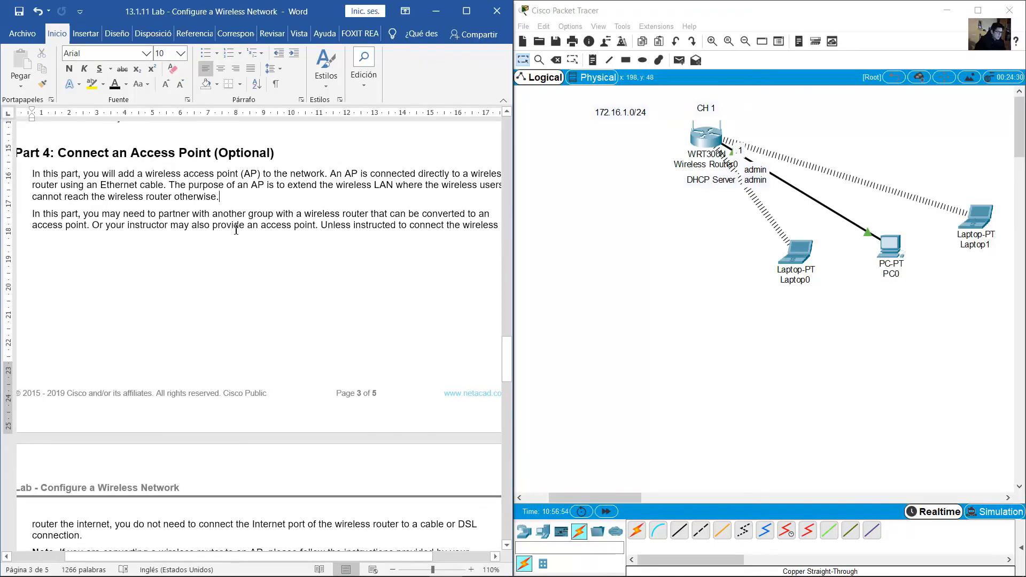
left_click_drag(84, 173, 255, 174)
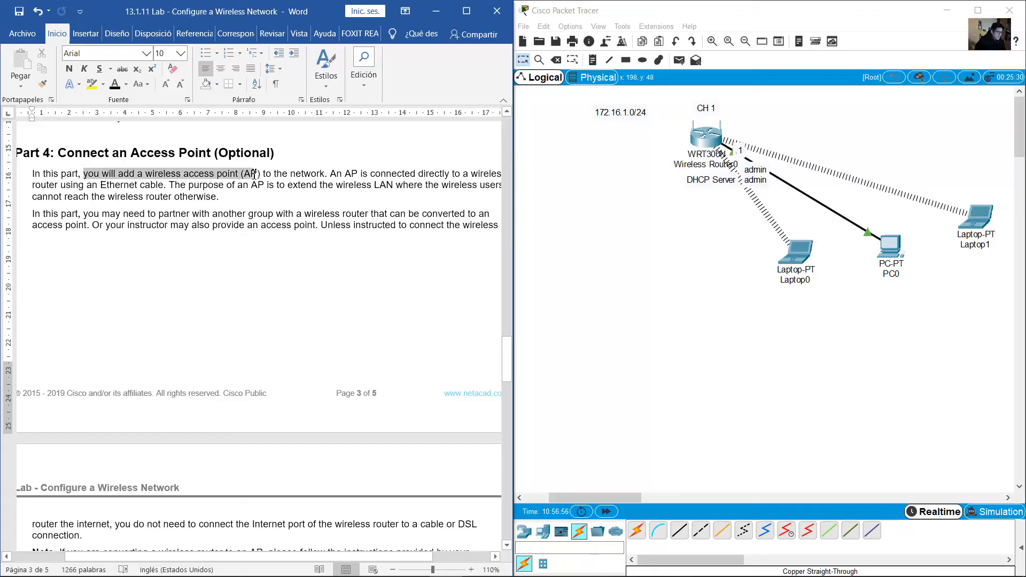
Scroll to Step 1 and highlight its step a instruction
scroll(396, 291, "down", 10)
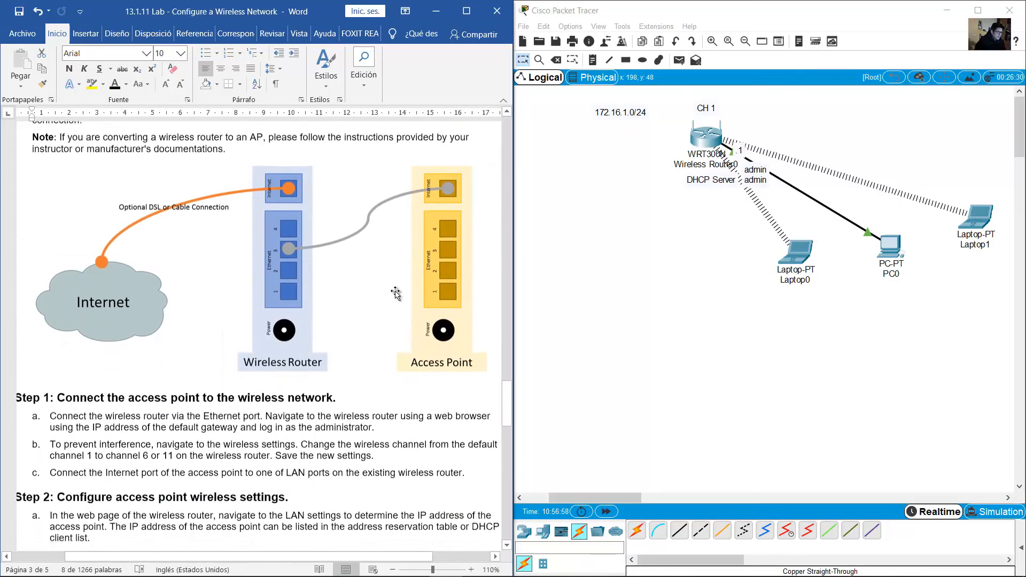
scroll(396, 293, "up", 1)
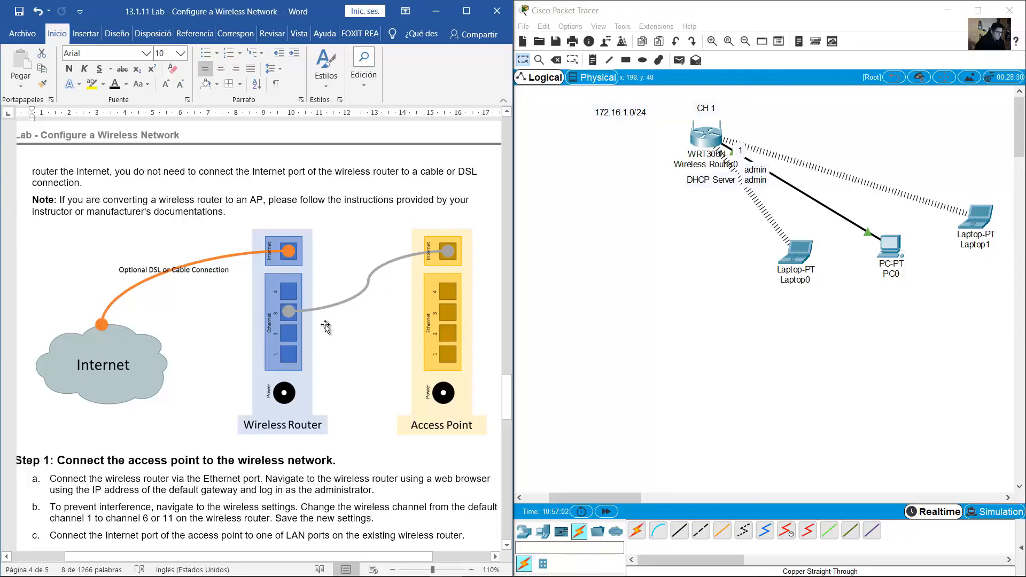
scroll(357, 315, "down", 2)
scroll(357, 315, "down", 6)
left_click(56, 199)
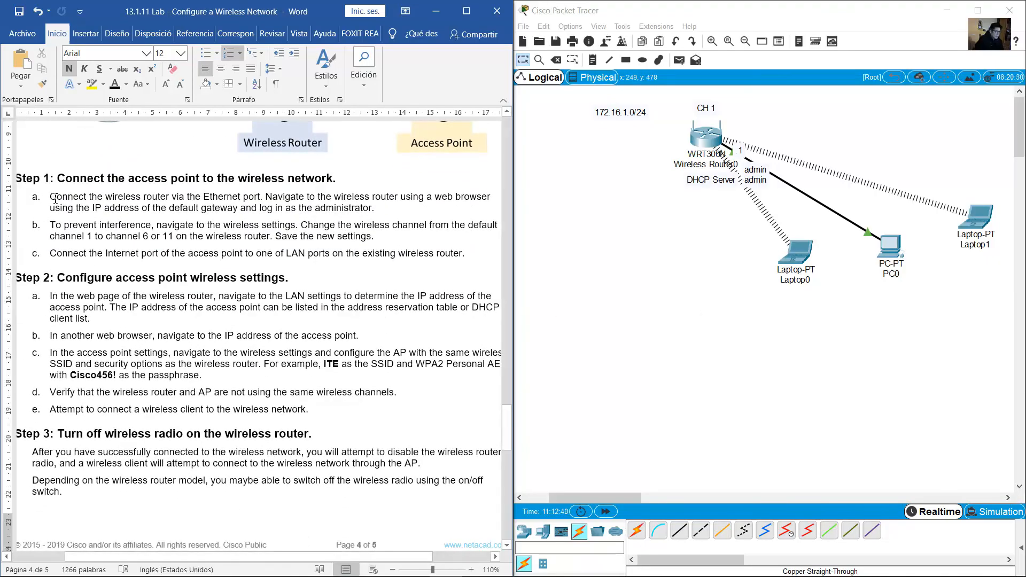
left_click_drag(102, 197, 153, 197)
left_click_drag(194, 197, 337, 212)
In Packet Tracer, select PC0 and the wireless router with its CH 1 label
left_click(897, 257)
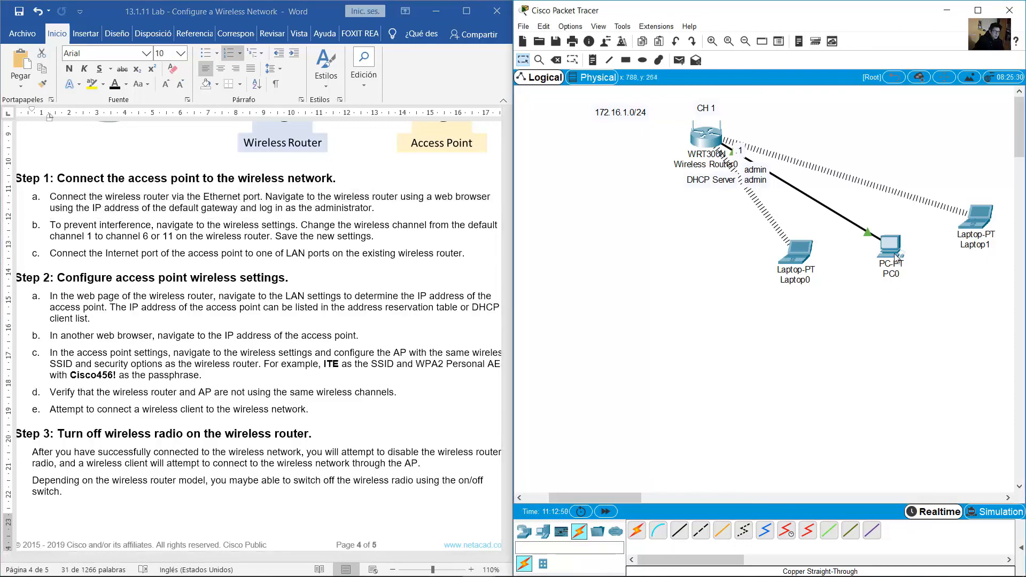
left_click_drag(920, 276, 835, 226)
left_click_drag(765, 100, 699, 133)
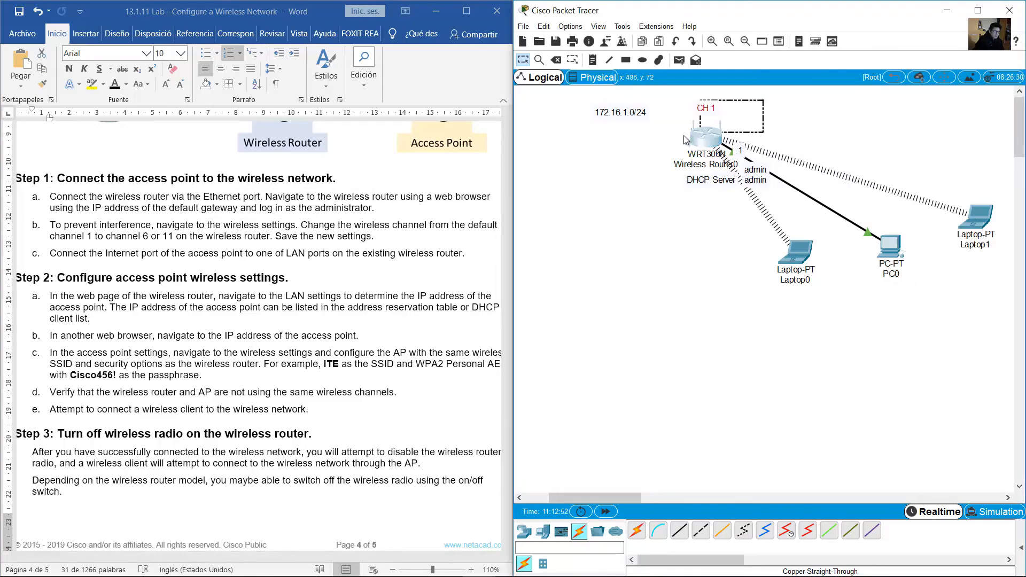
left_click(890, 245)
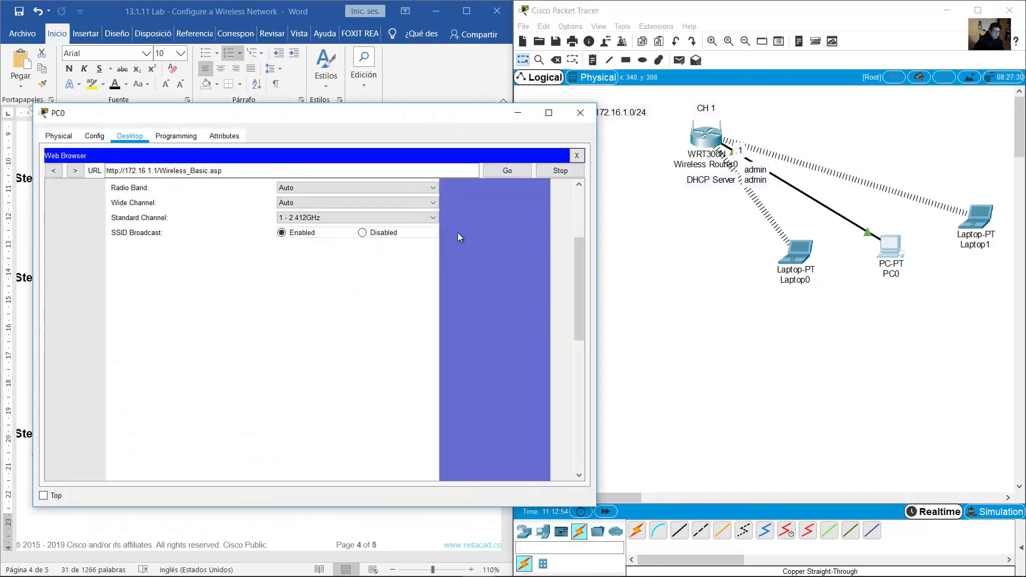
left_click_drag(579, 293, 578, 245)
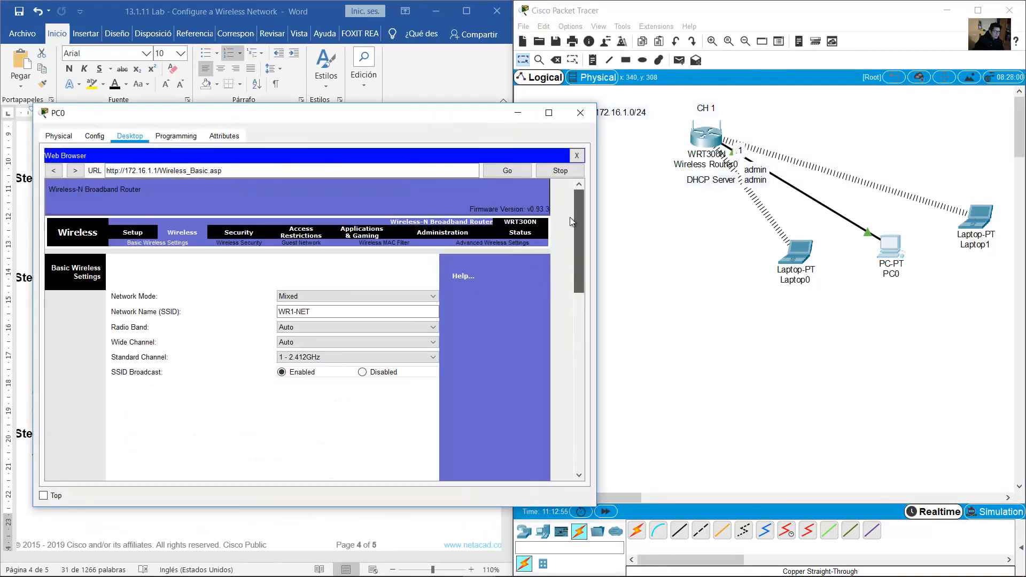
left_click(143, 233)
left_click(203, 233)
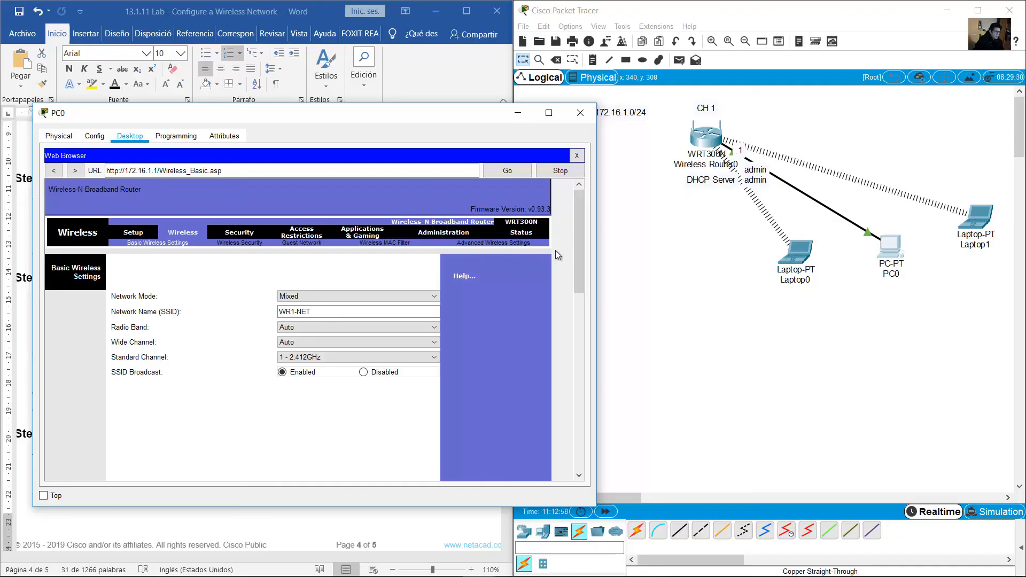
scroll(578, 277, "down", 2)
left_click(396, 302)
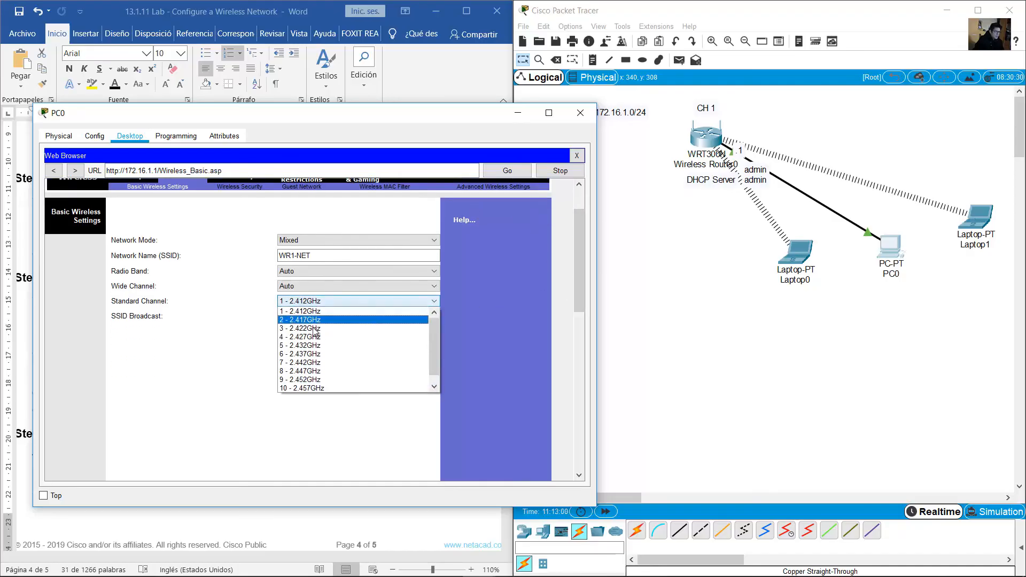
left_click(298, 312)
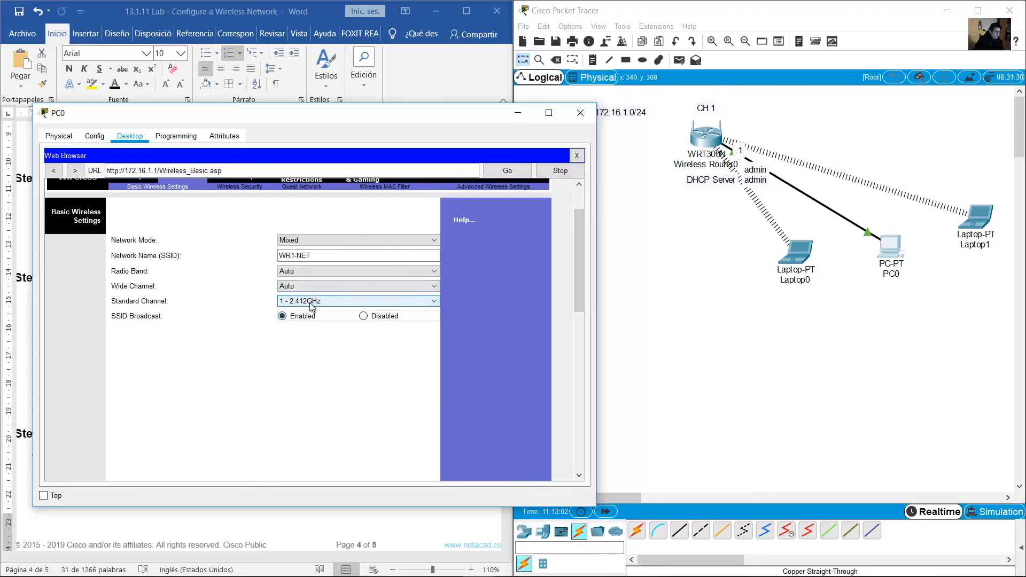
left_click(516, 113)
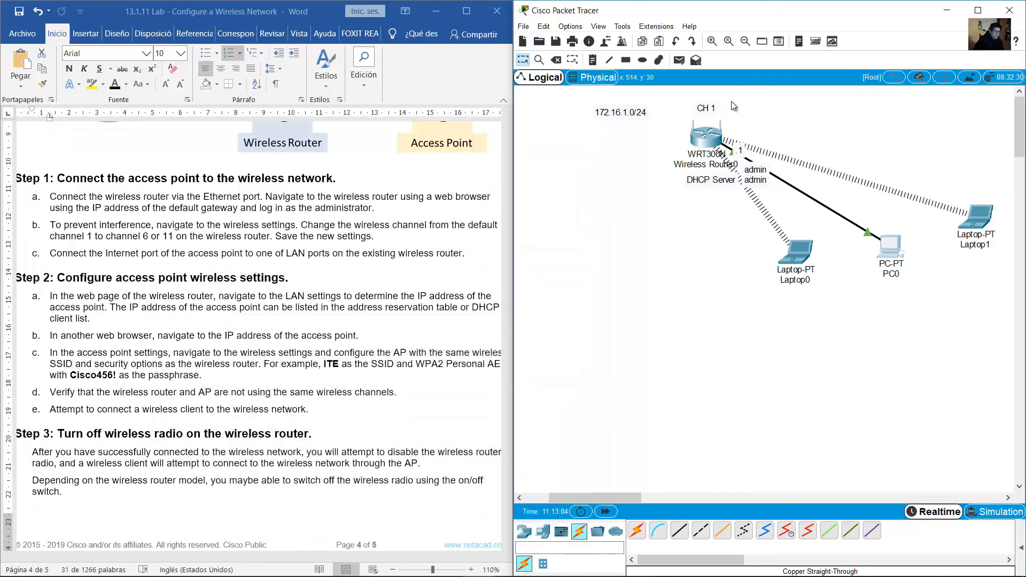
left_click_drag(713, 110, 698, 120)
left_click(740, 112)
left_click(778, 114)
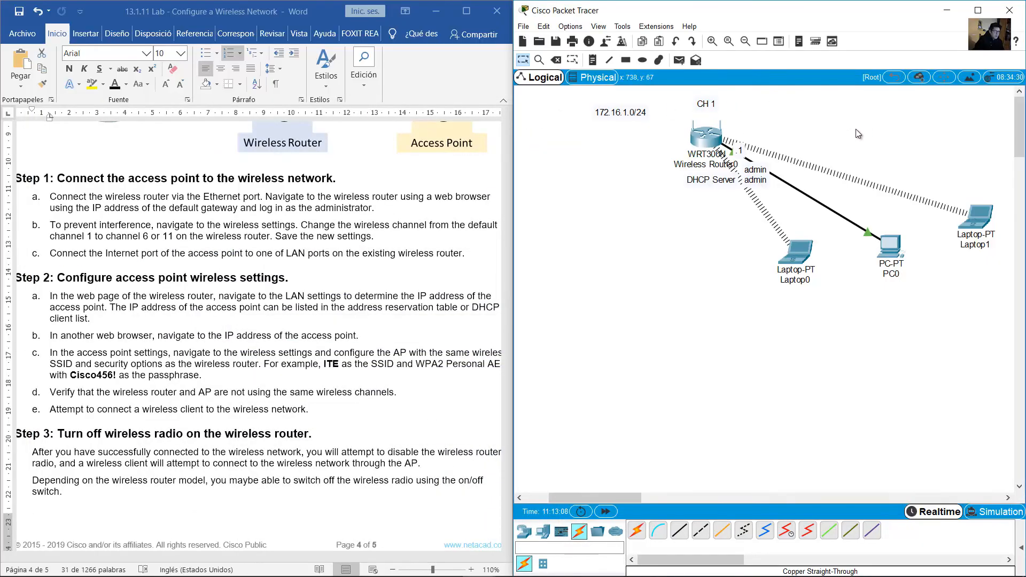
left_click(245, 228)
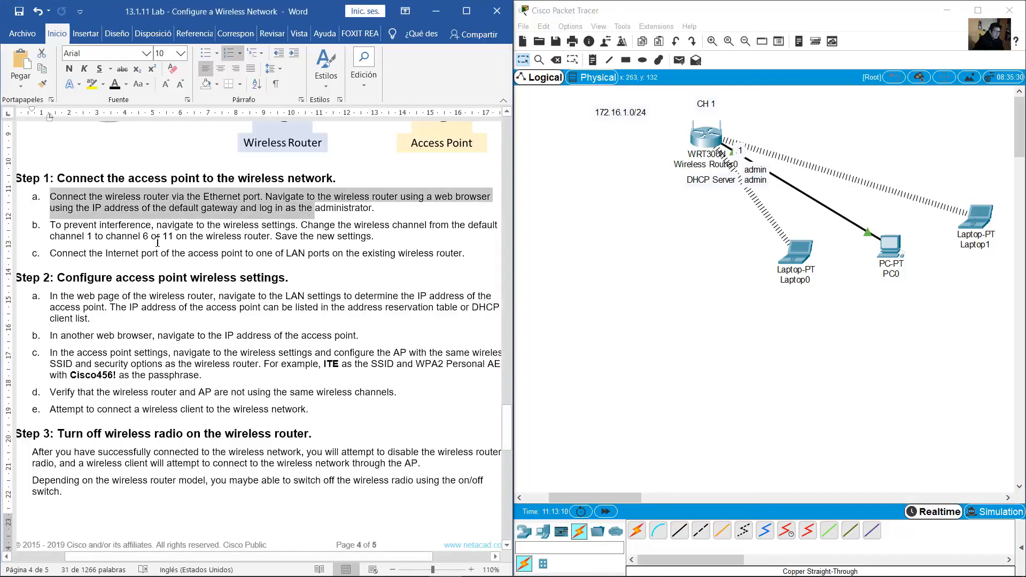
left_click_drag(144, 237, 174, 237)
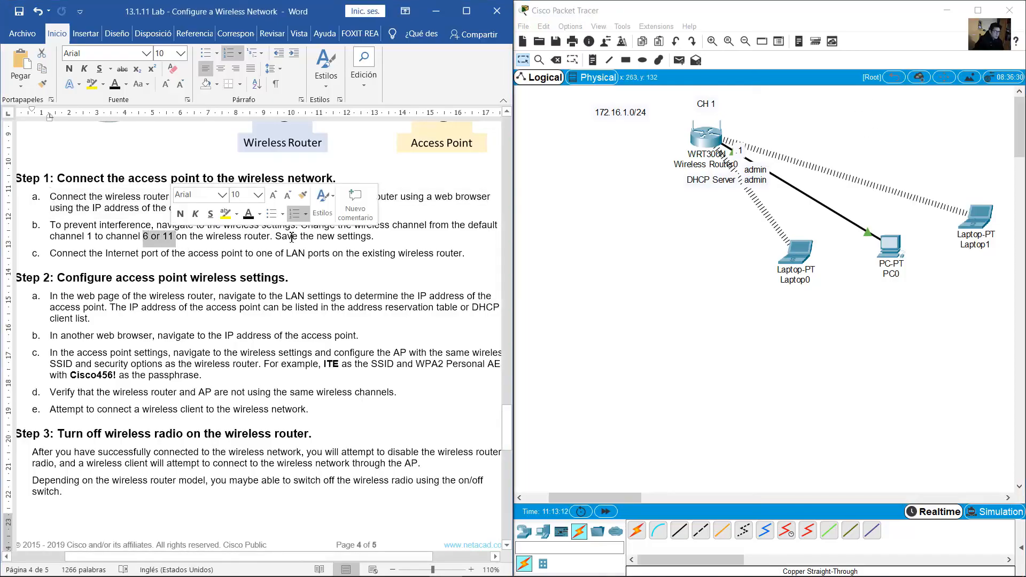
left_click(222, 253)
scroll(214, 262, "down", 1)
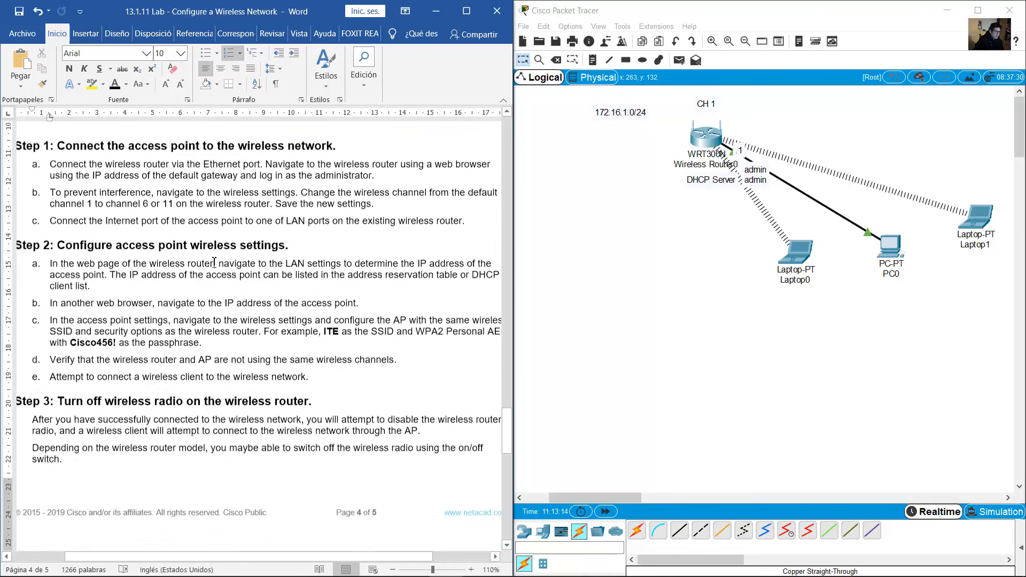
left_click_drag(338, 219, 460, 218)
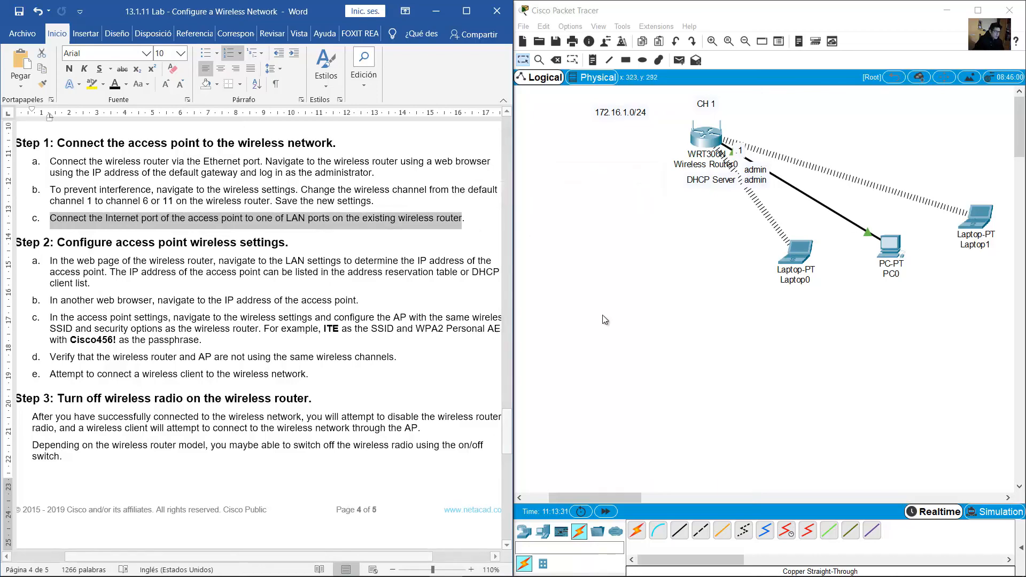
Place an AccessPoint-PT (Access Point1) right of the router and view its configuration window
left_click(544, 533)
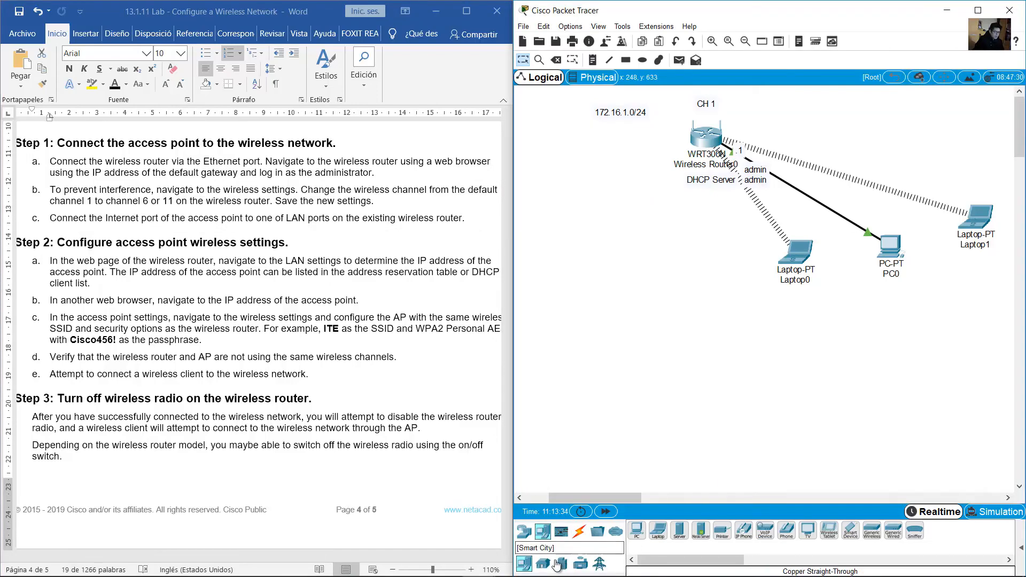
left_click(526, 532)
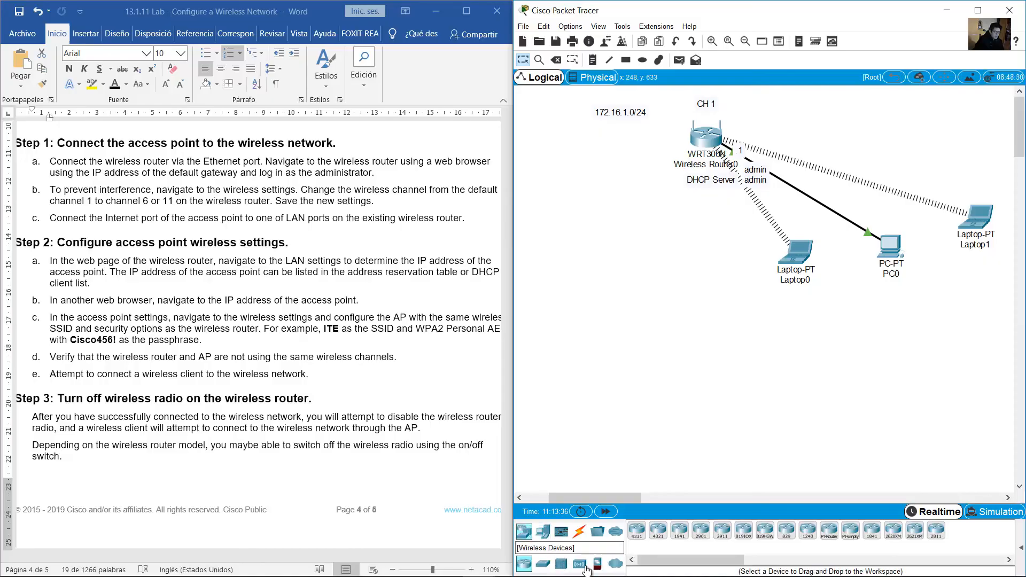
left_click(580, 564)
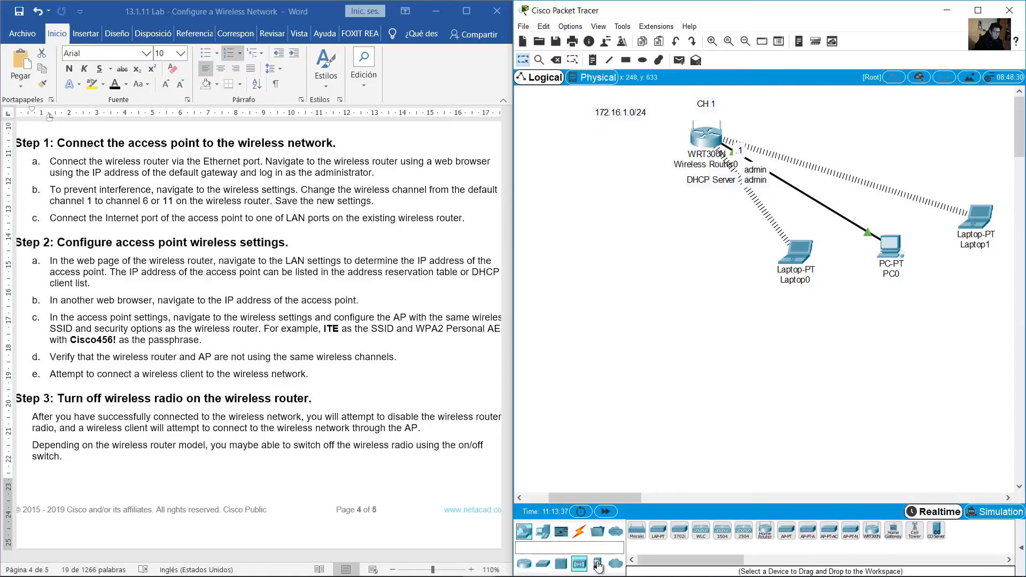
left_click(788, 535)
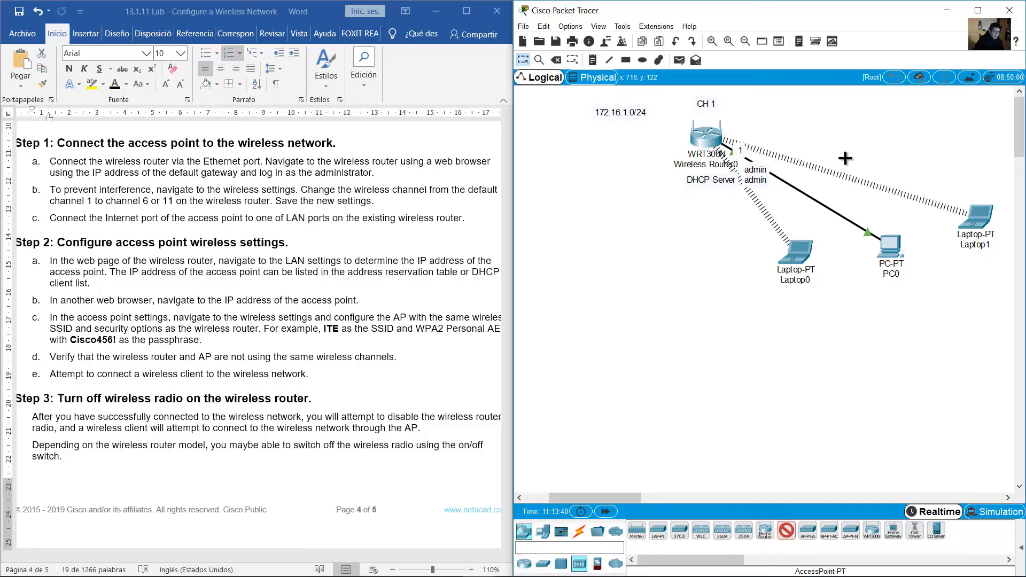
left_click(863, 132)
left_click_drag(869, 134, 883, 140)
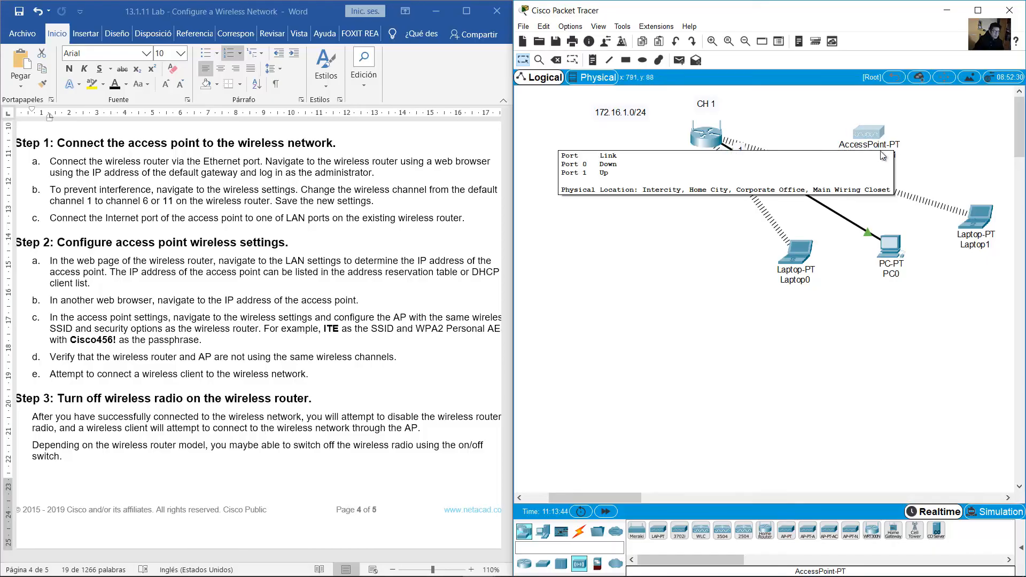
left_click(867, 135)
left_click(505, 182)
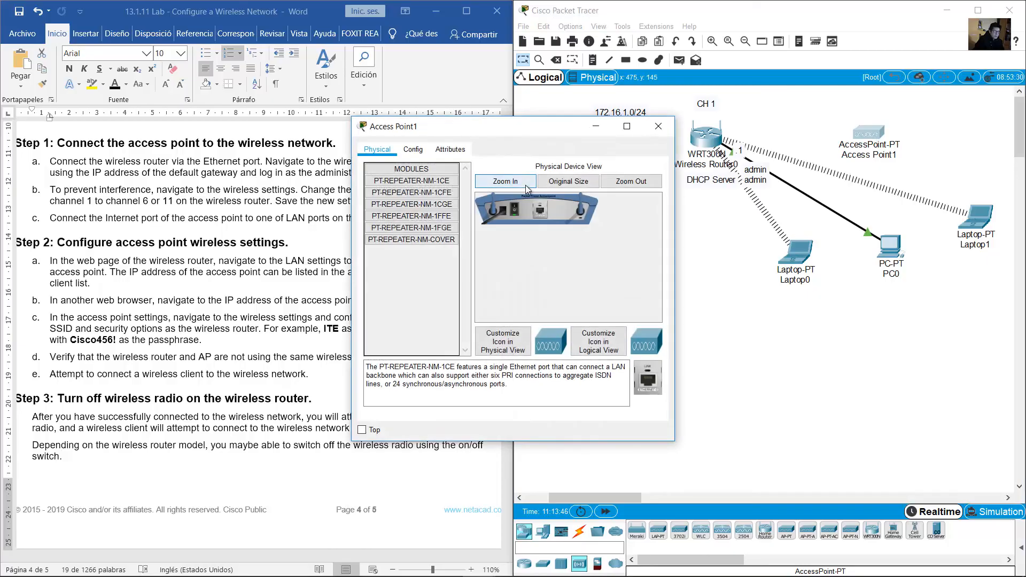
left_click_drag(675, 309, 838, 306)
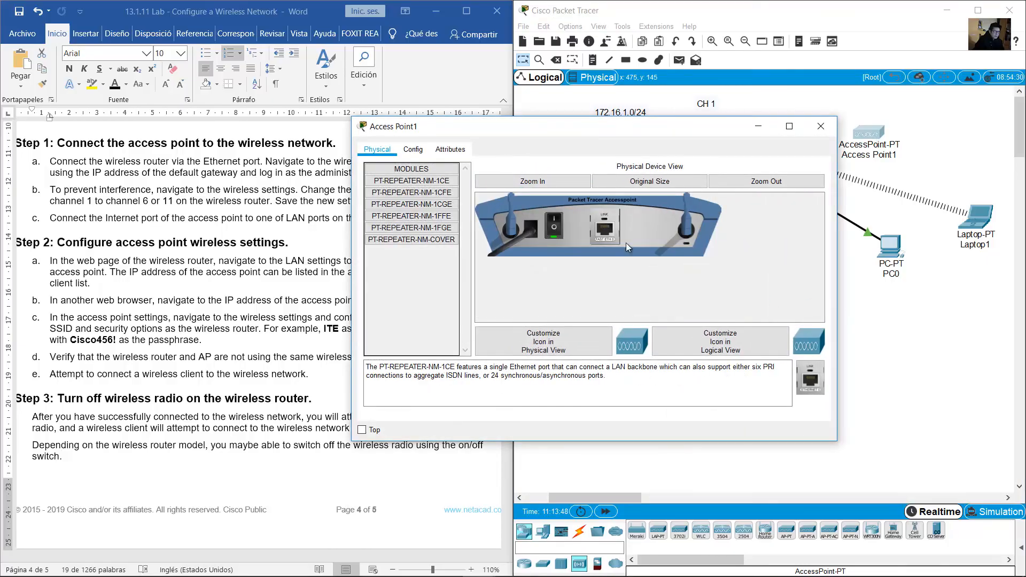
left_click(821, 126)
left_click_drag(871, 133, 874, 142)
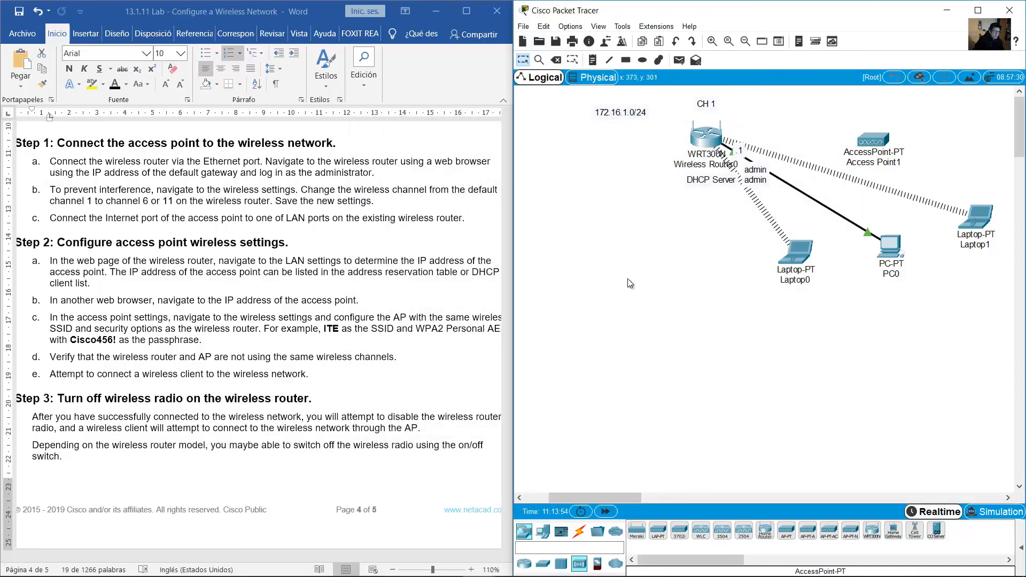
Drop a stray LAP-PT lightweight access point, then remove it with the Delete tool
left_click(658, 532)
left_click(632, 314)
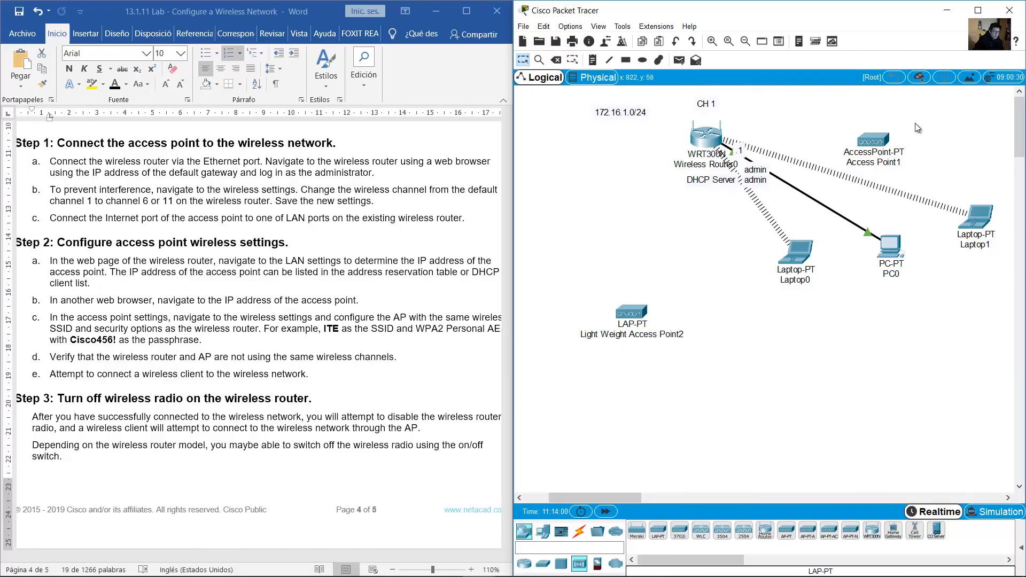
left_click_drag(933, 111, 837, 163)
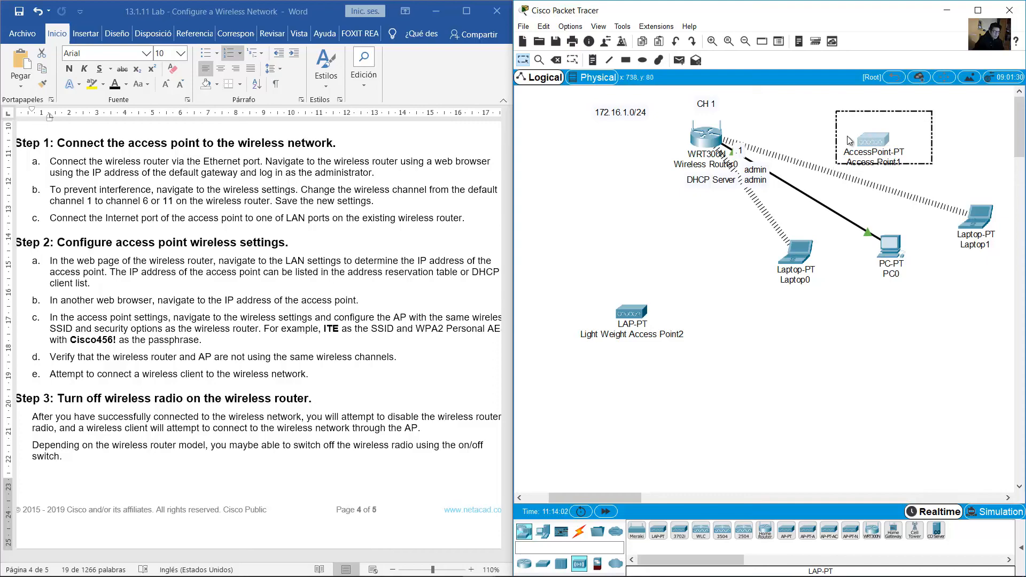
left_click(820, 129)
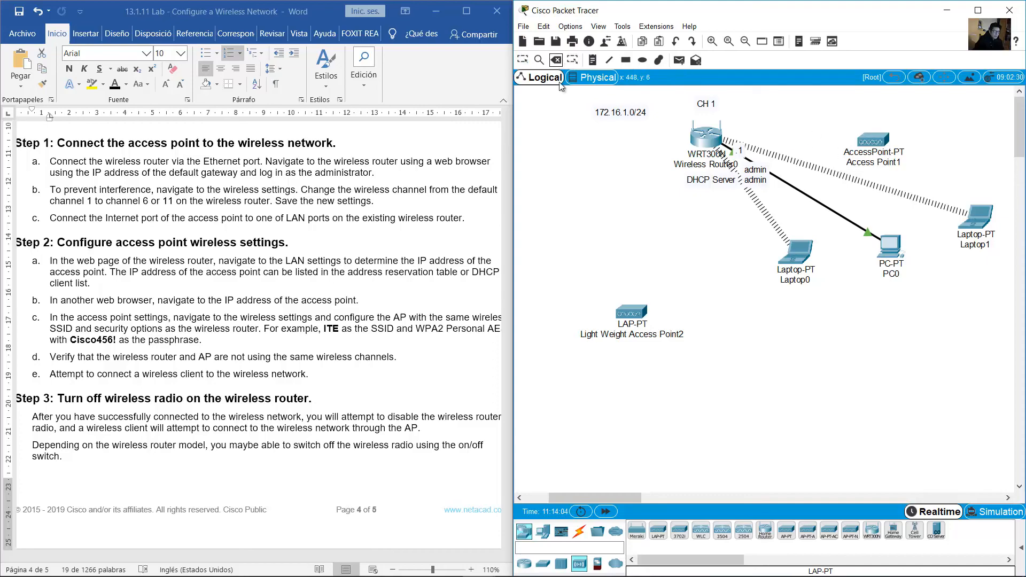
left_click(627, 311)
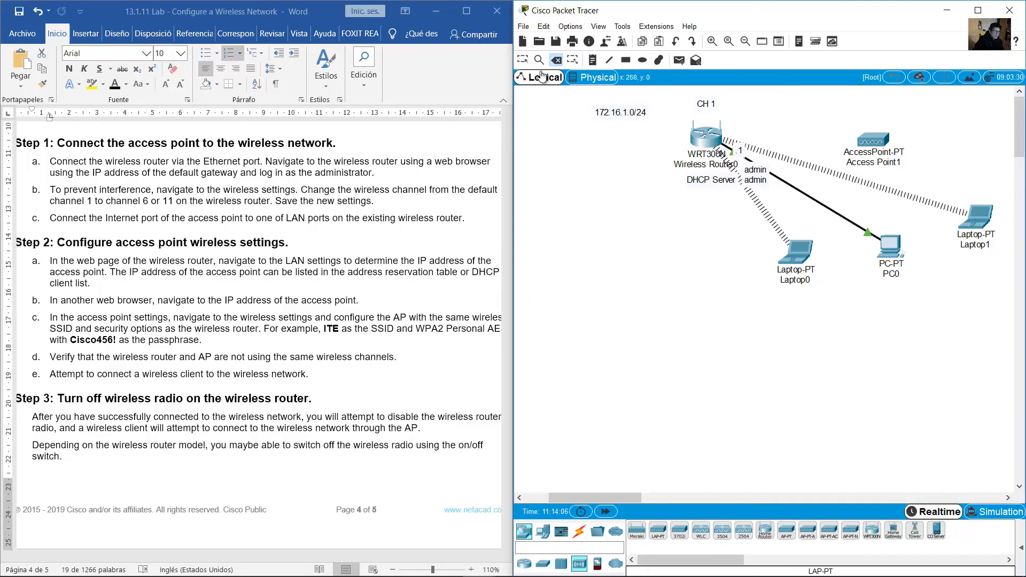
Run a copper straight-through cable from Wireless Router0 Ethernet 3 to Access Point1 Port 0
left_click(579, 531)
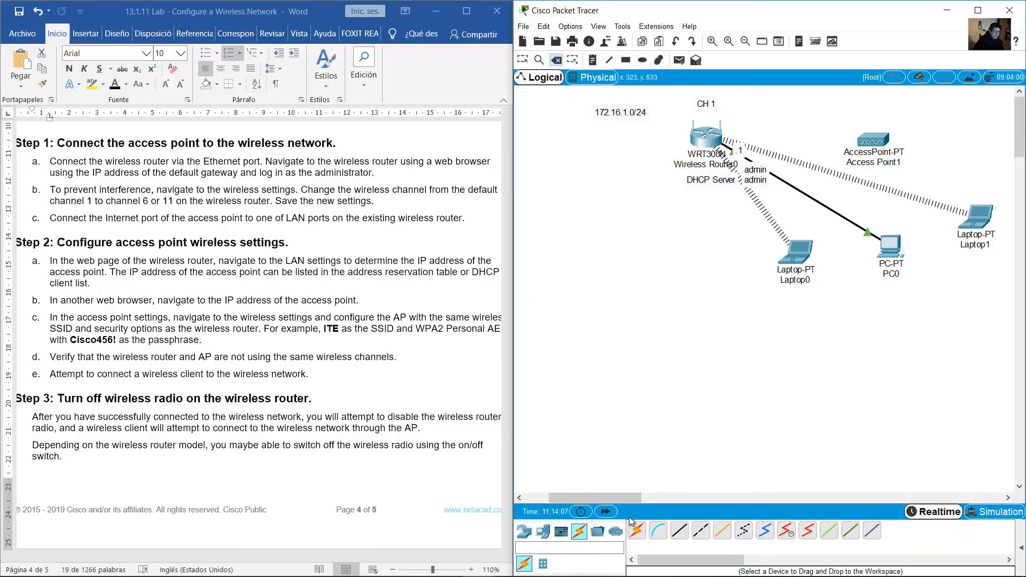
left_click(681, 532)
left_click(707, 140)
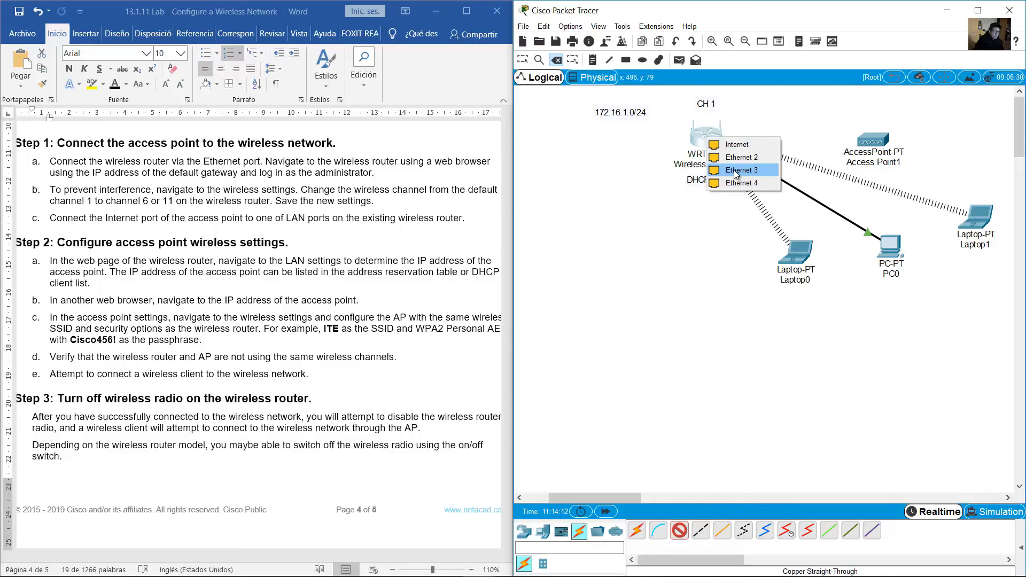
left_click(754, 171)
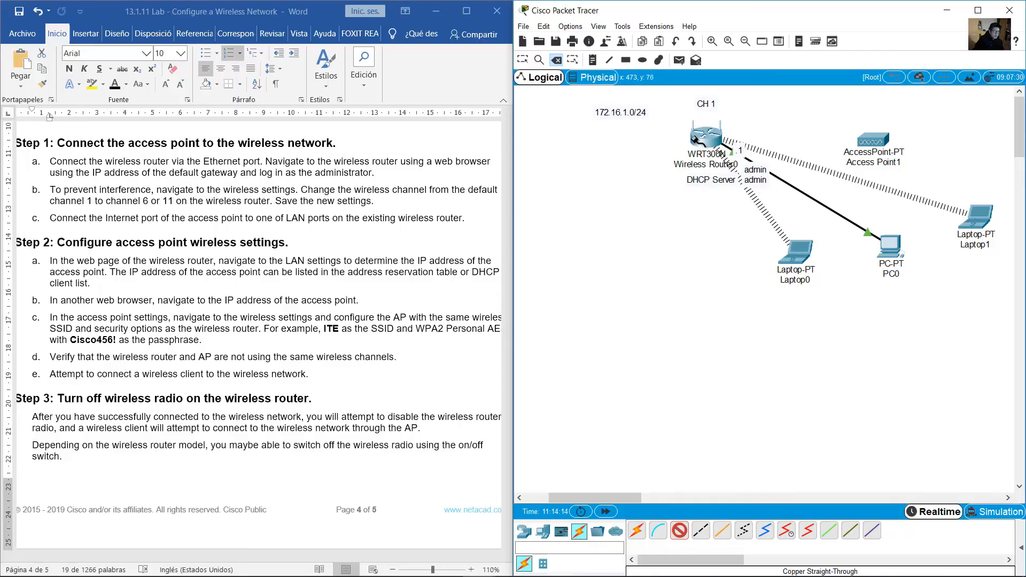
left_click(875, 138)
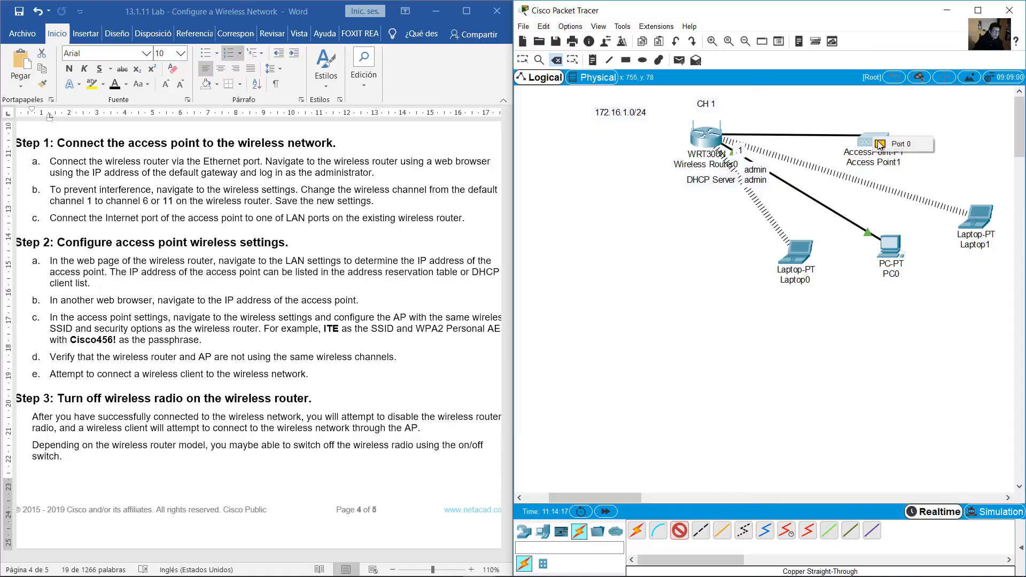
left_click(908, 144)
left_click_drag(876, 142, 892, 138)
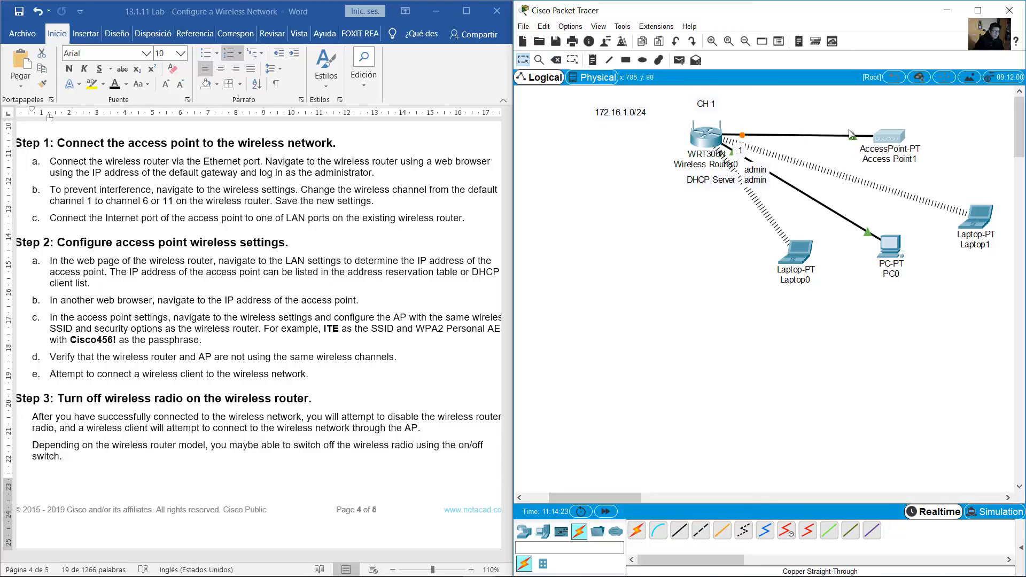
left_click(588, 62)
left_click(524, 60)
Duplicate the CH 1 note, place it above Access Point1 and change it to CH 6
left_click(714, 106)
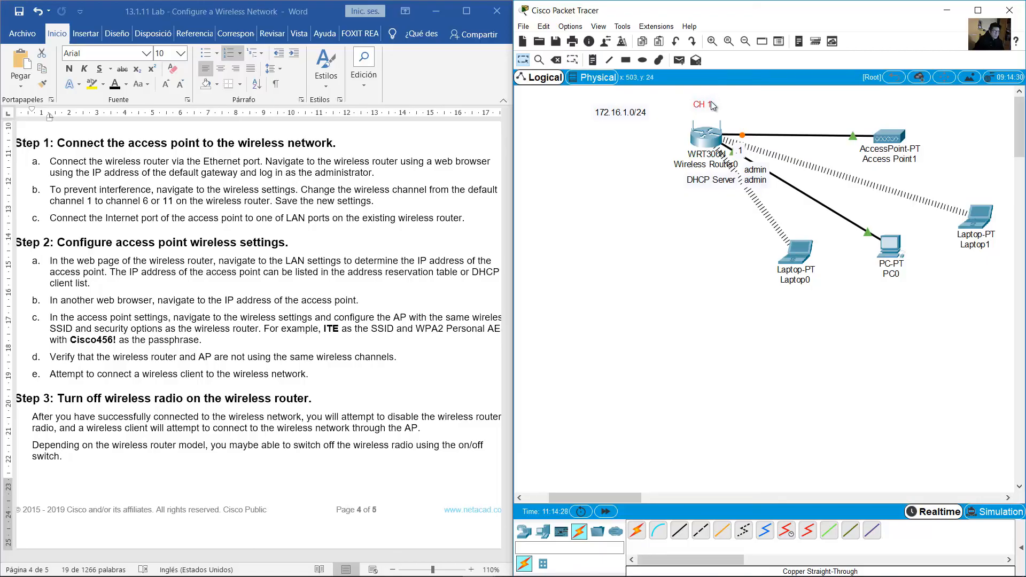
key("ctrl+v")
left_click_drag(710, 92, 893, 123)
double_click(899, 113)
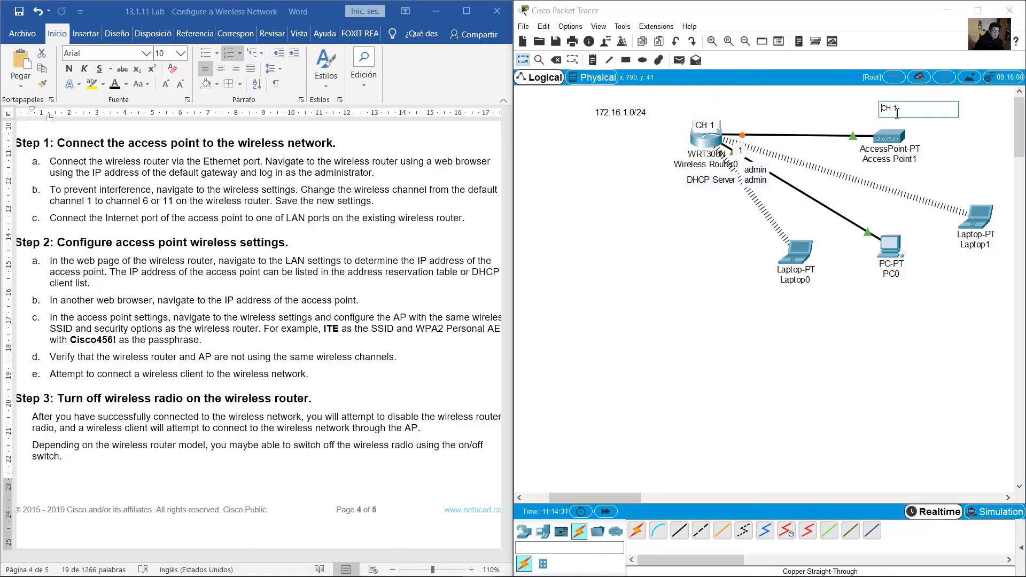
left_click(785, 108)
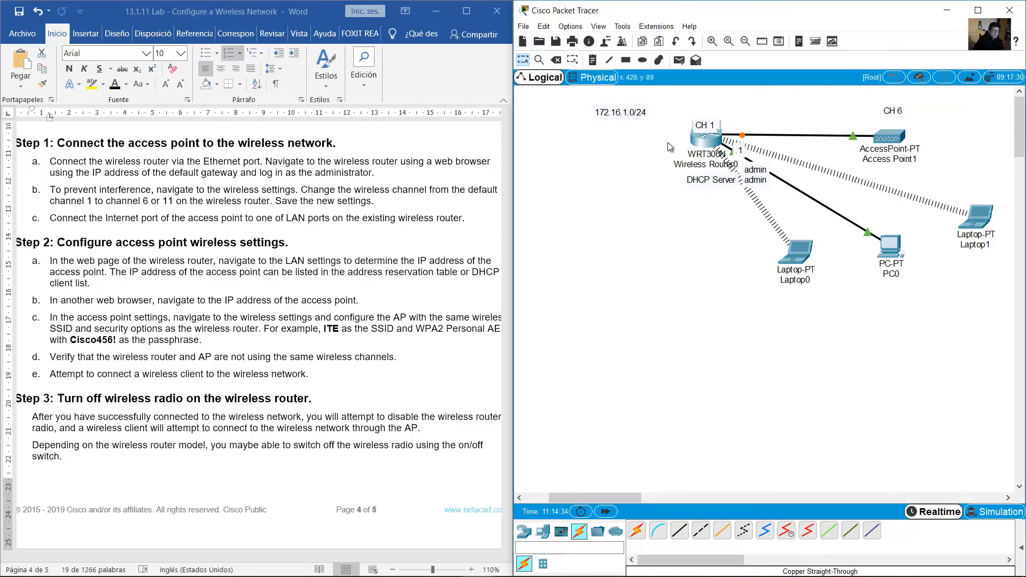
left_click_drag(705, 125, 713, 107)
Highlight step 2a of the lab instructions about finding the AP address
left_click(229, 233)
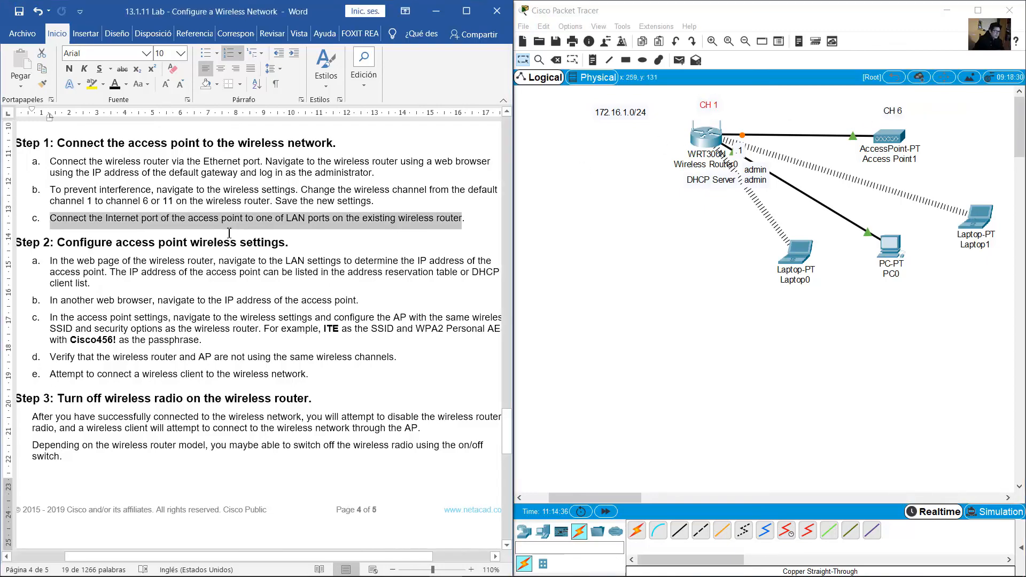
left_click(127, 316)
scroll(128, 316, "down", 1)
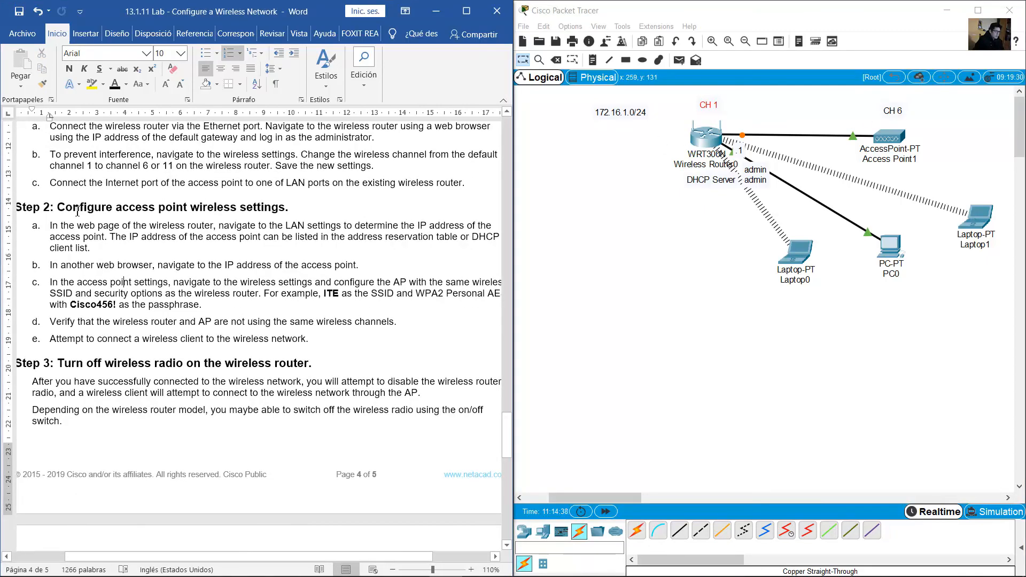
left_click_drag(78, 211, 288, 210)
left_click_drag(51, 225, 141, 248)
left_click(64, 230)
left_click_drag(64, 230, 142, 245)
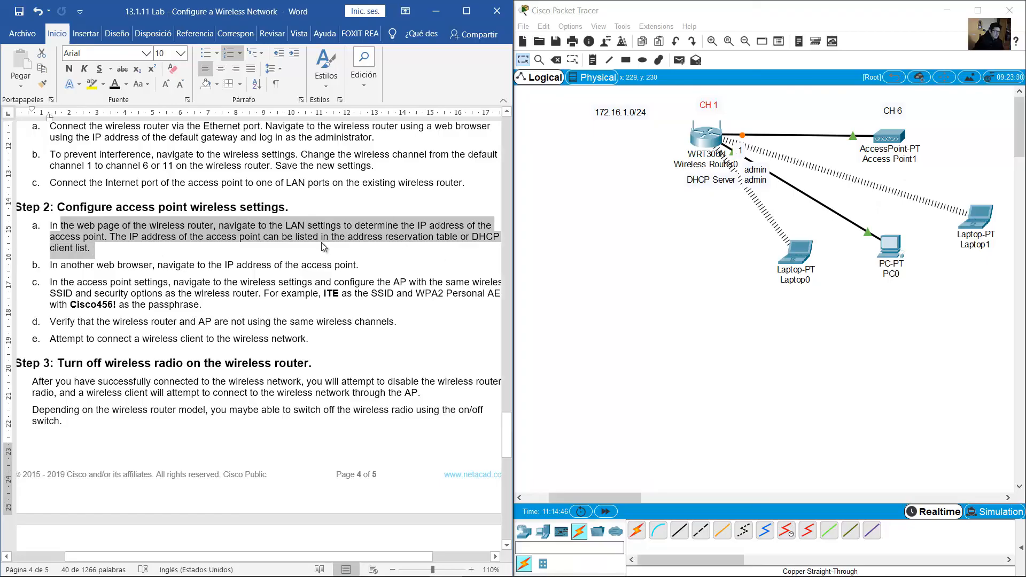
Open Access Point1's settings window and move it to the lower right
left_click_drag(949, 110, 861, 156)
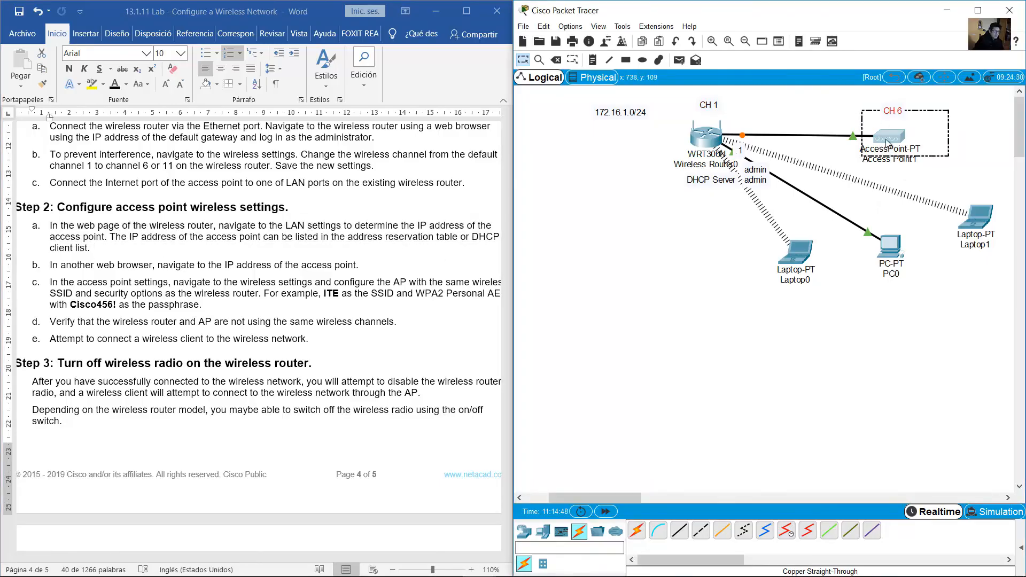
left_click(894, 154)
left_click_drag(945, 101, 882, 154)
left_click(895, 136)
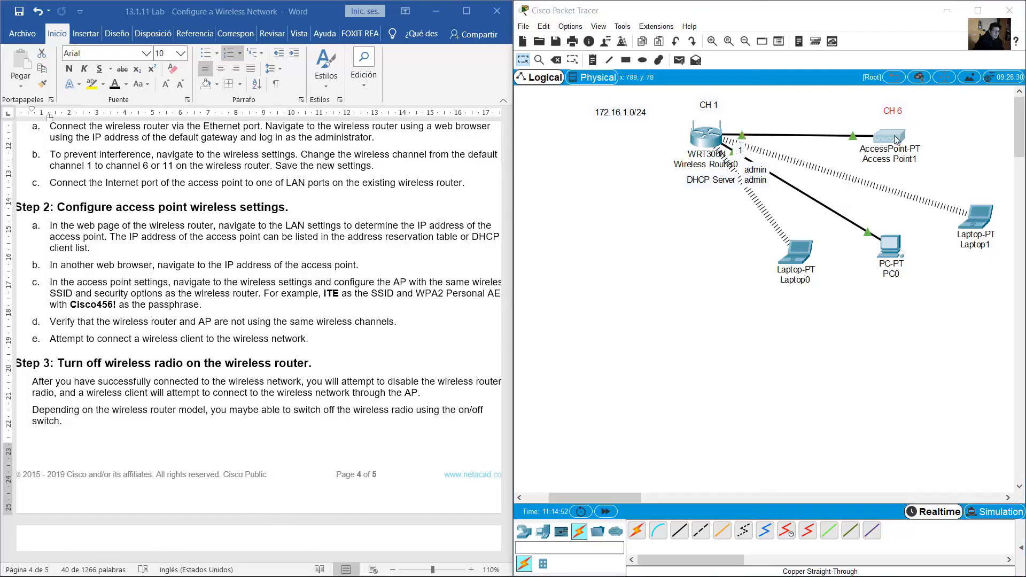
left_click_drag(572, 131, 738, 269)
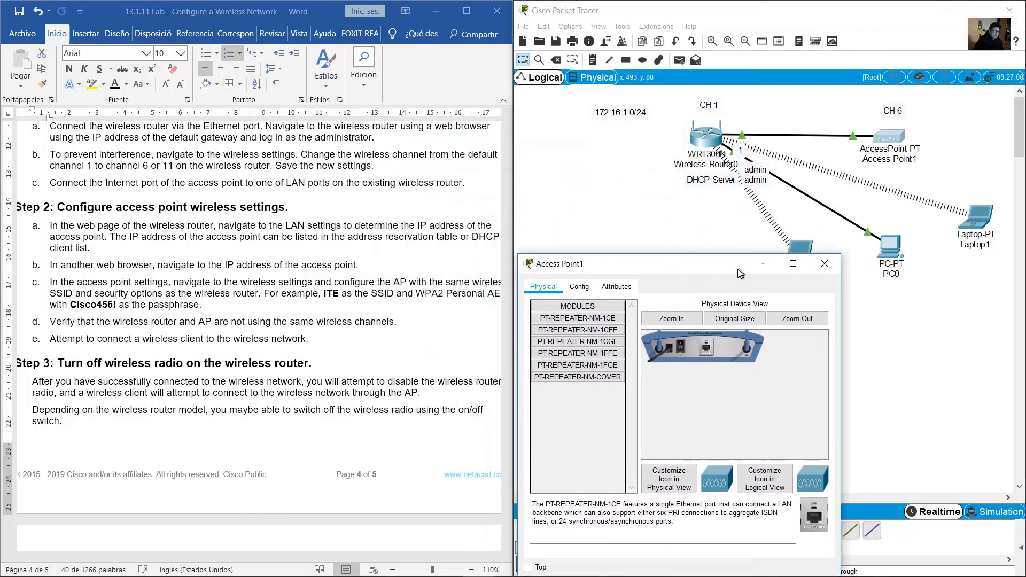
Show Access Point1's Config settings and highlight step 2b about browsing to the AP
left_click(586, 294)
left_click_drag(60, 225, 93, 248)
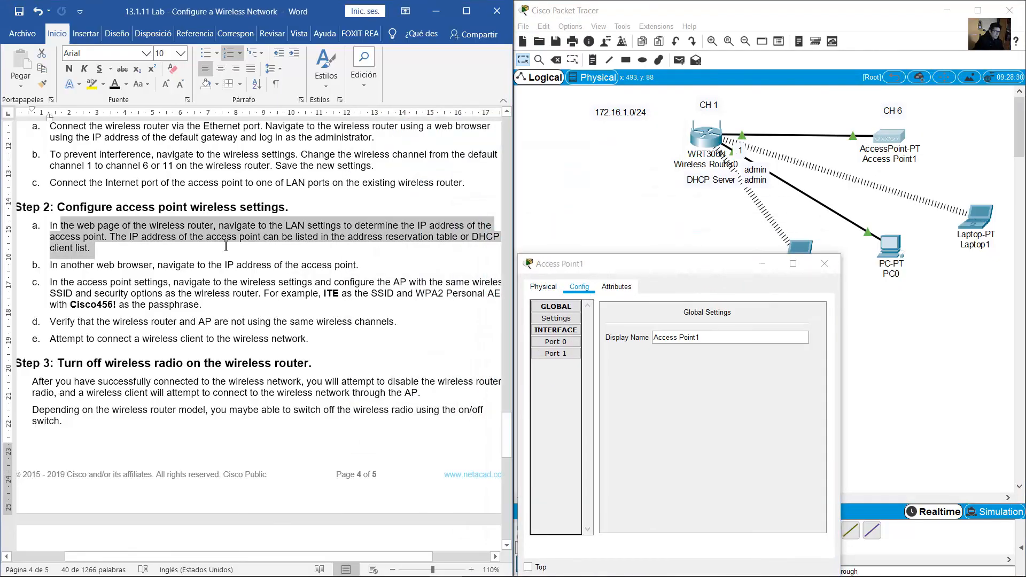
scroll(129, 265, "down", 1)
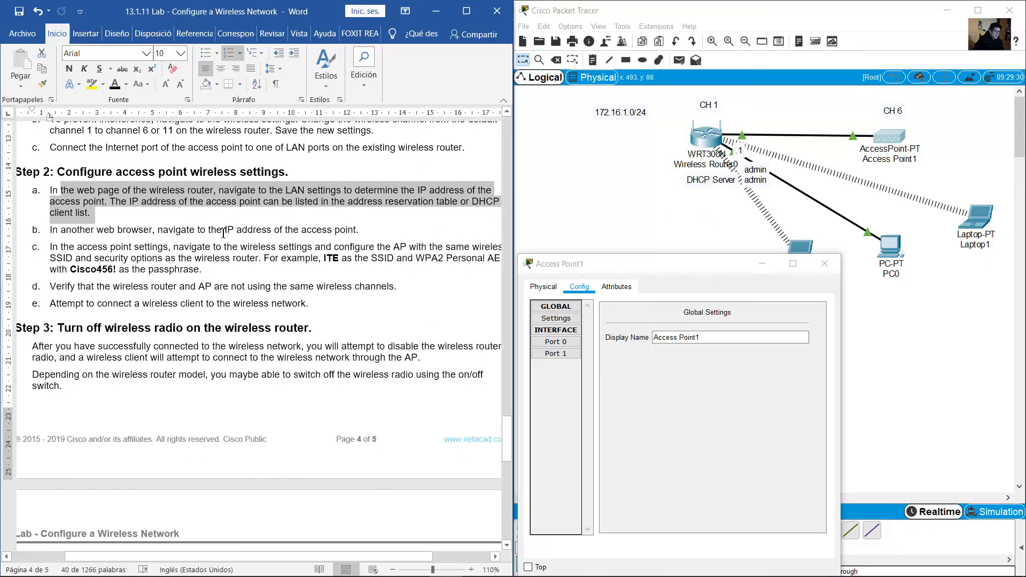
left_click_drag(154, 230, 357, 230)
left_click(174, 246)
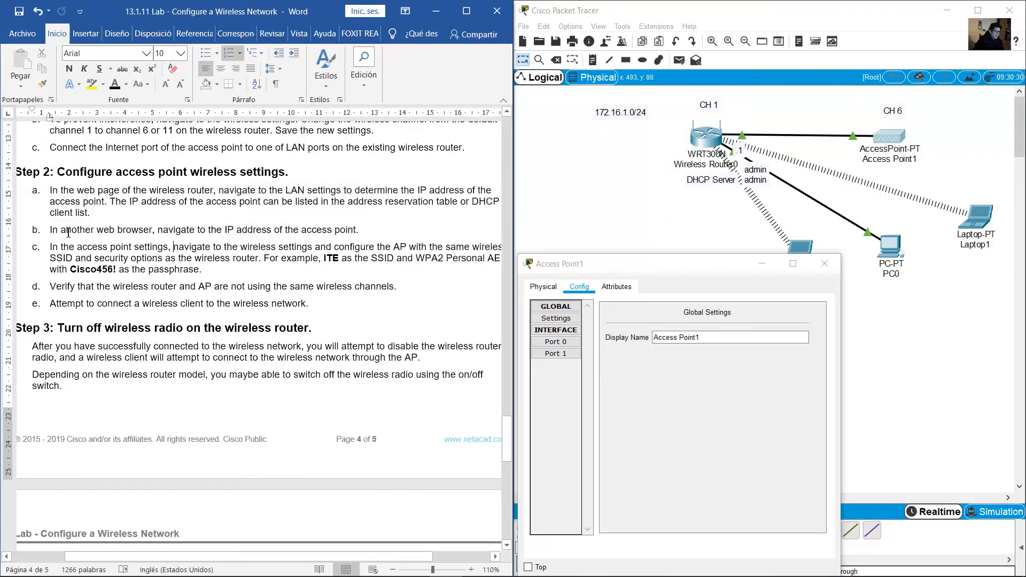
left_click_drag(68, 233, 354, 231)
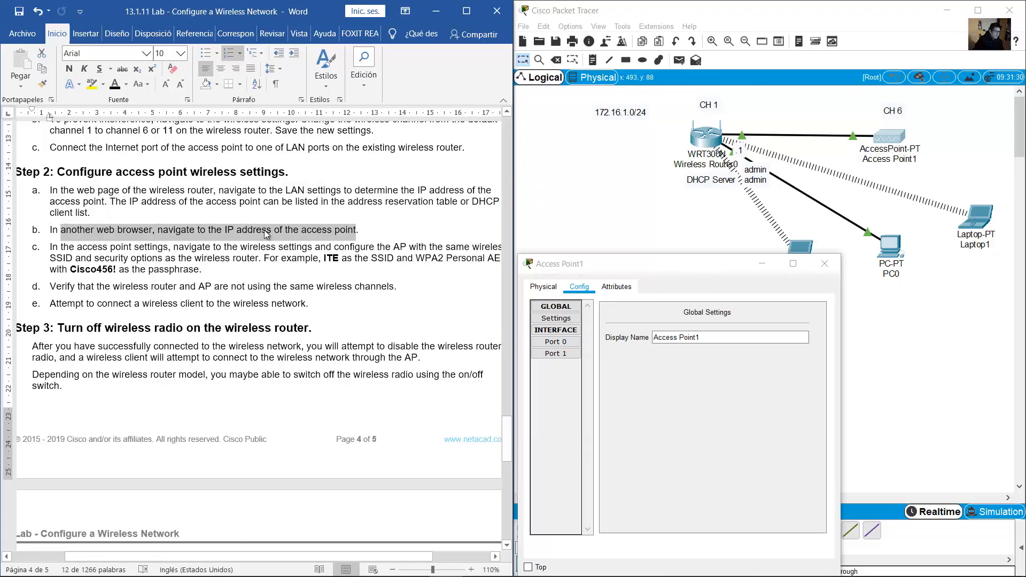
Highlight step 2c and select the assigned SSID and wireless passphrase in the lab sheet
left_click(232, 258)
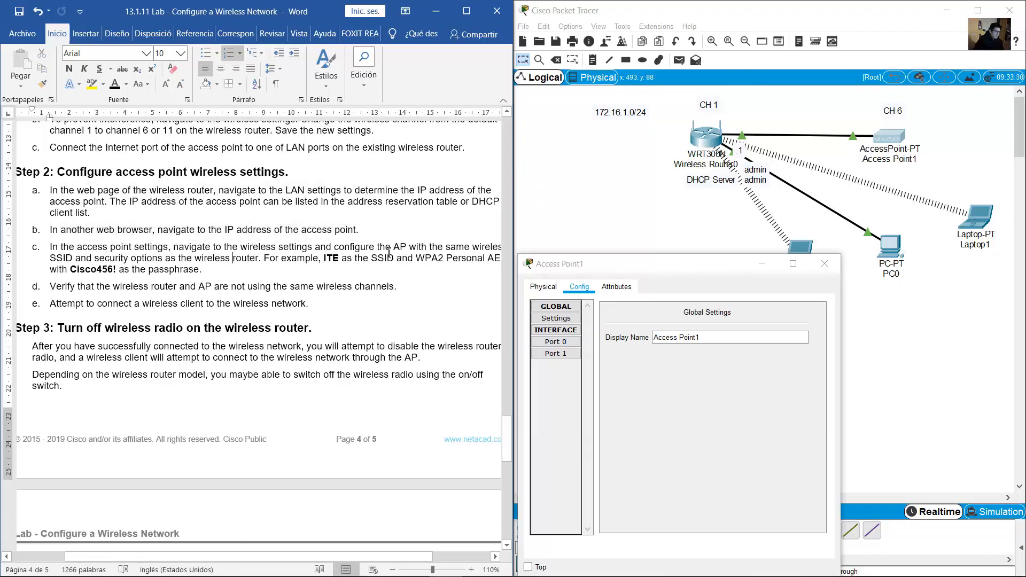
left_click_drag(306, 554, 317, 556)
left_click_drag(338, 245, 250, 258)
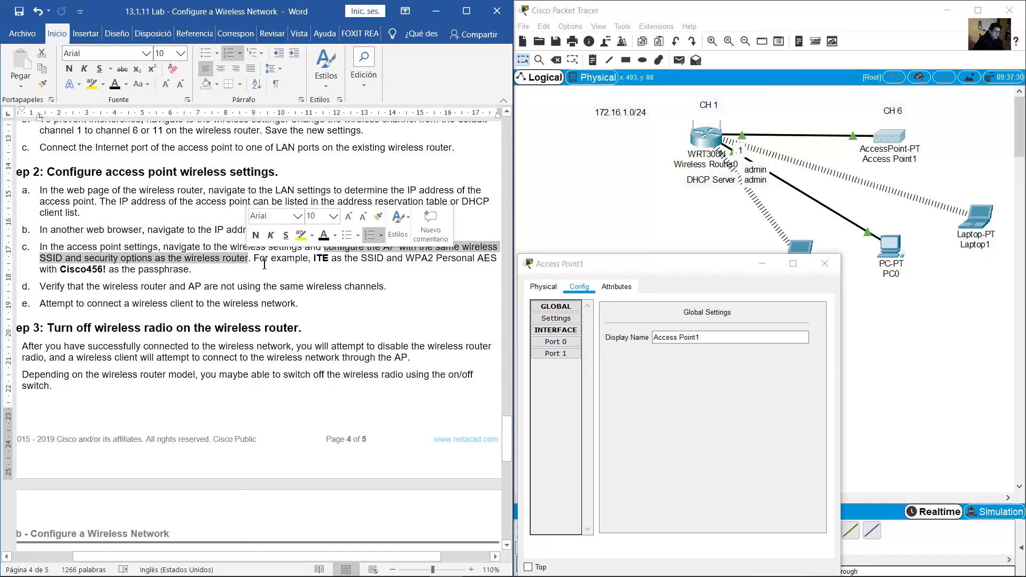
left_click_drag(505, 456, 504, 235)
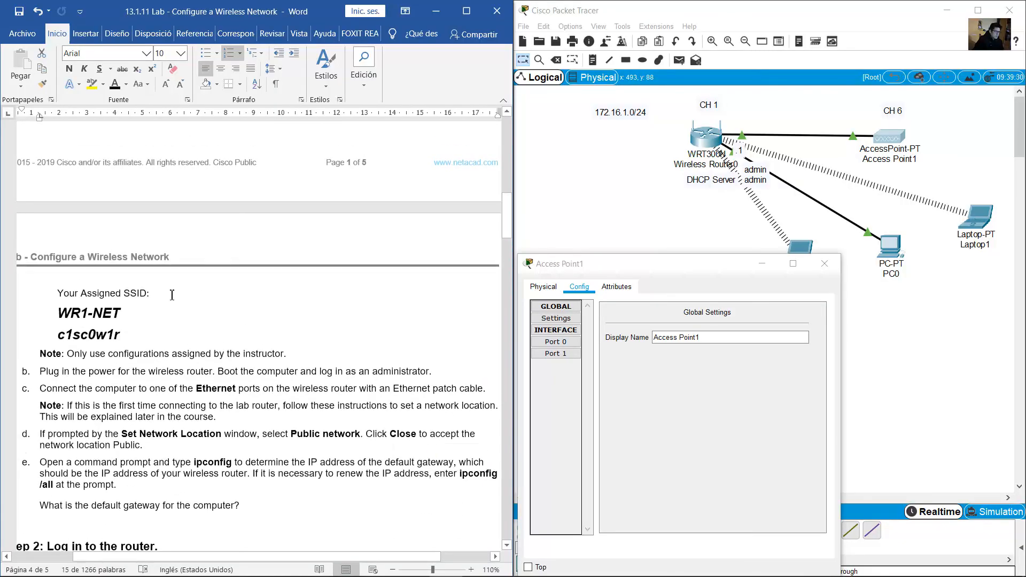
mouse_move(59, 313)
left_mouse_down()
mouse_move(154, 338)
mouse_move(107, 314)
mouse_move(58, 314)
left_mouse_up()
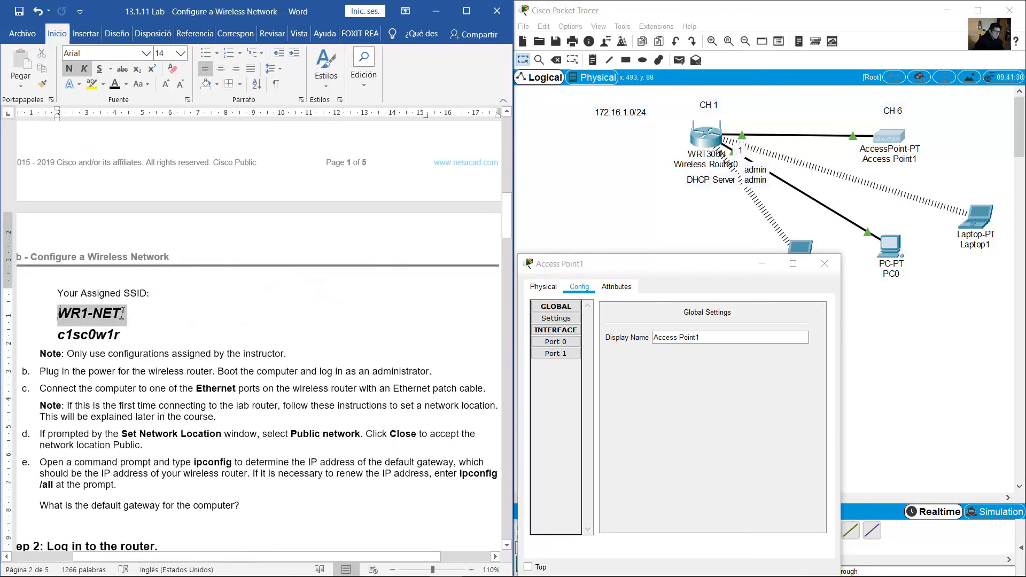
double_click(94, 338)
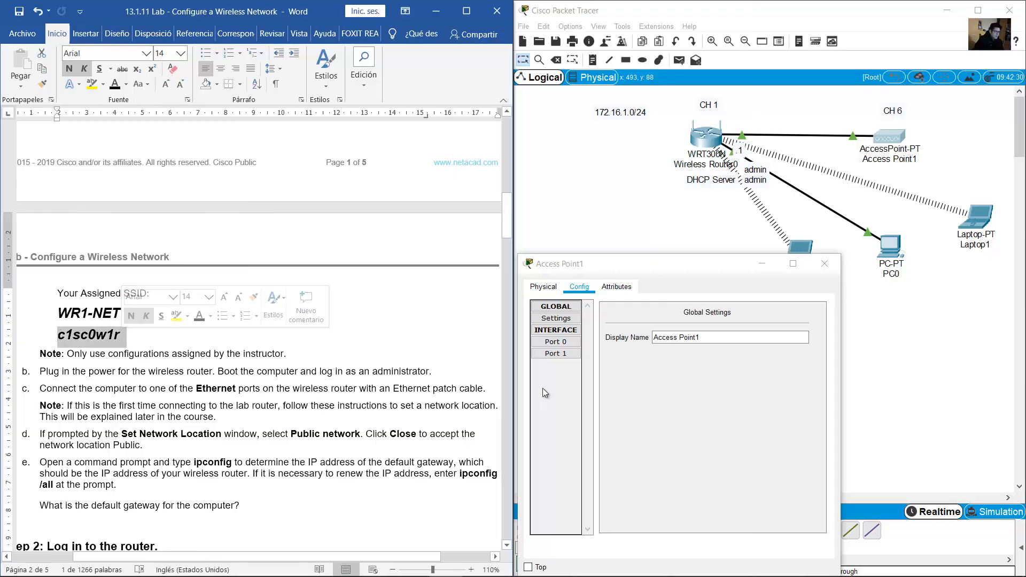
View Access Point1's Port 0 settings, then bring the main topology to the front
left_click(656, 400)
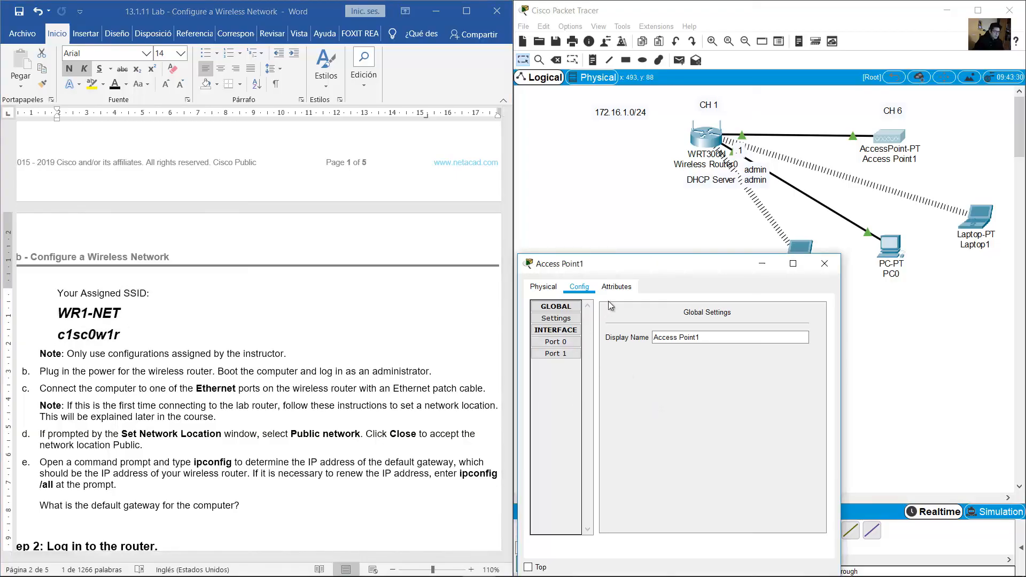
left_click(556, 341)
left_click(954, 152)
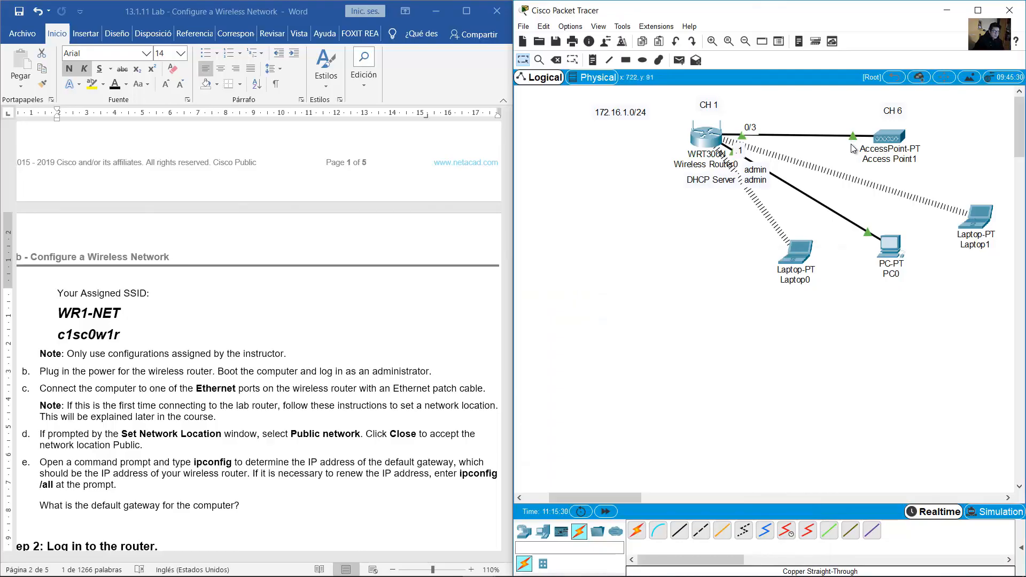
Set Access Point1's Port 1 SSID to WR1-NET and keep channel 6
left_click(881, 136)
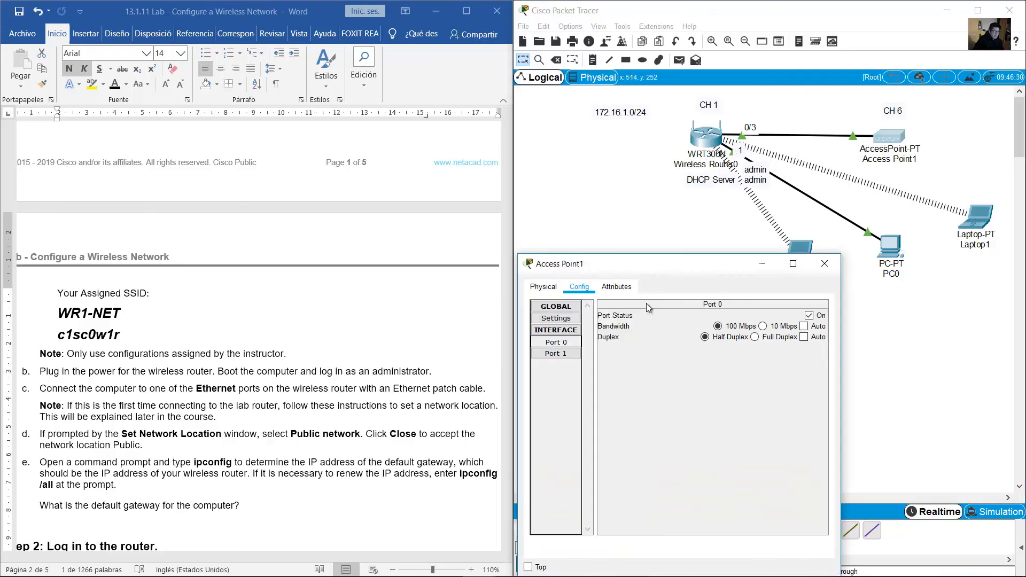
left_click(556, 354)
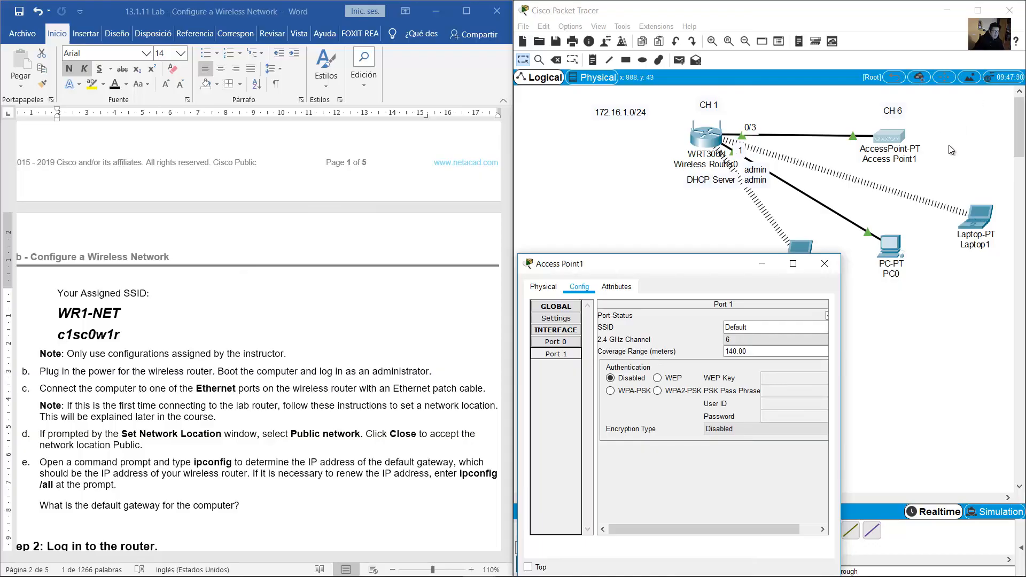
left_click_drag(841, 319, 964, 321)
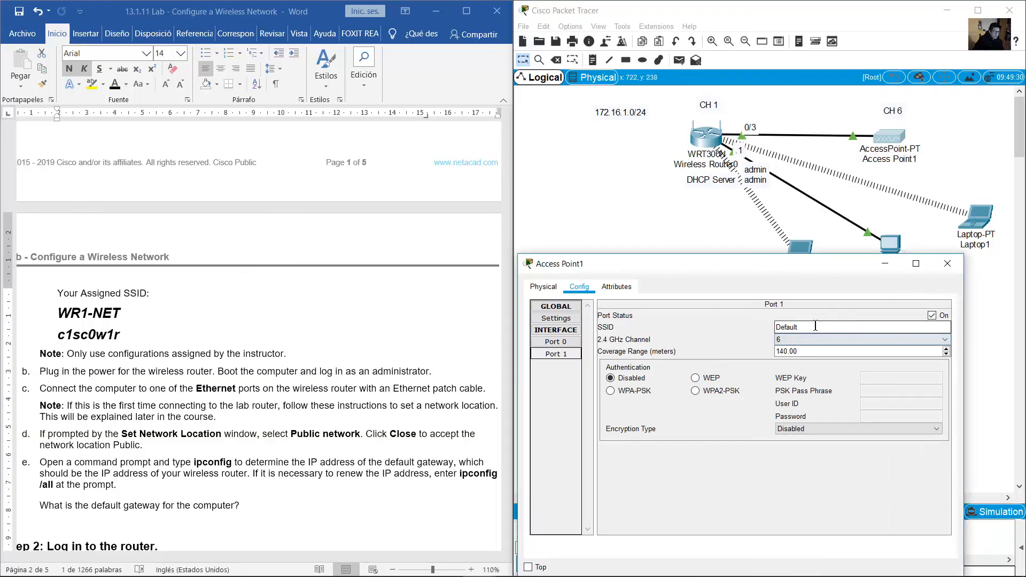
left_click_drag(816, 327, 695, 321)
type("WR")
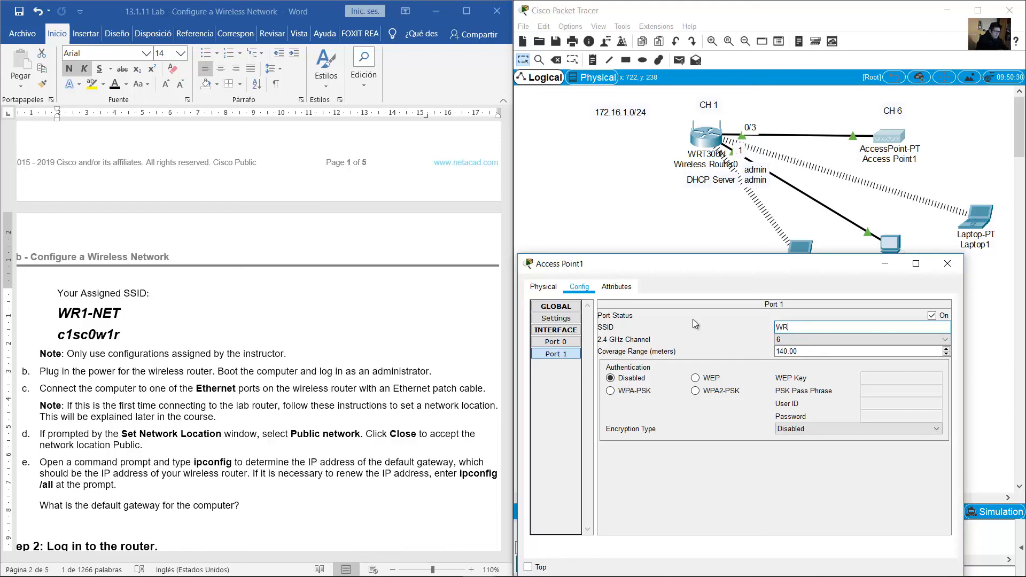
type("1-NET")
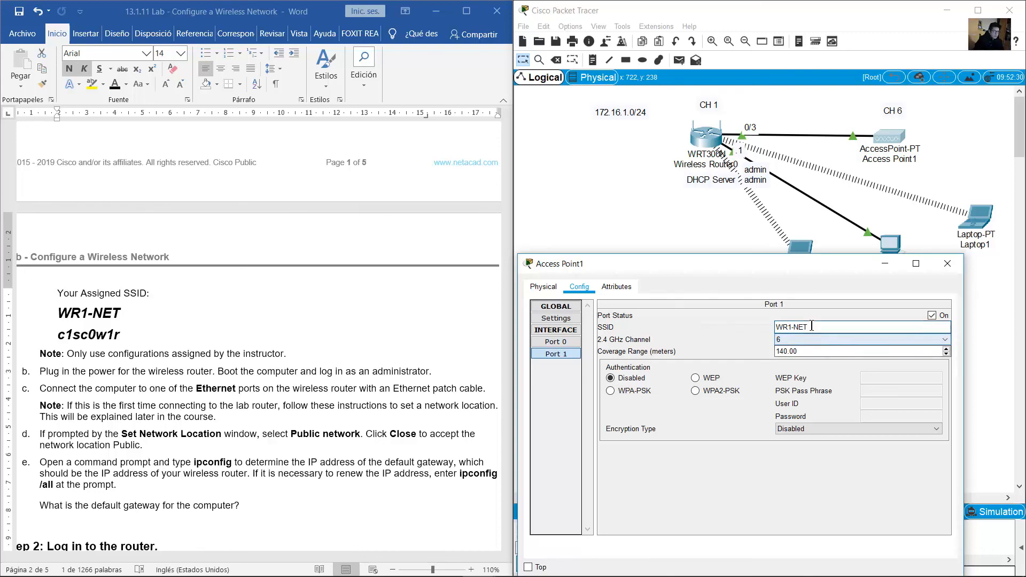
left_click_drag(816, 327, 771, 329)
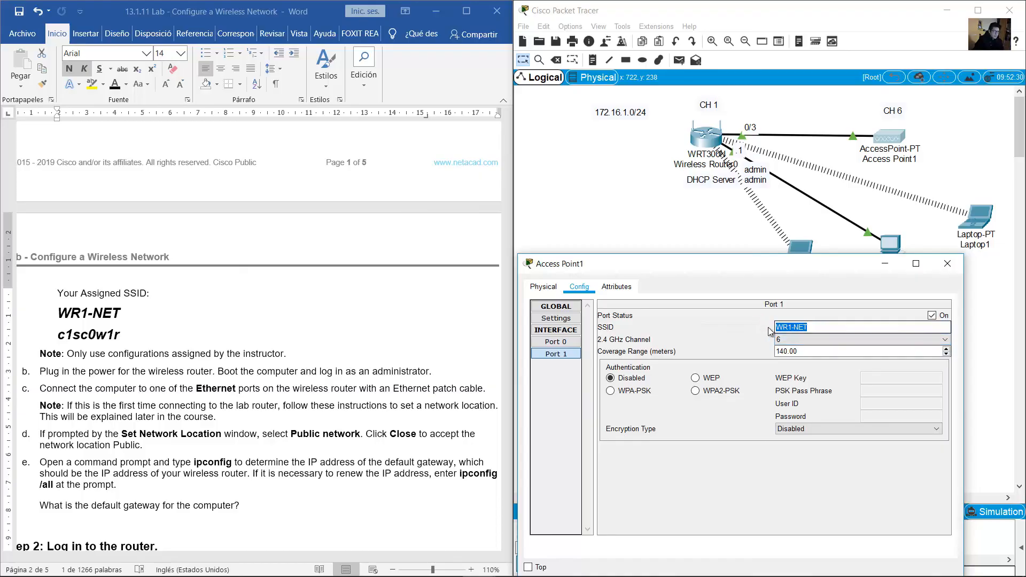
left_click(832, 339)
left_click(797, 393)
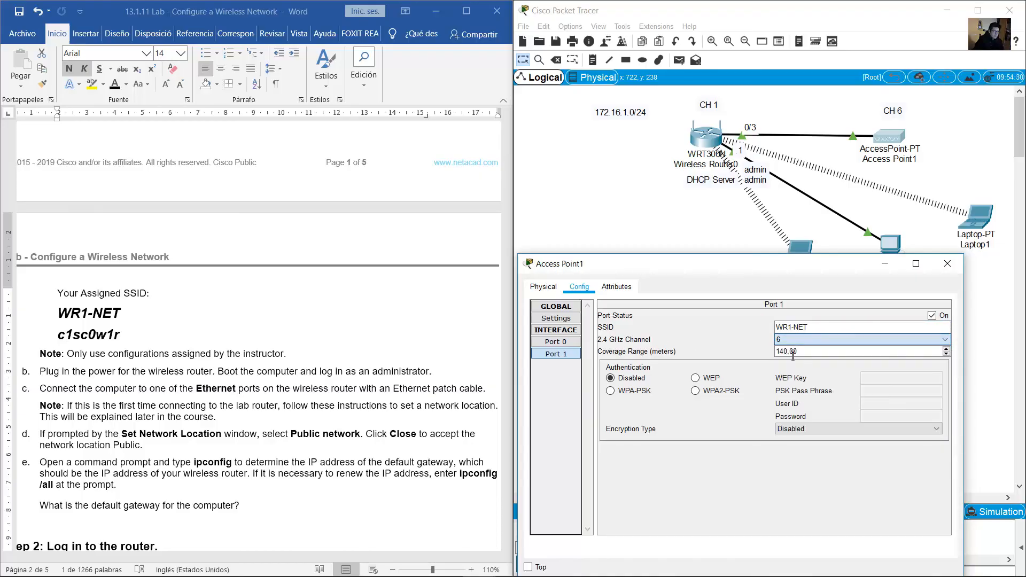
Secure Port 1 with WPA2-PSK, AES and the lab's assigned pass phrase, then close the window
double_click(103, 336)
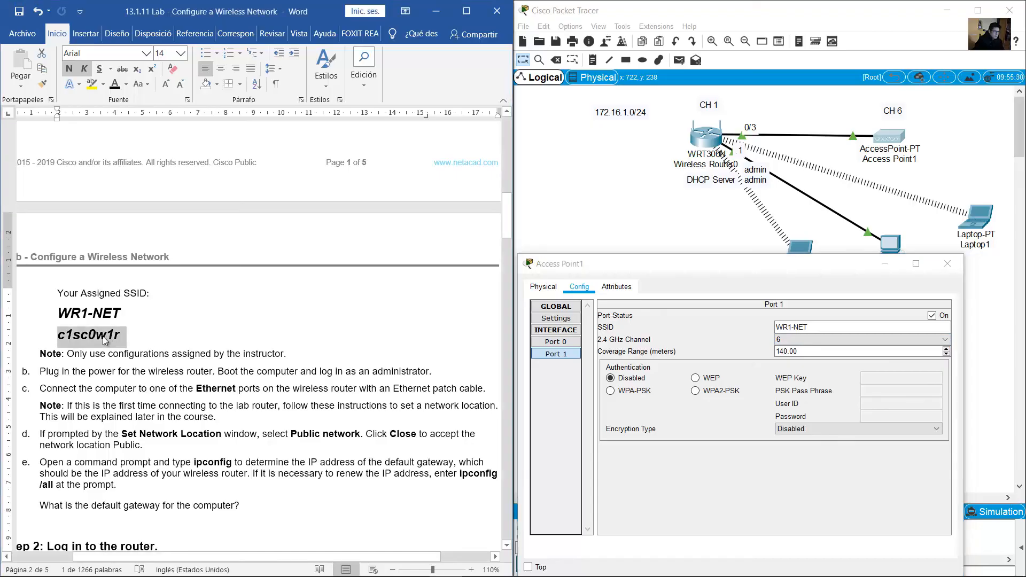
left_click(724, 393)
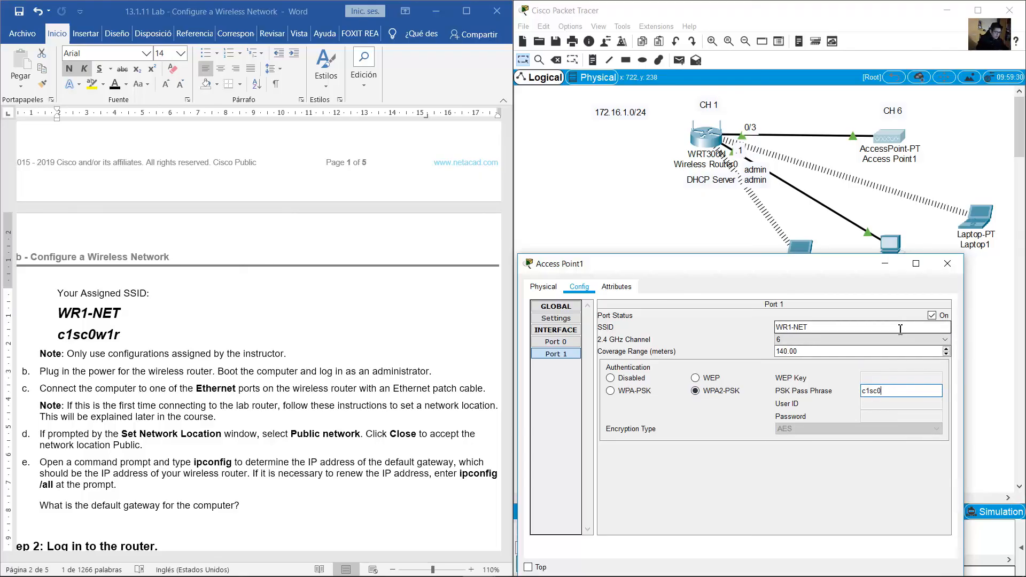
type("c1sc0w1r")
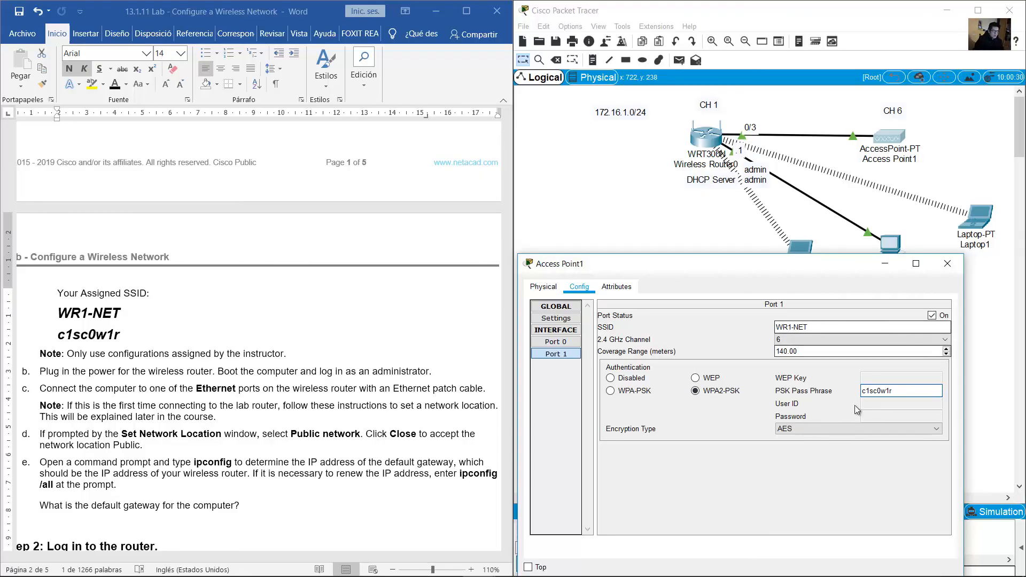
left_click(839, 430)
left_click(794, 439)
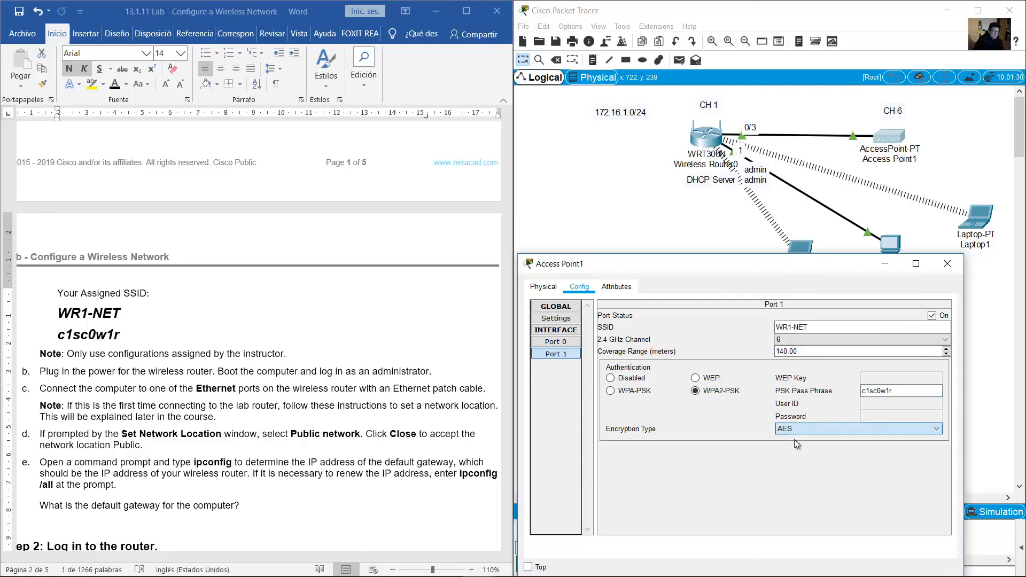
left_click_drag(918, 391, 832, 394)
left_click(711, 439)
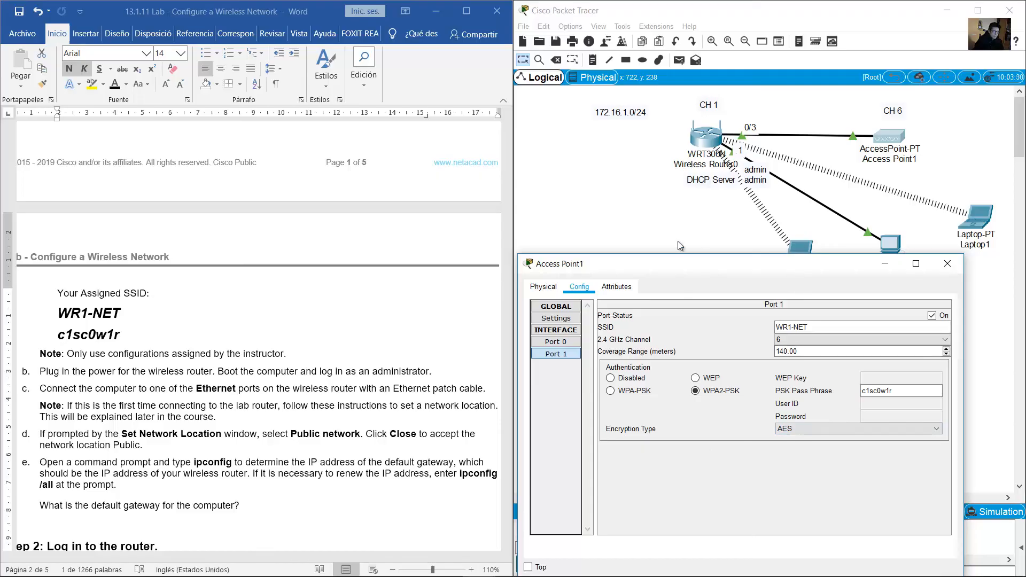
left_click_drag(789, 267, 628, 220)
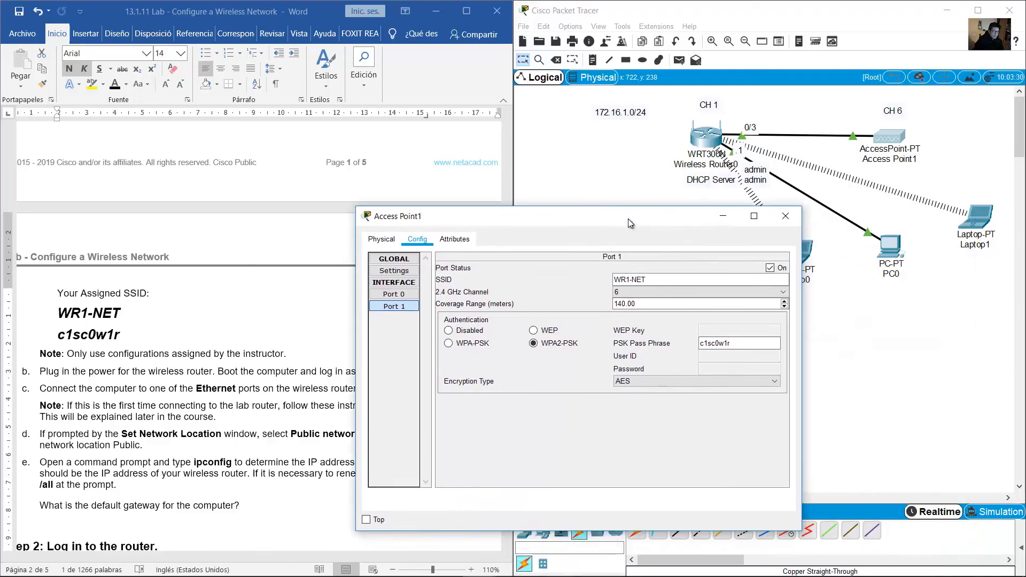
left_click(786, 217)
Scroll the lab sheet and highlight item d about using separate wireless channels
left_click(314, 318)
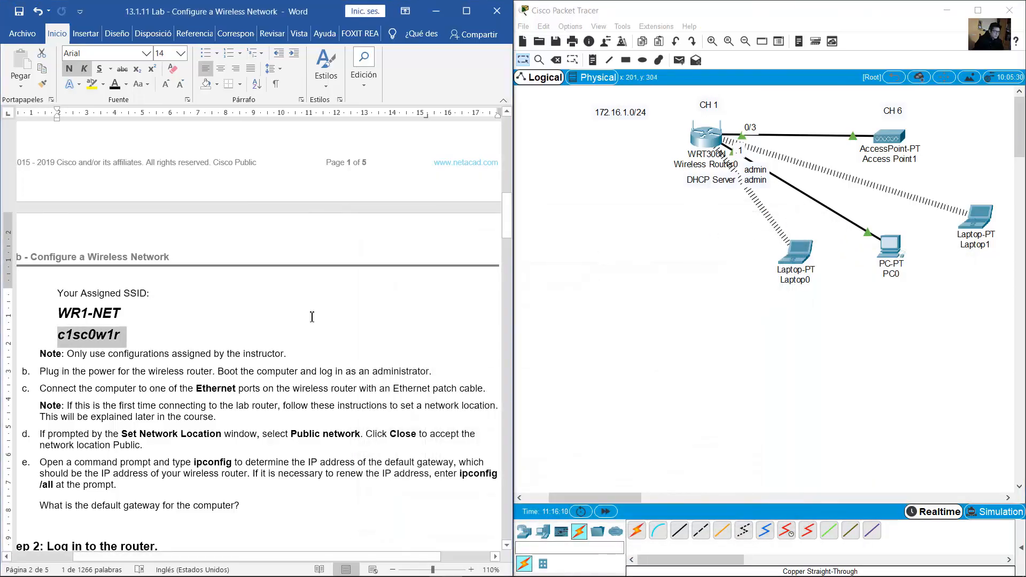
scroll(312, 317, "down", 3)
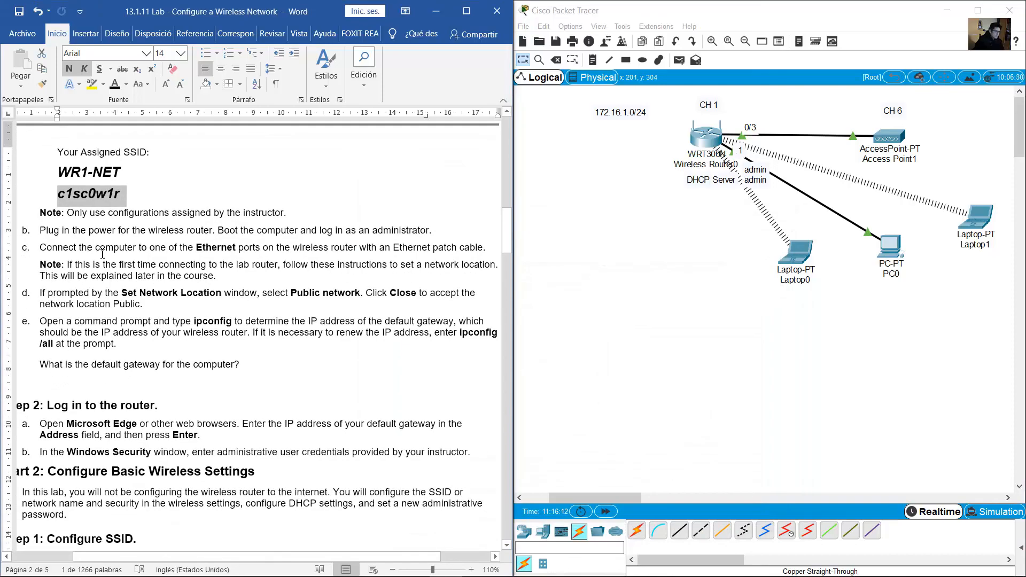
left_click(69, 248)
left_click_drag(507, 230, 492, 435)
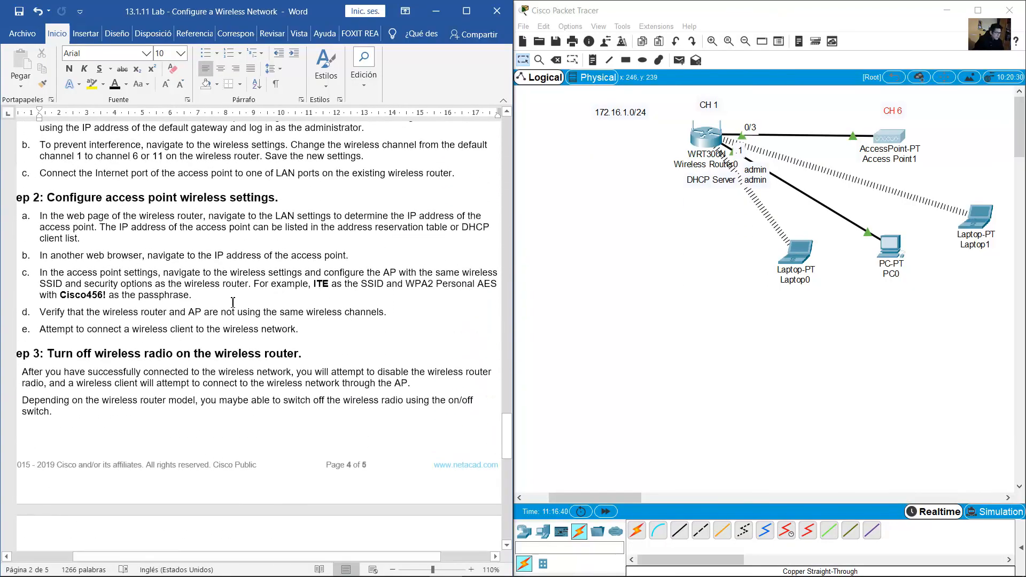
left_click(235, 272)
left_click_drag(62, 312, 388, 313)
left_click_drag(469, 303, 469, 304)
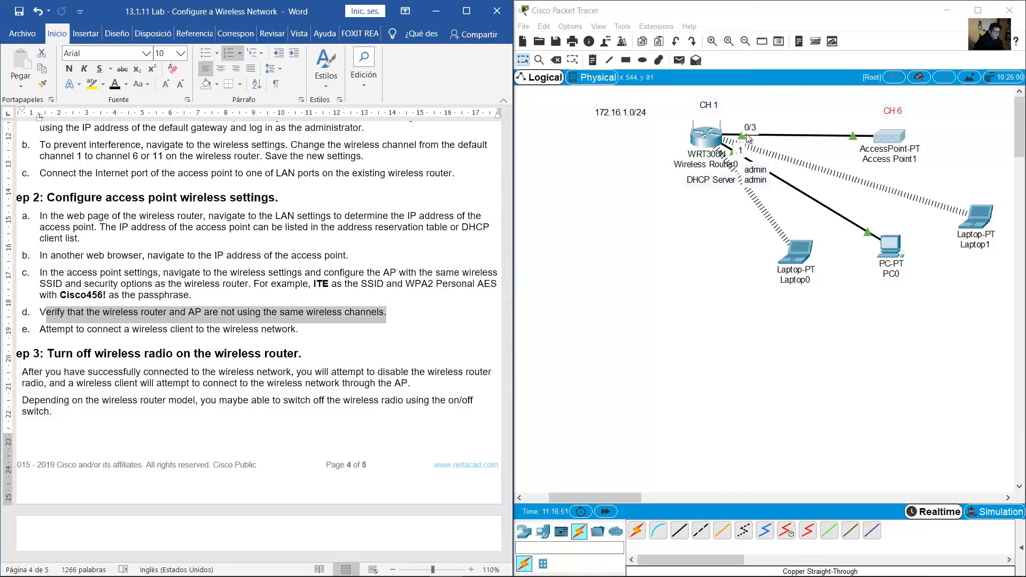
Compare the CH 1 and CH 6 labels while highlighting item e and the Step 3 radio heading
left_click(715, 117)
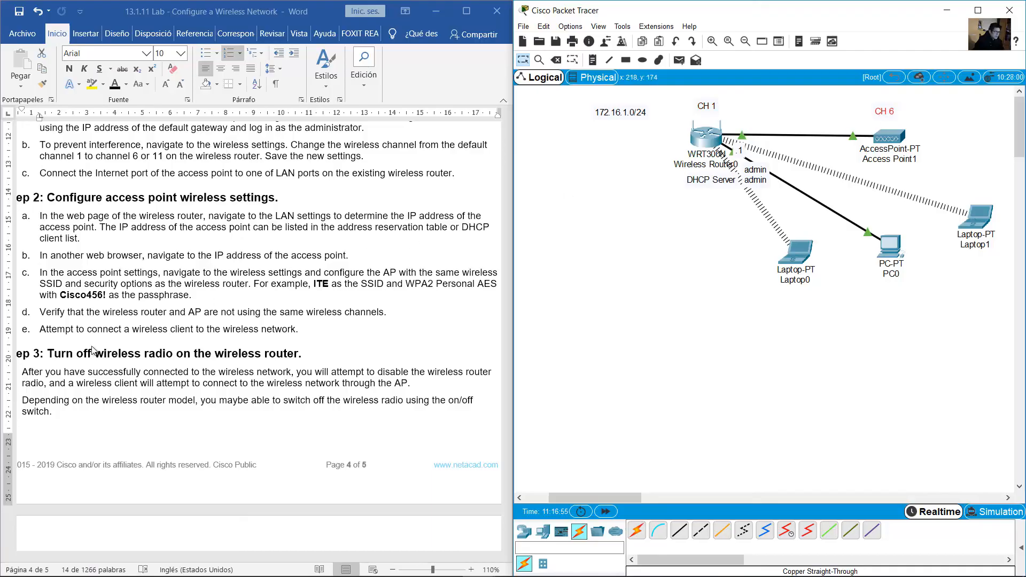
left_click(61, 338)
left_click_drag(51, 334, 295, 332)
left_click(611, 295)
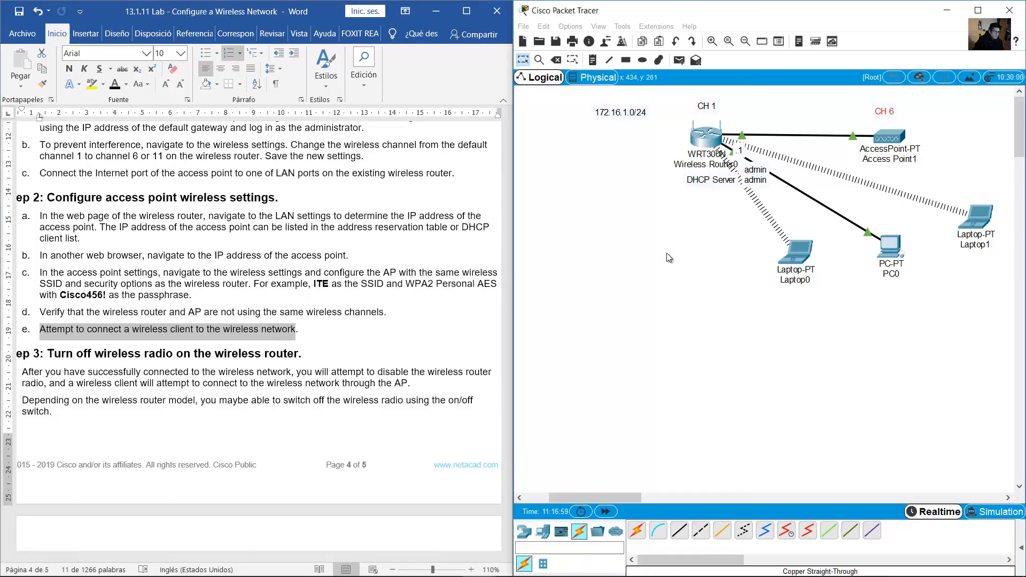
left_click(309, 328)
scroll(335, 324, "down", 5)
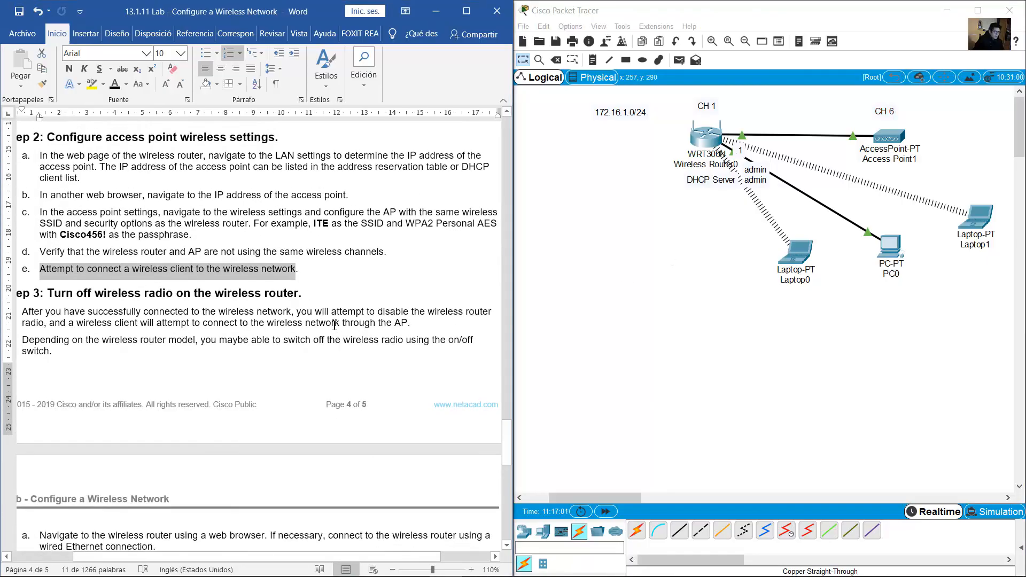
left_click_drag(98, 176, 299, 177)
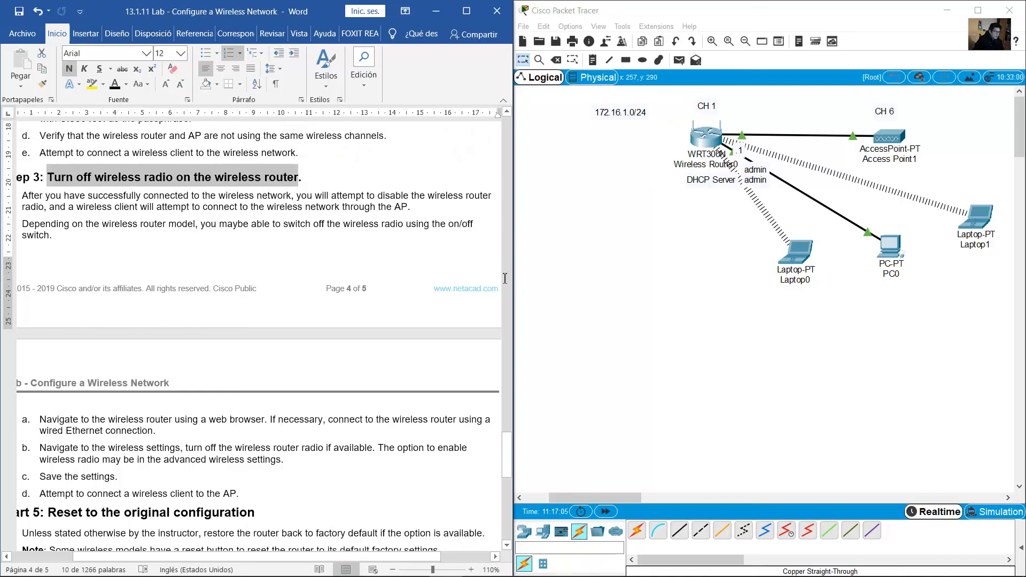
Open PC0, which shows the router's Basic Wireless Settings page
left_click(614, 289)
scroll(665, 283, "down", 1)
scroll(882, 211, "up", 1)
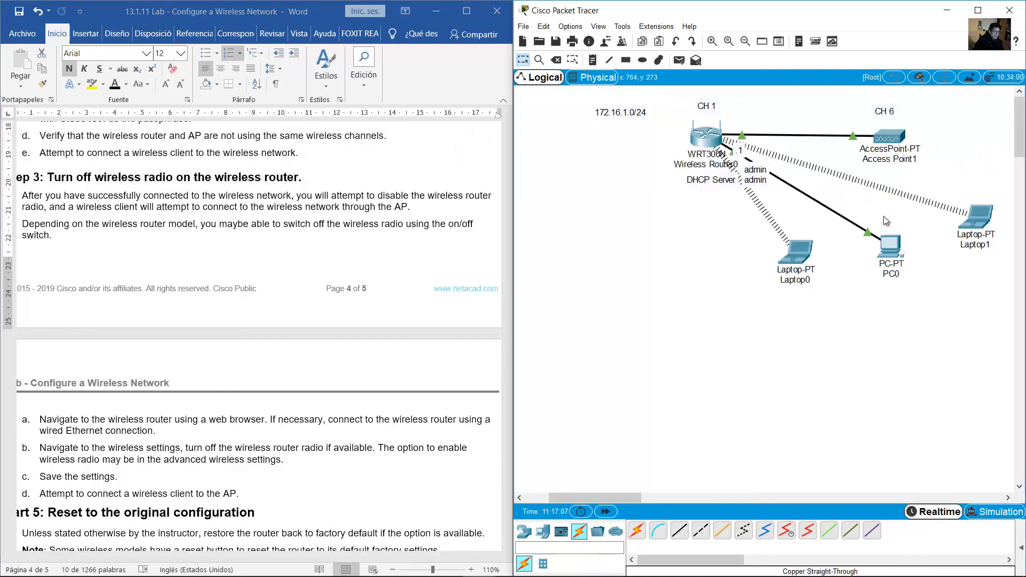
left_click(890, 247)
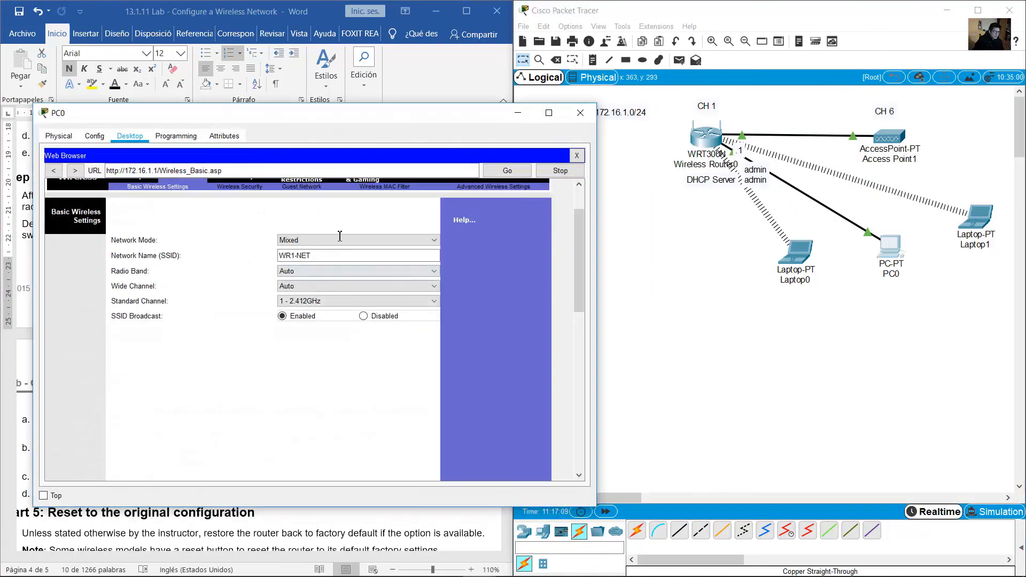
In PC0's browser, set Wireless Router0's Network Mode to Disabled, save the settings and close PC0
left_click_drag(419, 119, 456, 123)
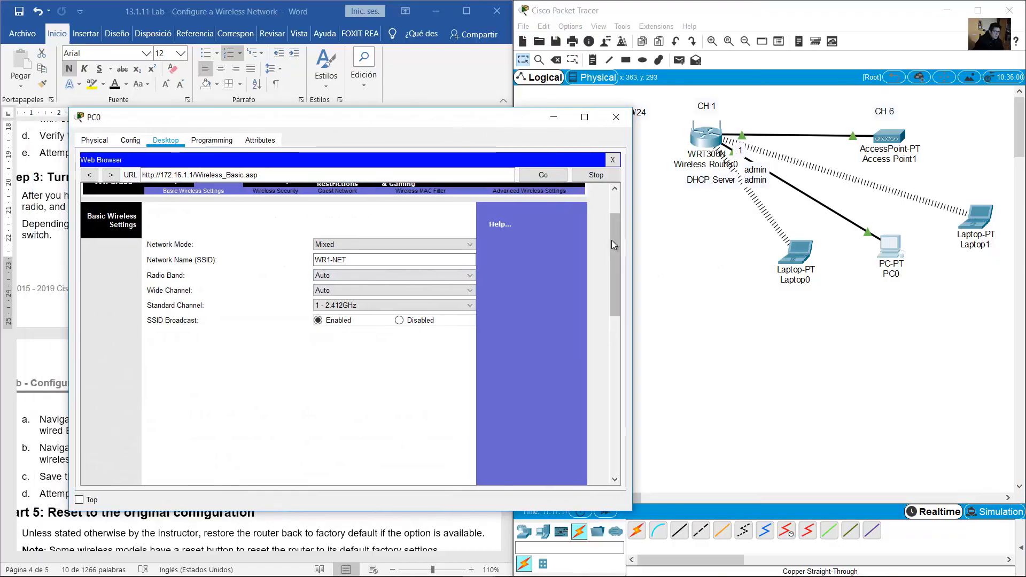
scroll(455, 250, "up", 2)
scroll(619, 255, "down", 2)
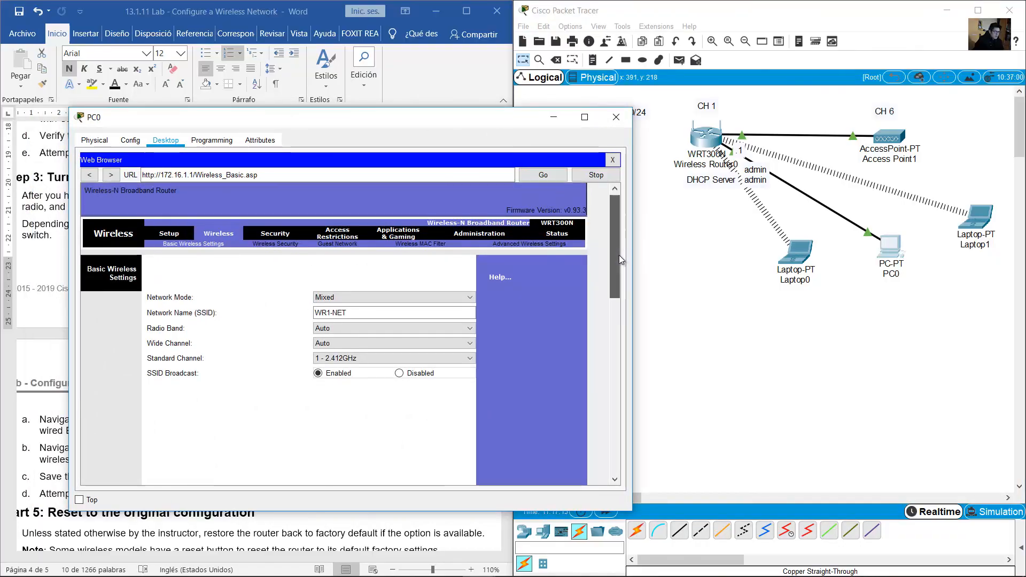
left_click(401, 235)
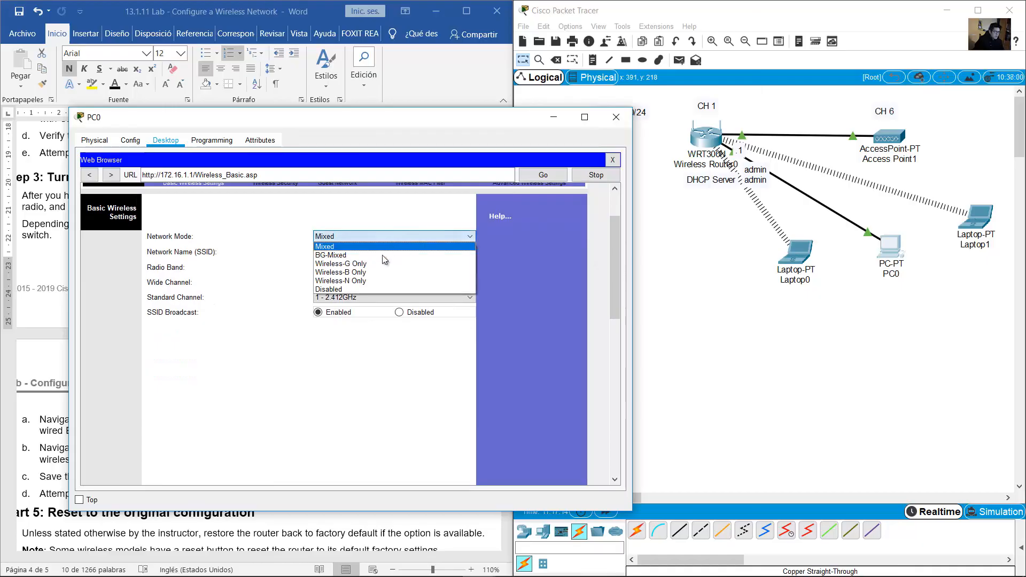
left_click(352, 291)
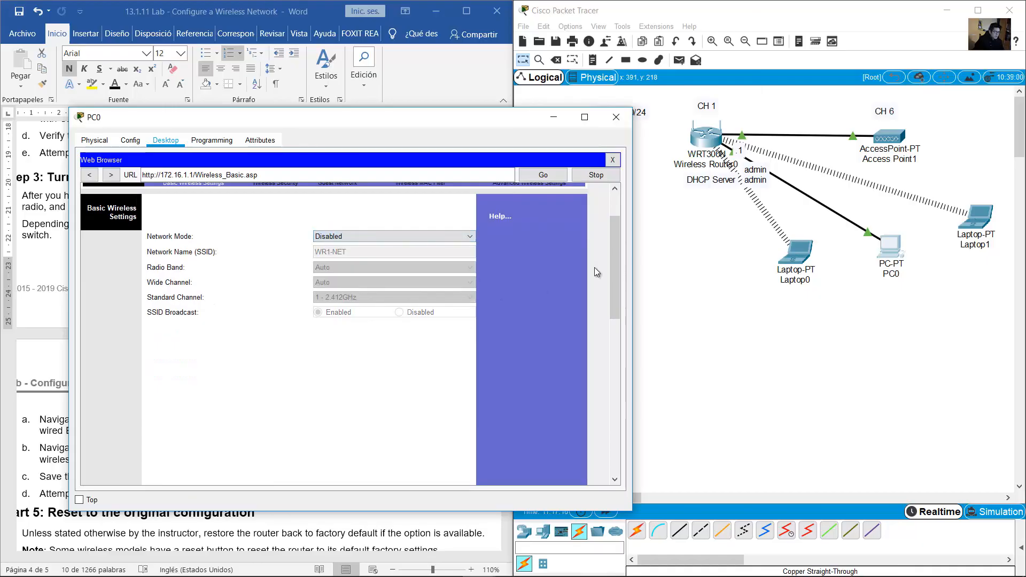
left_click_drag(615, 283, 598, 472)
left_click(353, 467)
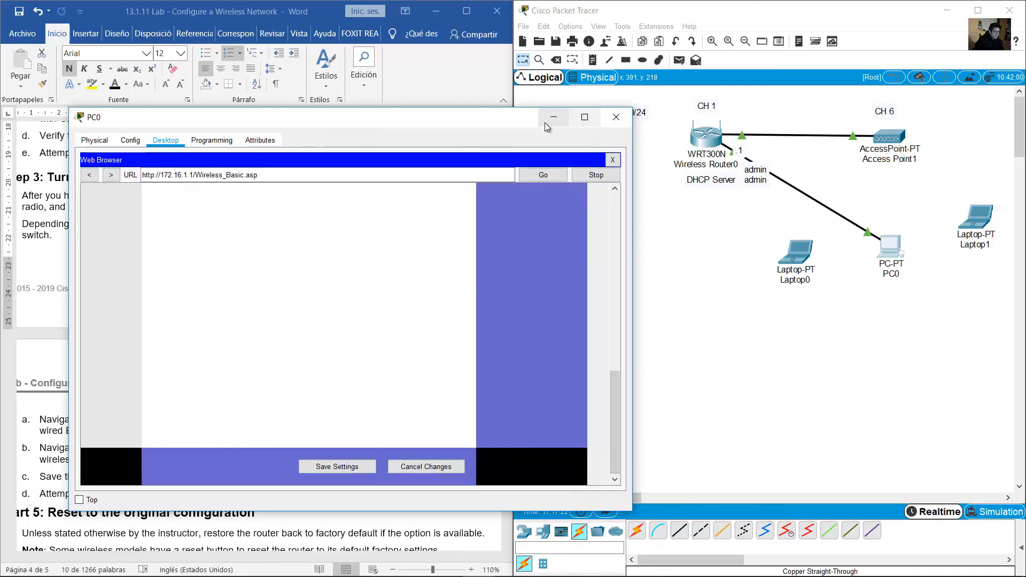
left_click(616, 116)
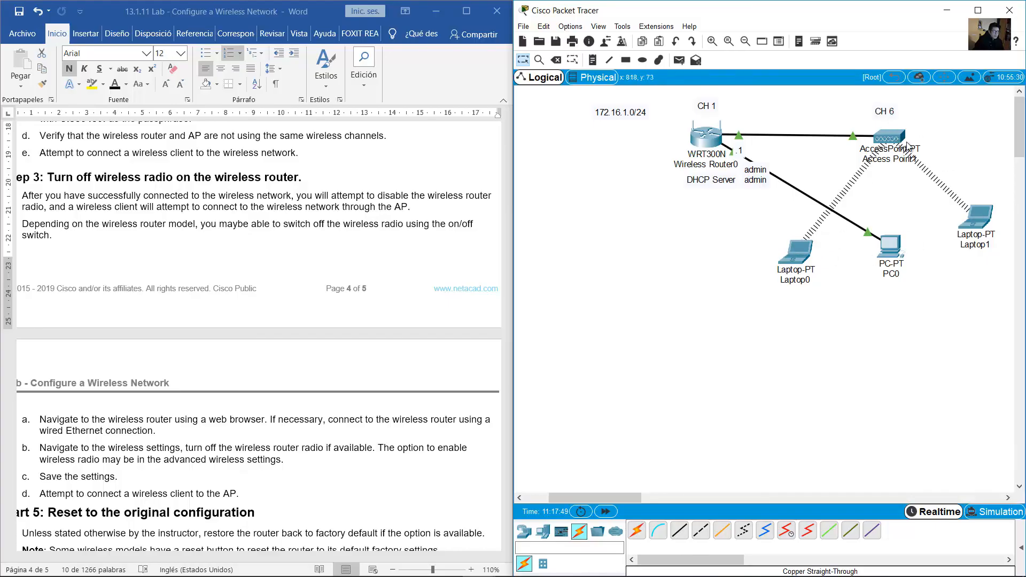
Scroll through the remaining lab steps, then check Laptop0 and Laptop1 linked to Access Point1
left_click(234, 228)
scroll(233, 227, "down", 3)
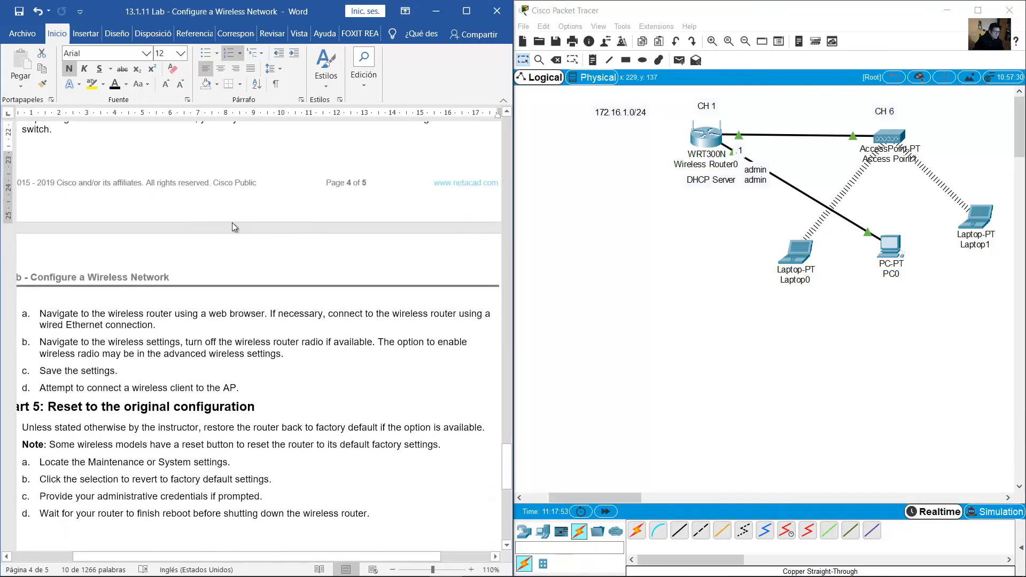
scroll(232, 223, "down", 2)
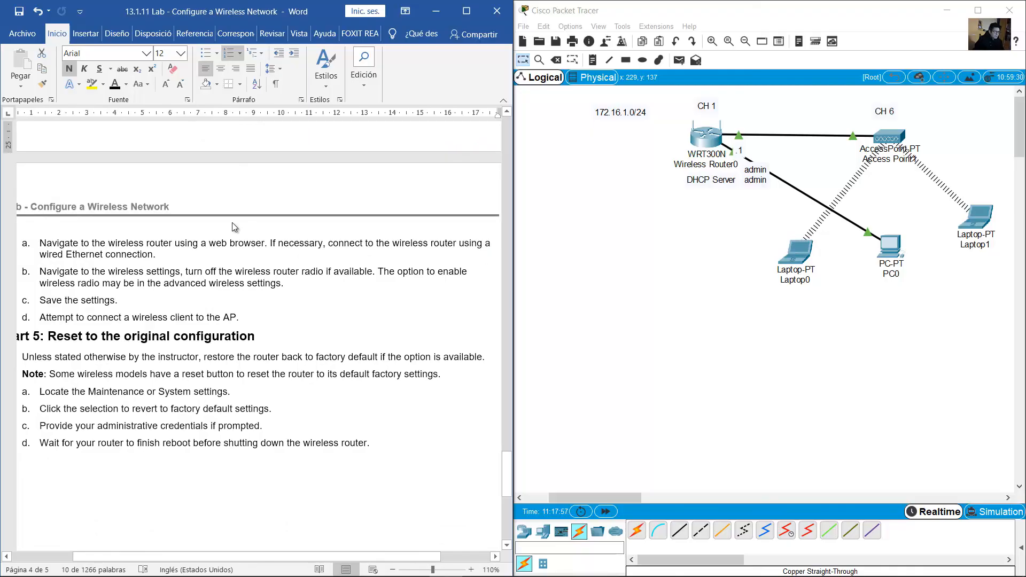
scroll(232, 222, "up", 4)
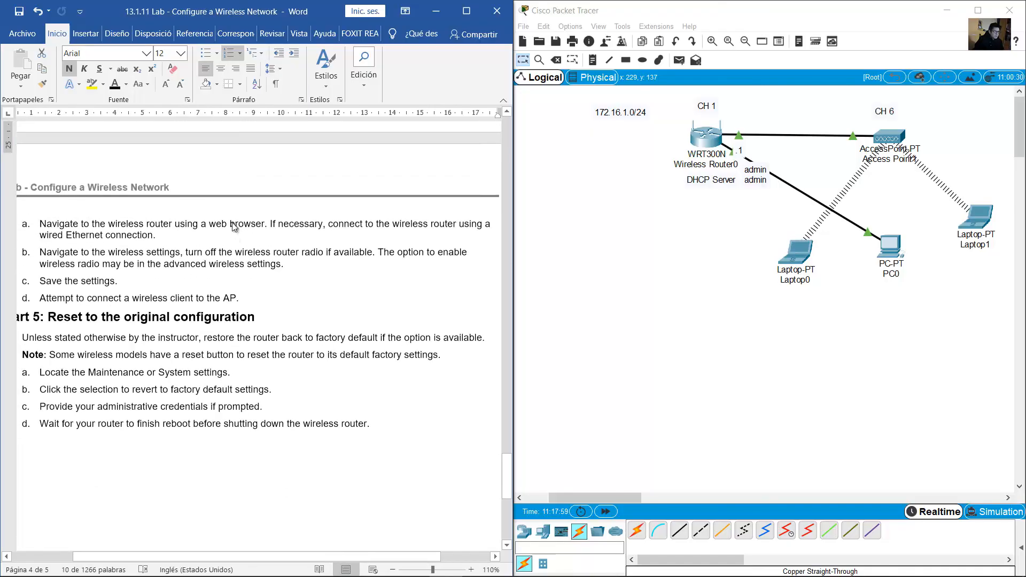
left_click(606, 228)
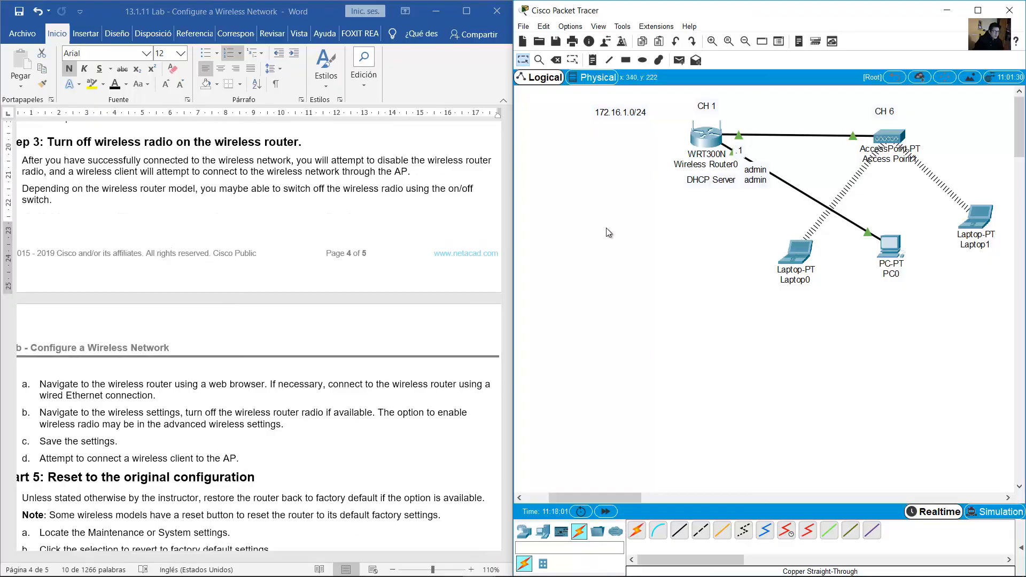